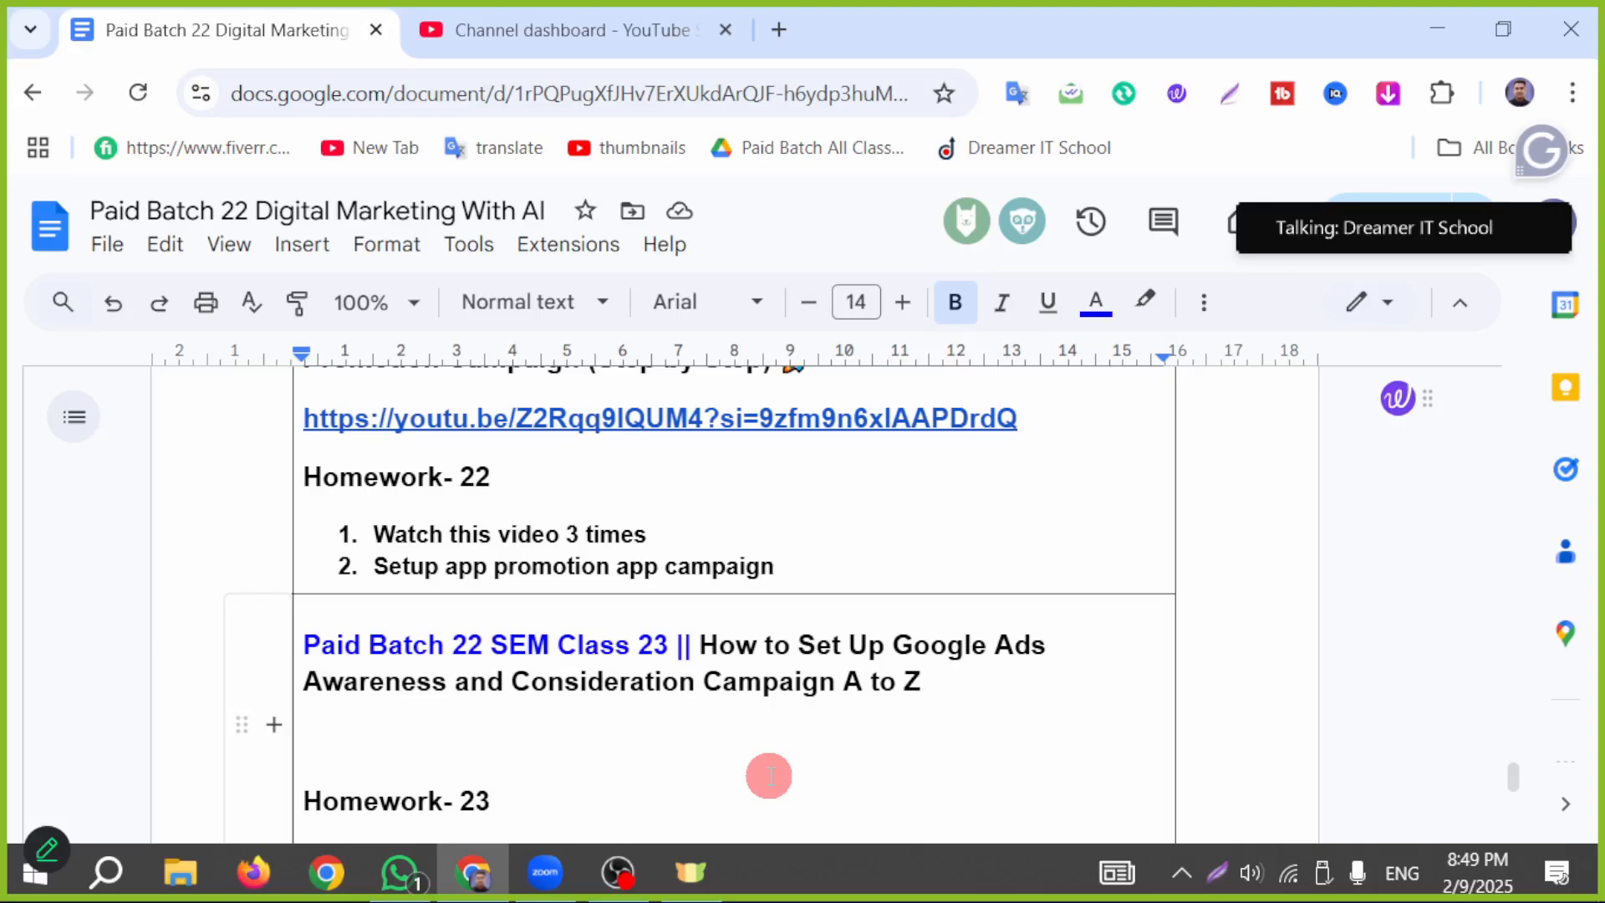
# Step: Open the Google Ads home page at ads.google.com in a new browser tab
pyautogui.click(781, 30)
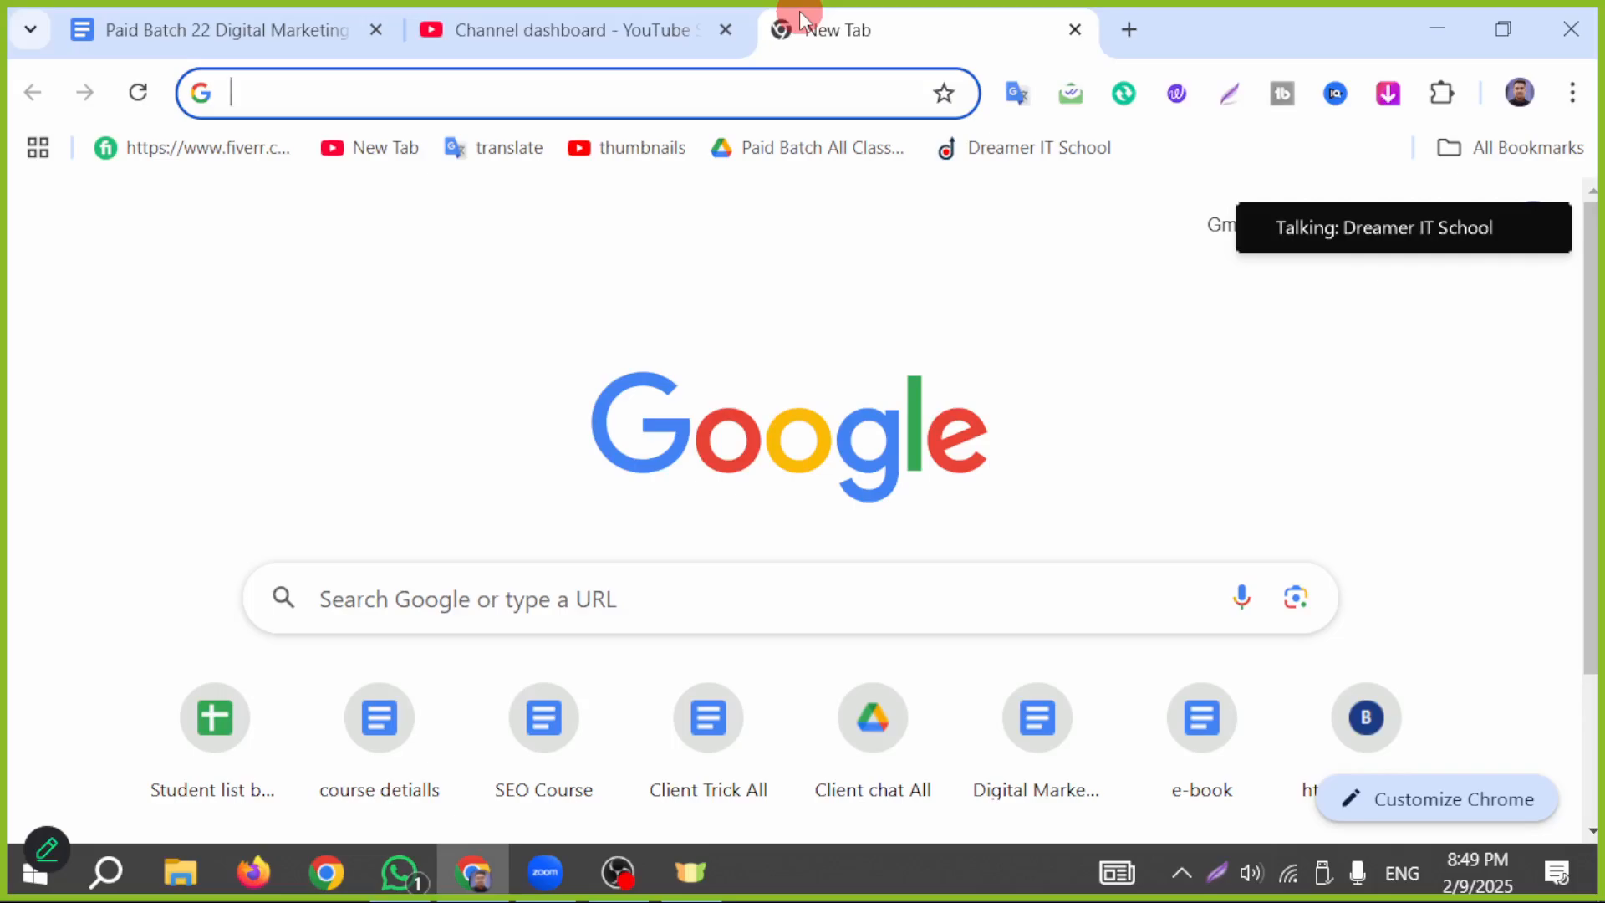
pyautogui.write('g')
pyautogui.press('BackSpace')
pyautogui.press('BackSpace')
pyautogui.write('ads.google.com')
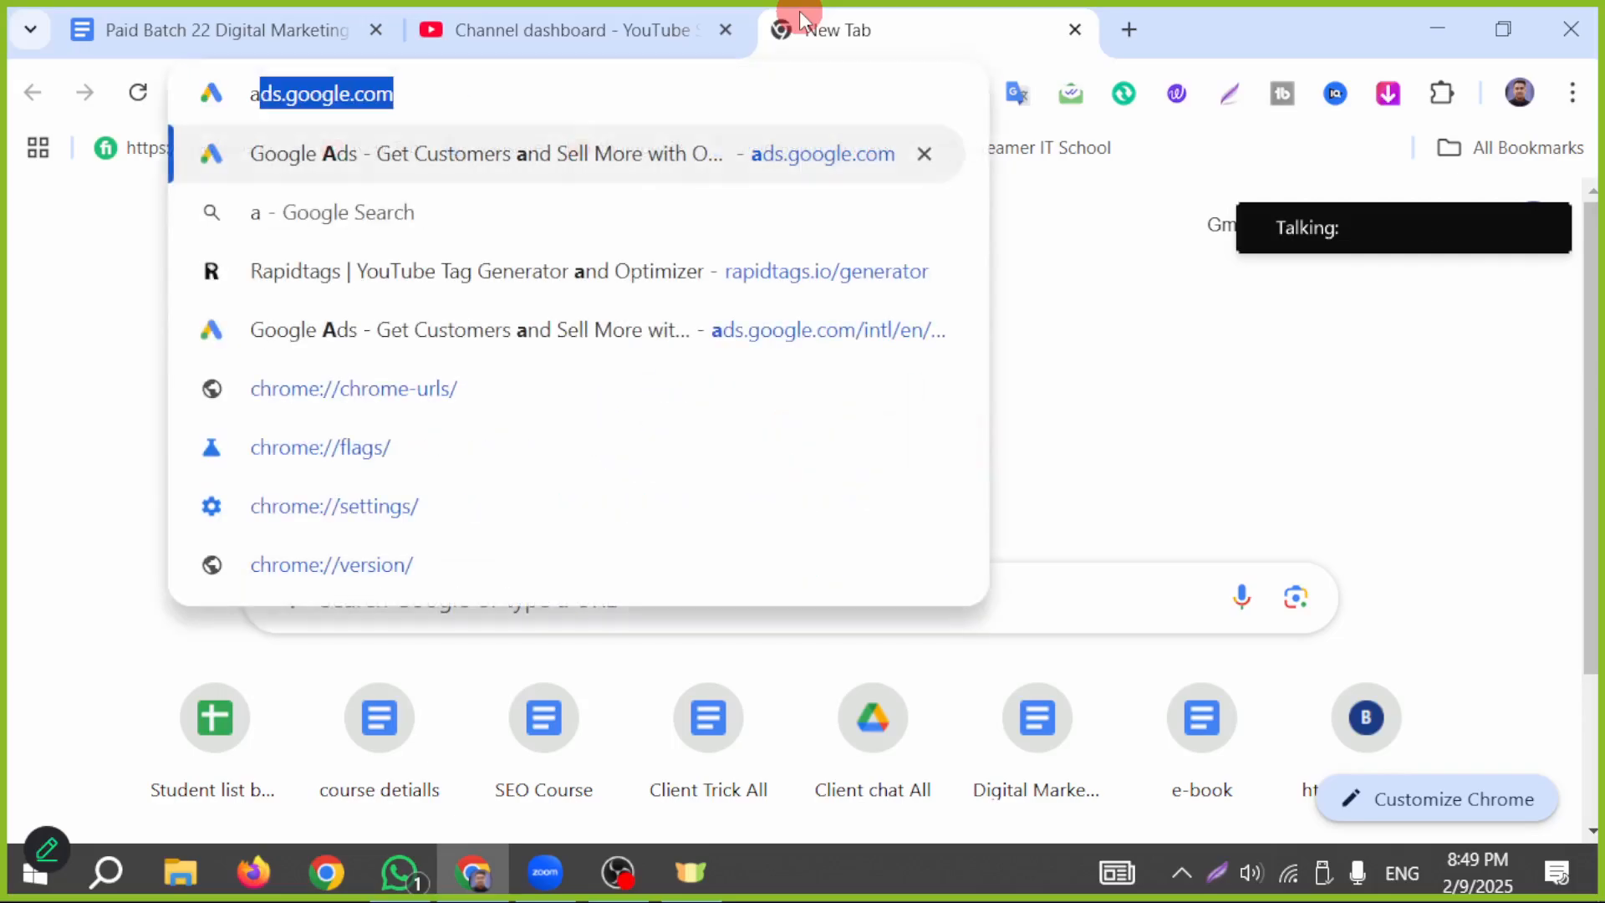
pyautogui.press('Return')
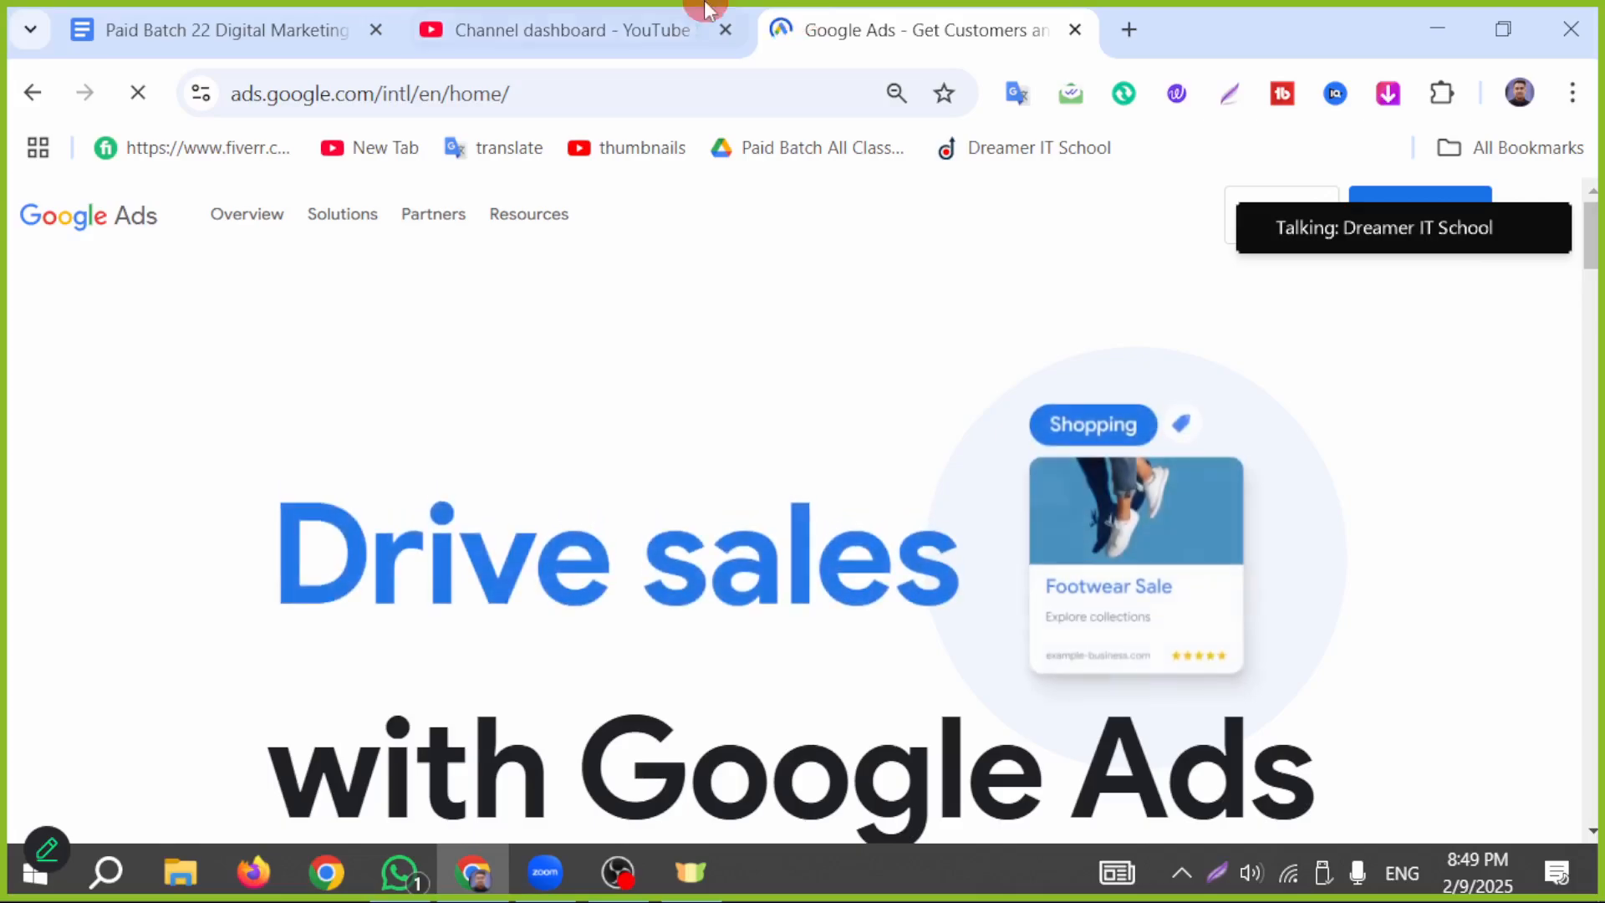
# Step: Sign in to Google Ads and open the Dreamer IT School account
pyautogui.moveTo(1471, 224); pyautogui.dragTo(1579, 380)
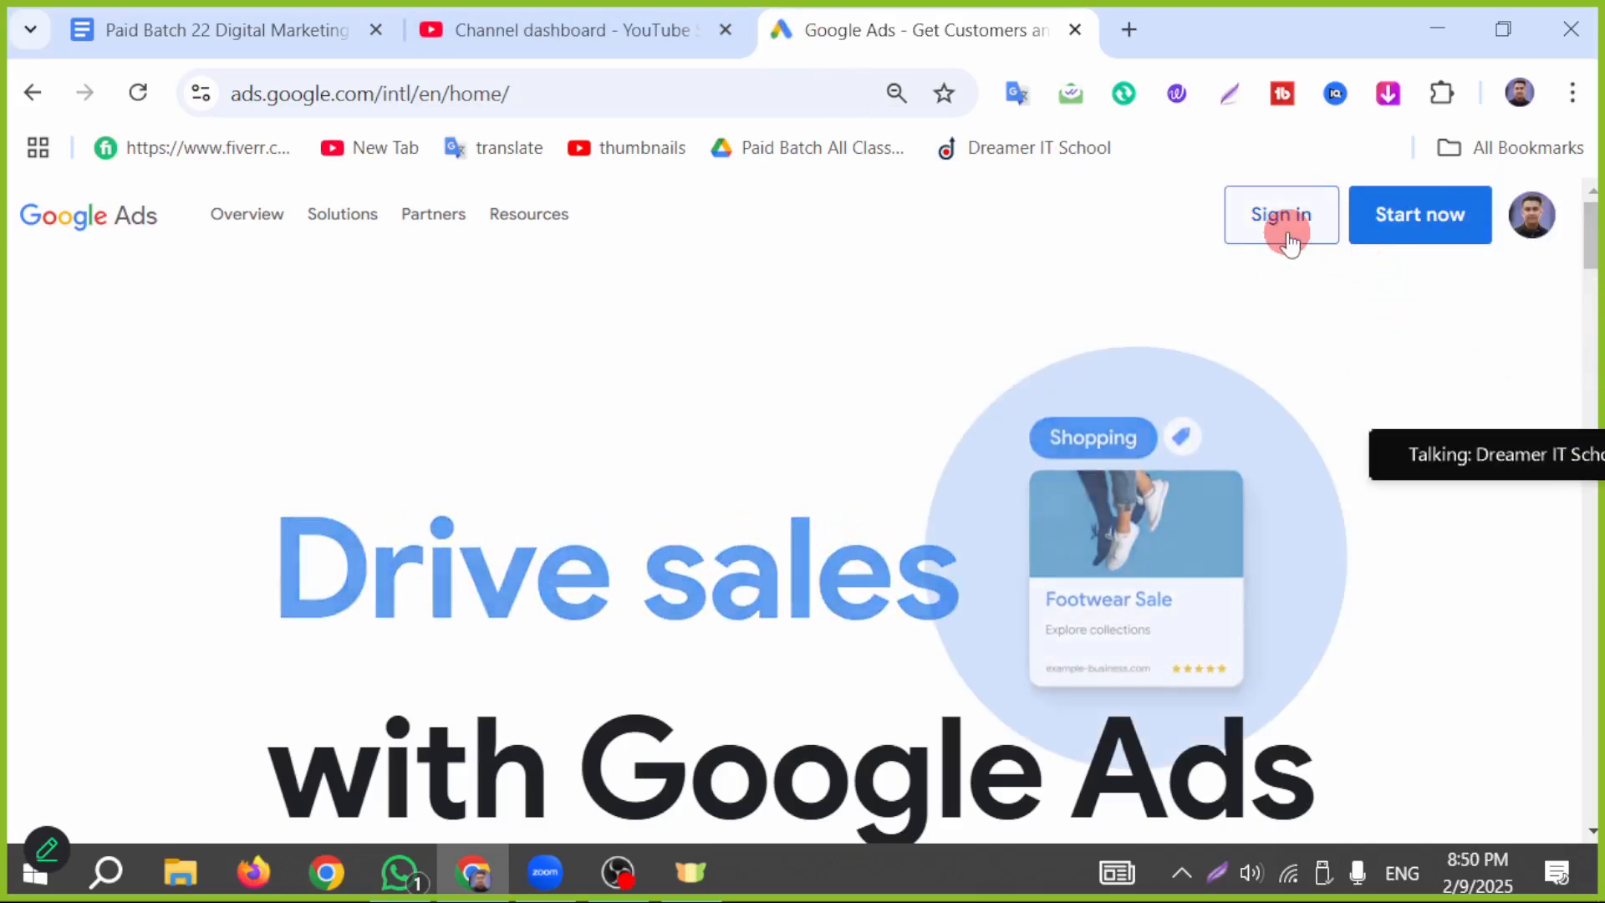
pyautogui.click(1282, 227)
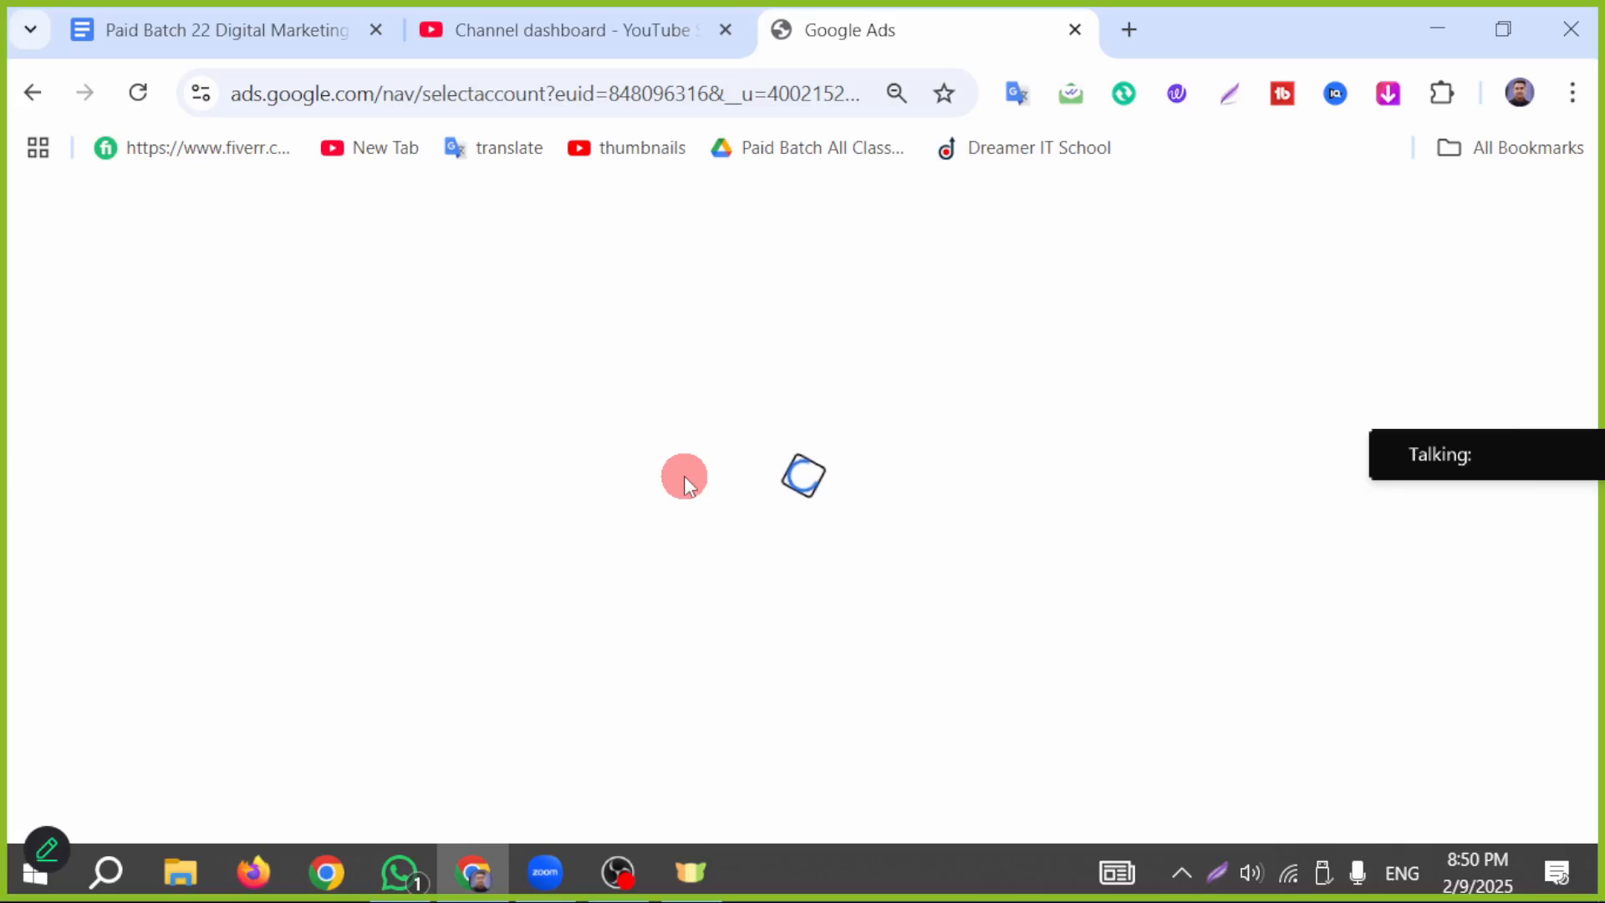
pyautogui.scroll(-2, 351, 468)
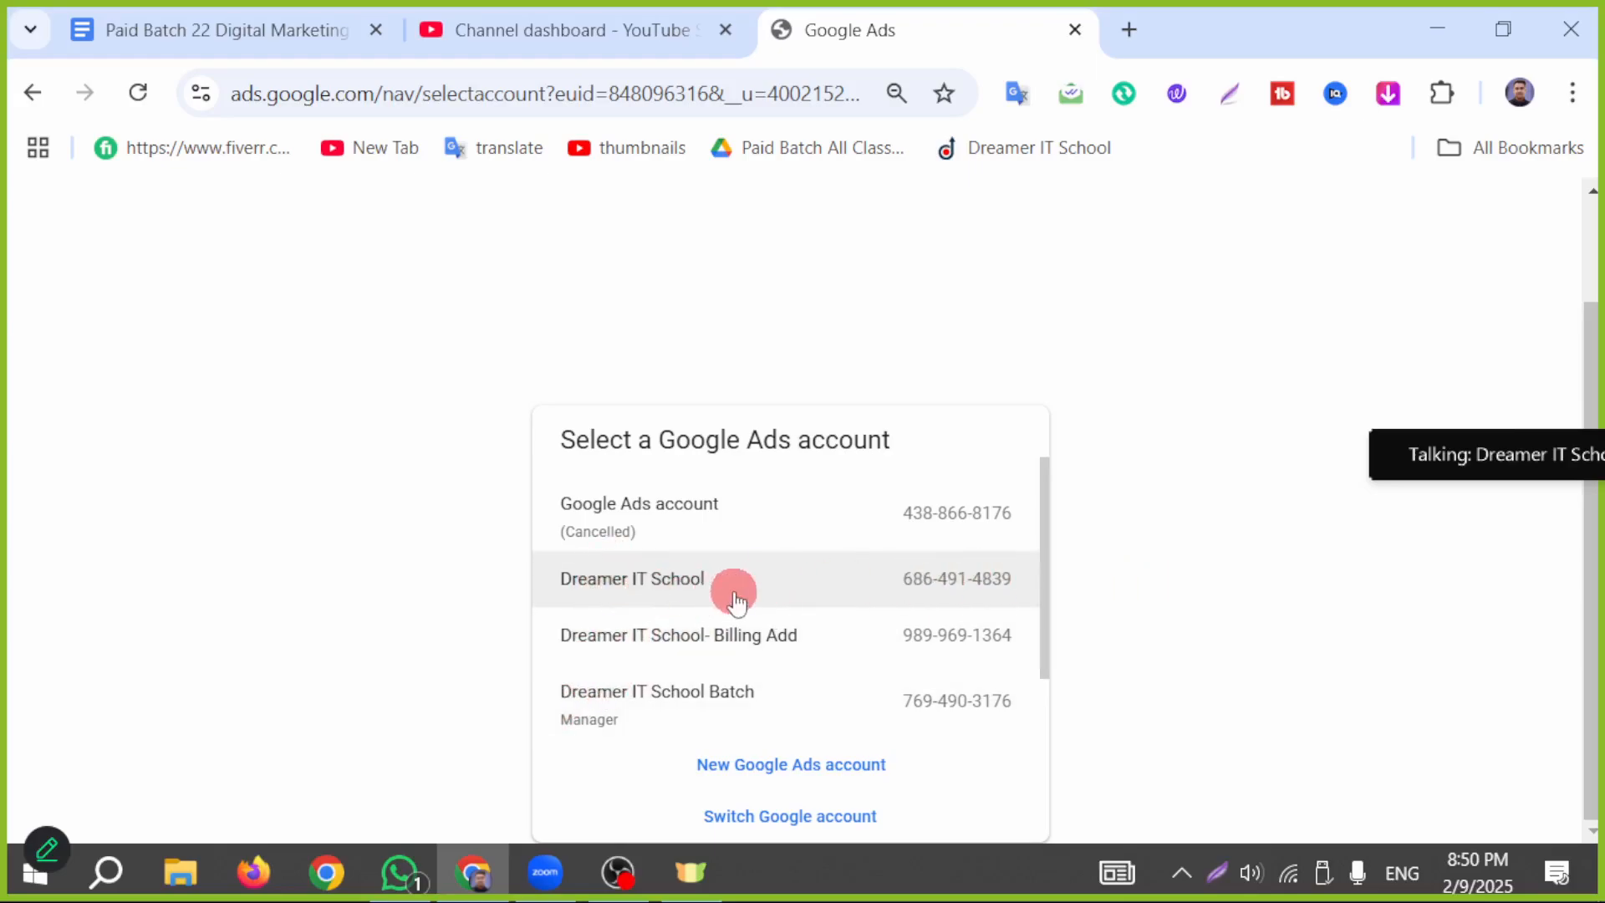
pyautogui.click(642, 589)
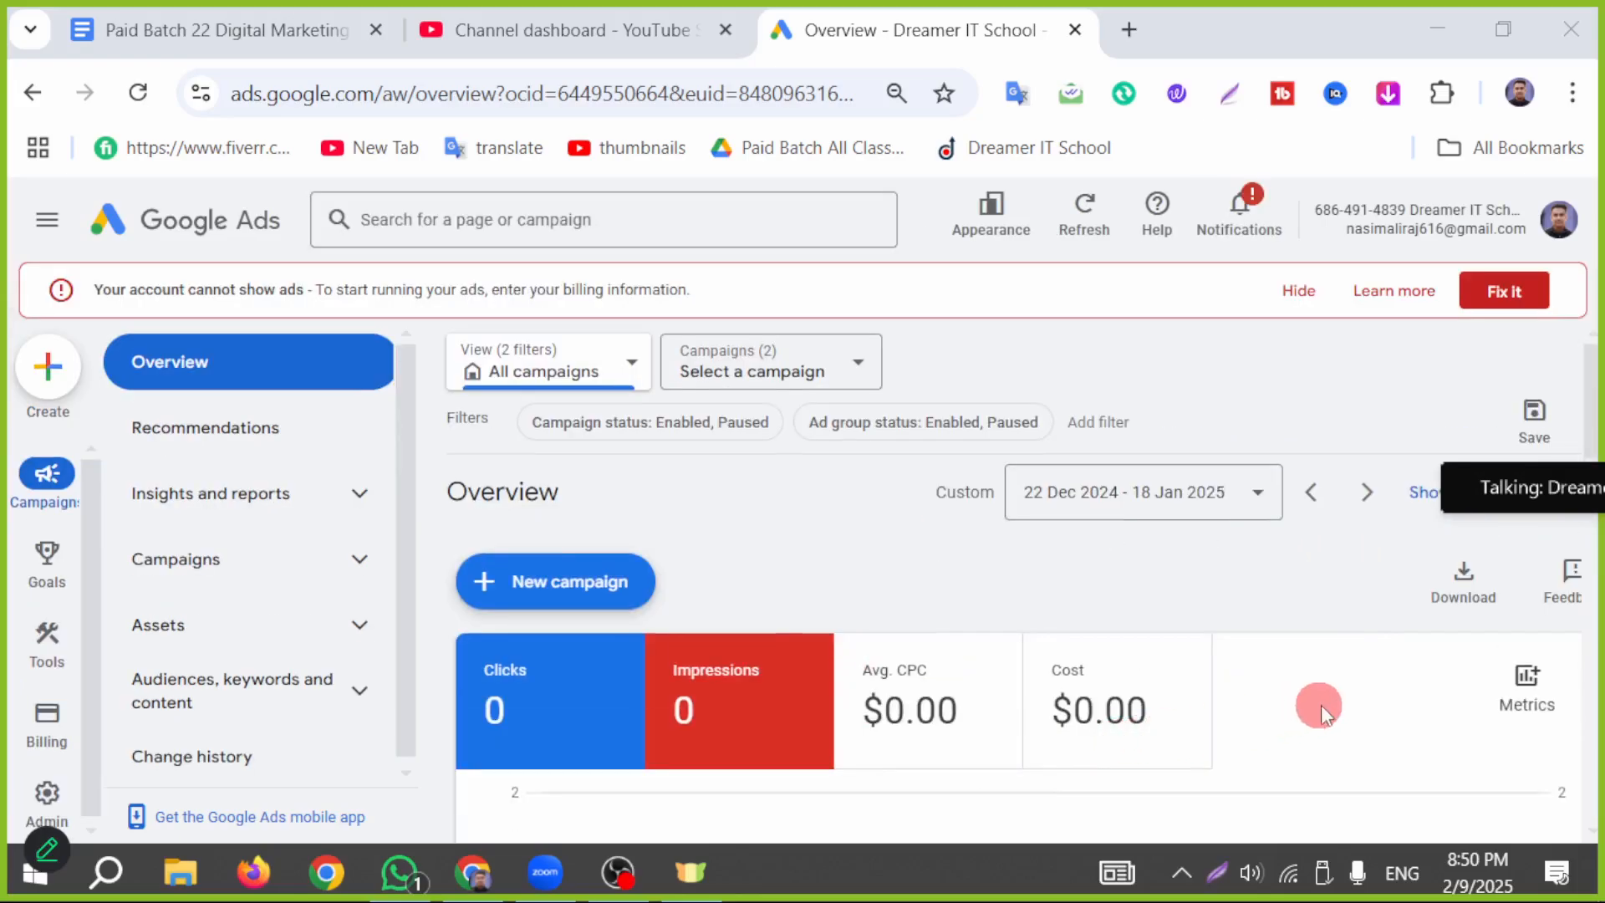
# Step: Hide the billing alert on the account overview and start creating a new campaign
pyautogui.click(1300, 293)
pyautogui.click(560, 526)
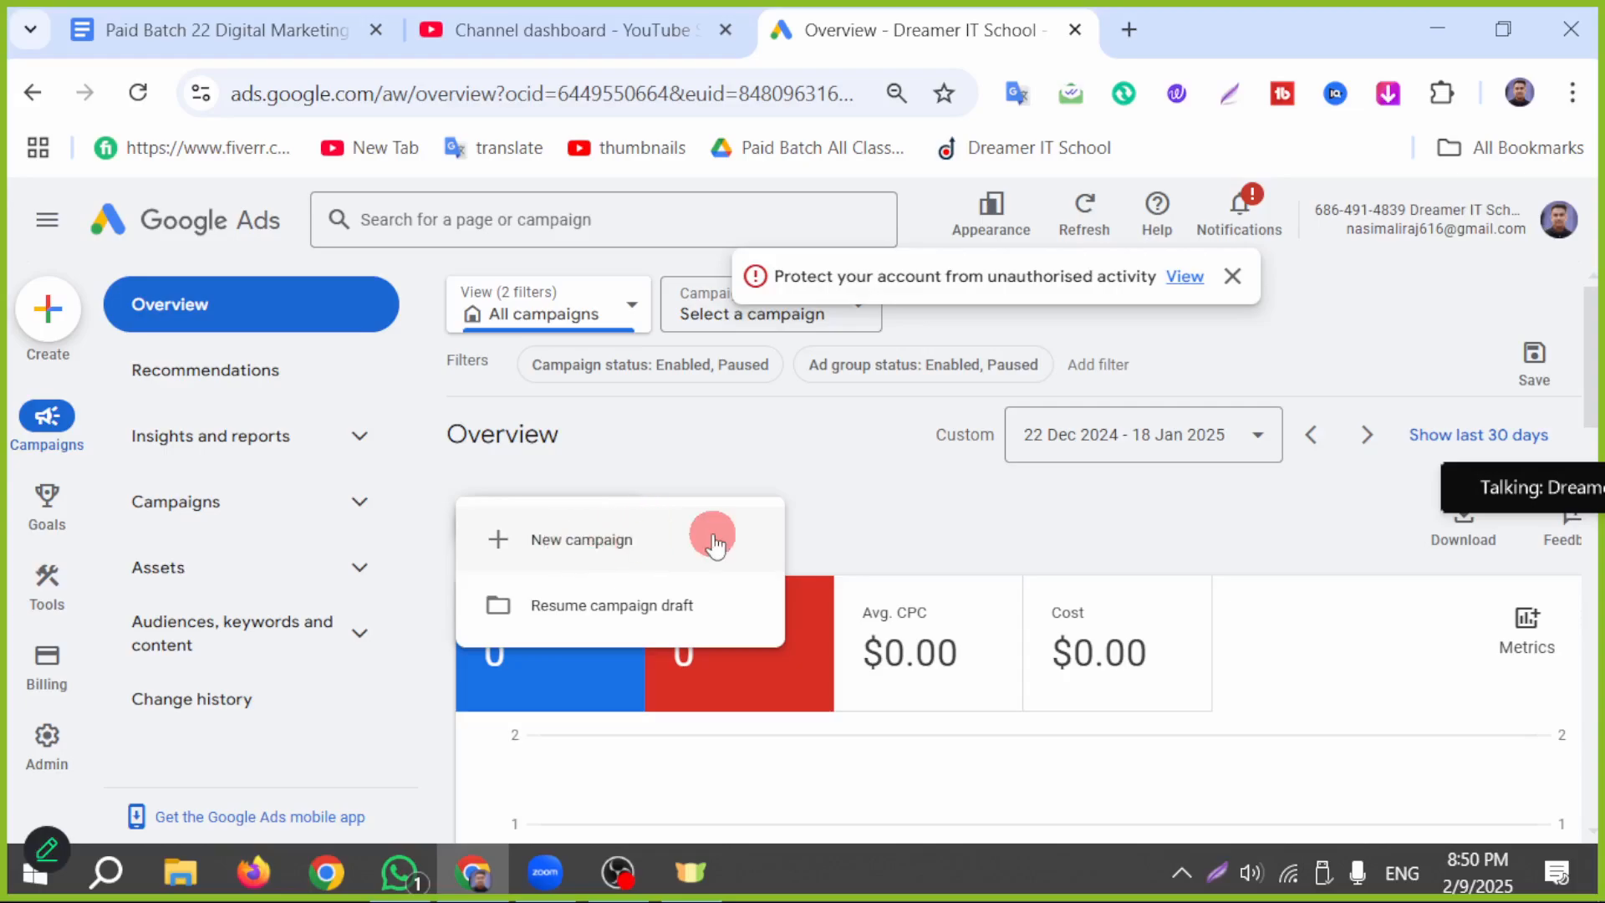
pyautogui.click(616, 539)
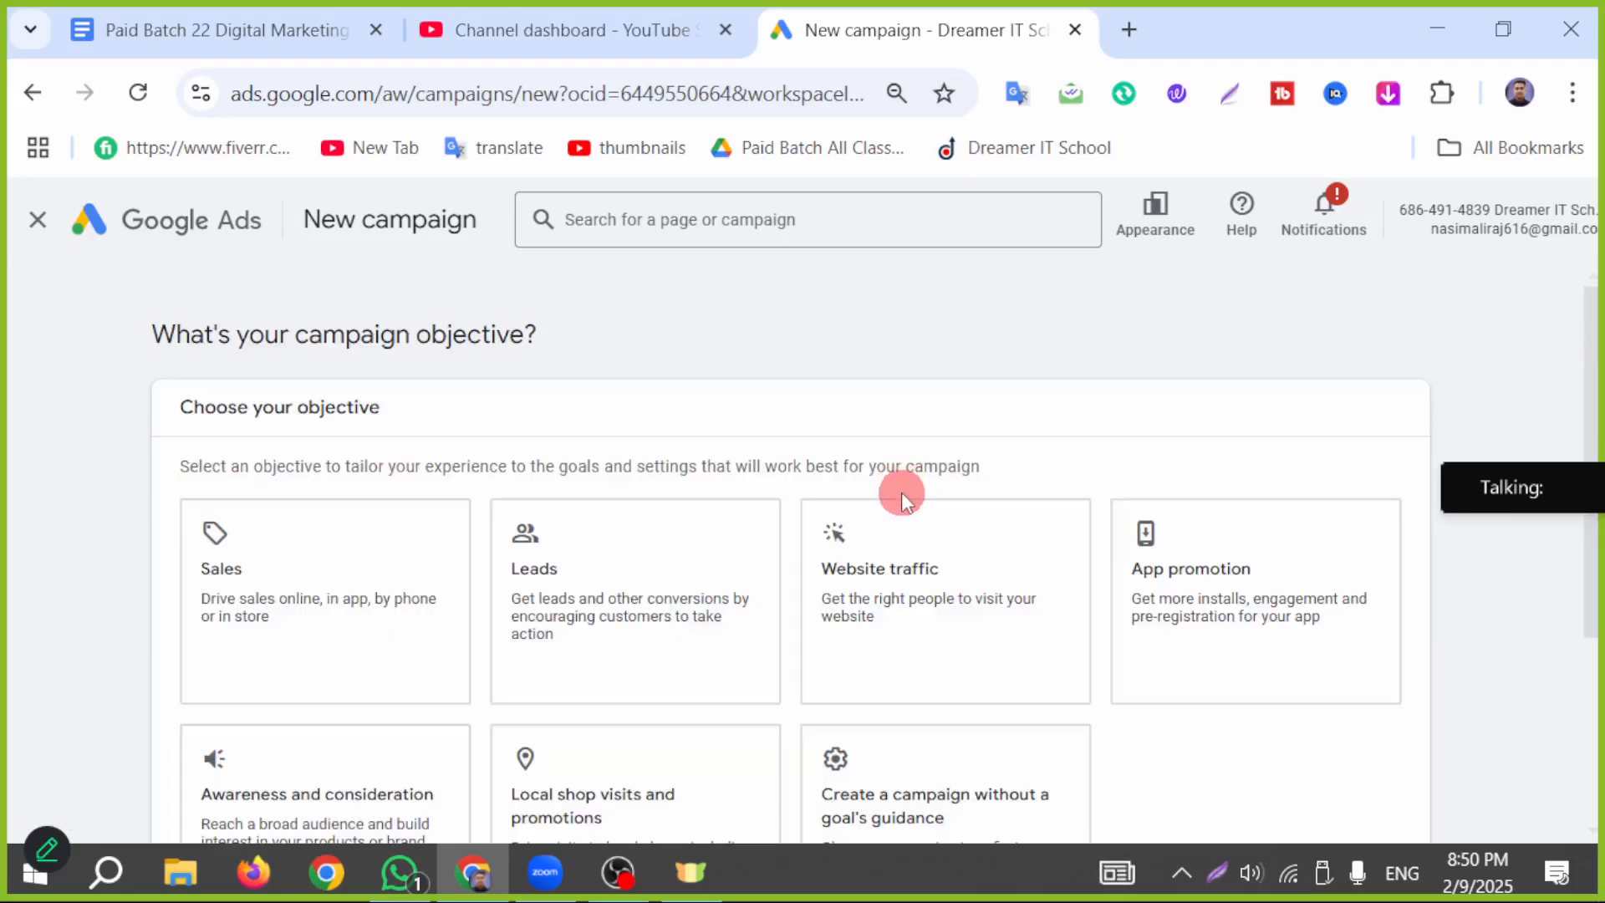
# Step: Choose the Awareness and consideration objective and the Video campaign type for the new campaign
pyautogui.scroll(-2, 147, 636)
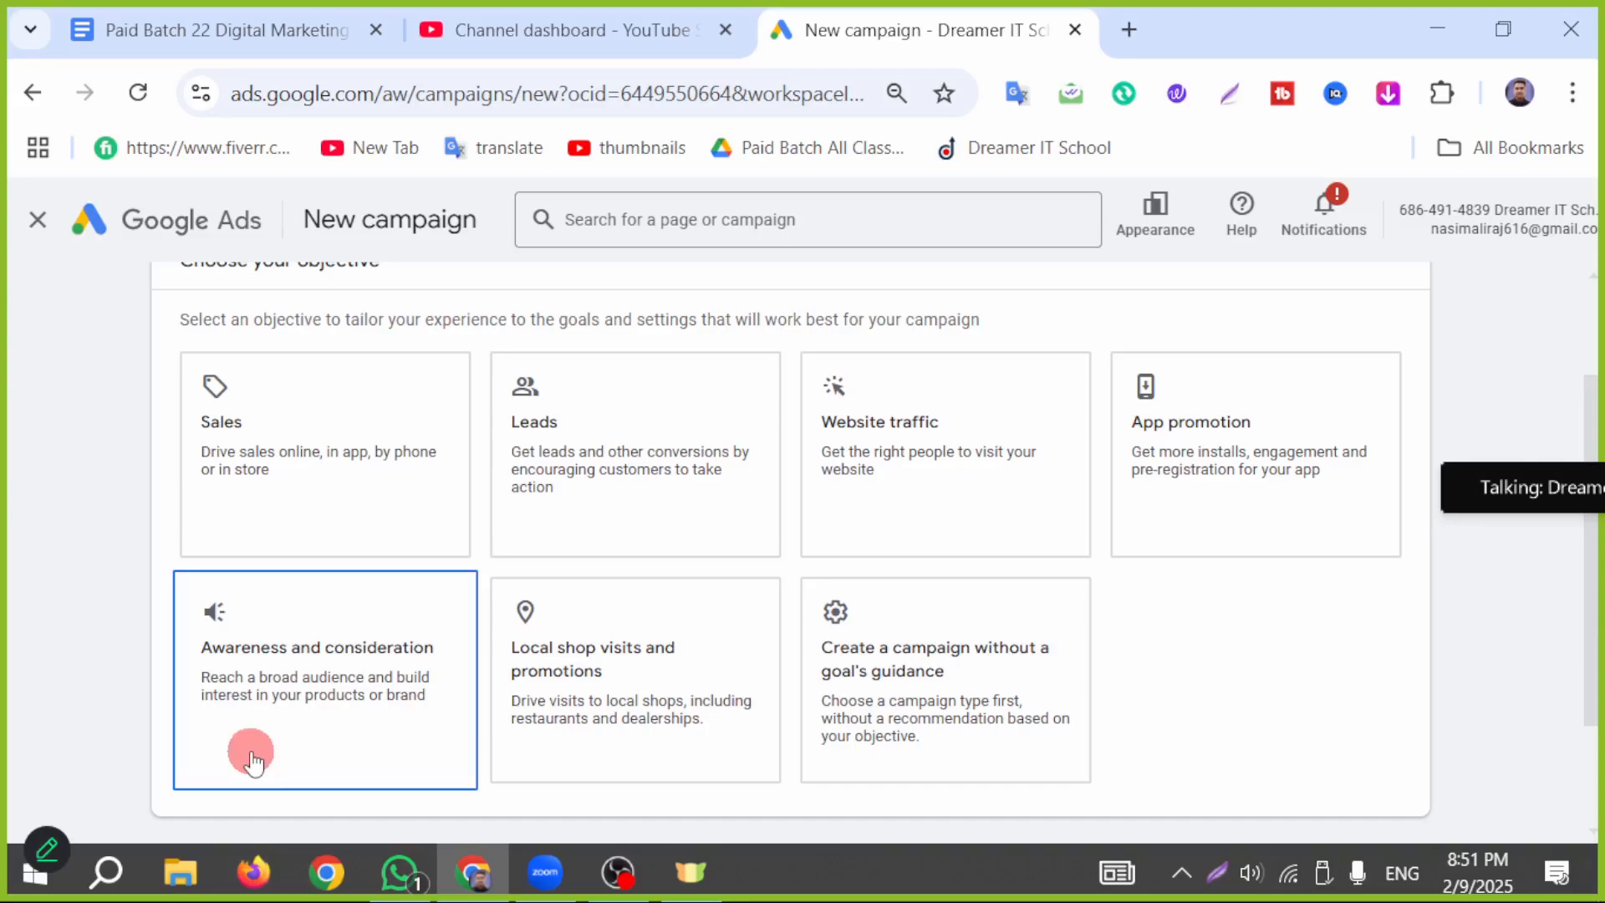
pyautogui.click(304, 602)
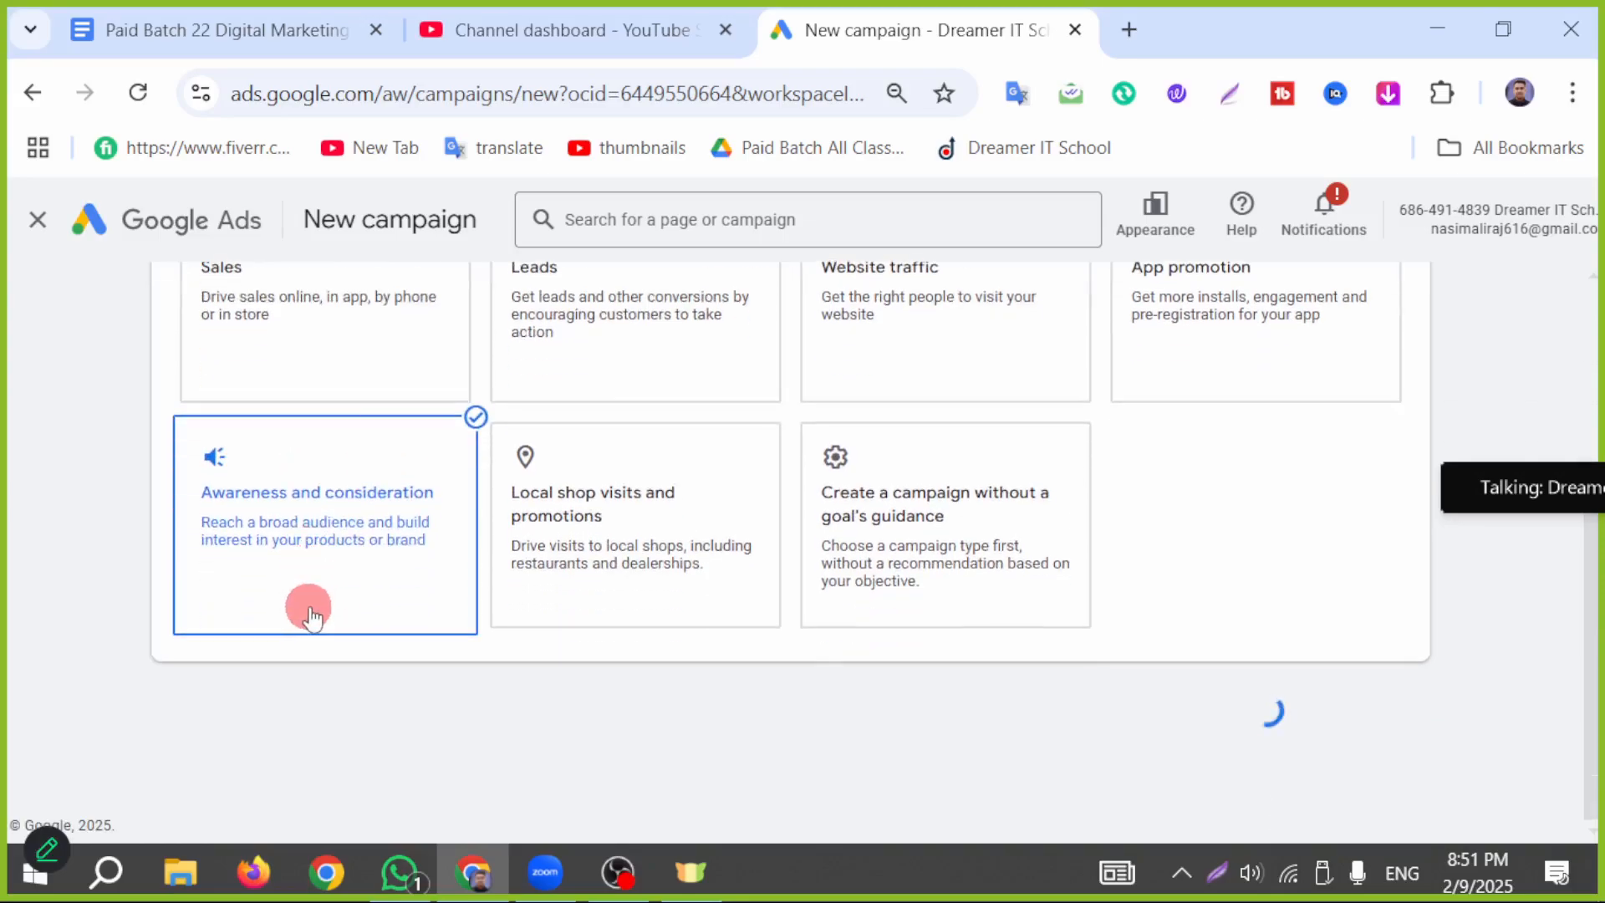
pyautogui.scroll(-4, 91, 540)
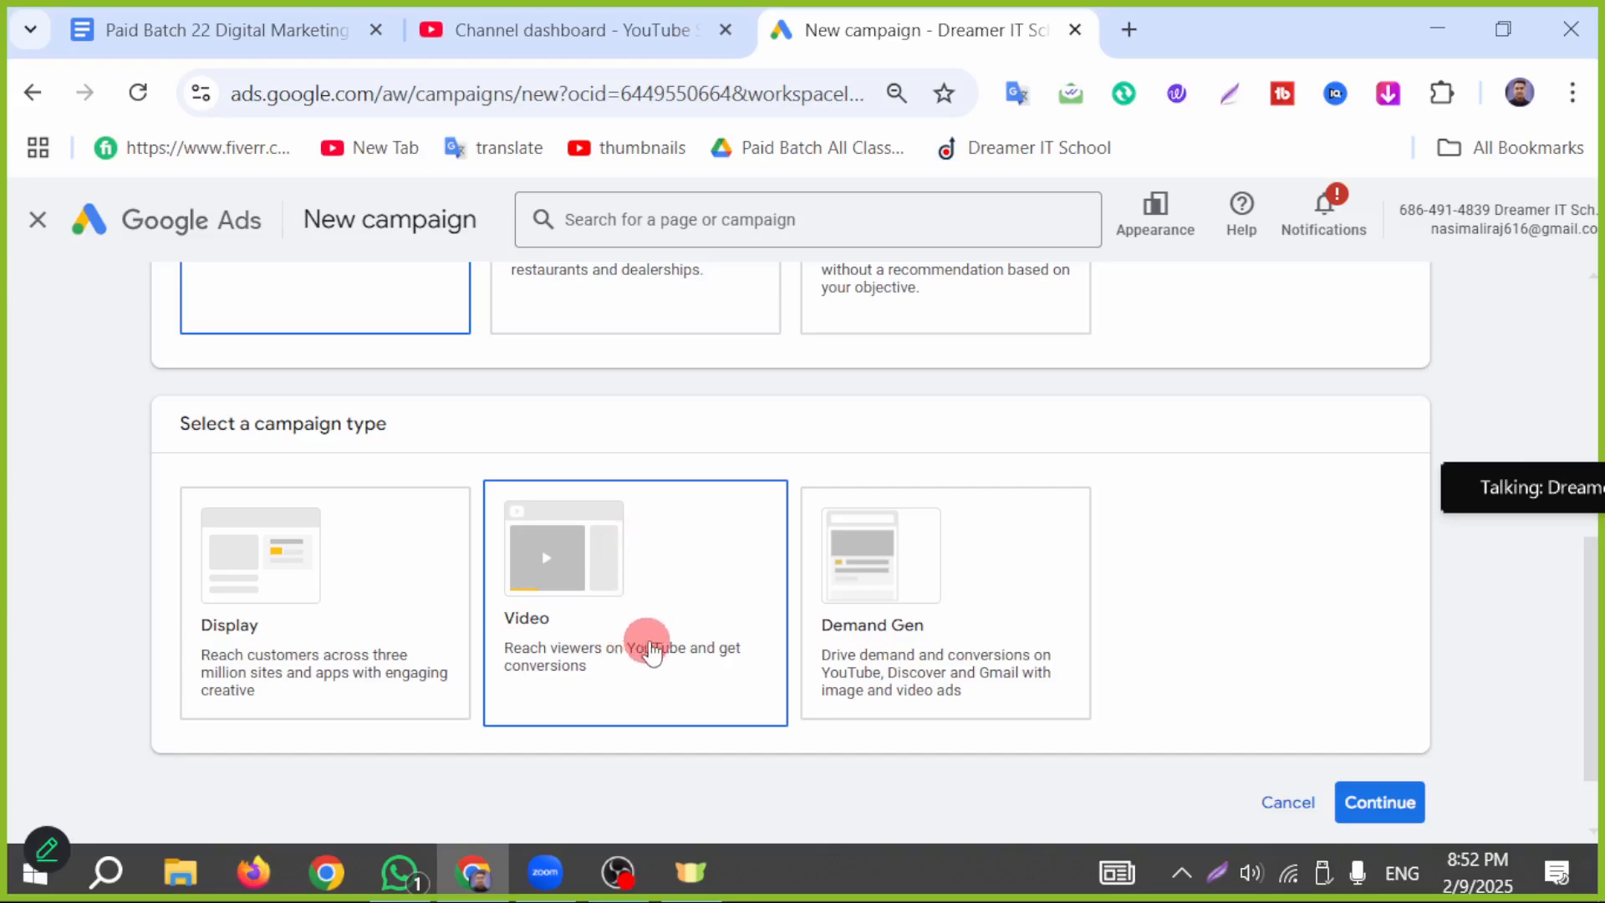
pyautogui.click(653, 635)
pyautogui.scroll(-2, 648, 631)
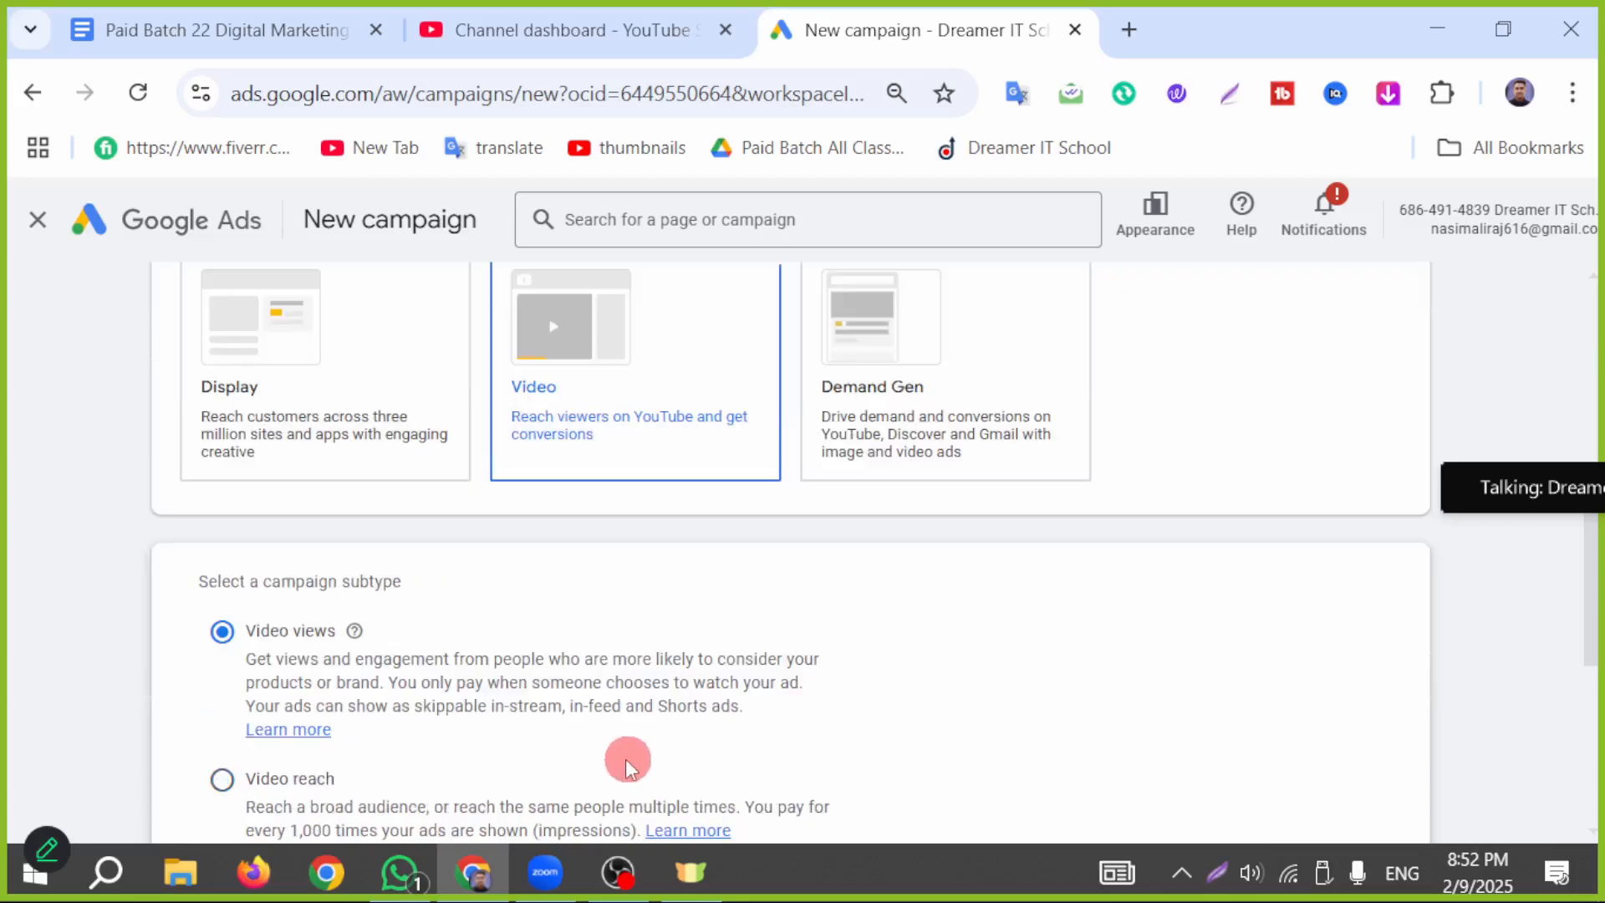
# Step: Outline the Video views, Video reach, Ad sequence and Audio subtypes with red rectangles on a full-screen capture, and close the capture
pyautogui.scroll(-3, 42, 666)
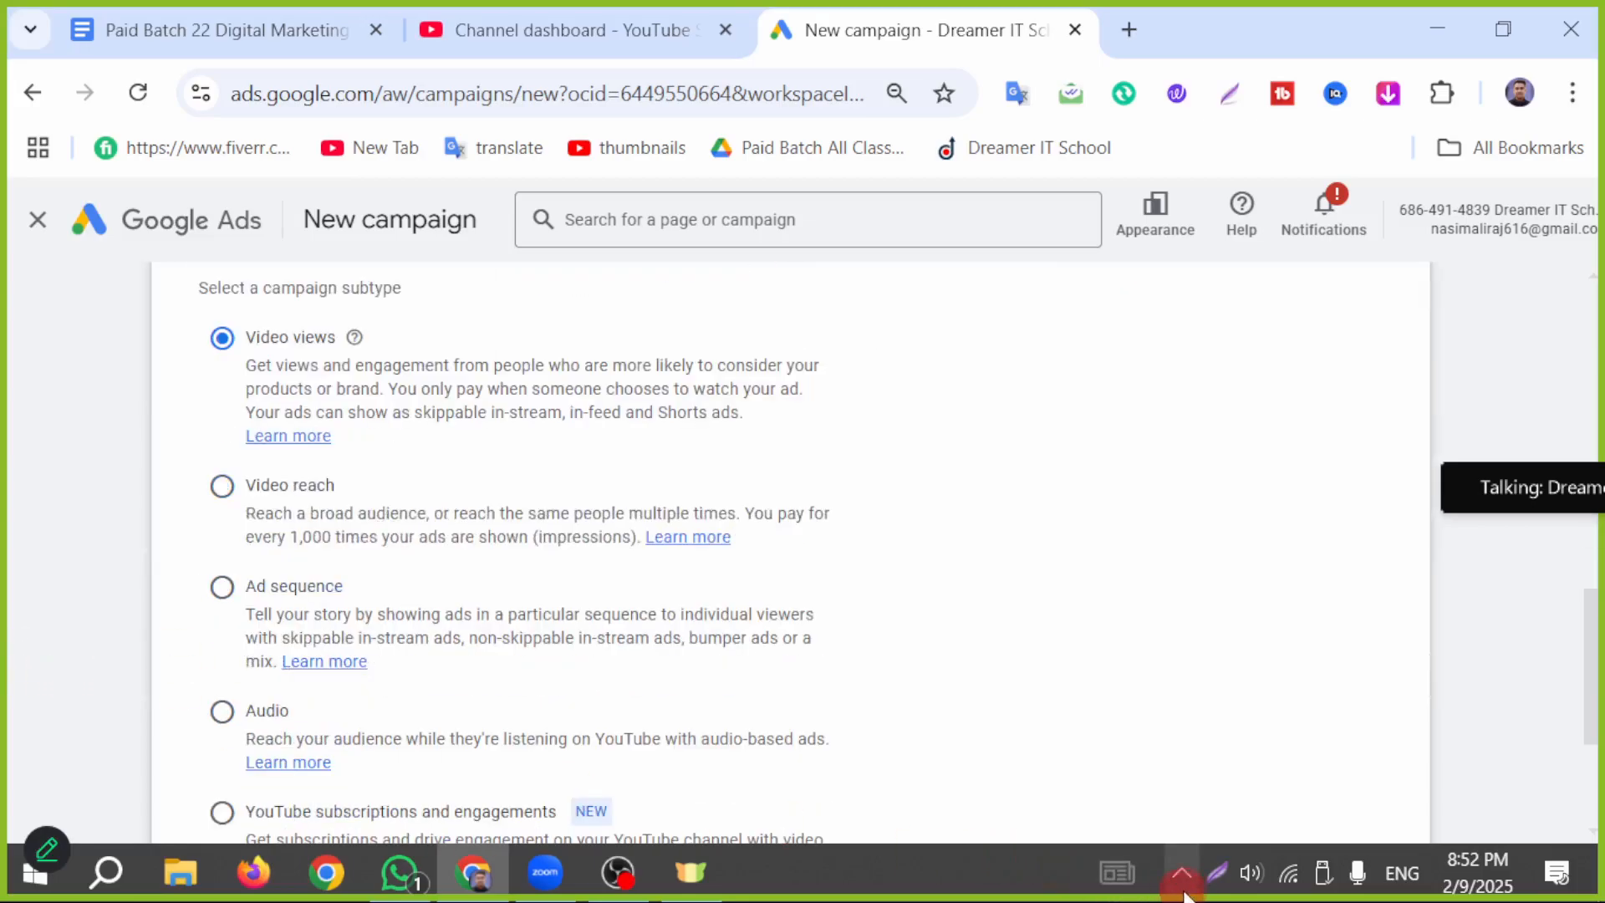
pyautogui.click(1208, 888)
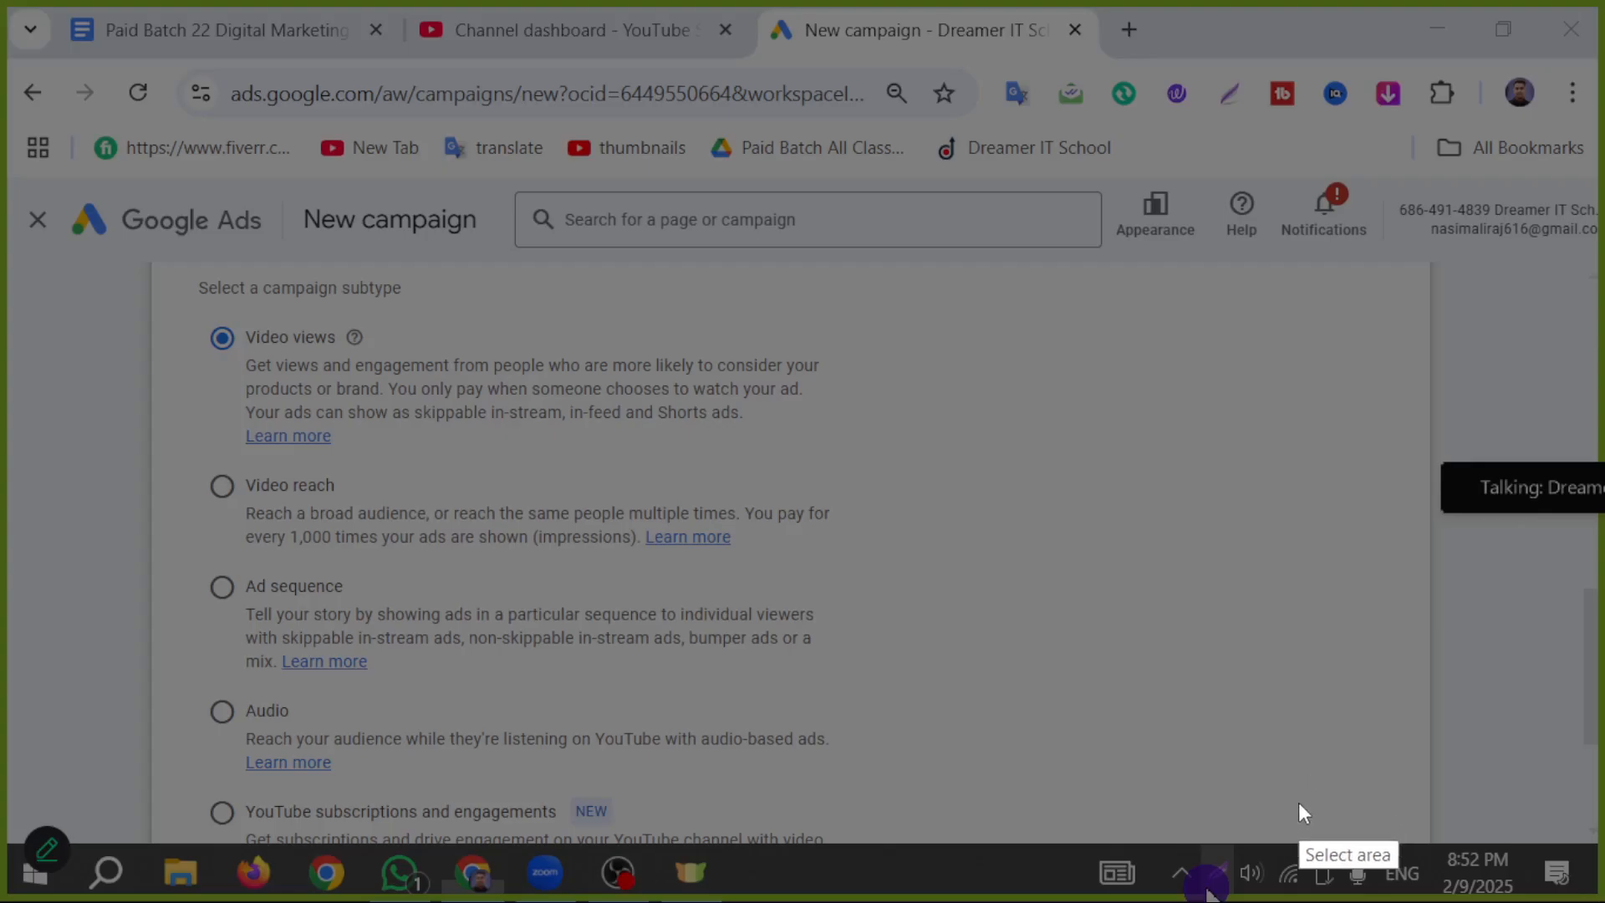
pyautogui.hotkey('ctrl', 'a')
pyautogui.click(1335, 763)
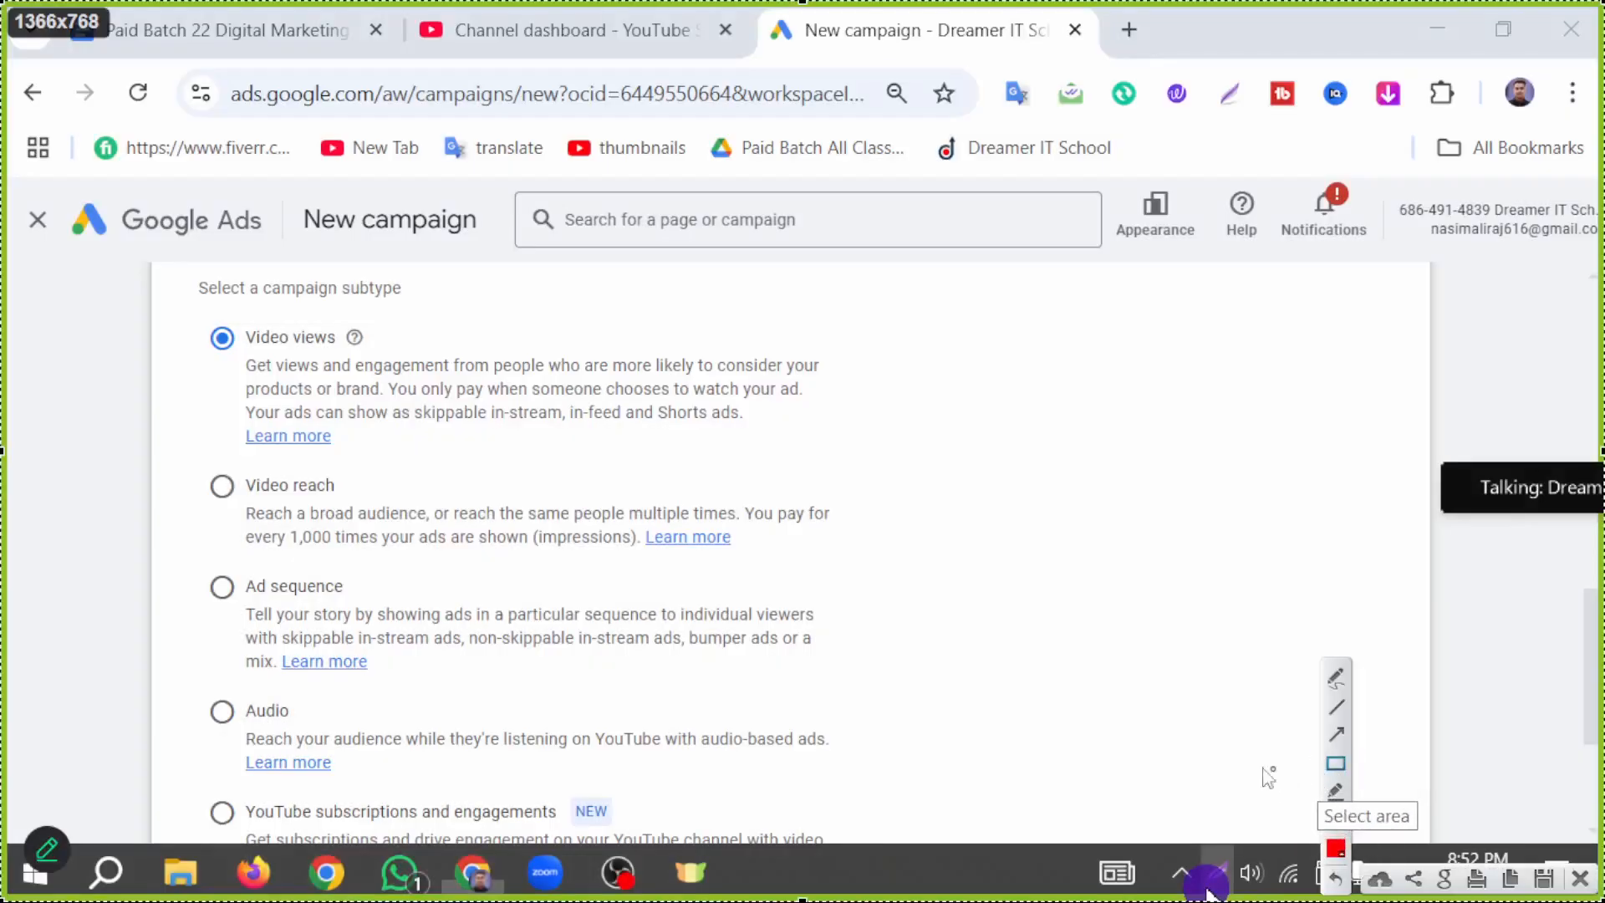
pyautogui.moveTo(186, 311)
pyautogui.mouseDown()
pyautogui.moveTo(351, 392)
pyautogui.moveTo(423, 361)
pyautogui.mouseUp()
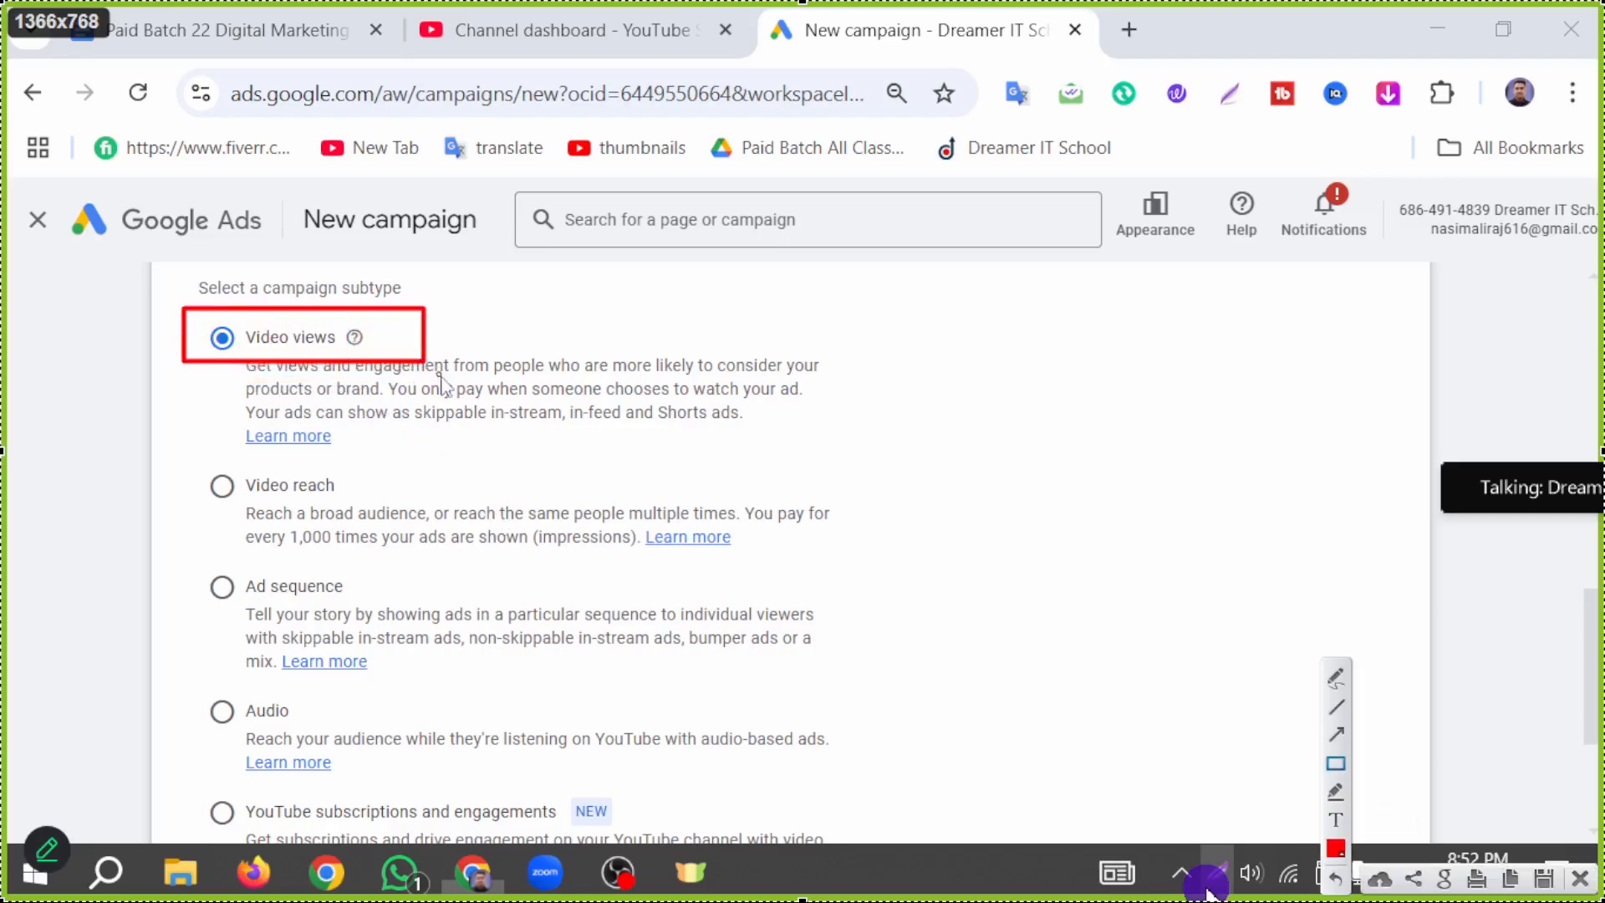
pyautogui.moveTo(184, 457); pyautogui.dragTo(400, 499)
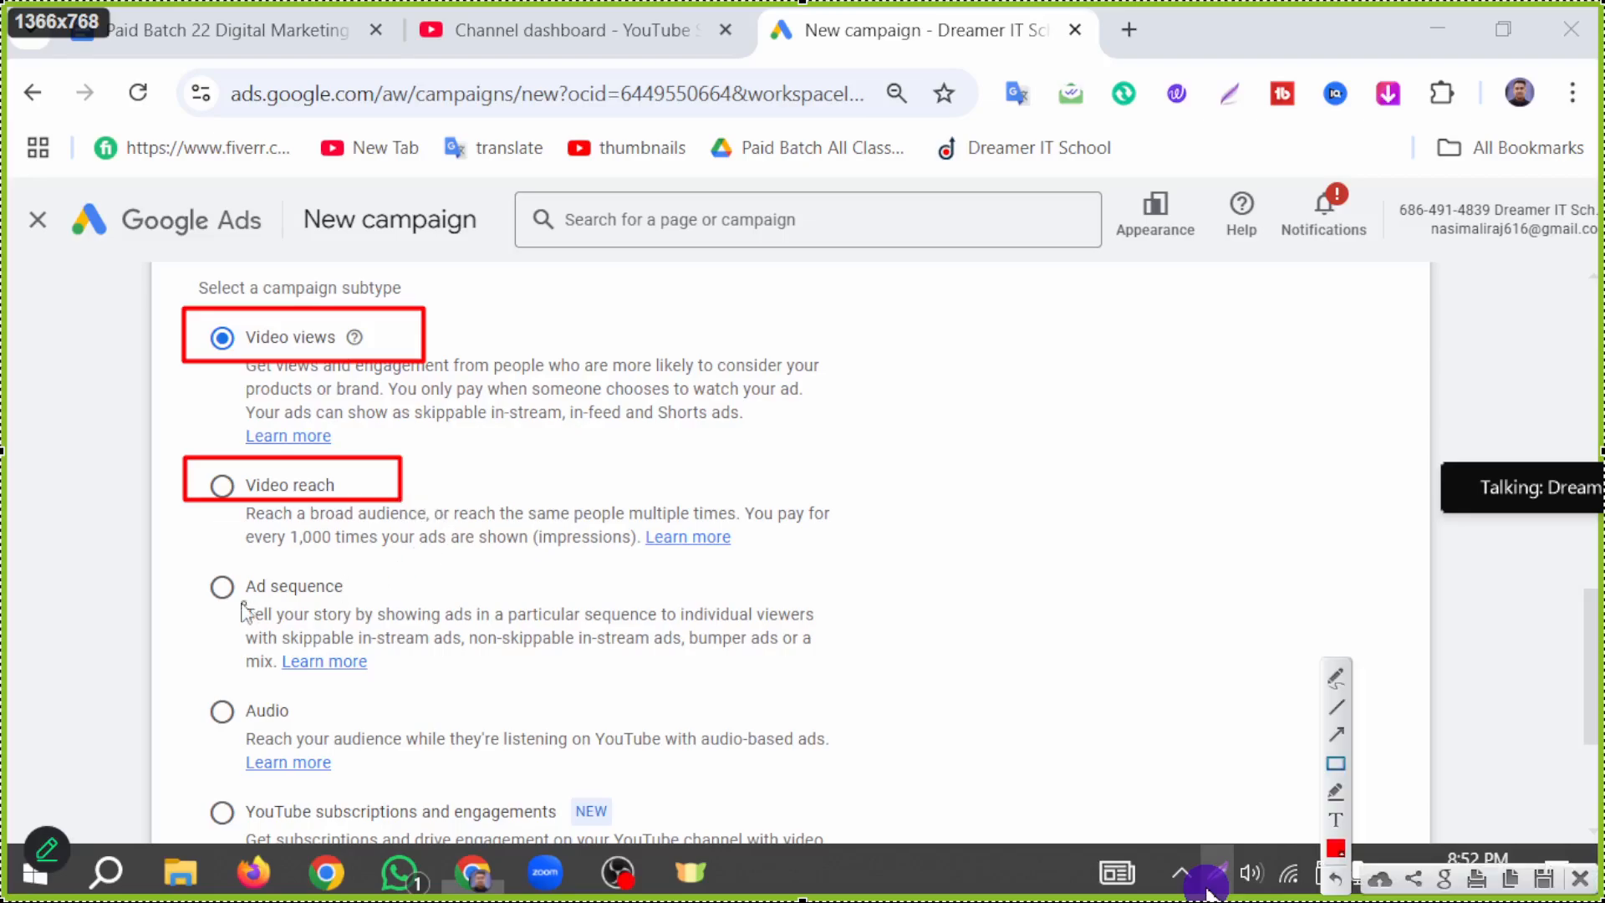
pyautogui.moveTo(172, 573); pyautogui.dragTo(393, 620)
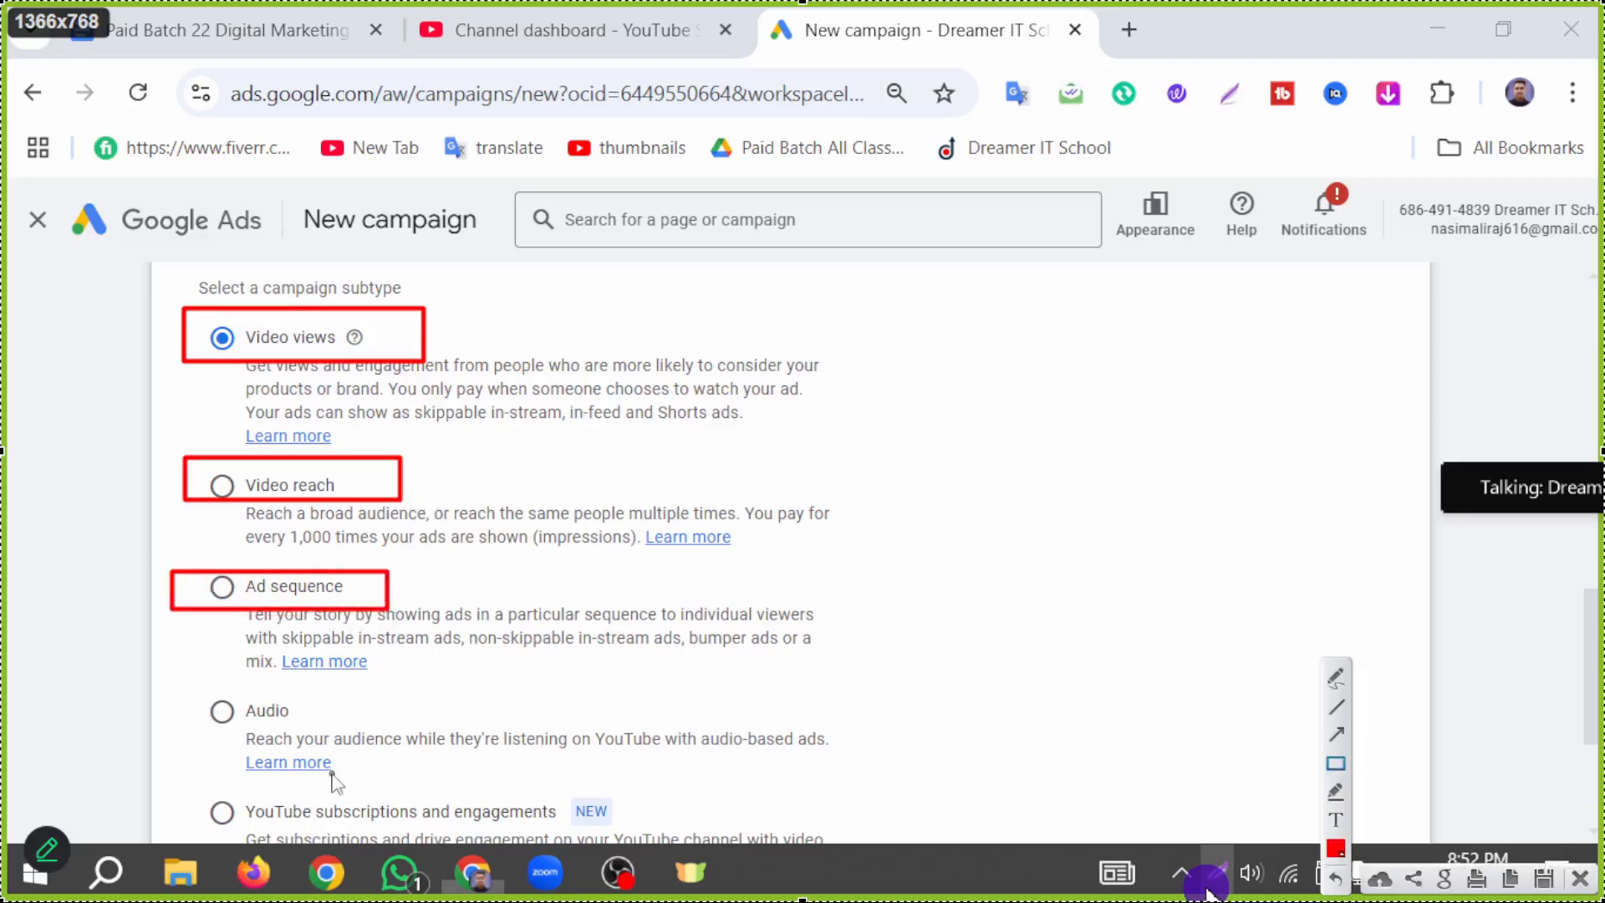
pyautogui.moveTo(171, 678); pyautogui.dragTo(328, 743)
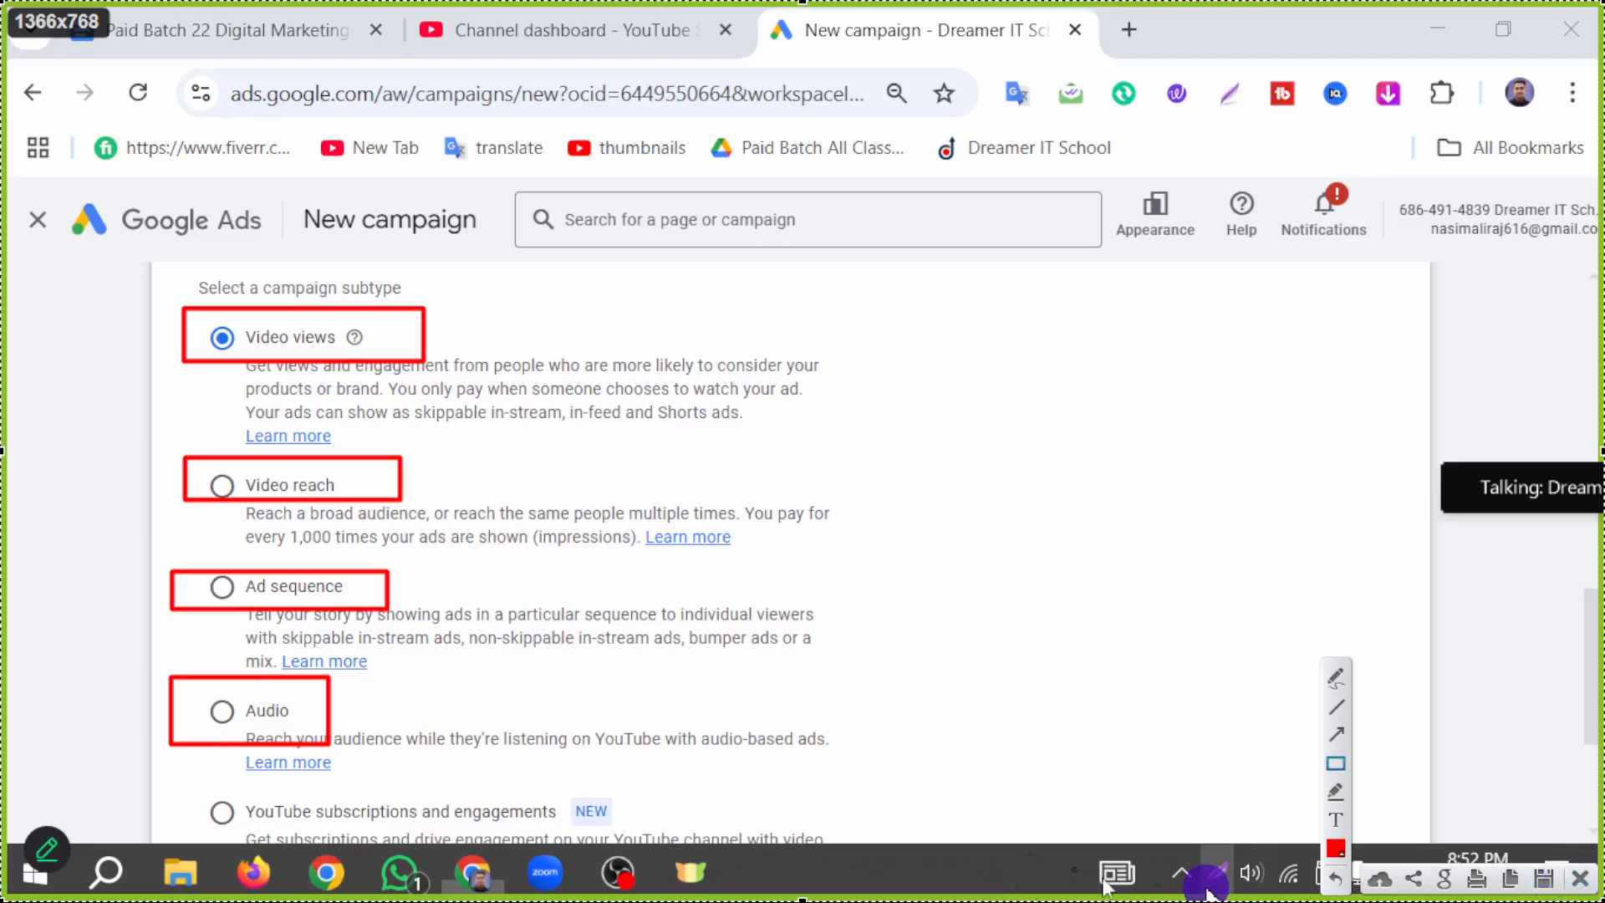
pyautogui.click(1582, 880)
# Step: Mark the YouTube subscriptions and engagements subtype with a red rectangle and an arrow on a new screen capture, and close it
pyautogui.scroll(-2, 627, 494)
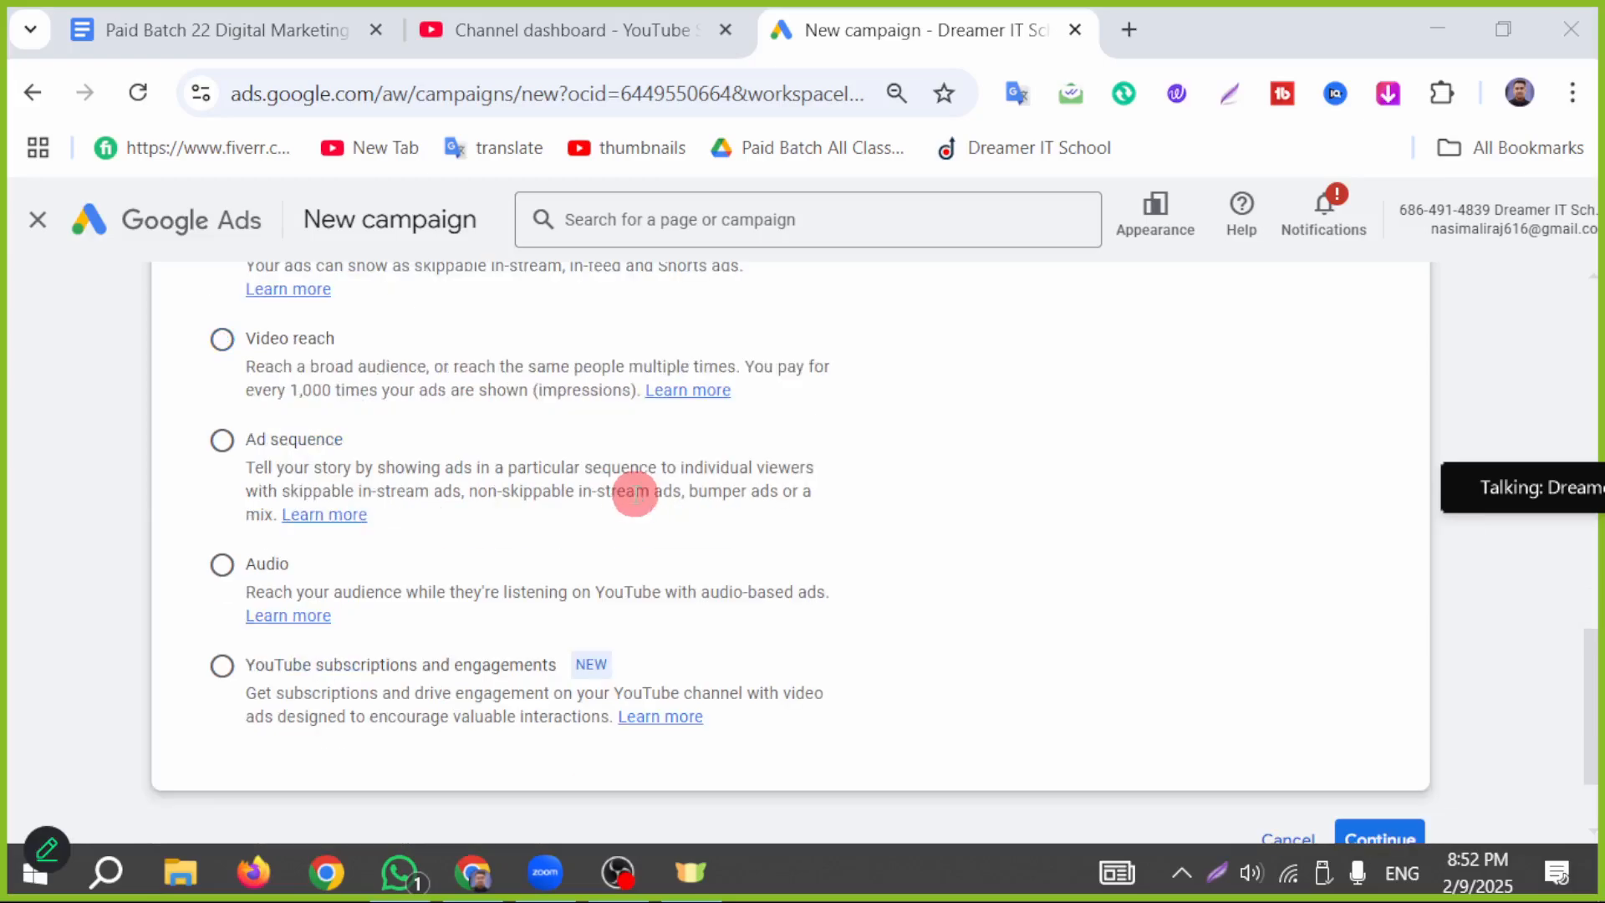
pyautogui.click(1220, 869)
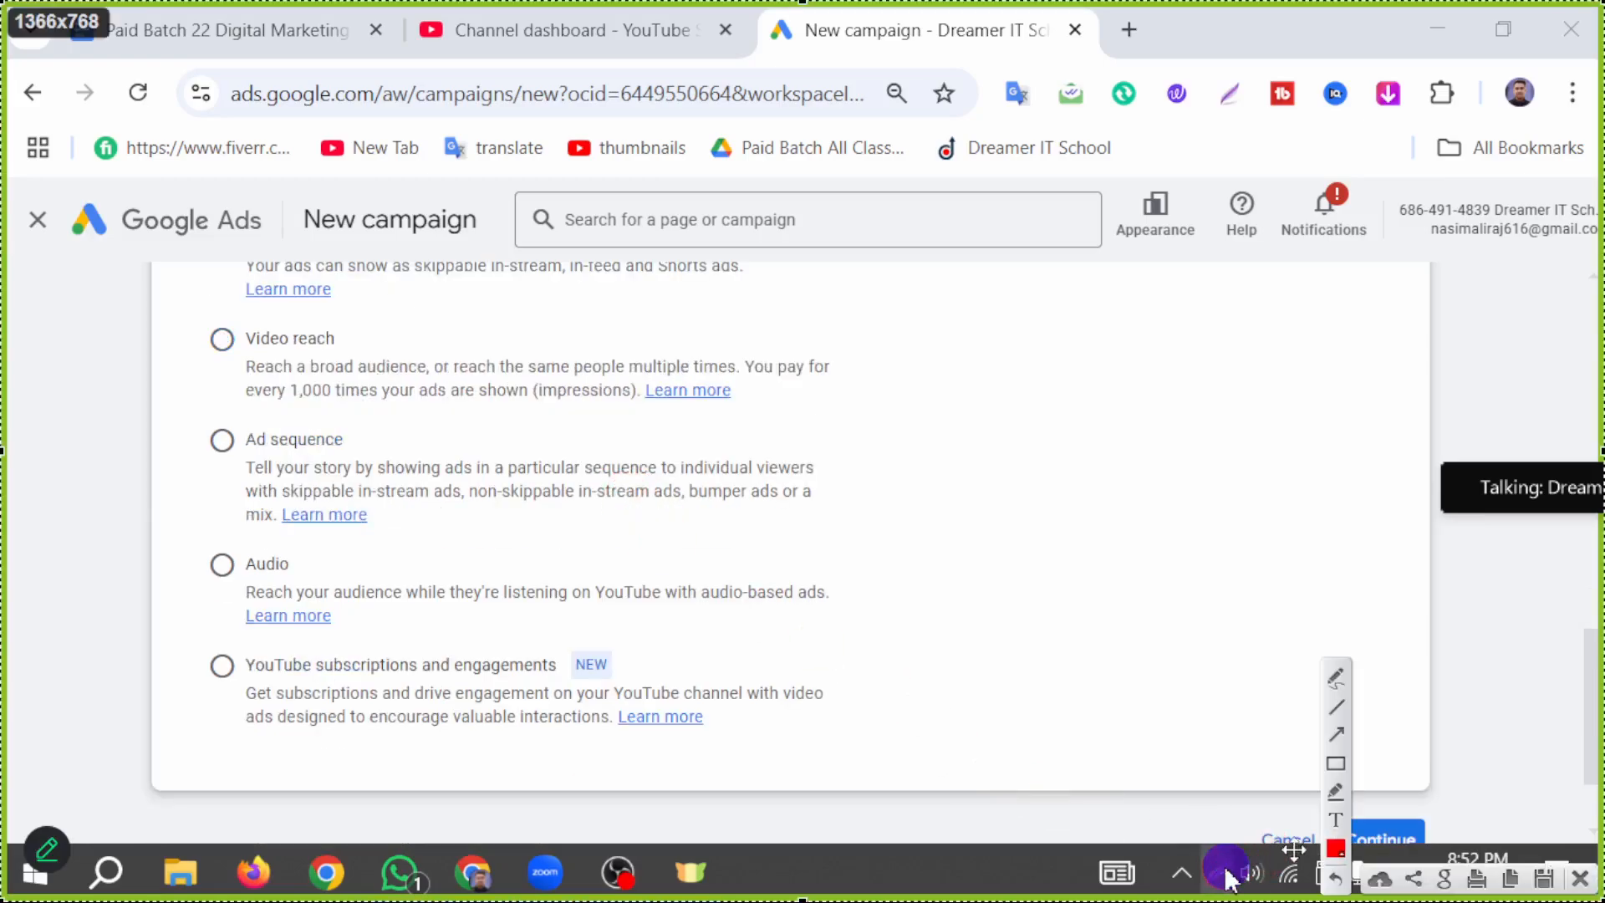
pyautogui.click(1341, 763)
pyautogui.moveTo(199, 647); pyautogui.dragTo(657, 687)
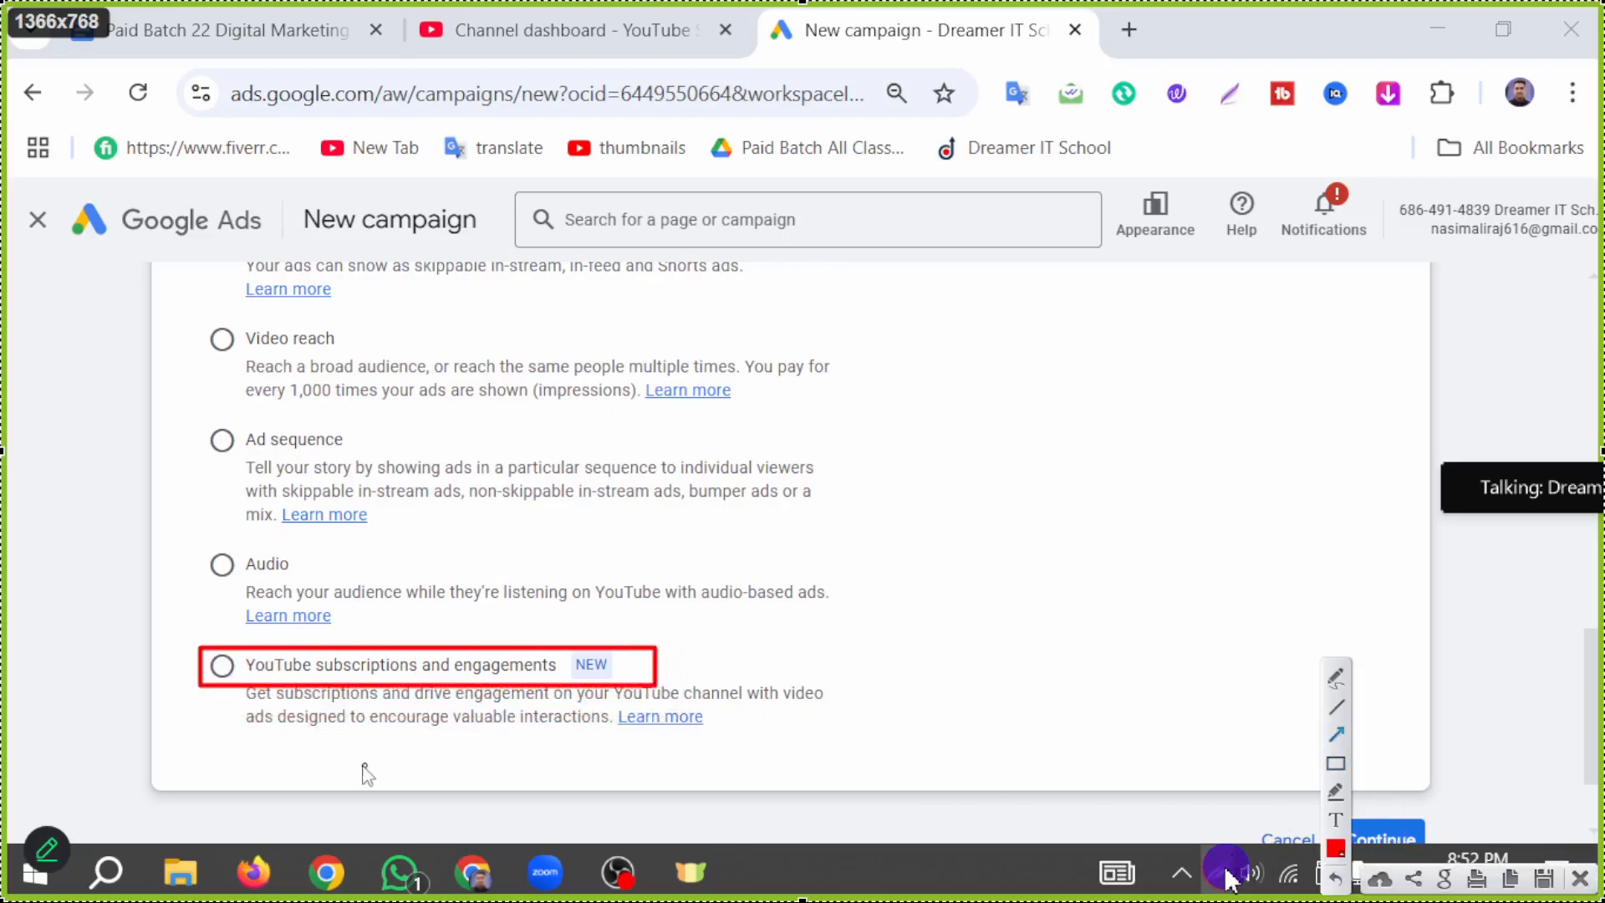
pyautogui.moveTo(268, 761); pyautogui.dragTo(251, 710)
pyautogui.press('Escape')
# Step: Review the campaign subtypes, the campaign types and the selected objective on the new campaign page
pyautogui.scroll(3, 514, 695)
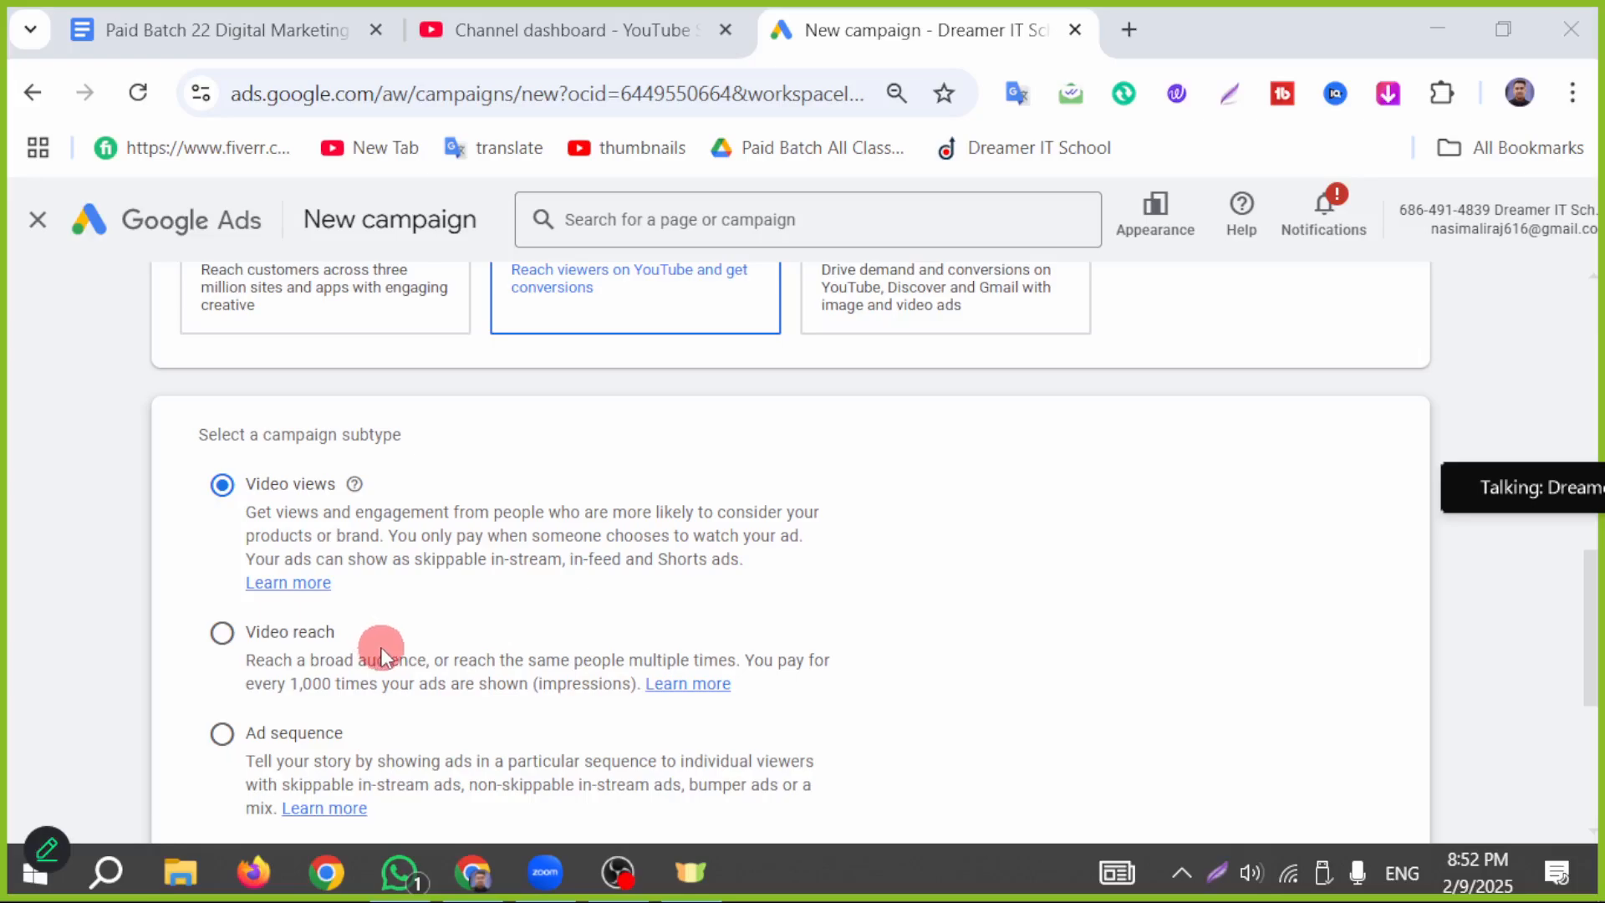
pyautogui.scroll(3, 385, 650)
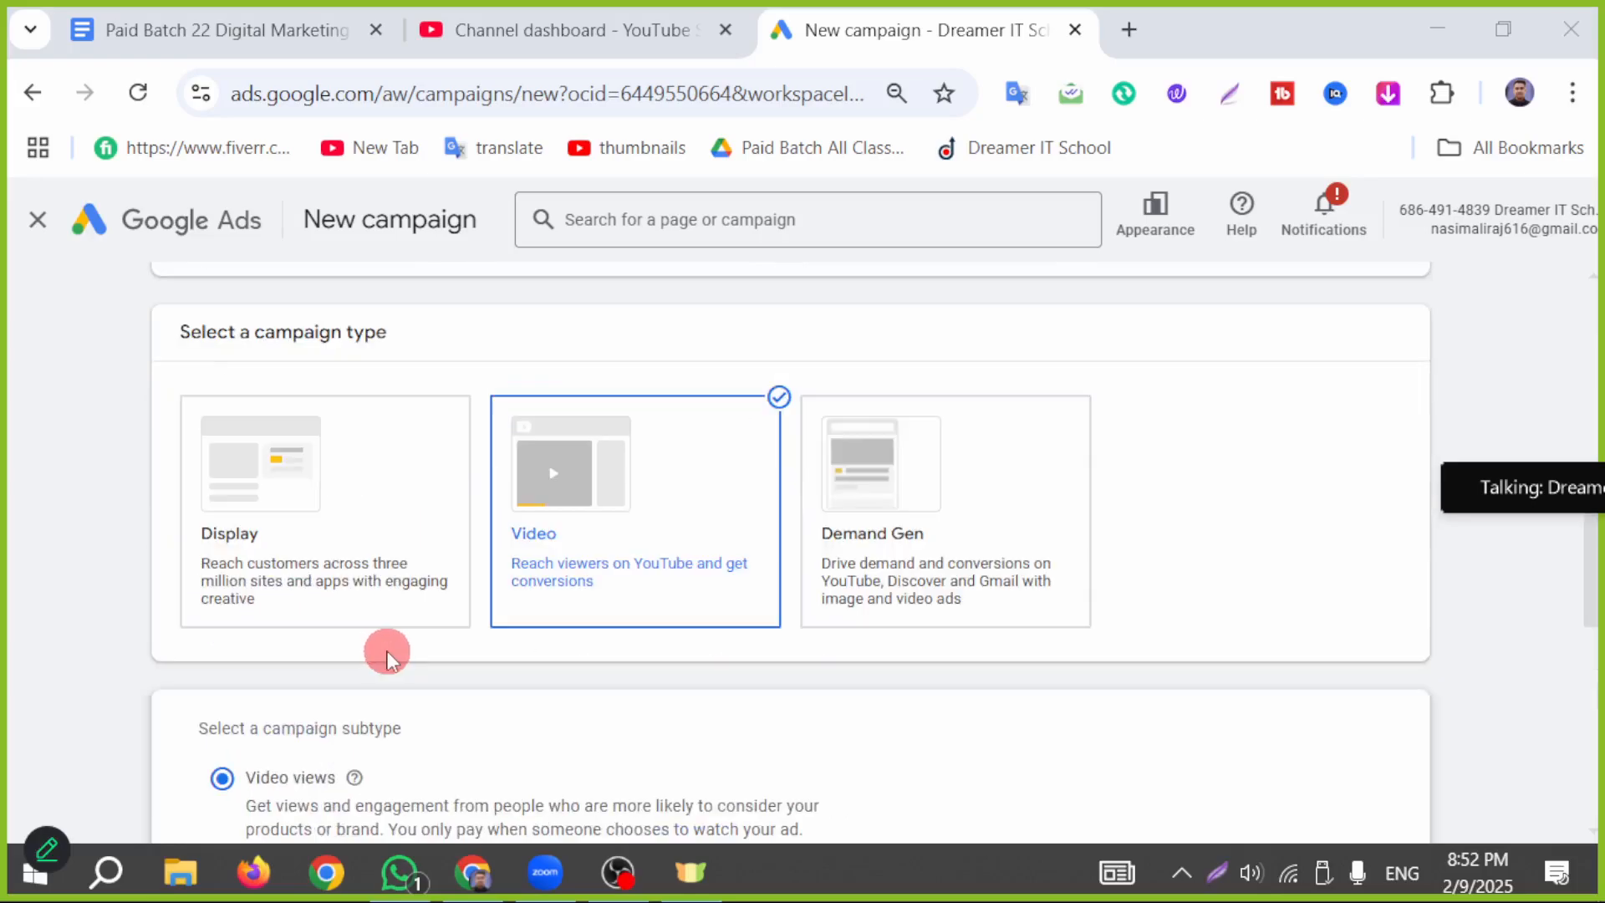
pyautogui.scroll(-2, 387, 657)
pyautogui.scroll(-2, 387, 657)
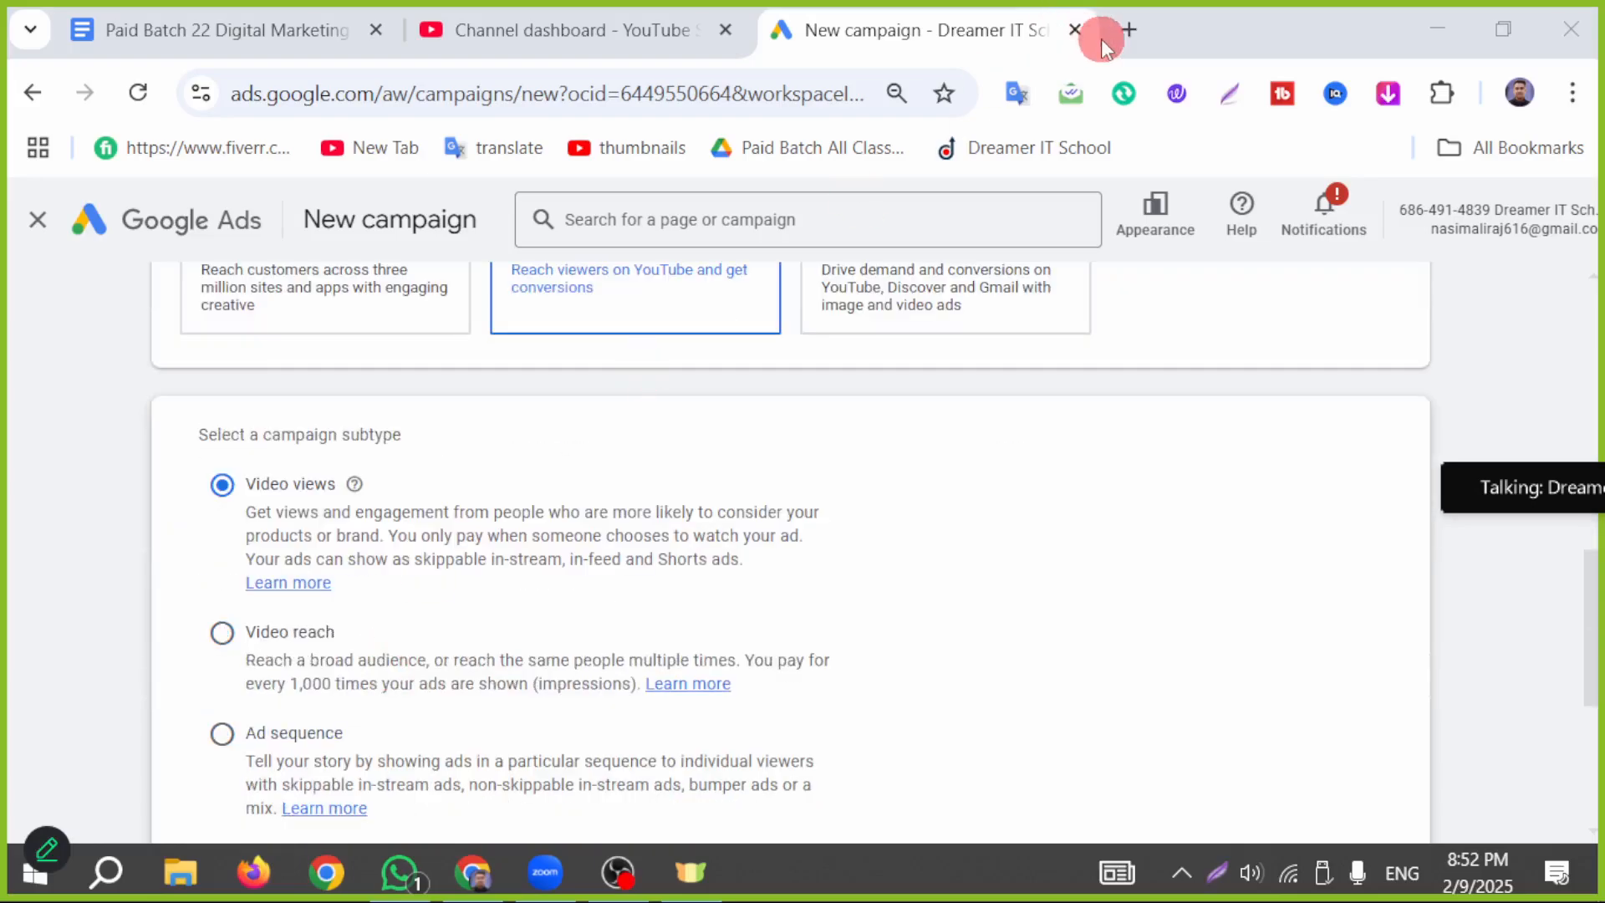
pyautogui.scroll(2, 164, 279)
pyautogui.rightClick(91, 251)
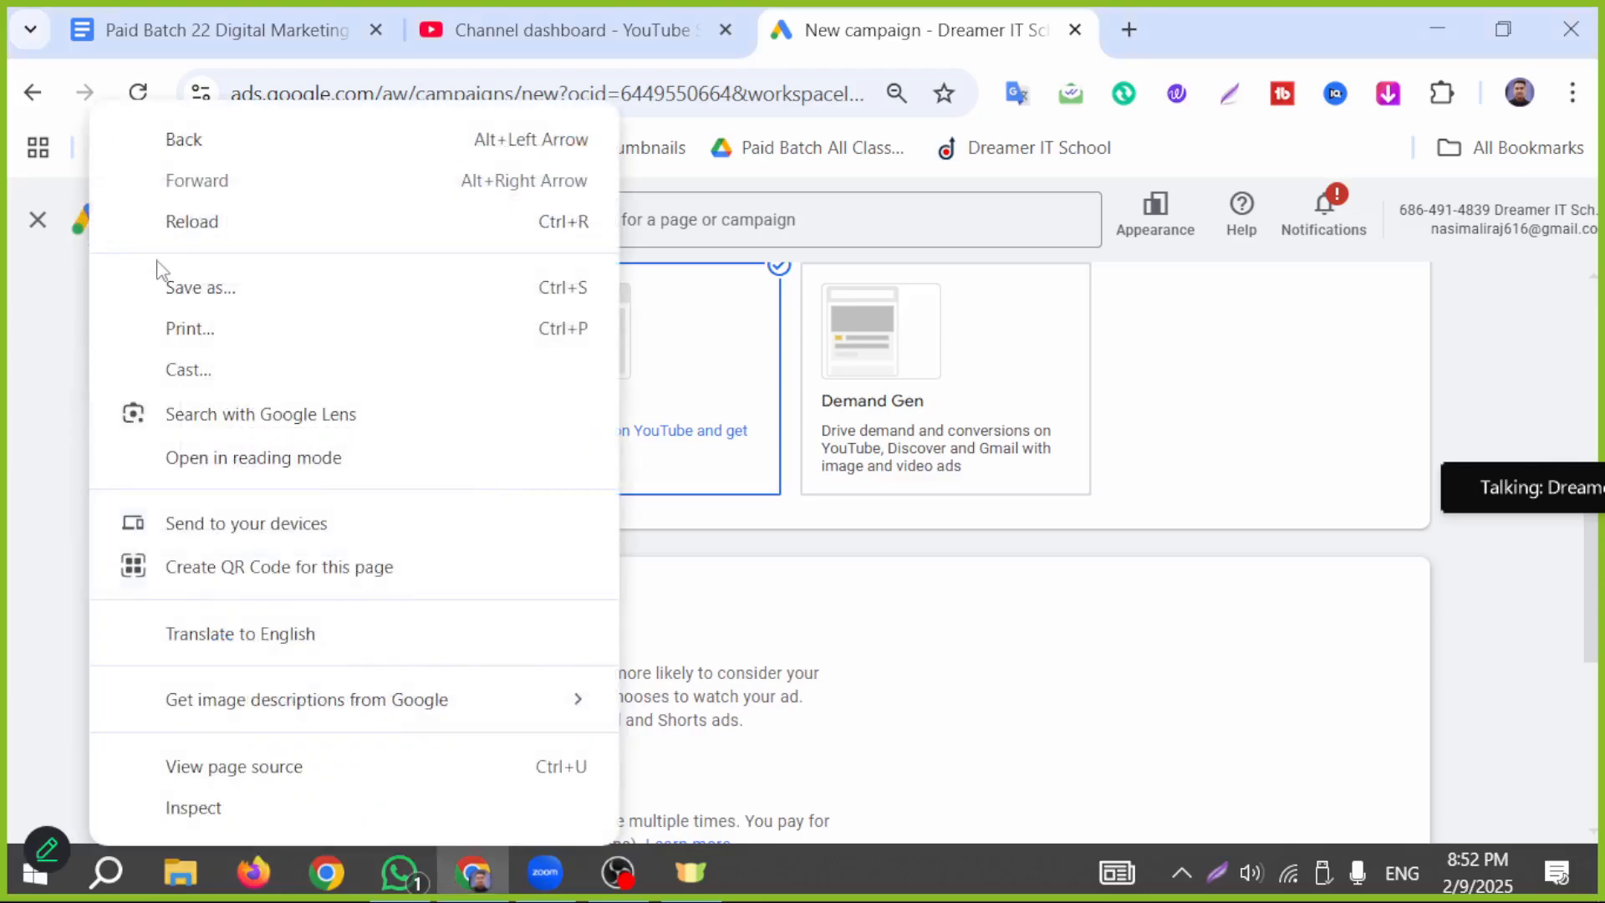
pyautogui.click(3, 309)
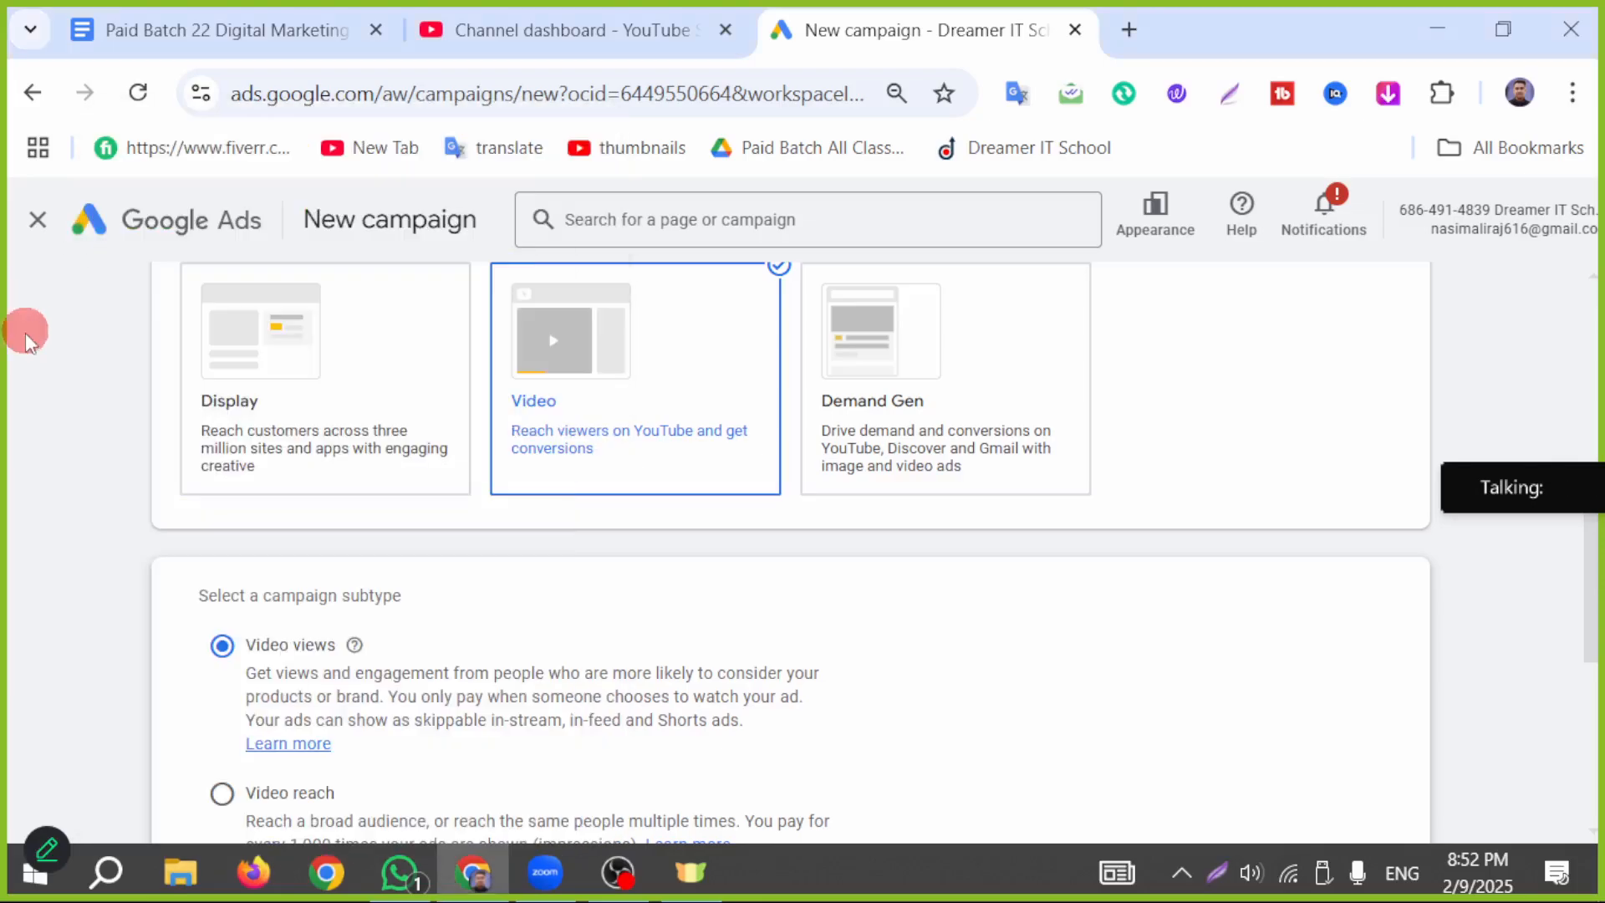
pyautogui.scroll(3, 14, 315)
pyautogui.scroll(1, 161, 287)
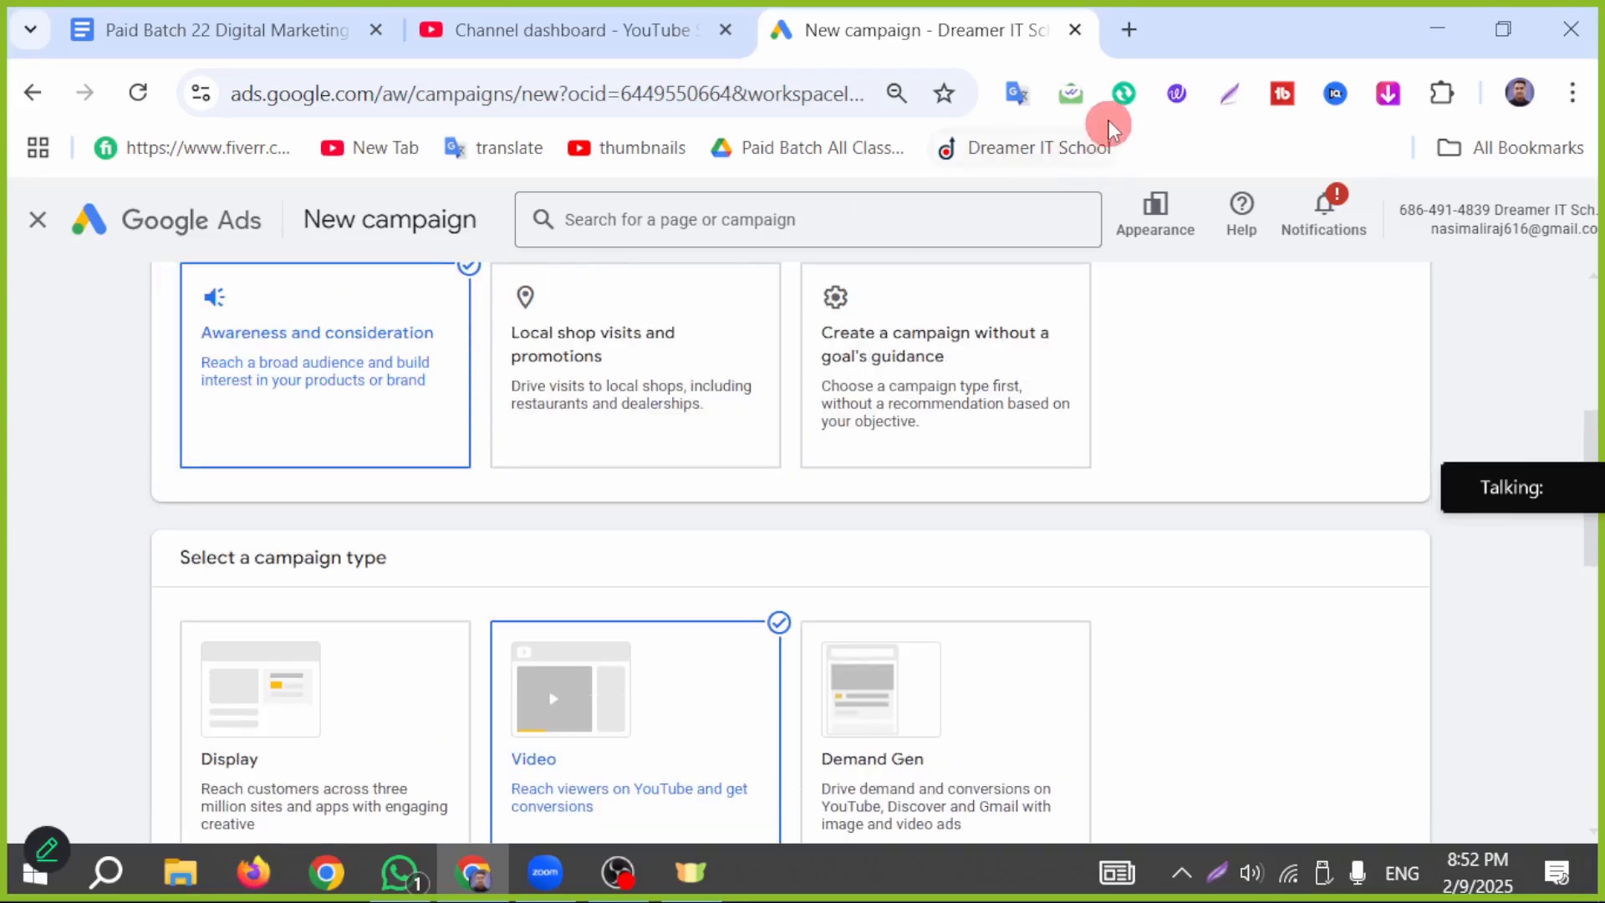
# Step: Open Google Ads in another browser tab and sign in to the Dreamer IT School account there
pyautogui.click(1127, 30)
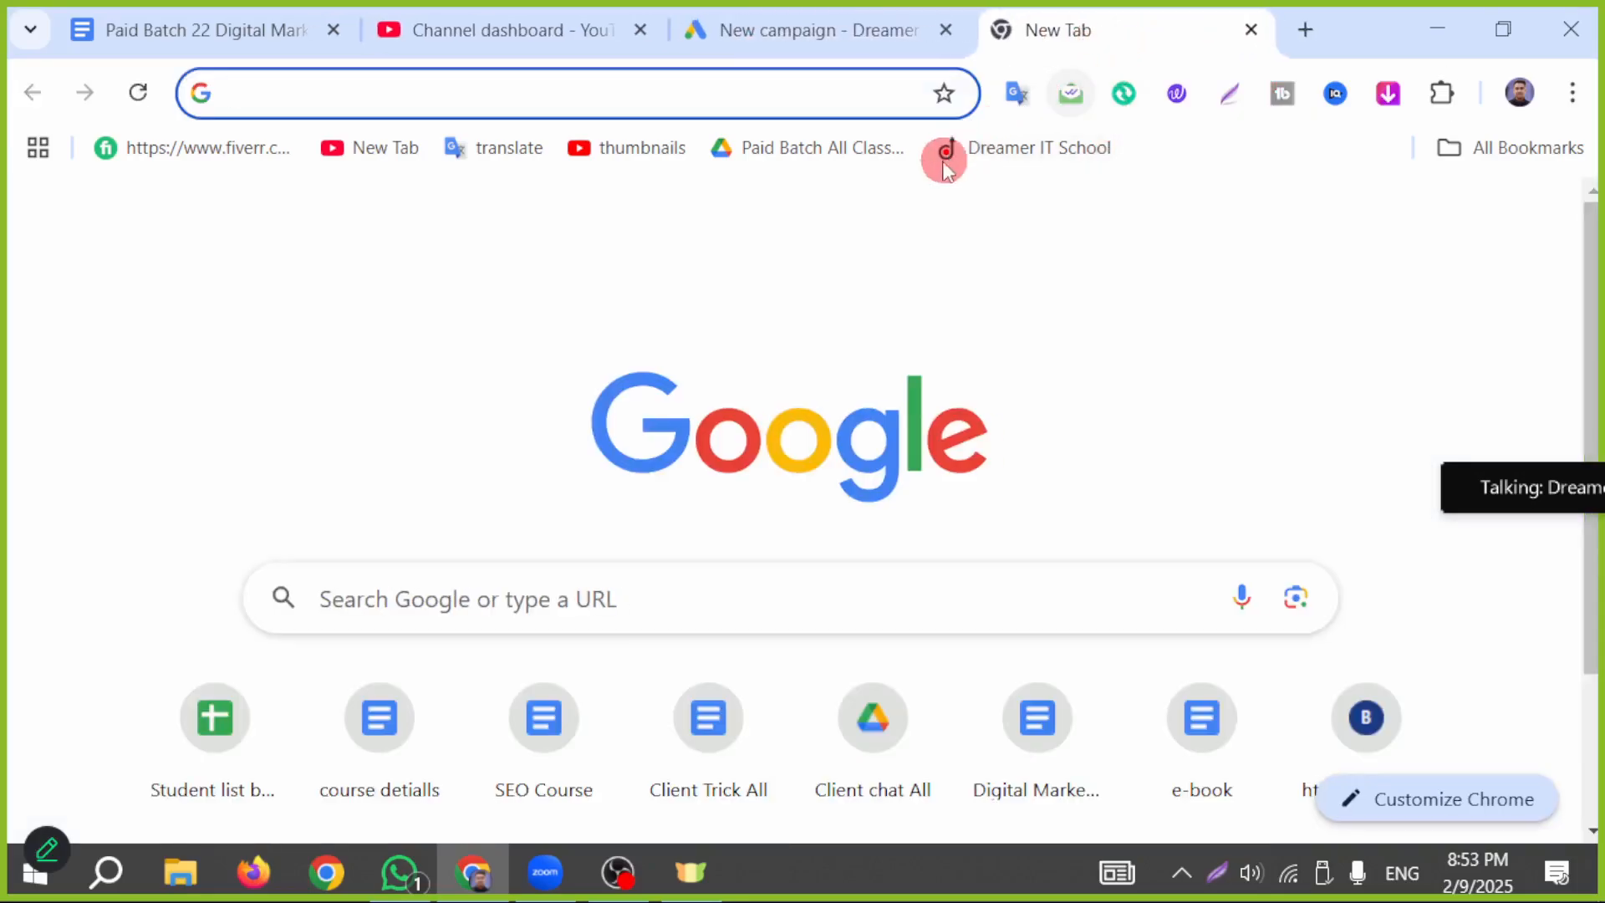
pyautogui.write('a')
pyautogui.press('Return')
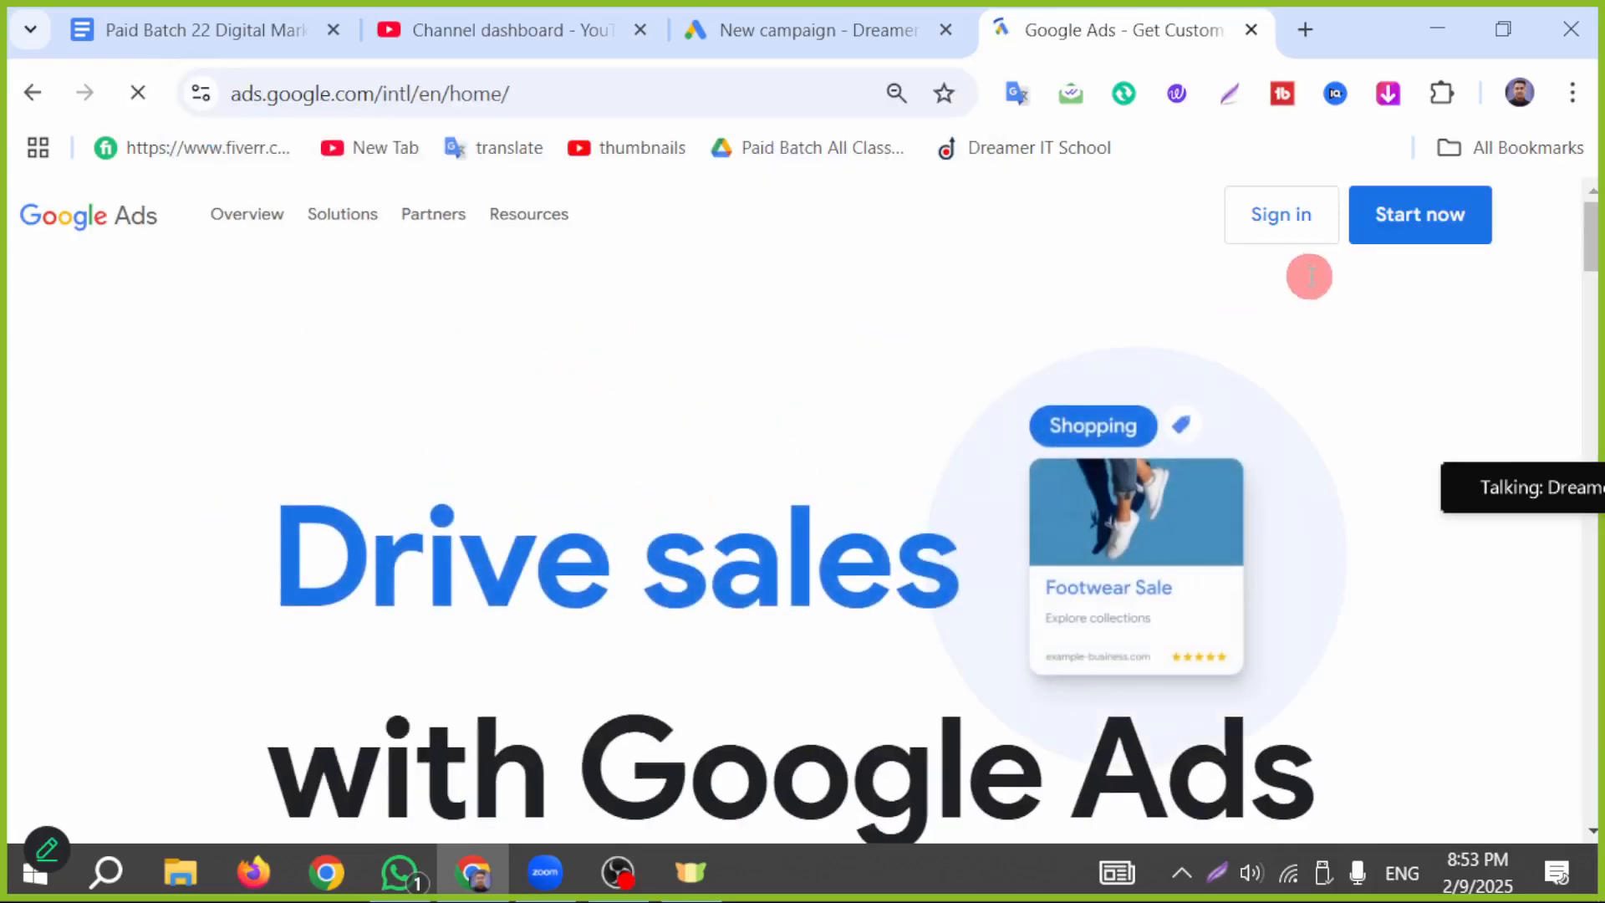
pyautogui.click(1276, 237)
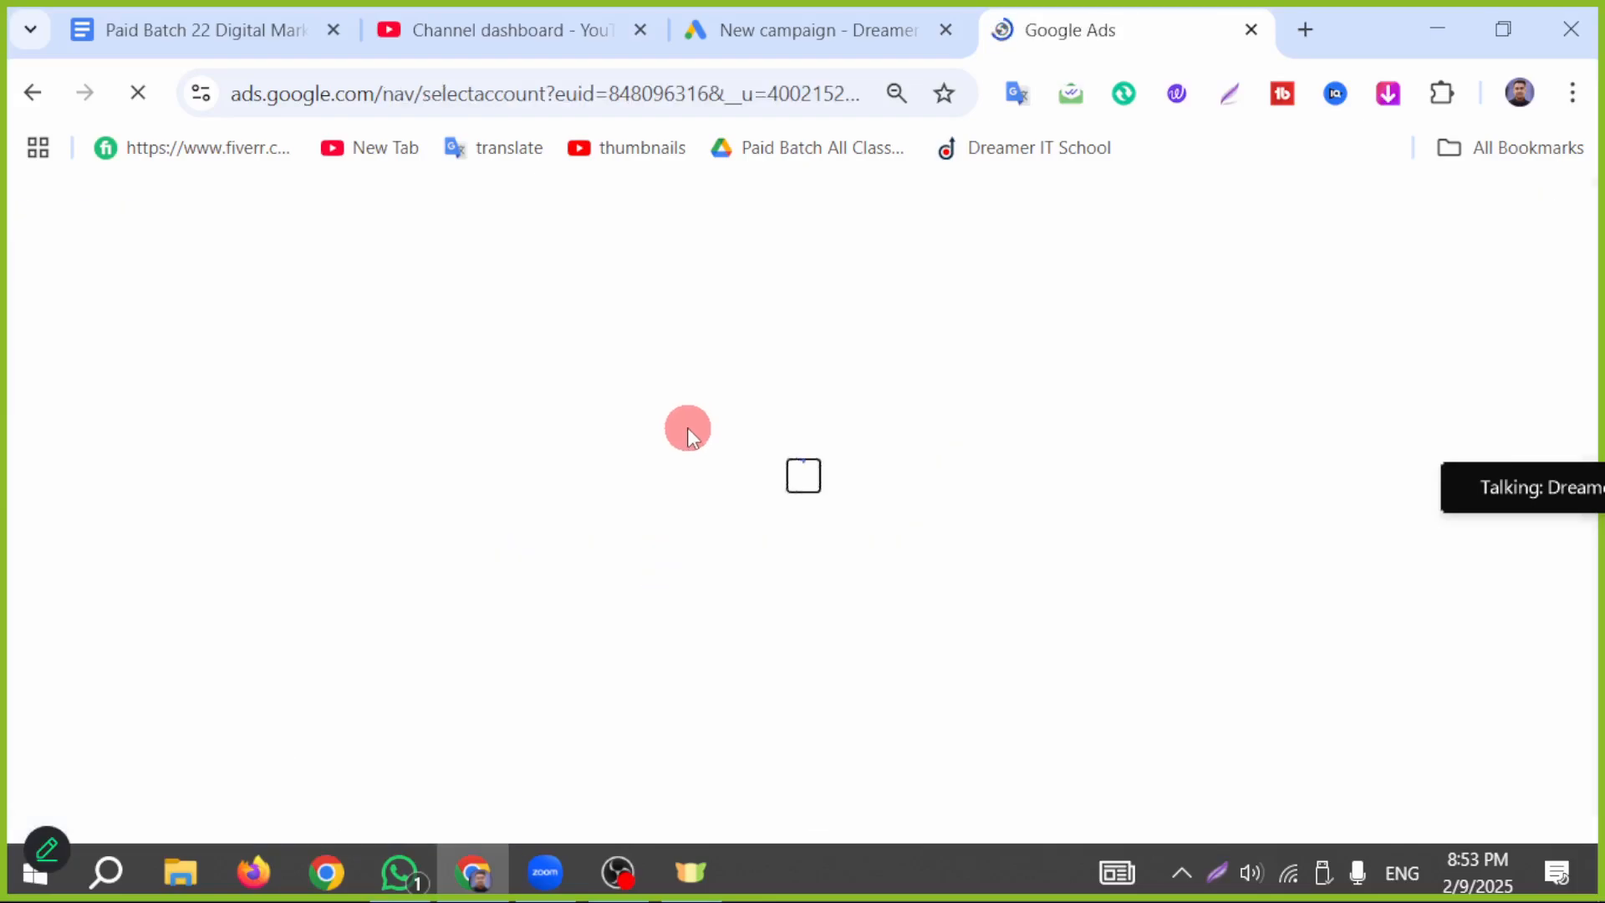
pyautogui.click(725, 710)
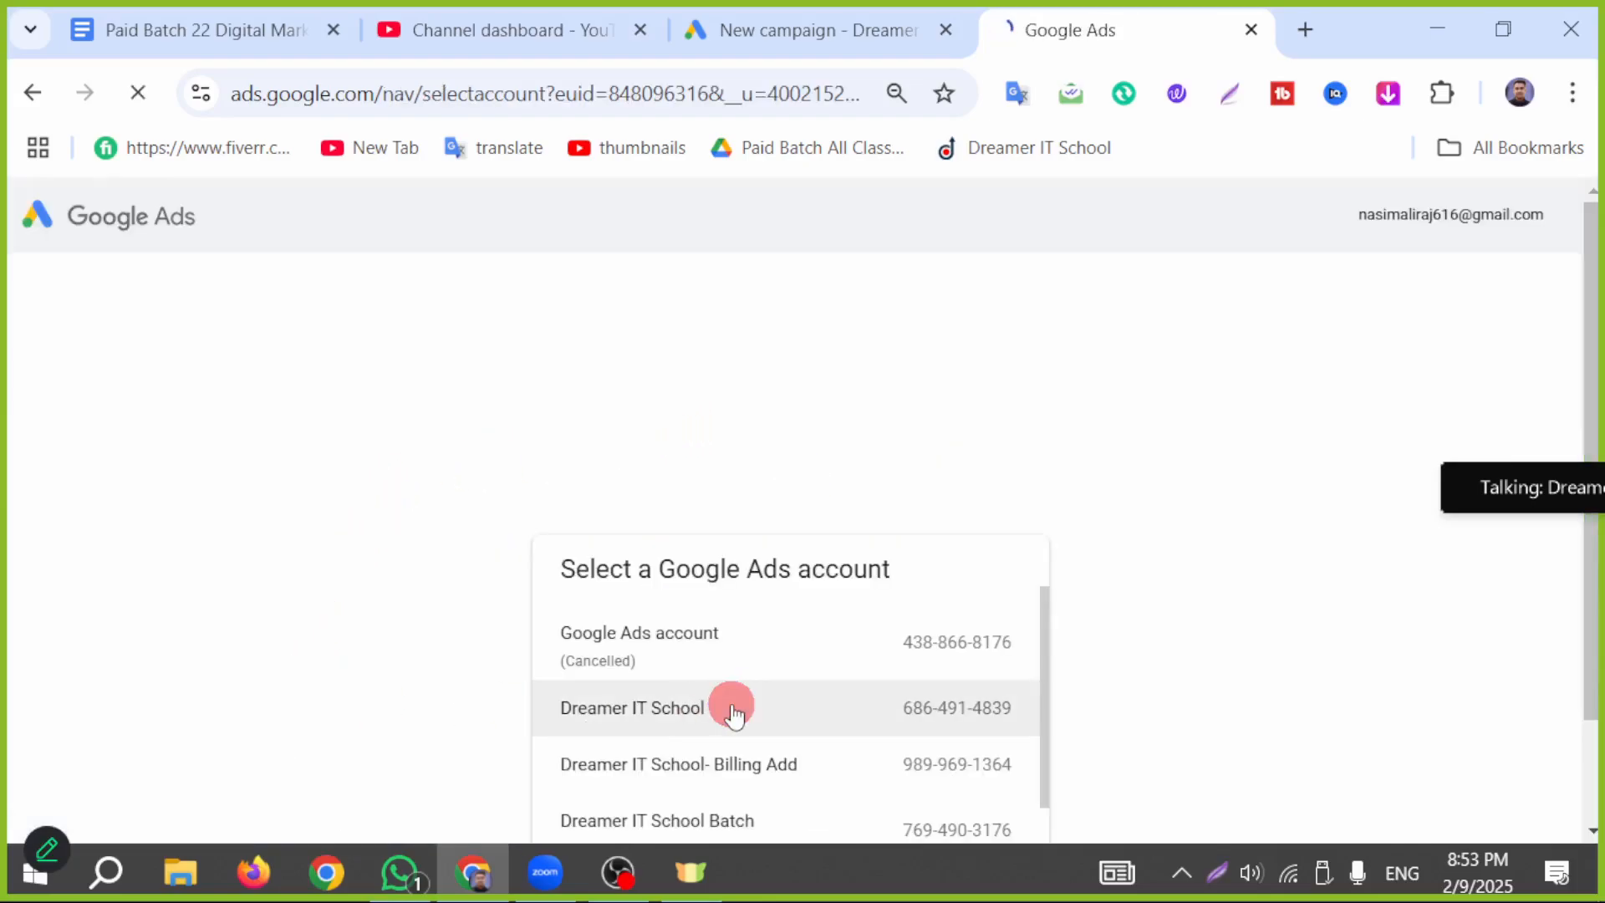
pyautogui.click(679, 704)
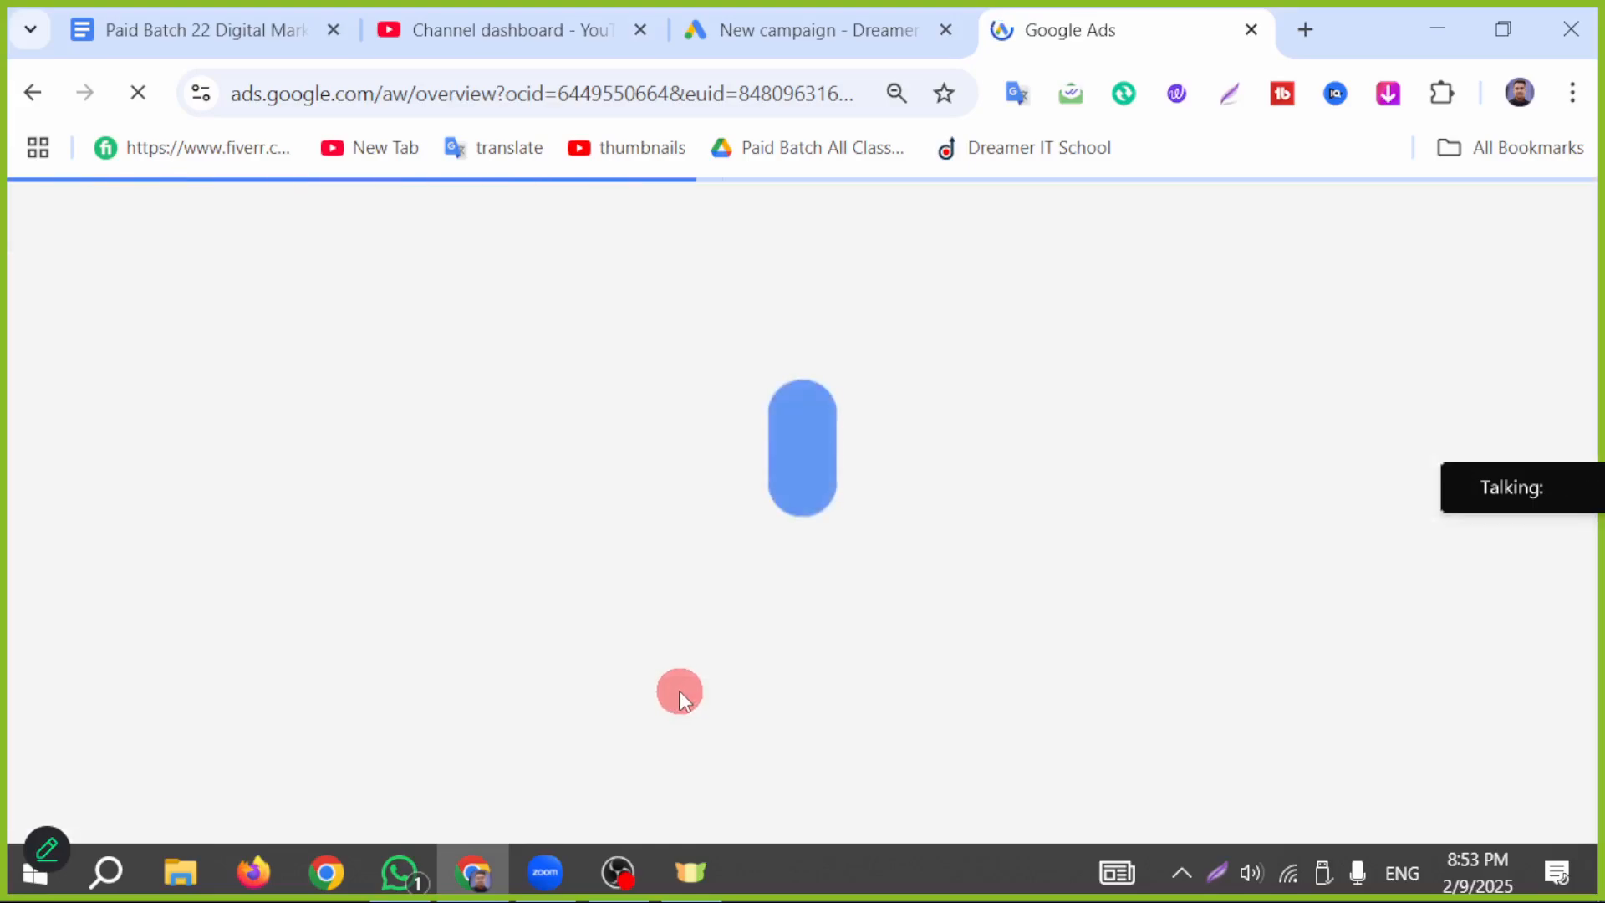
pyautogui.moveTo(1504, 502)
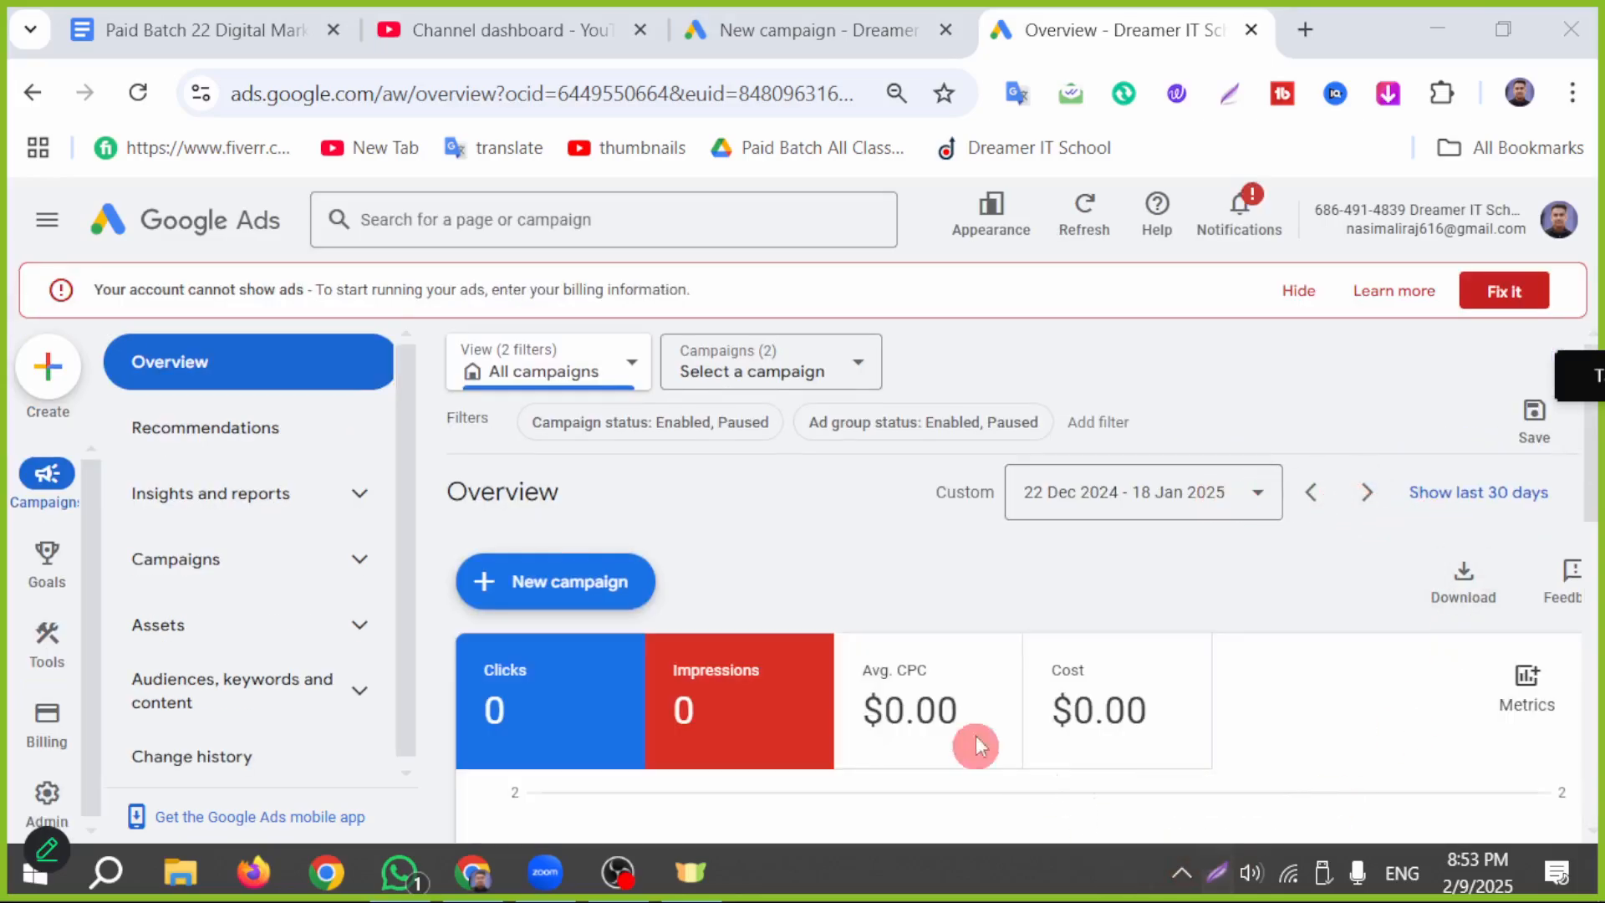
# Step: Point a red arrow at Tools on a full-screen capture of the Overview page, and close the capture
pyautogui.scroll(-7, 519, 759)
pyautogui.moveTo(871, 817)
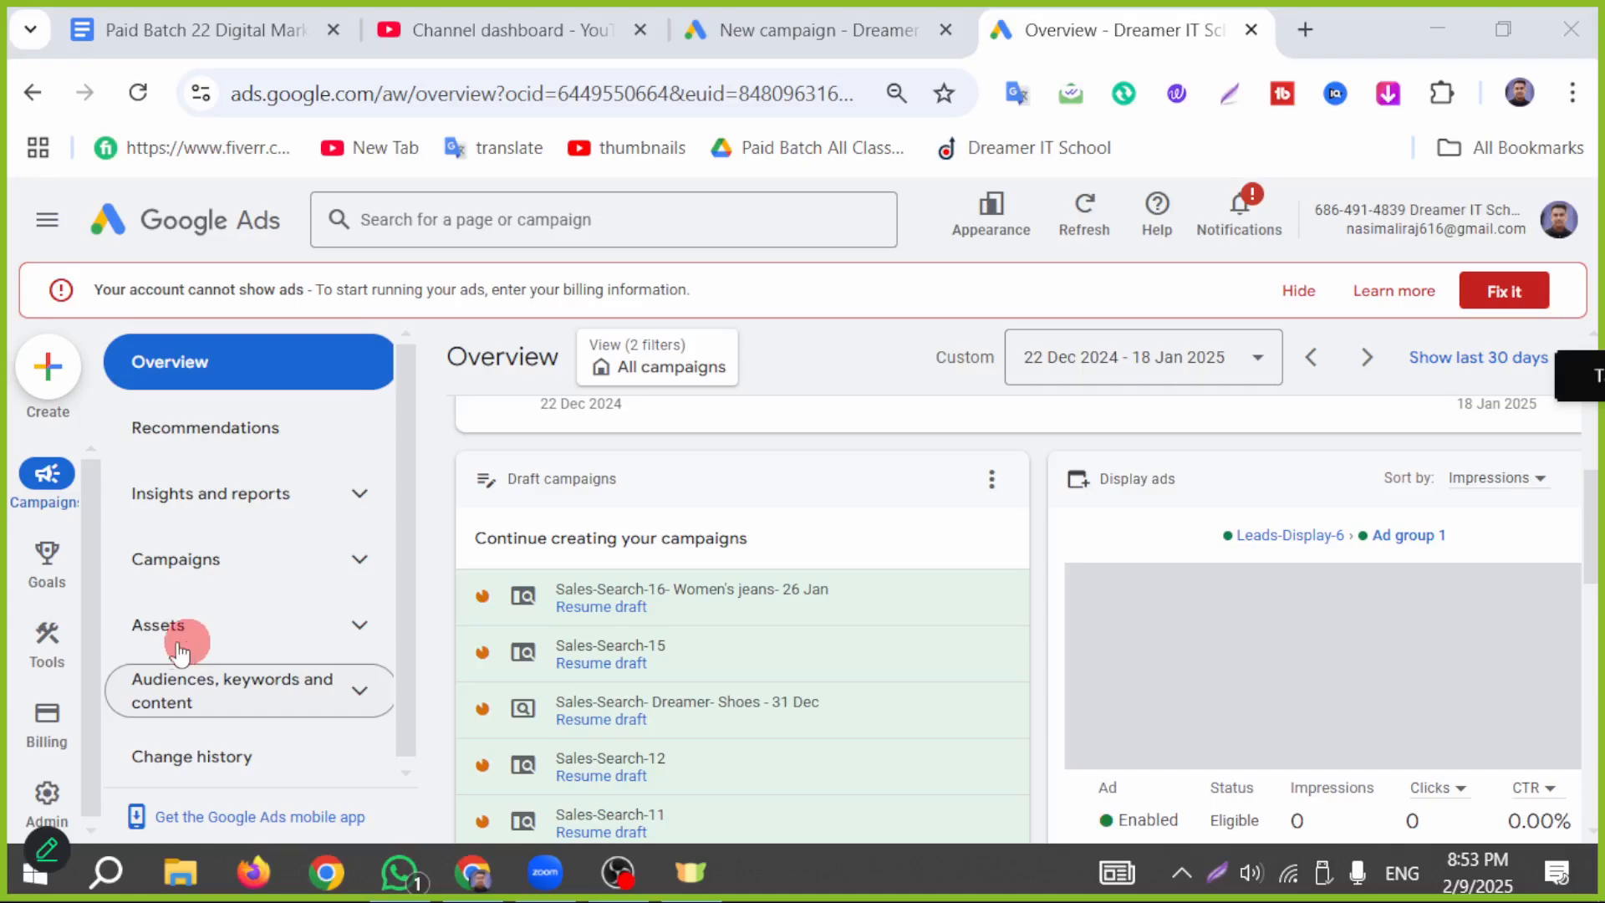
pyautogui.moveTo(7, 635)
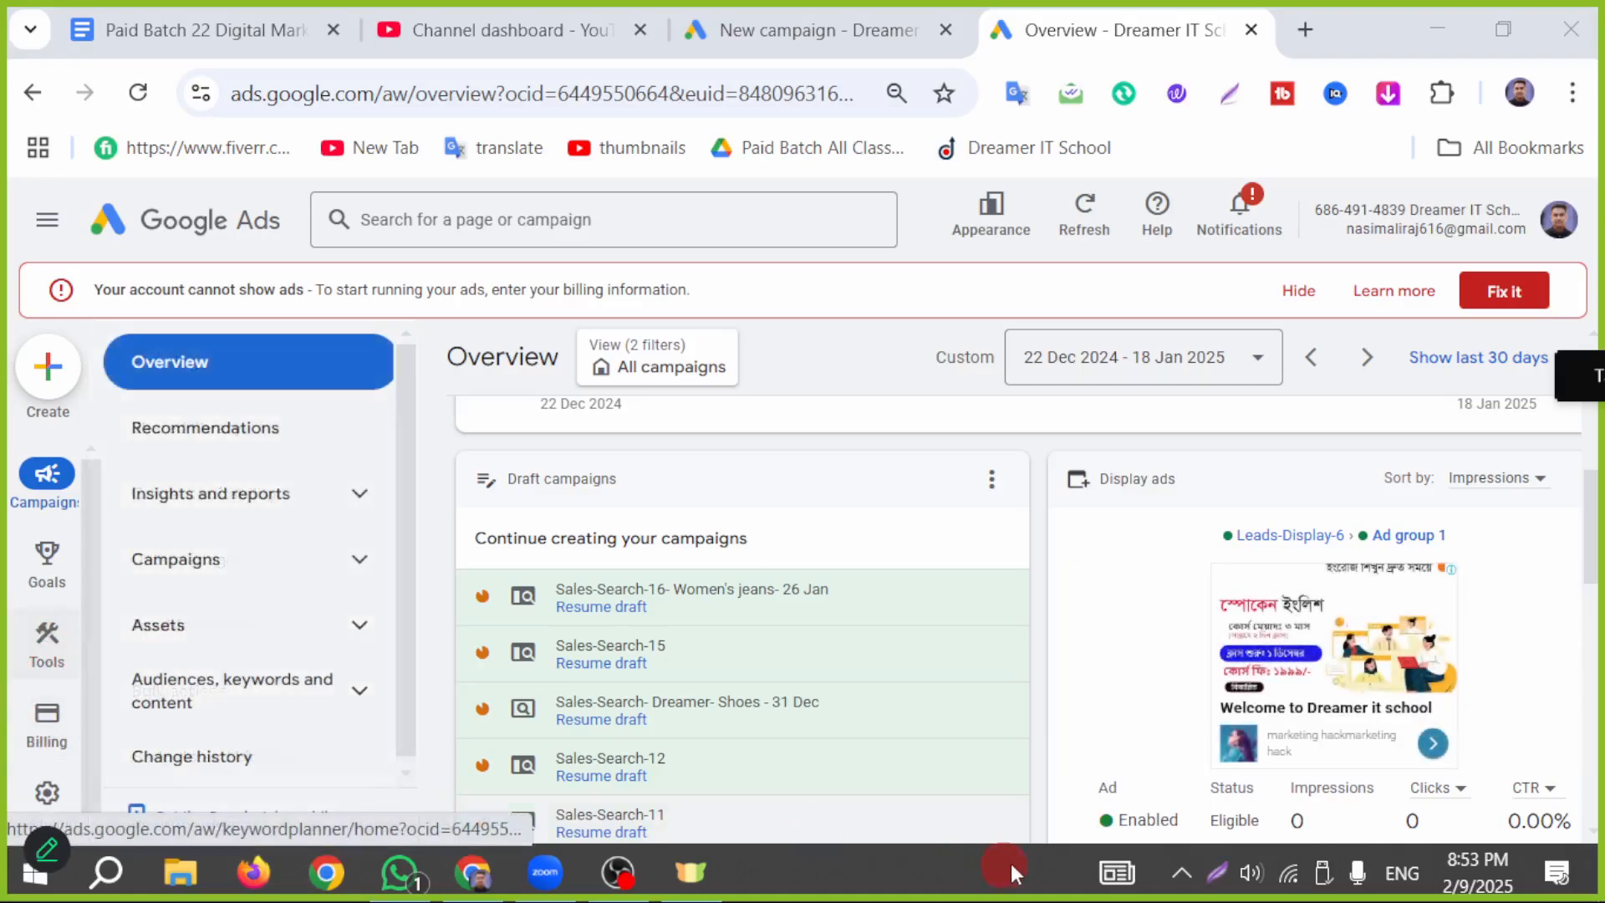
pyautogui.click(1217, 876)
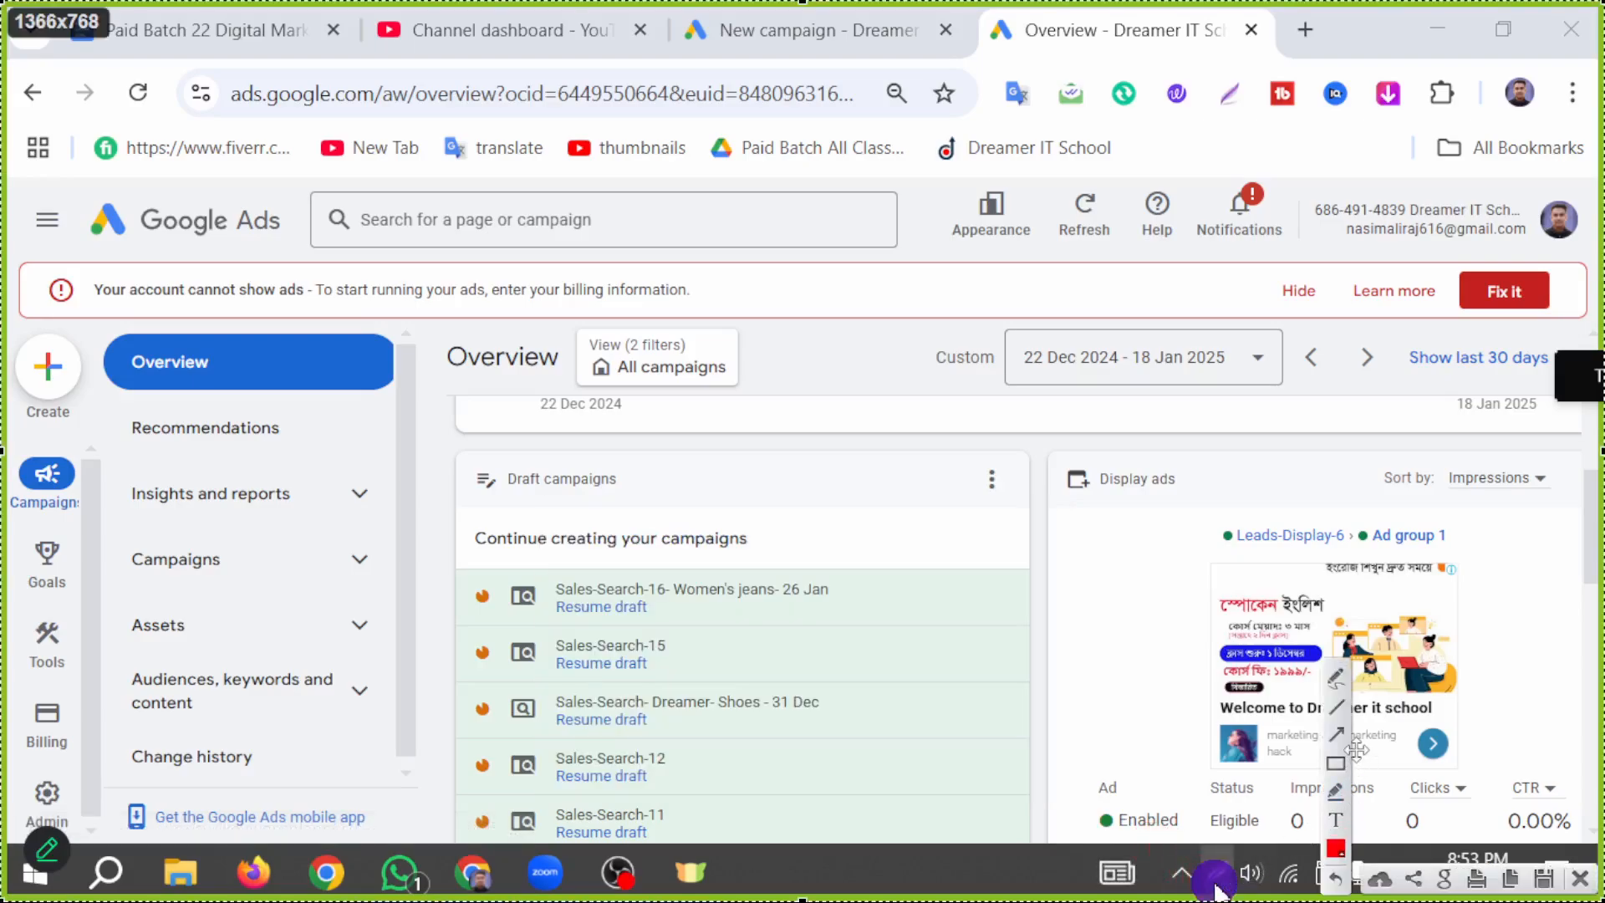
pyautogui.click(1336, 733)
pyautogui.moveTo(922, 752)
pyautogui.mouseDown()
pyautogui.moveTo(138, 681)
pyautogui.moveTo(62, 642)
pyautogui.mouseUp()
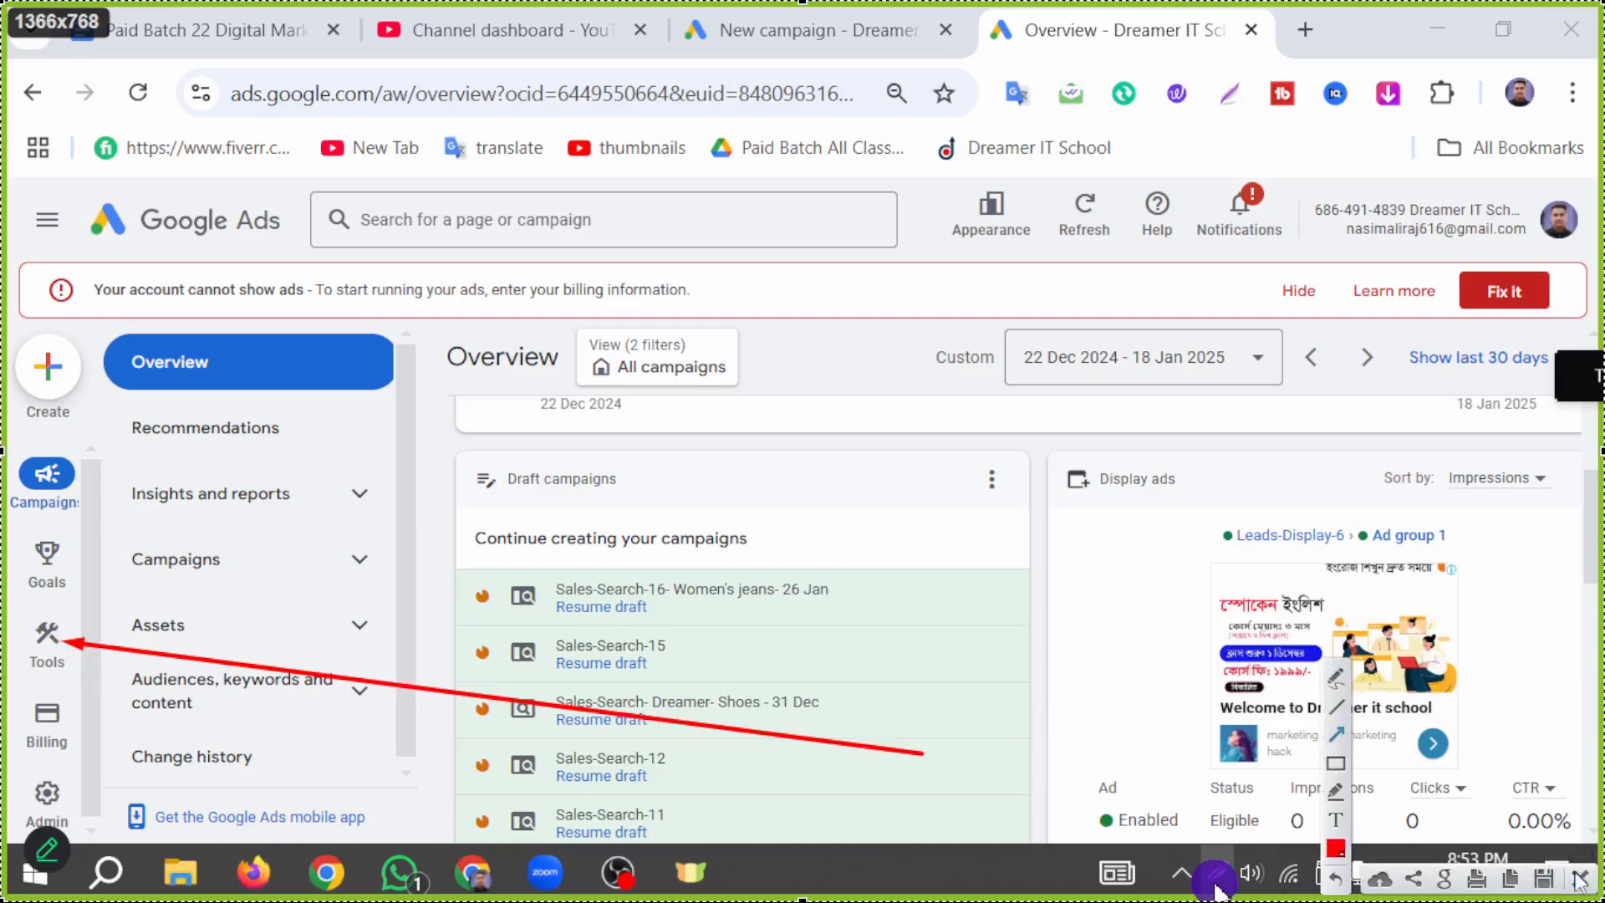
pyautogui.click(1576, 879)
# Step: Open the Tools section, outline Data manager with a red rectangle on a new screen capture, and close it
pyautogui.click(47, 635)
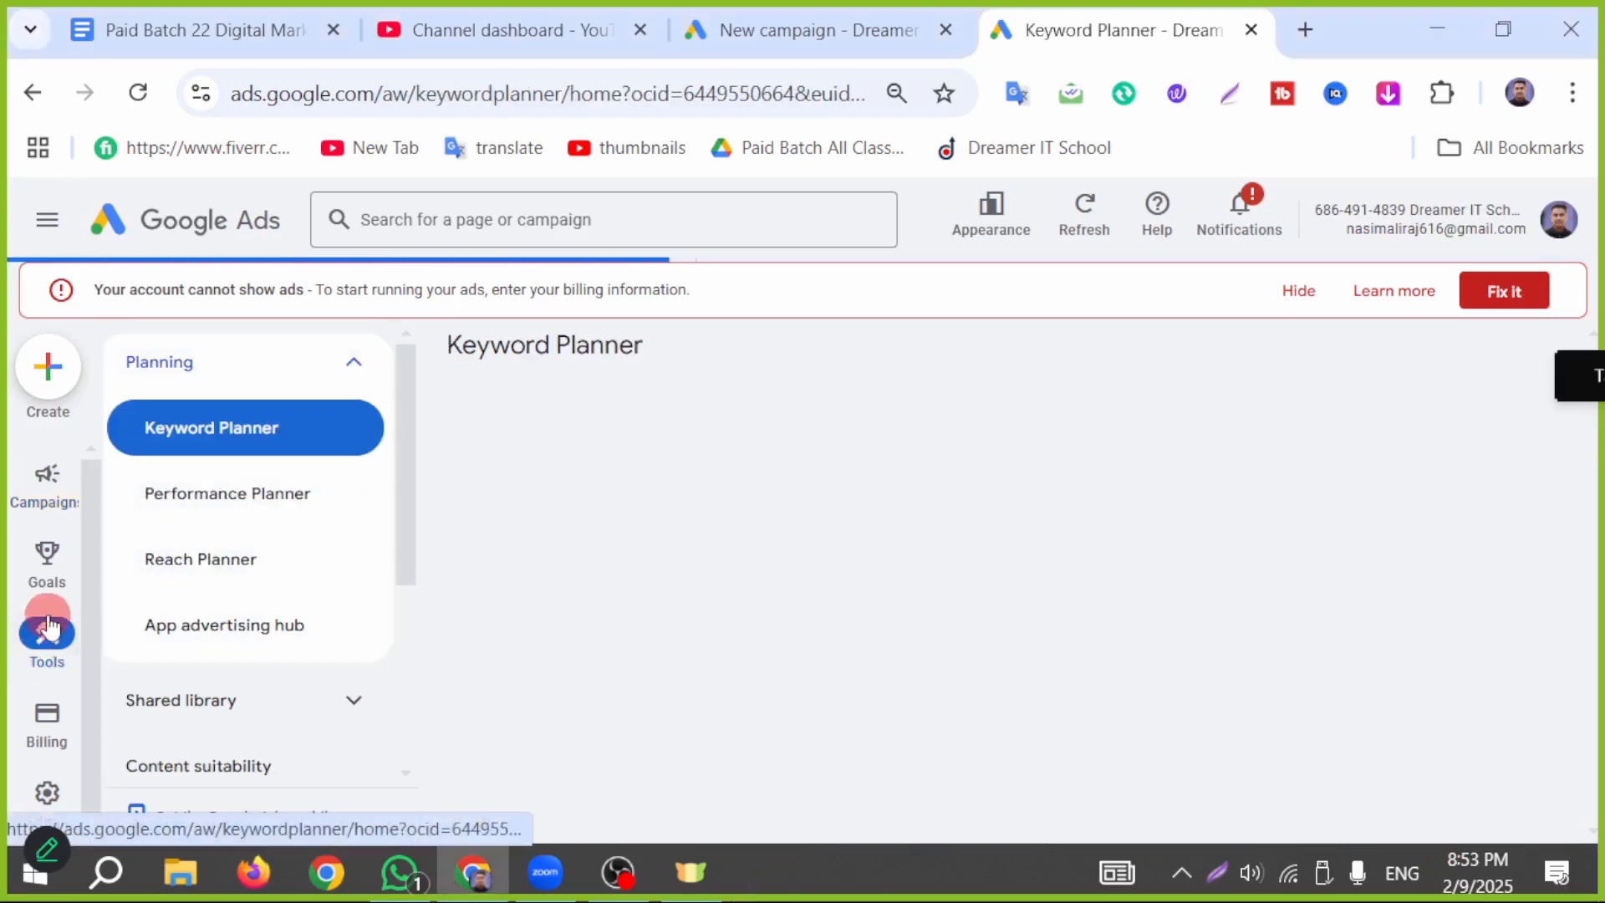
pyautogui.scroll(-2, 237, 573)
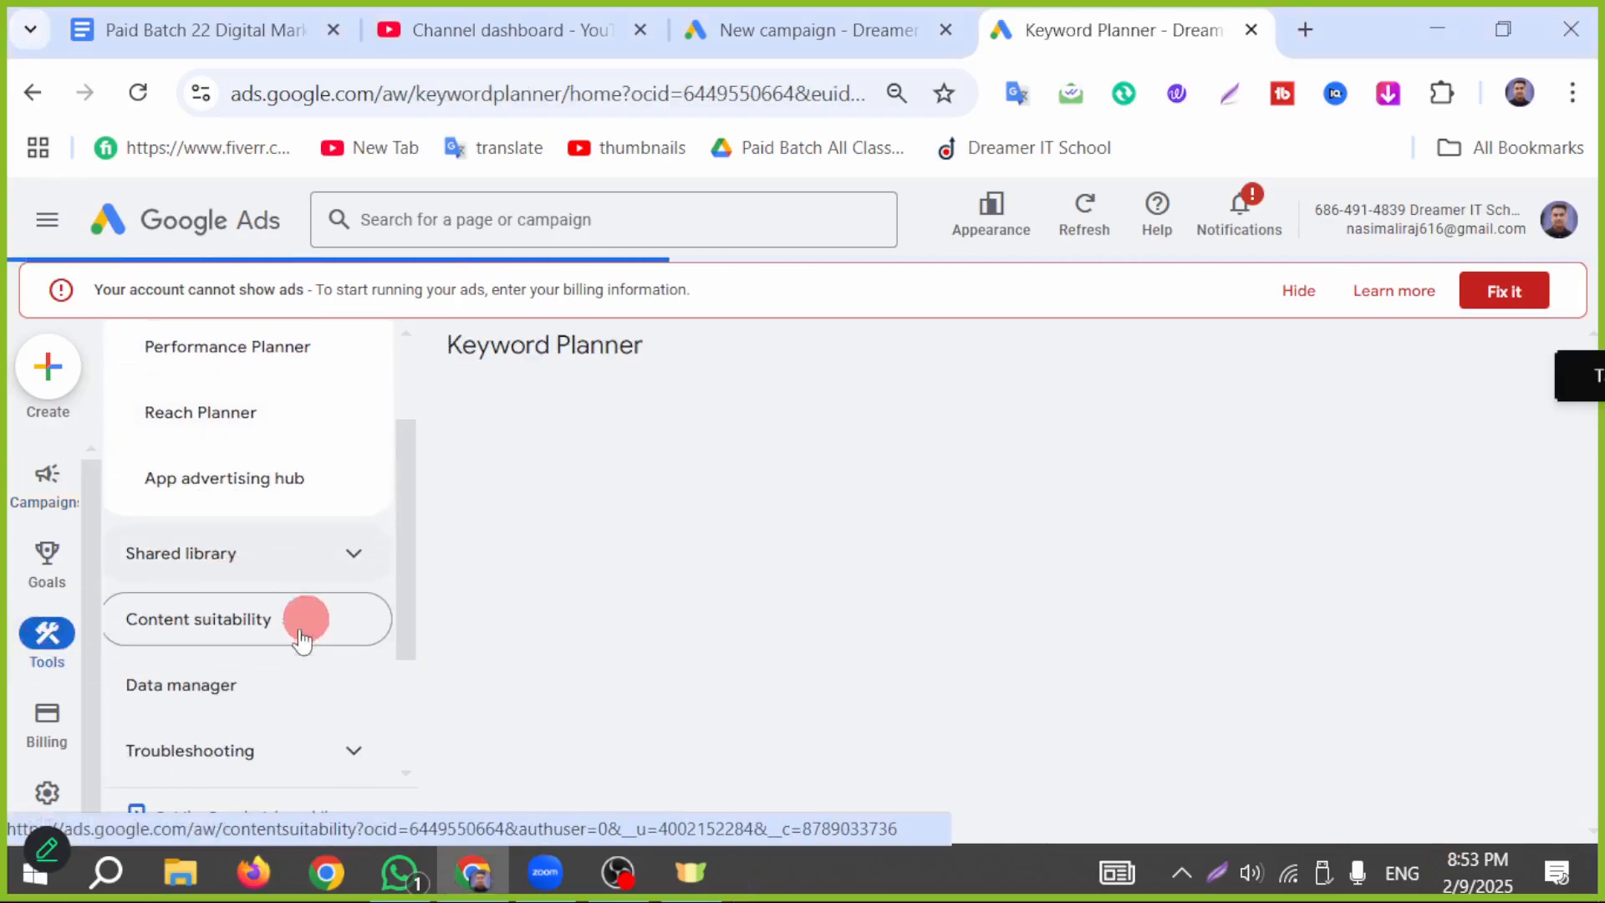
pyautogui.click(1219, 872)
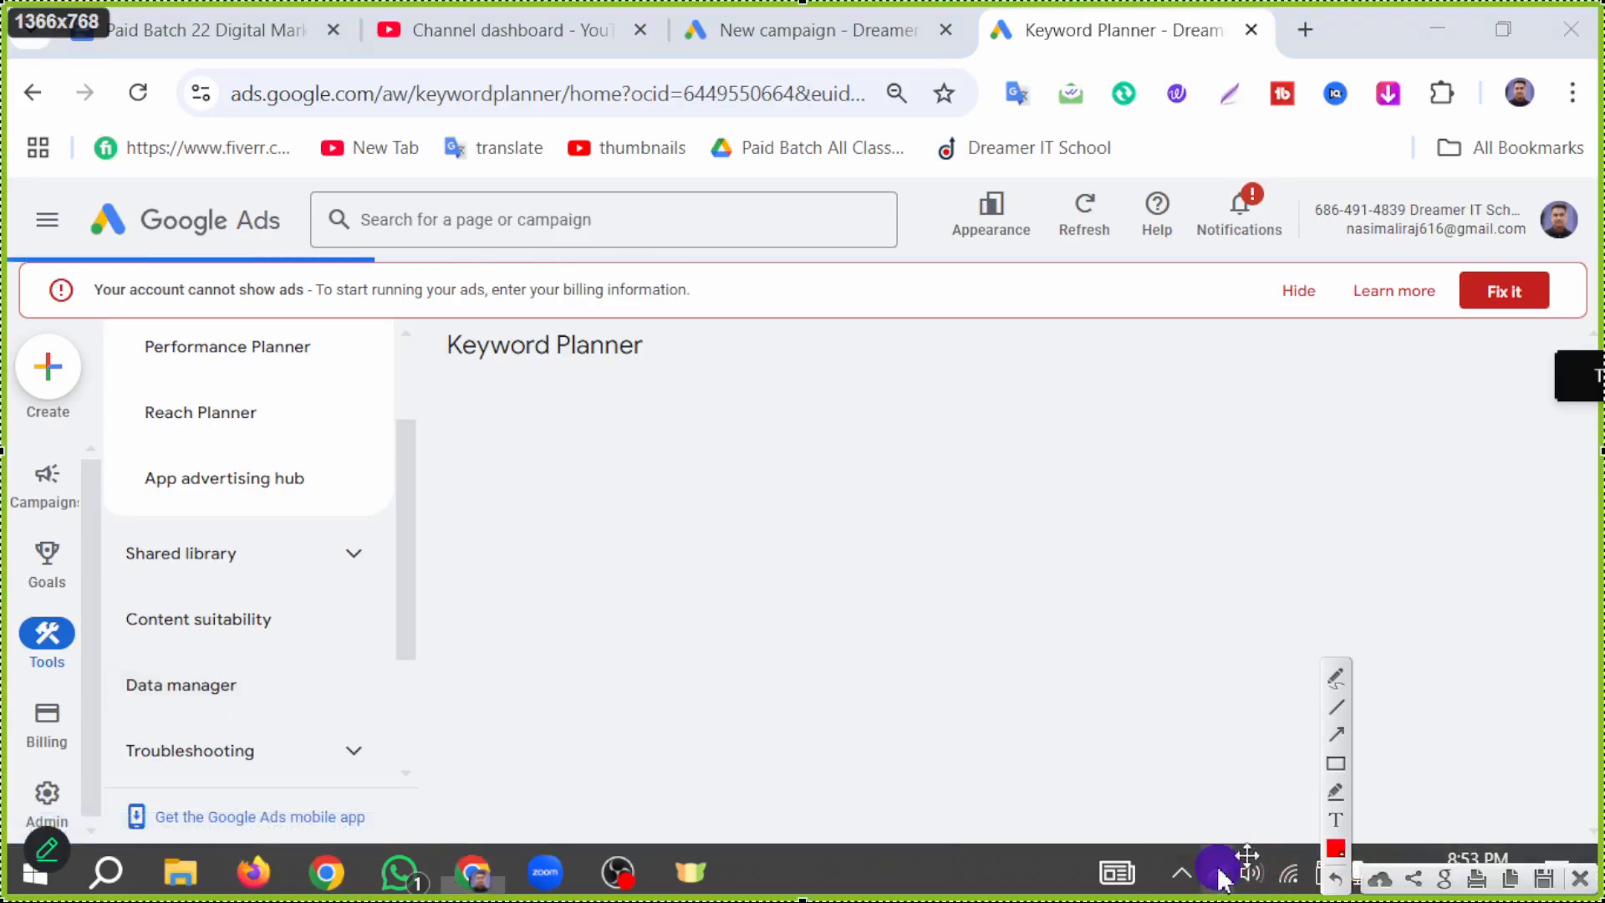
pyautogui.moveTo(67, 631); pyautogui.dragTo(318, 708)
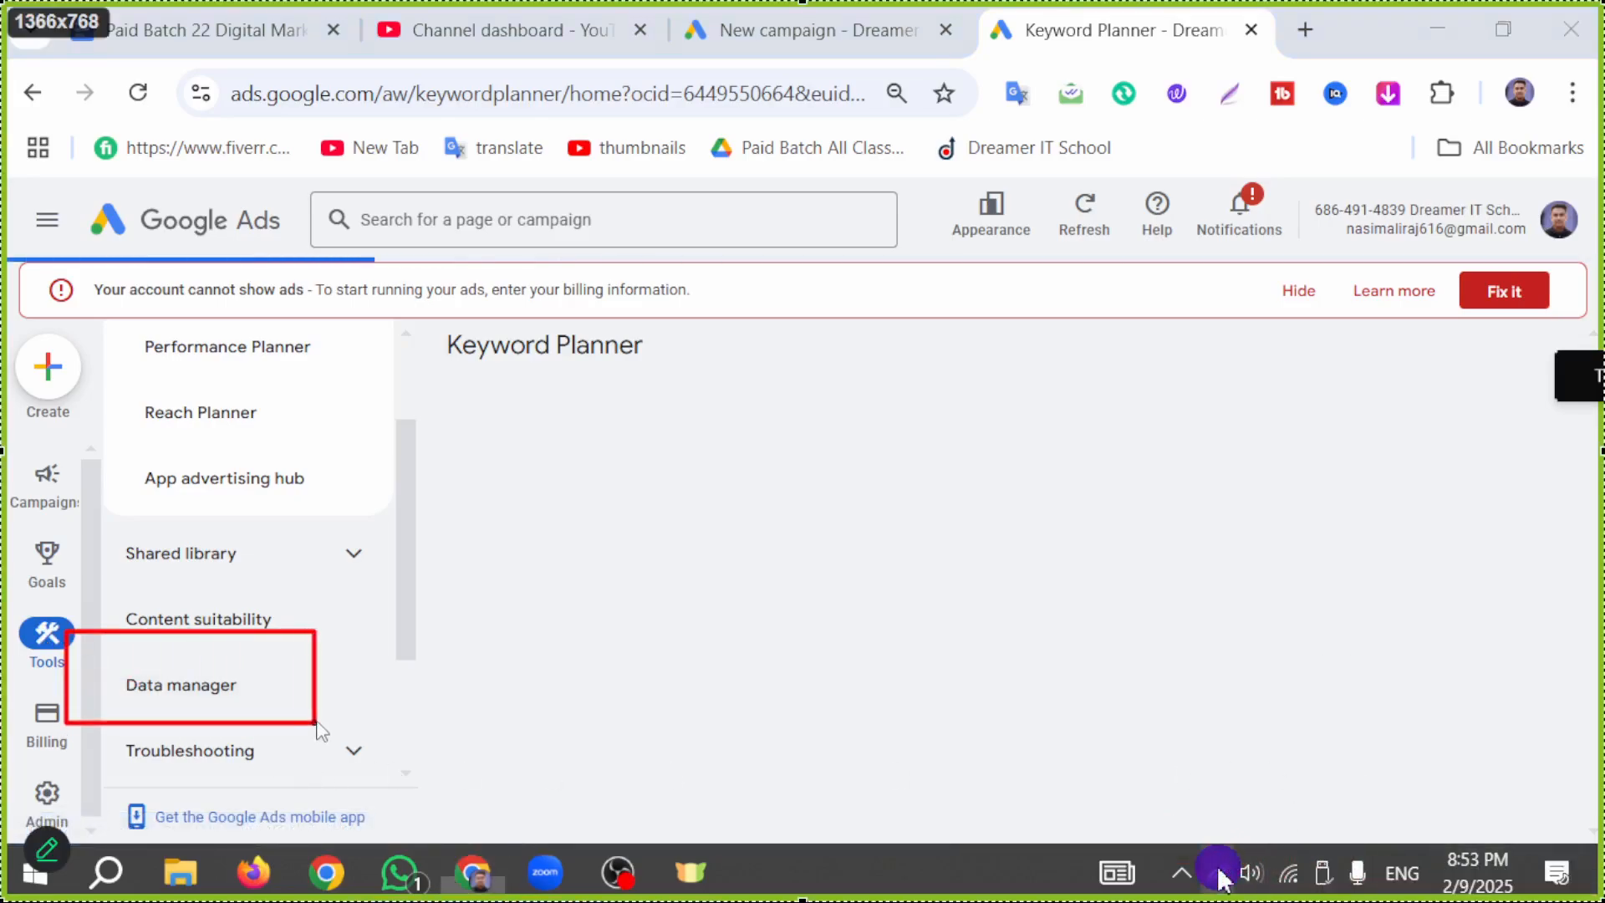
pyautogui.click(1217, 872)
# Step: Open Data manager and review its connected and featured products
pyautogui.click(225, 702)
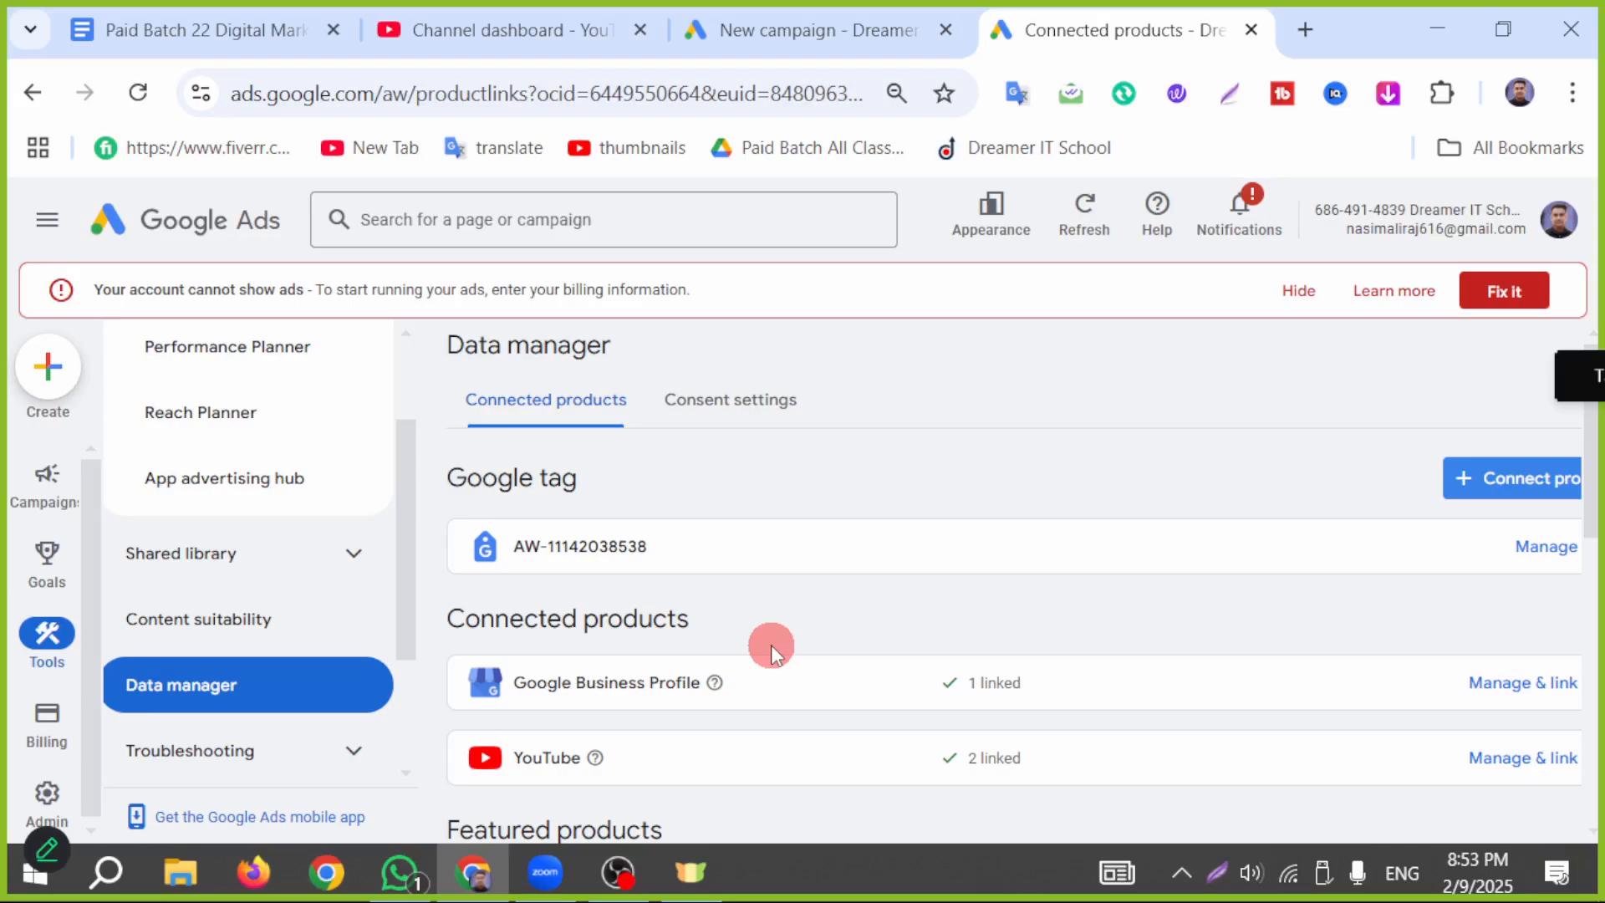
pyautogui.scroll(-2, 844, 716)
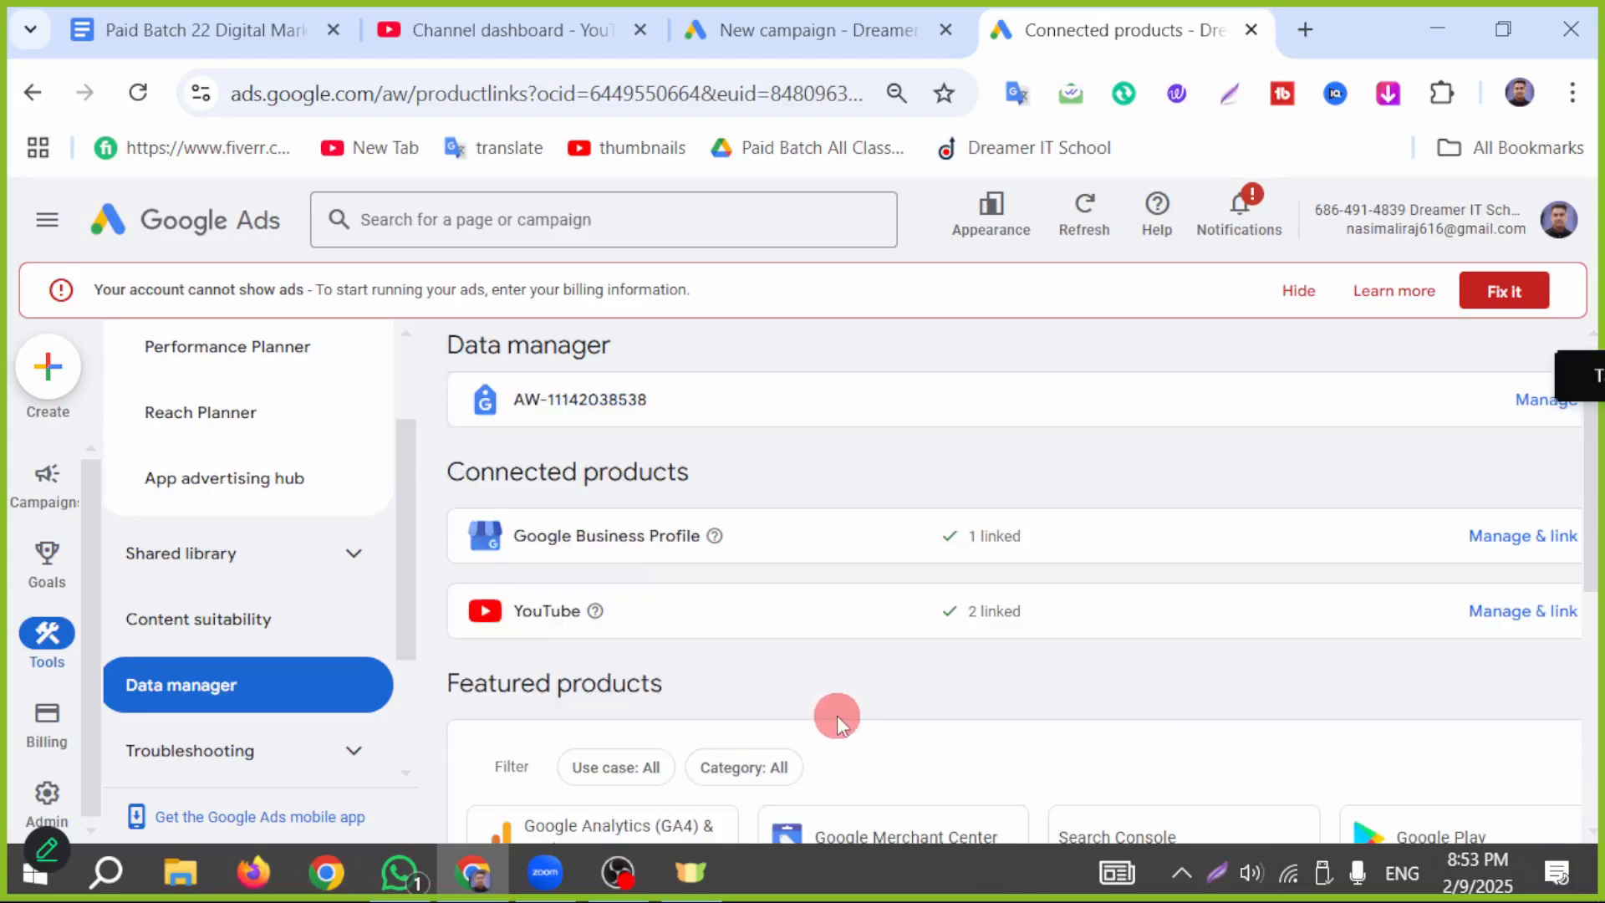
pyautogui.scroll(-2, 871, 710)
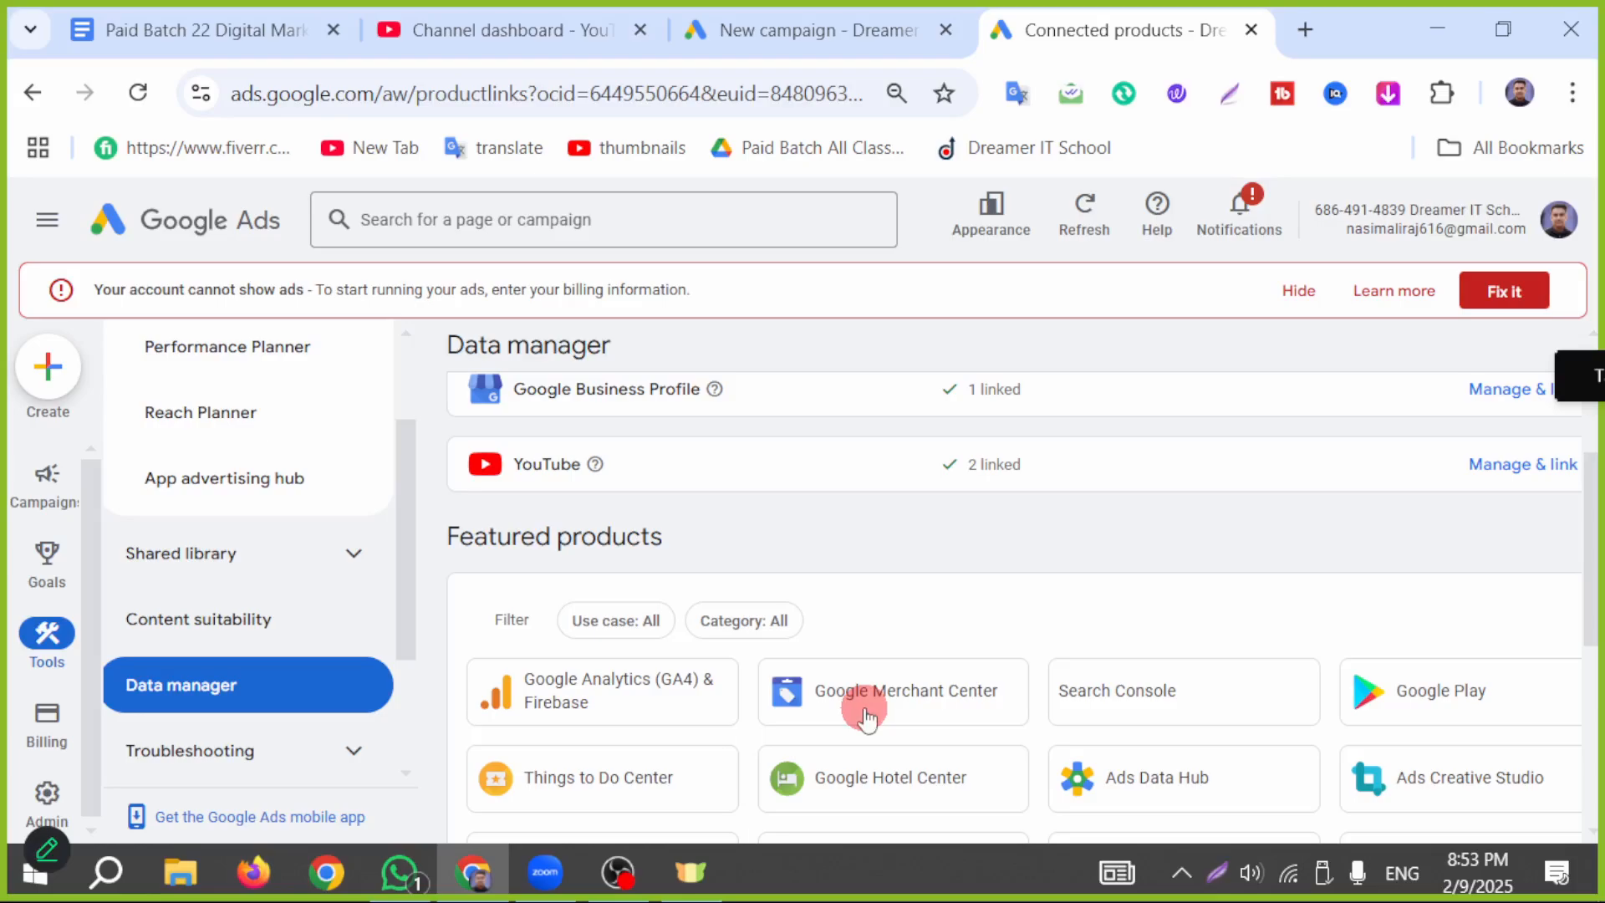
pyautogui.scroll(4, 1231, 609)
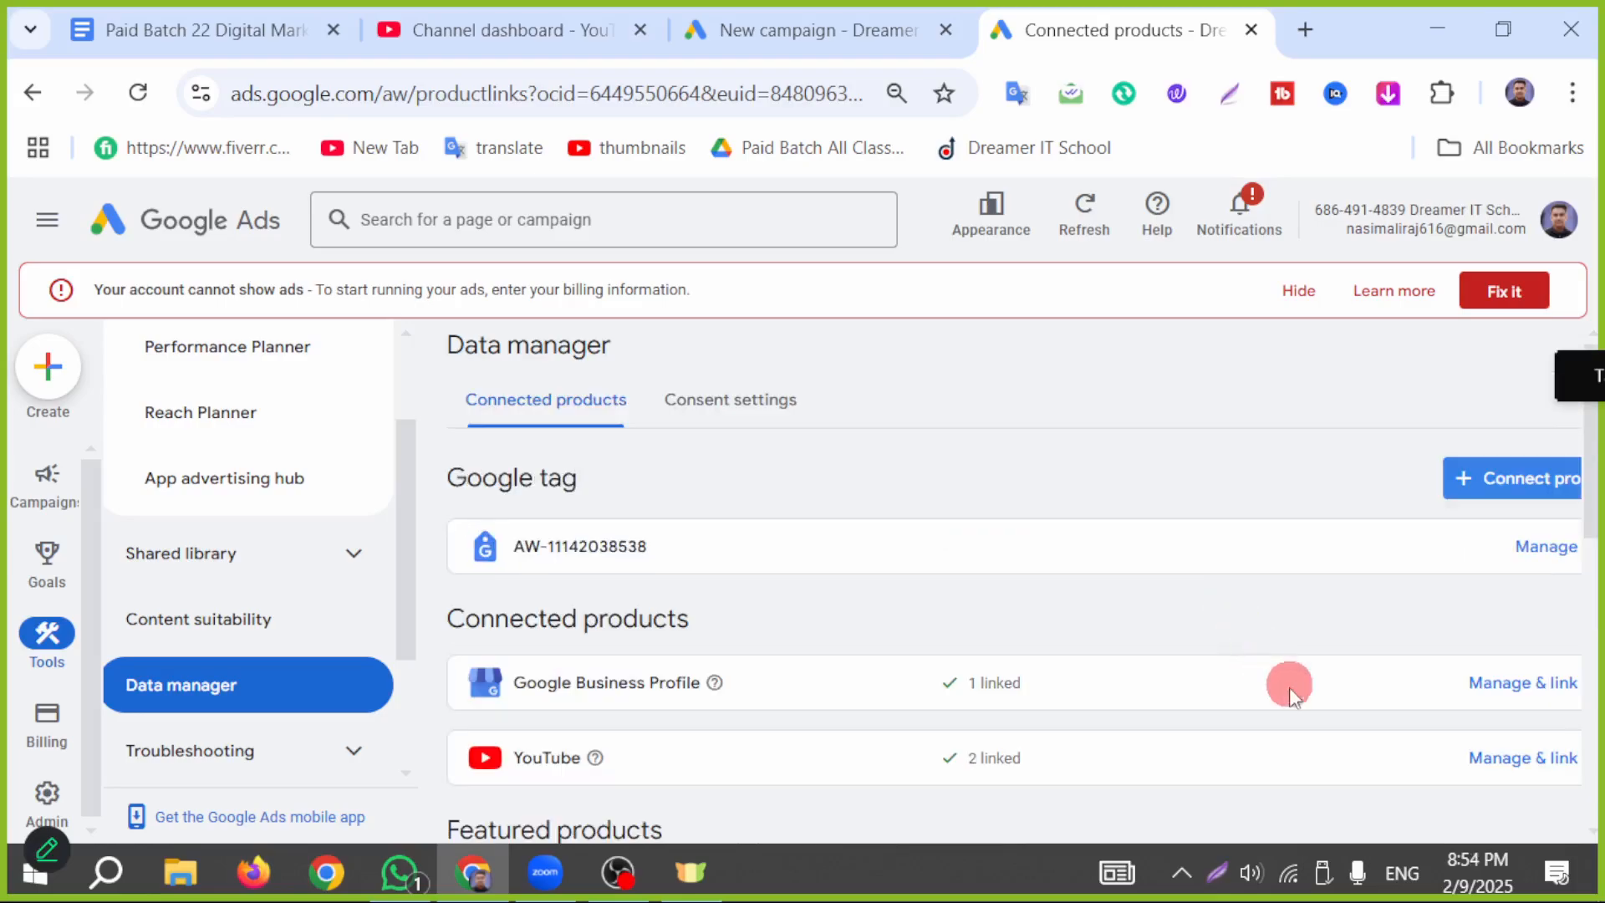
# Step: Mark the YouTube entry under Connected products on a new screen capture, and close it
pyautogui.click(1222, 867)
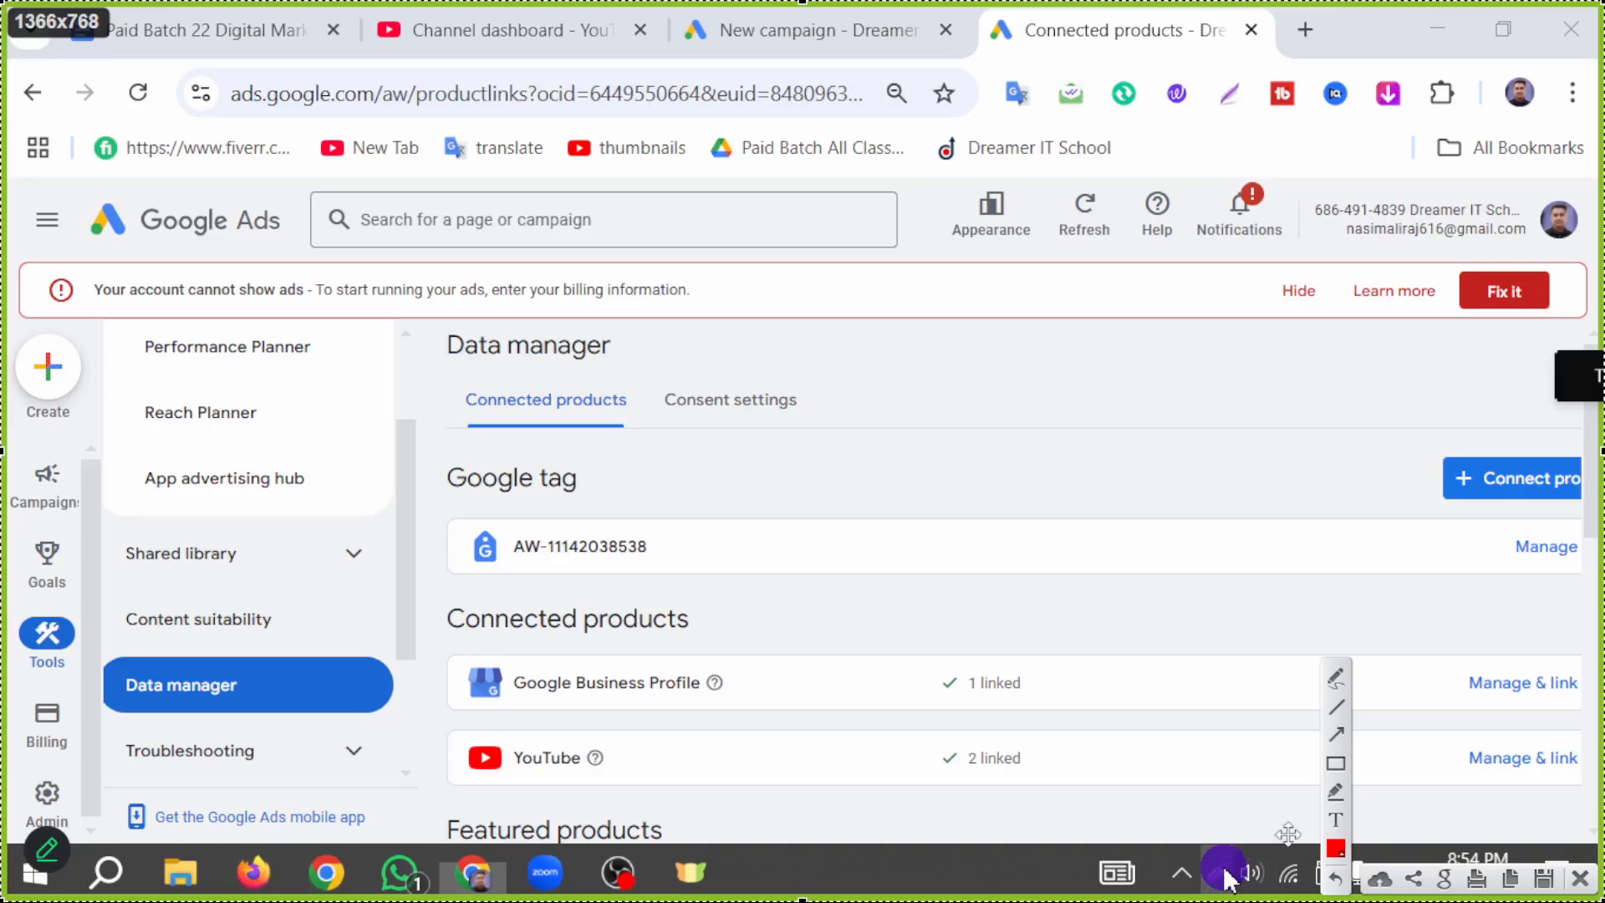
pyautogui.moveTo(910, 817); pyautogui.dragTo(956, 775)
pyautogui.click(1579, 877)
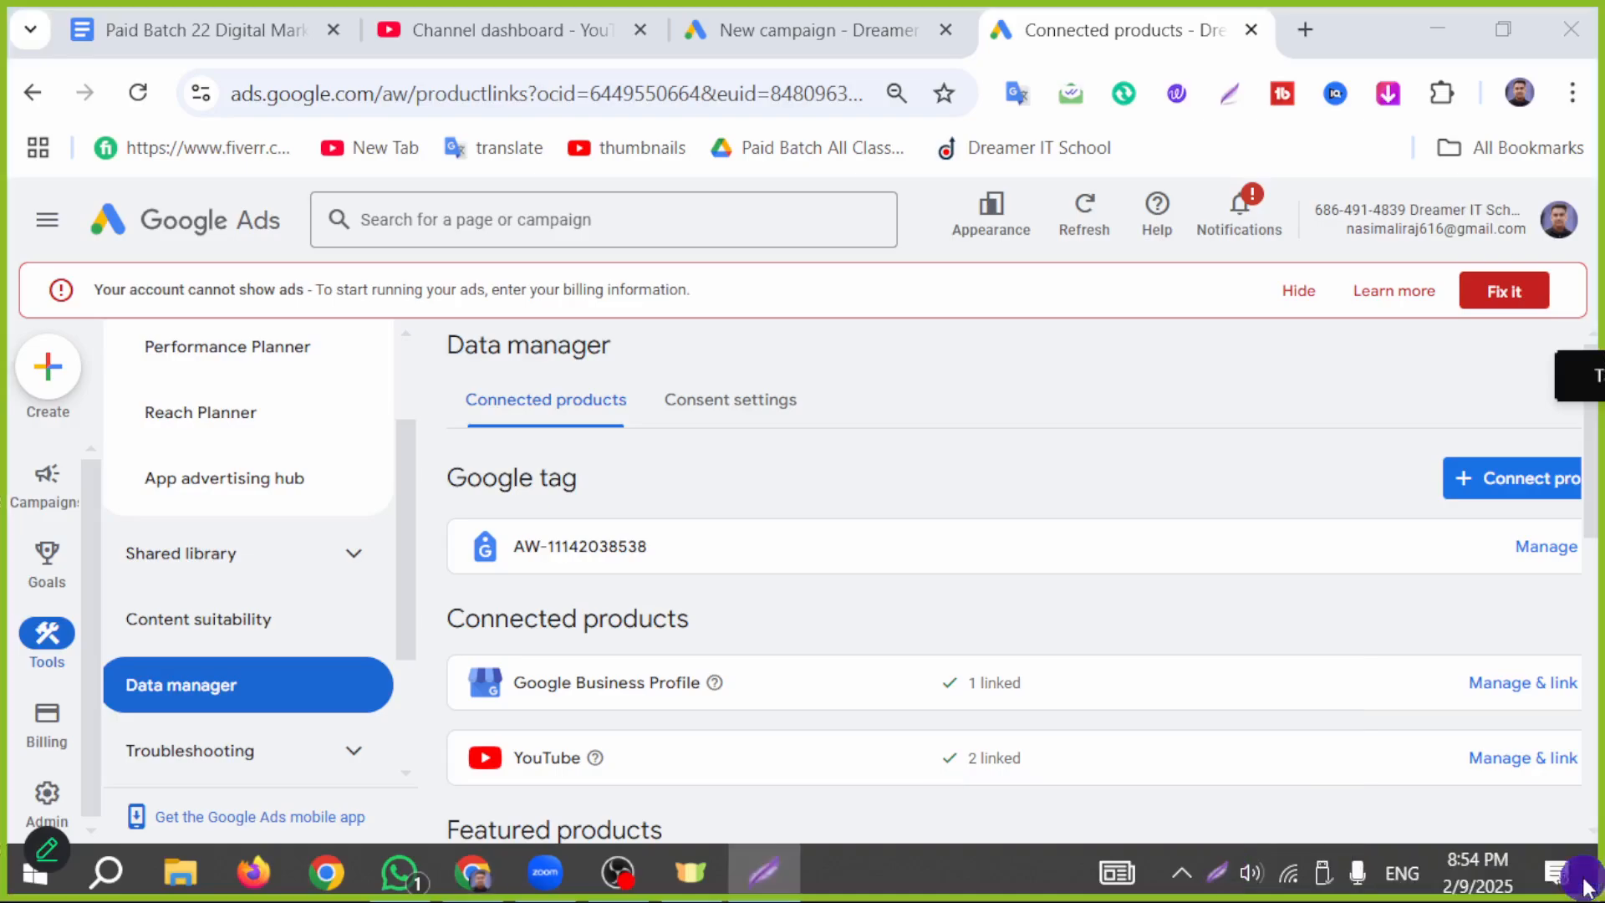
# Step: Open the YouTube link management from Connected products and review the linked channels and videos
pyautogui.click(1521, 758)
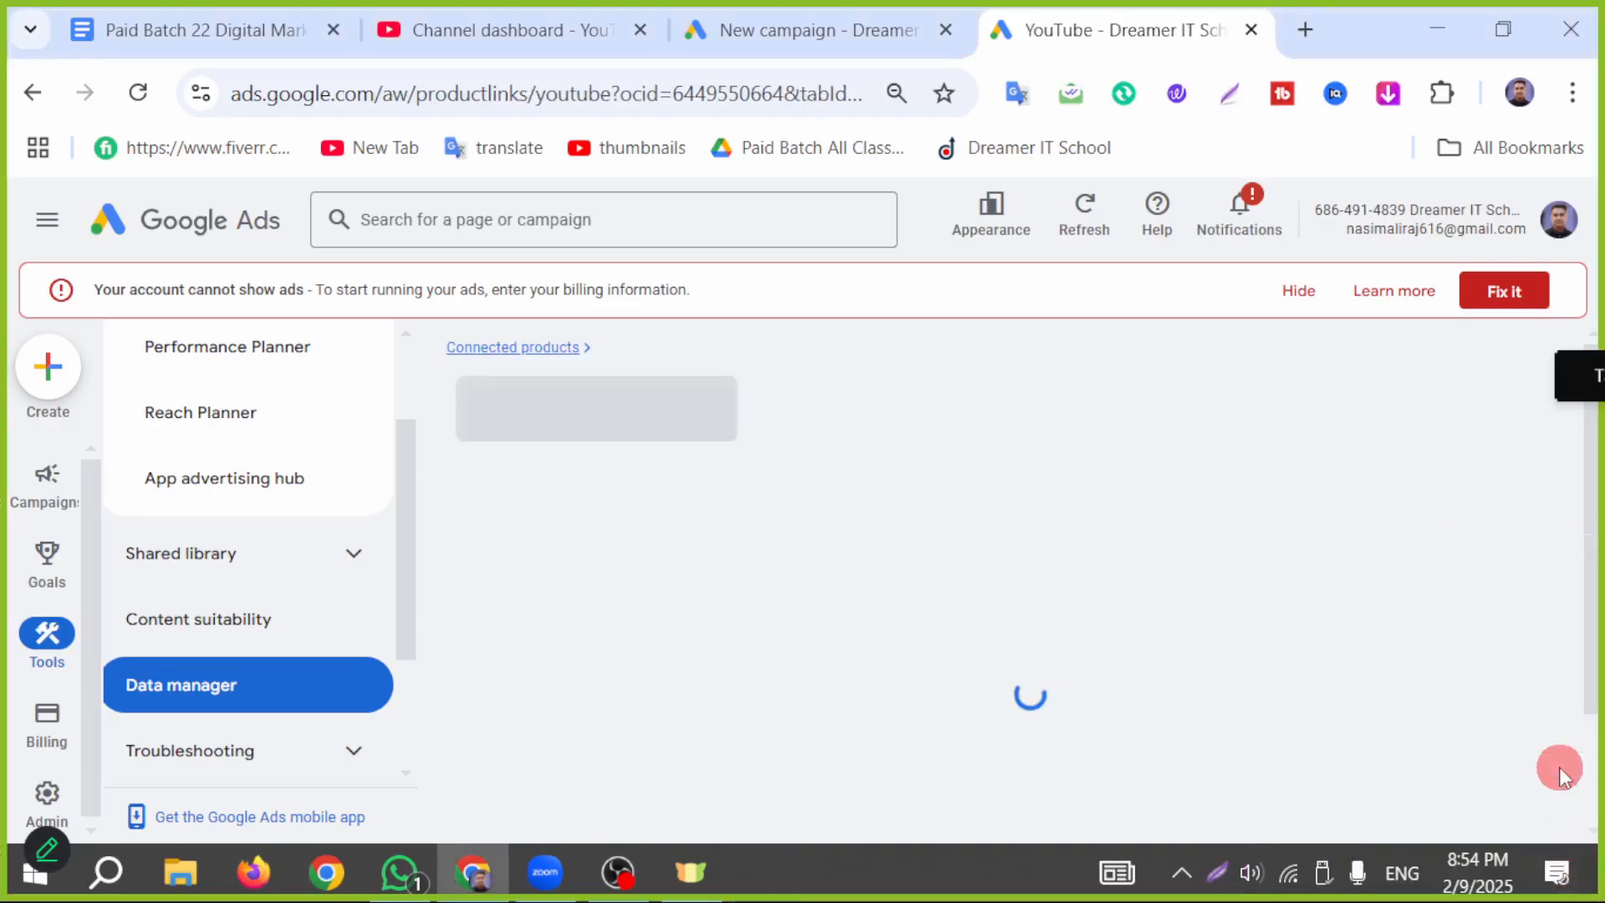
pyautogui.scroll(-5, 1091, 648)
pyautogui.scroll(5, 1082, 642)
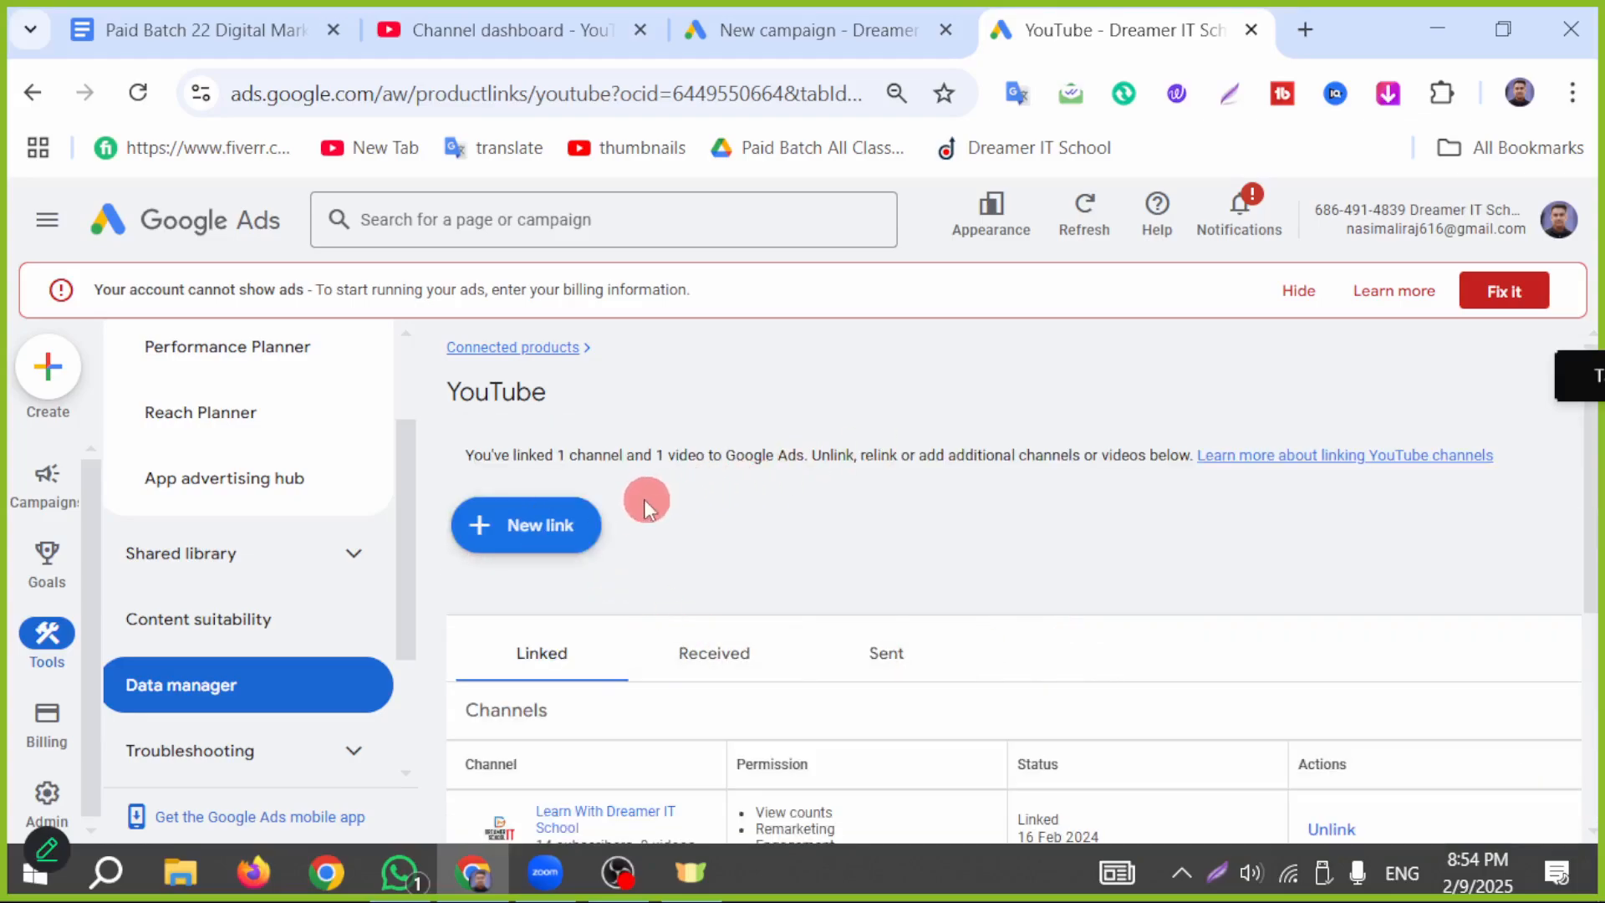
pyautogui.scroll(-3, 906, 649)
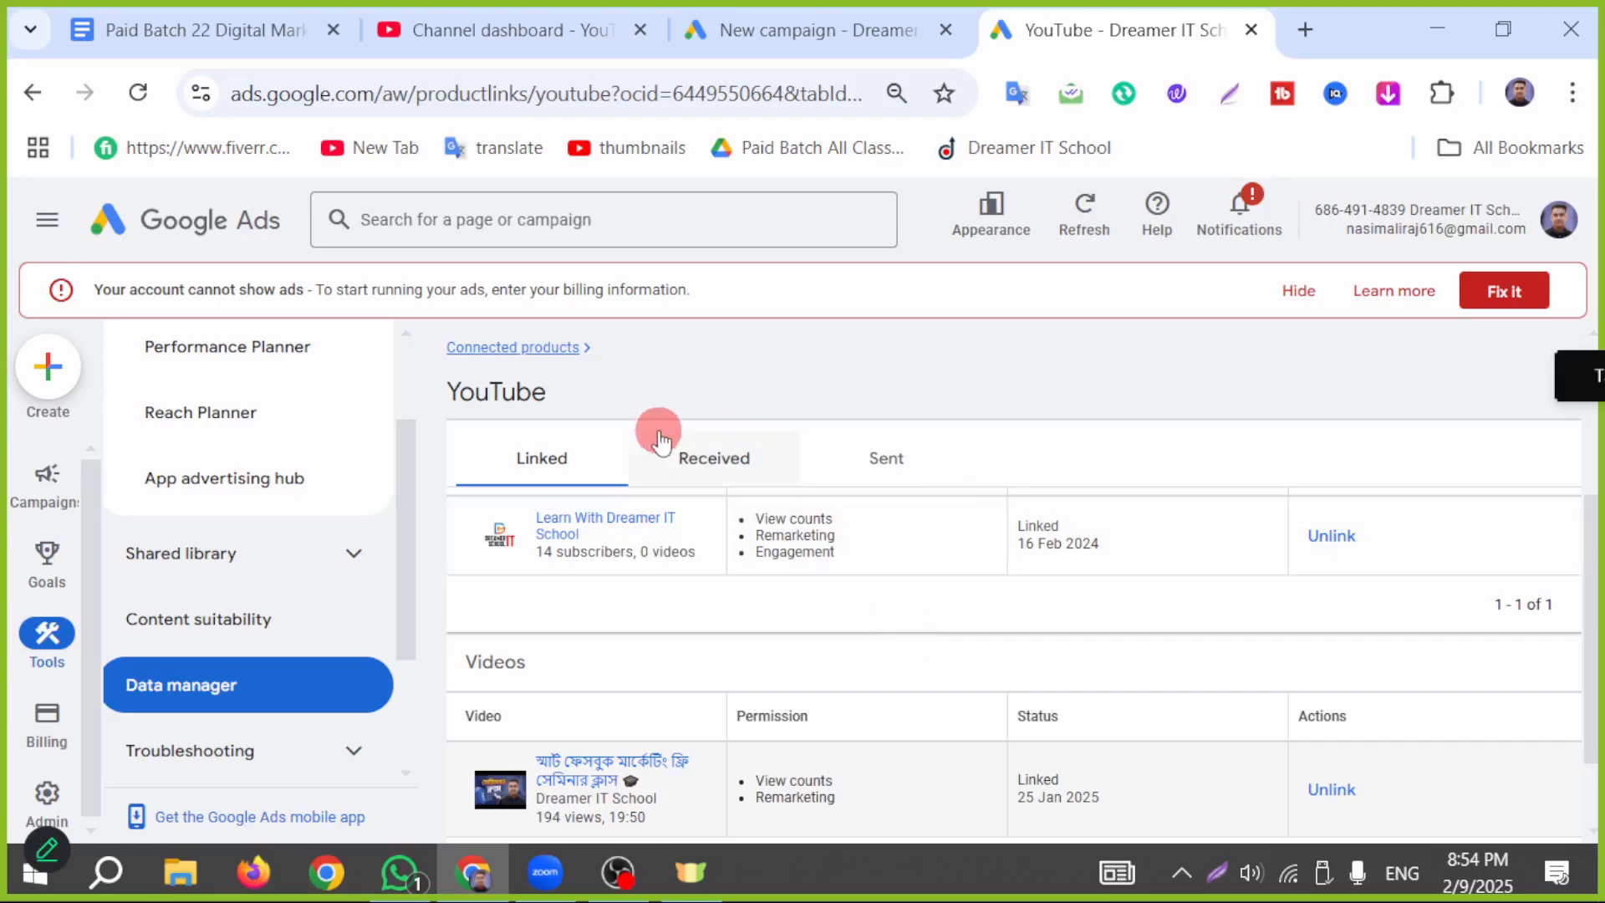
pyautogui.scroll(3, 510, 577)
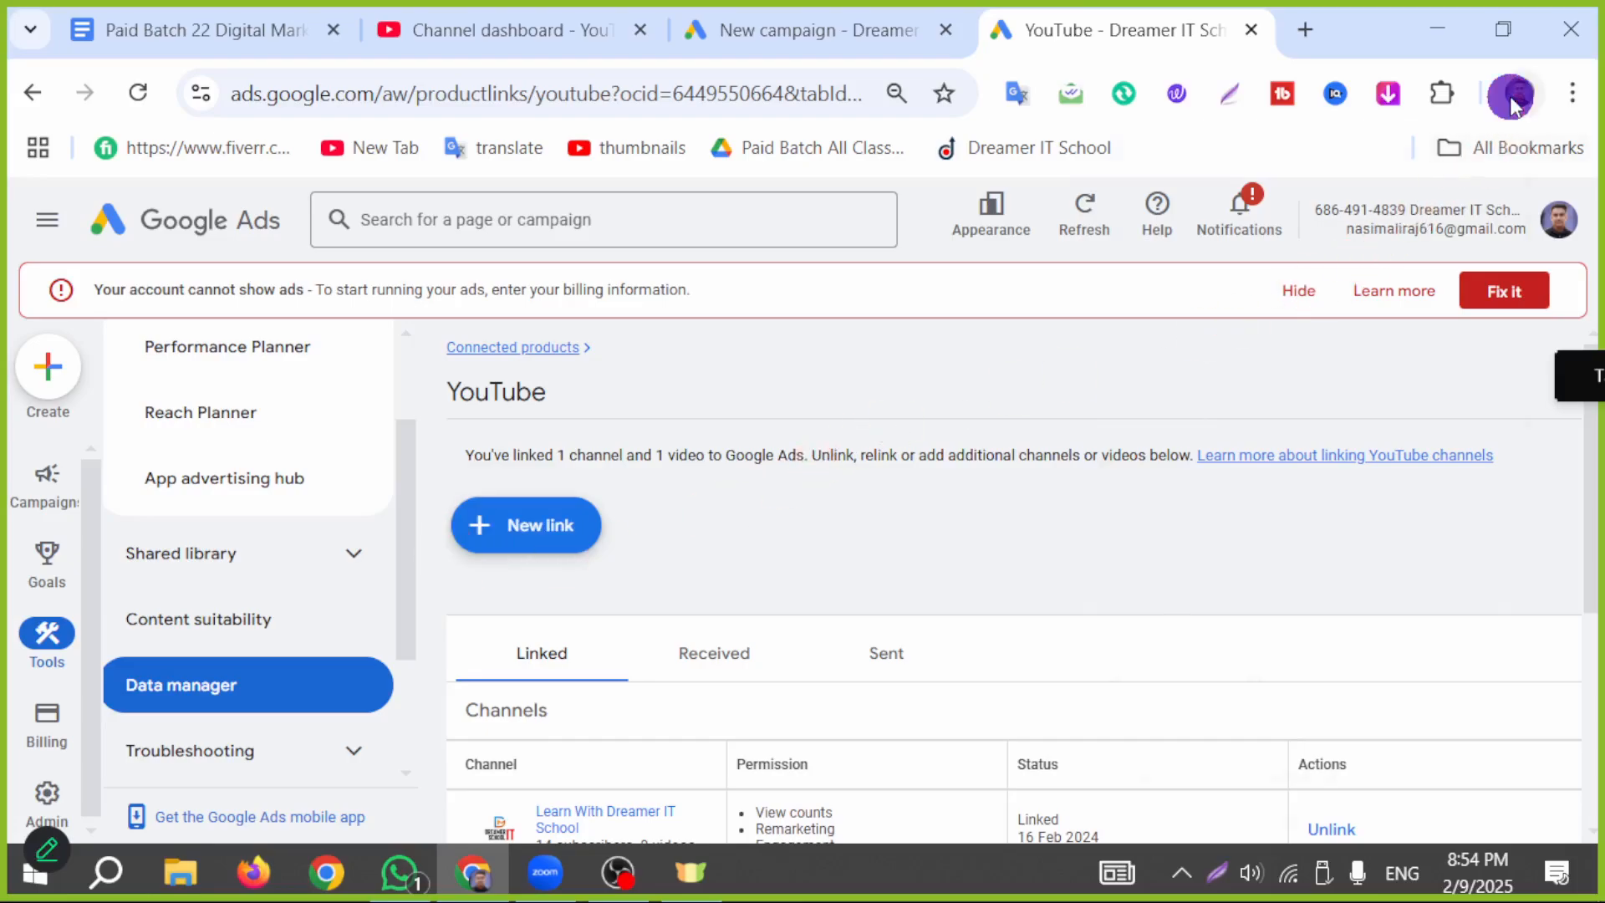
# Step: Switch to another Chrome profile, open its Cooking channel on YouTube, and copy the channel's URL
pyautogui.click(1512, 99)
pyautogui.scroll(-5, 1221, 644)
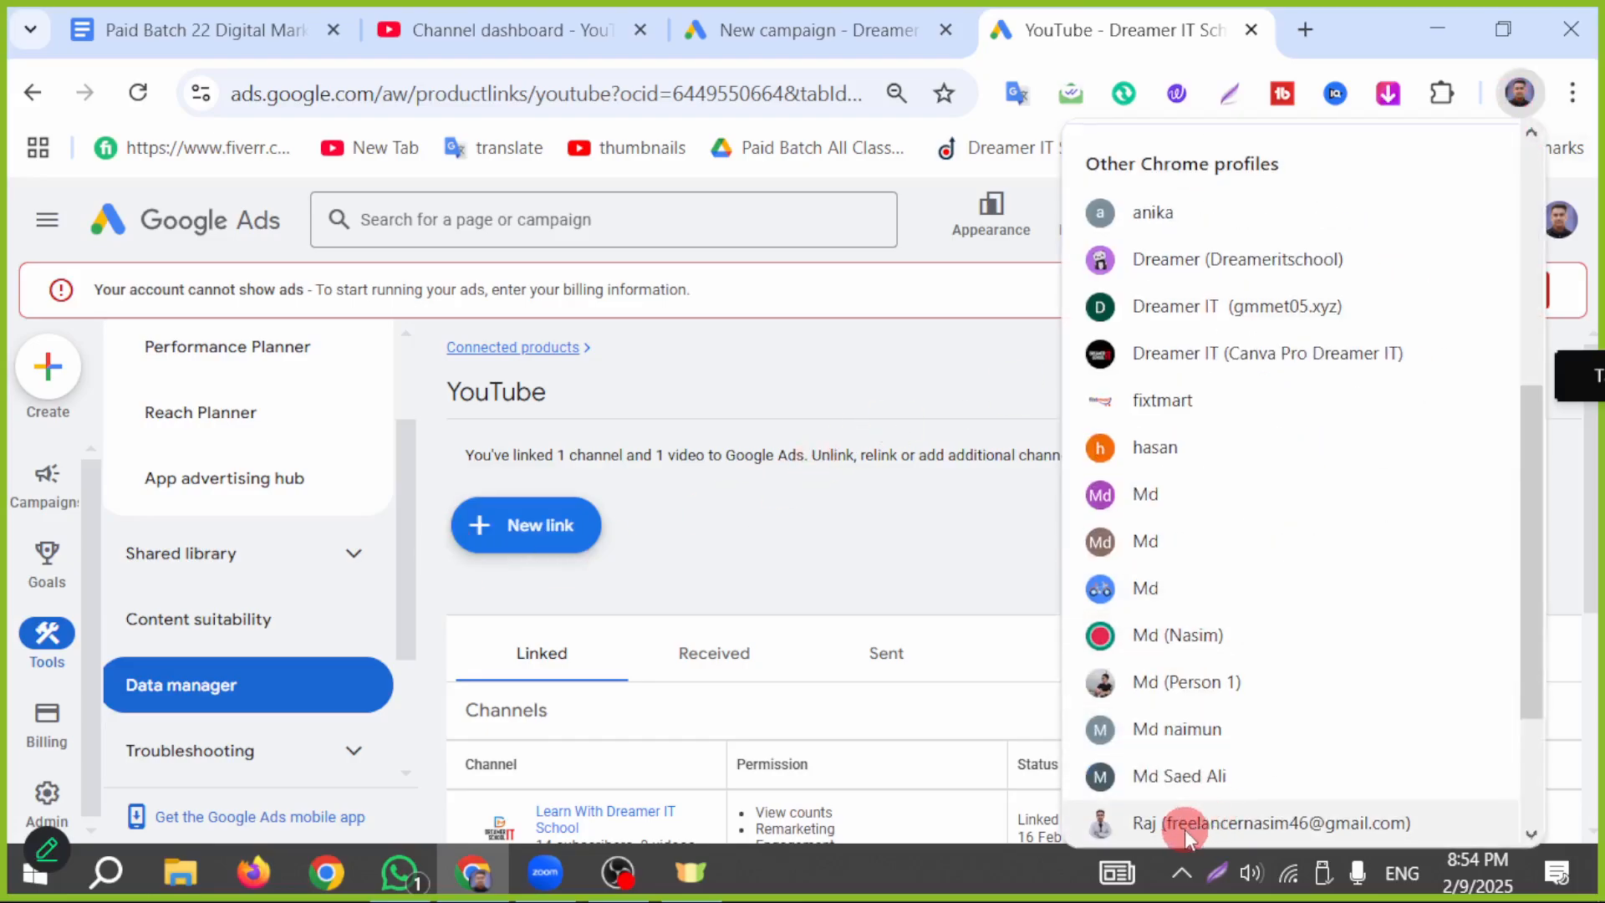
pyautogui.scroll(-2, 1165, 781)
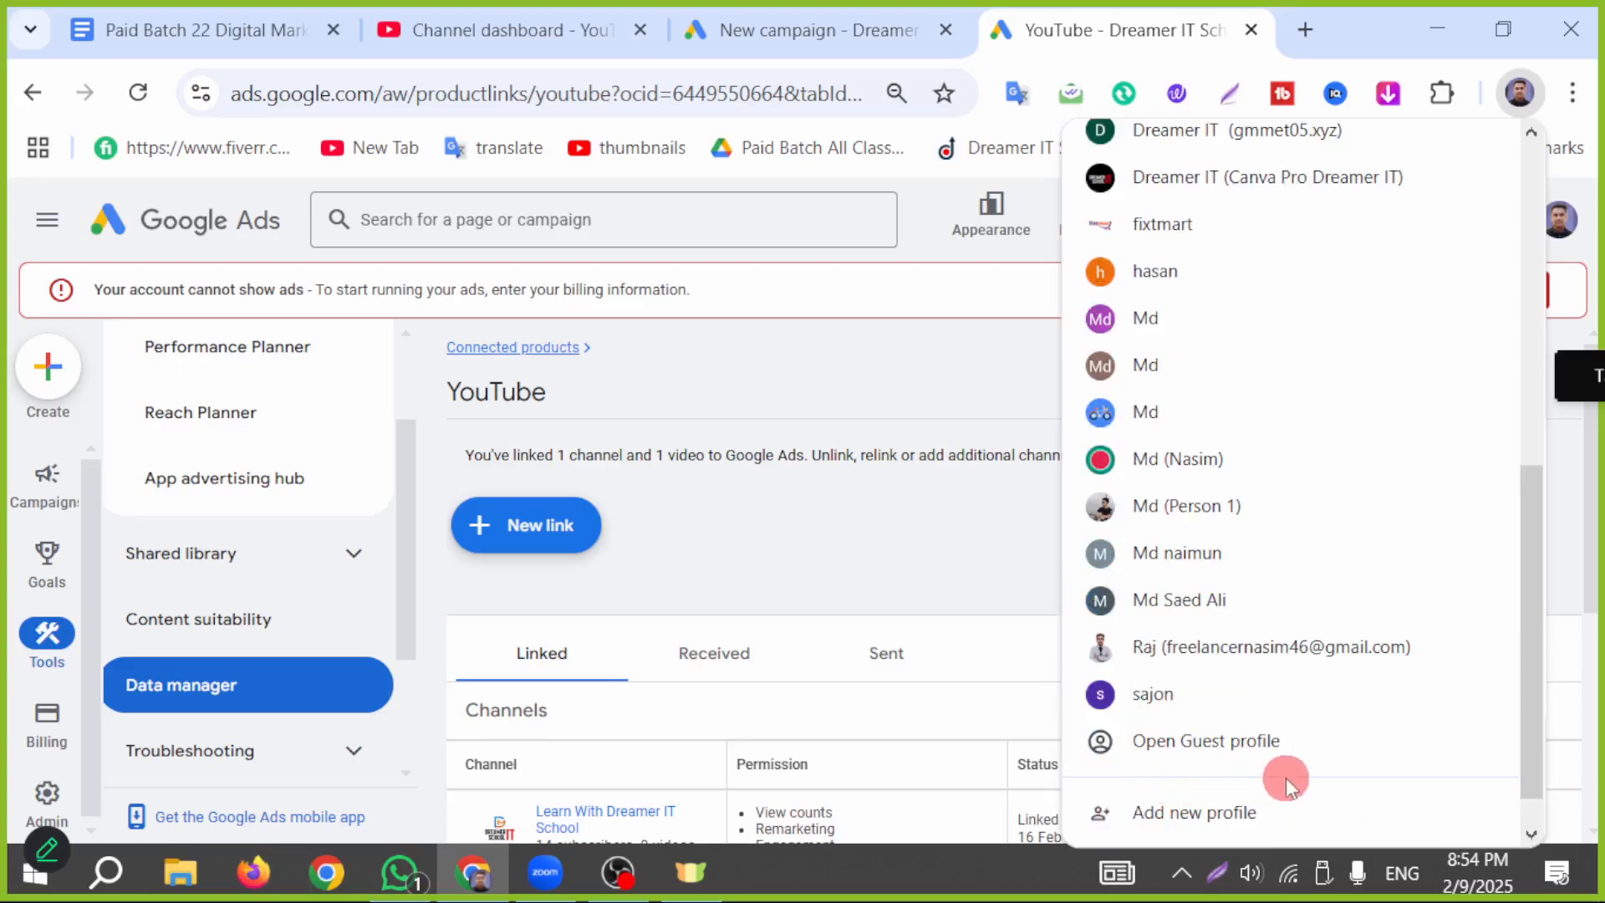
pyautogui.click(1156, 707)
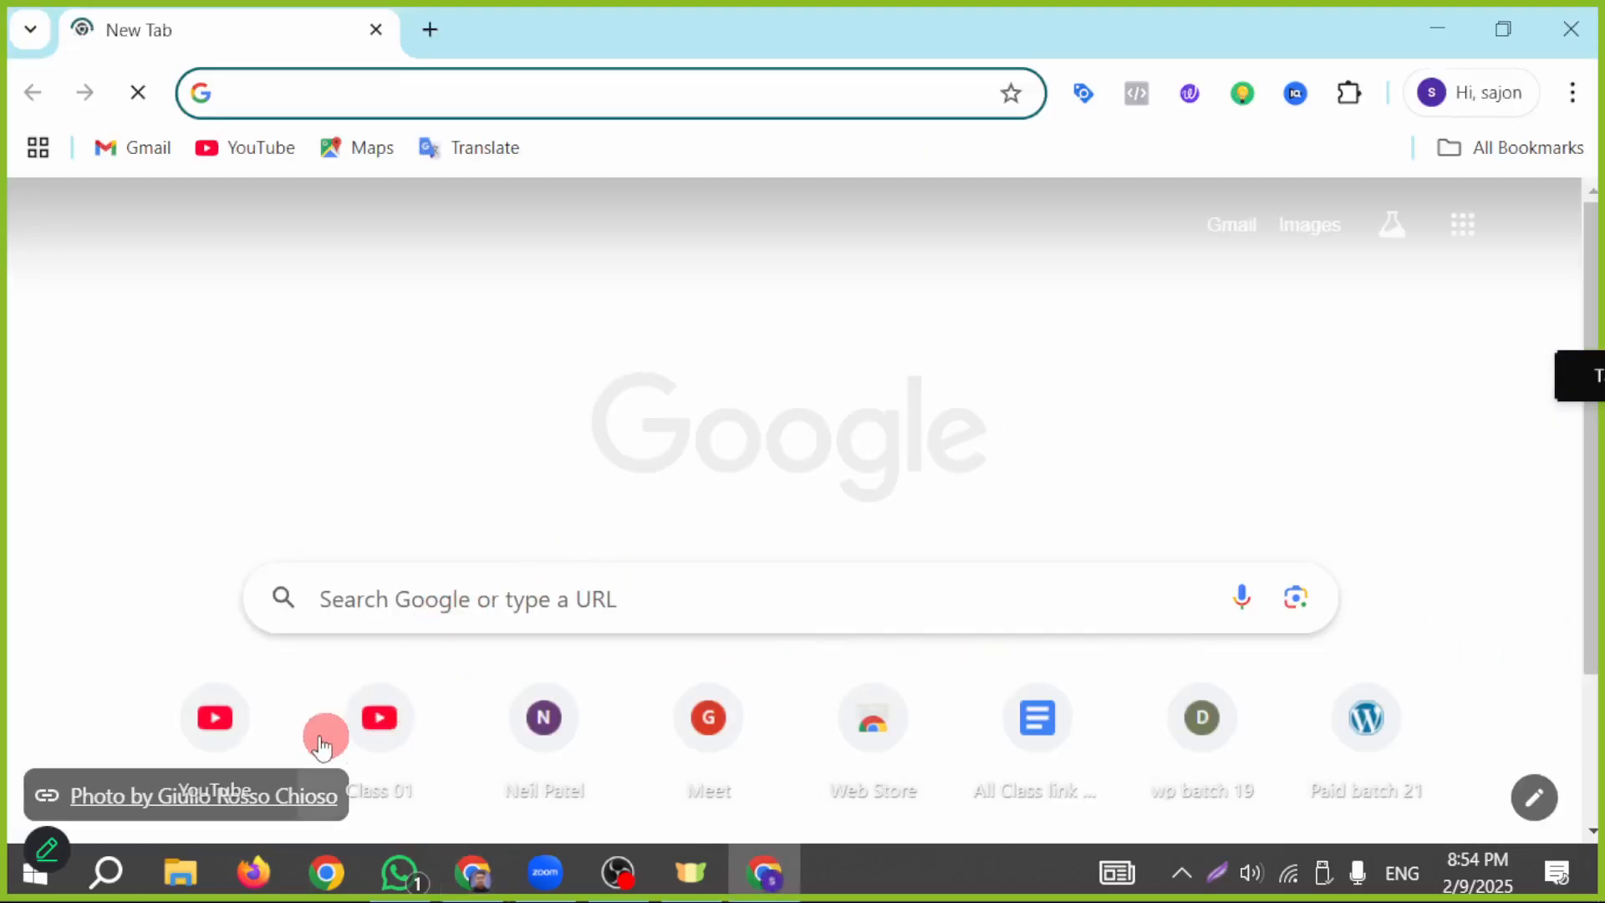
pyautogui.click(217, 728)
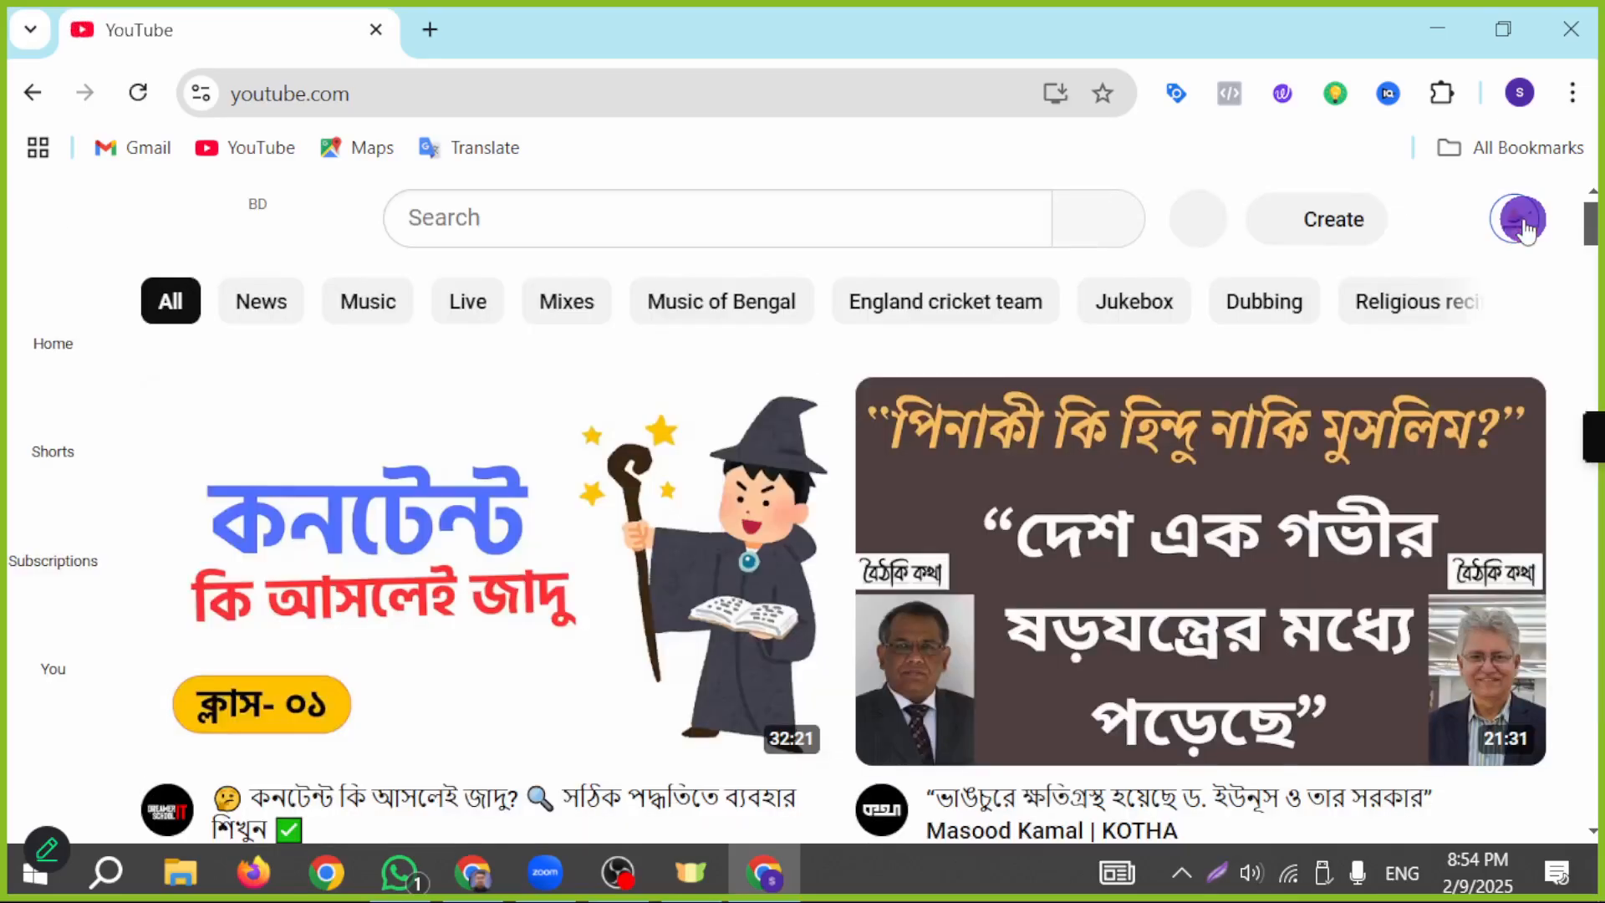
pyautogui.click(1523, 220)
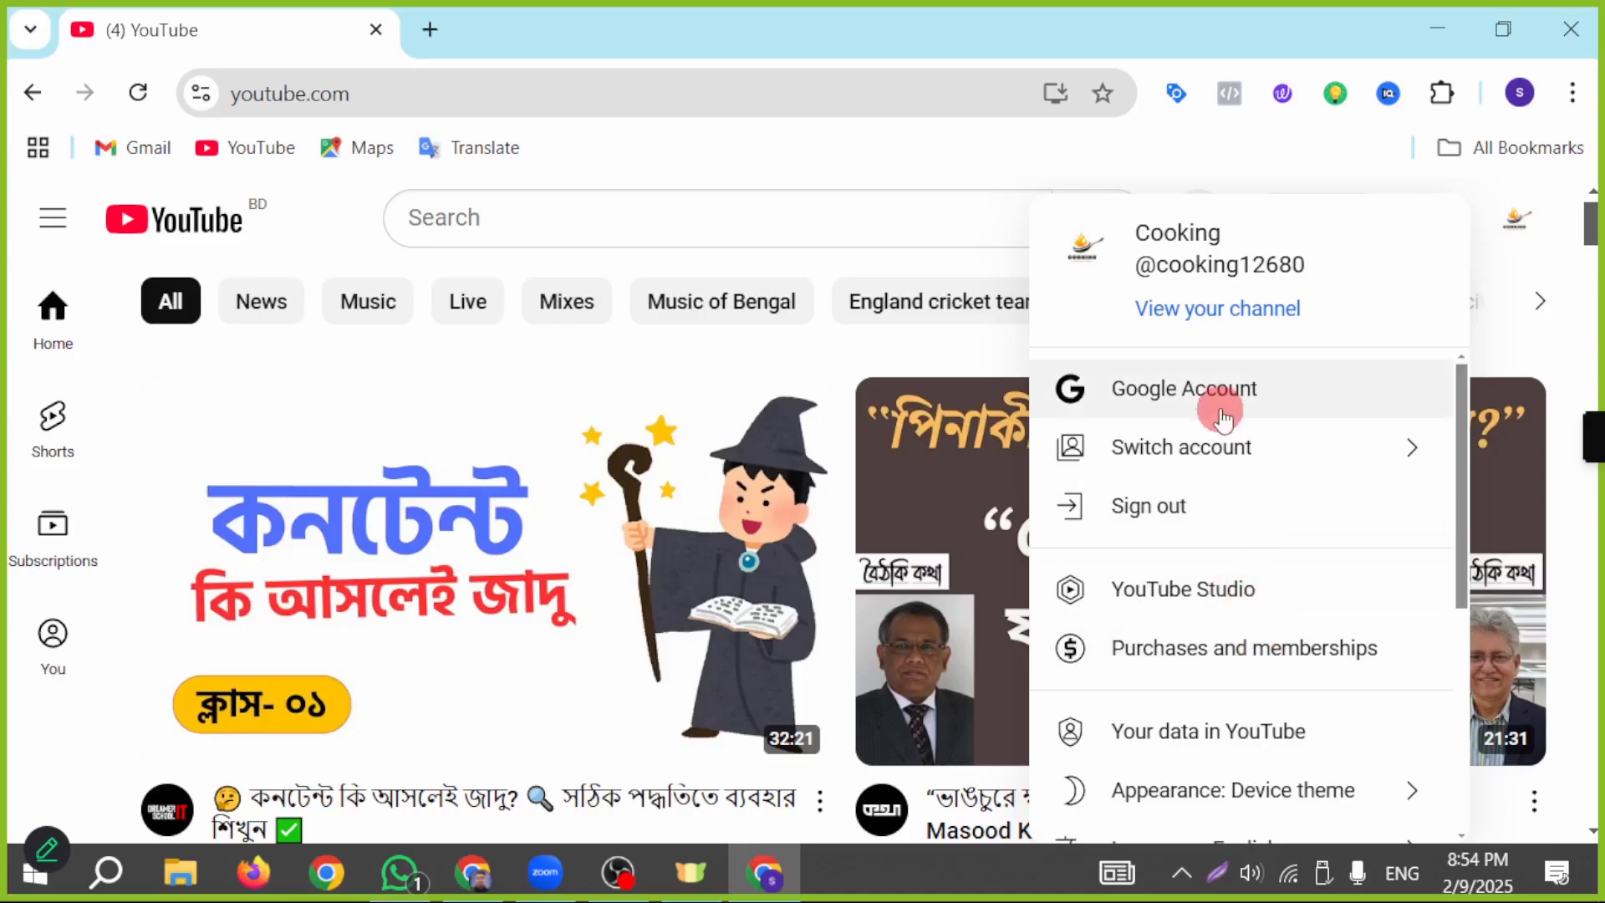
pyautogui.click(1256, 311)
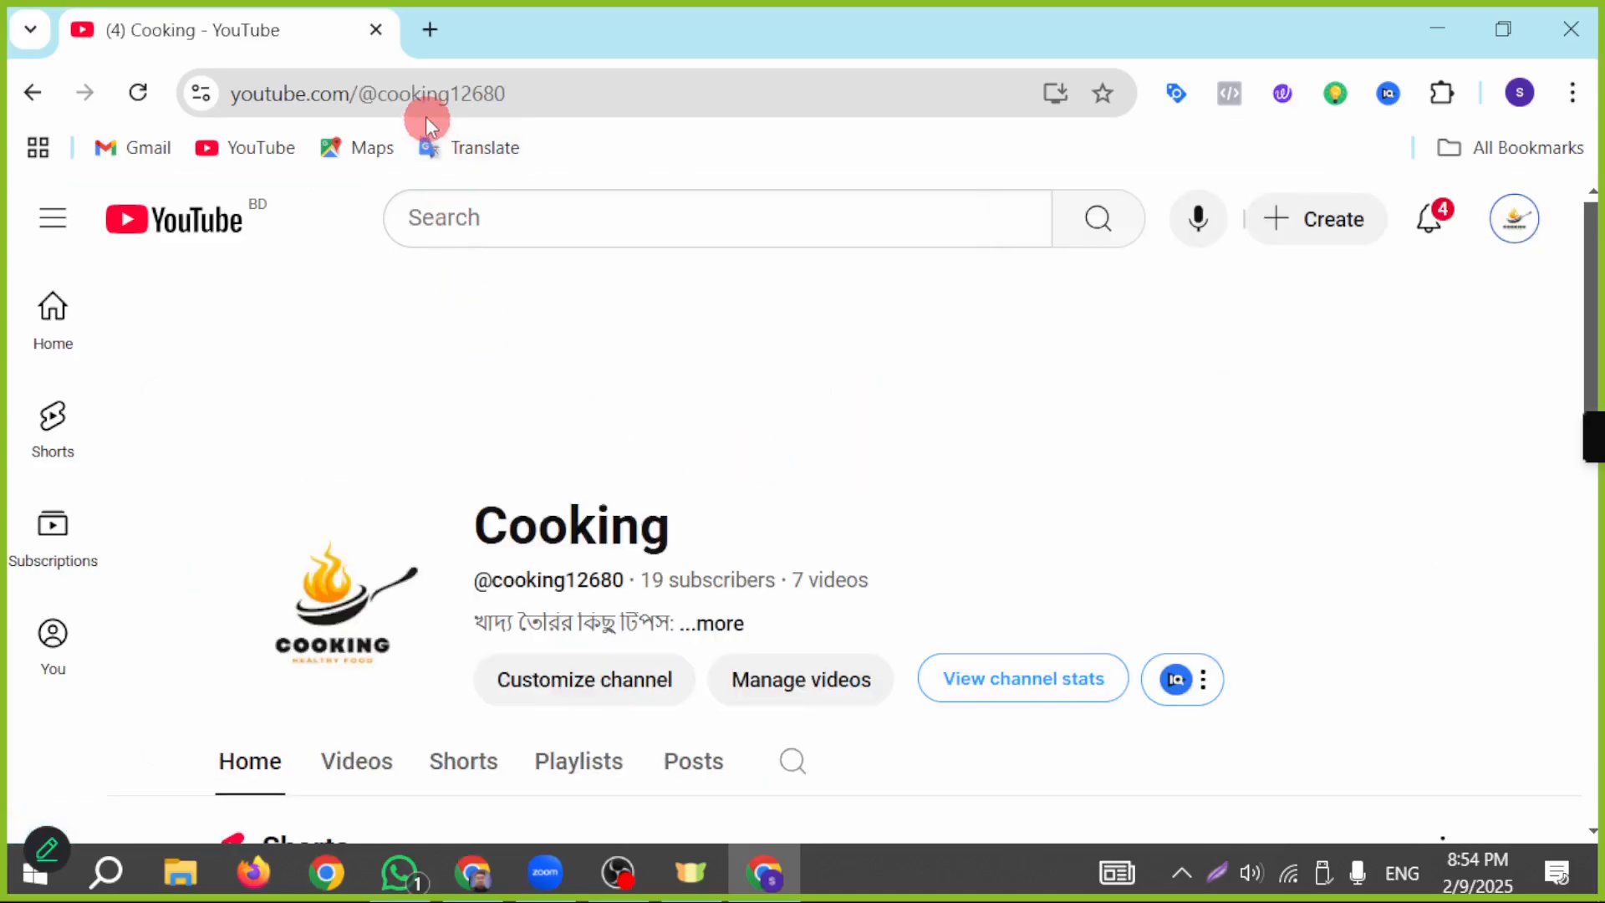
pyautogui.click(425, 109)
pyautogui.hotkey('ctrl', 'c')
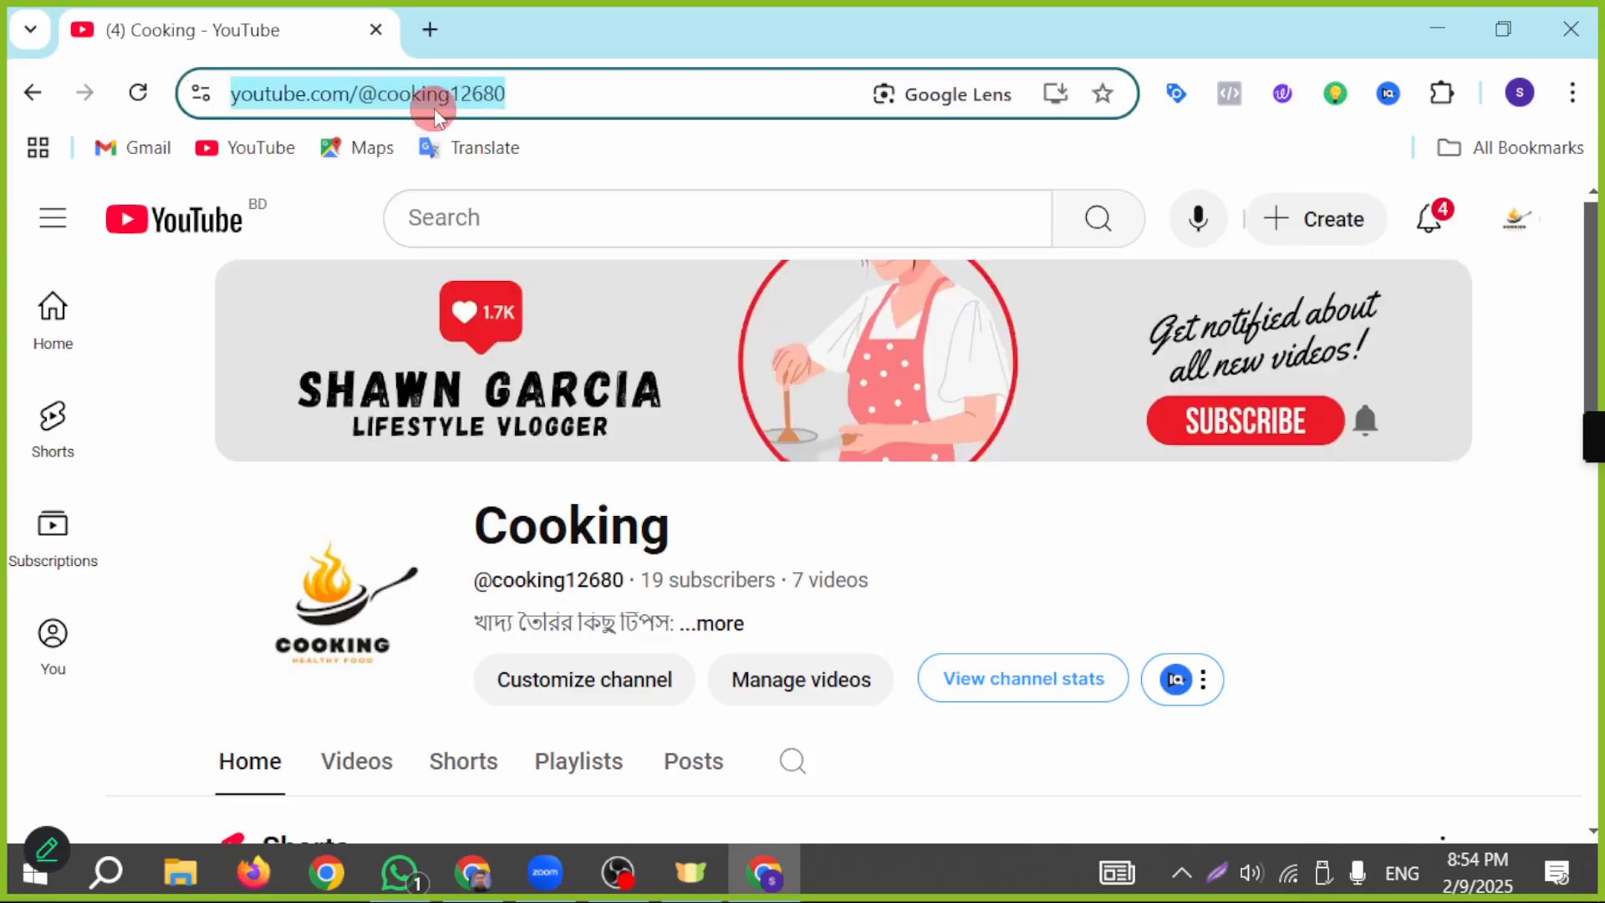
# Step: Start a new YouTube channel link in Google Ads and select the Cooking channel using its copied URL
pyautogui.click(489, 888)
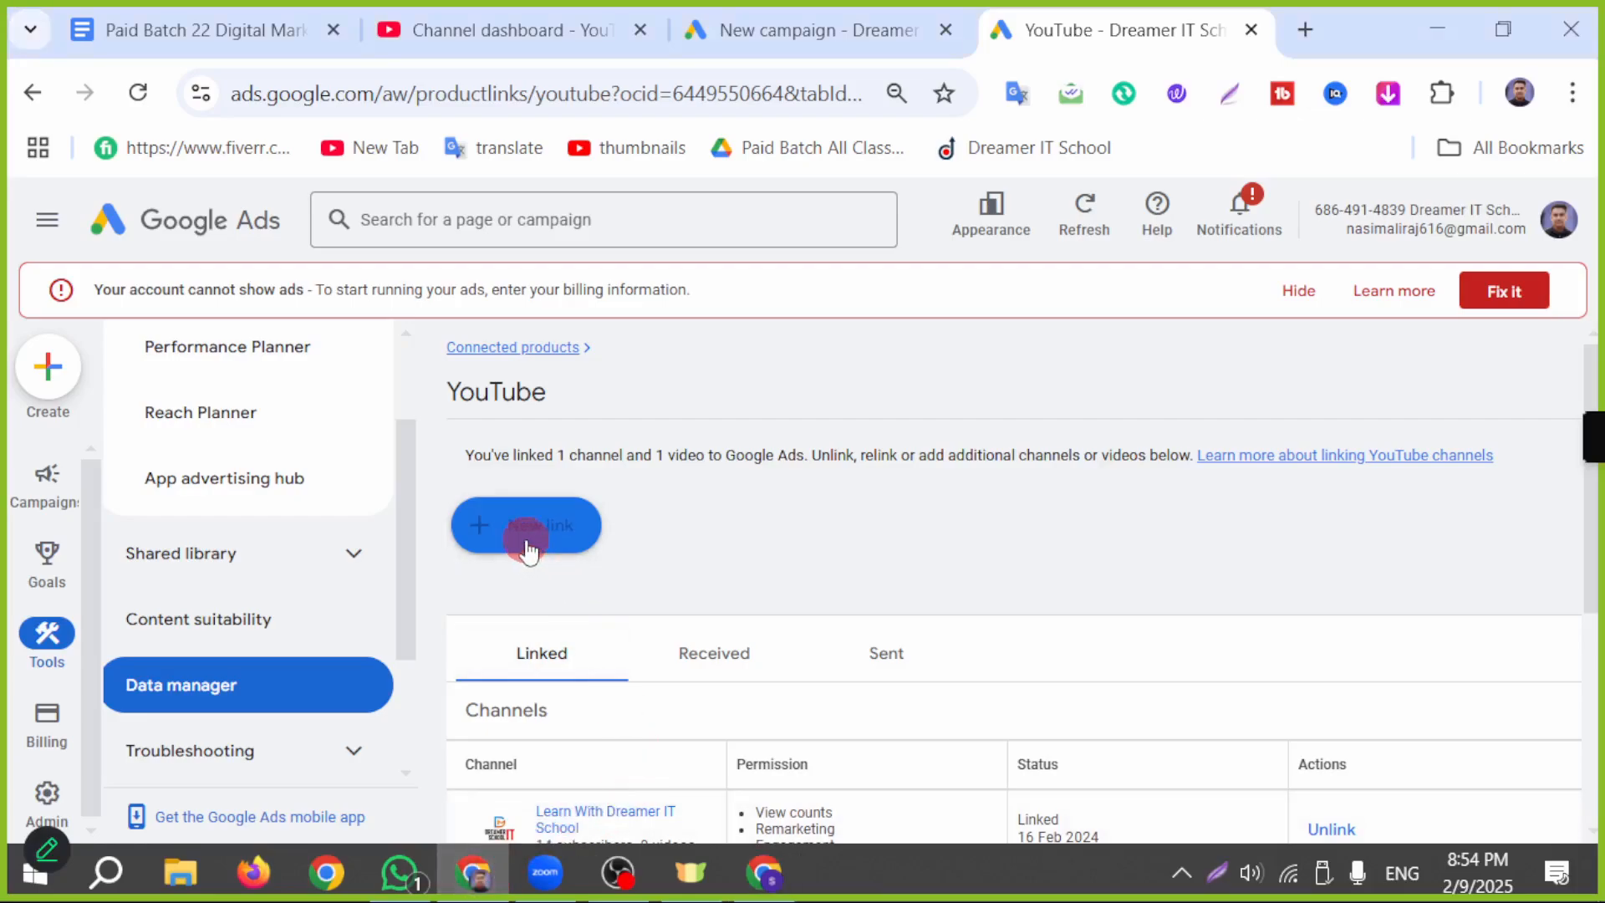
pyautogui.click(499, 531)
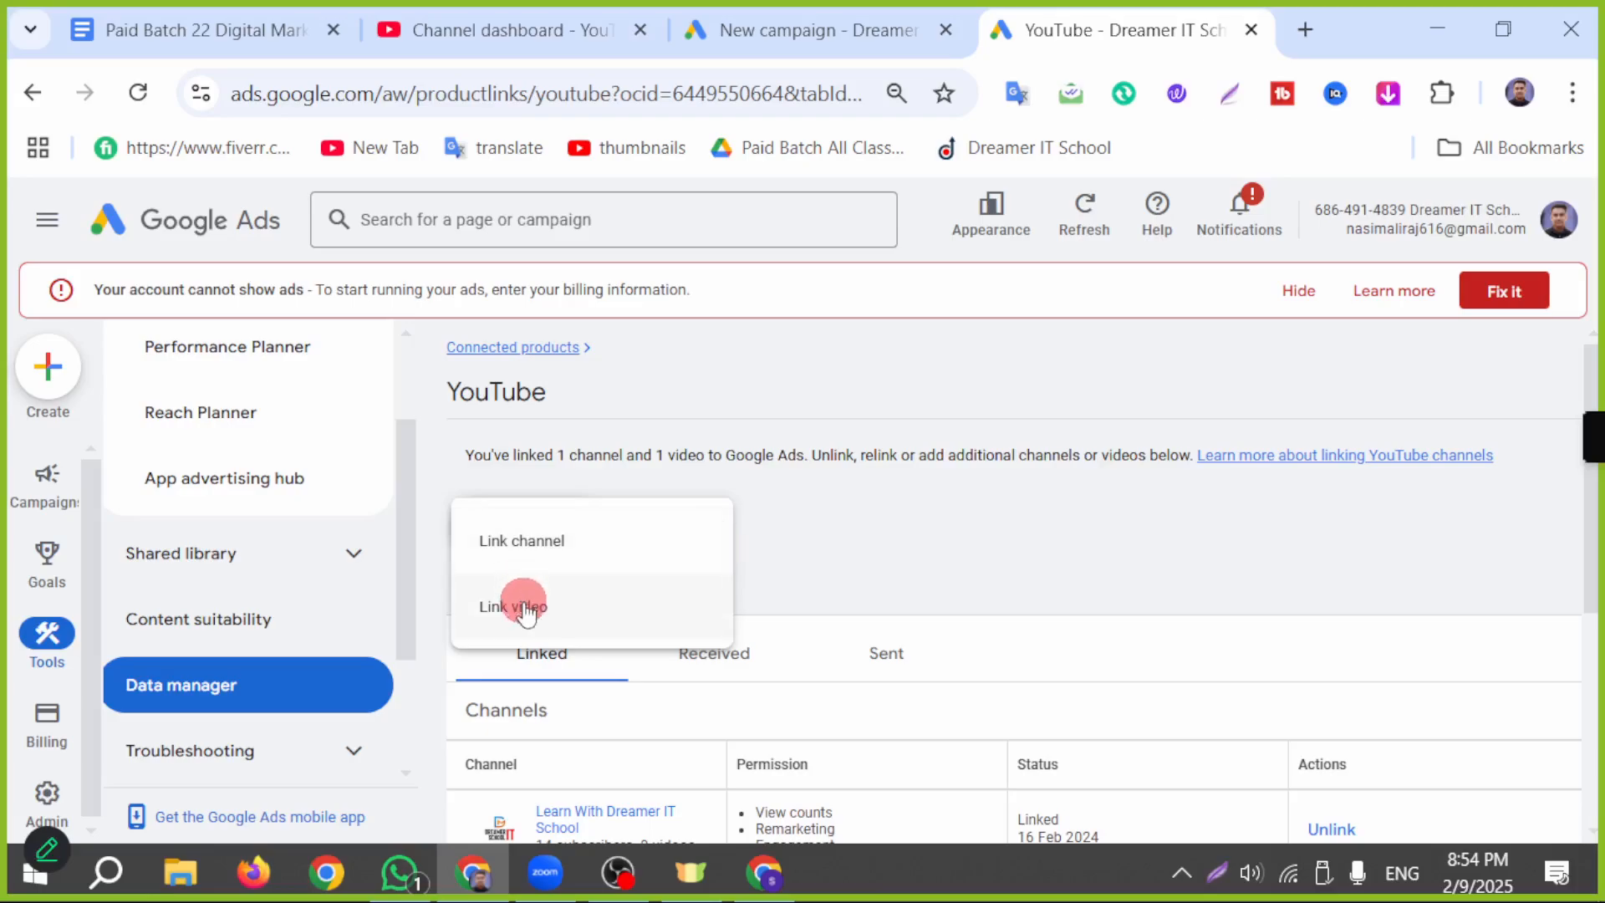
pyautogui.click(535, 552)
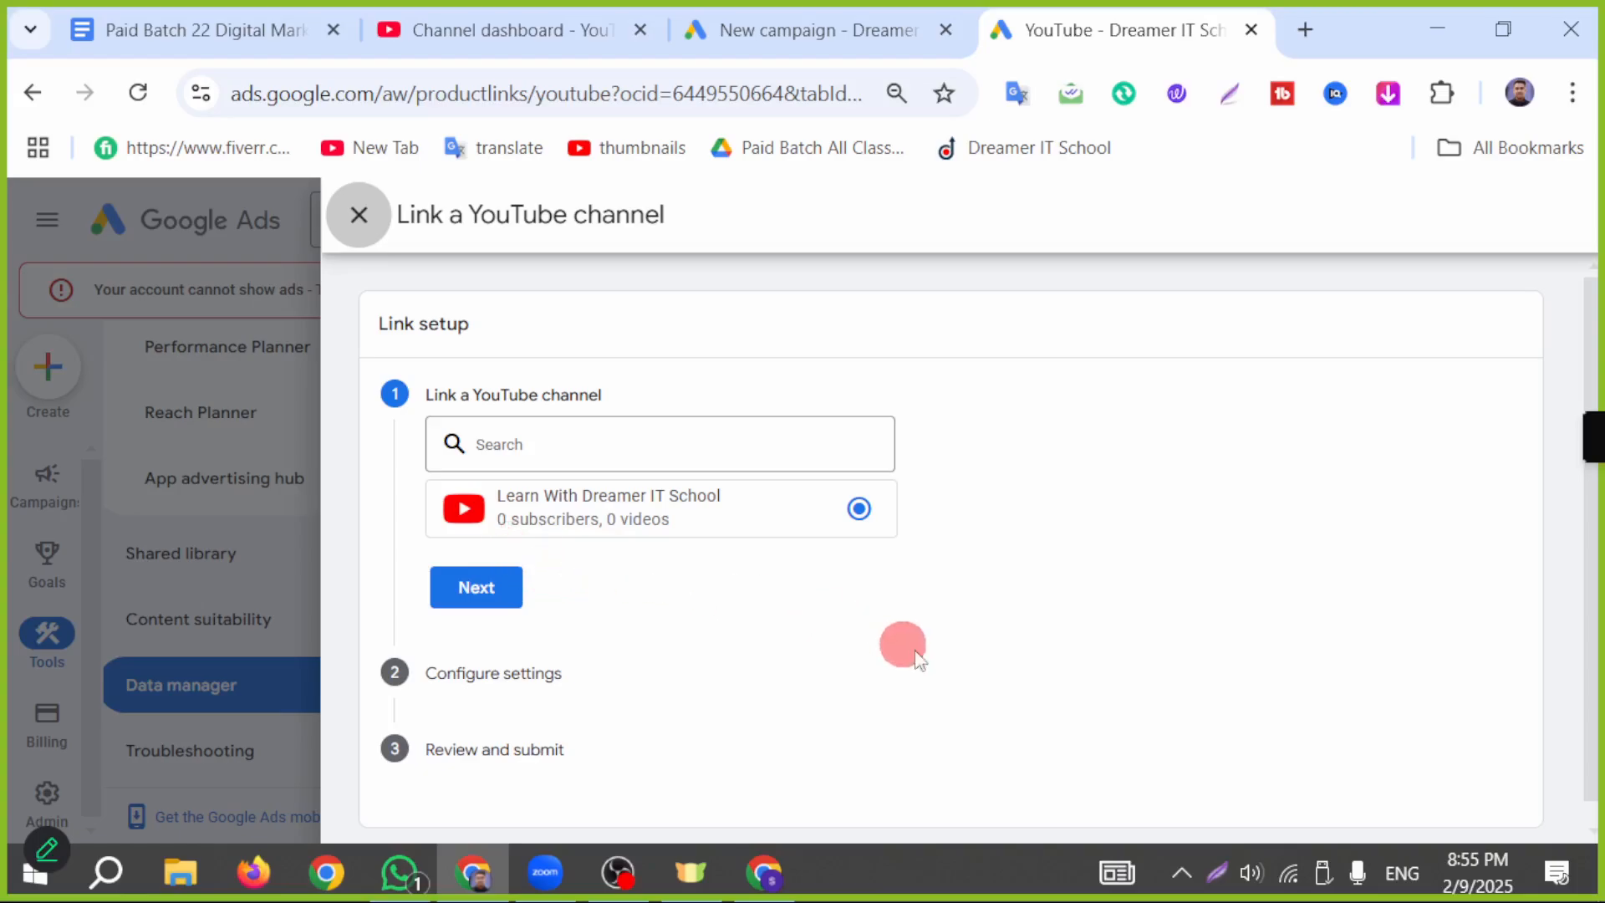
pyautogui.click(542, 446)
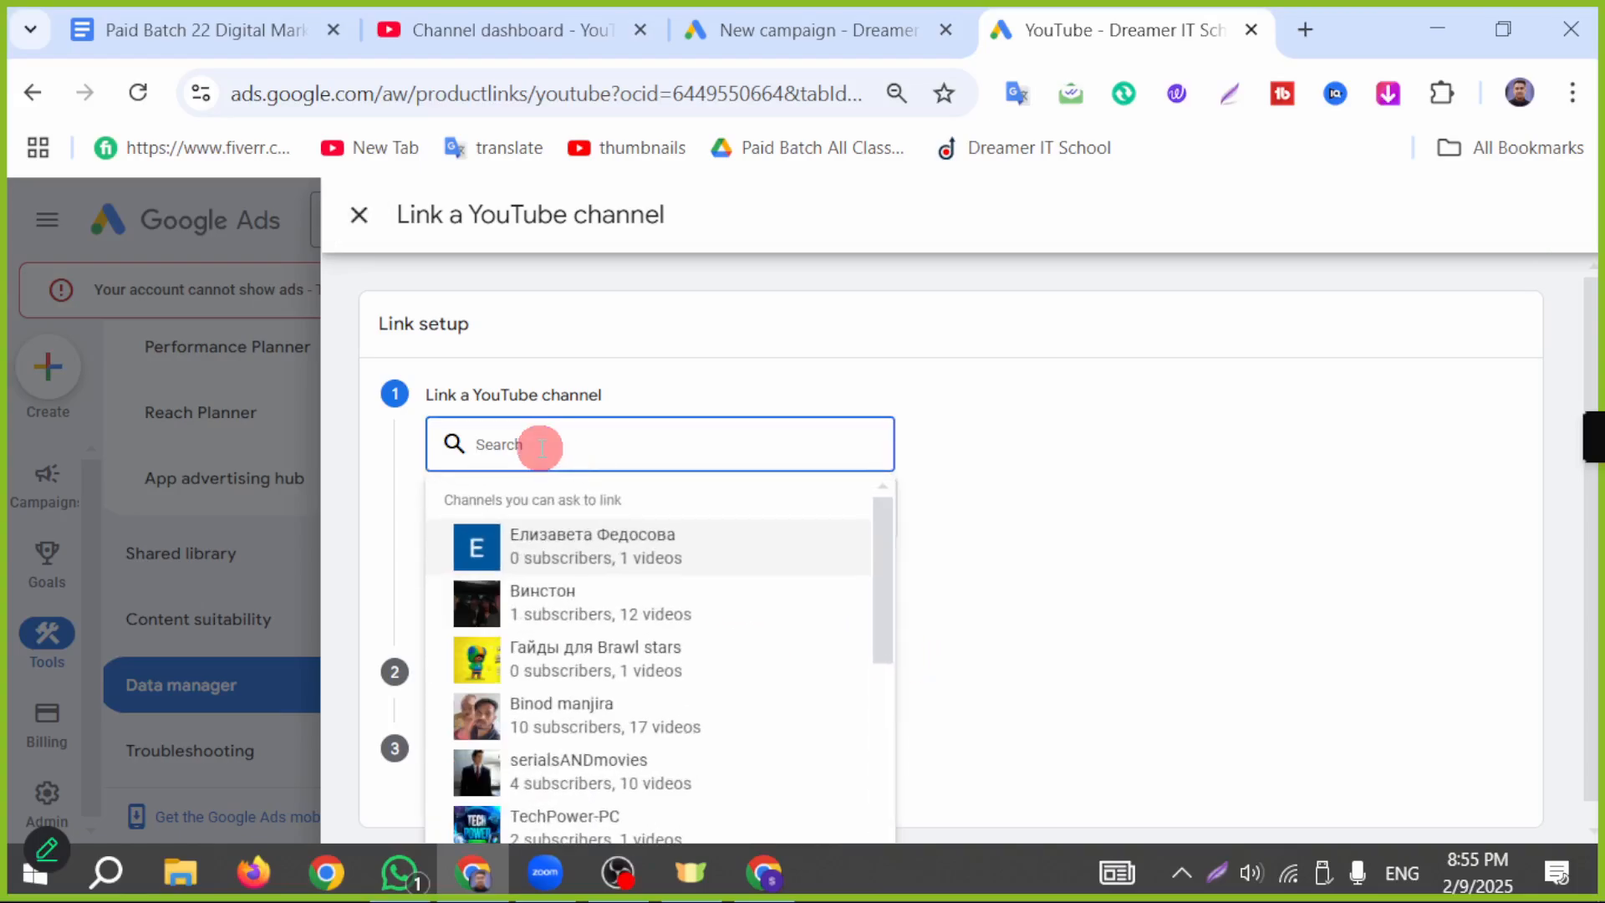
pyautogui.hotkey('ctrl', 'v')
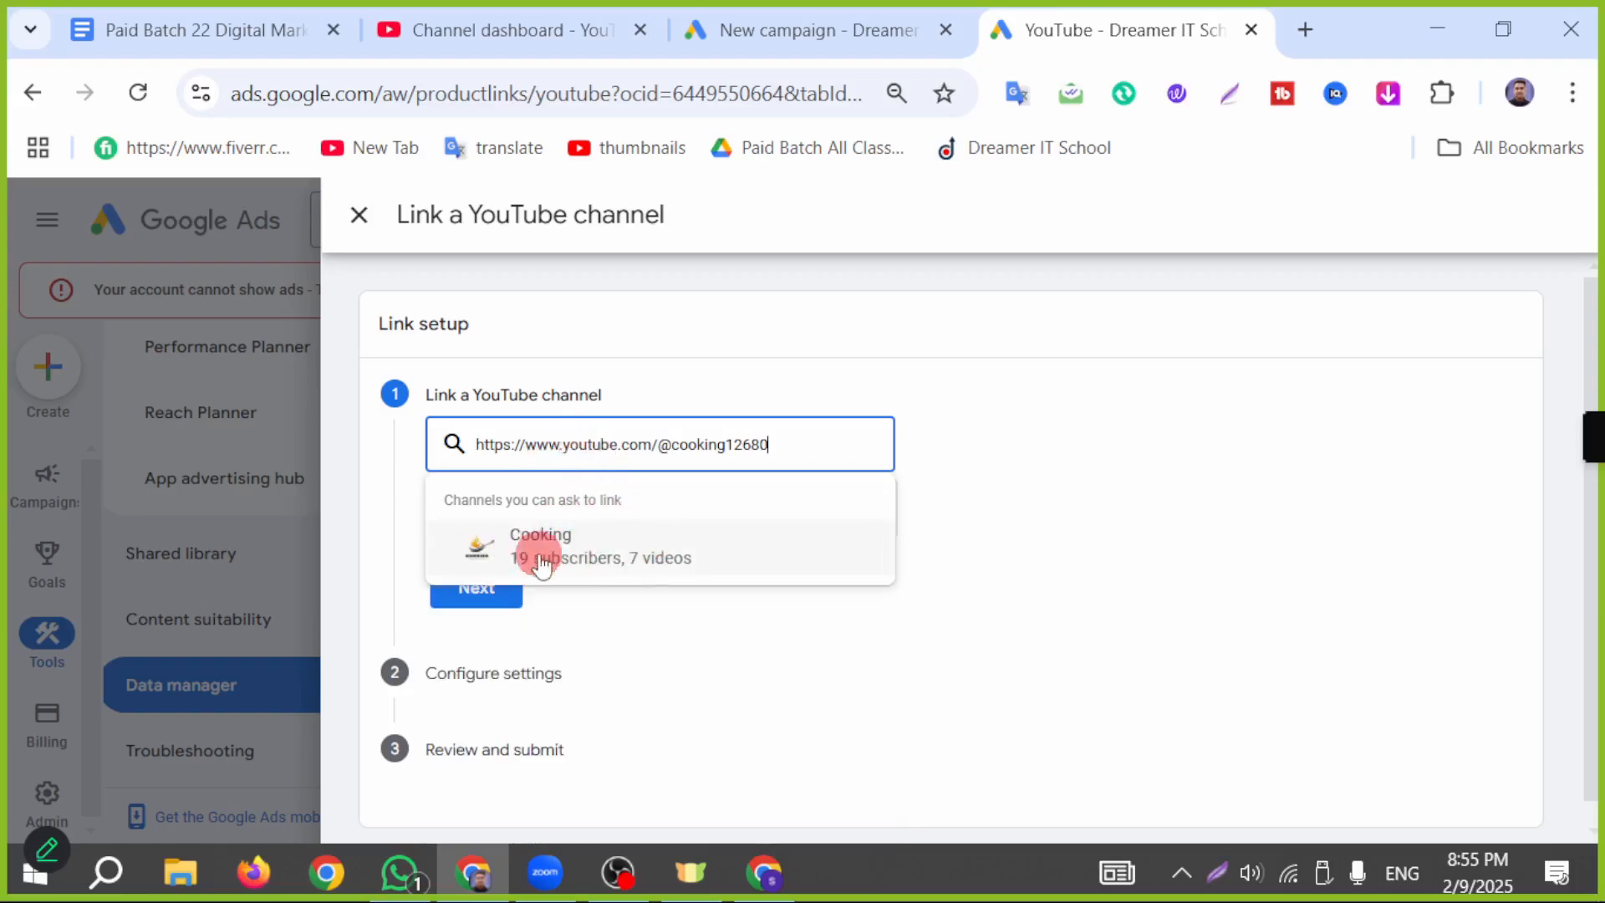
pyautogui.click(634, 560)
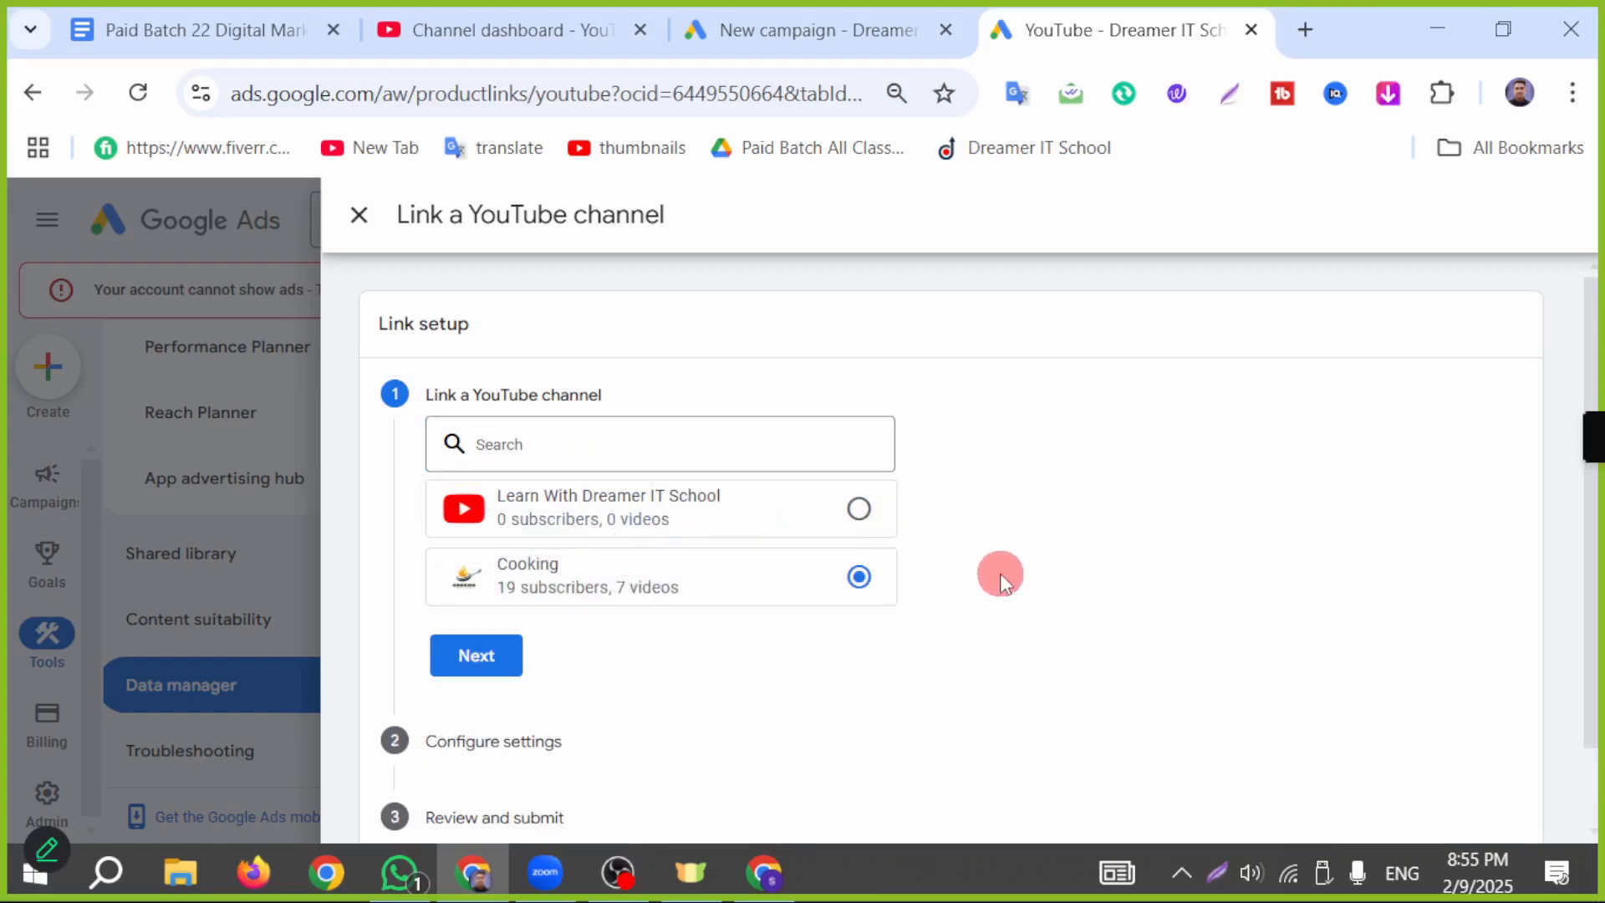
# Step: Proceed to the link's configuration settings, and copy the channel owner's e-mail address from the Google account in the other Chrome profile
pyautogui.scroll(-1, 1000, 574)
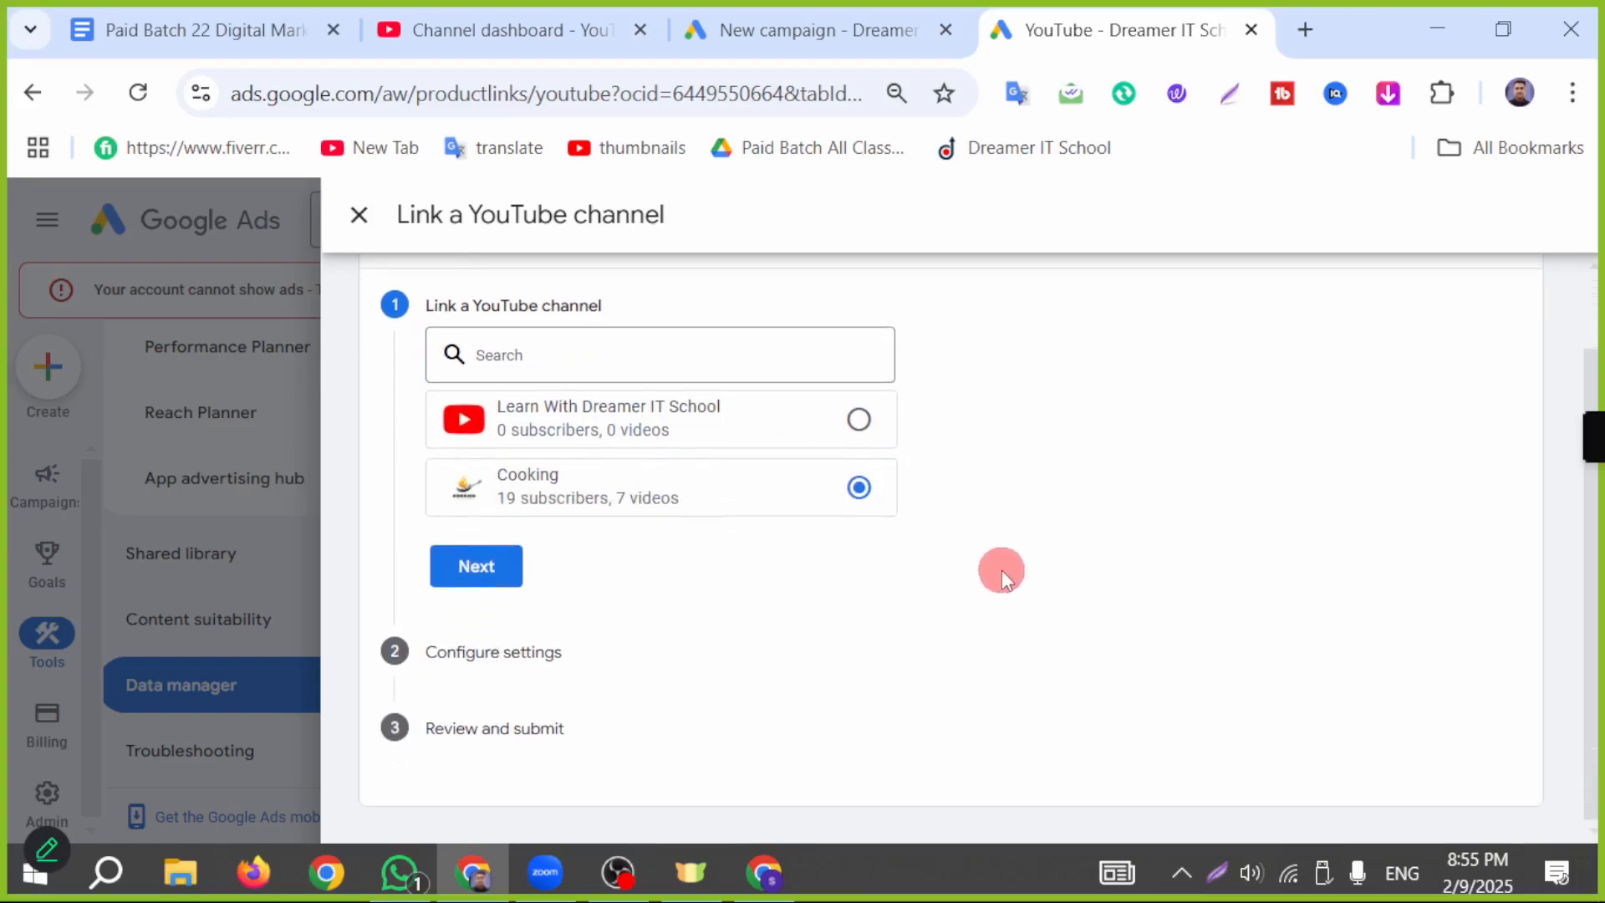
pyautogui.click(470, 573)
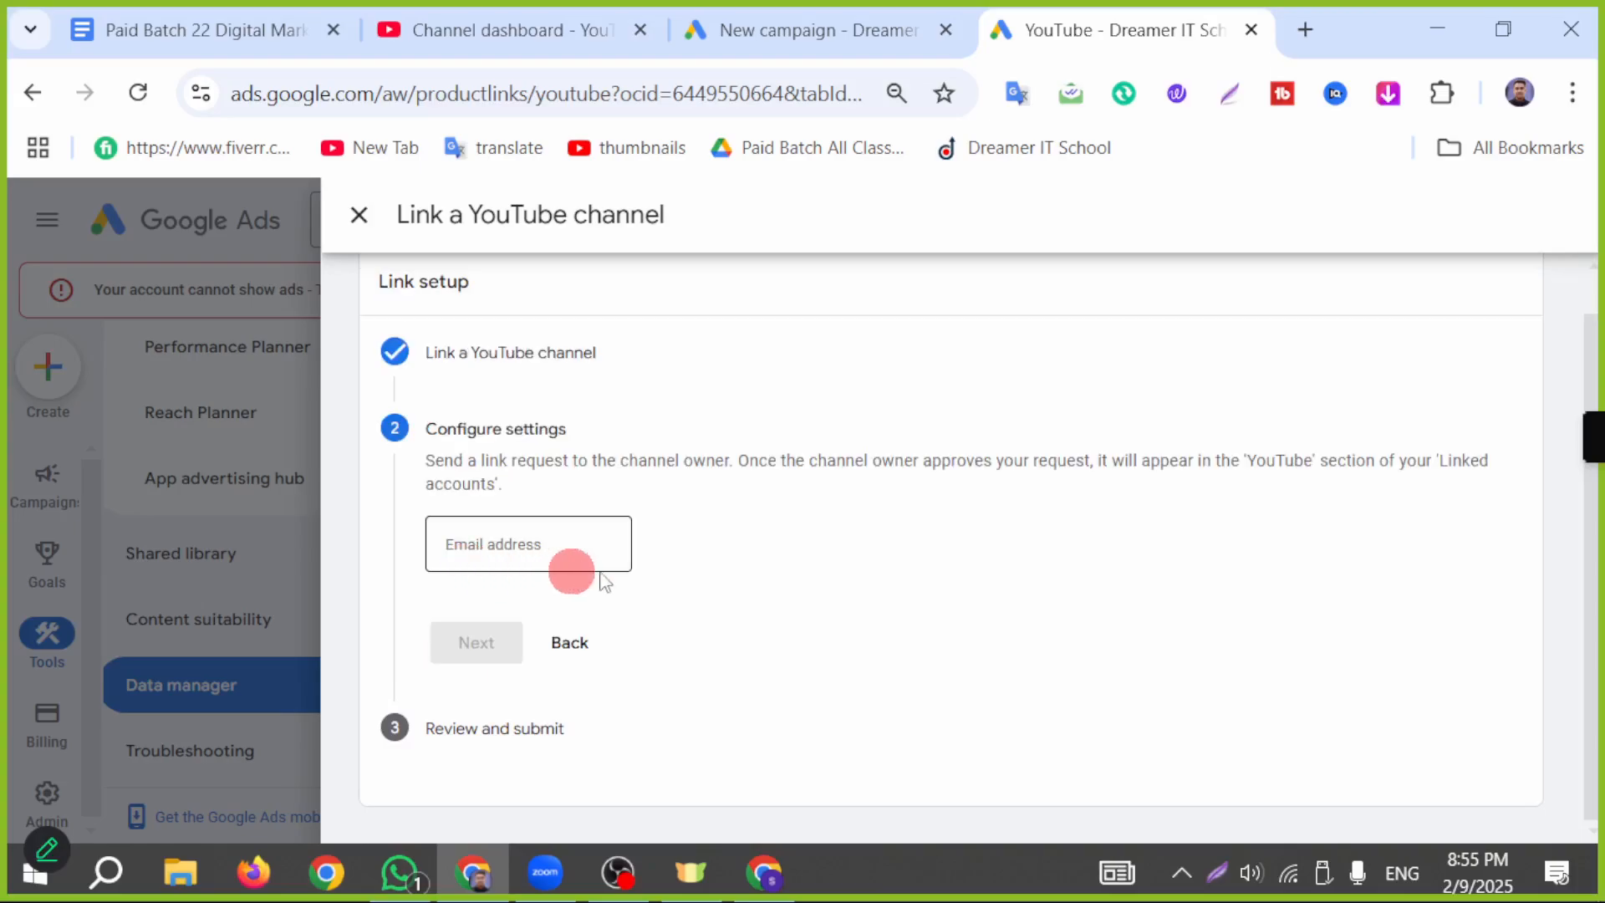
pyautogui.click(558, 545)
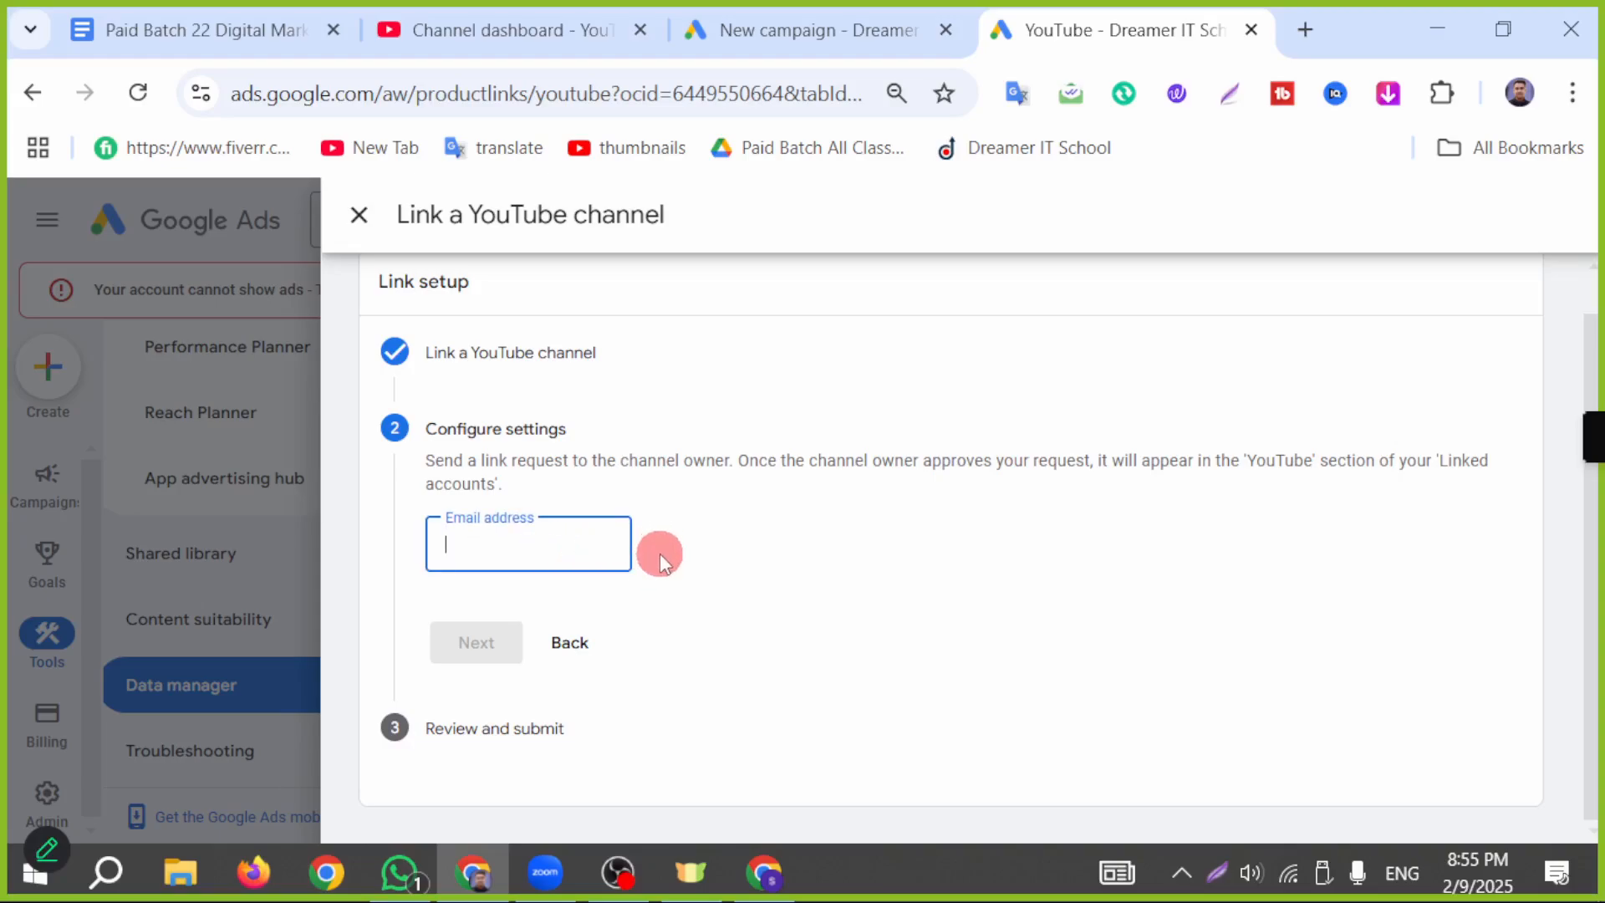
pyautogui.click(762, 871)
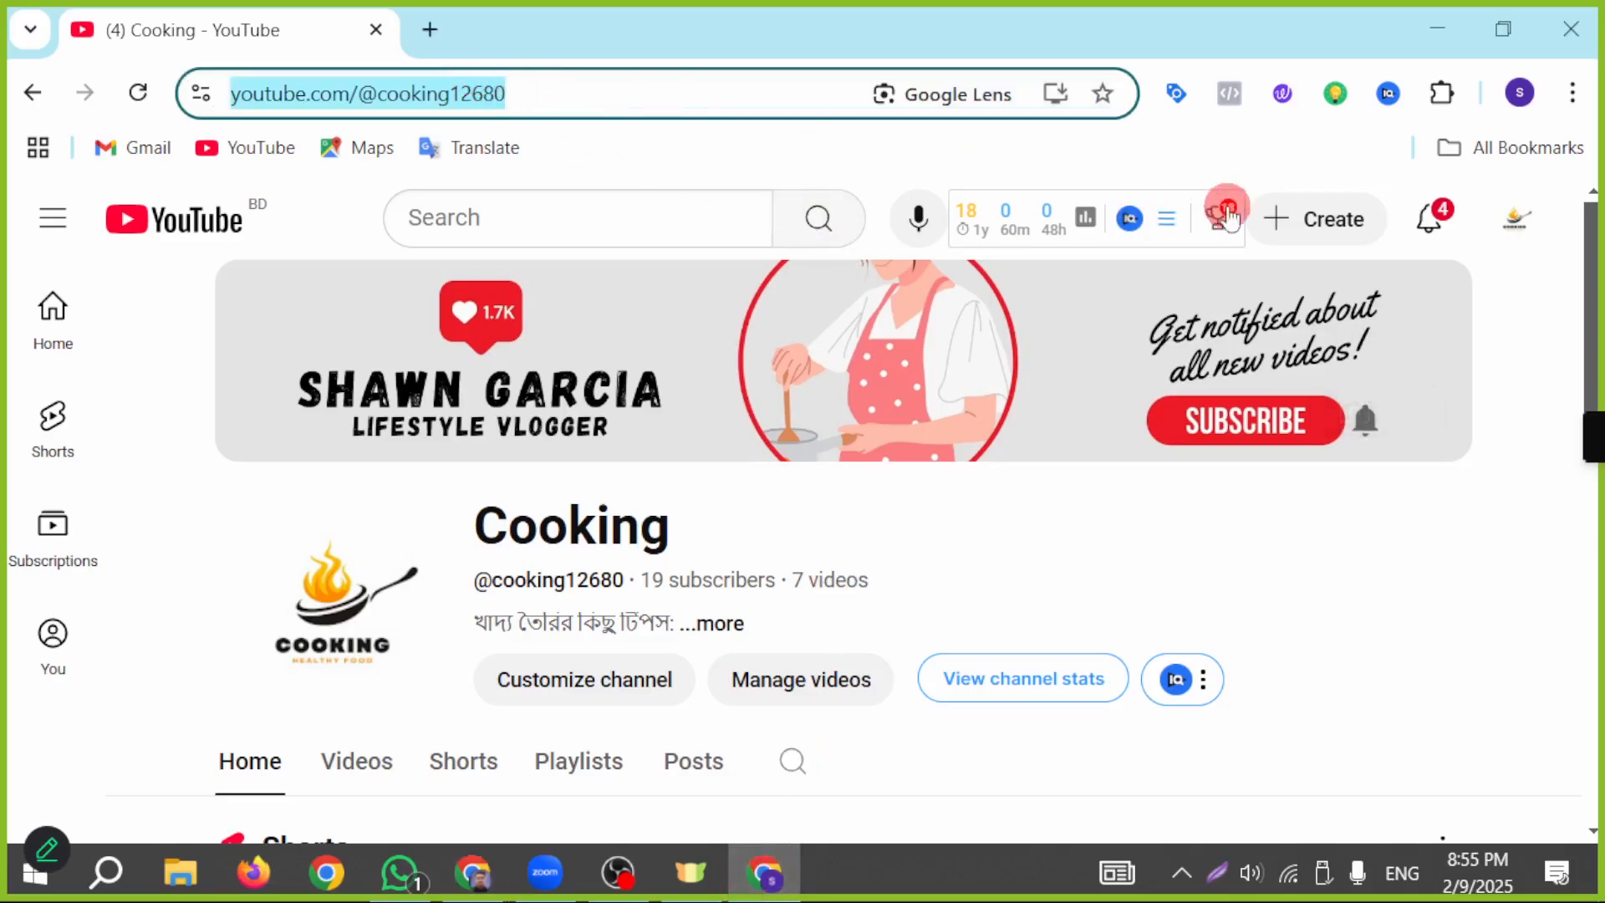
pyautogui.click(422, 41)
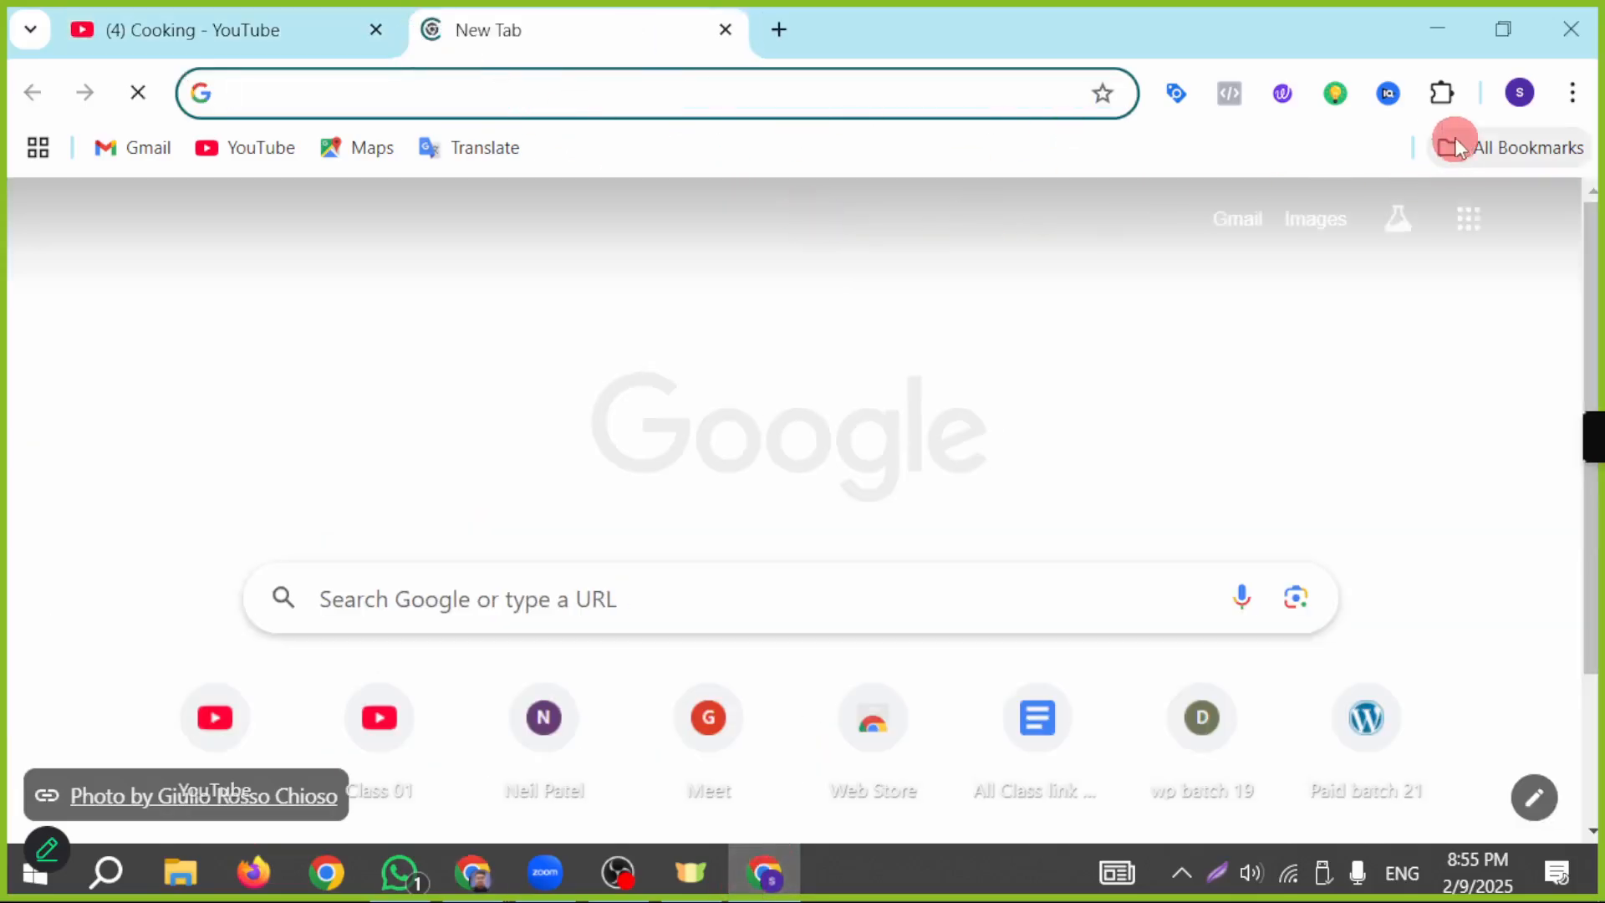
pyautogui.click(1464, 227)
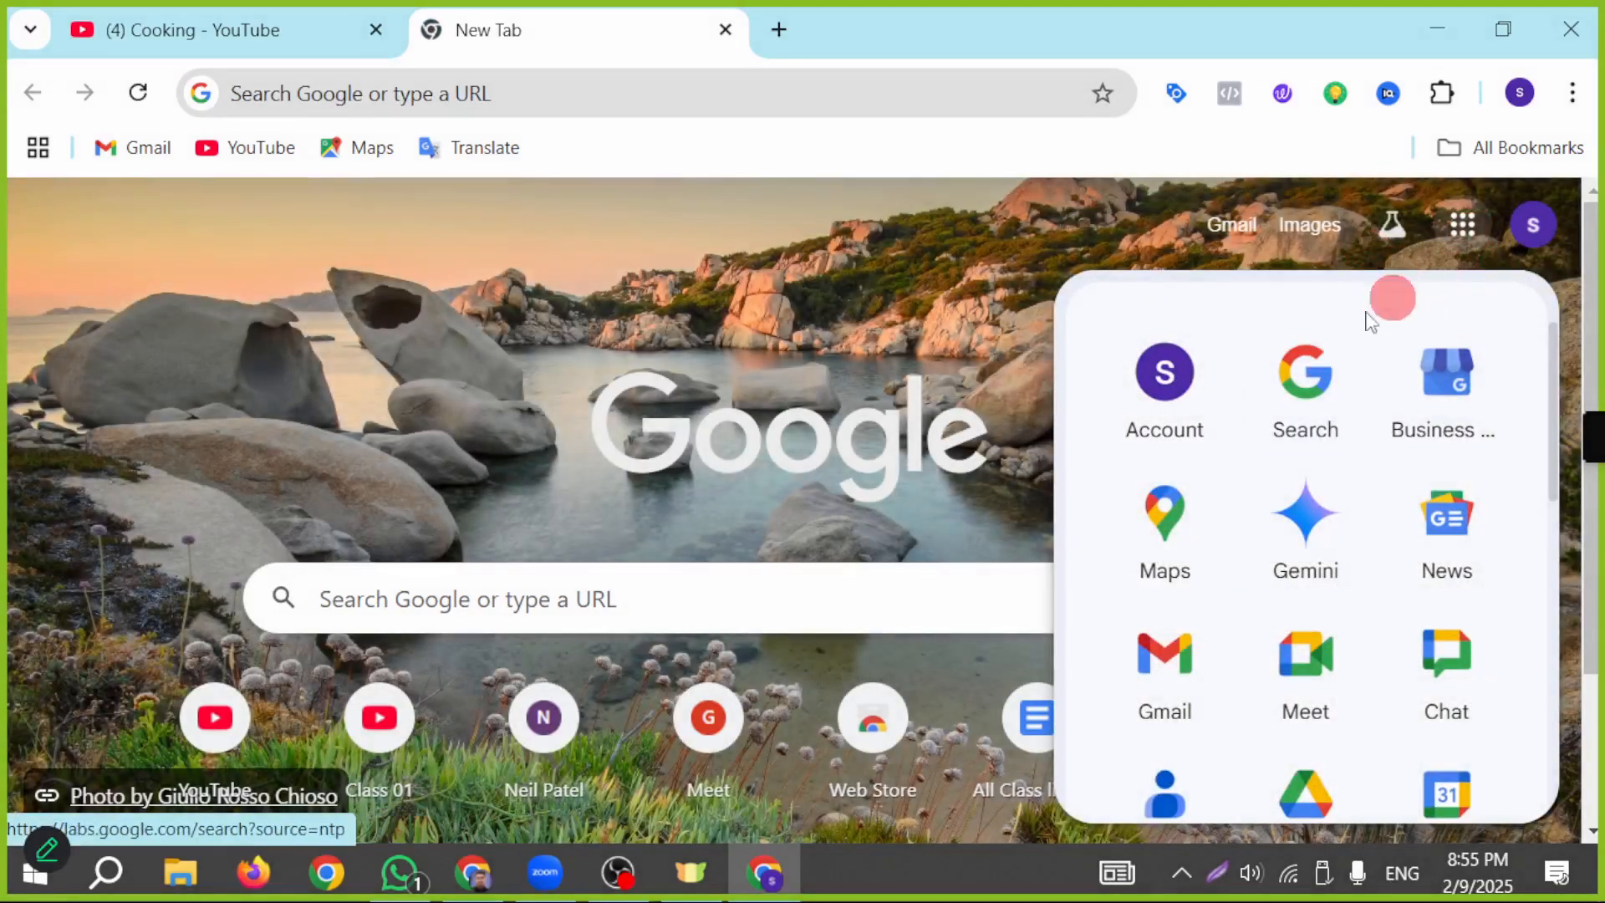
pyautogui.click(1533, 224)
pyautogui.moveTo(1151, 314); pyautogui.dragTo(1375, 323)
pyautogui.hotkey('ctrl', 'c')
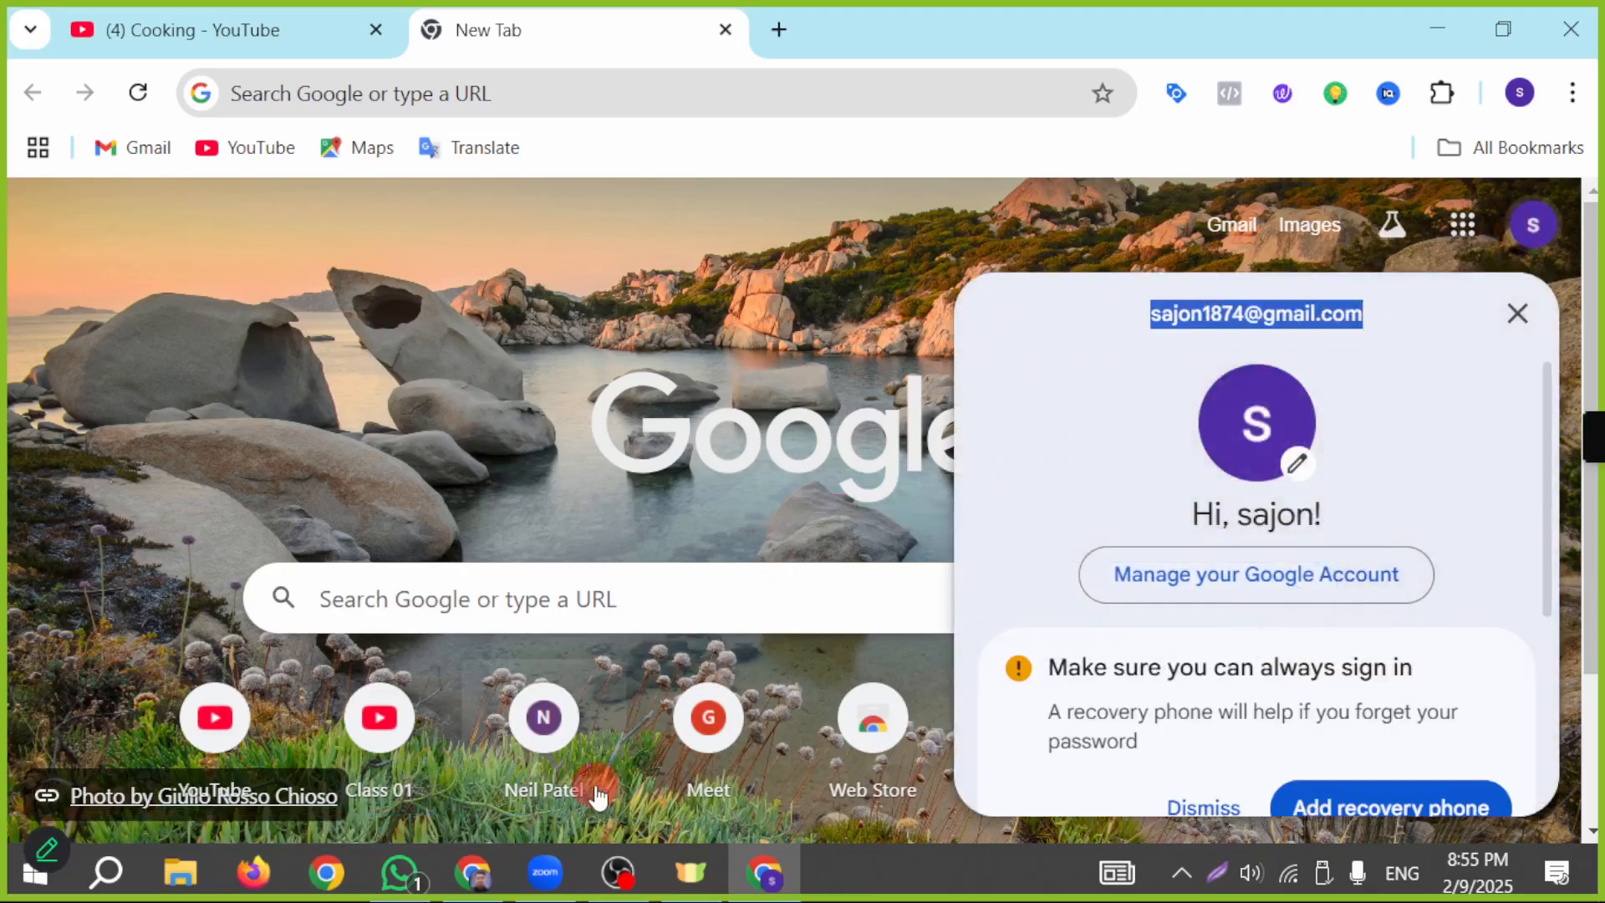
# Step: Enter the channel owner's e-mail address in Google Ads and submit the link request for the Cooking channel
pyautogui.click(473, 869)
pyautogui.hotkey('ctrl', 'v')
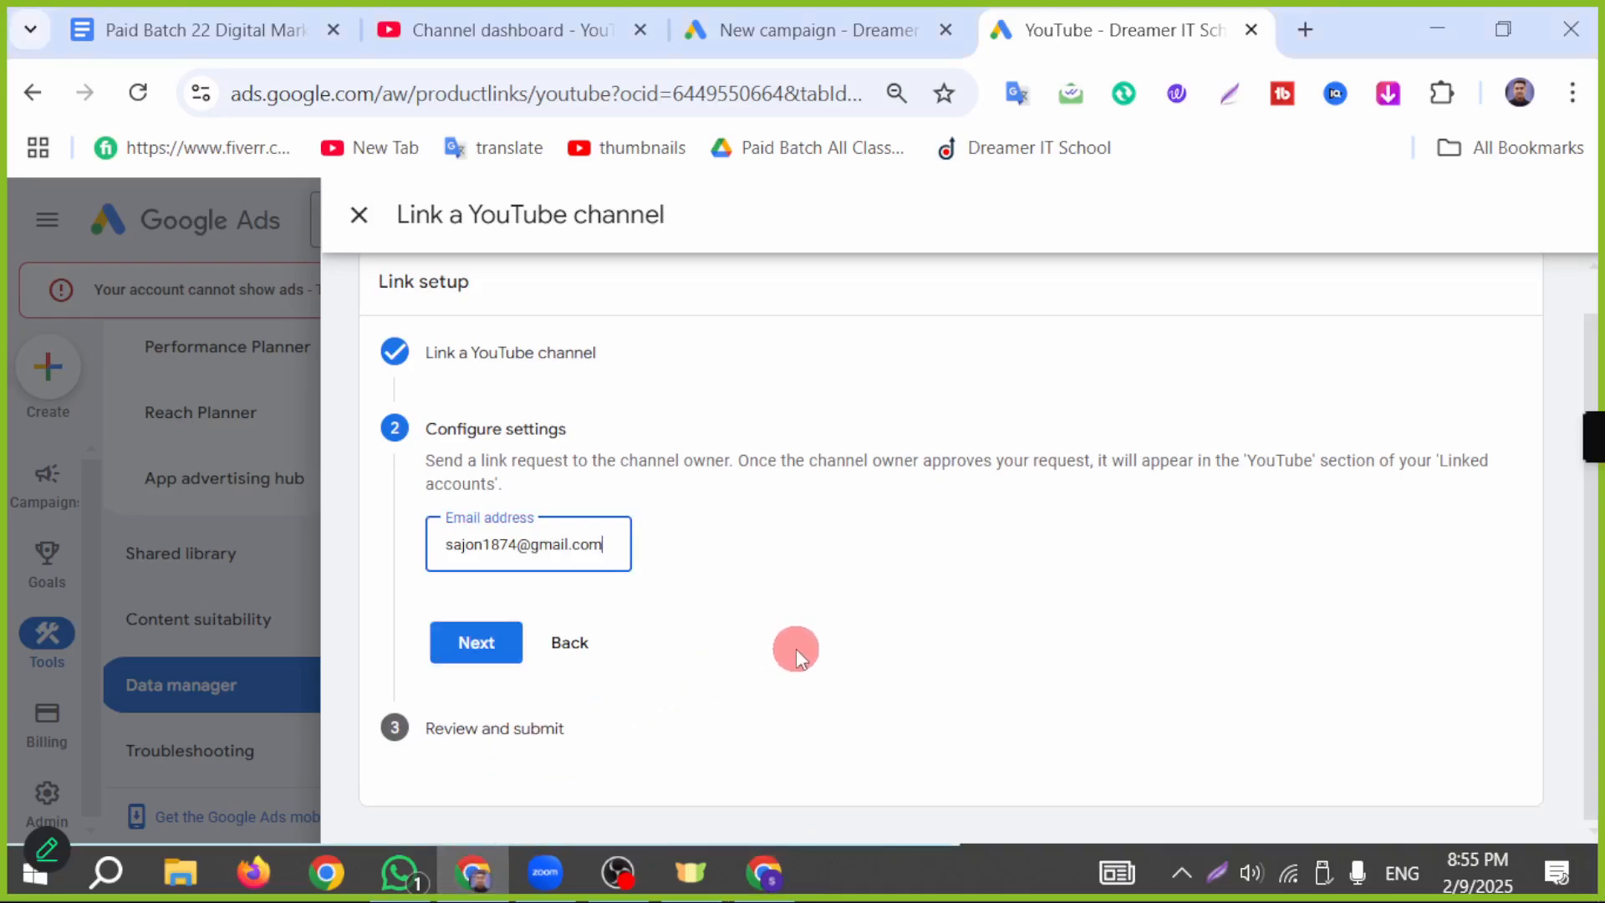
pyautogui.click(489, 654)
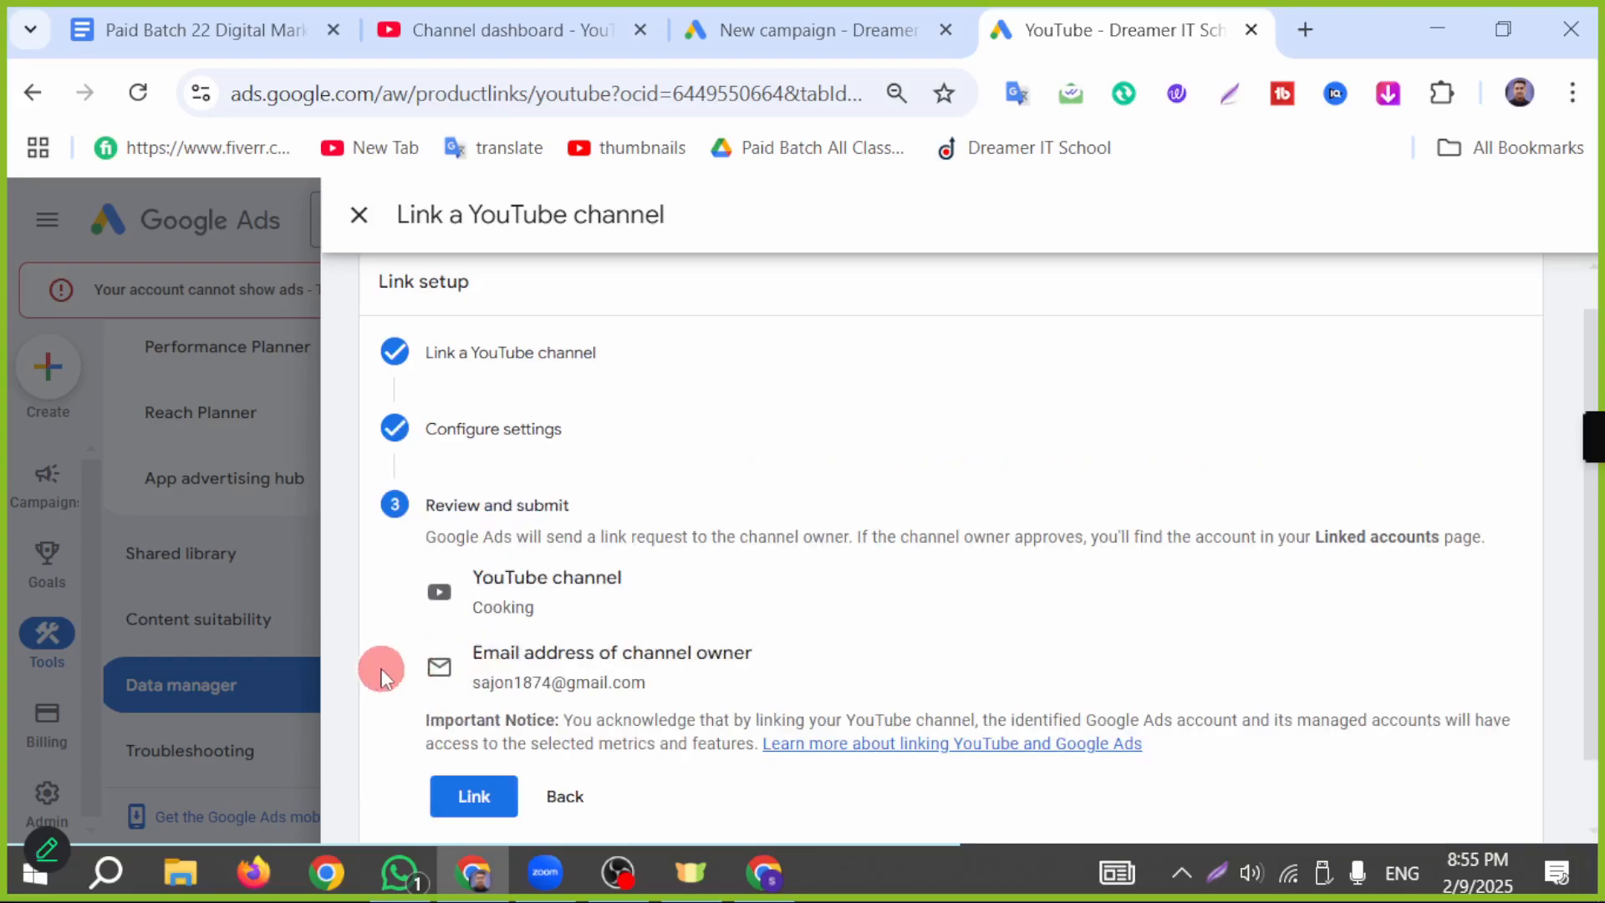
pyautogui.scroll(-1, 701, 575)
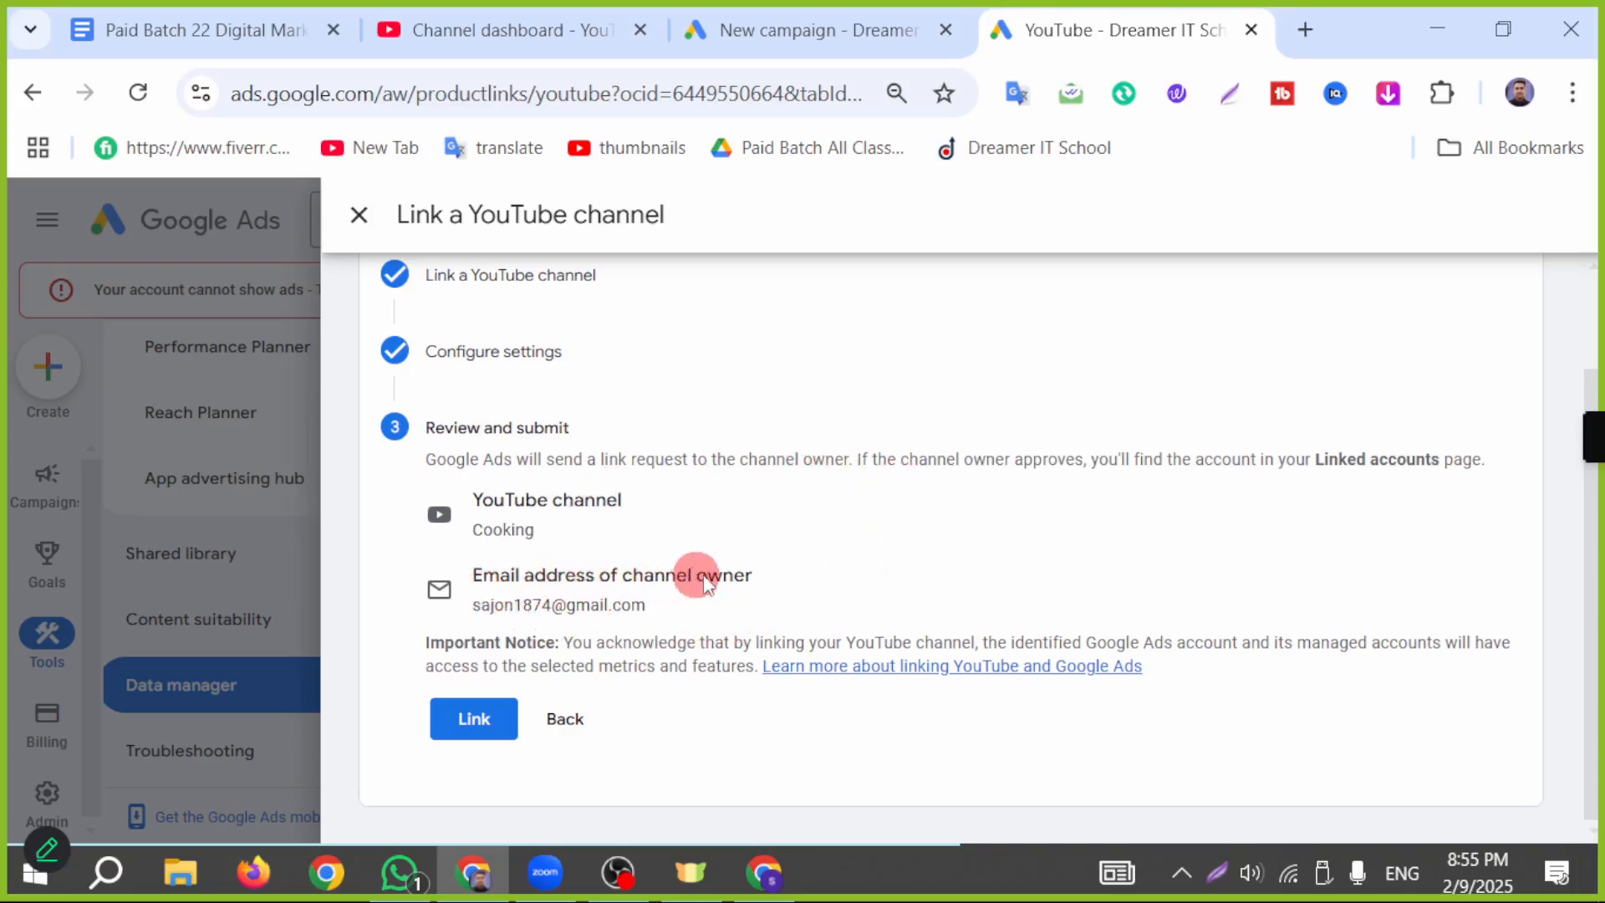
pyautogui.click(468, 717)
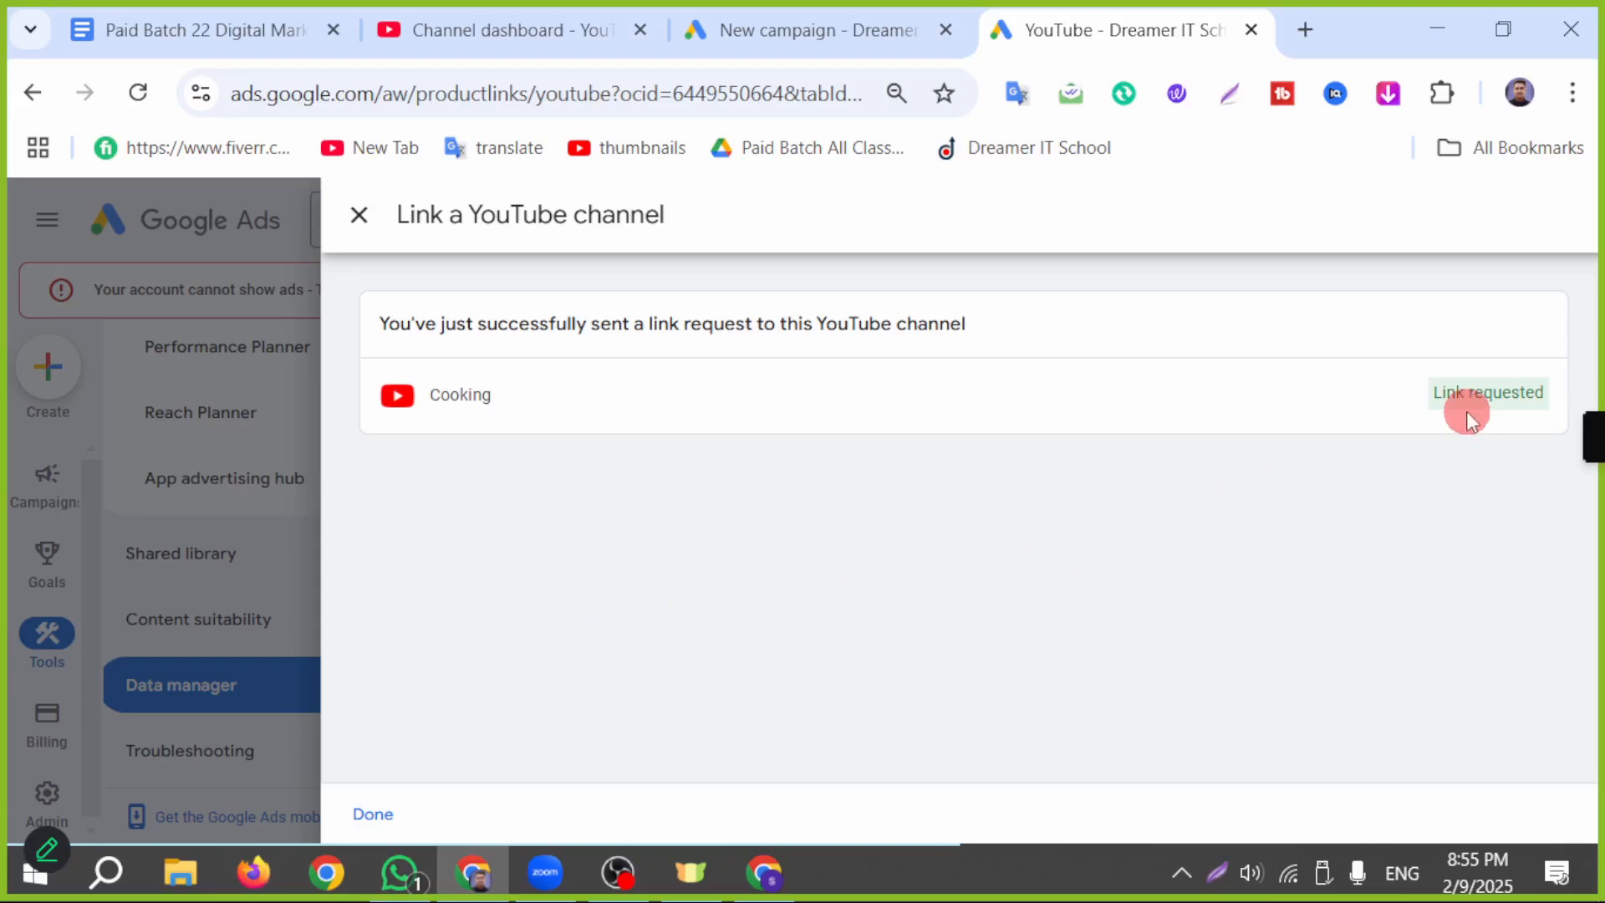
# Step: Point an arrow at the Cooking channel's link request status on a new screen capture, and close the capture
pyautogui.click(1216, 873)
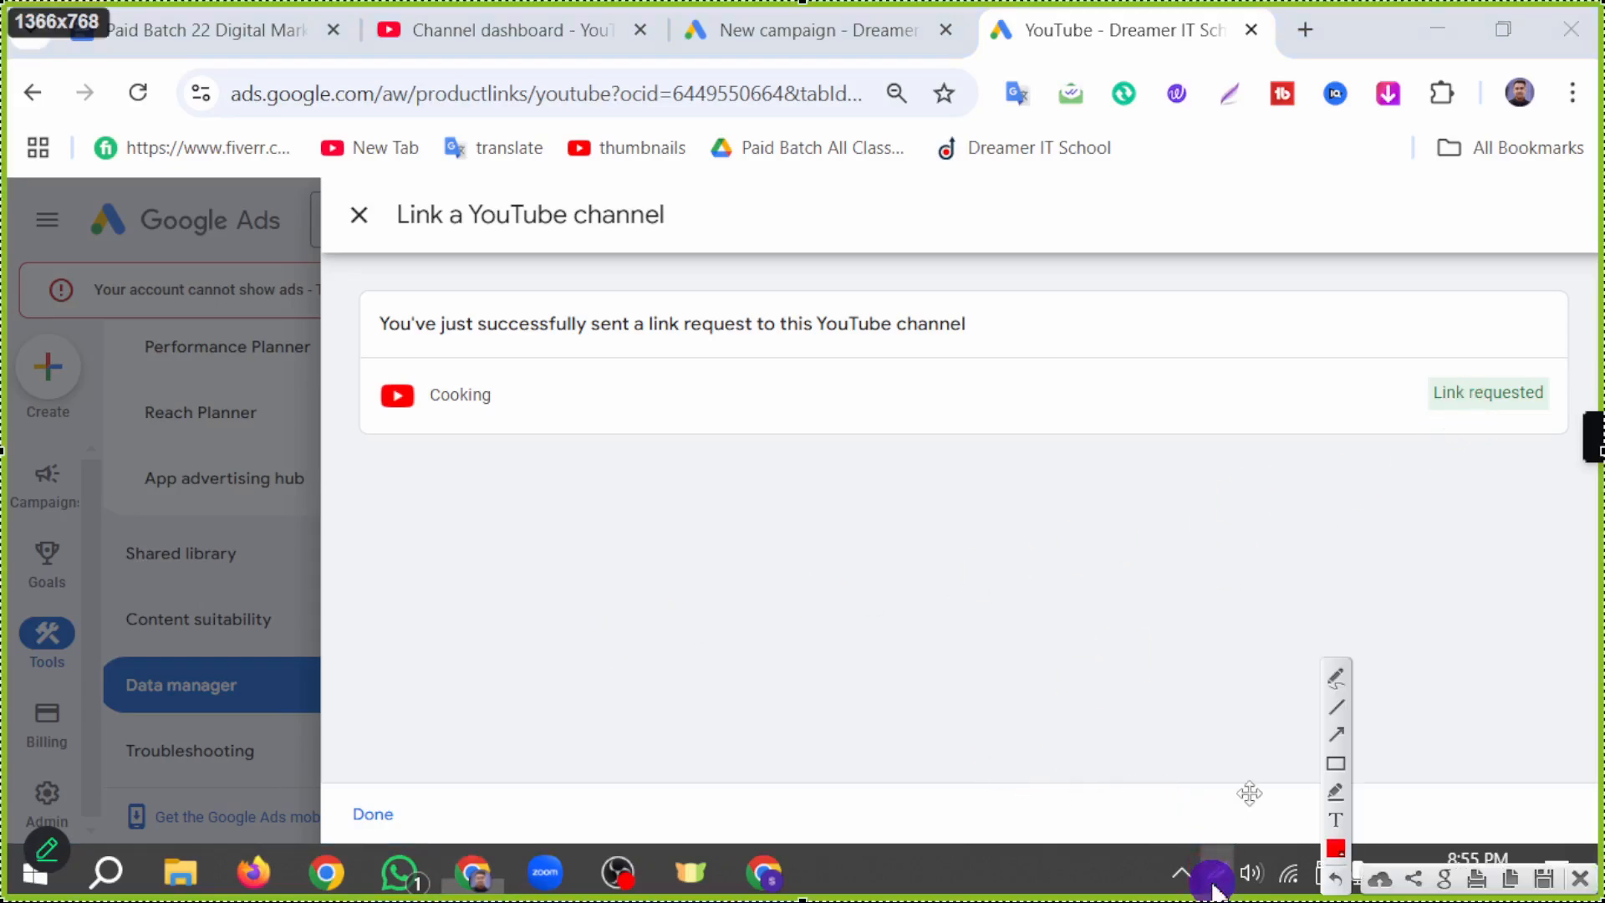
pyautogui.moveTo(1023, 803); pyautogui.dragTo(1437, 423)
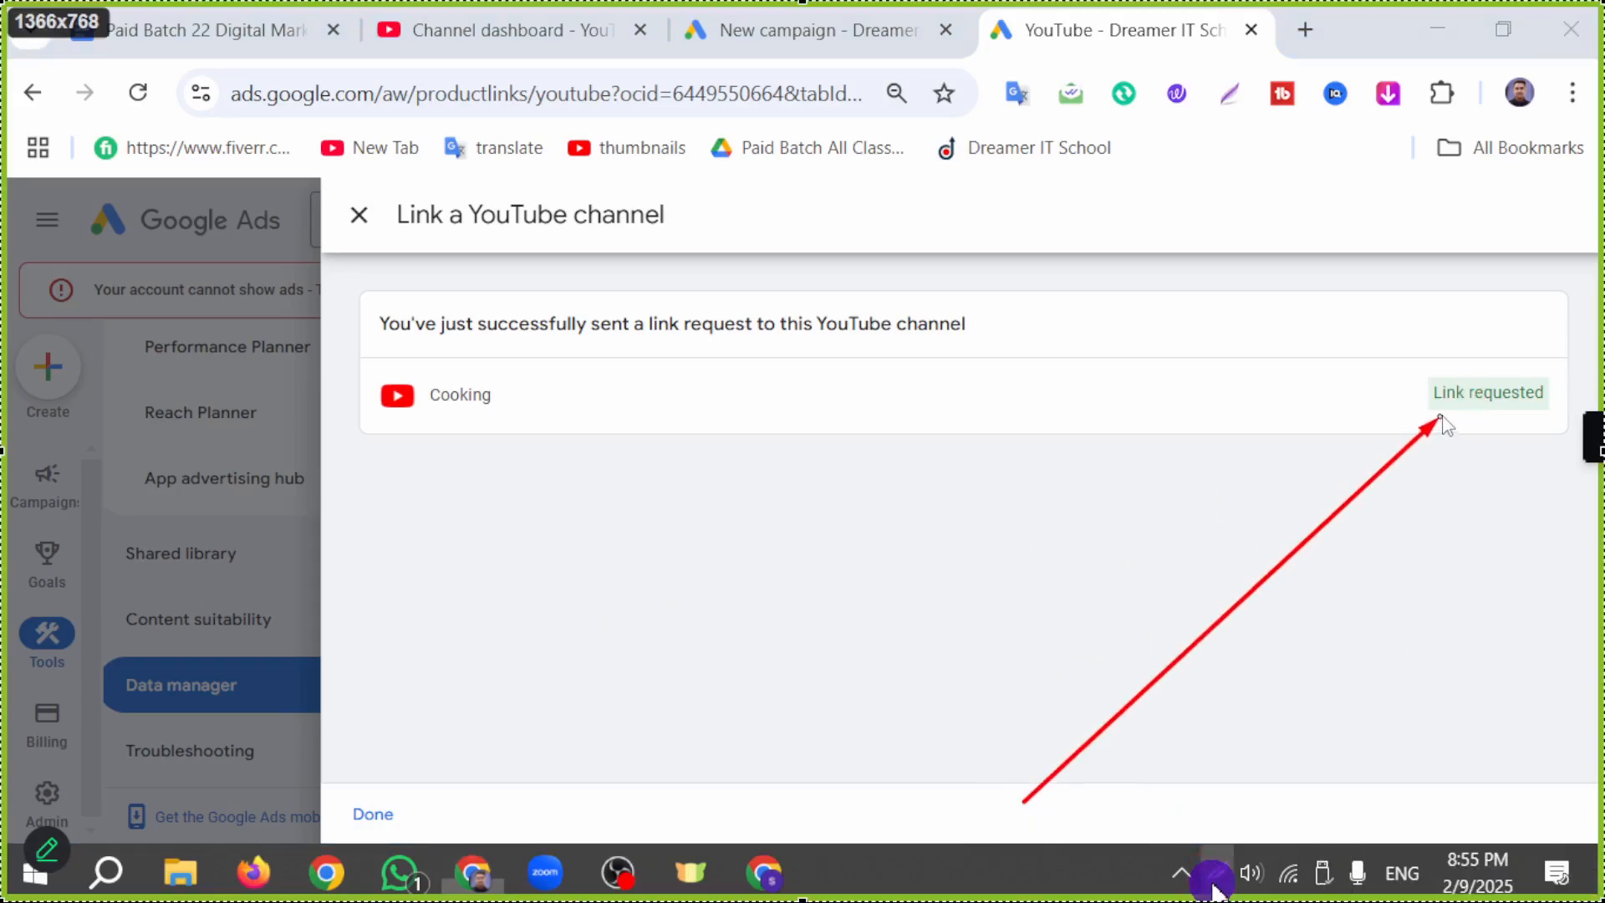
pyautogui.click(1578, 880)
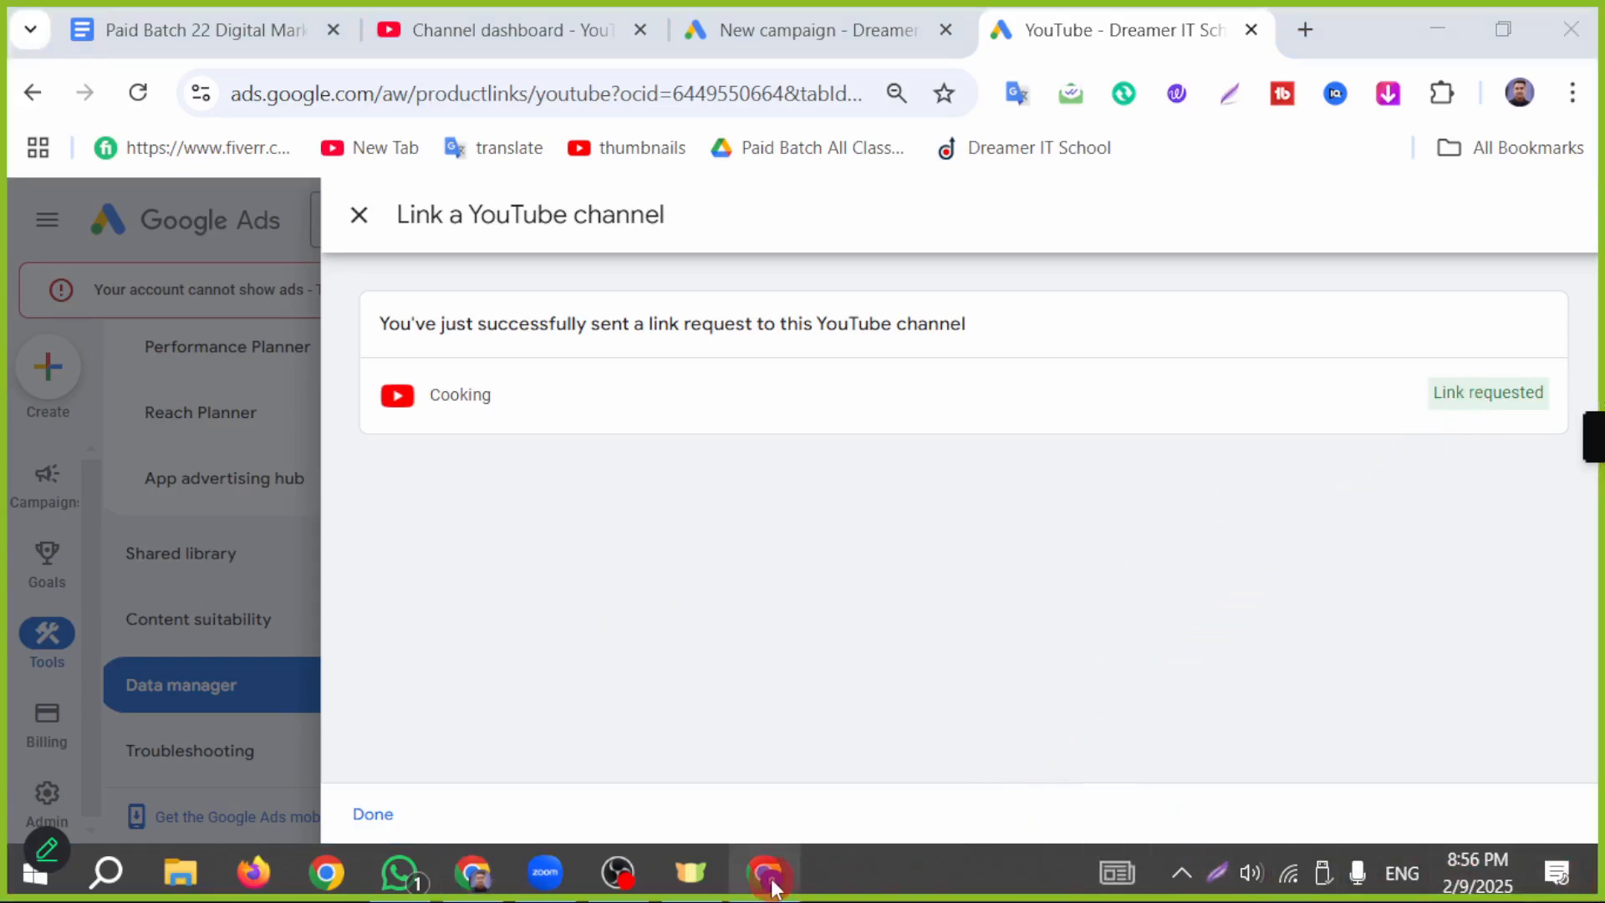
# Step: Switch to the channel owner's Chrome profile and open its Gmail inbox
pyautogui.click(763, 872)
pyautogui.click(1220, 222)
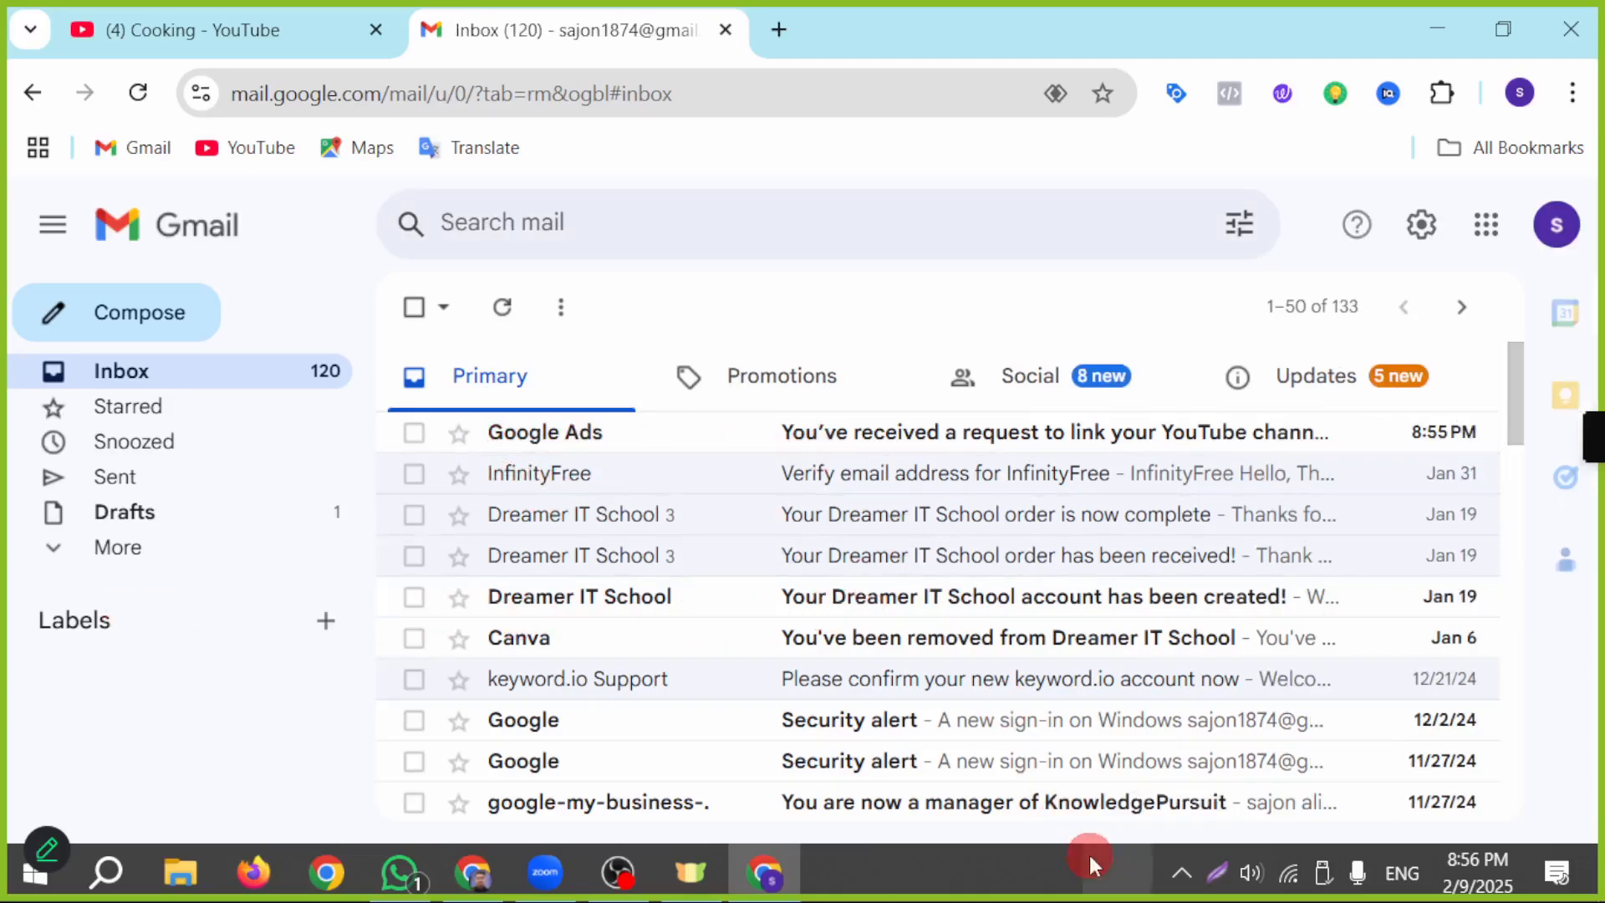
pyautogui.click(1220, 886)
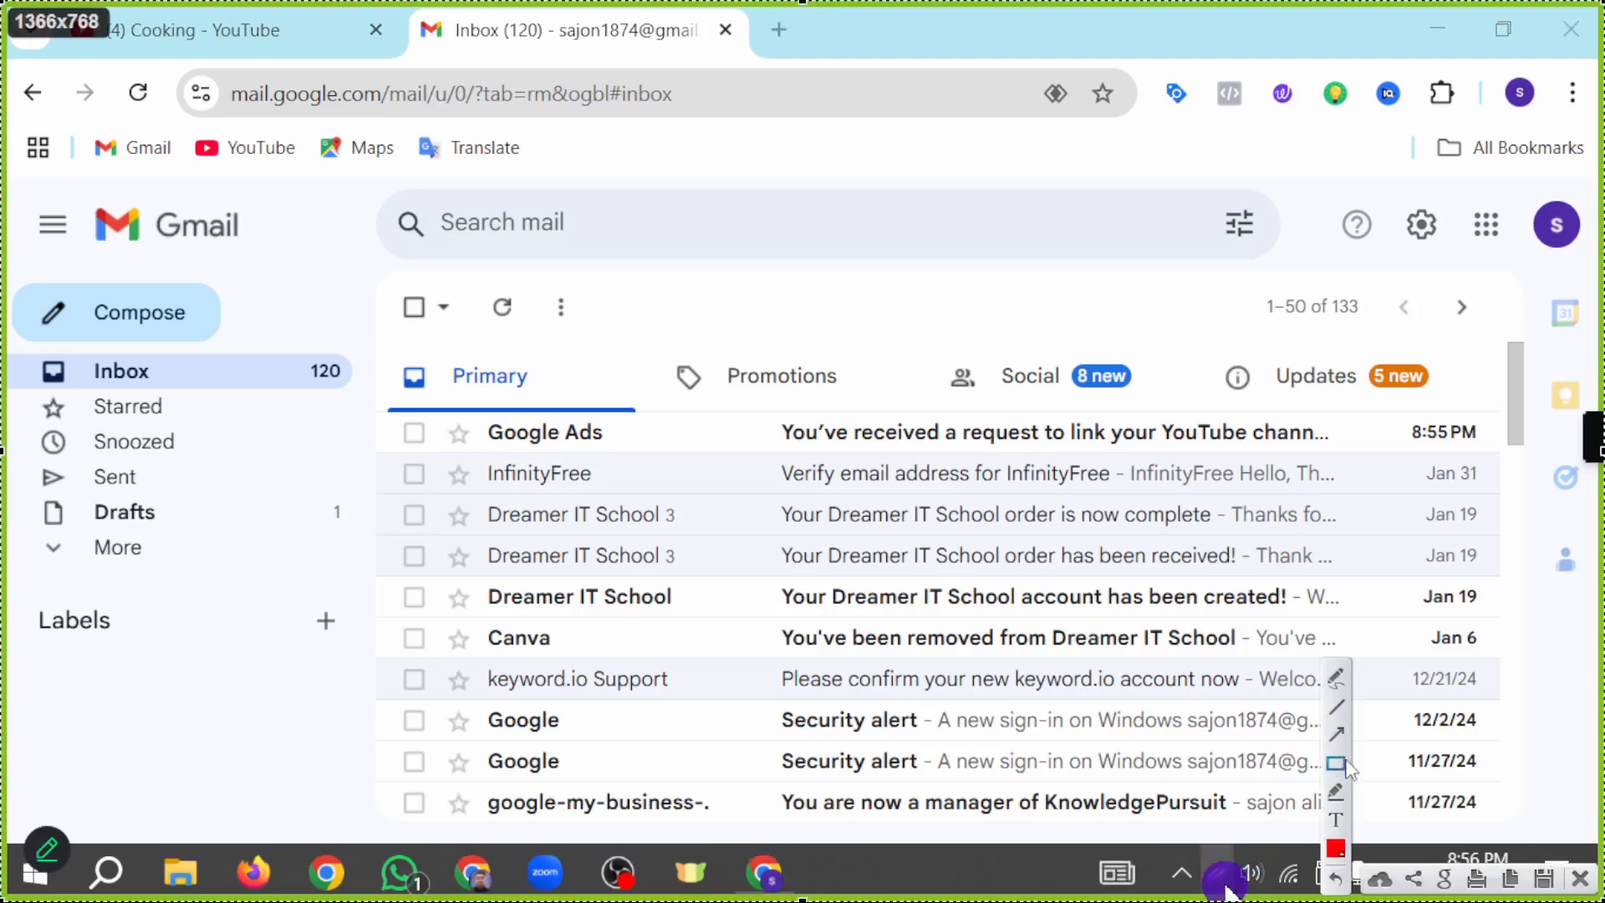
pyautogui.click(1579, 880)
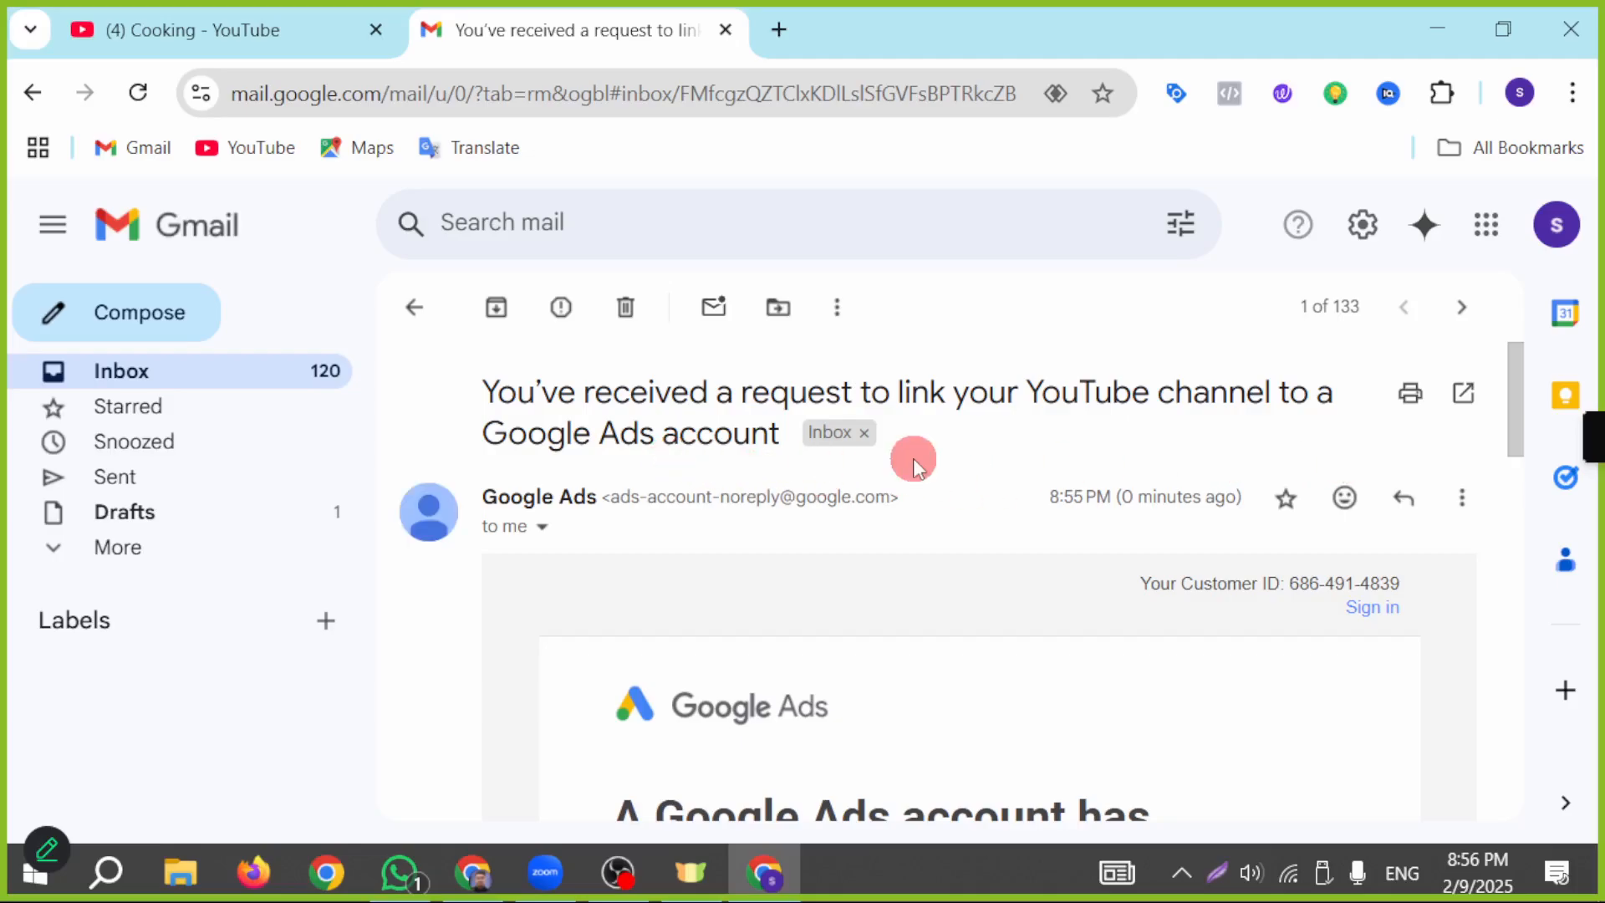
# Step: Read the Google Ads e-mail requesting a YouTube channel link and open the link request for review
pyautogui.scroll(-5, 609, 602)
pyautogui.scroll(1, 660, 595)
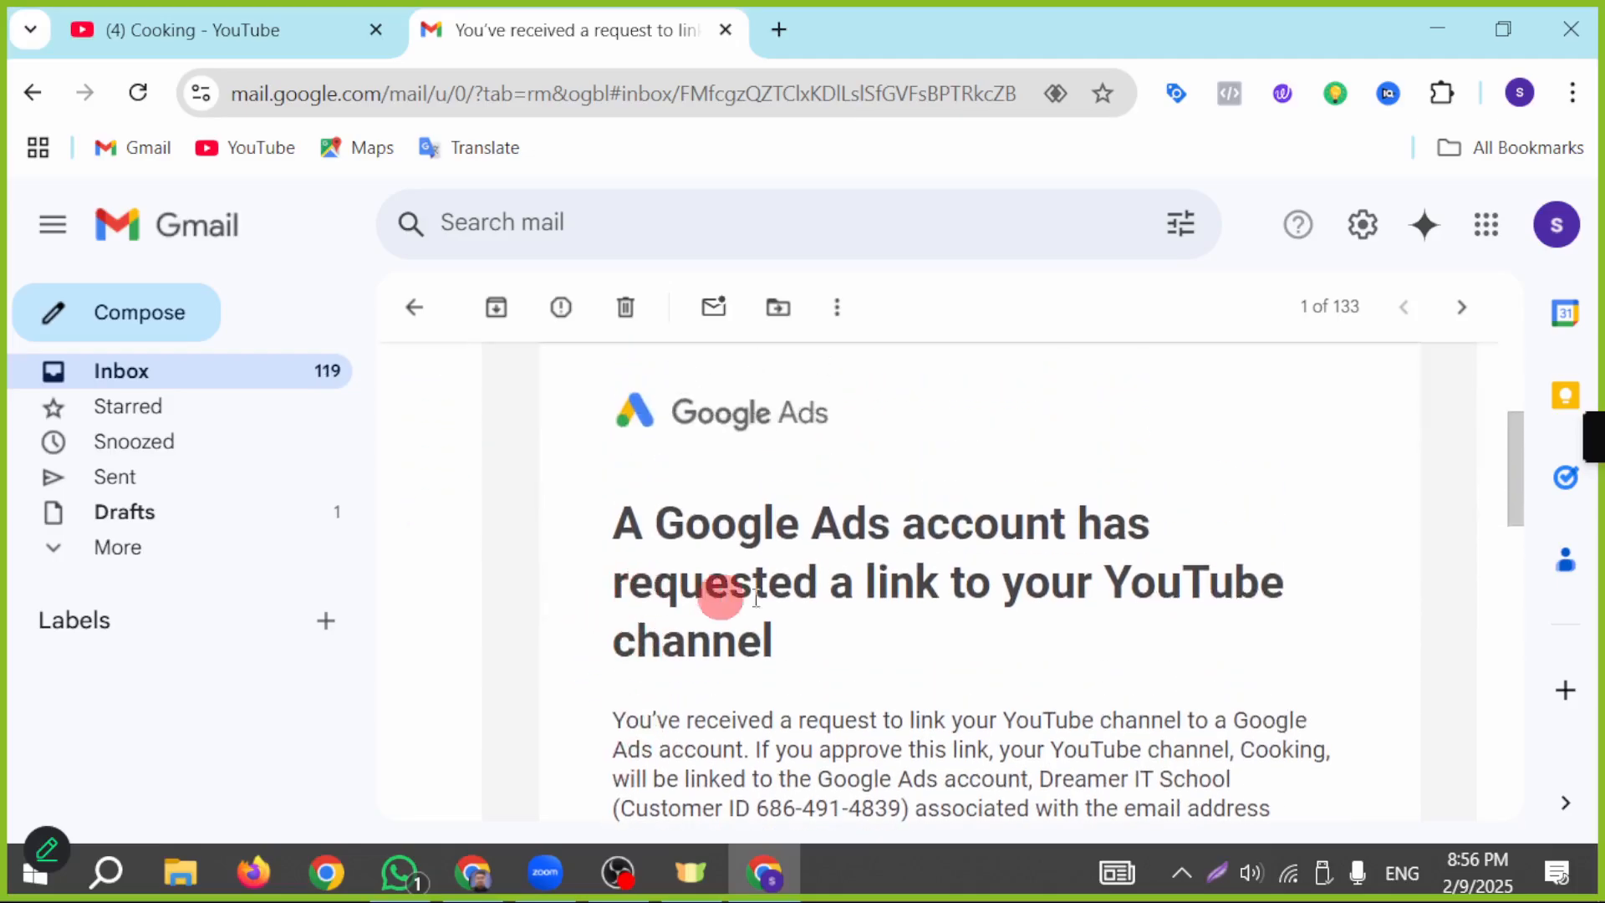
pyautogui.scroll(-1, 1061, 552)
pyautogui.scroll(-5, 1081, 548)
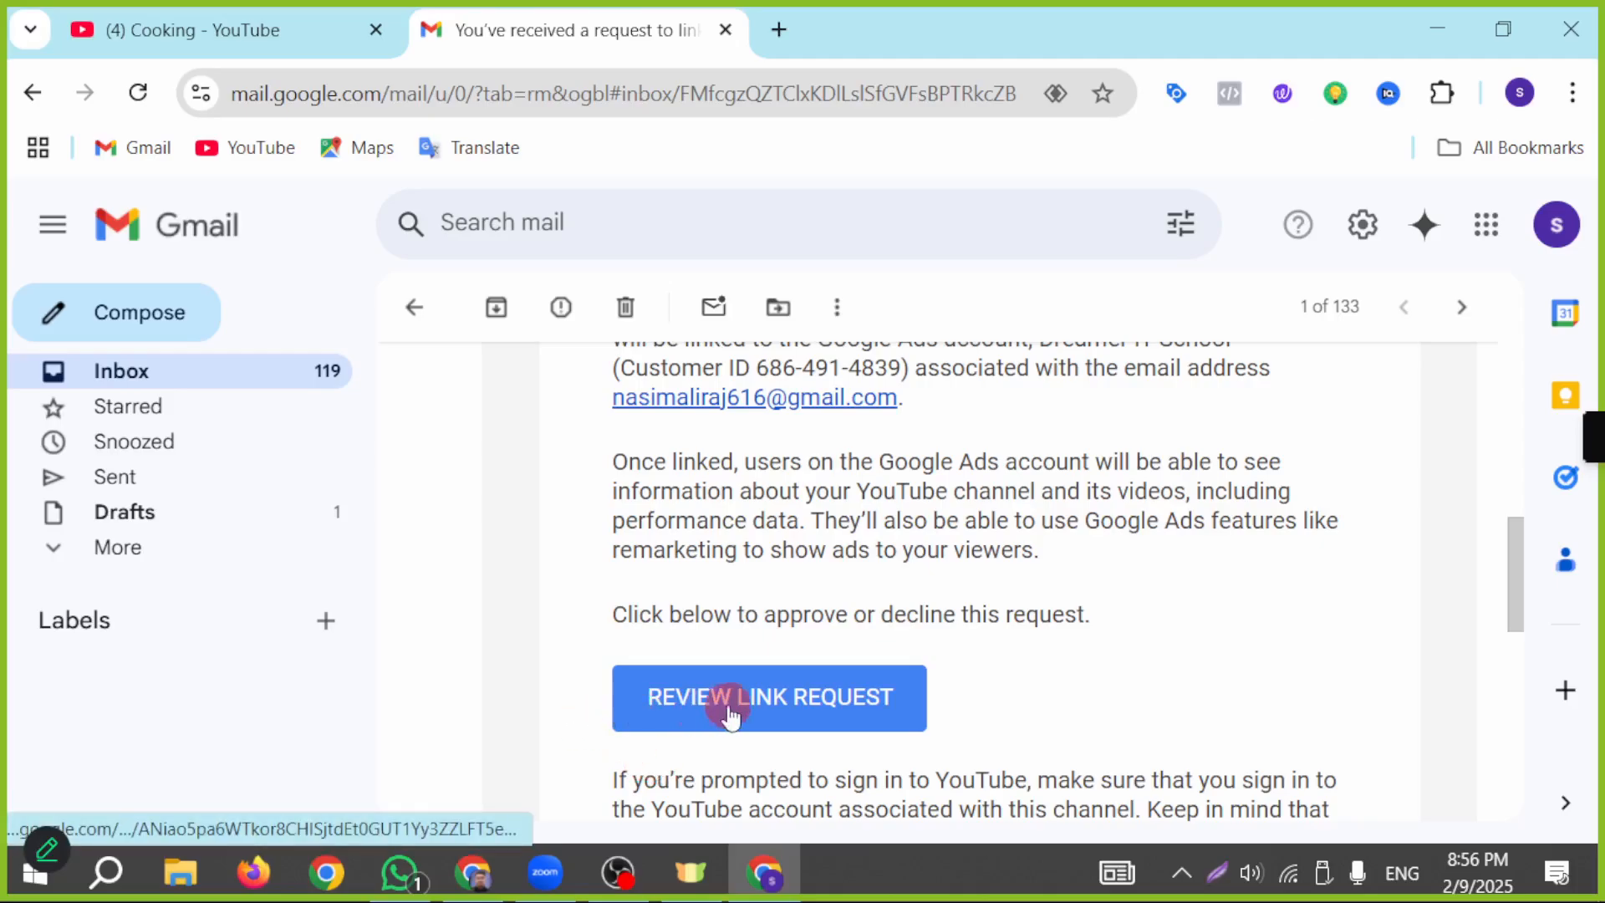
pyautogui.click(763, 698)
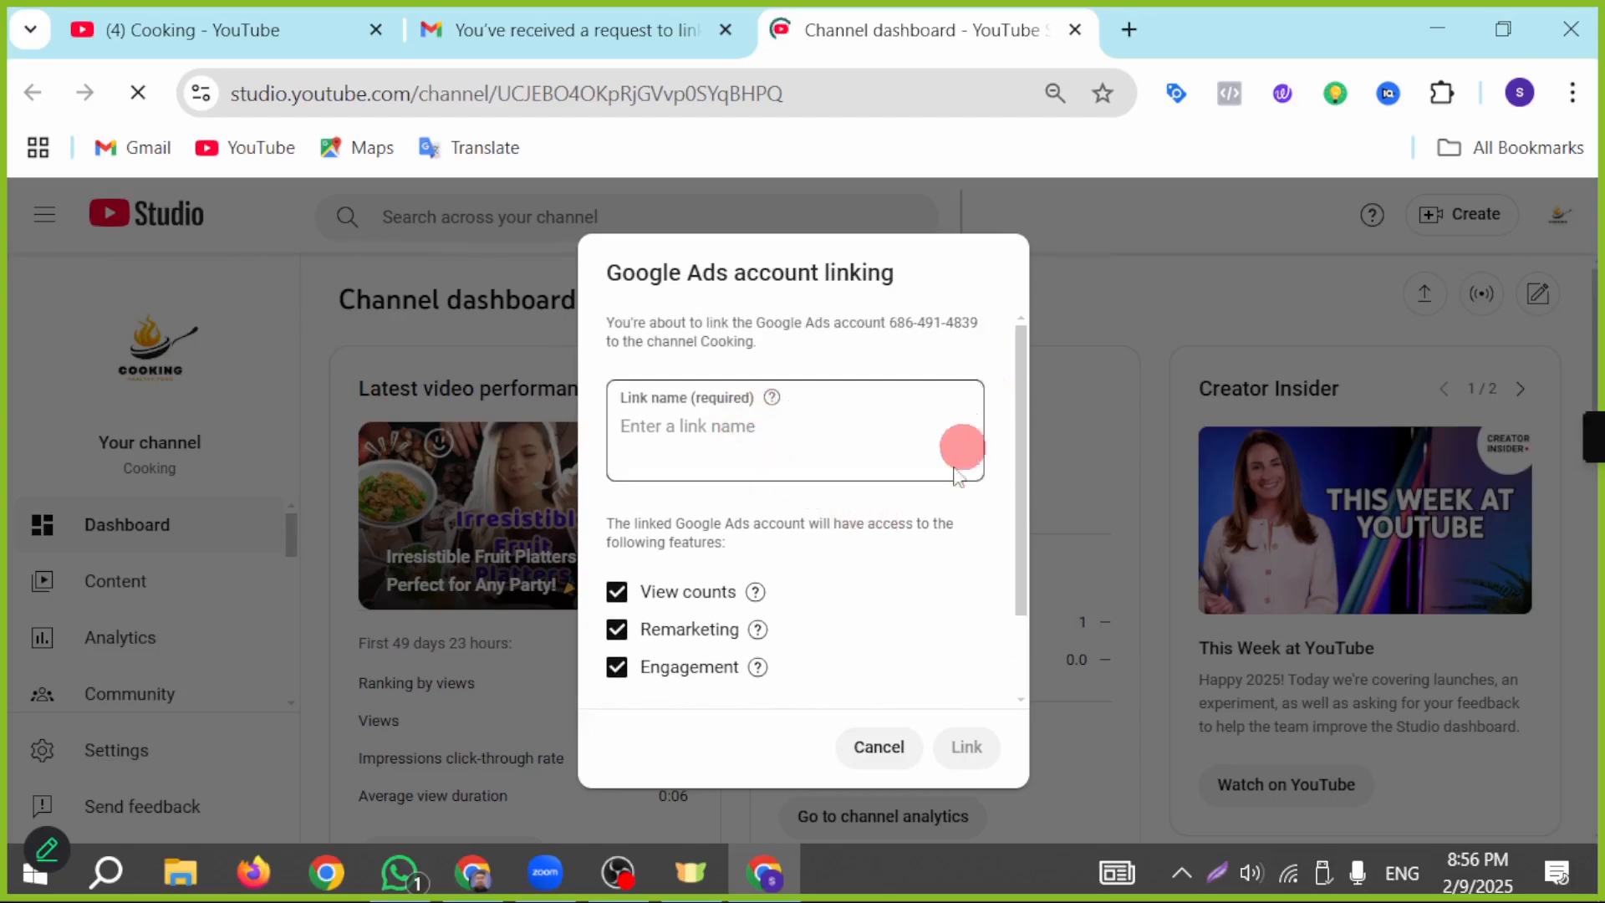
# Step: Name the account link "Google Ads Linkup", keep View counts, Remarketing and Engagement access enabled, and approve the link
pyautogui.scroll(-1, 881, 541)
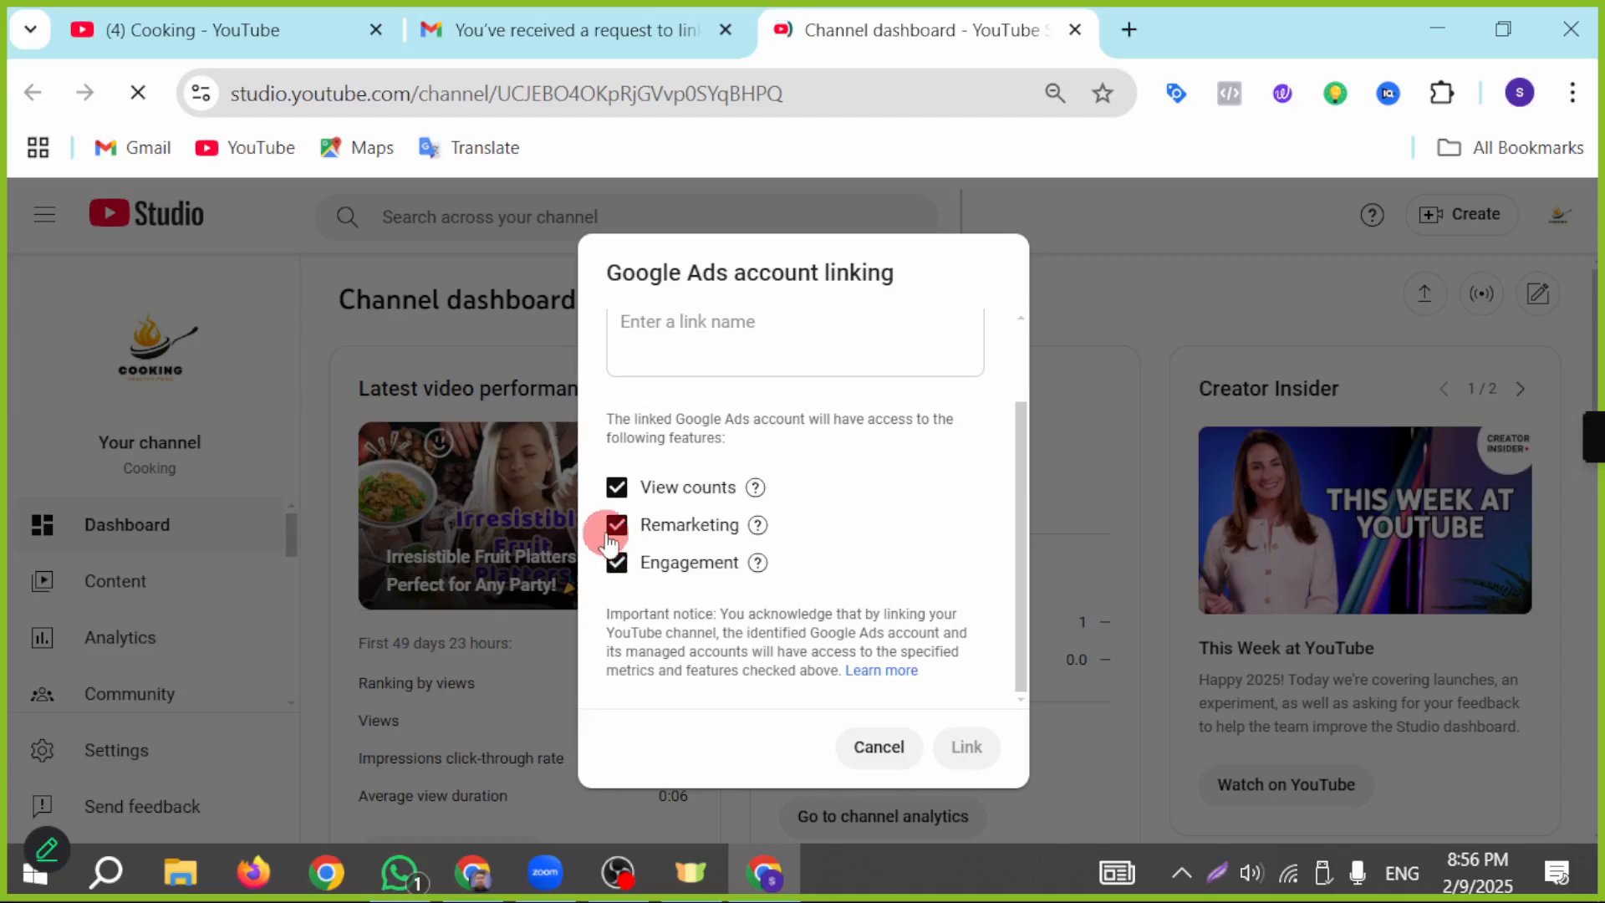
pyautogui.scroll(1, 635, 535)
pyautogui.click(829, 448)
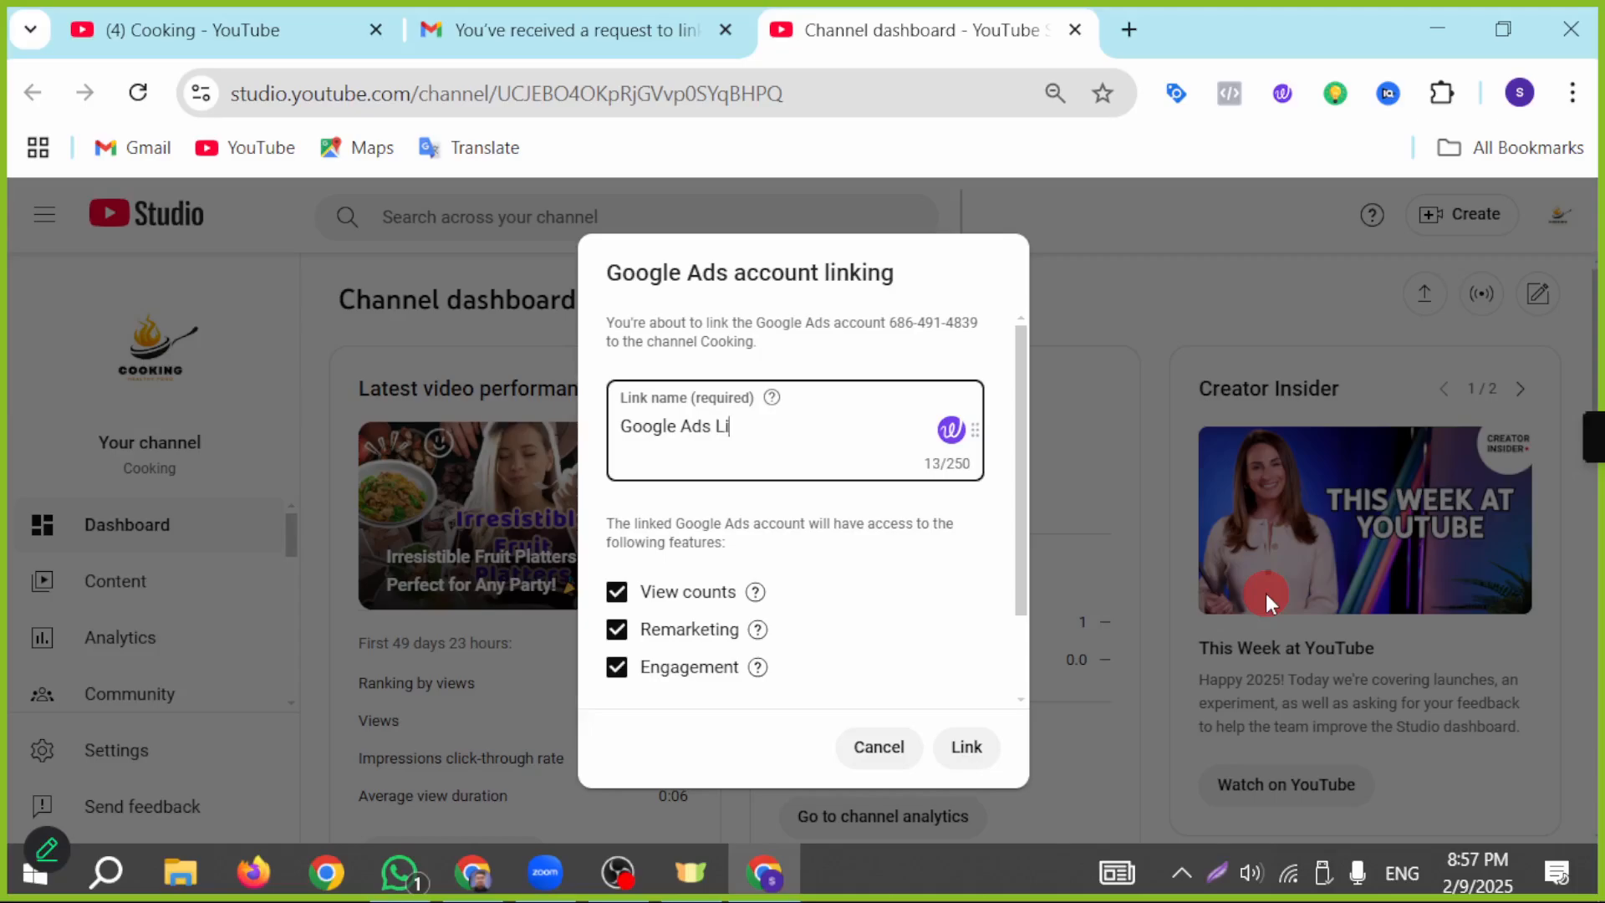
pyautogui.write('p')
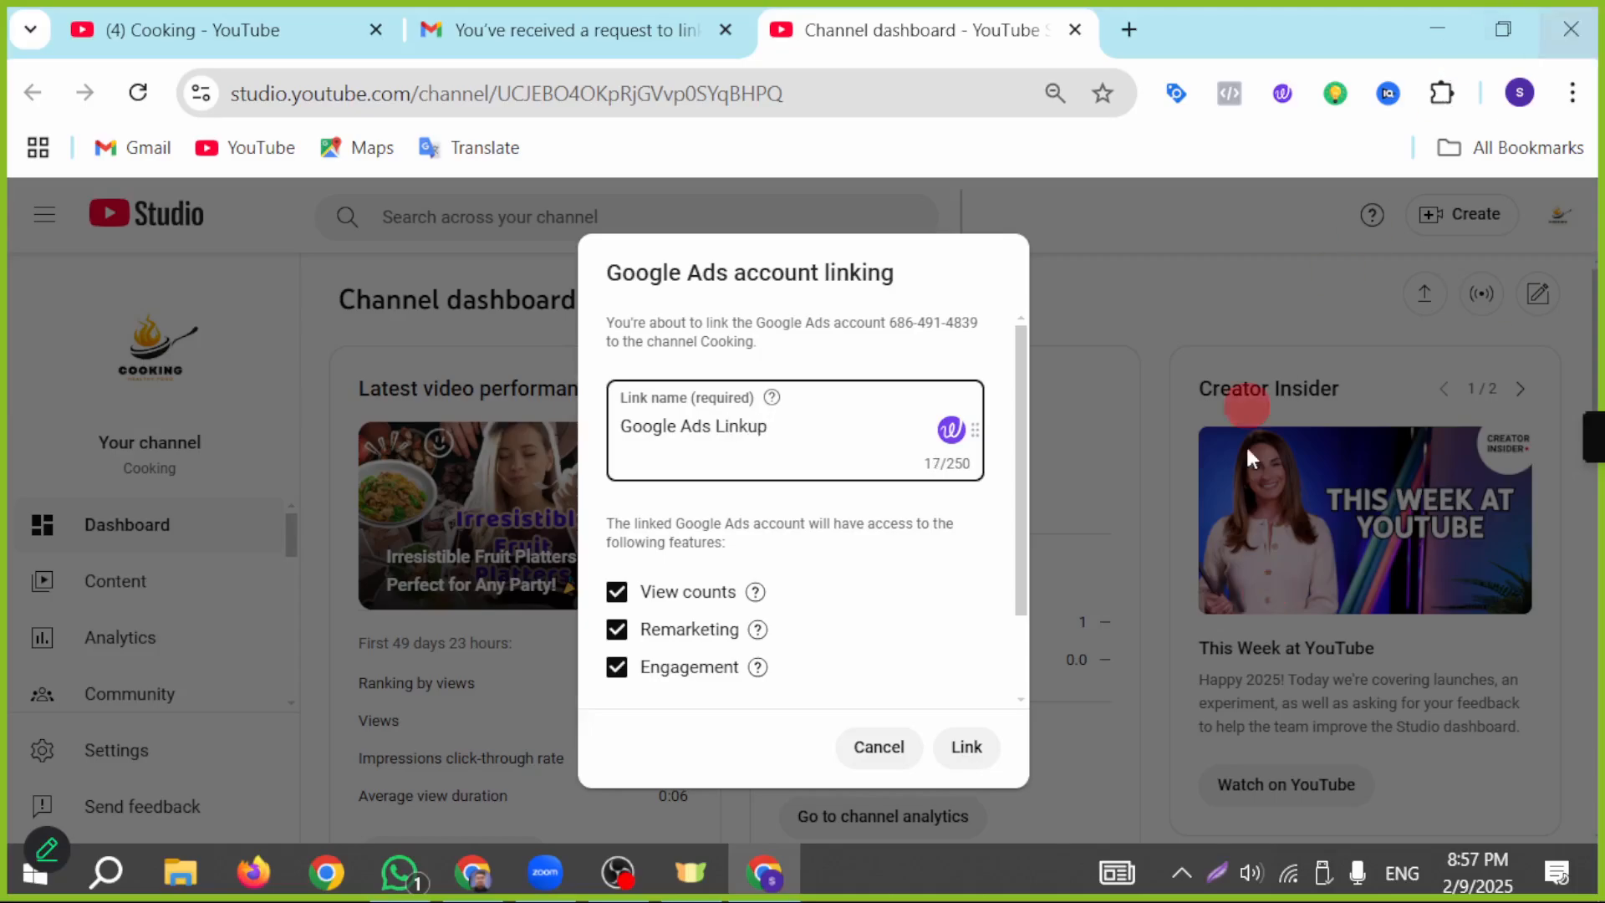
pyautogui.scroll(-2, 891, 426)
pyautogui.scroll(2, 891, 408)
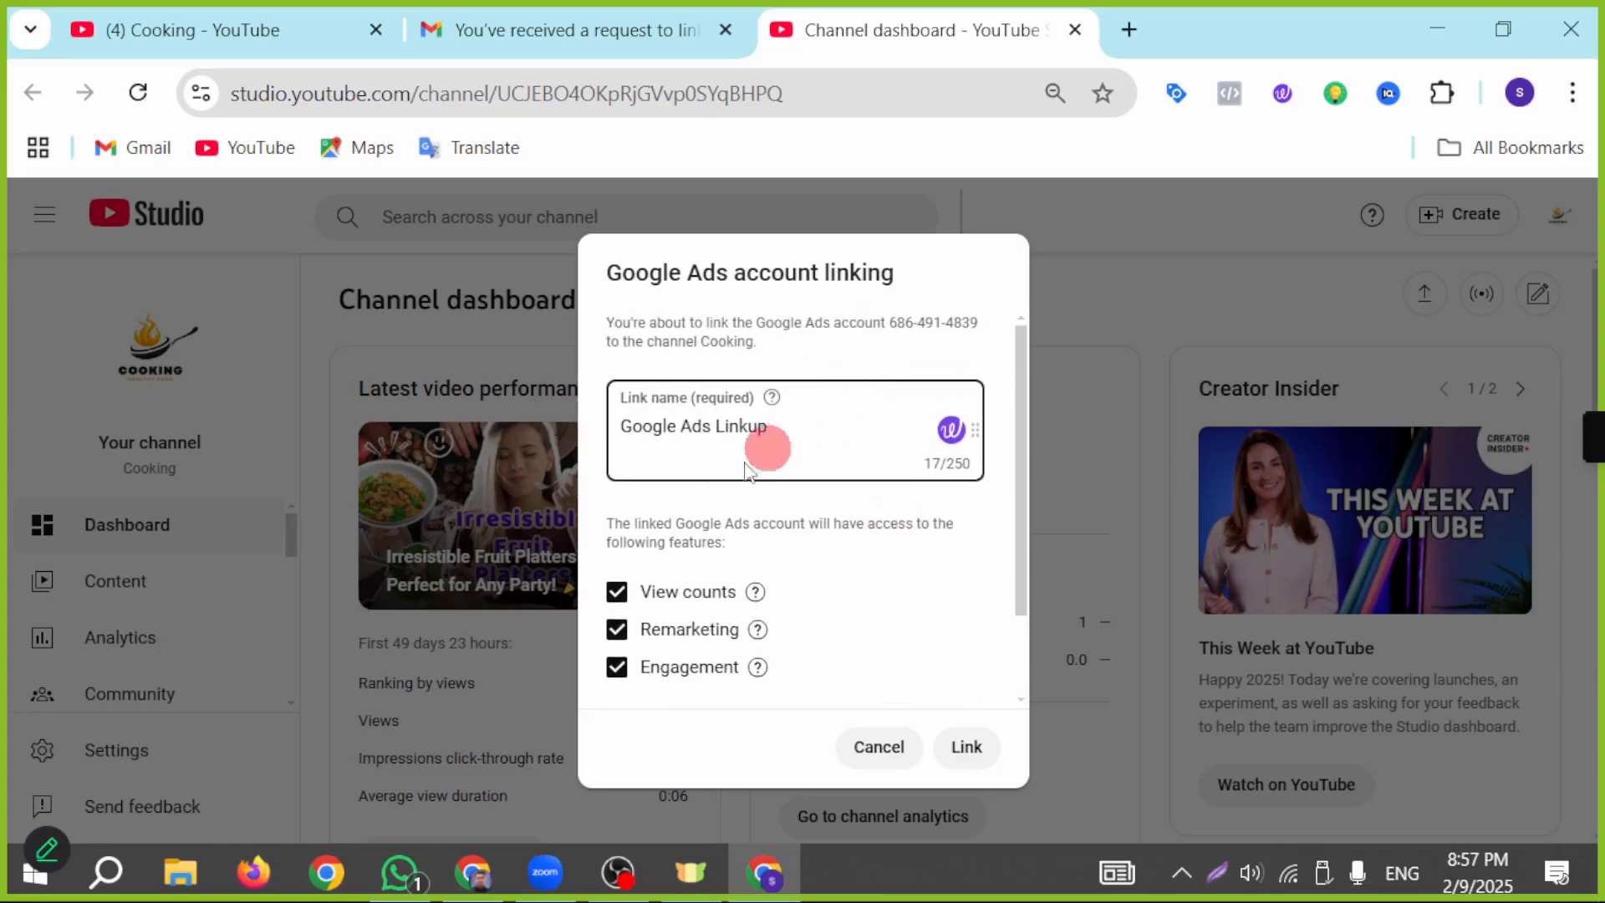
pyautogui.scroll(-2, 769, 342)
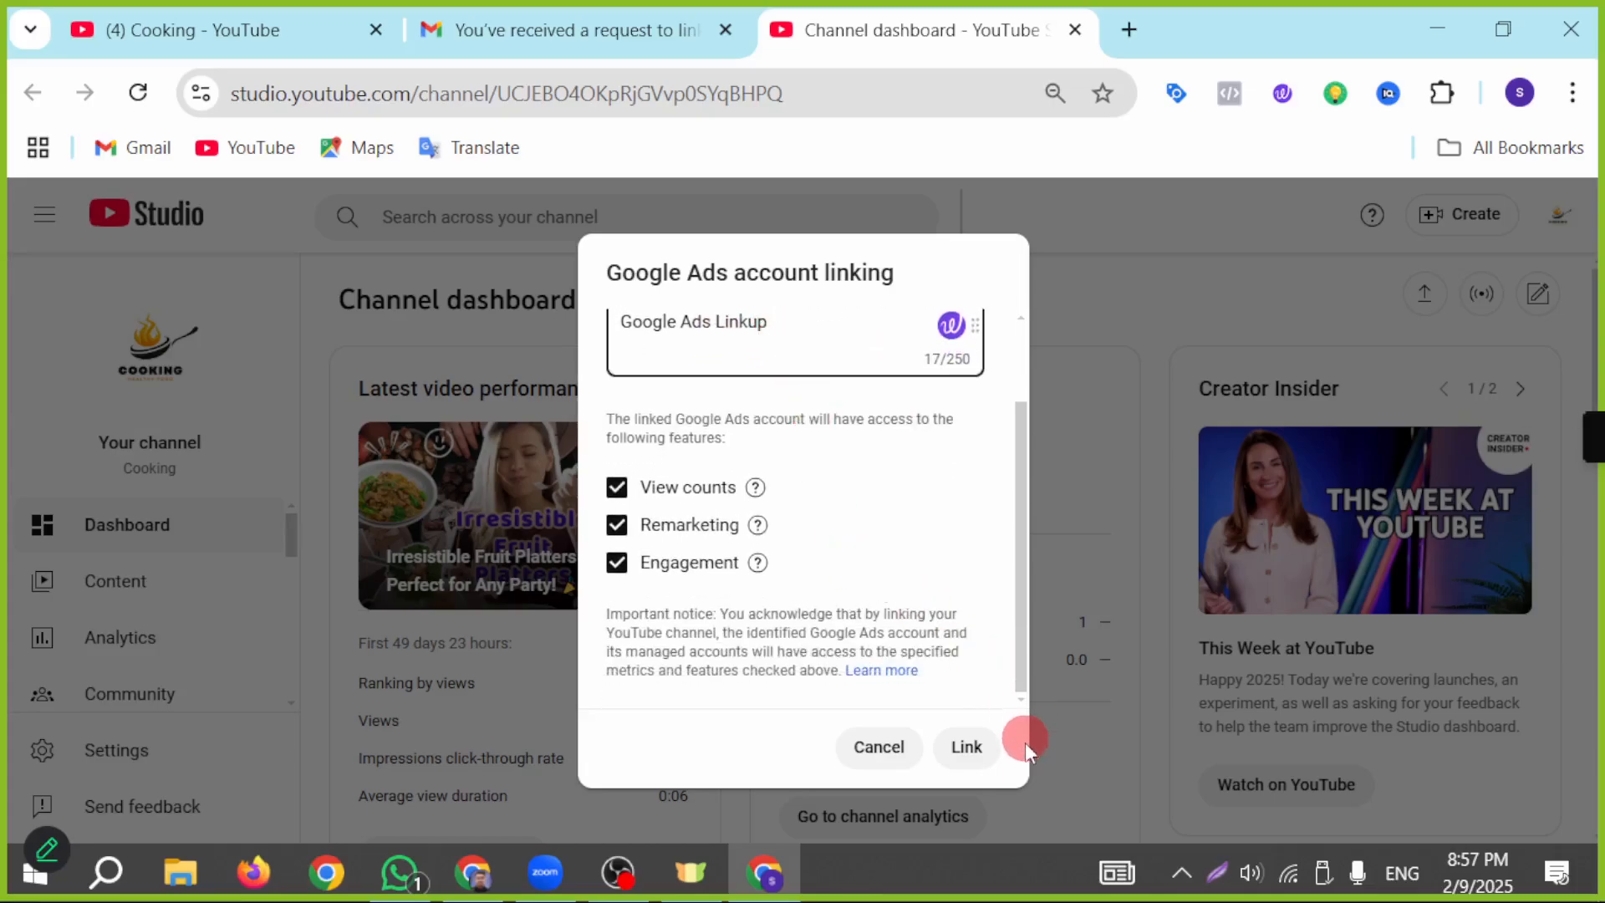
pyautogui.click(966, 746)
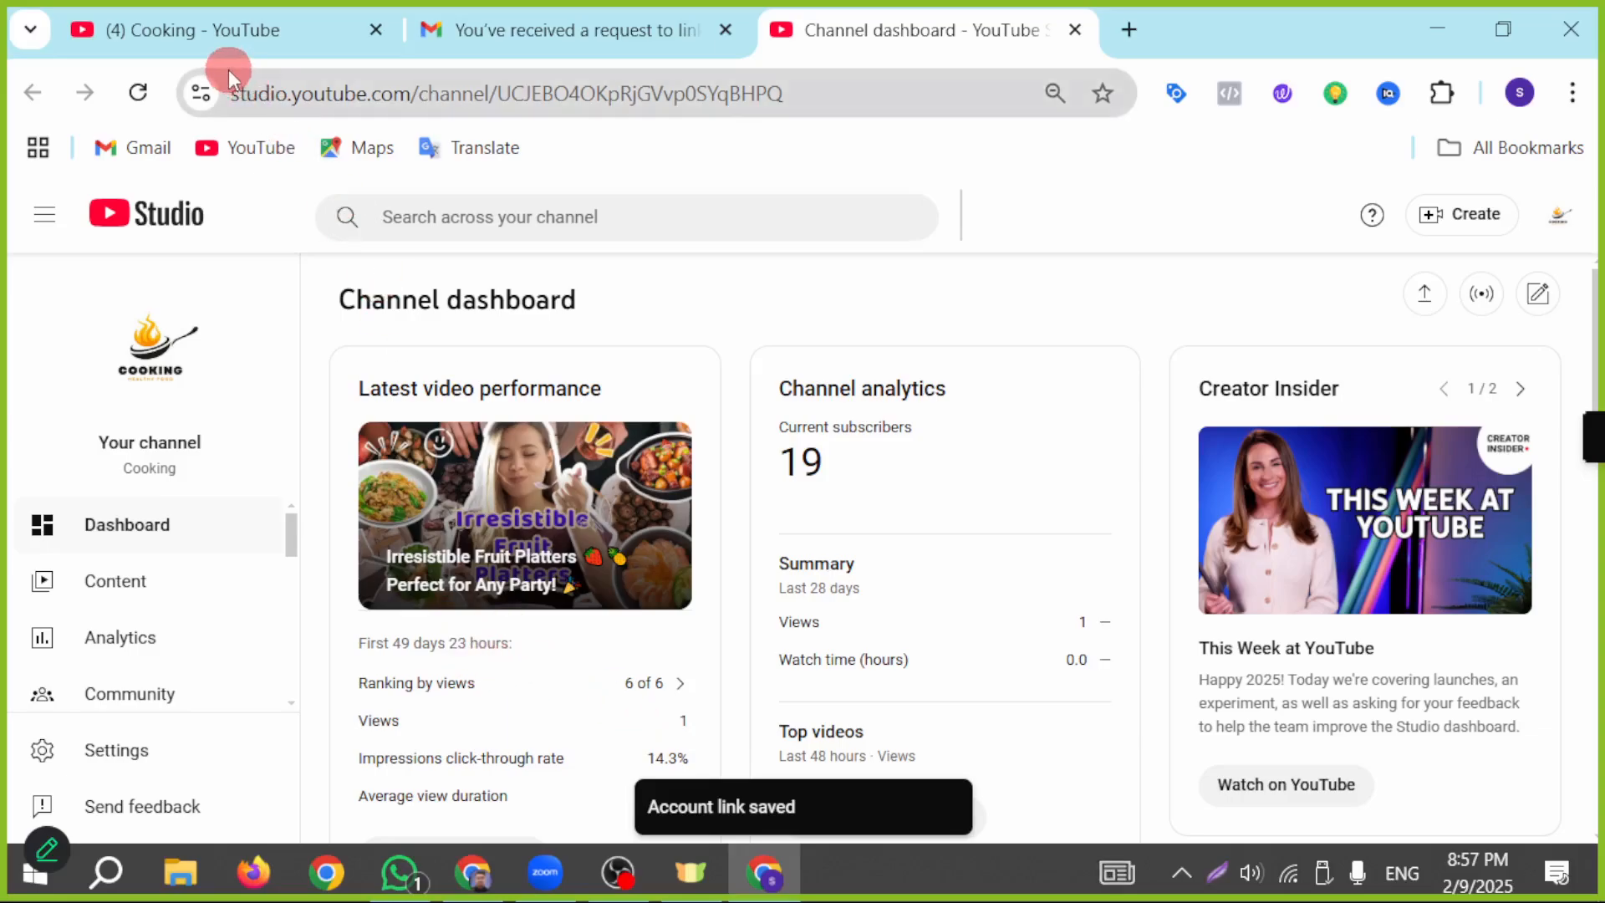
# Step: Return to Google Ads, close the link request panel, and reload the YouTube links page to check the linked channels
pyautogui.click(473, 872)
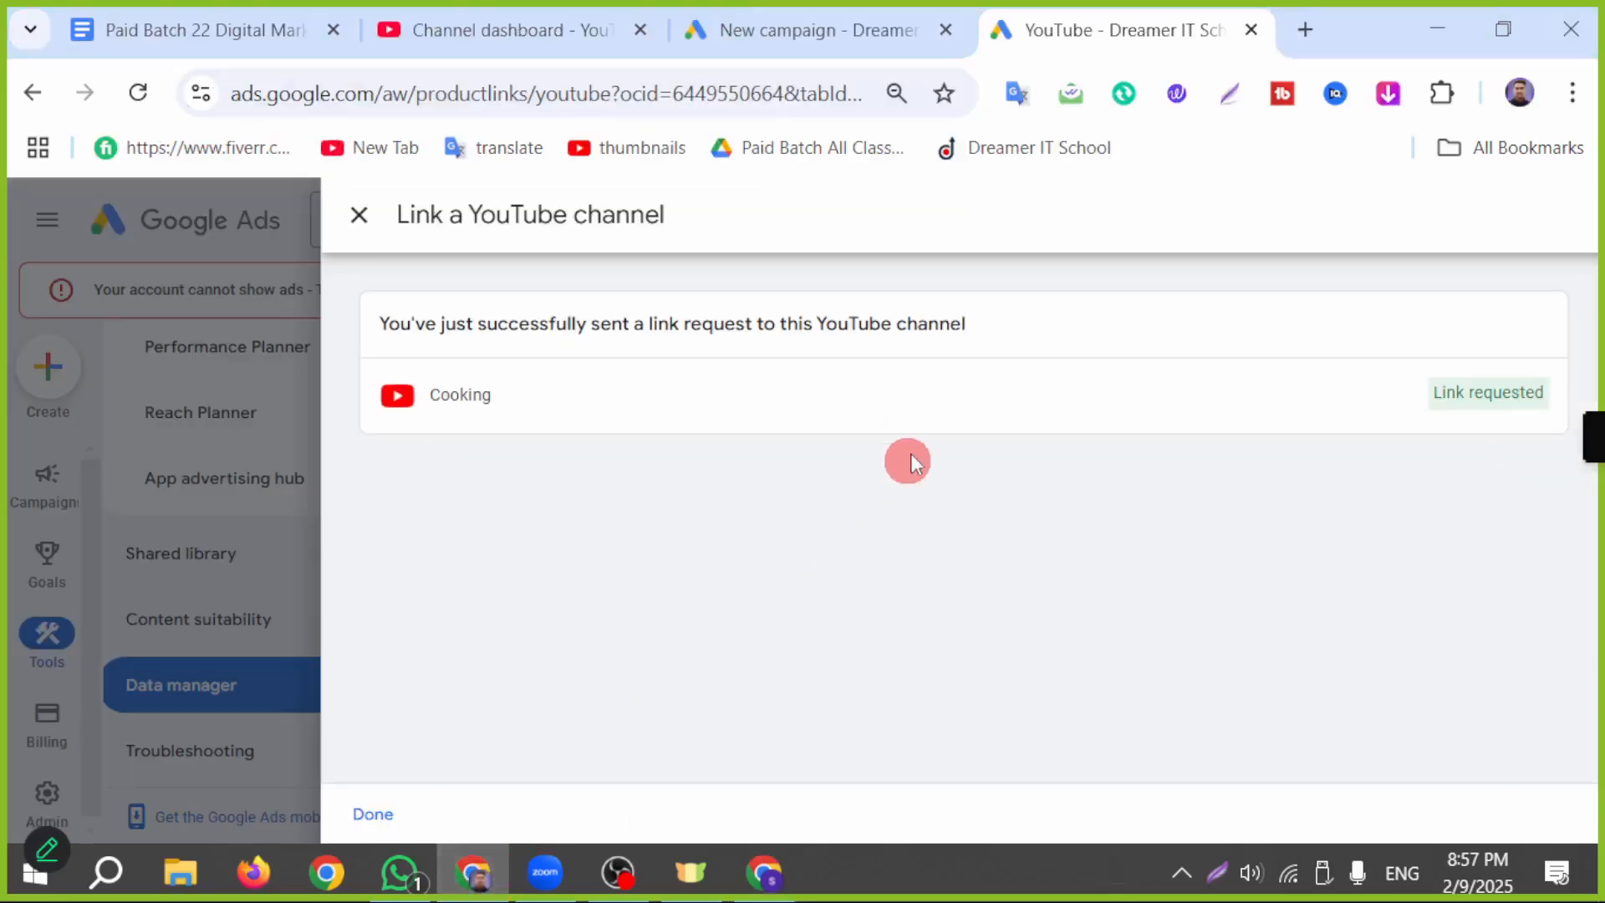
pyautogui.click(356, 214)
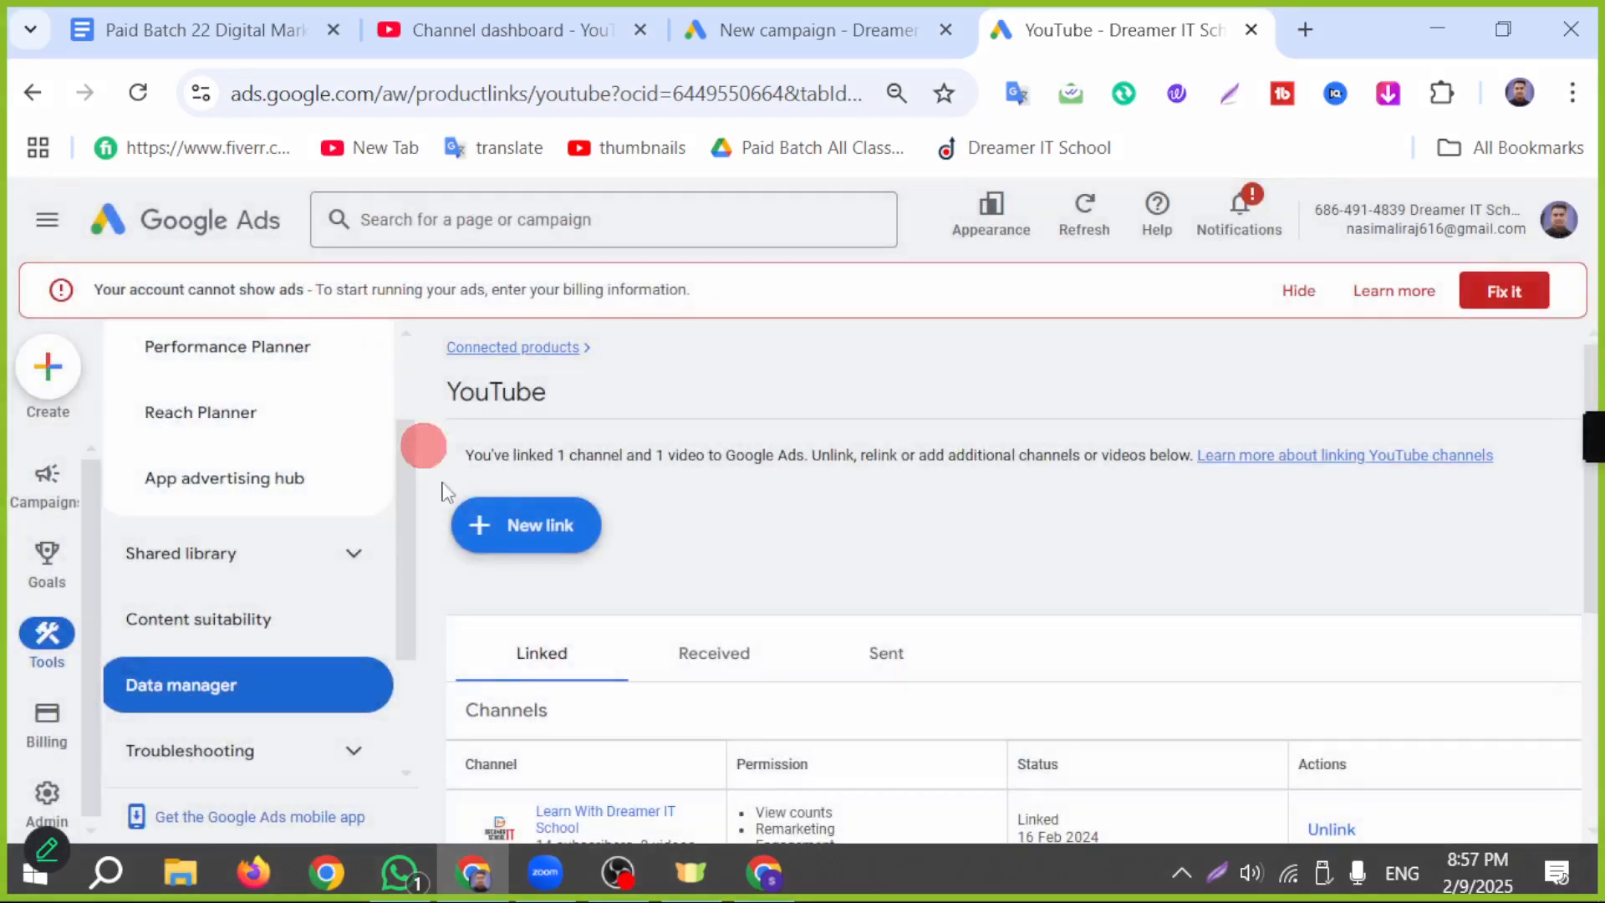
pyautogui.scroll(-2, 573, 635)
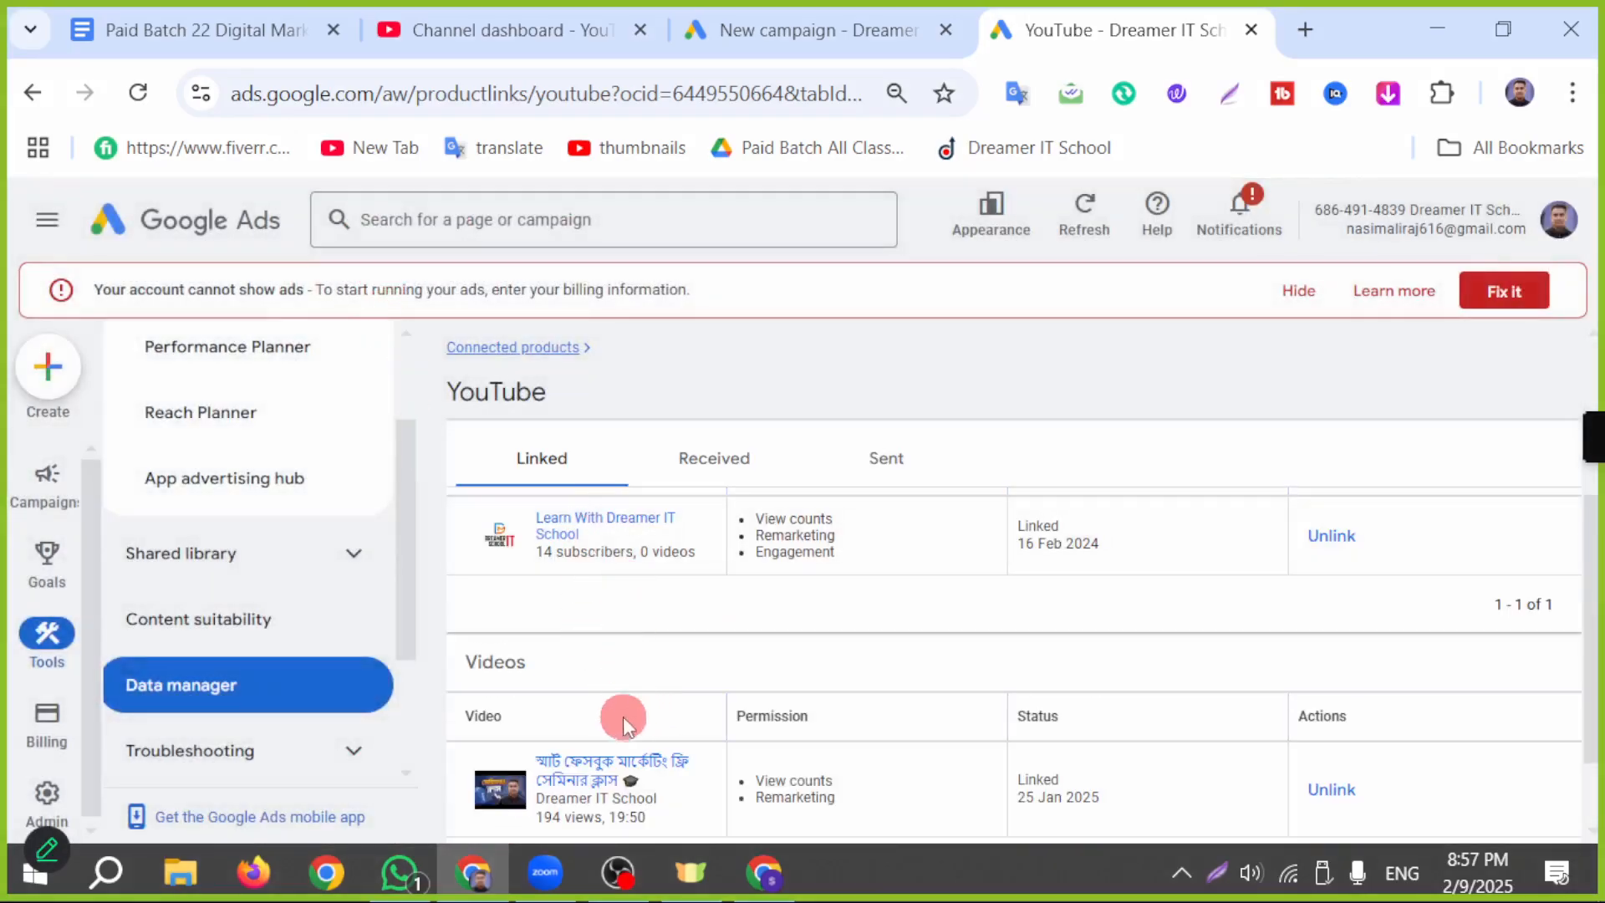
pyautogui.click(139, 93)
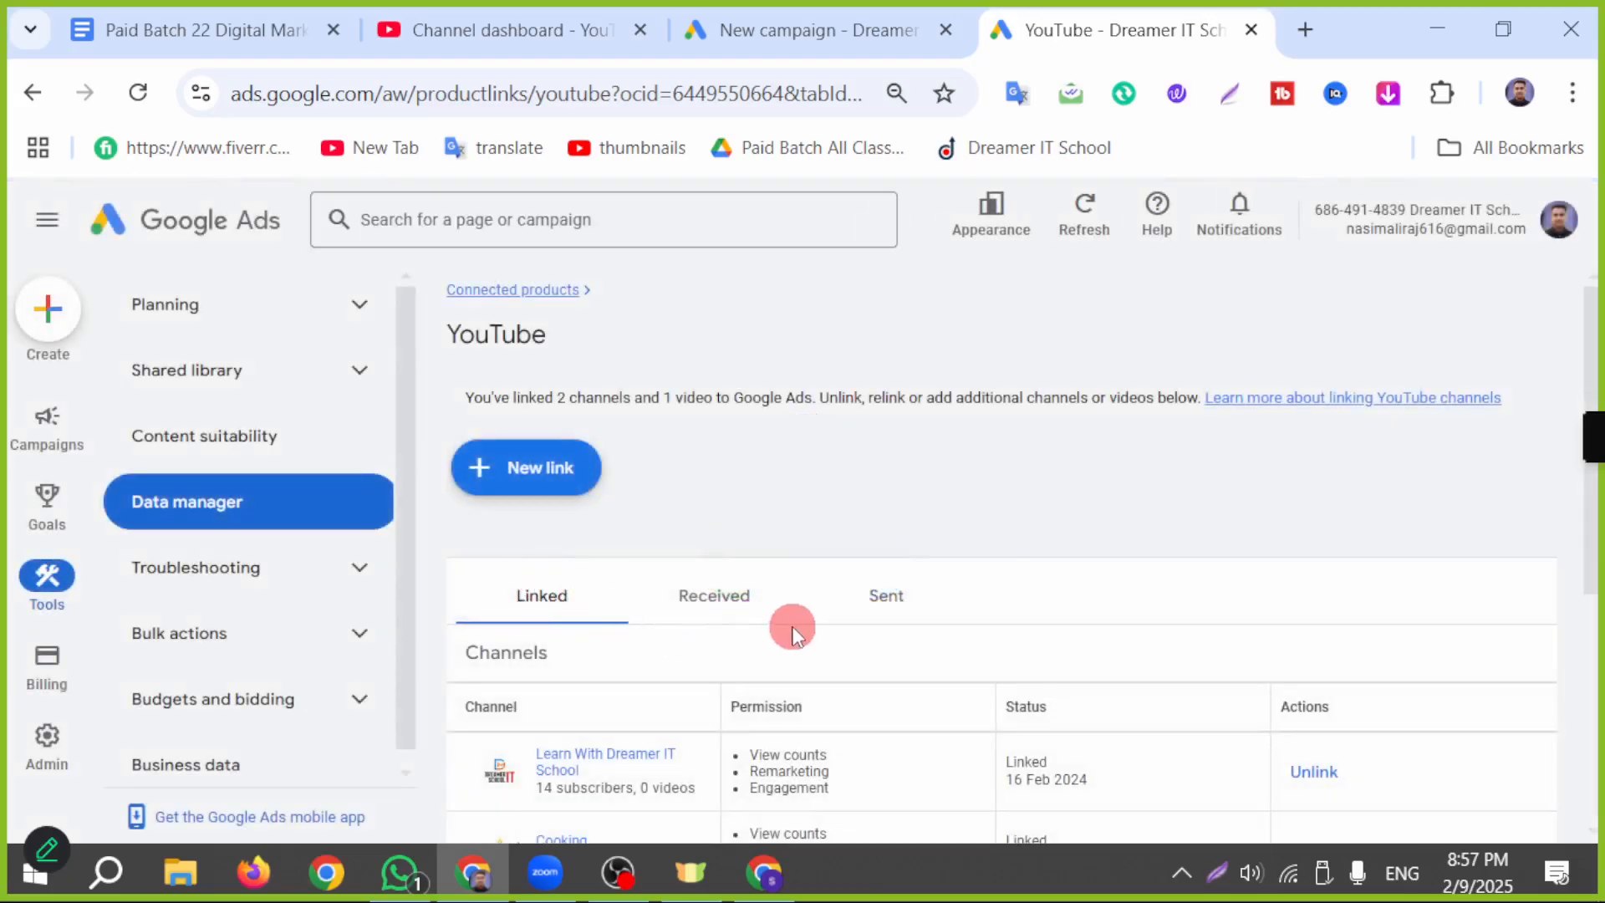
pyautogui.scroll(-3, 803, 631)
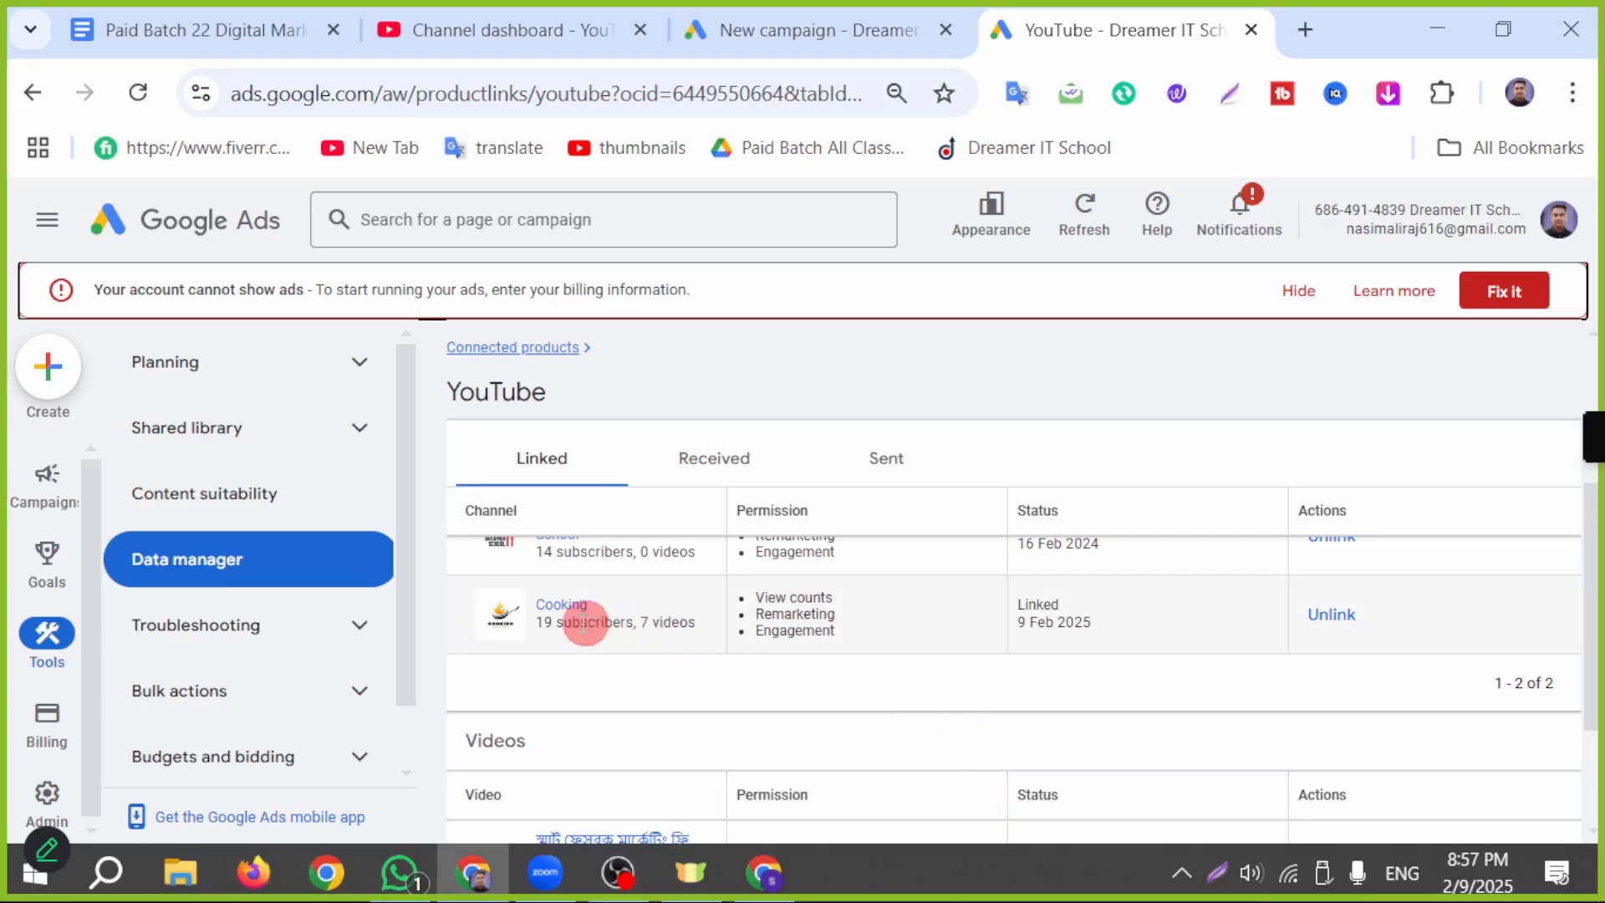
# Step: Mark the linked Cooking channel's row with a rectangle and an arrow on a new screen capture, and close the capture
pyautogui.click(1221, 873)
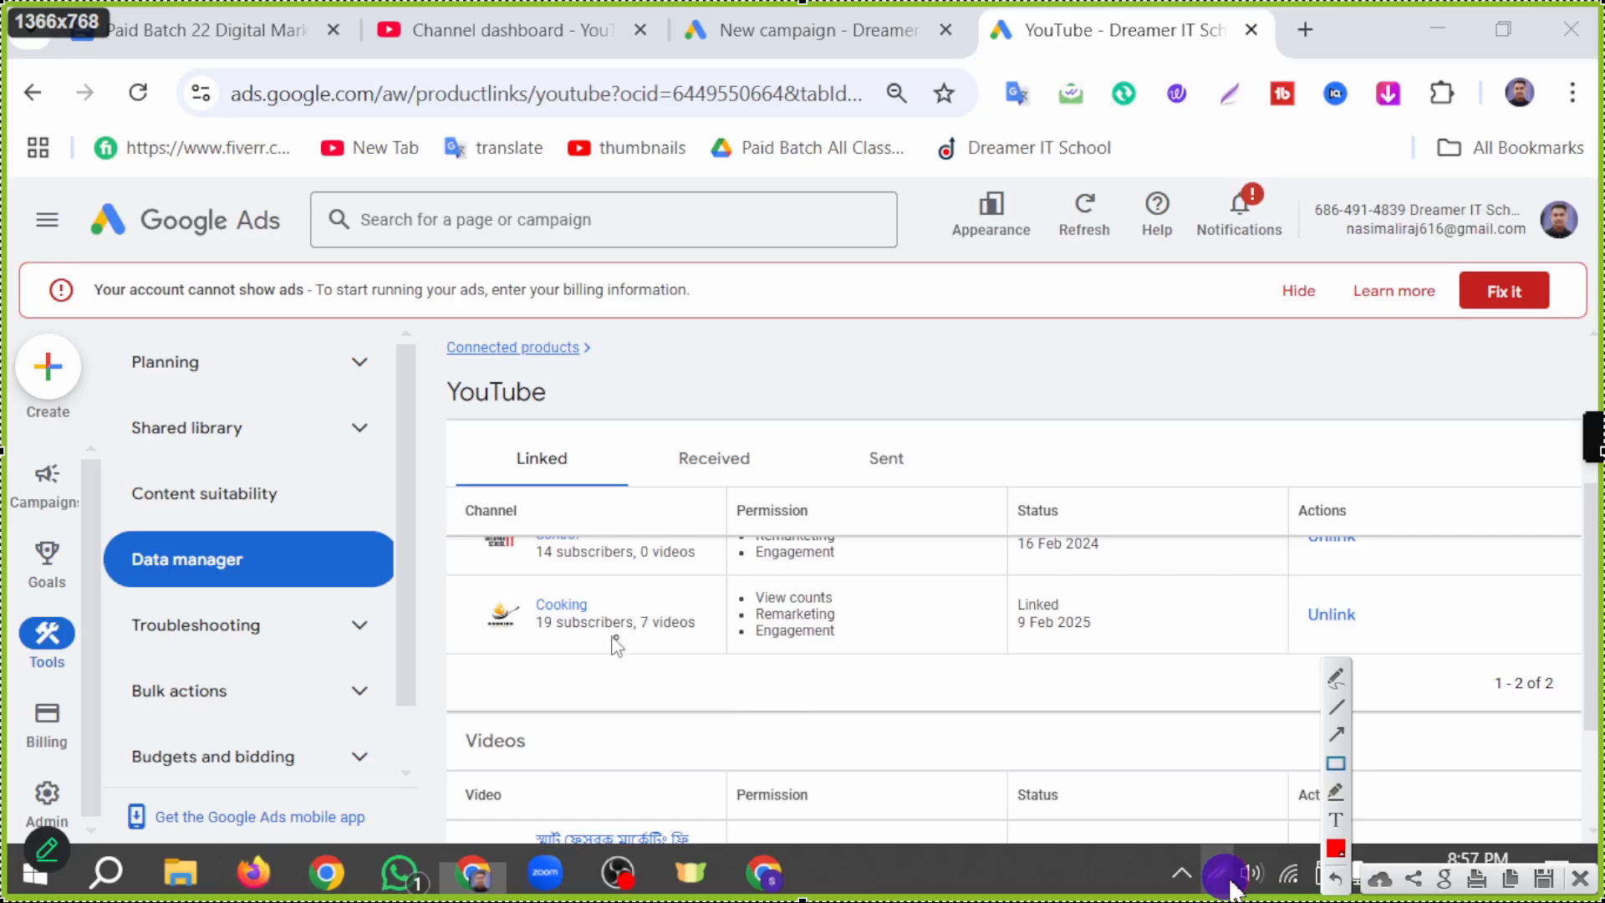
pyautogui.moveTo(453, 583)
pyautogui.mouseDown()
pyautogui.moveTo(763, 669)
pyautogui.moveTo(1431, 657)
pyautogui.mouseUp()
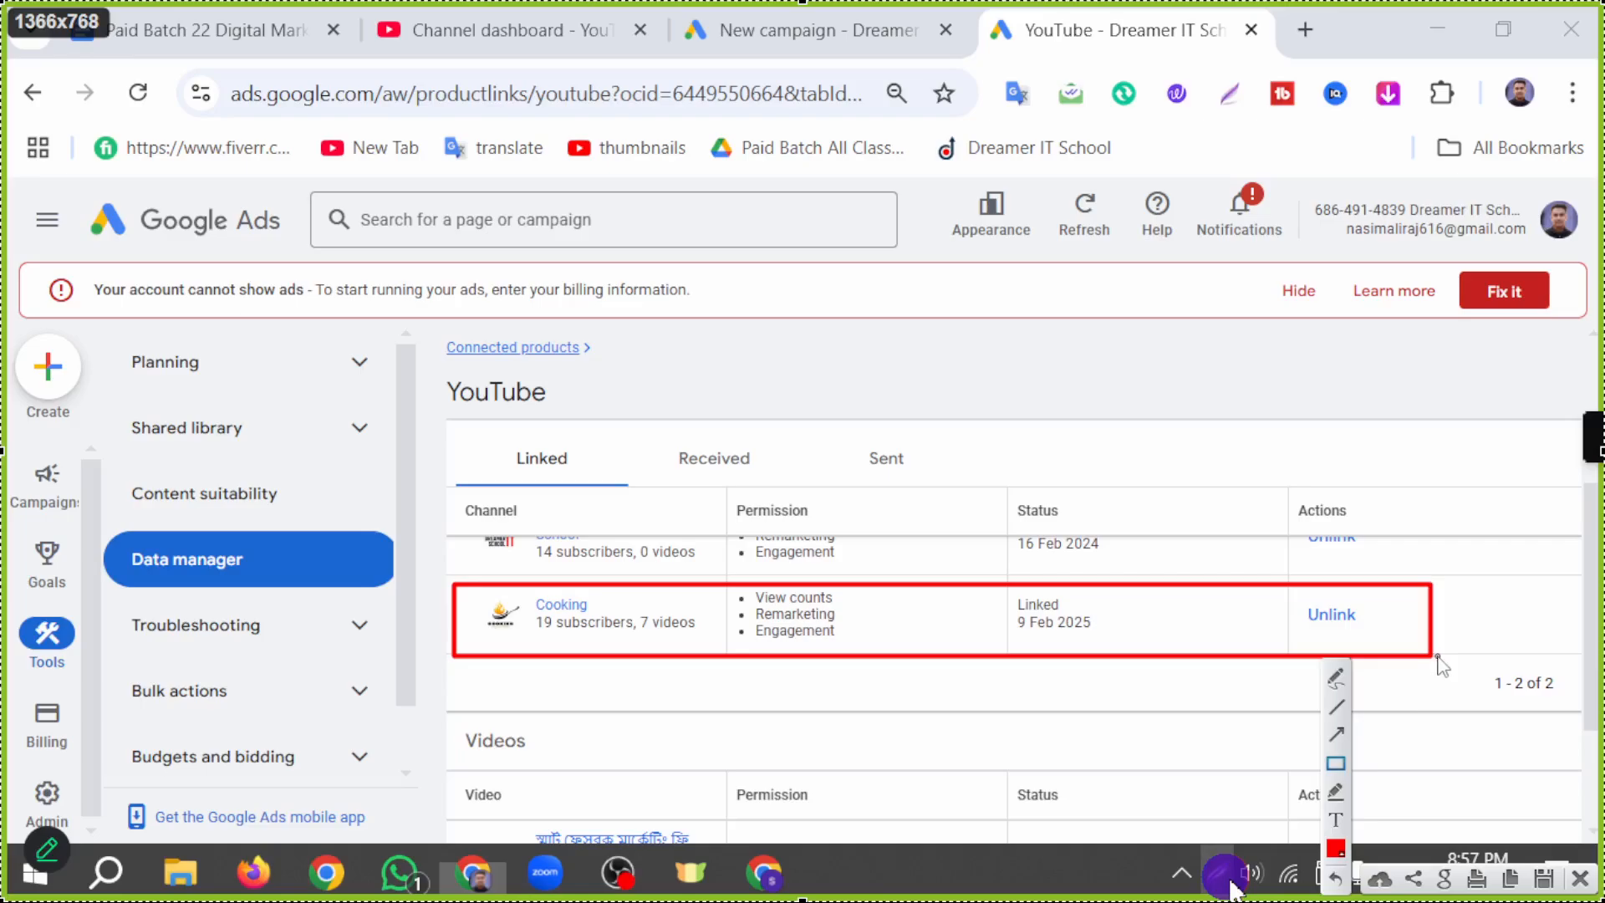
pyautogui.click(1334, 737)
pyautogui.moveTo(1122, 767); pyautogui.dragTo(1088, 660)
pyautogui.click(1228, 879)
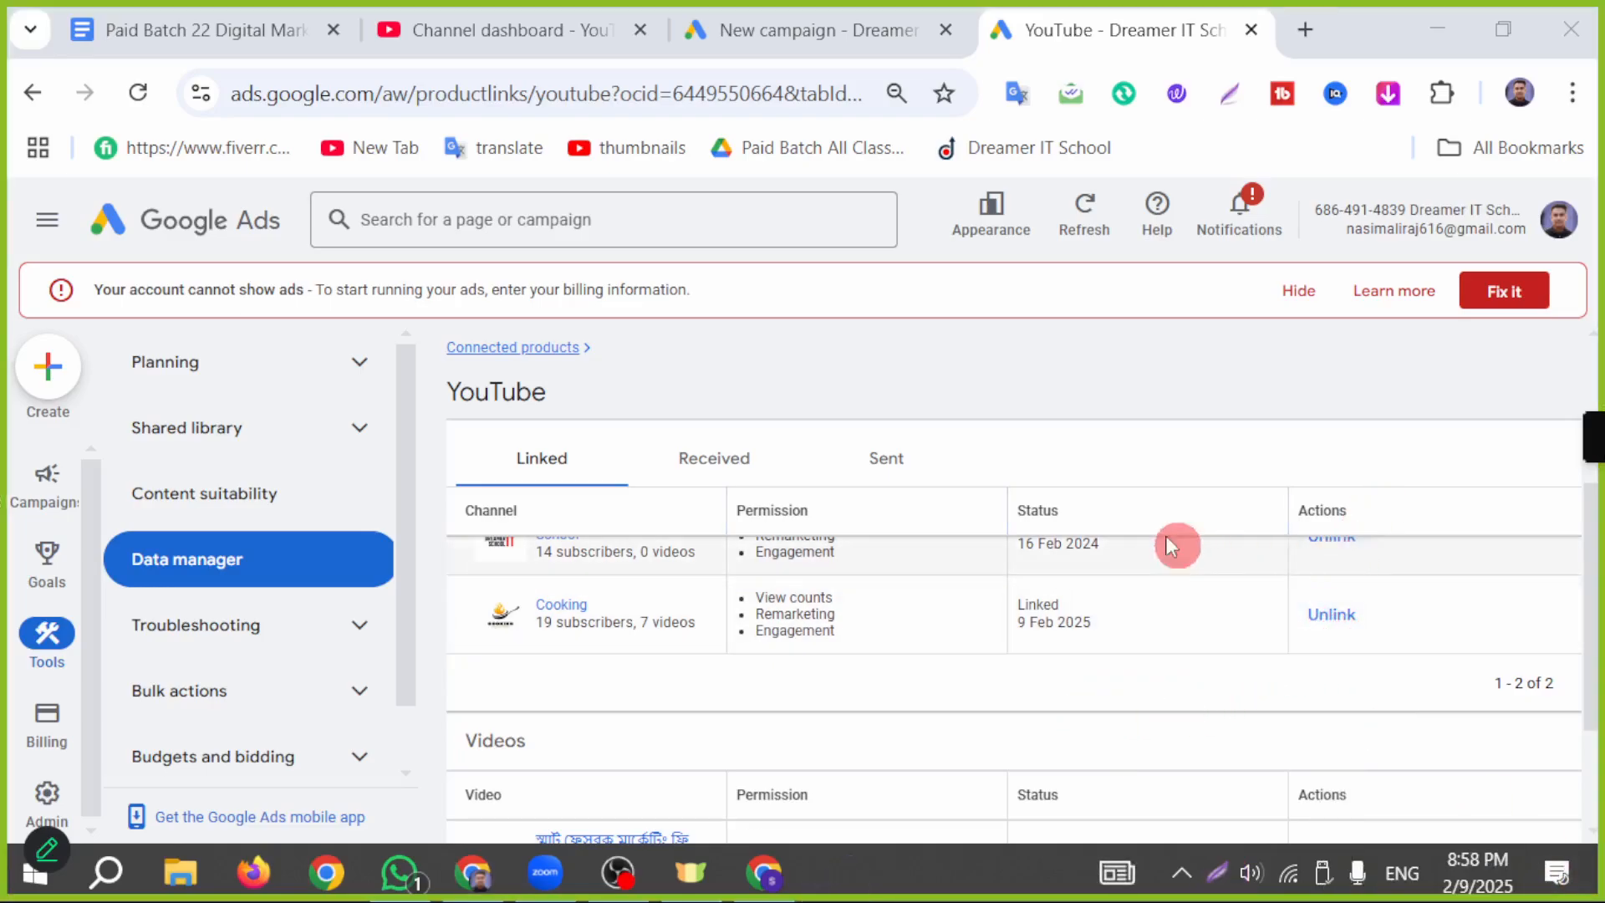
# Step: Return to the new campaign setup and continue with Video views as the campaign subtype
pyautogui.click(755, 33)
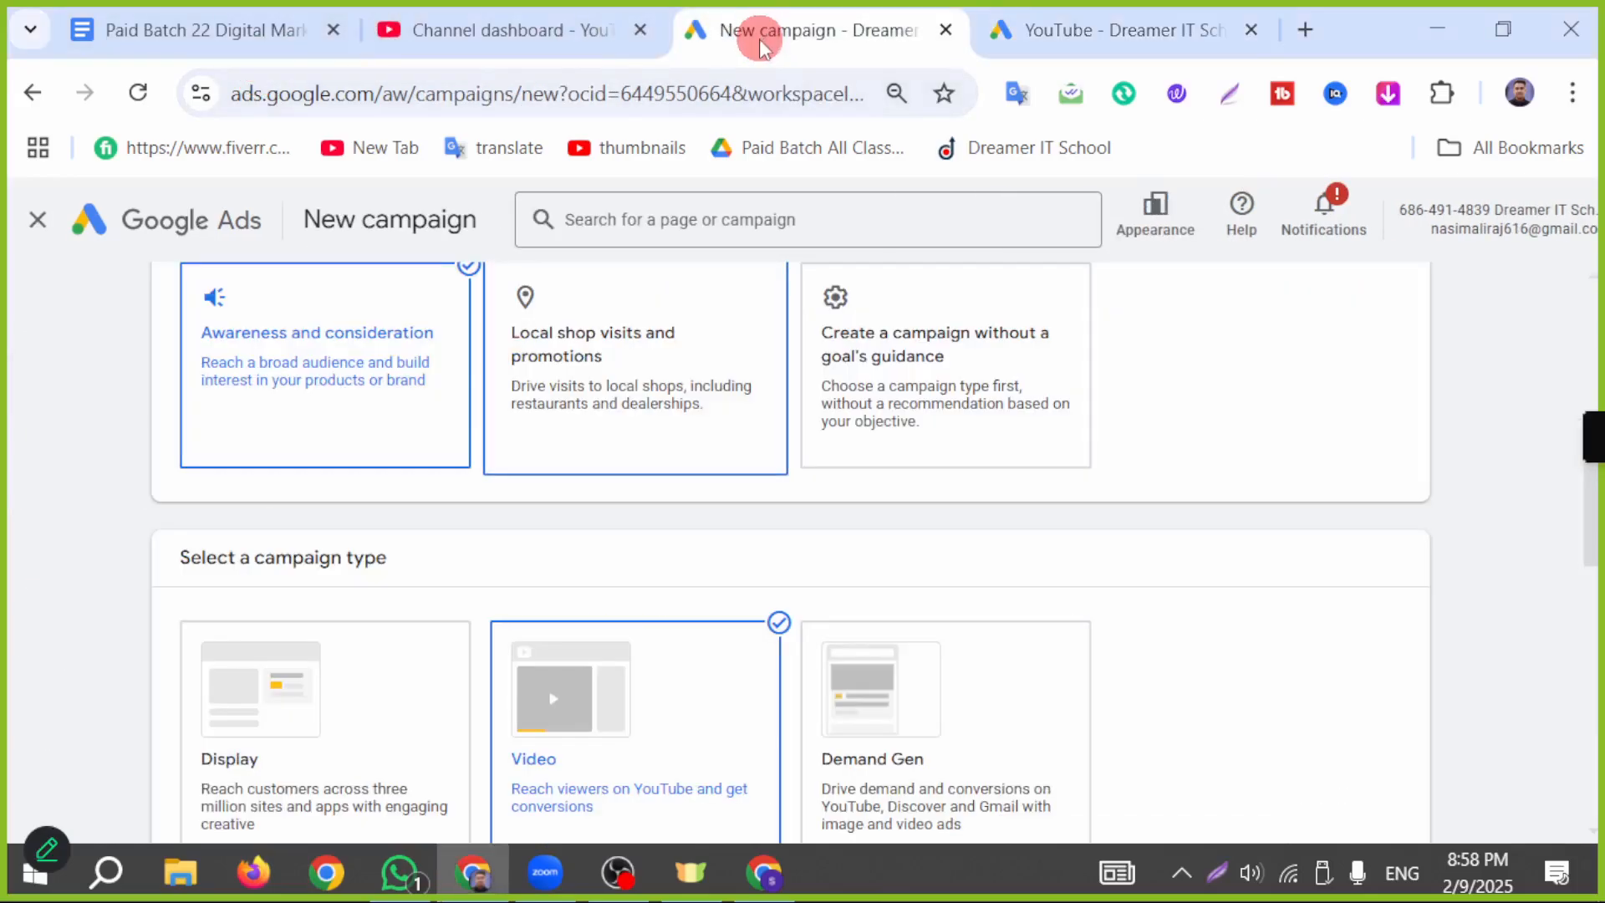
pyautogui.scroll(-6, 679, 682)
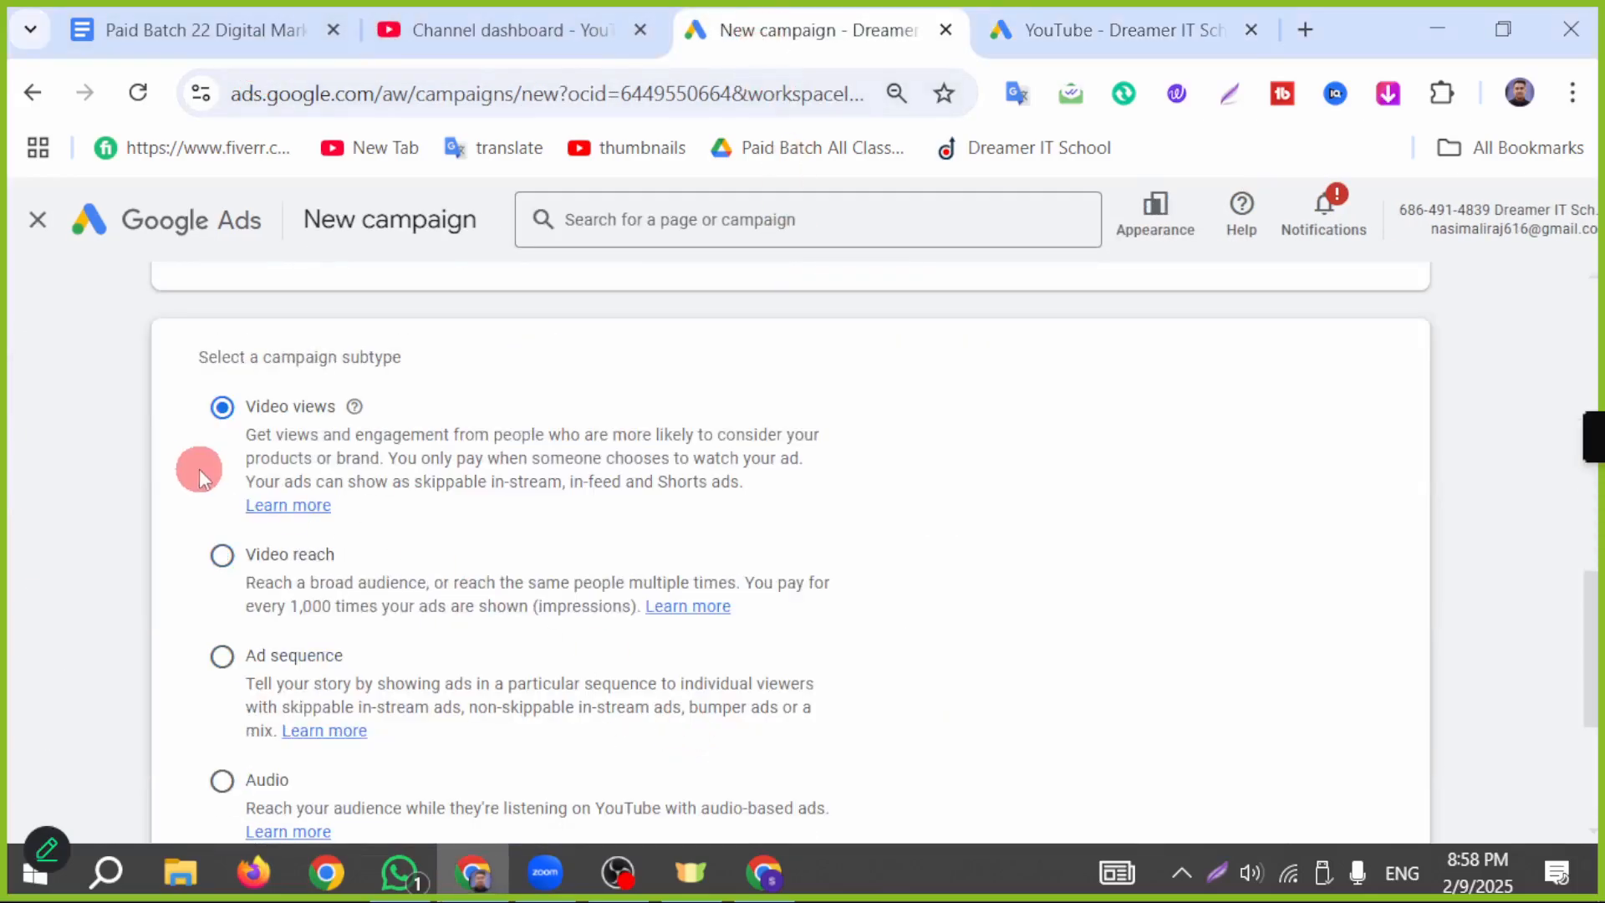
pyautogui.scroll(-5, 970, 630)
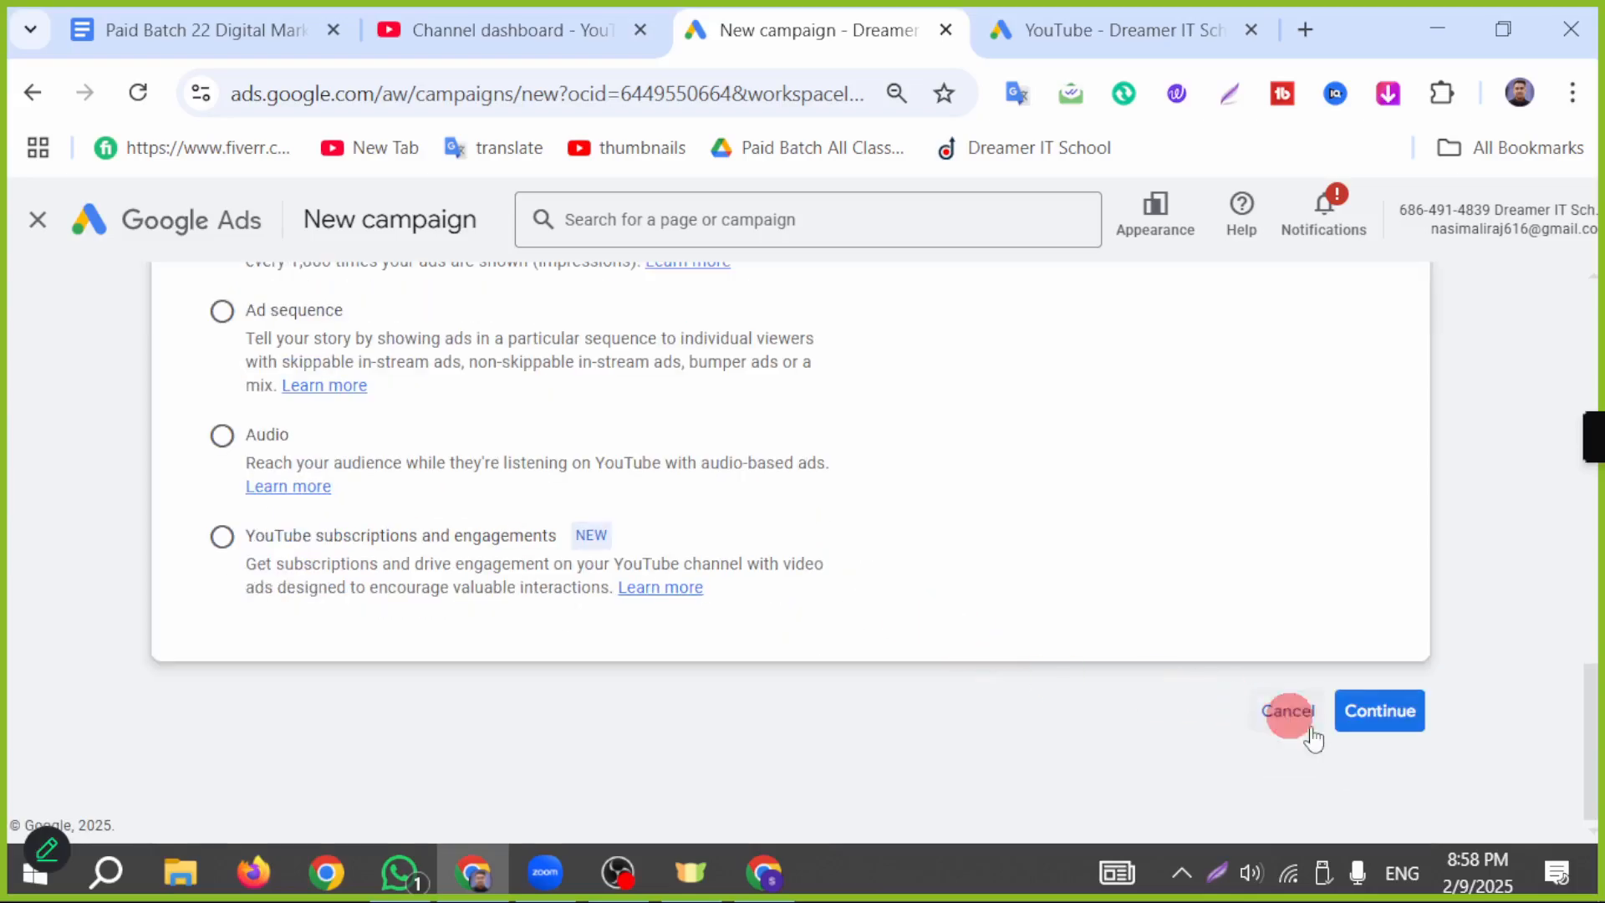
pyautogui.click(1383, 724)
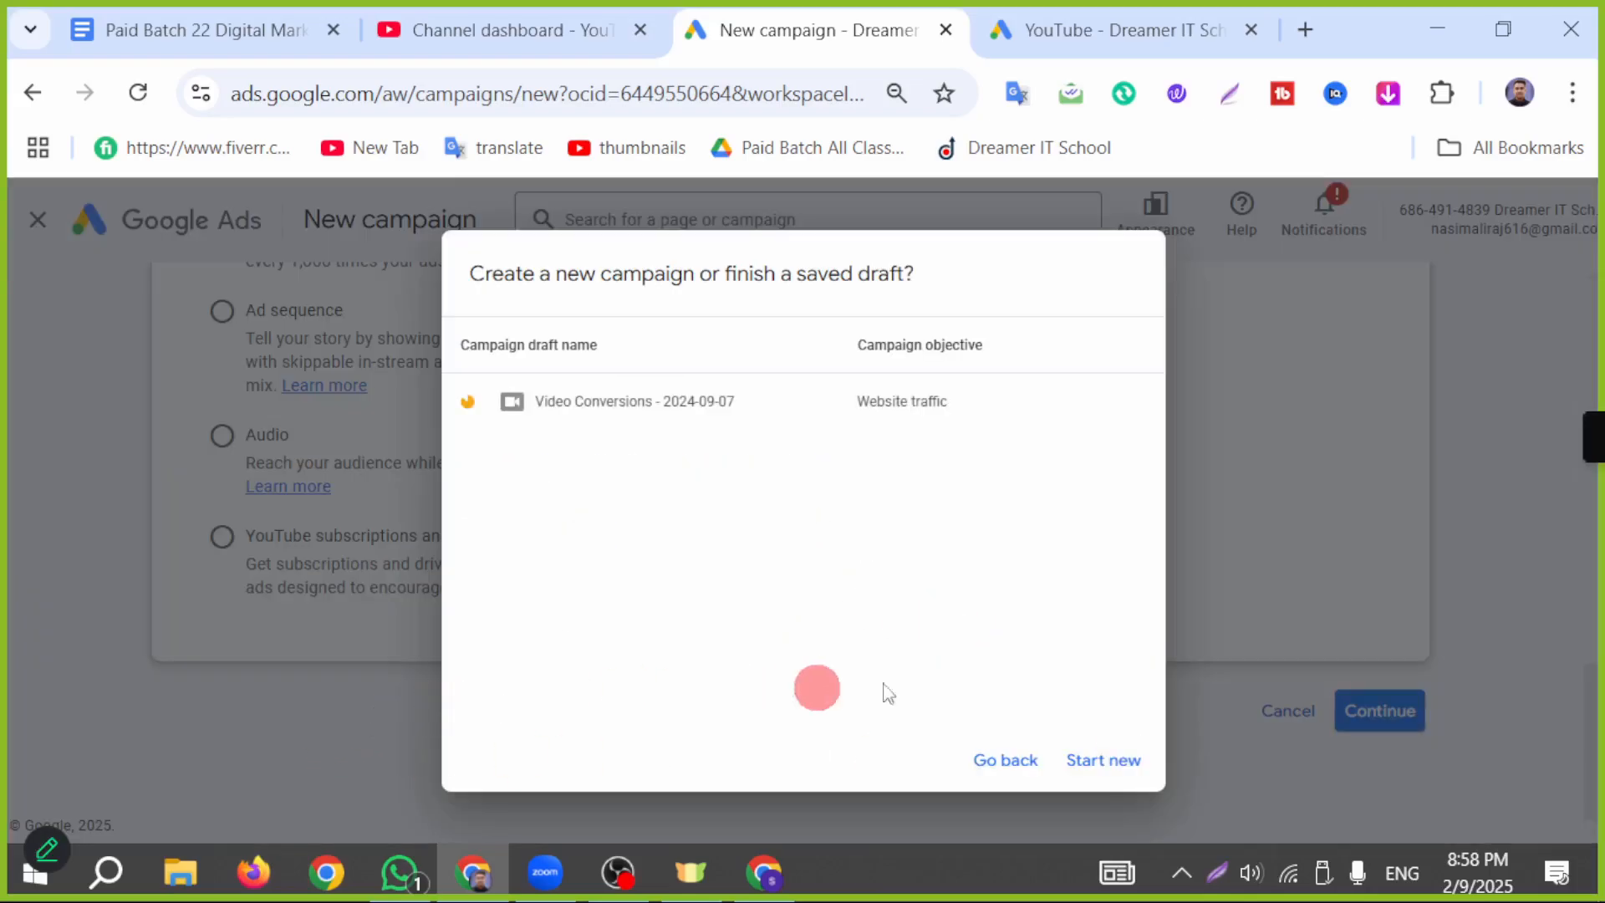
# Step: Point out the Start new option with a red arrow on a screen capture, close the capture, and start a new campaign
pyautogui.click(1216, 872)
pyautogui.click(1336, 734)
pyautogui.moveTo(951, 278)
pyautogui.mouseDown()
pyautogui.moveTo(1063, 729)
pyautogui.moveTo(1082, 739)
pyautogui.mouseUp()
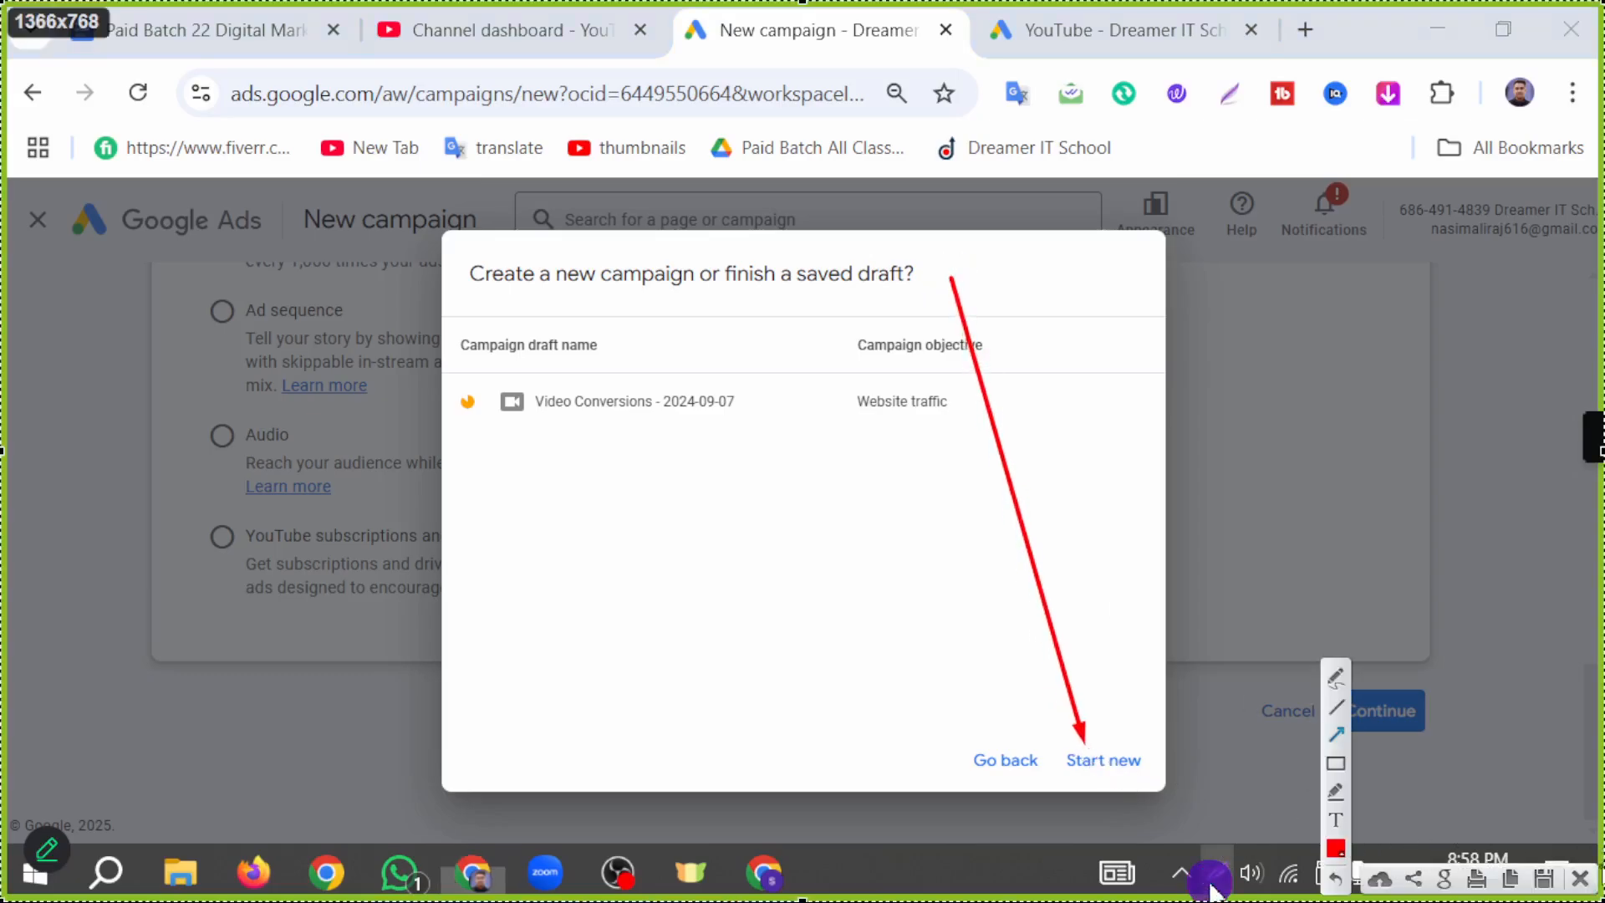
pyautogui.click(1578, 878)
pyautogui.click(1120, 774)
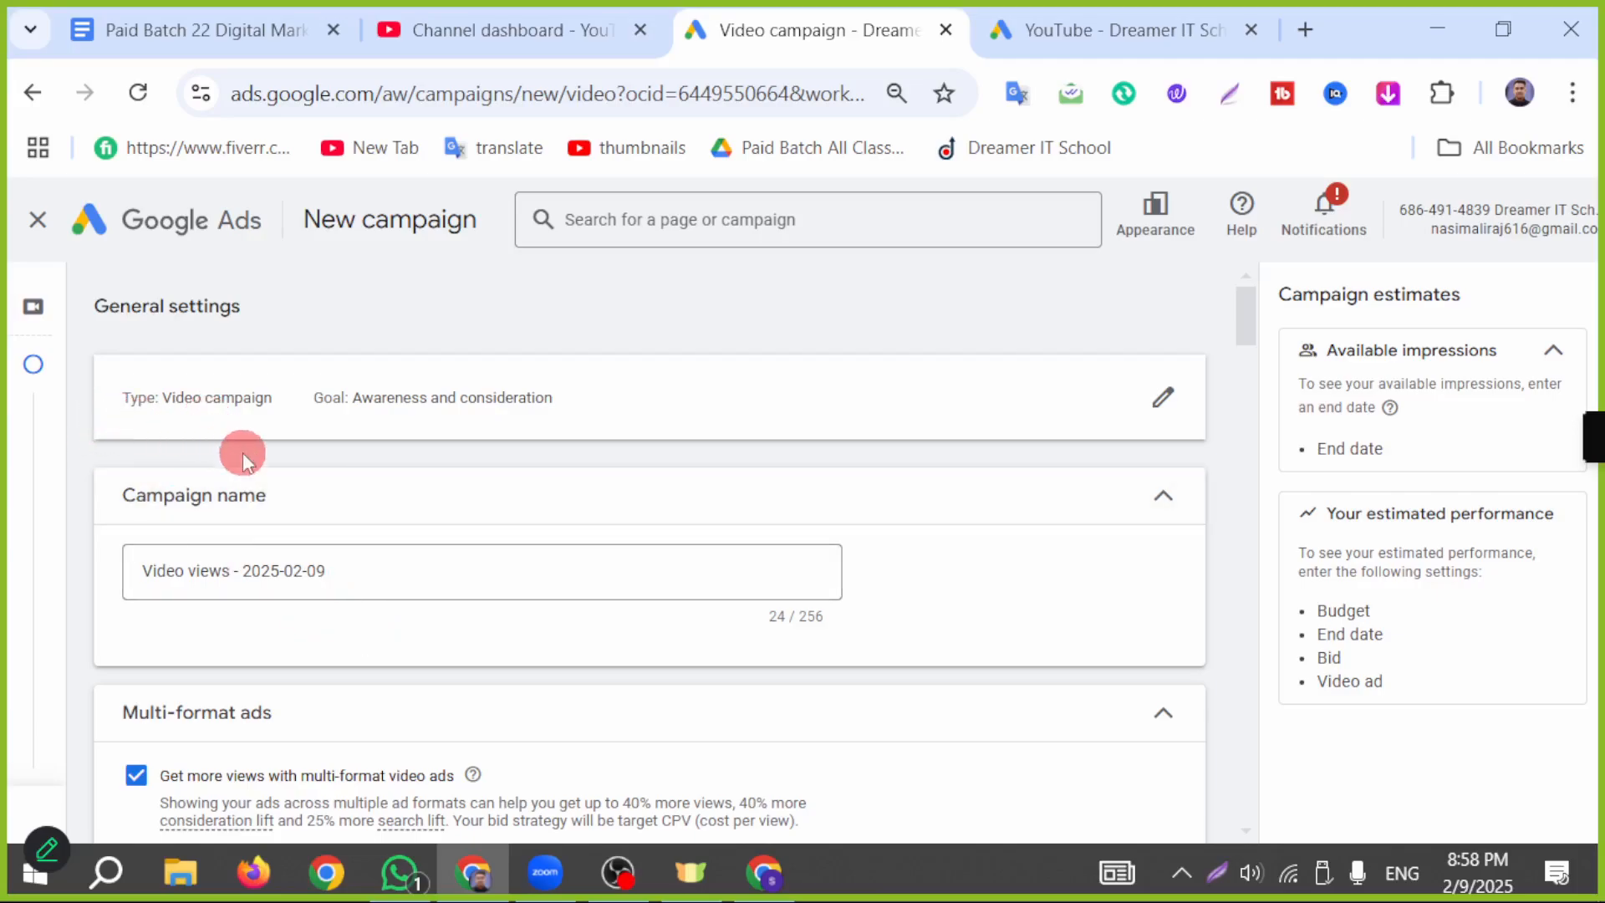
# Step: Review the campaign name and the multi-format ad options for skippable in-stream, in-feed and Shorts ads
pyautogui.click(404, 572)
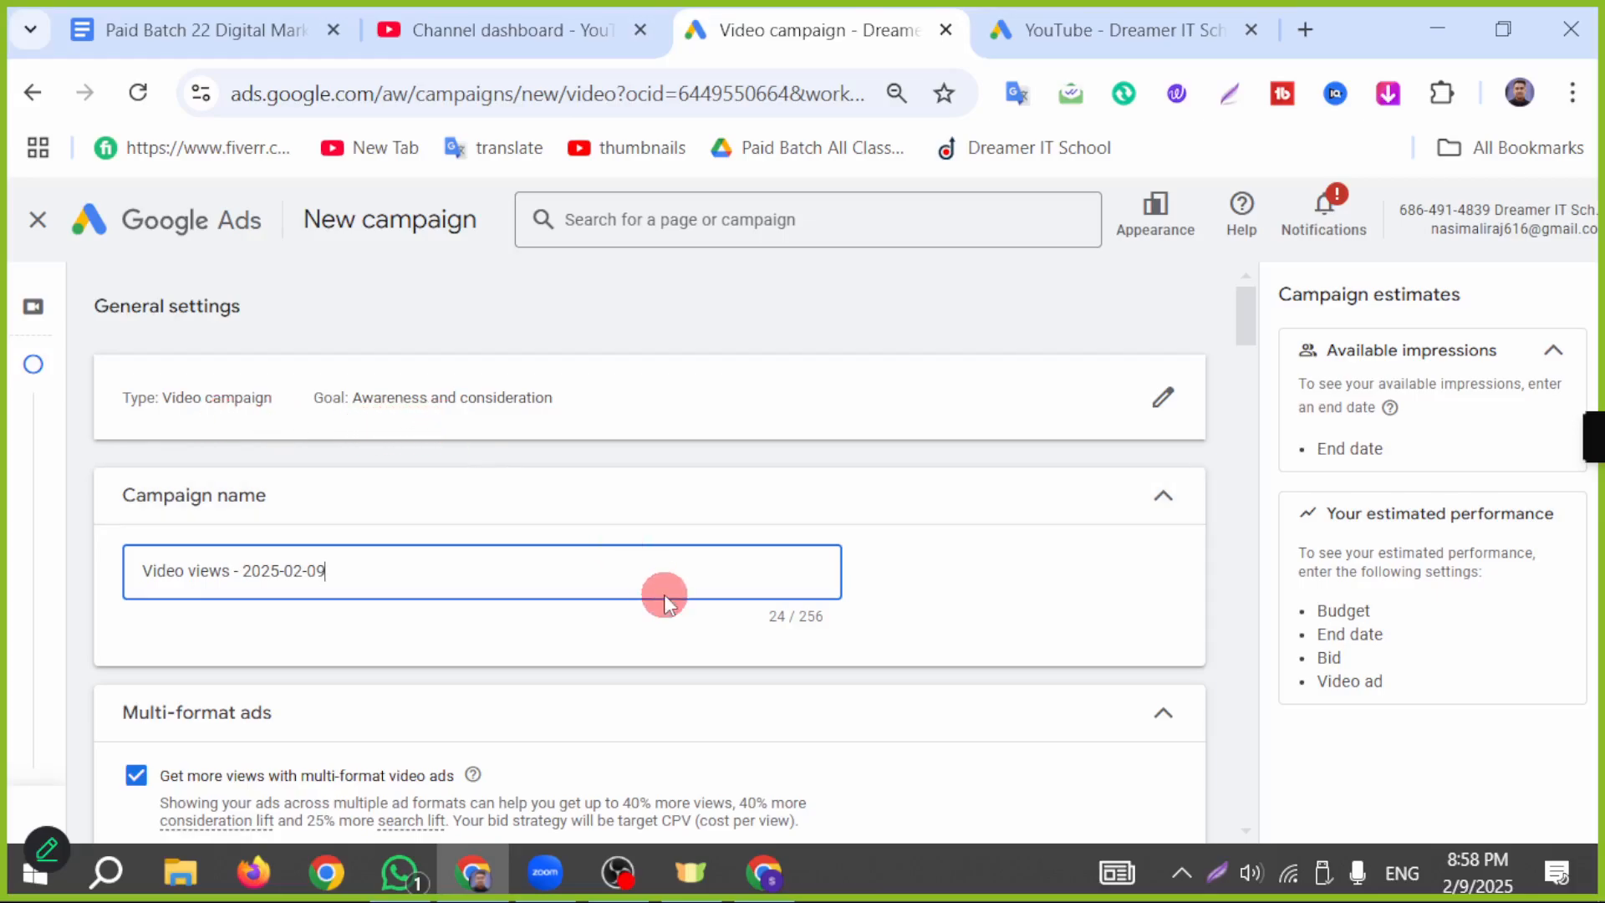
pyautogui.scroll(-2, 545, 598)
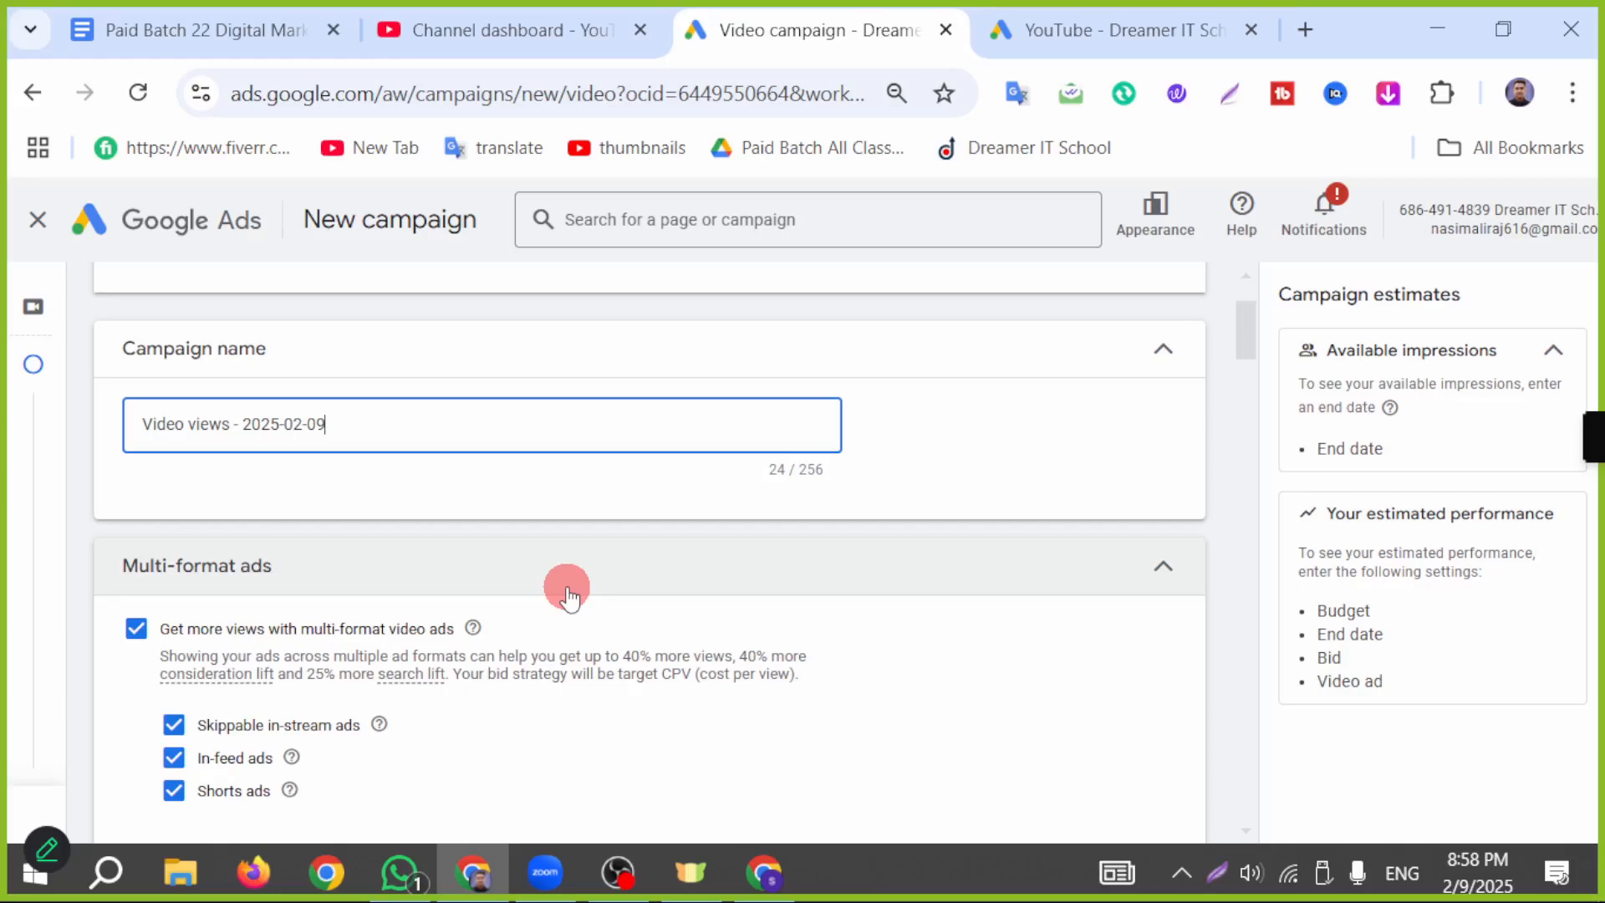
pyautogui.scroll(-2, 259, 599)
pyautogui.click(171, 643)
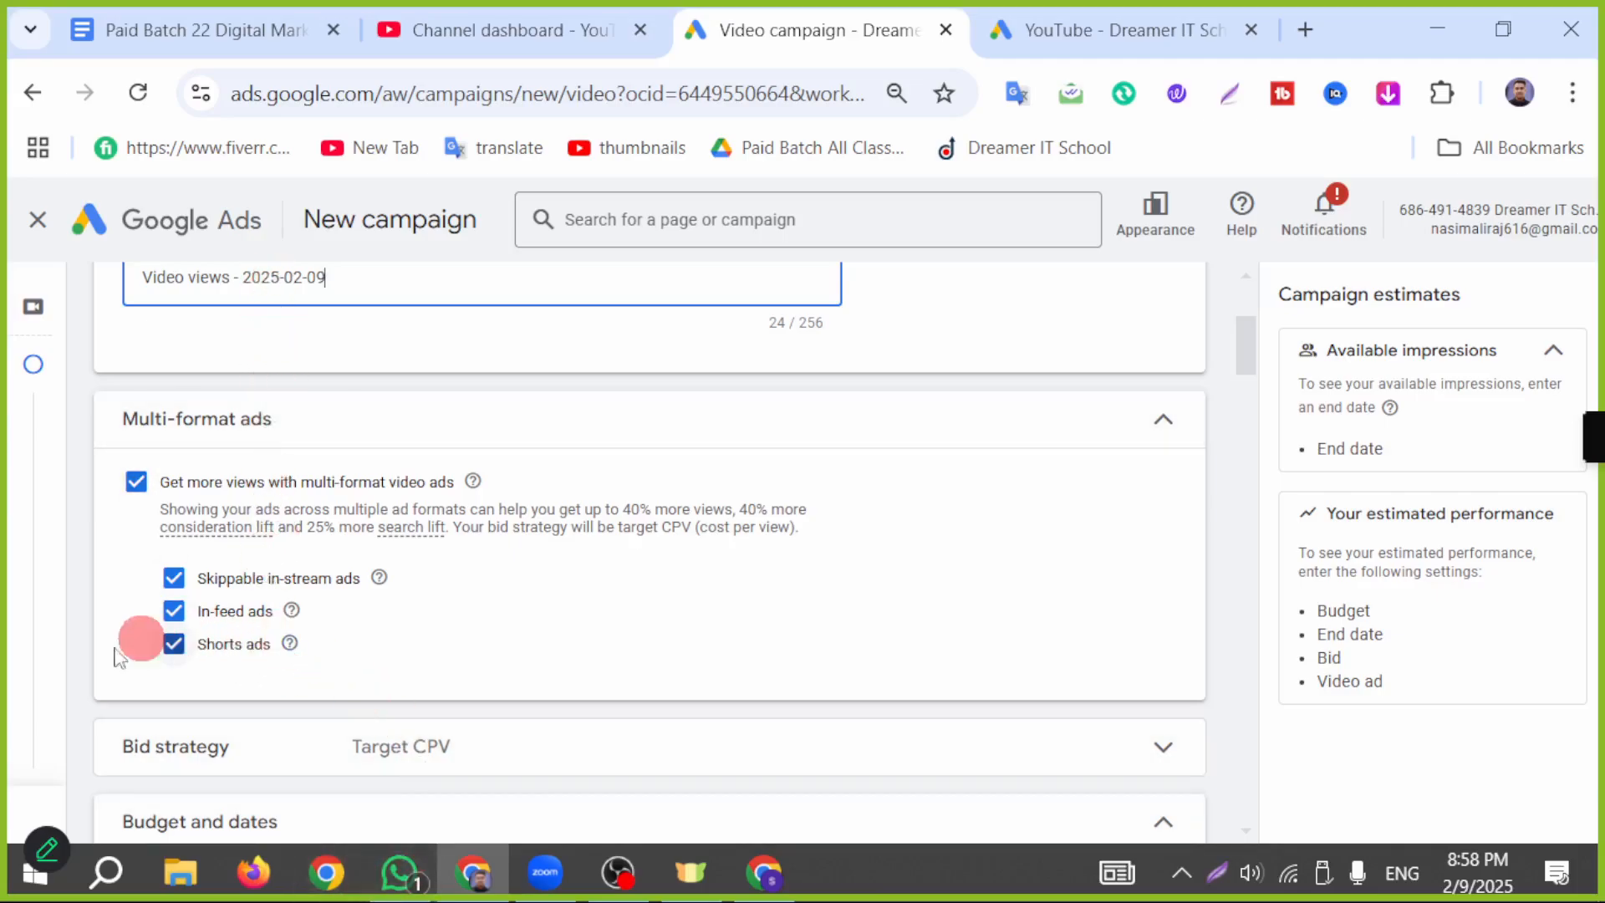
pyautogui.scroll(-2, 468, 665)
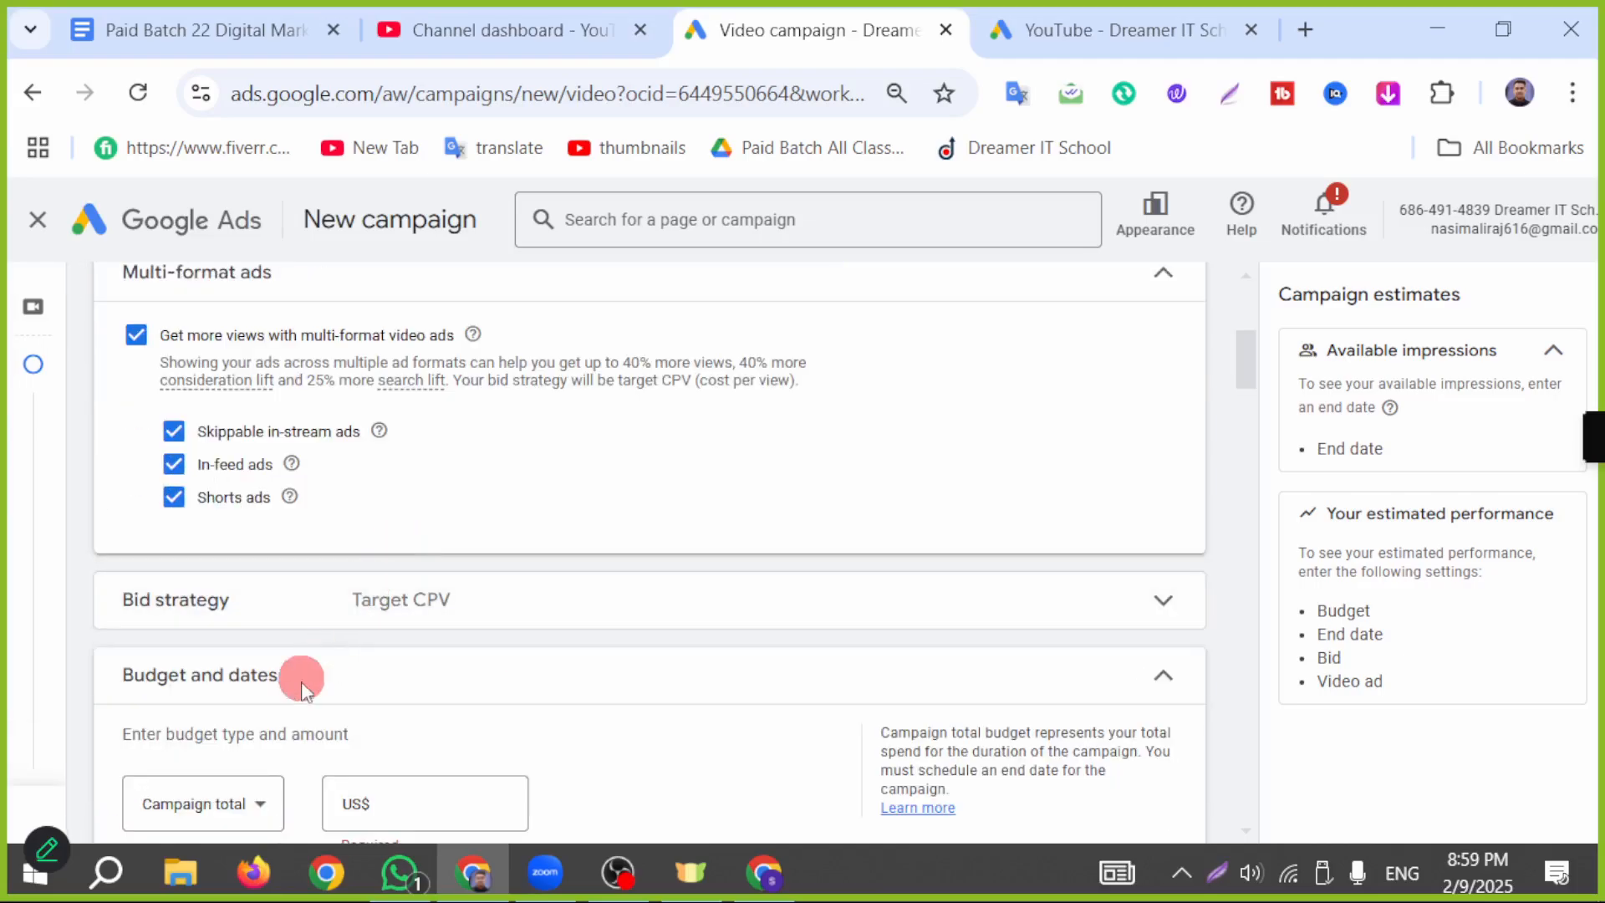
# Step: Expand the bid strategy settings and examine the Target CPV strategy and the unavailable alternatives
pyautogui.click(629, 608)
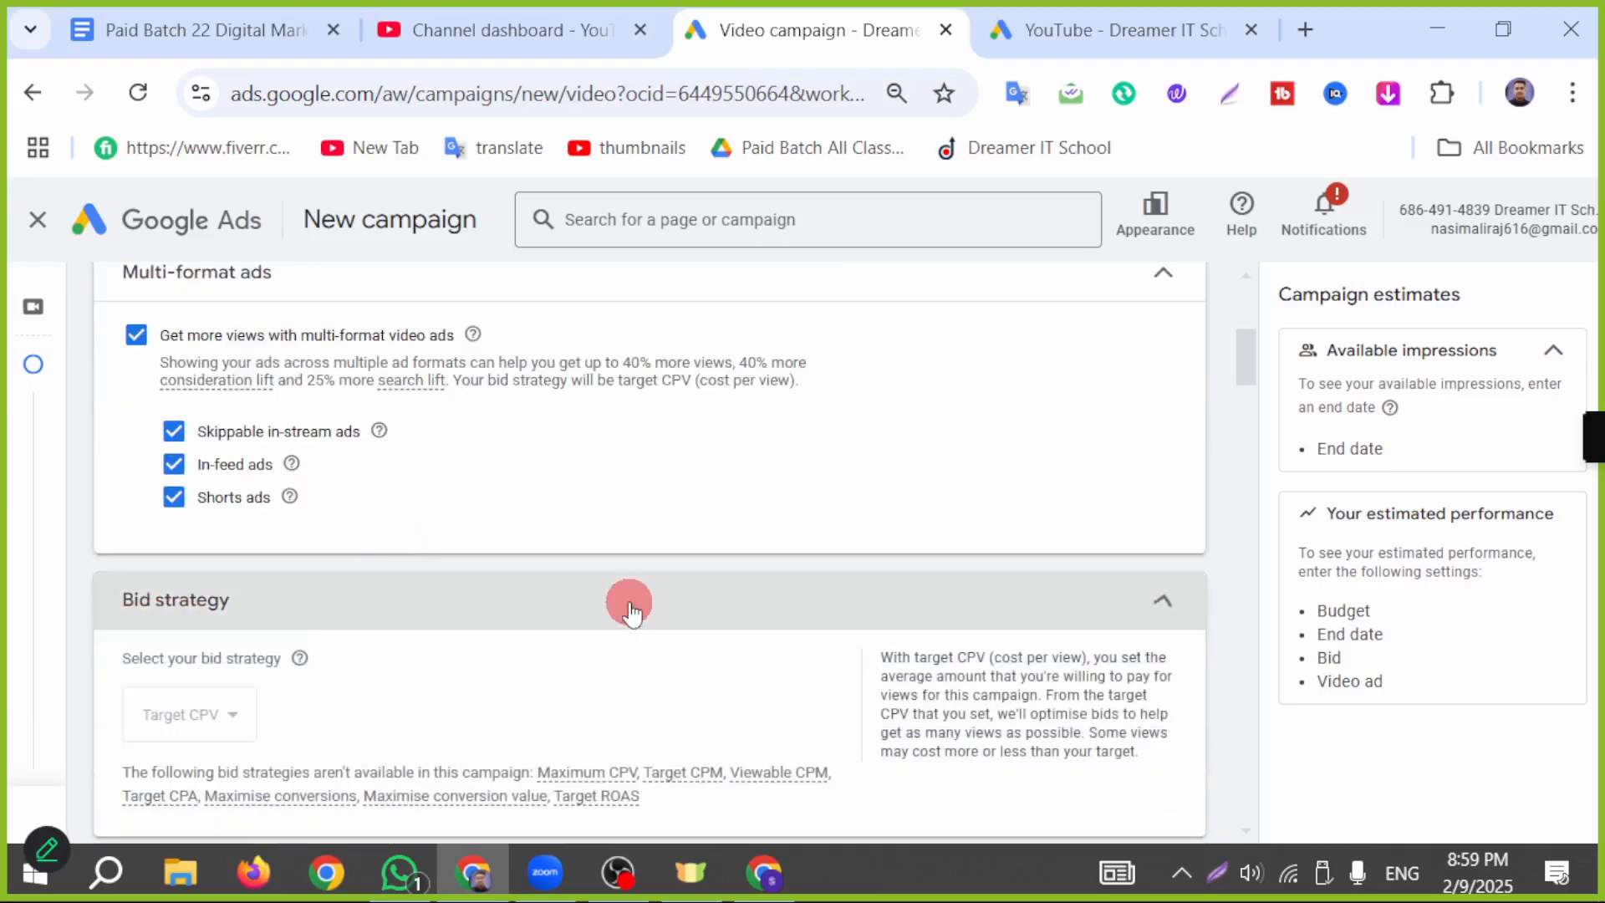
pyautogui.scroll(-2, 635, 598)
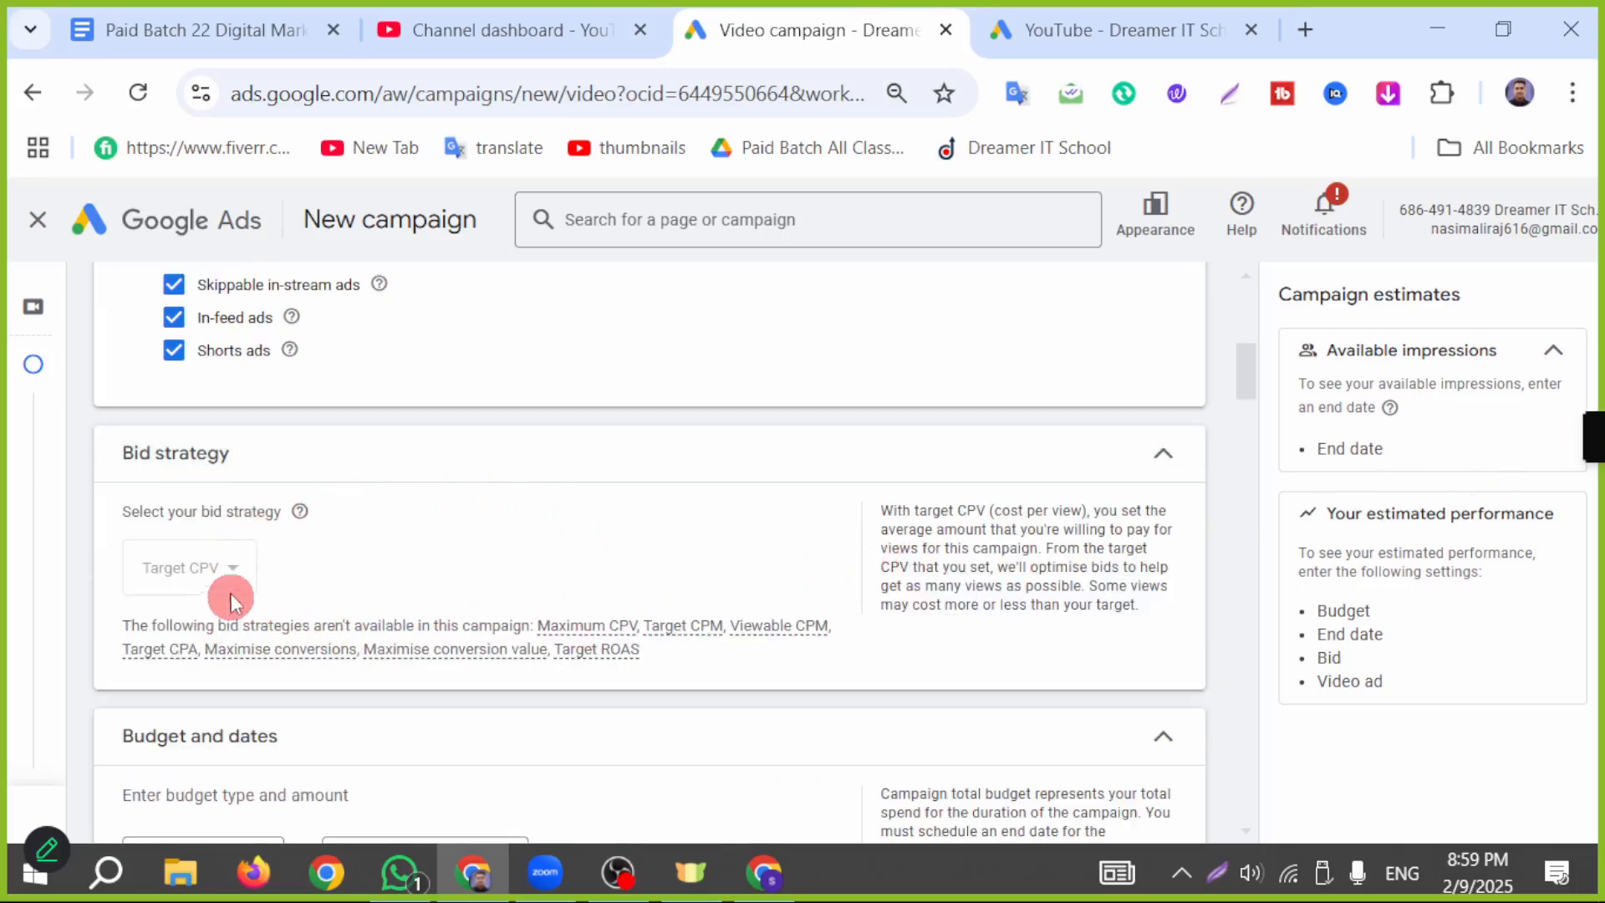
pyautogui.scroll(-2, 573, 709)
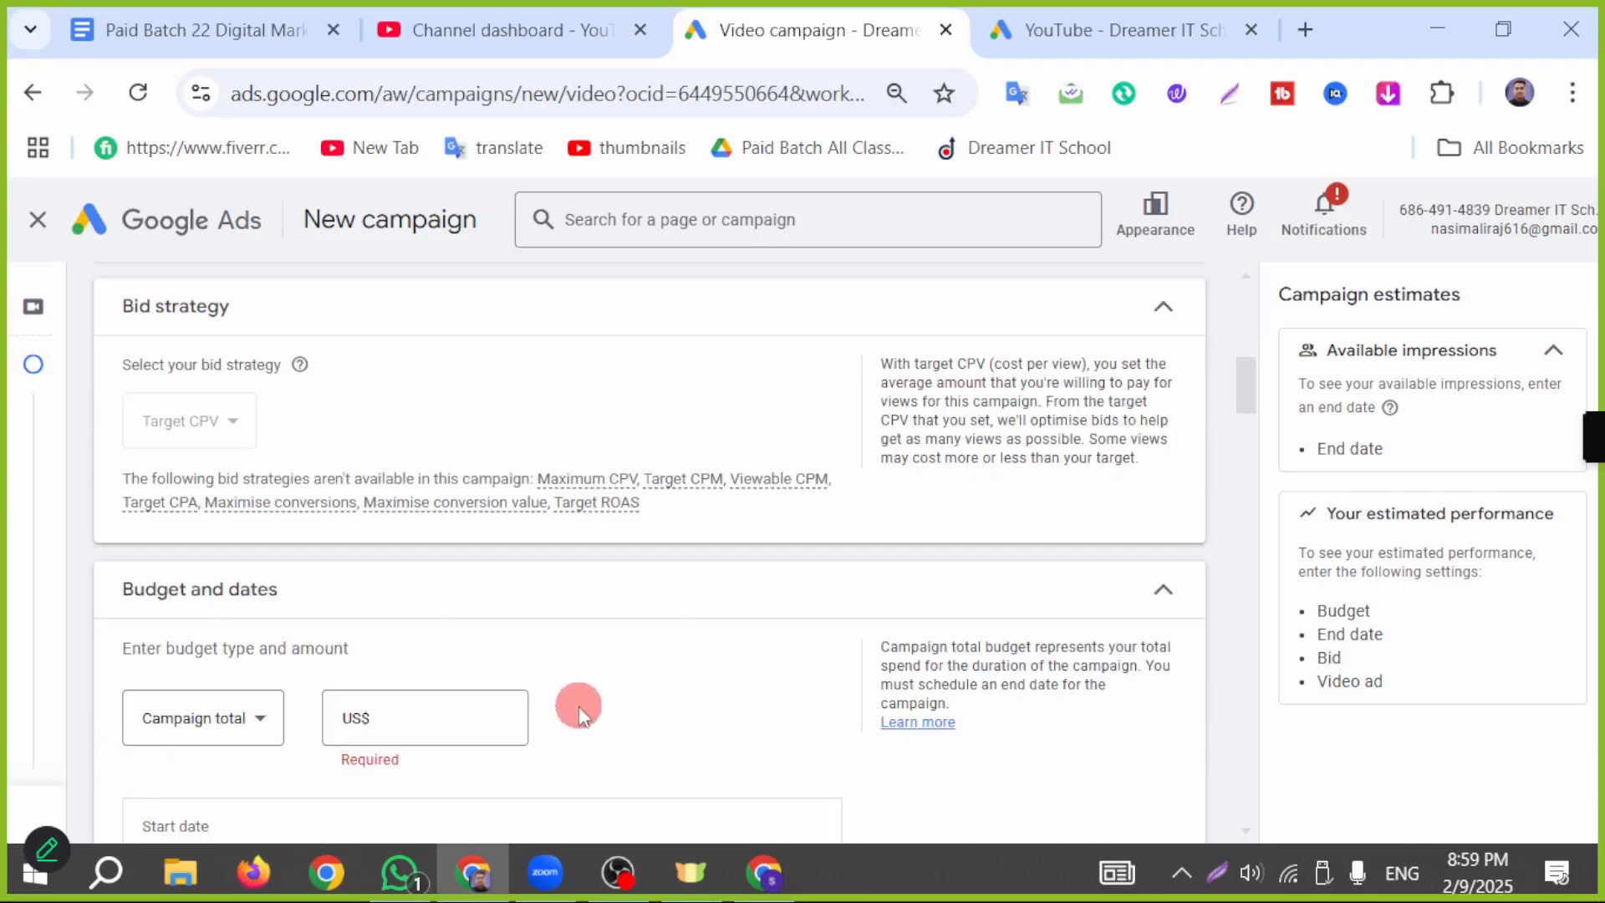
pyautogui.scroll(2, 287, 616)
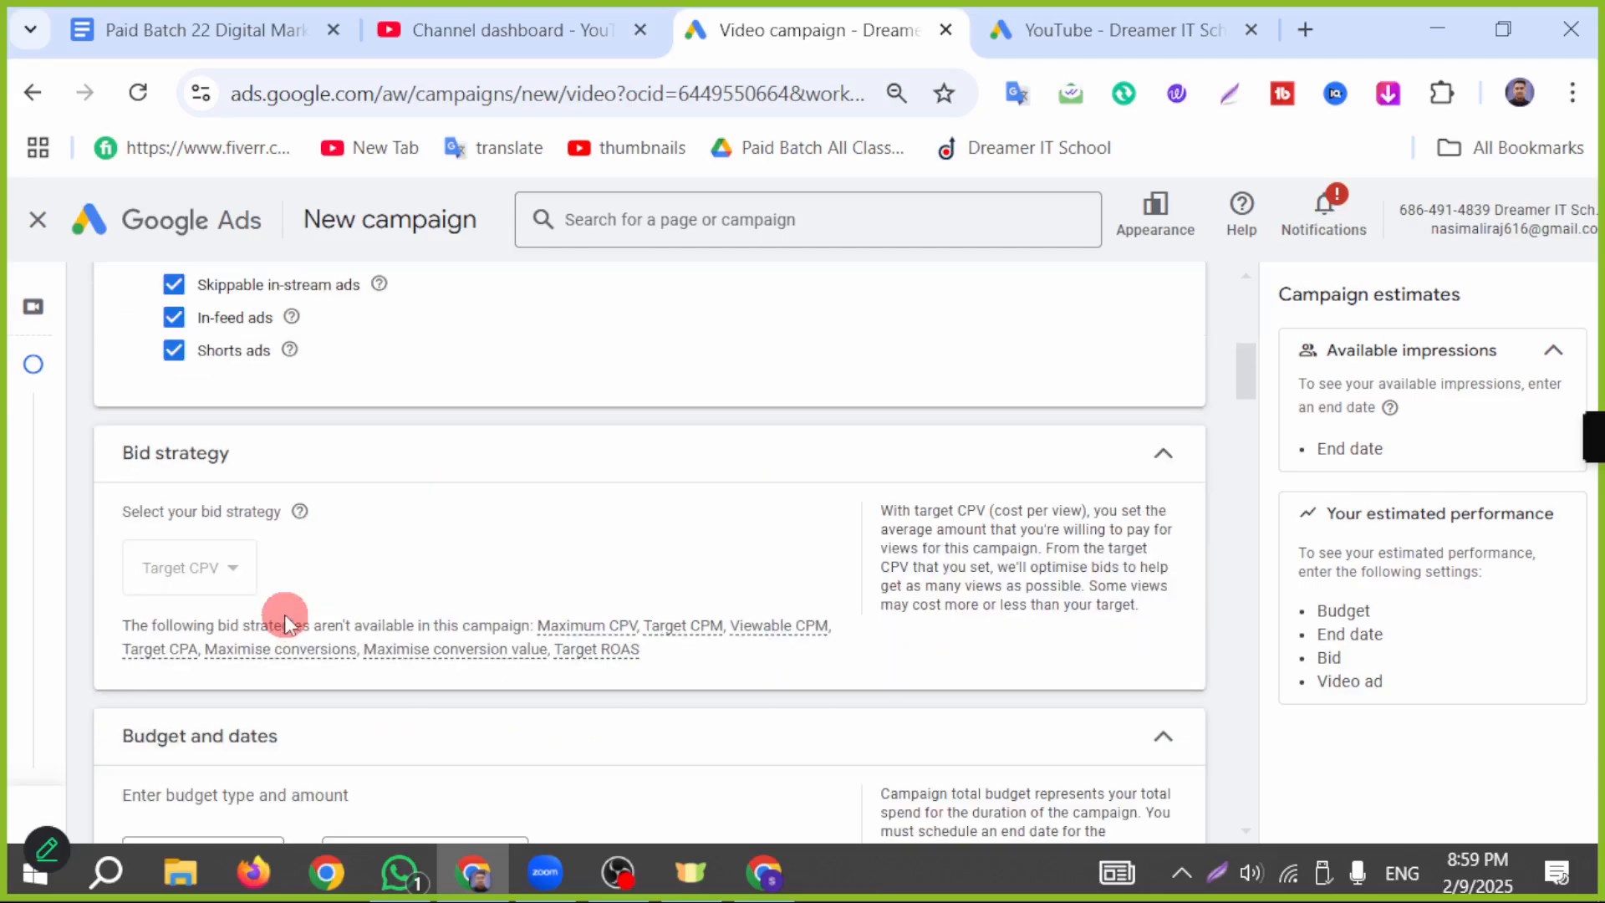
pyautogui.scroll(2, 351, 601)
pyautogui.scroll(-2, 362, 627)
pyautogui.scroll(-4, 370, 660)
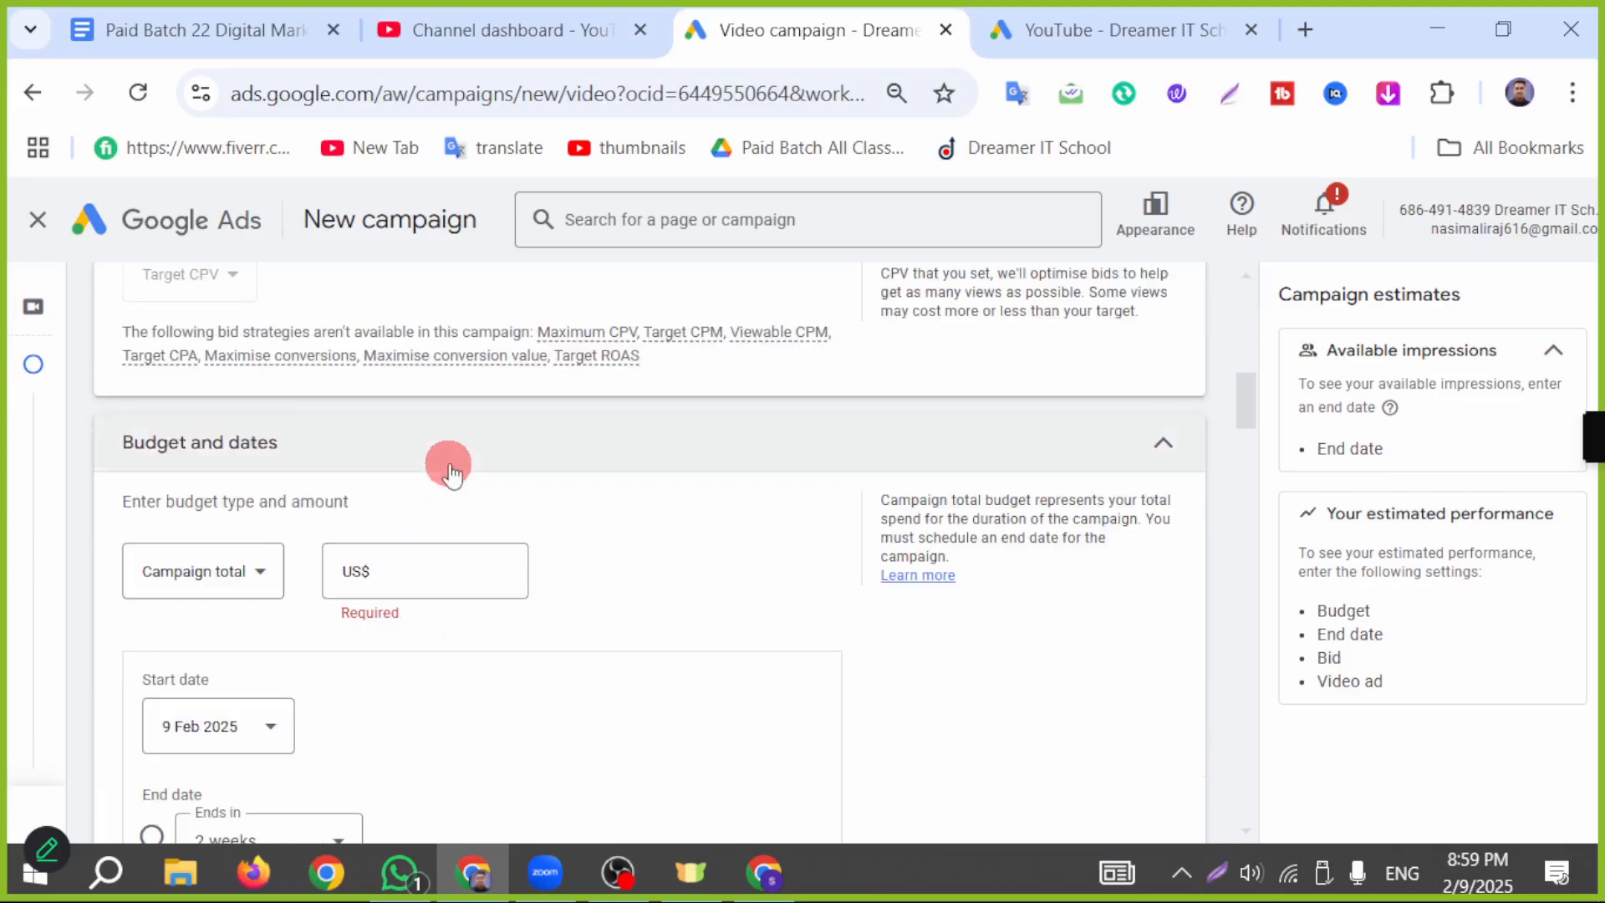
# Step: Change the campaign budget type to Daily and set the amount to US$5.00
pyautogui.click(539, 427)
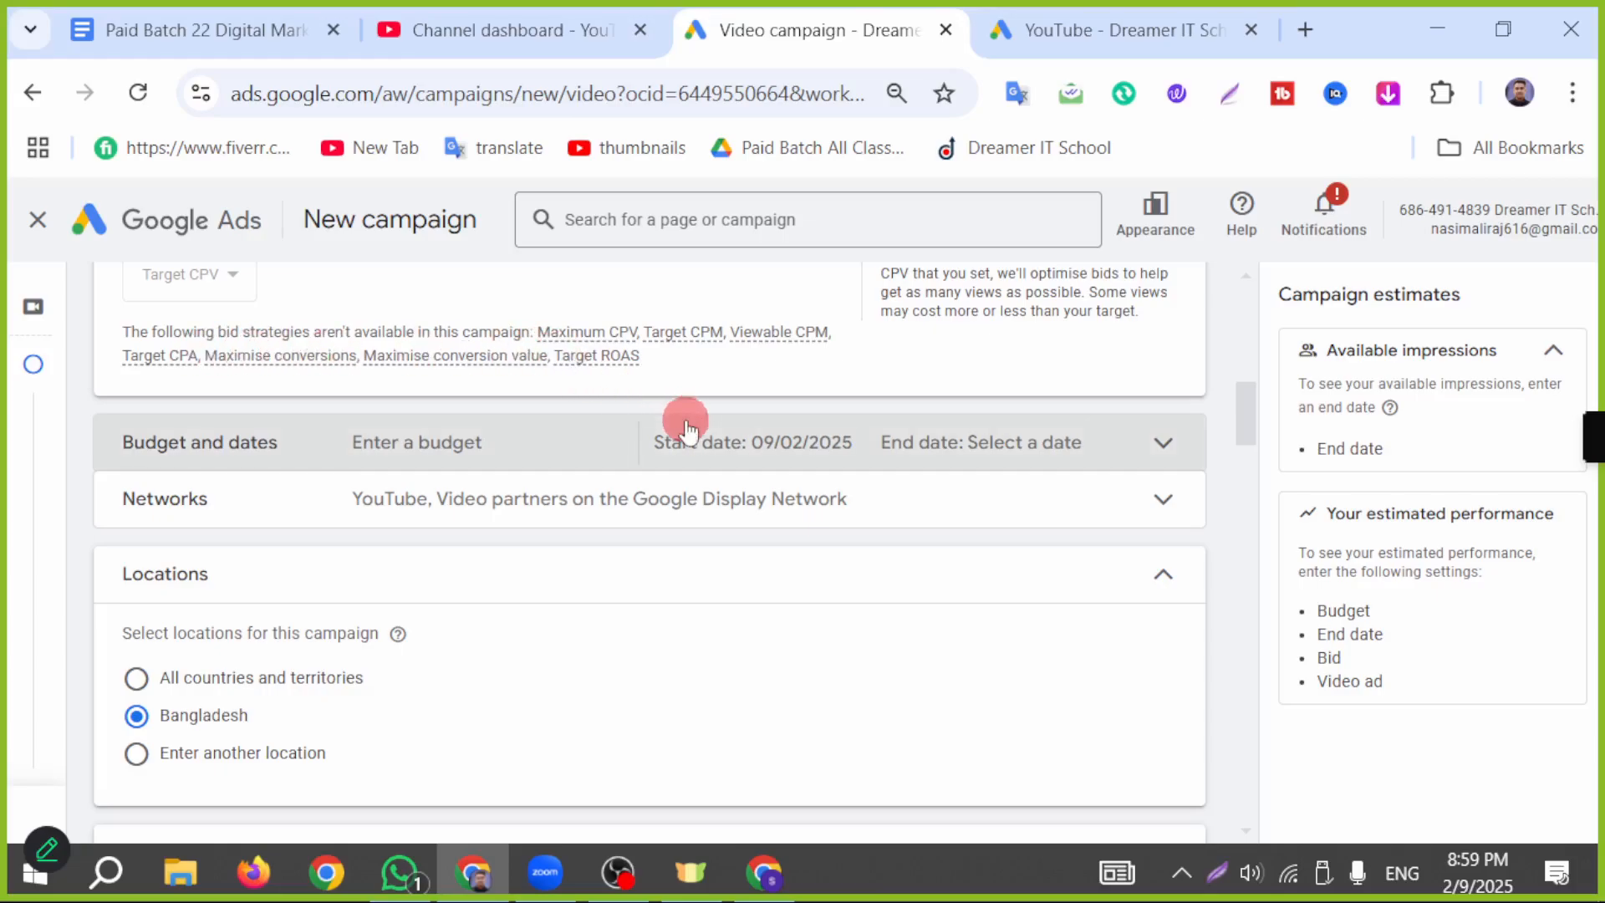
pyautogui.click(244, 458)
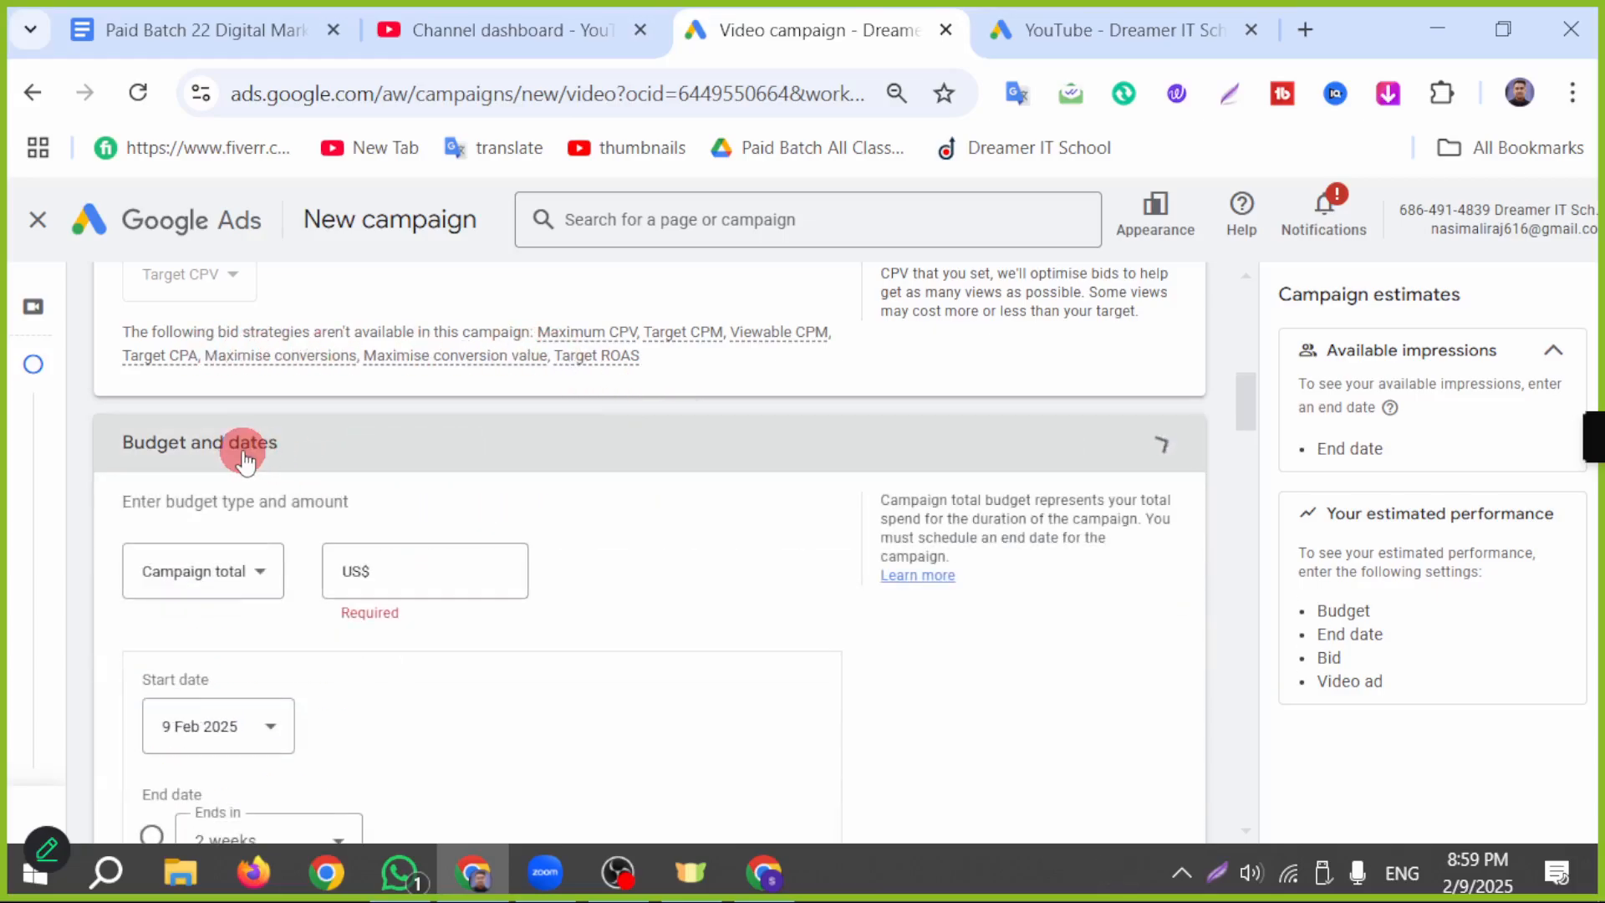
pyautogui.click(267, 573)
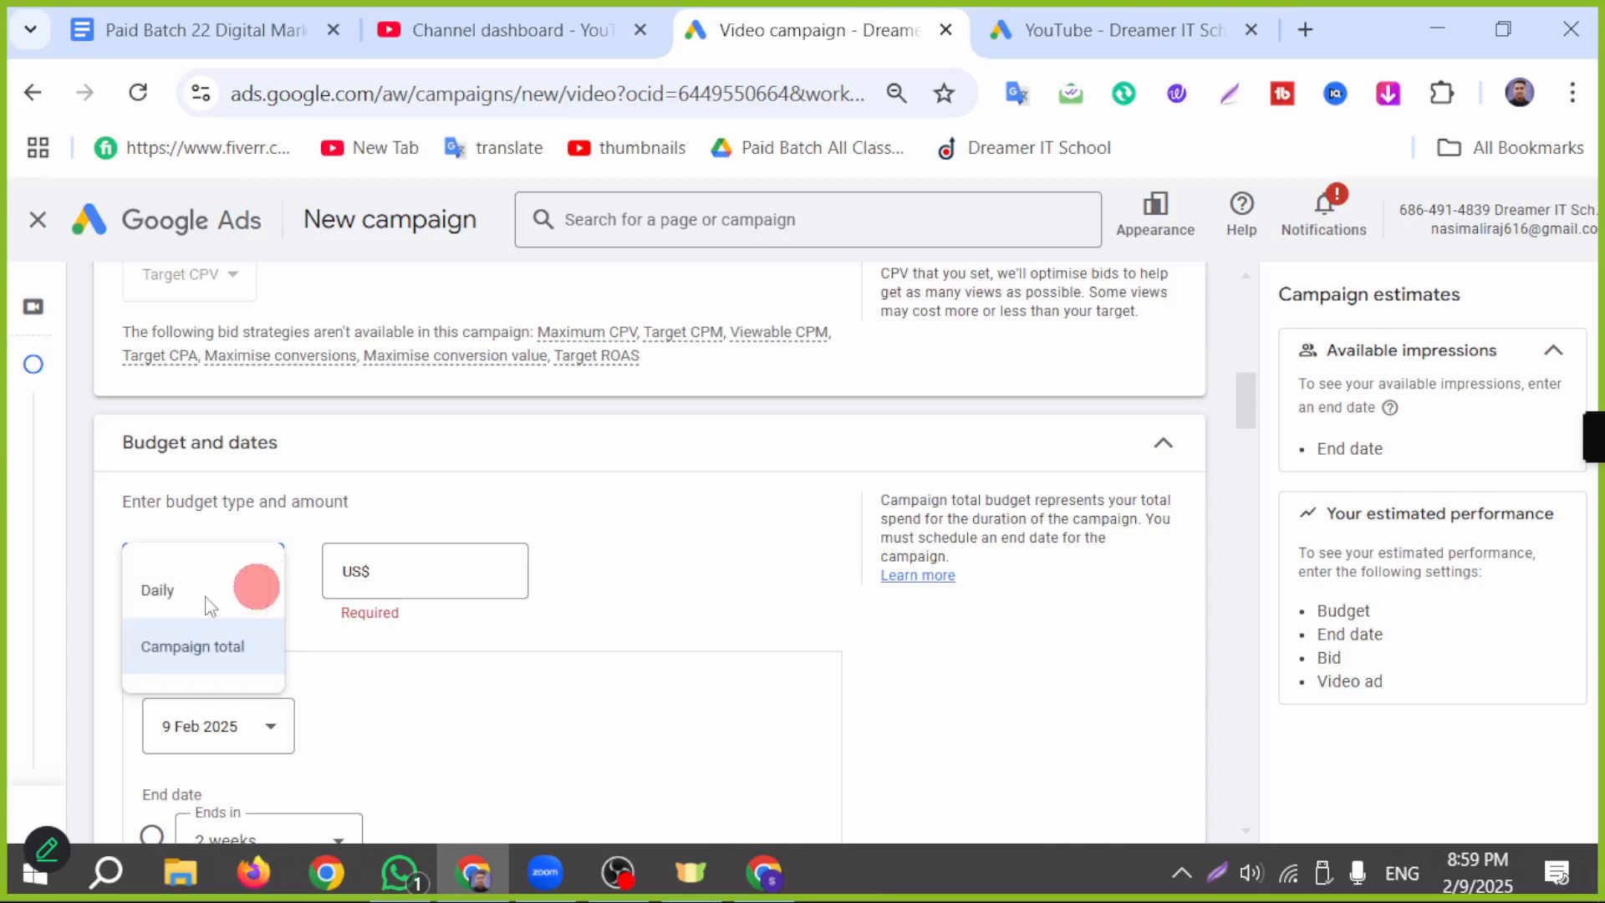
pyautogui.click(166, 594)
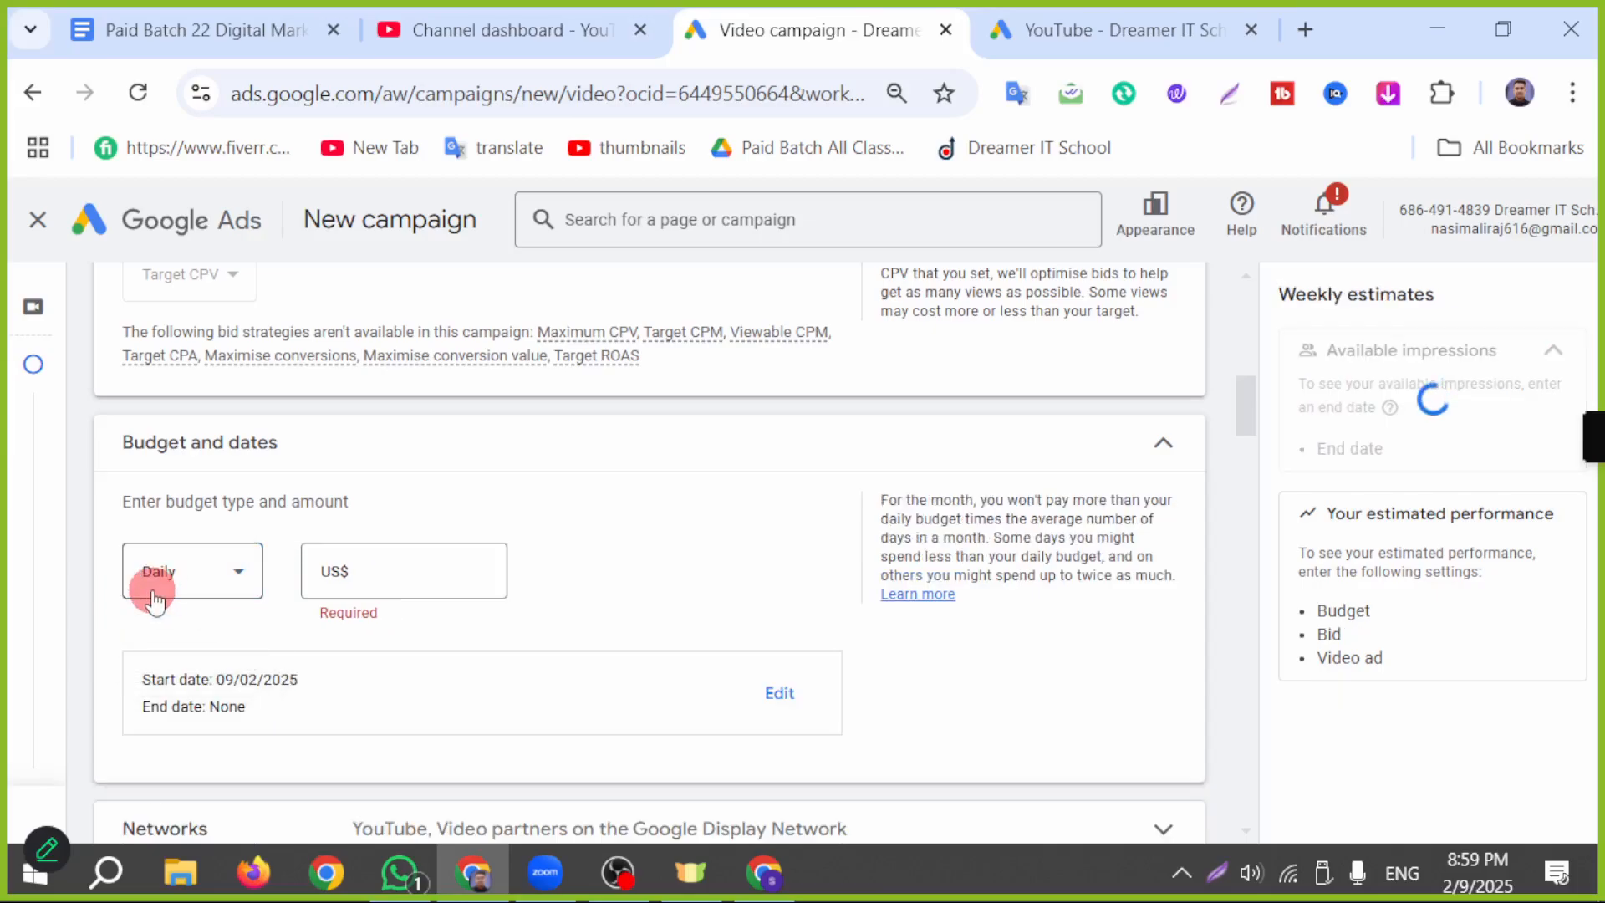
pyautogui.click(418, 577)
pyautogui.write('5')
pyautogui.click(685, 490)
# Step: Expand the network settings and review the YouTube, Google TV and video partner options and the campaign location choices
pyautogui.scroll(-2, 530, 655)
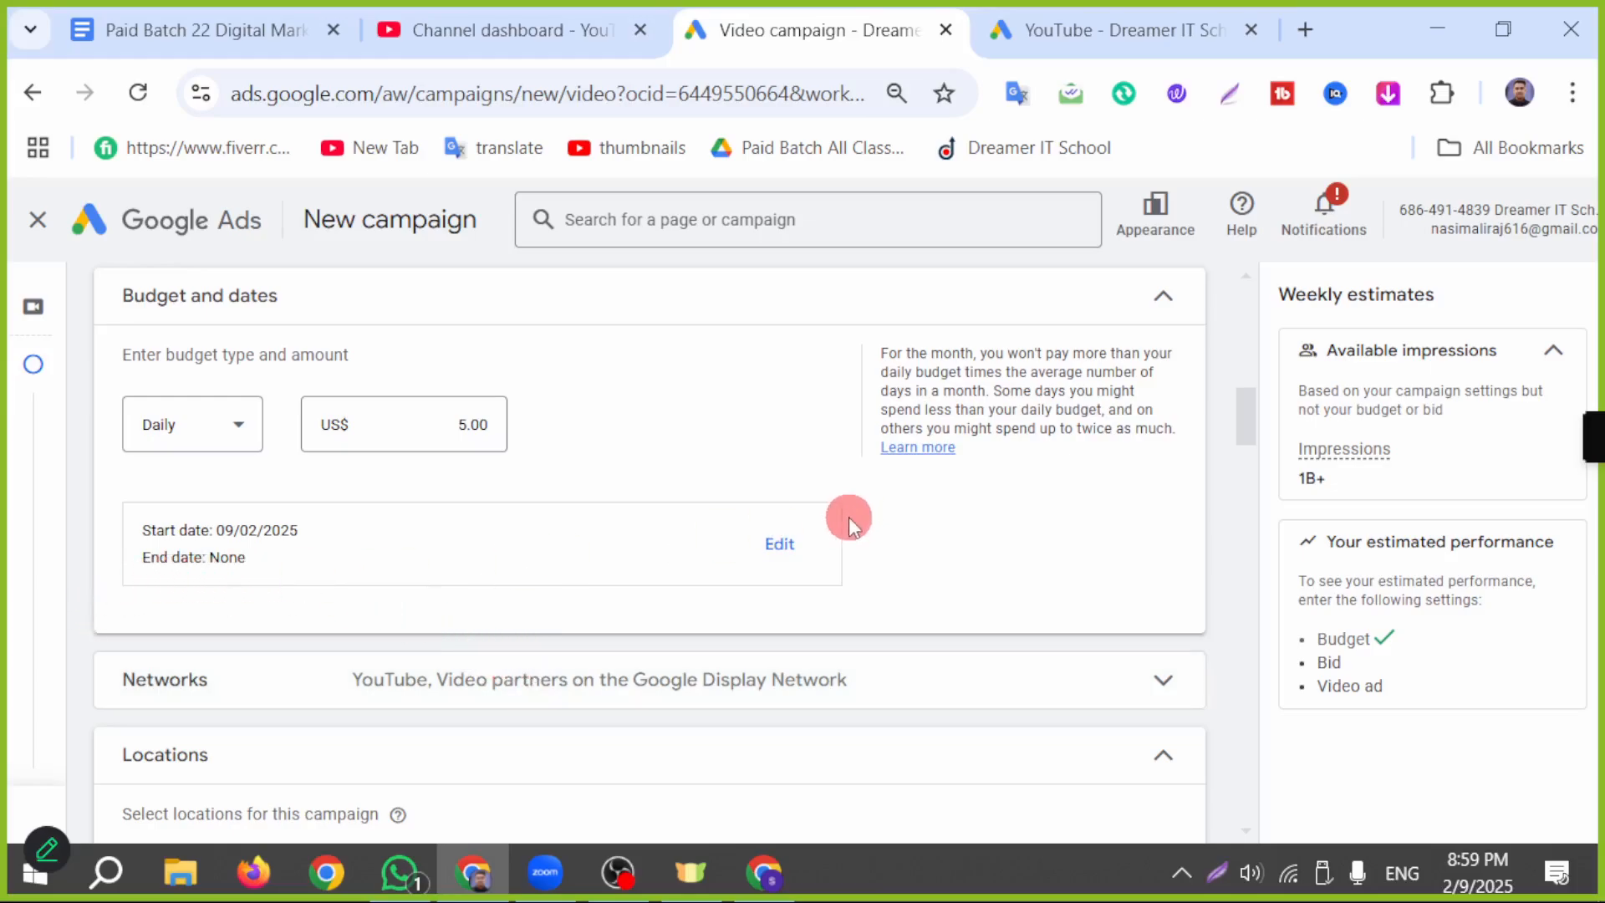
pyautogui.scroll(-2, 600, 607)
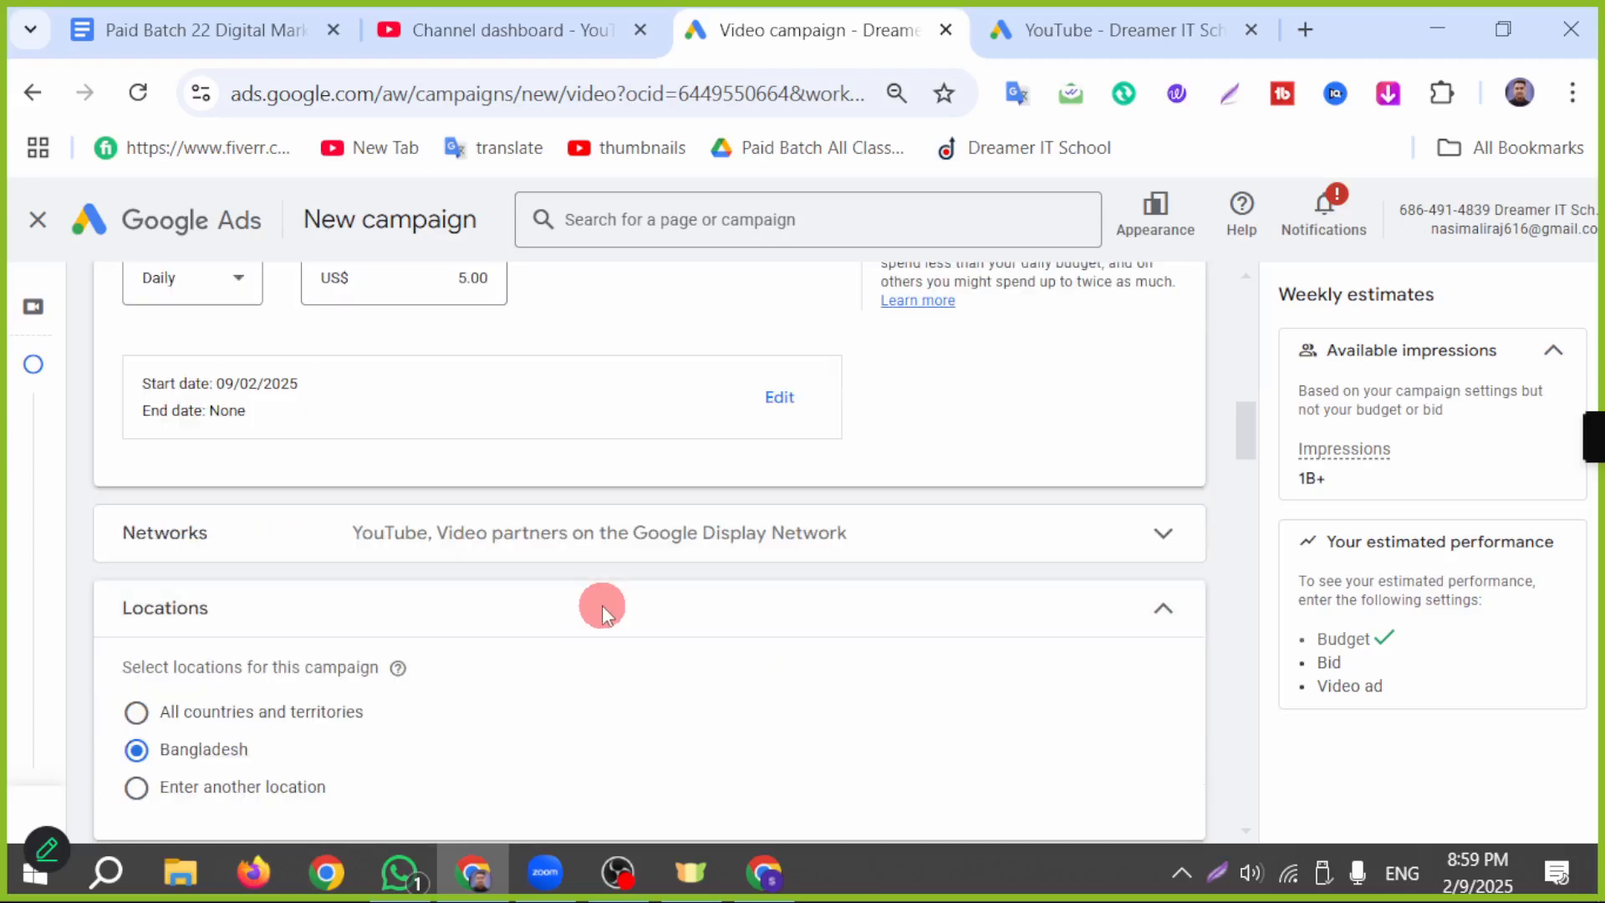
pyautogui.click(339, 543)
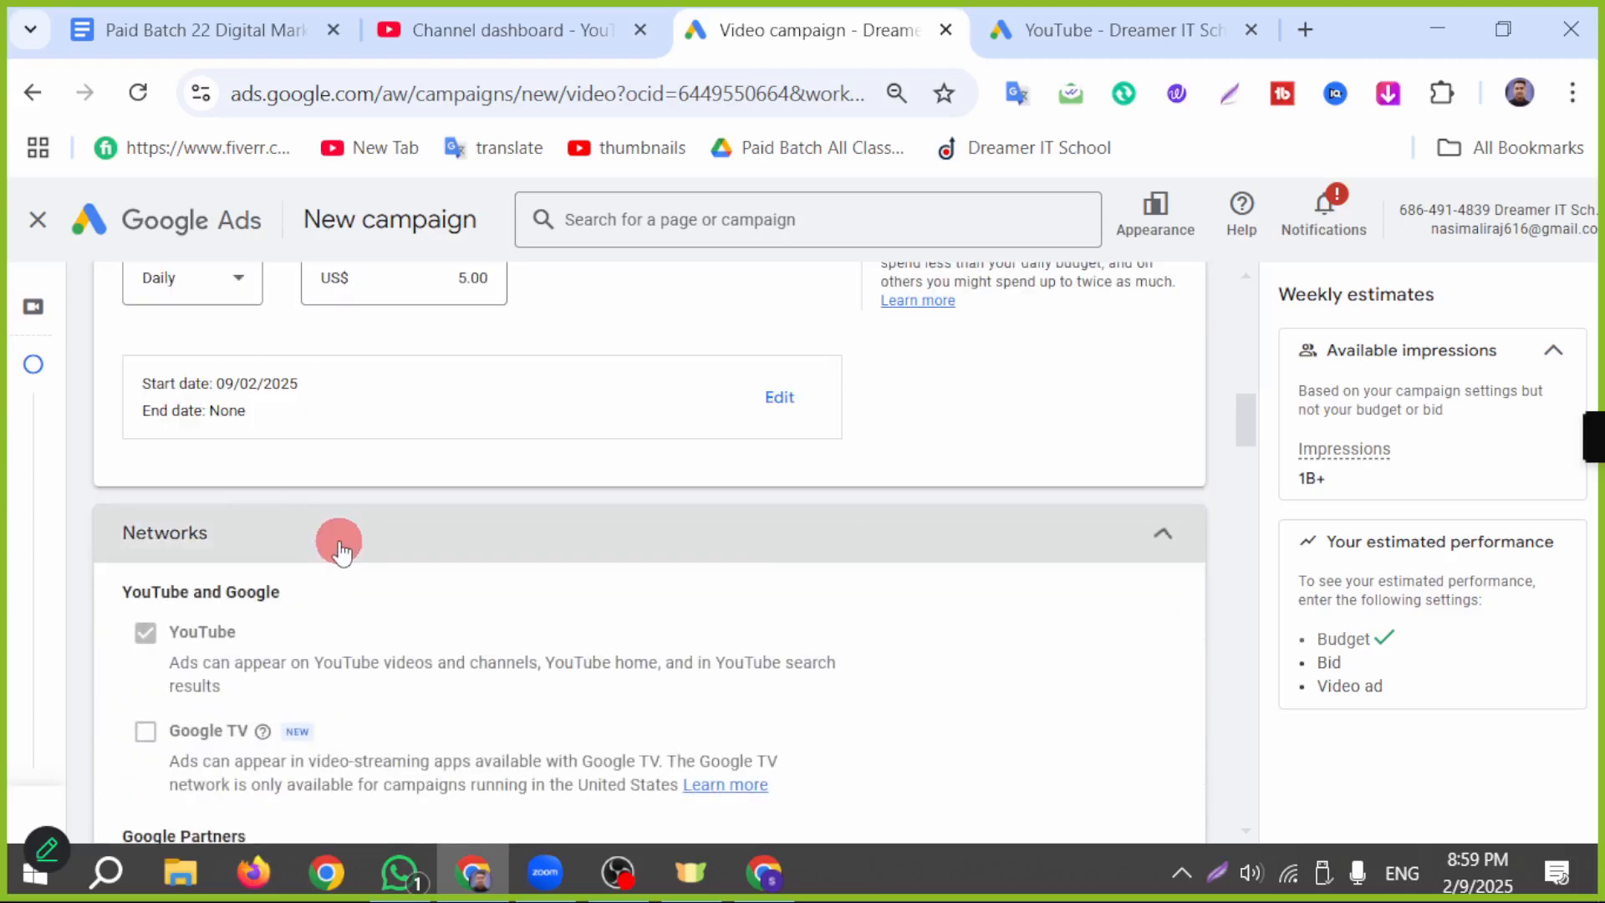
pyautogui.scroll(-3, 343, 559)
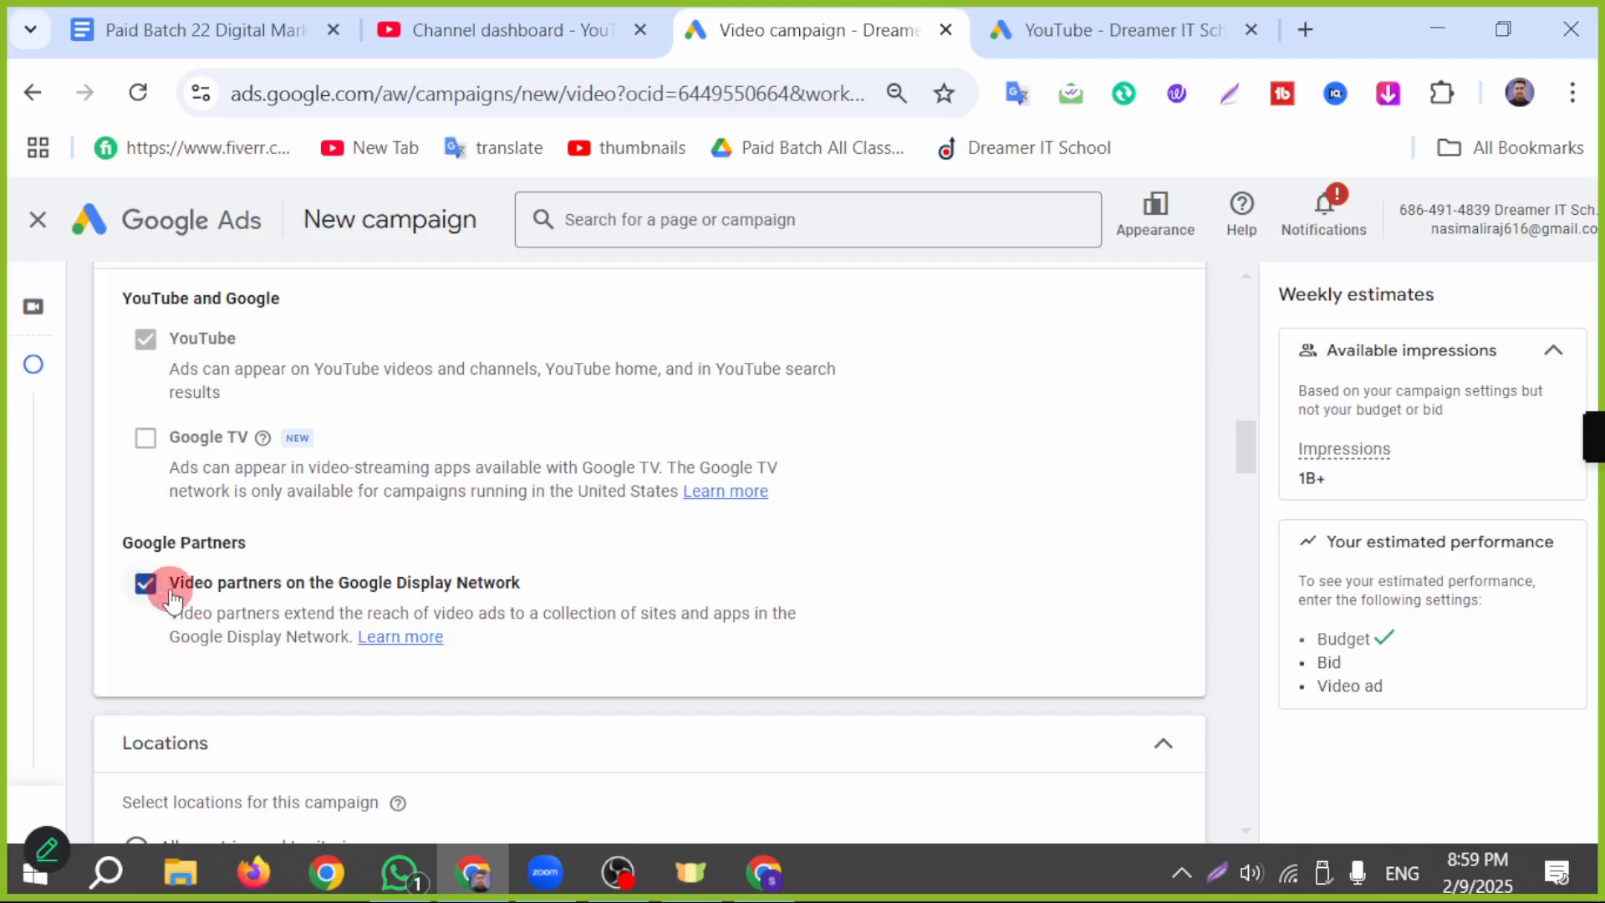
pyautogui.scroll(-2, 172, 597)
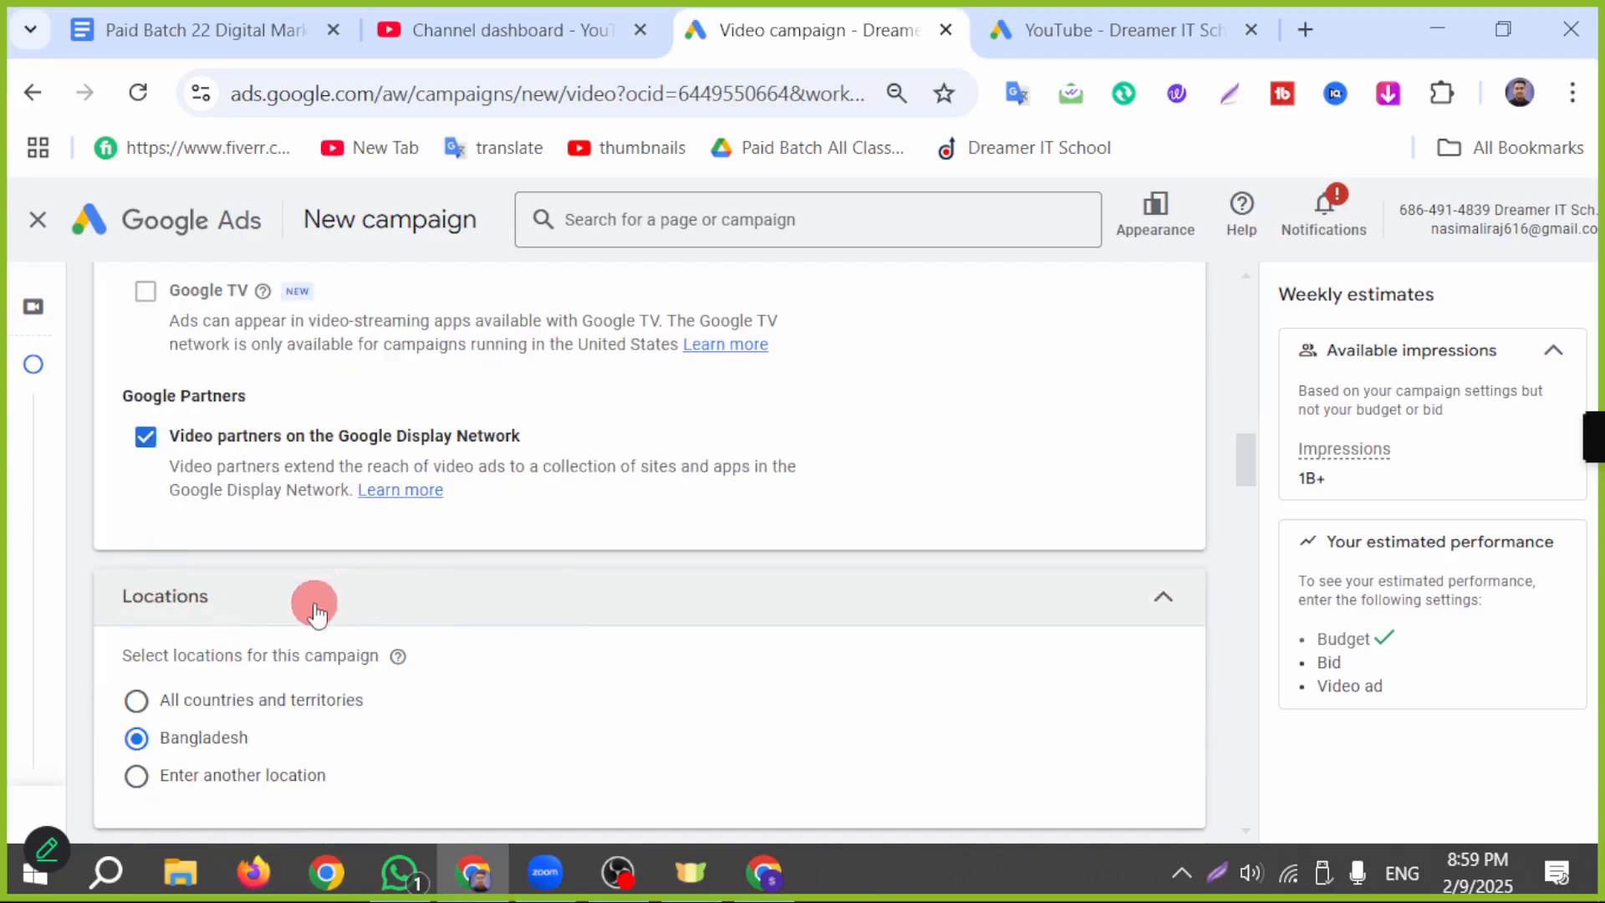
pyautogui.scroll(-2, 316, 613)
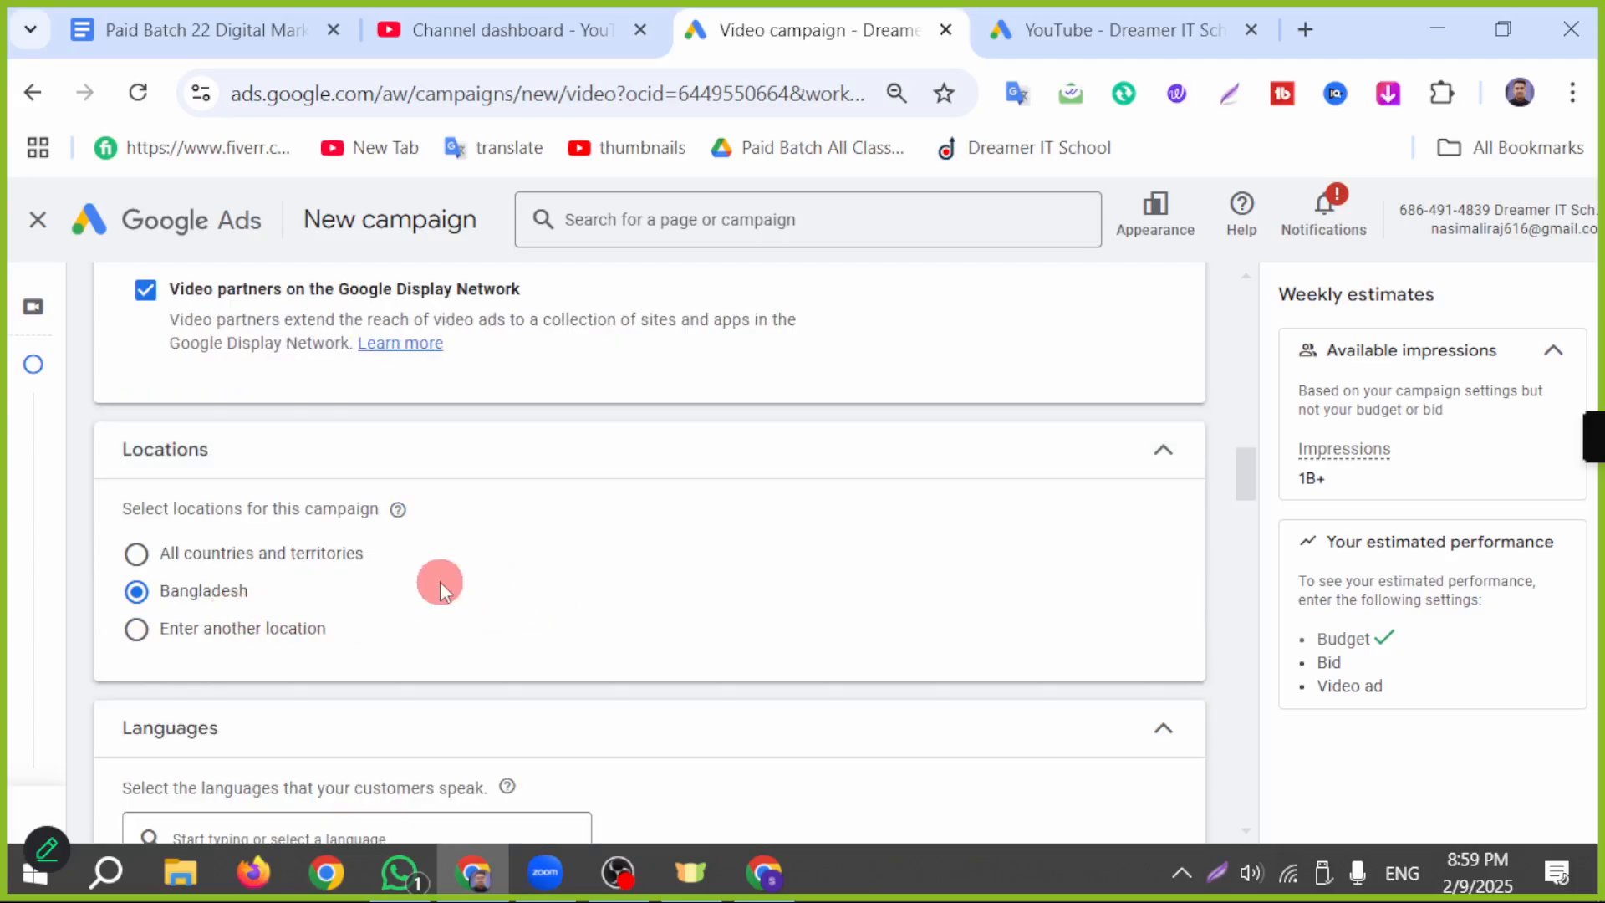
# Step: Add Bengali to the campaign's customer languages alongside English
pyautogui.scroll(-4, 535, 569)
pyautogui.click(273, 544)
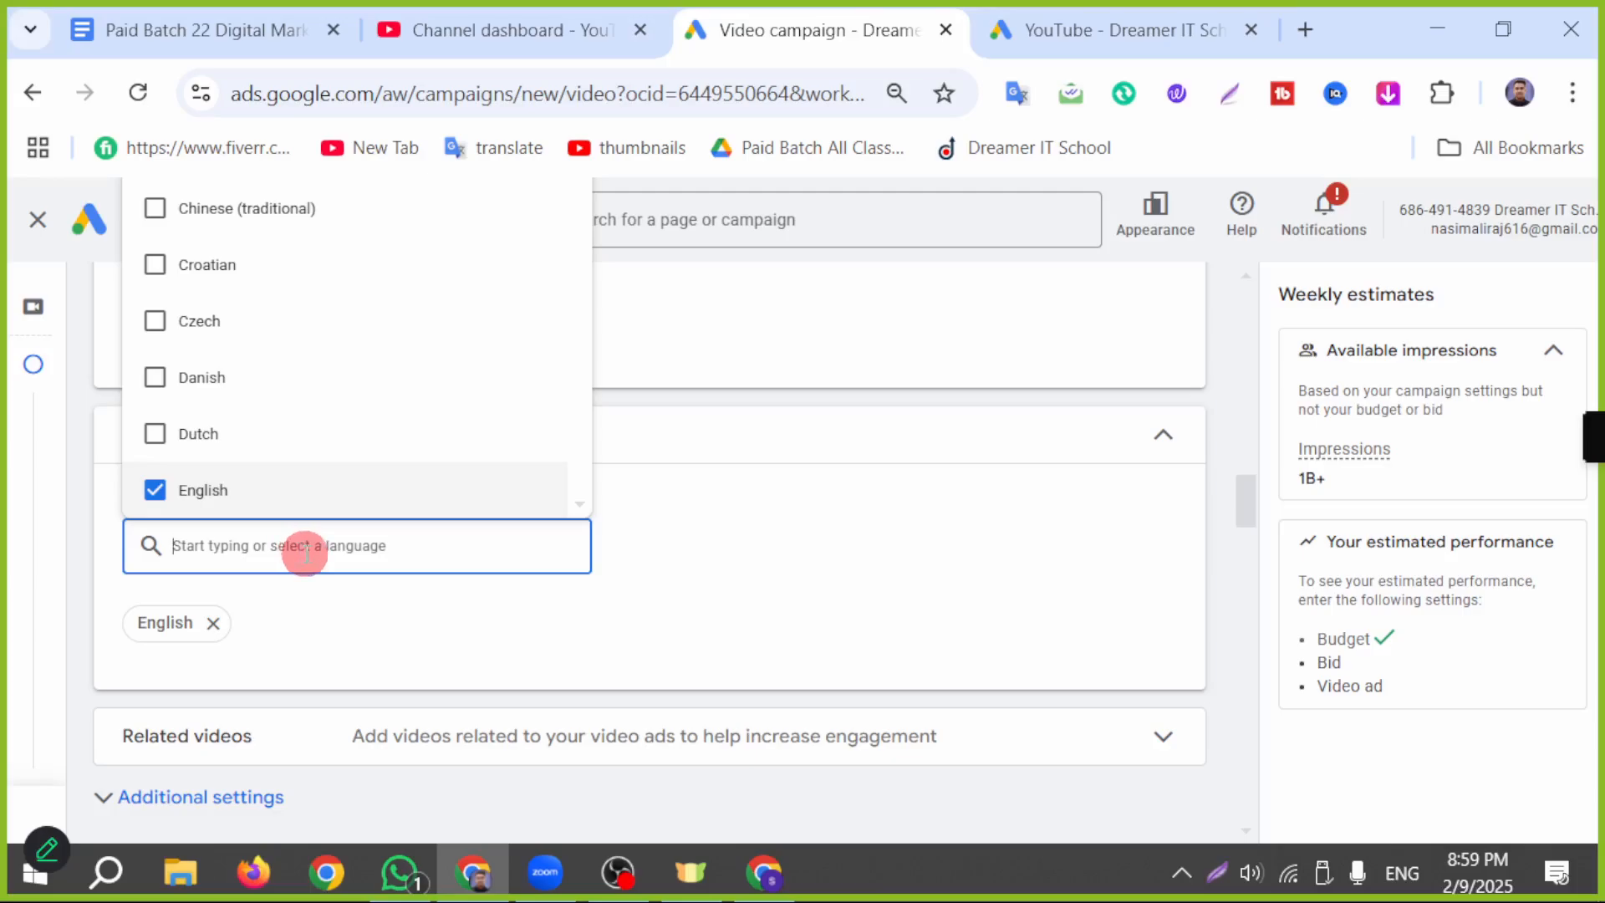
pyautogui.write('be')
pyautogui.click(213, 620)
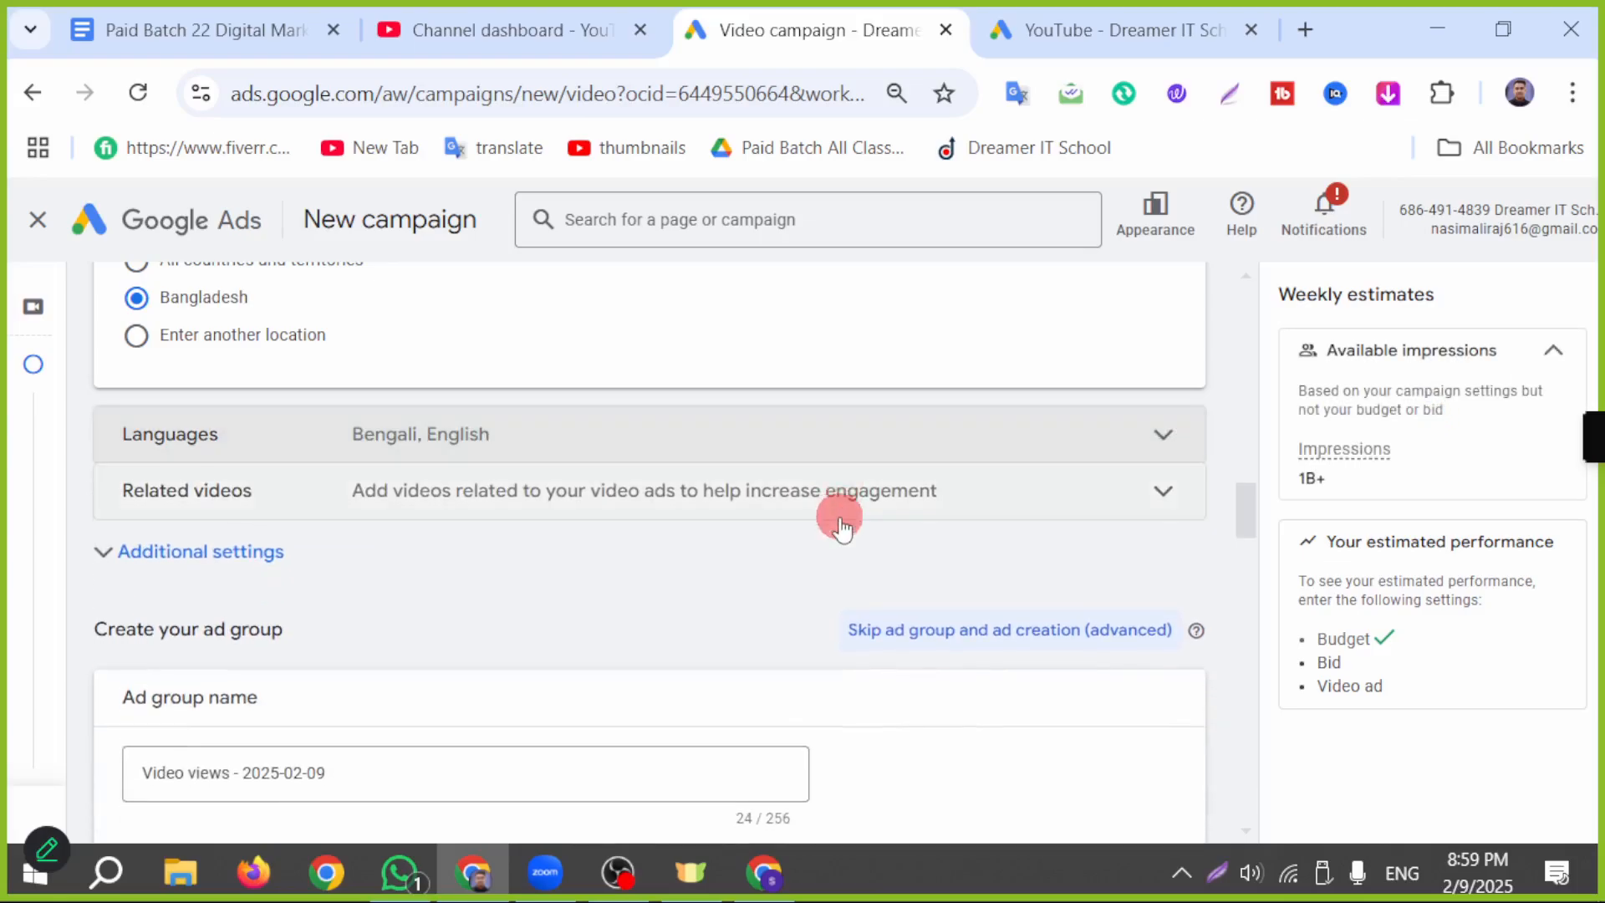
# Step: Open the related videos selection, and copy the Grilled Chicken Spicy-Spicy Food Challenge video's link from the Cooking channel in YouTube Studio
pyautogui.click(521, 500)
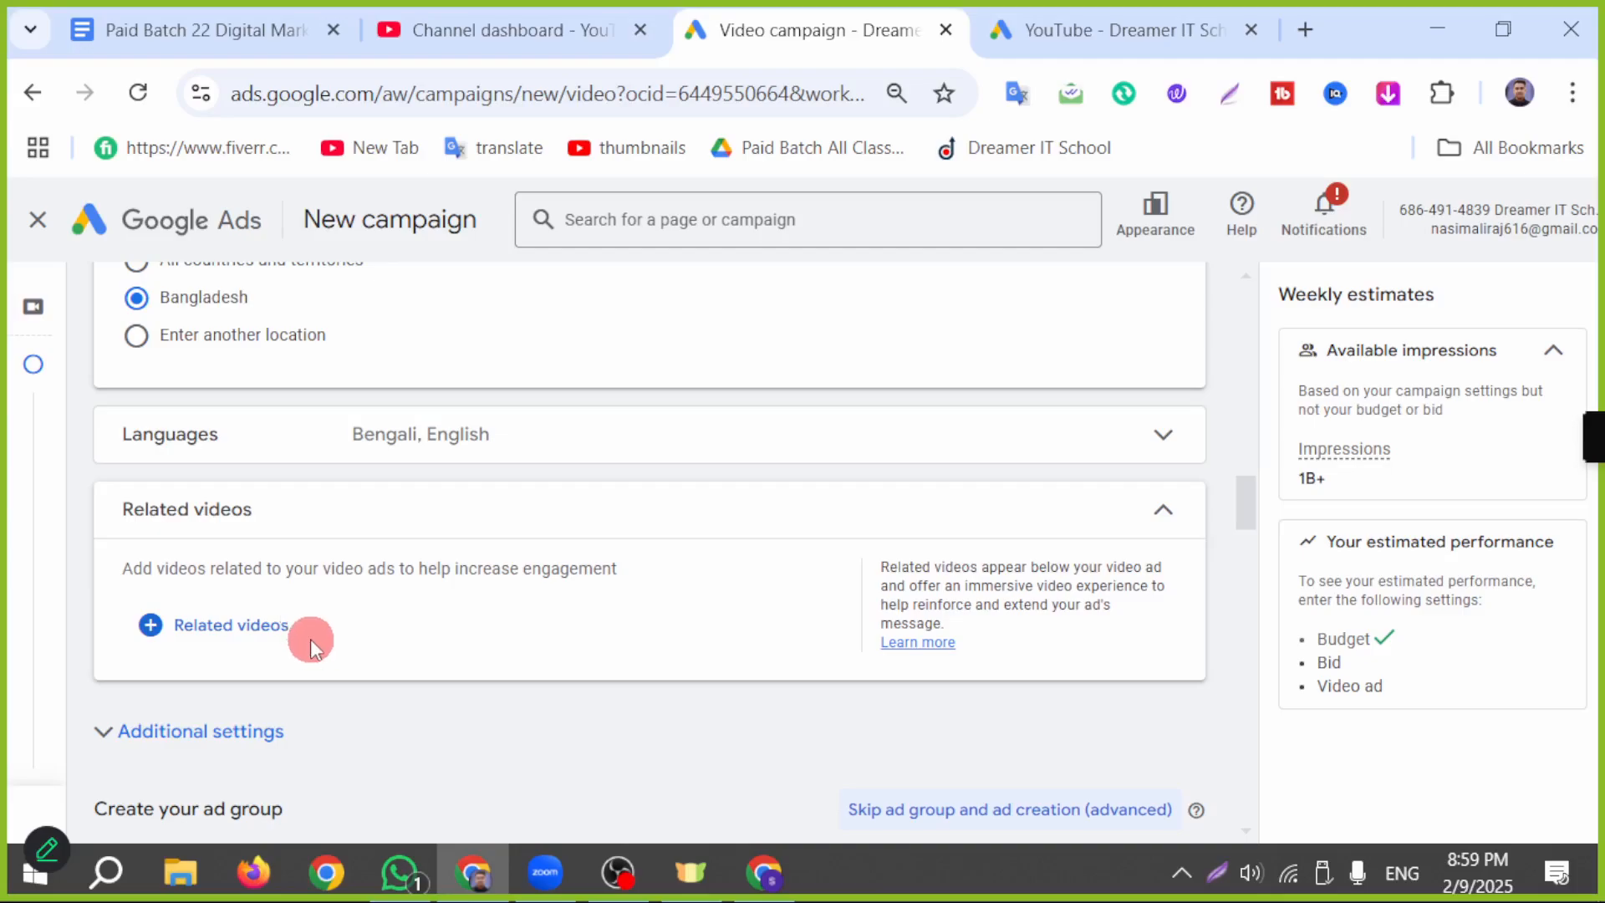
pyautogui.click(261, 640)
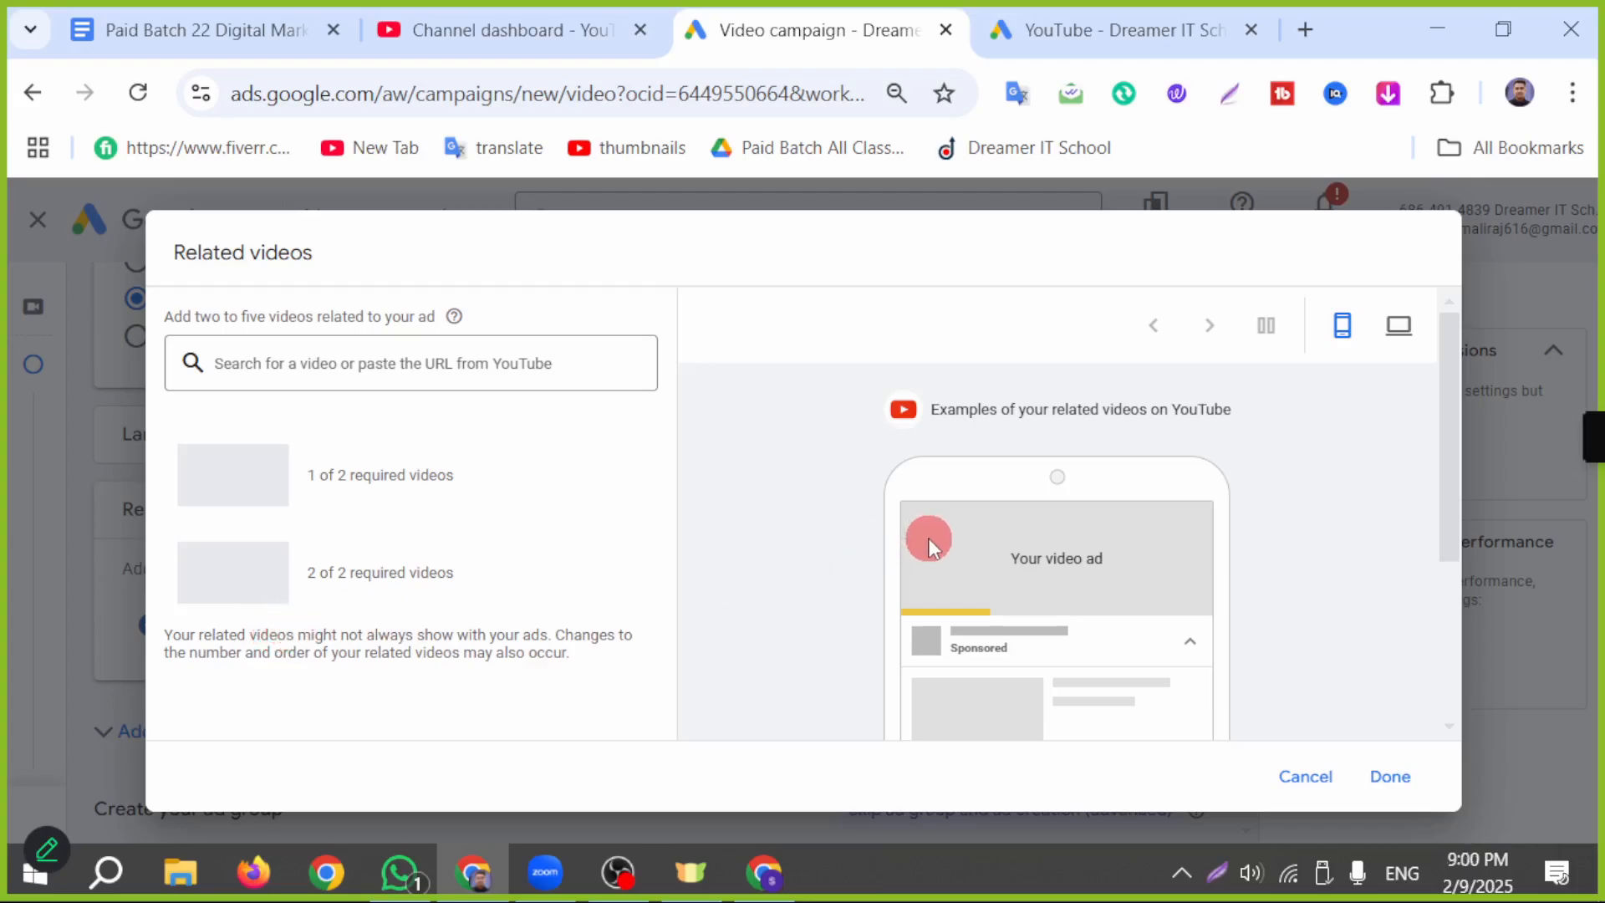
pyautogui.click(763, 872)
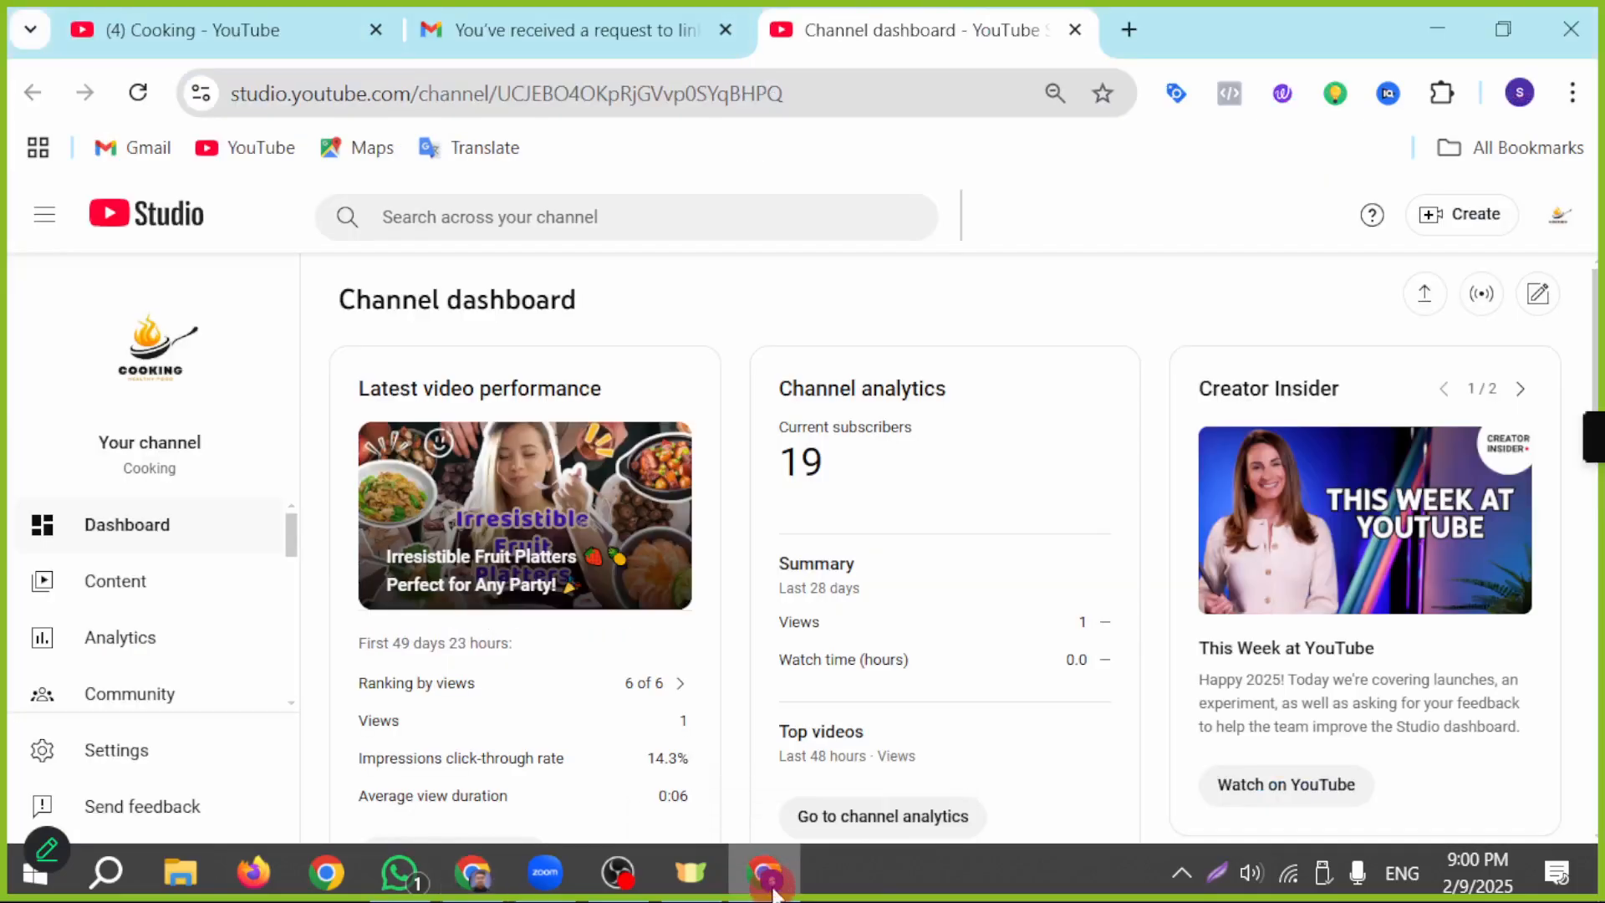
pyautogui.click(136, 596)
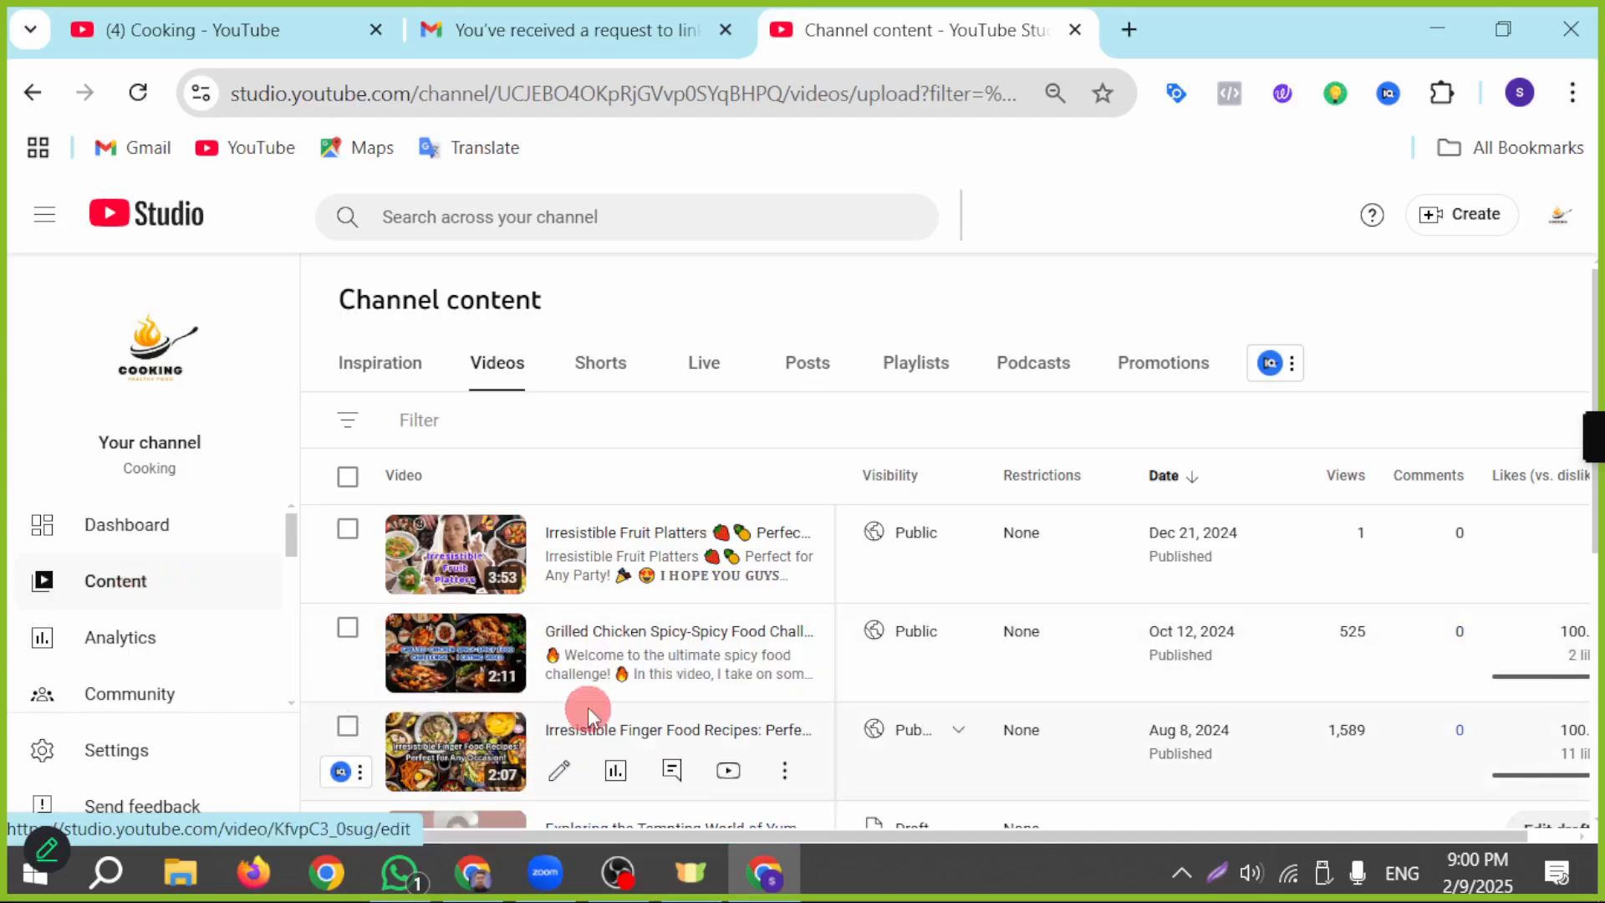
pyautogui.click(465, 662)
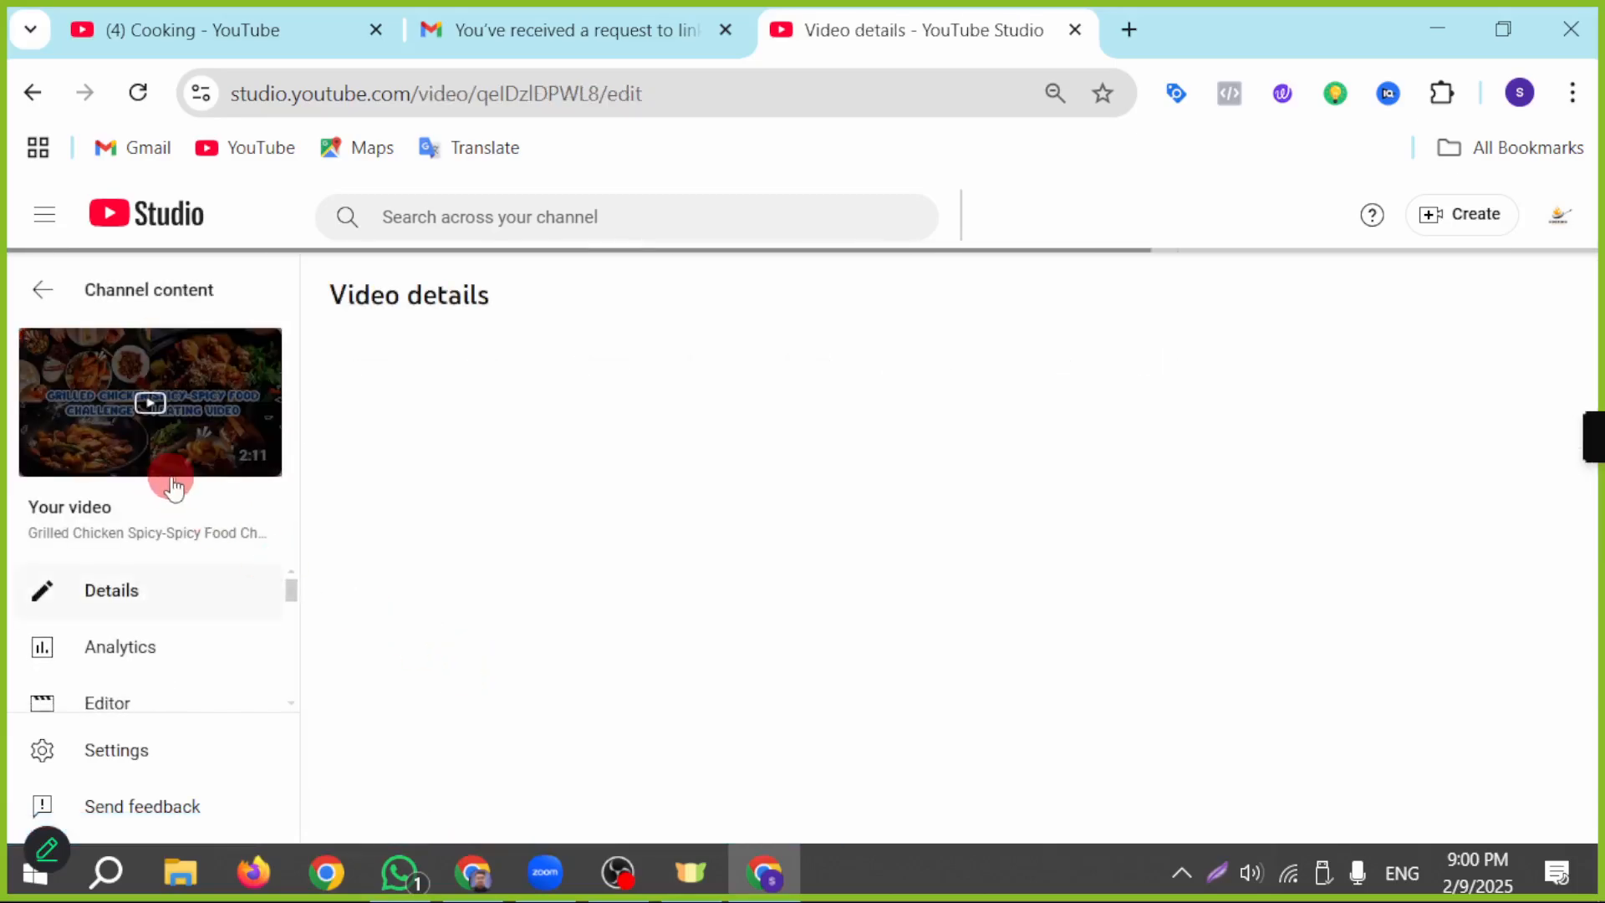
pyautogui.click(1519, 605)
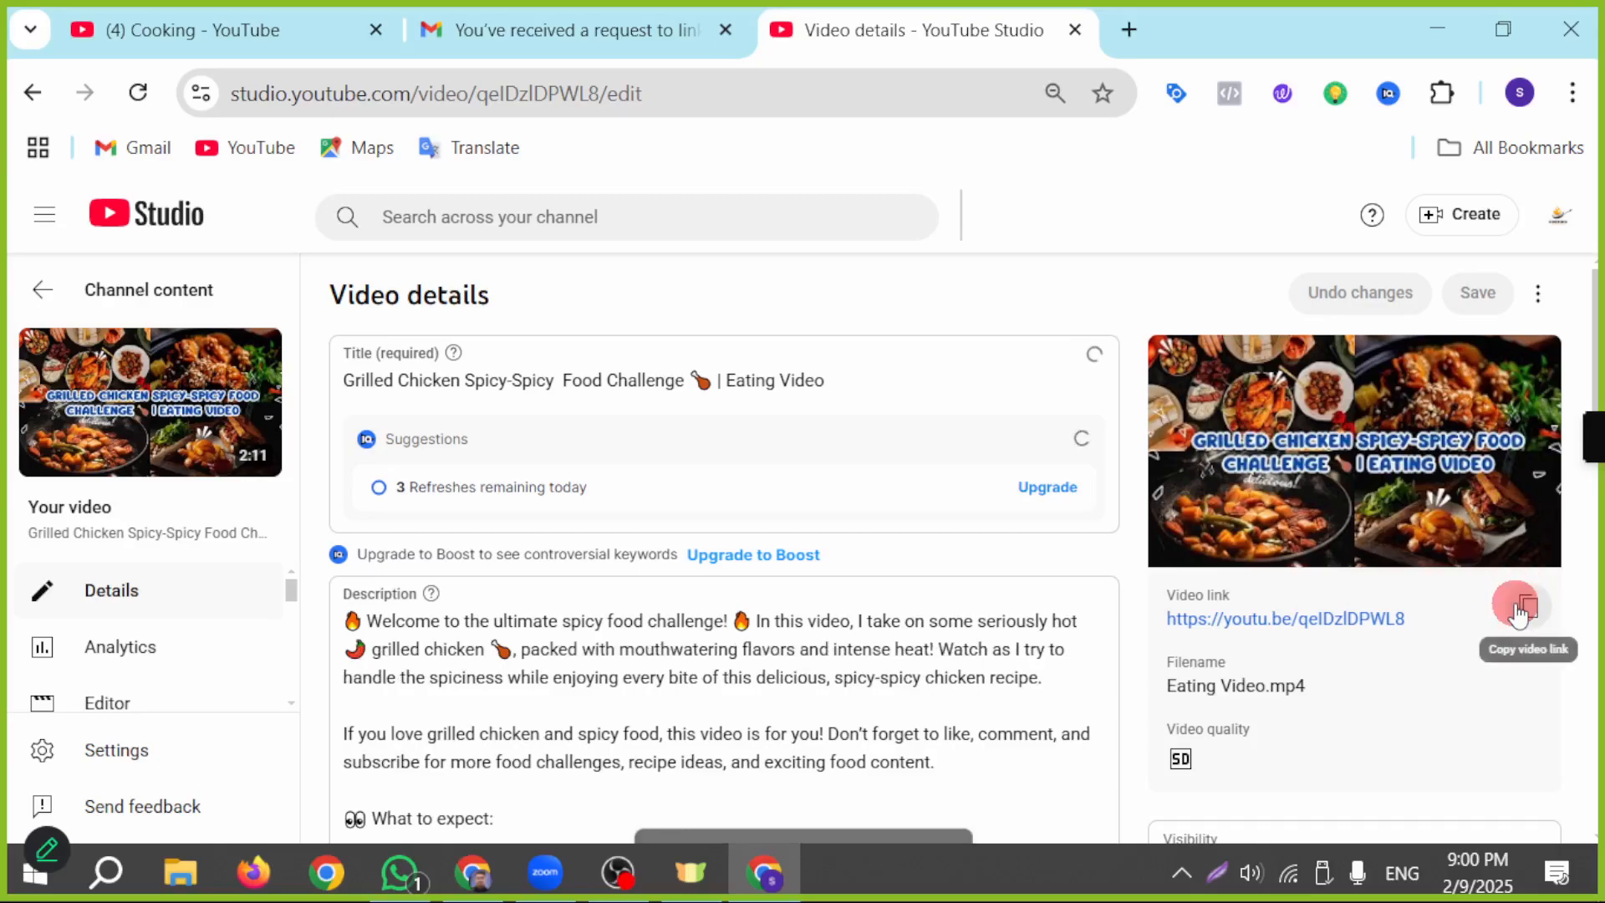
# Step: Back in Google Ads, find the Grilled Chicken video by its copied link, add it as the first related video, and check the ad preview
pyautogui.click(498, 865)
pyautogui.click(286, 359)
pyautogui.hotkey('ctrl', 'v')
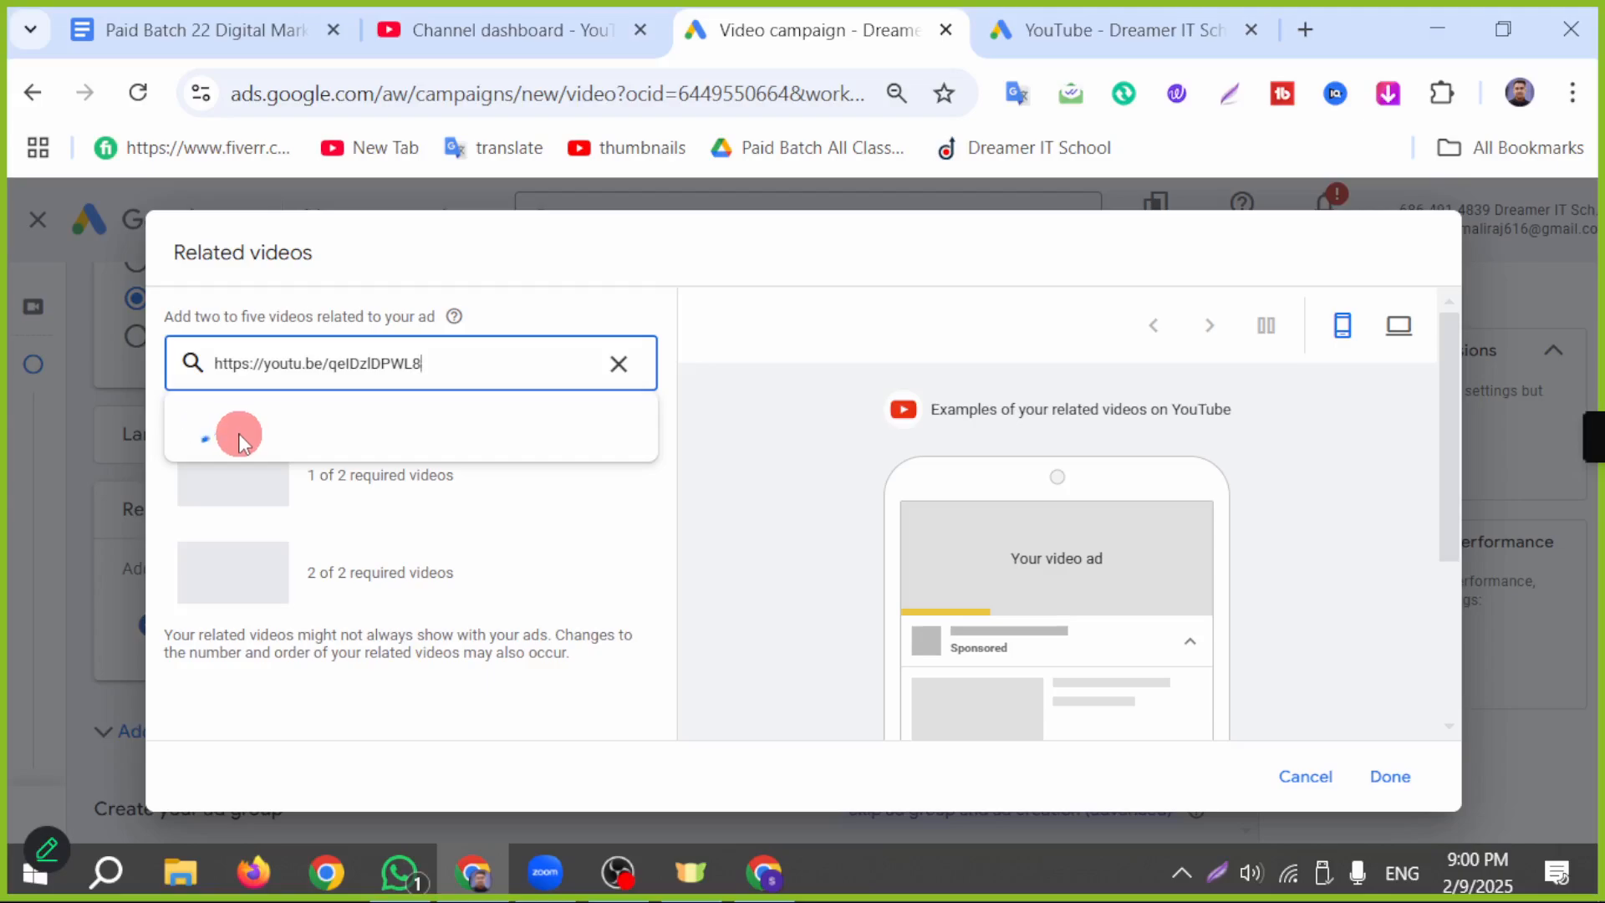
pyautogui.click(267, 433)
pyautogui.scroll(-2, 1212, 644)
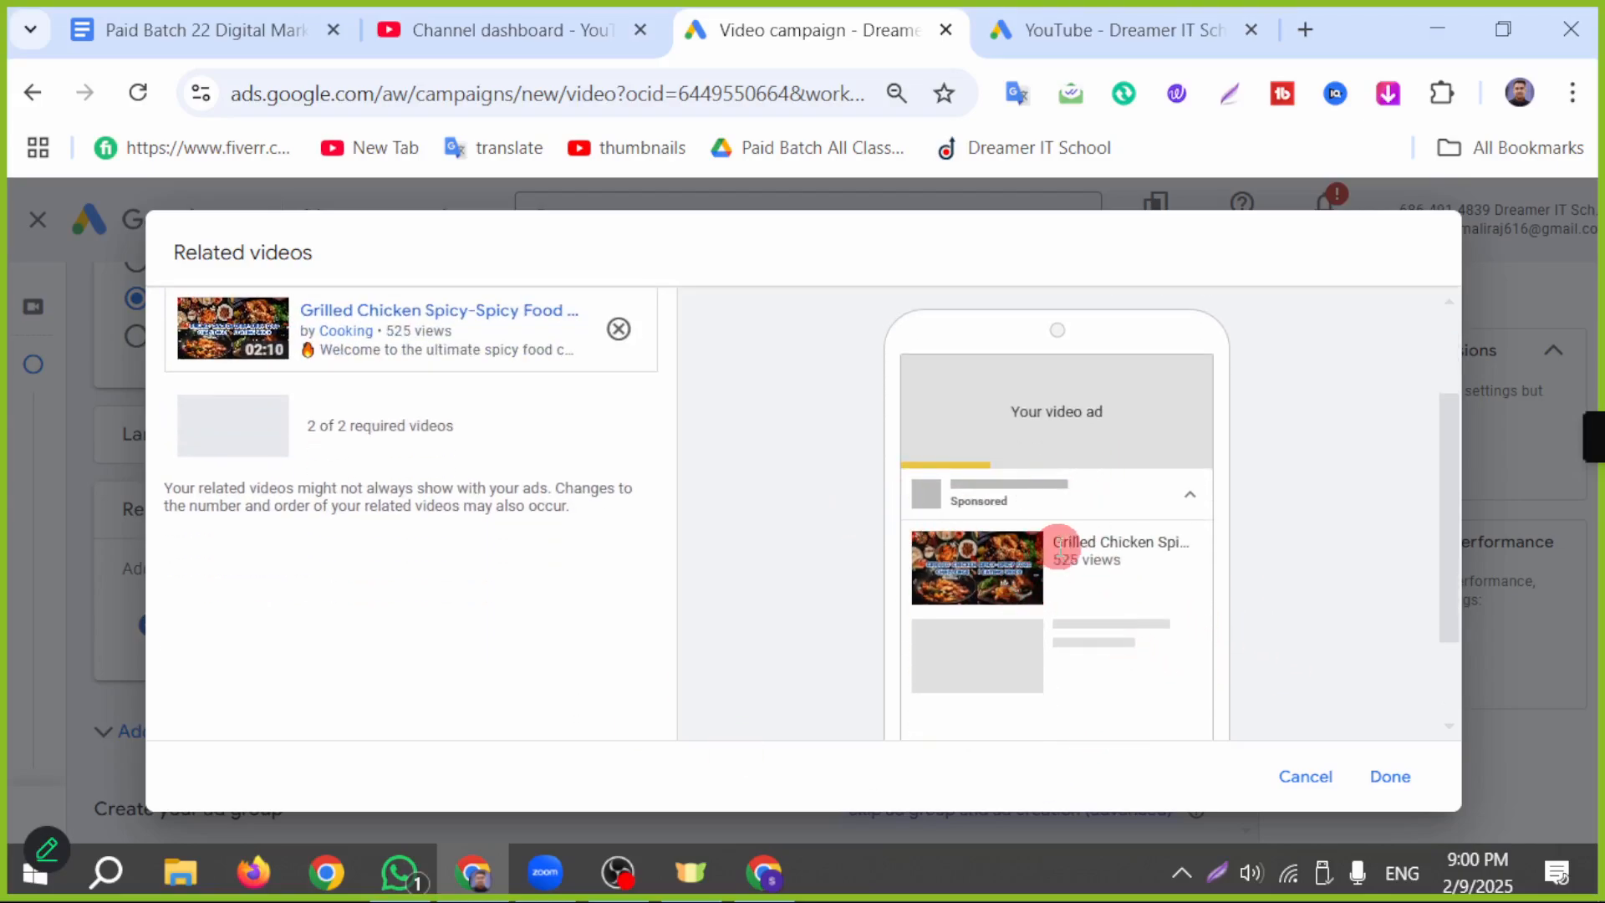
# Step: In YouTube Studio, open the Irresistible Finger Food Recipes video's details from the channel content and copy its video link
pyautogui.click(762, 869)
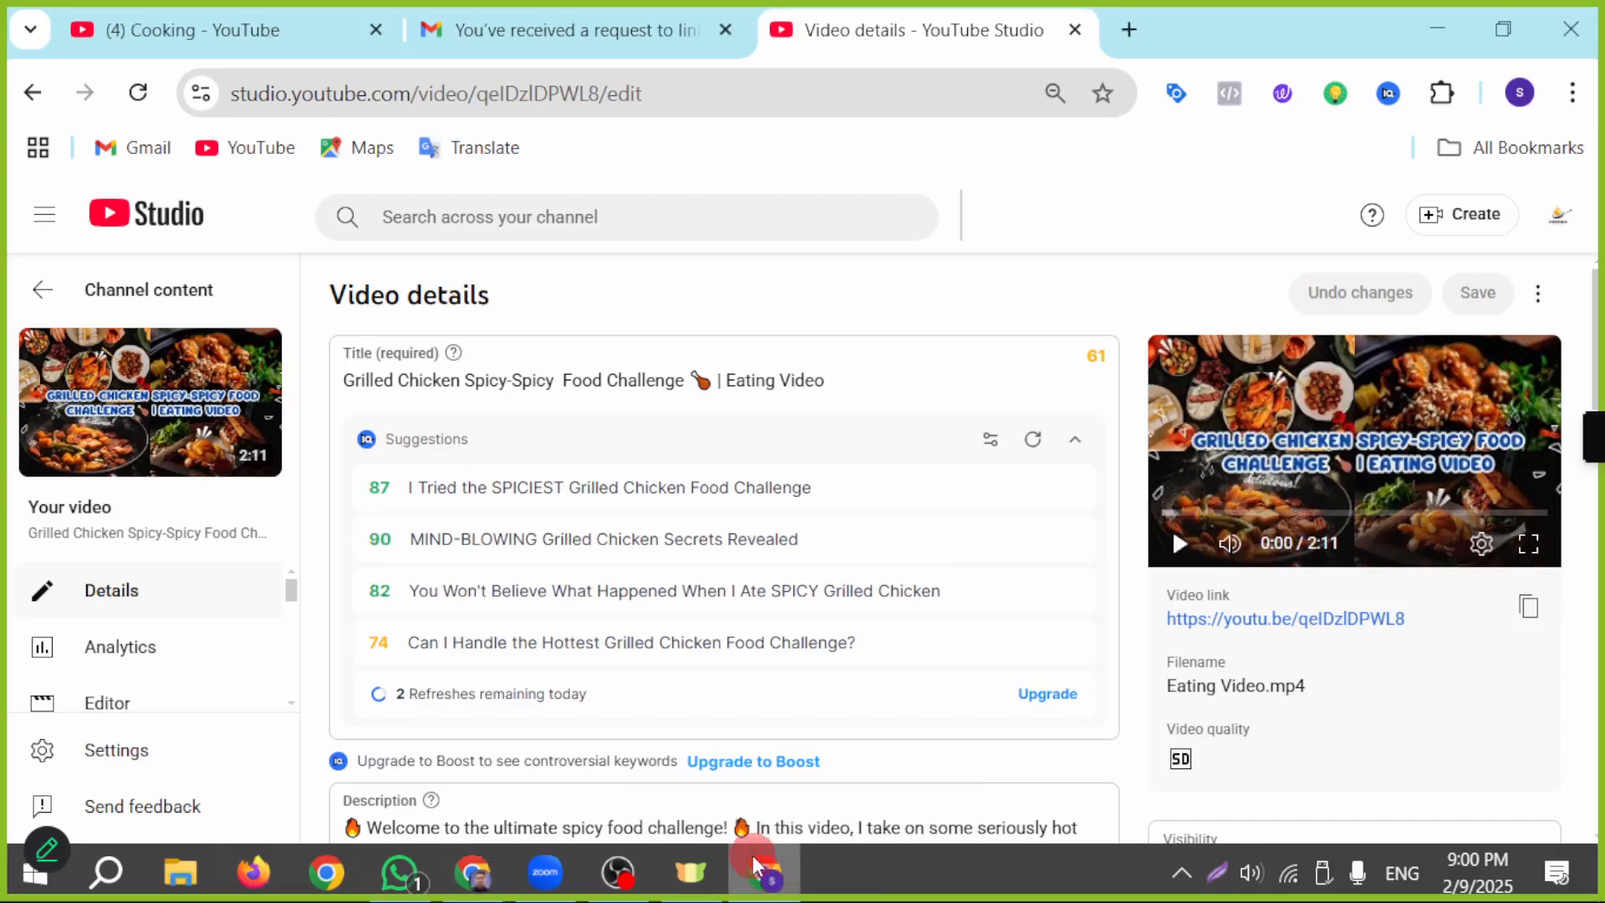
pyautogui.click(41, 284)
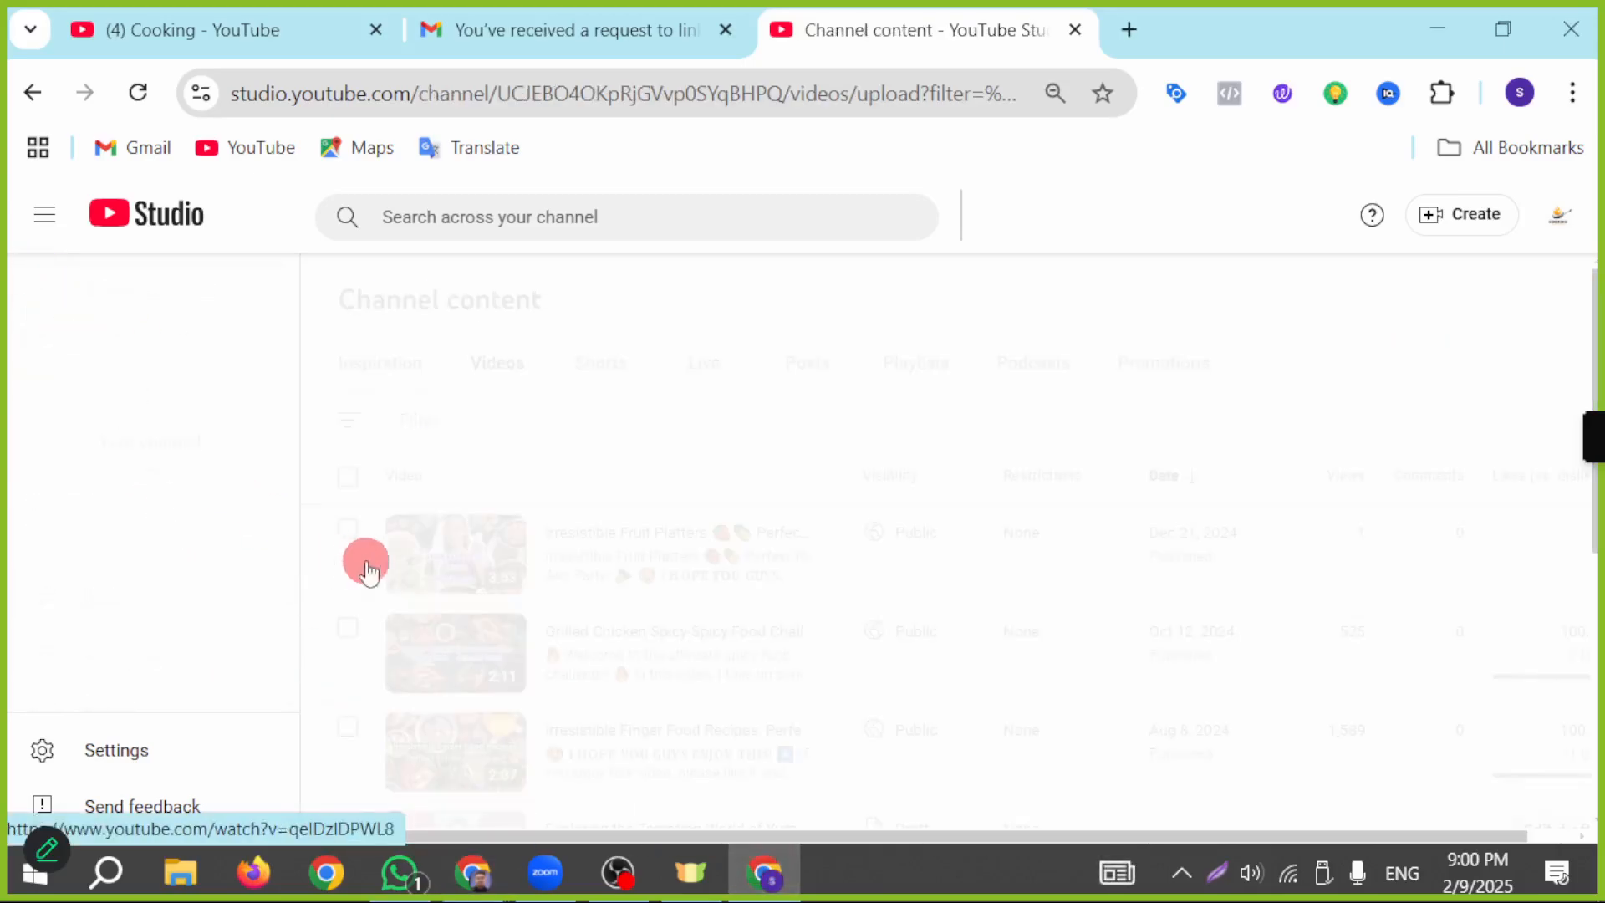
pyautogui.scroll(-2, 543, 643)
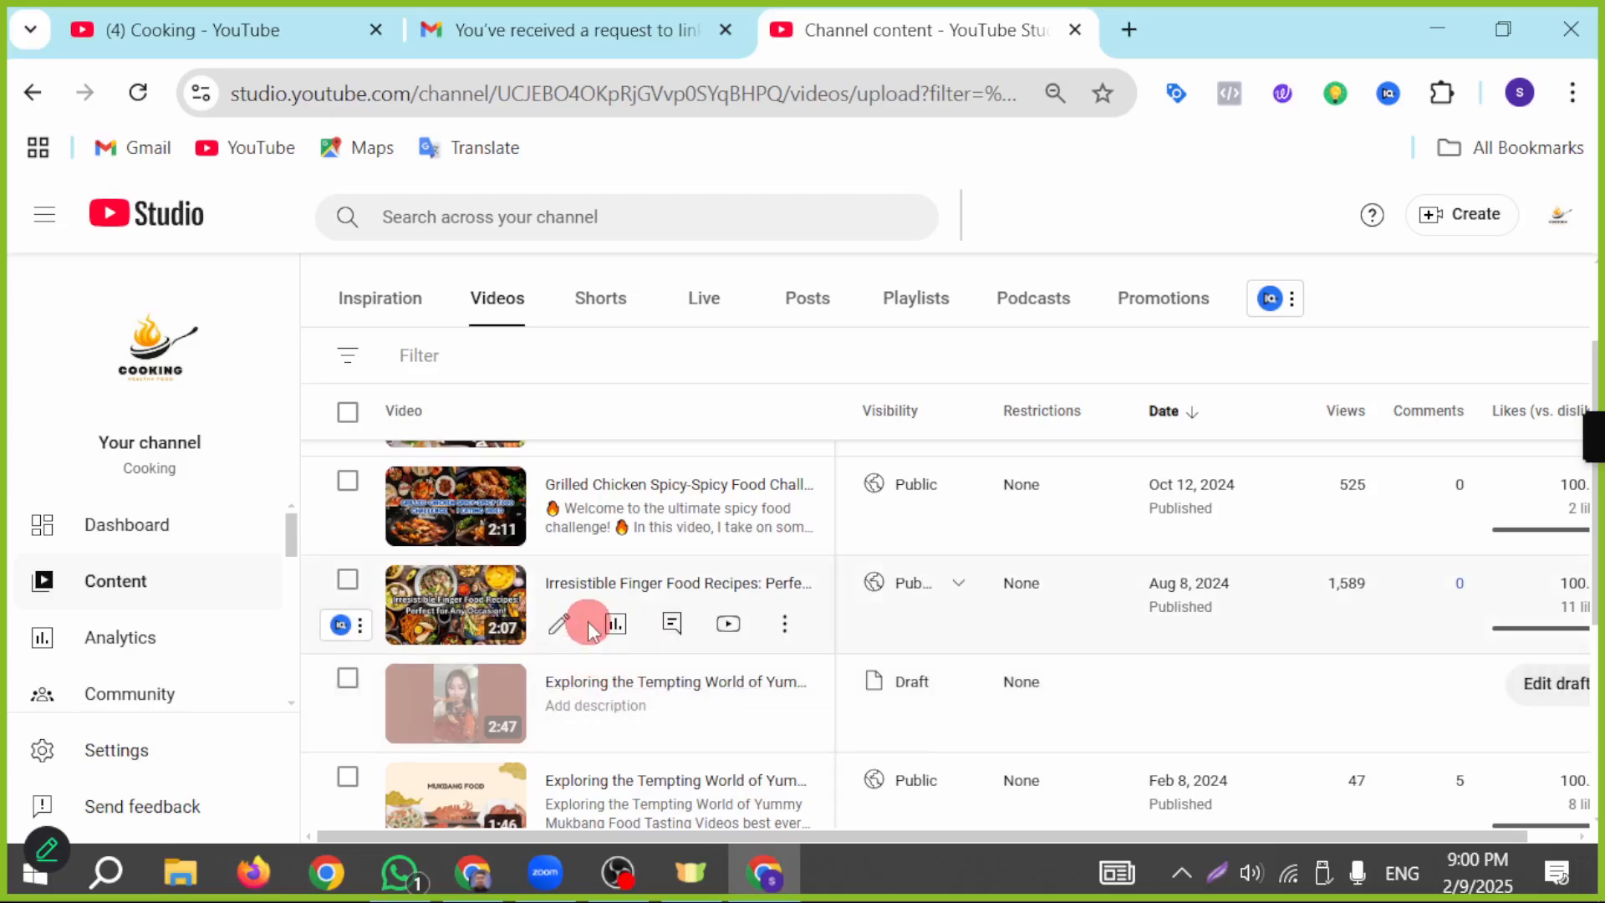
pyautogui.click(554, 620)
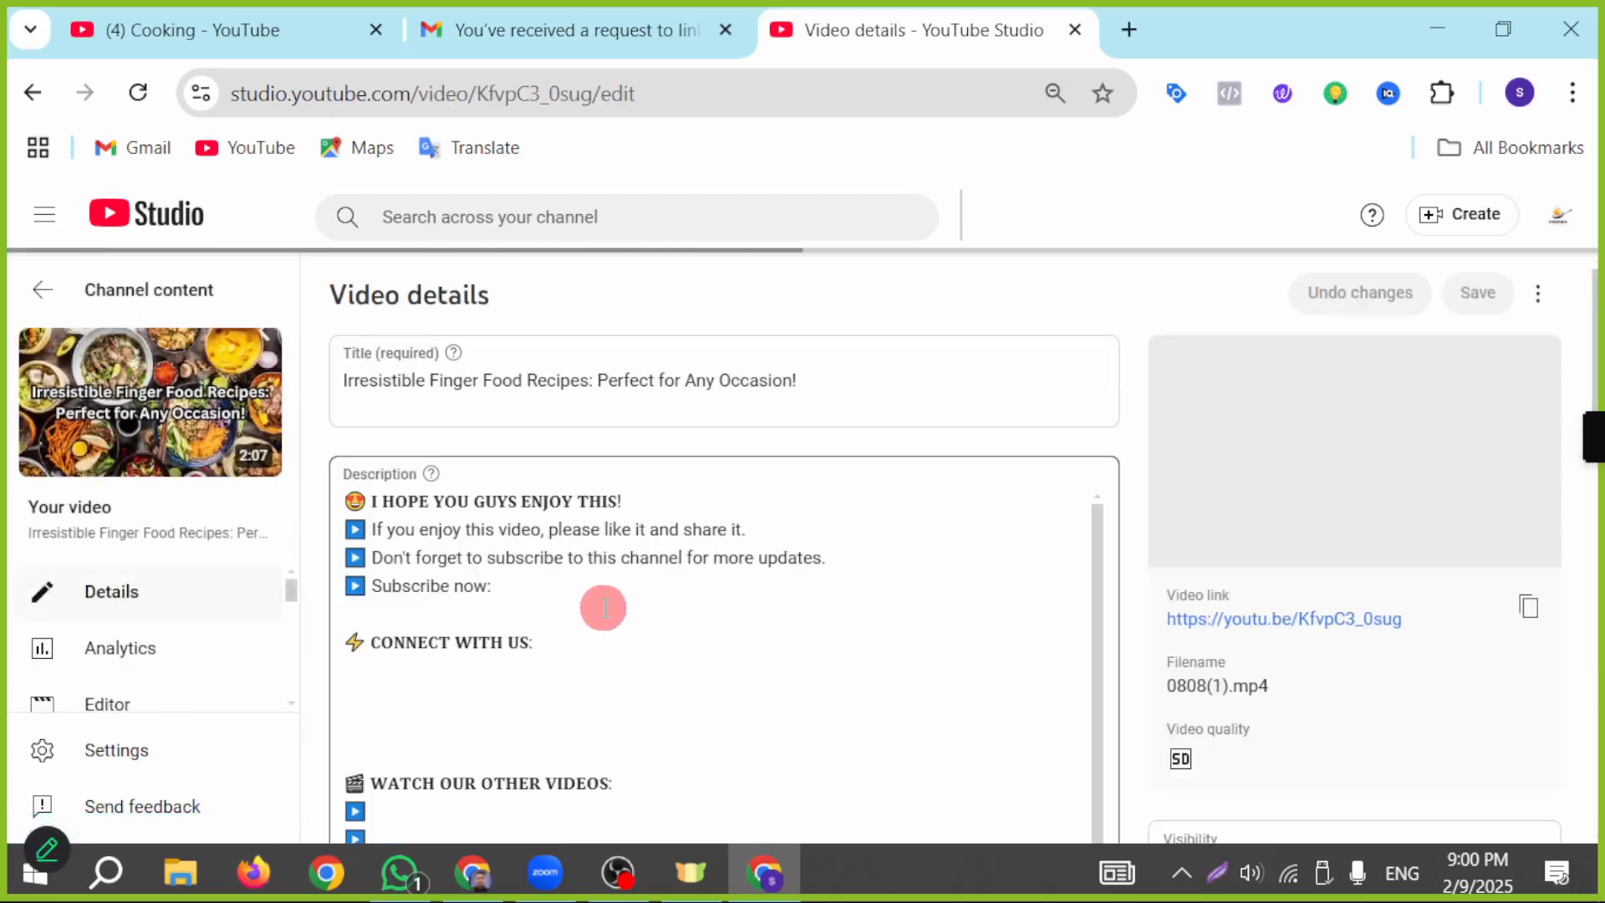
pyautogui.click(1509, 622)
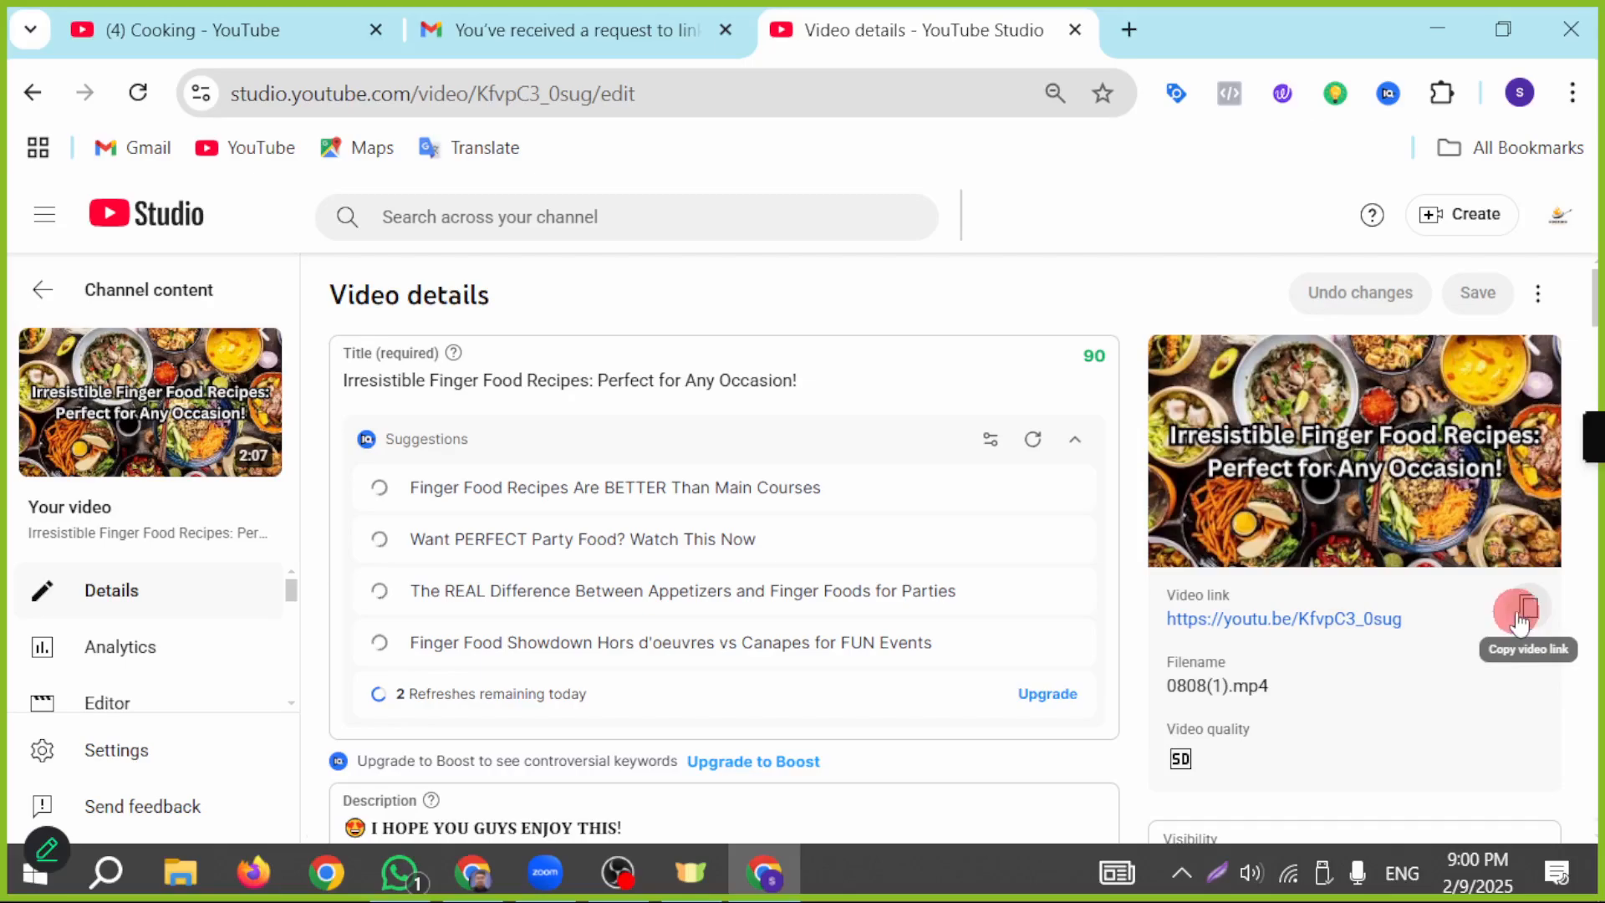
# Step: Back in Google Ads, add the Irresistible Finger Food Recipes video as the second related video using its copied link, and check the ad preview
pyautogui.click(468, 876)
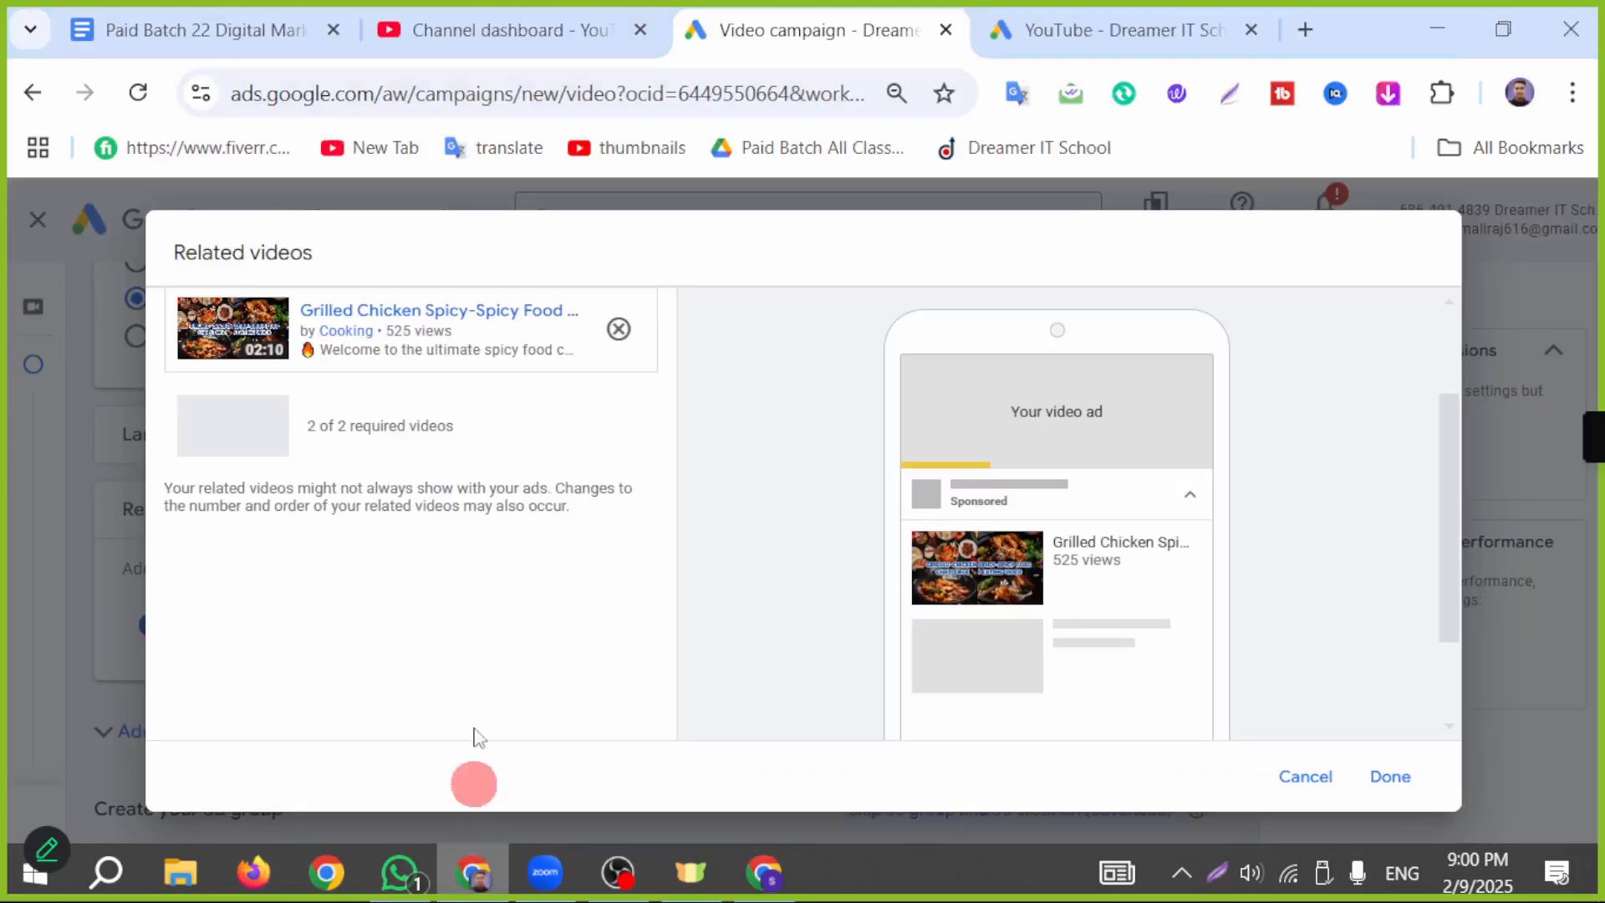
pyautogui.hotkey('ctrl', 'v')
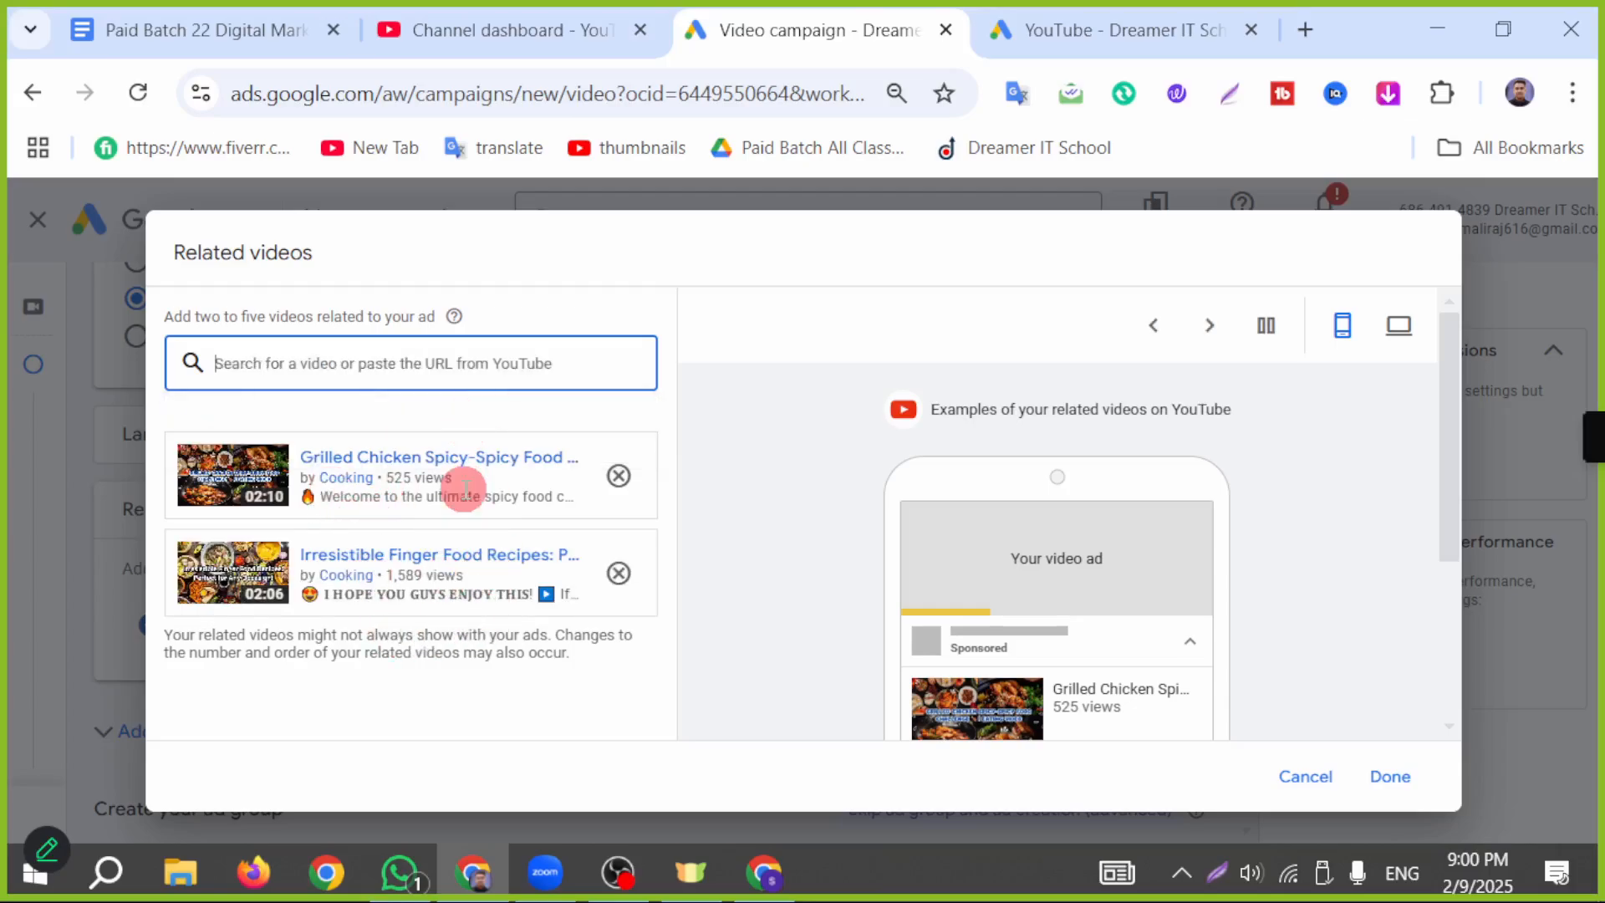
pyautogui.scroll(-3, 1022, 630)
pyautogui.scroll(2, 1036, 612)
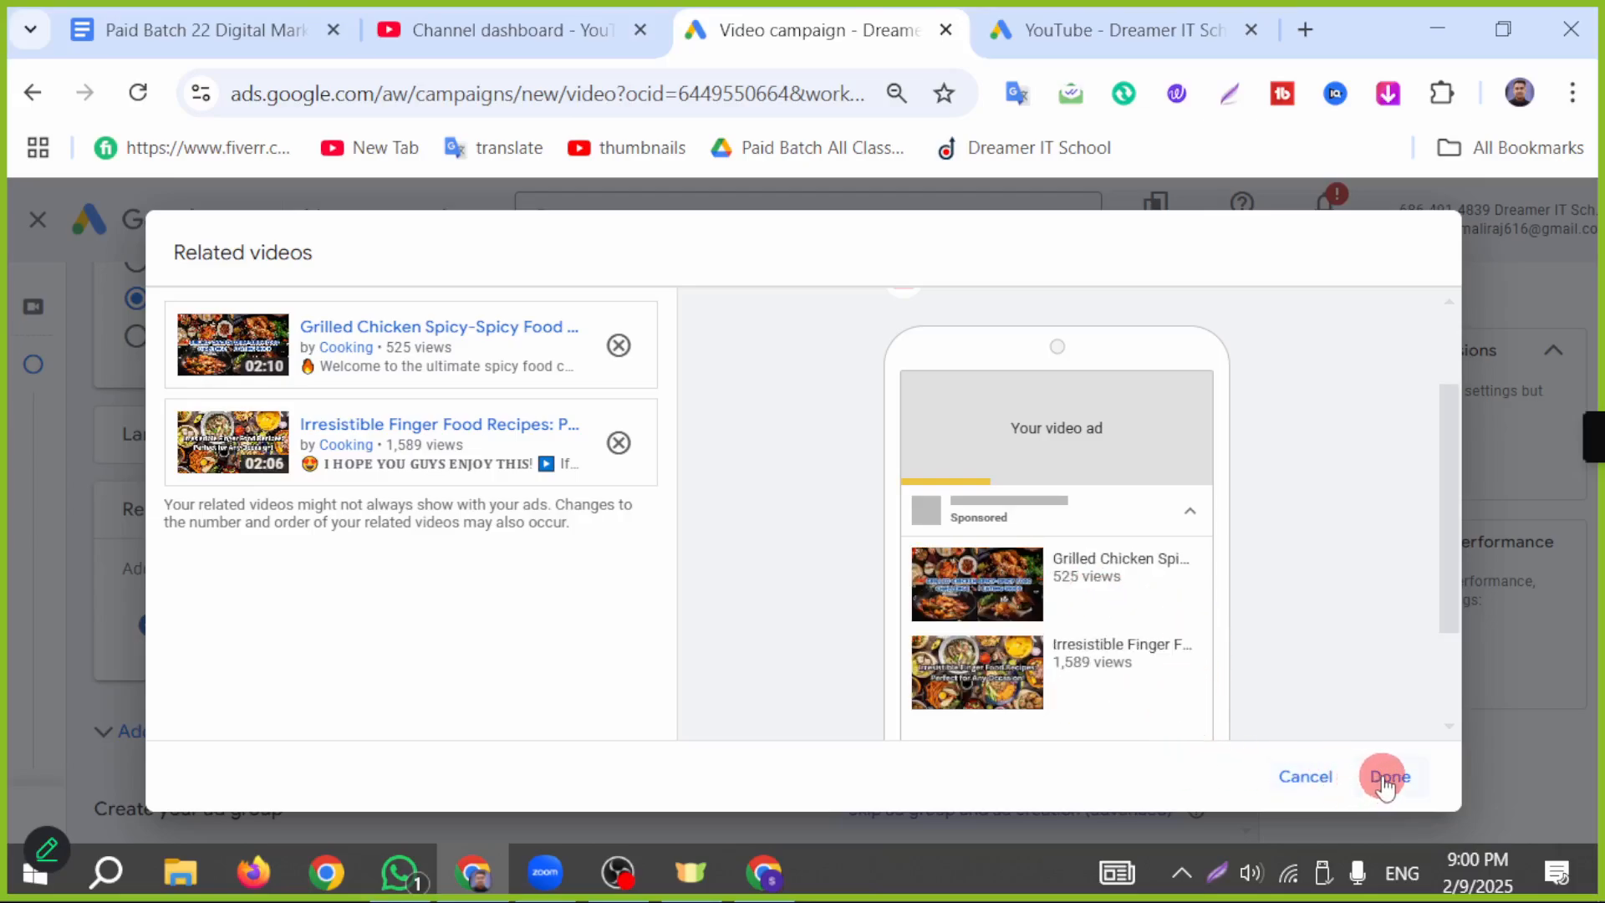
pyautogui.click(1217, 872)
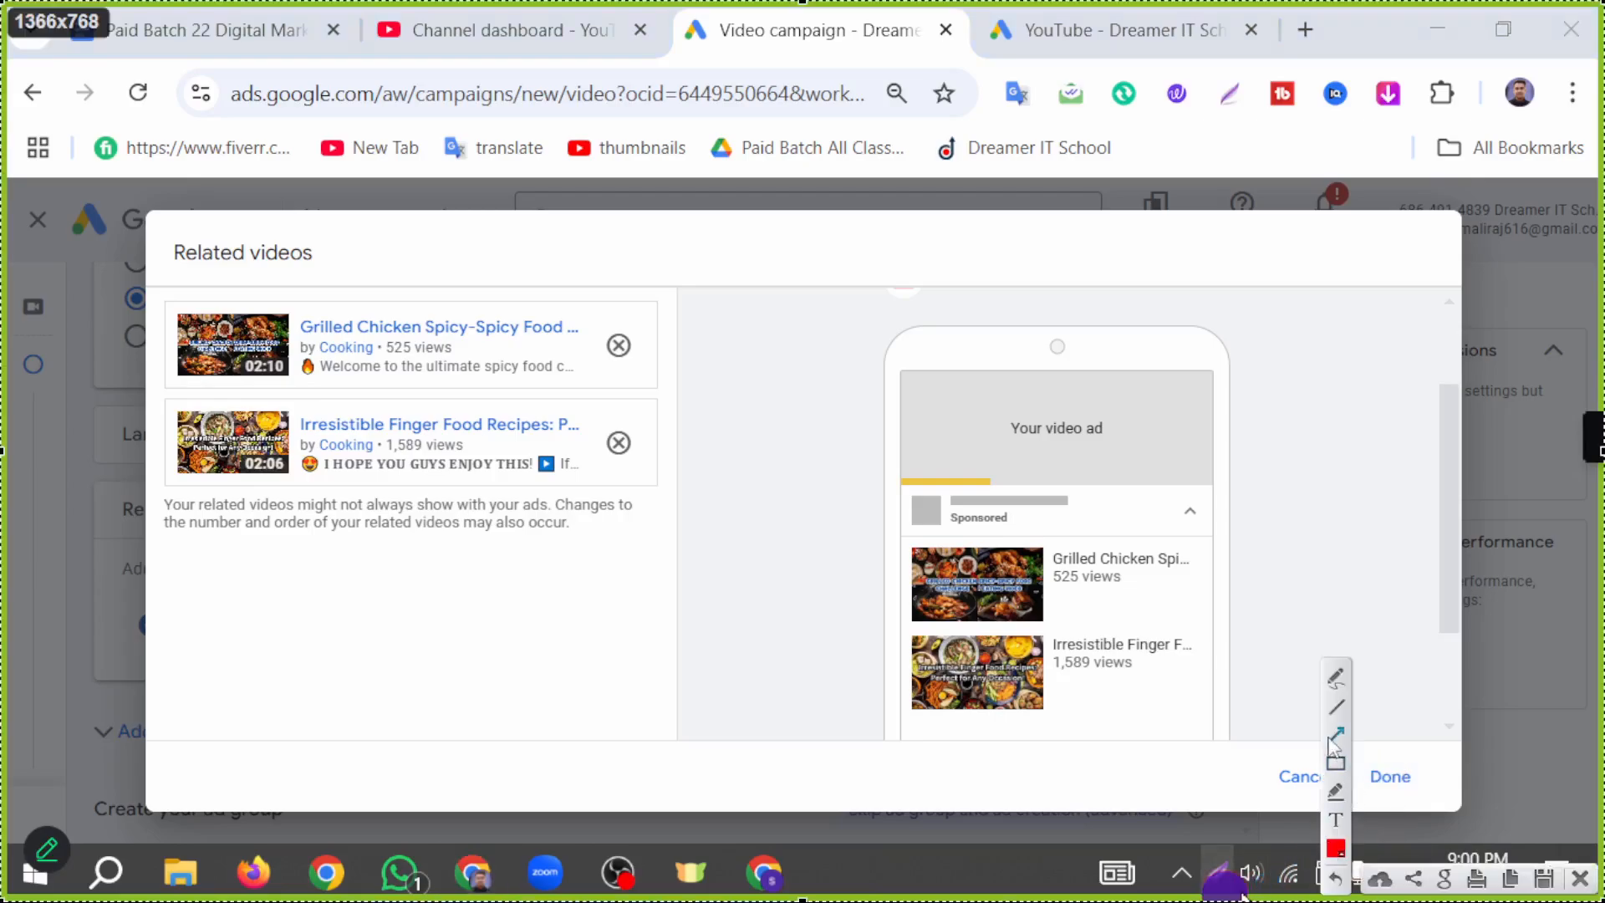
pyautogui.moveTo(1302, 474); pyautogui.dragTo(1379, 753)
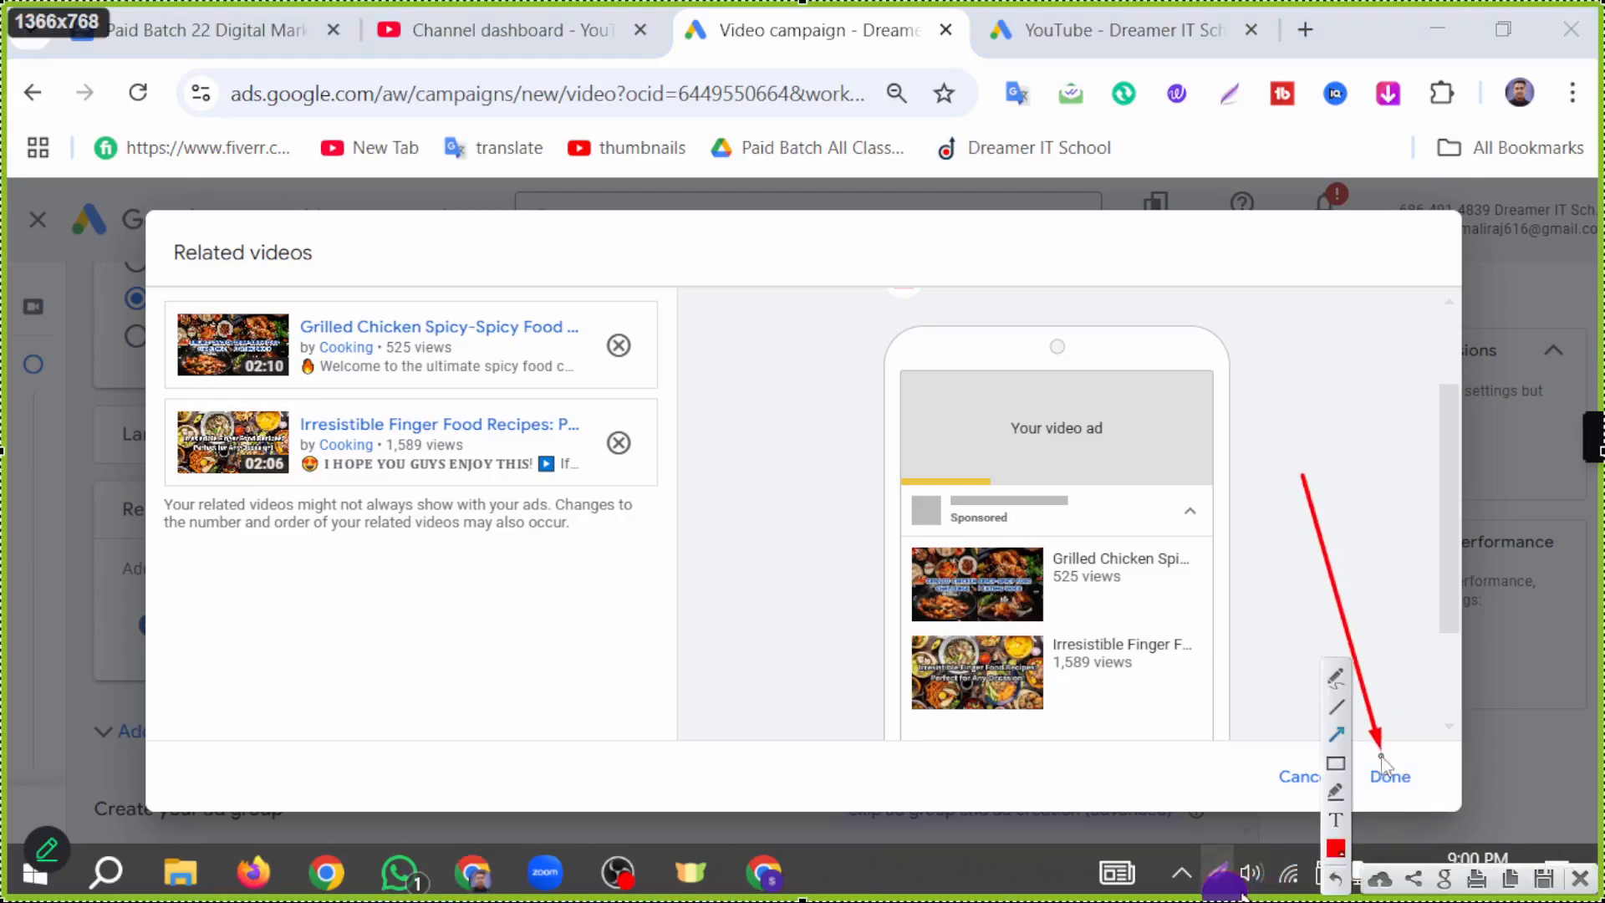
pyautogui.click(1579, 878)
# Step: Confirm the two related videos, and expand the campaign's additional settings to review devices, frequency capping, ad schedule and third-party measurement
pyautogui.click(1389, 776)
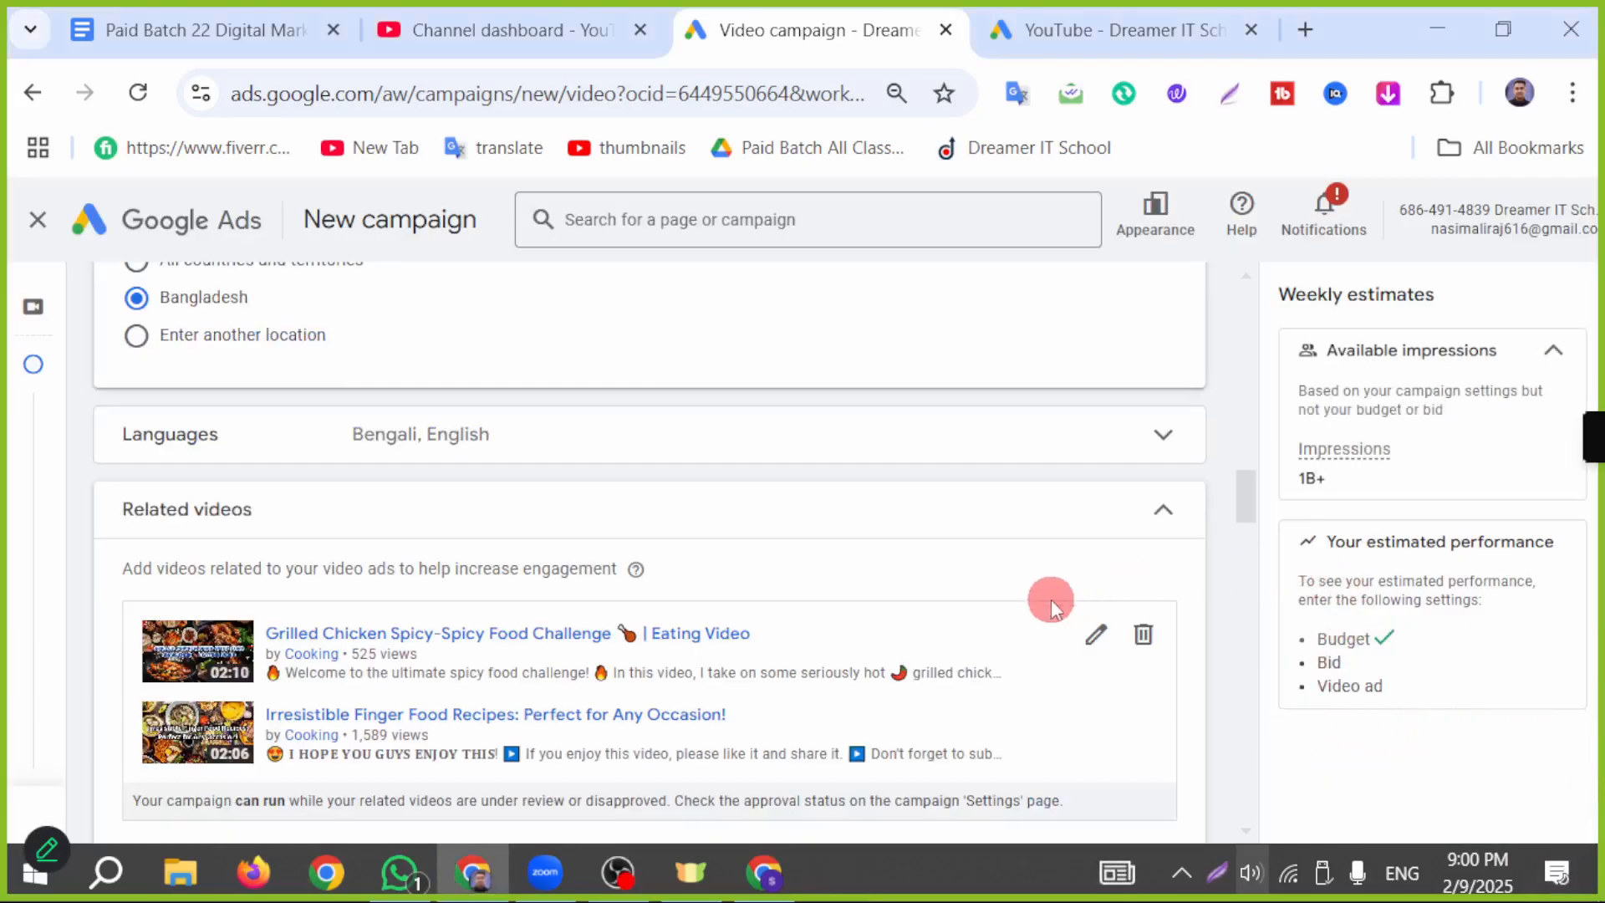
pyautogui.scroll(-2, 1046, 598)
pyautogui.scroll(-2, 652, 736)
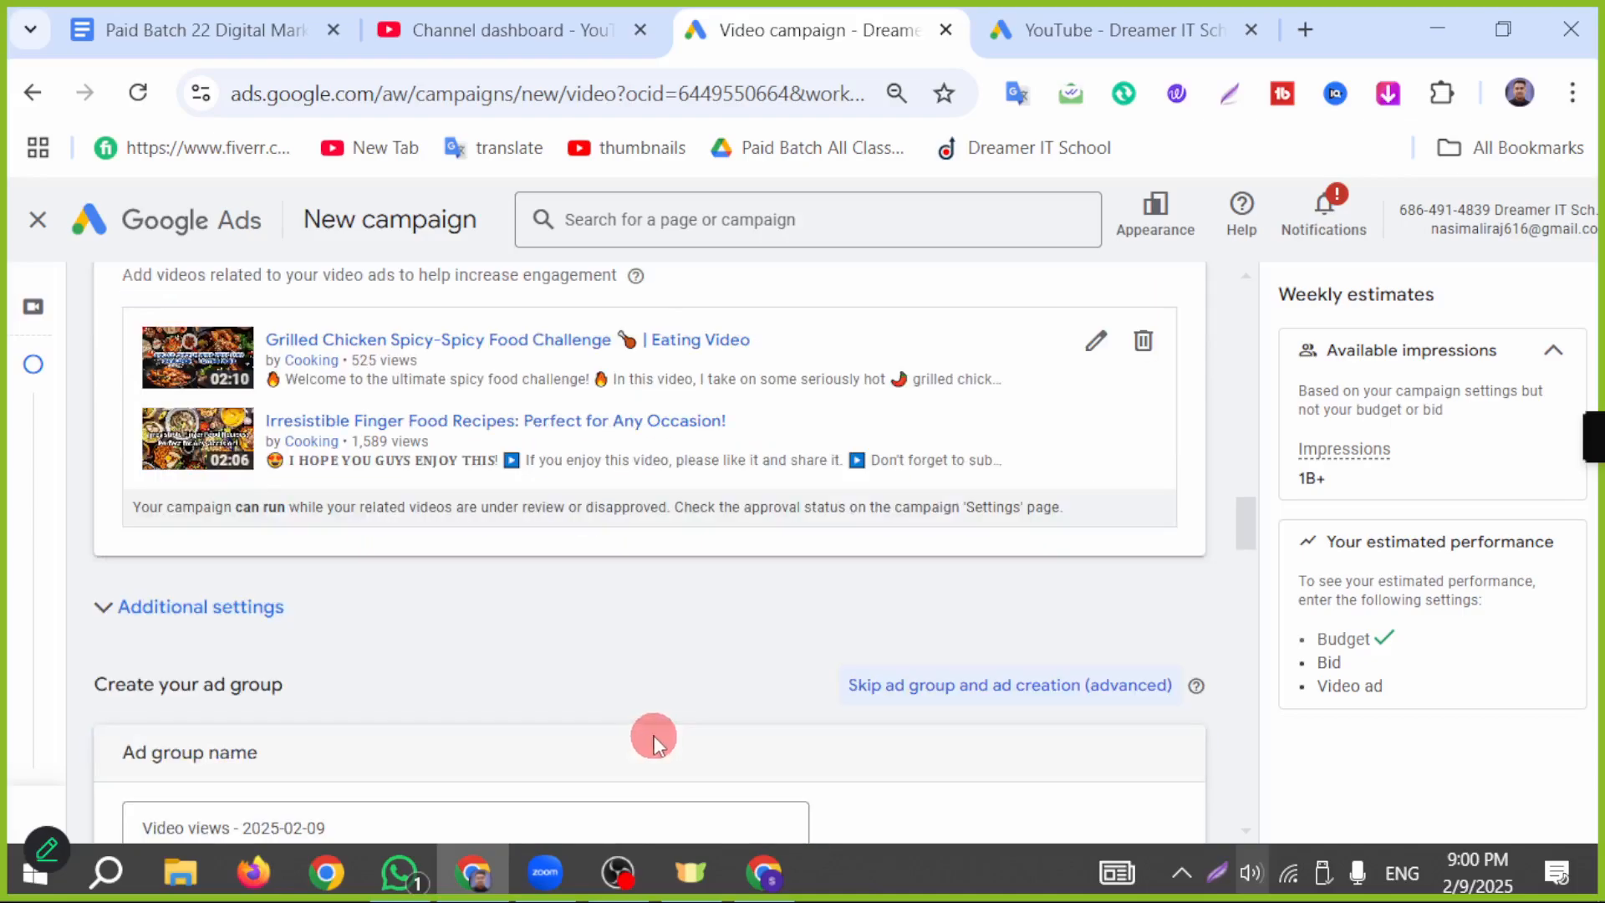
pyautogui.click(188, 613)
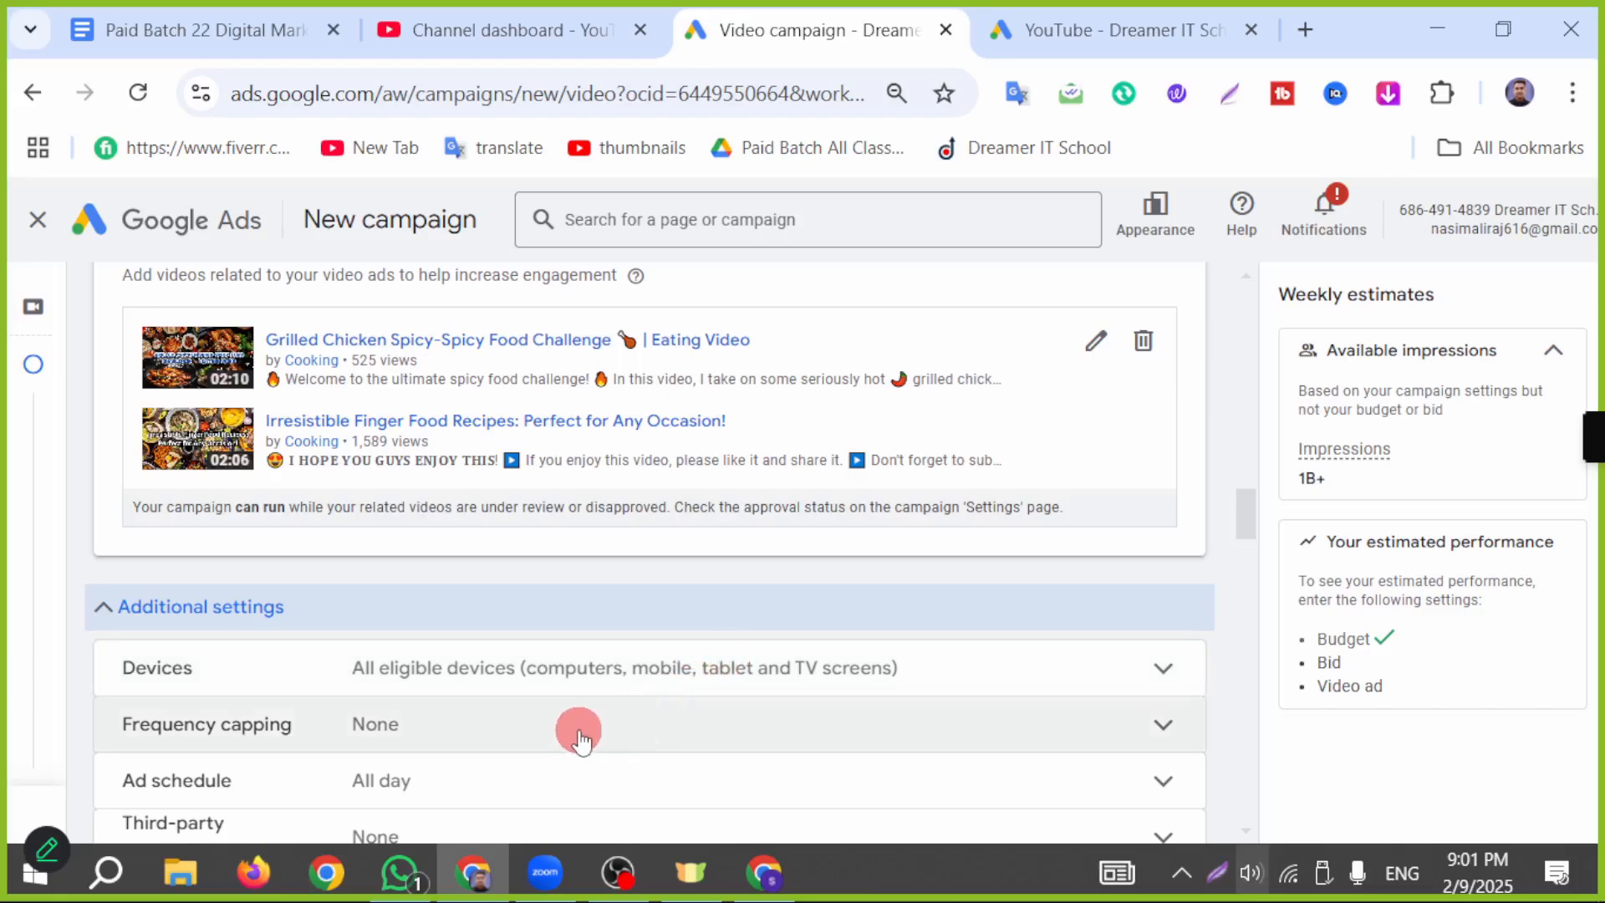
pyautogui.scroll(-2, 585, 727)
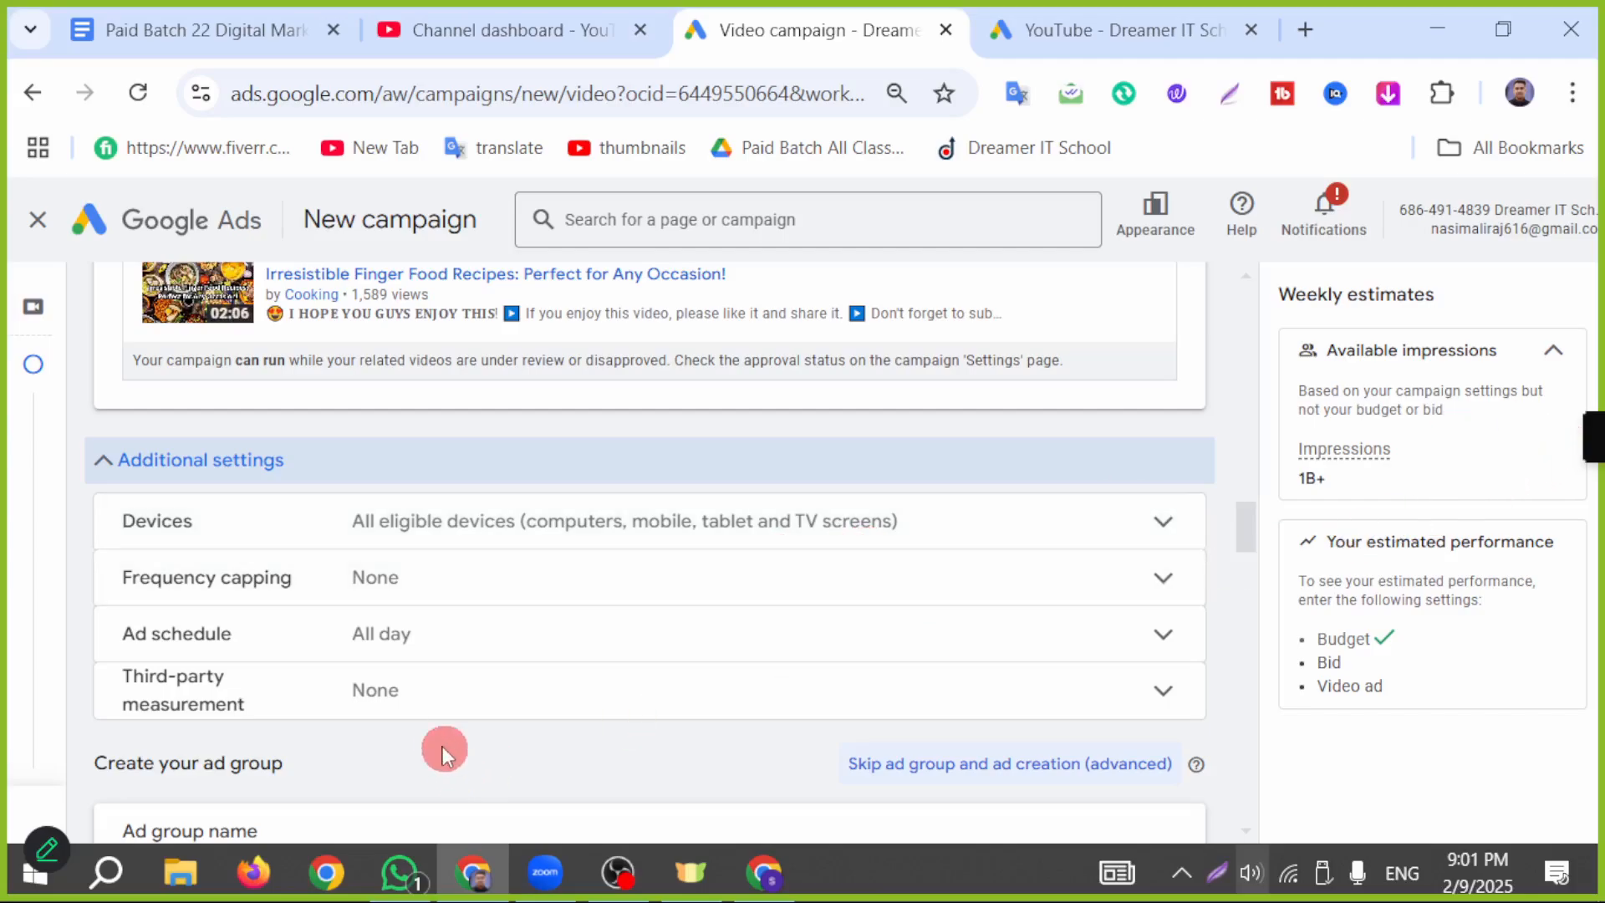
pyautogui.scroll(-2, 585, 698)
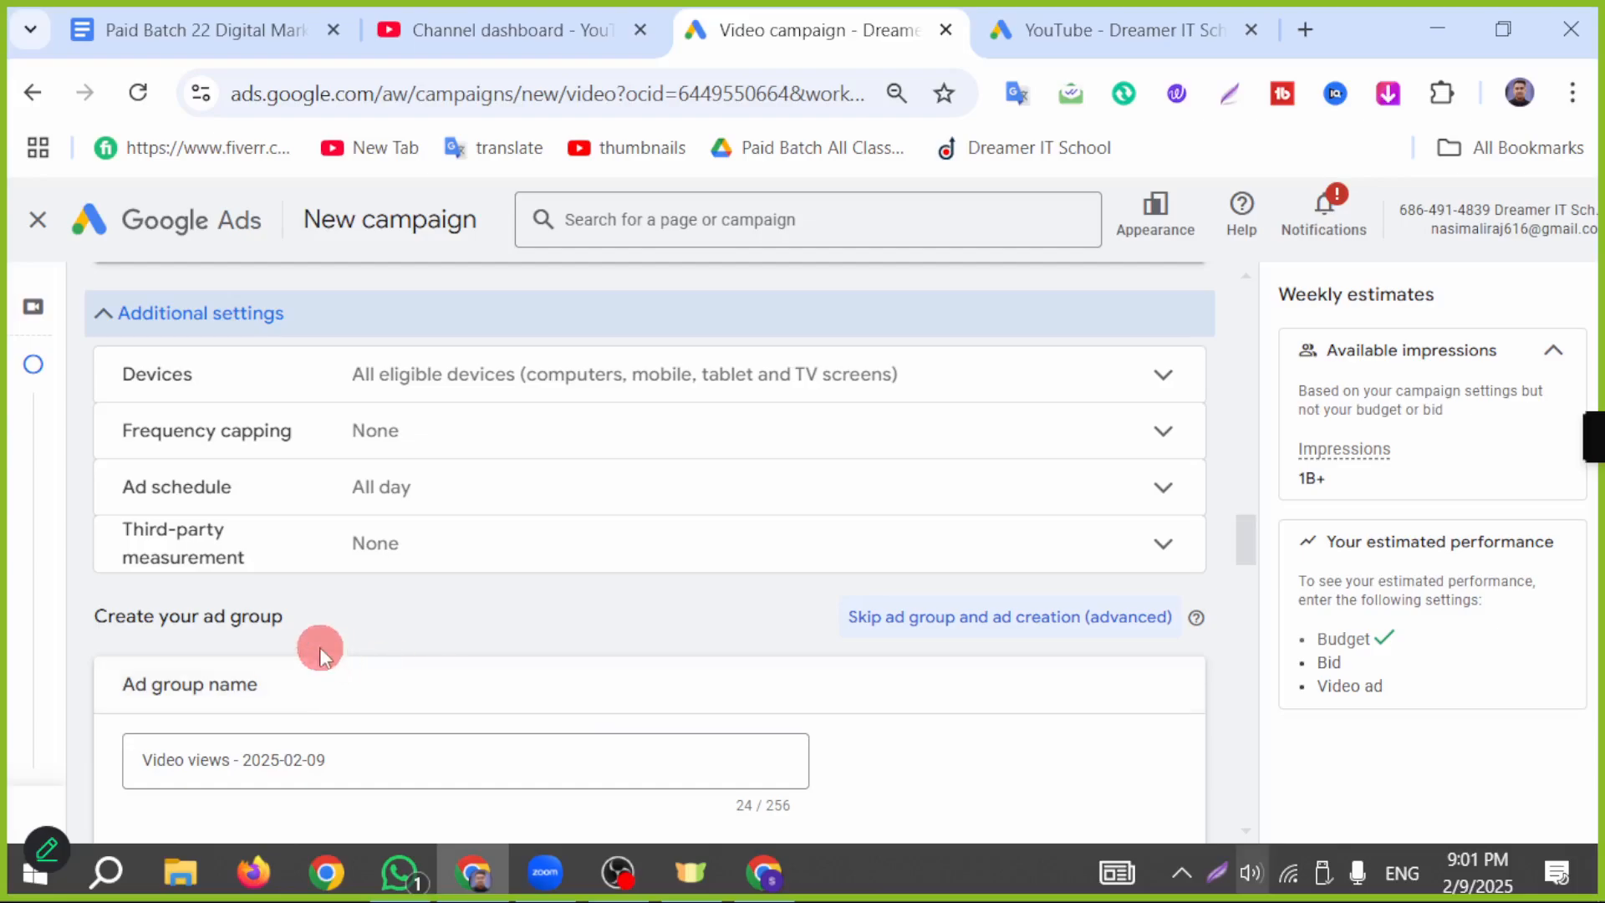
# Step: Name the ad group's audience "Cooking Audience"
pyautogui.scroll(-2, 228, 586)
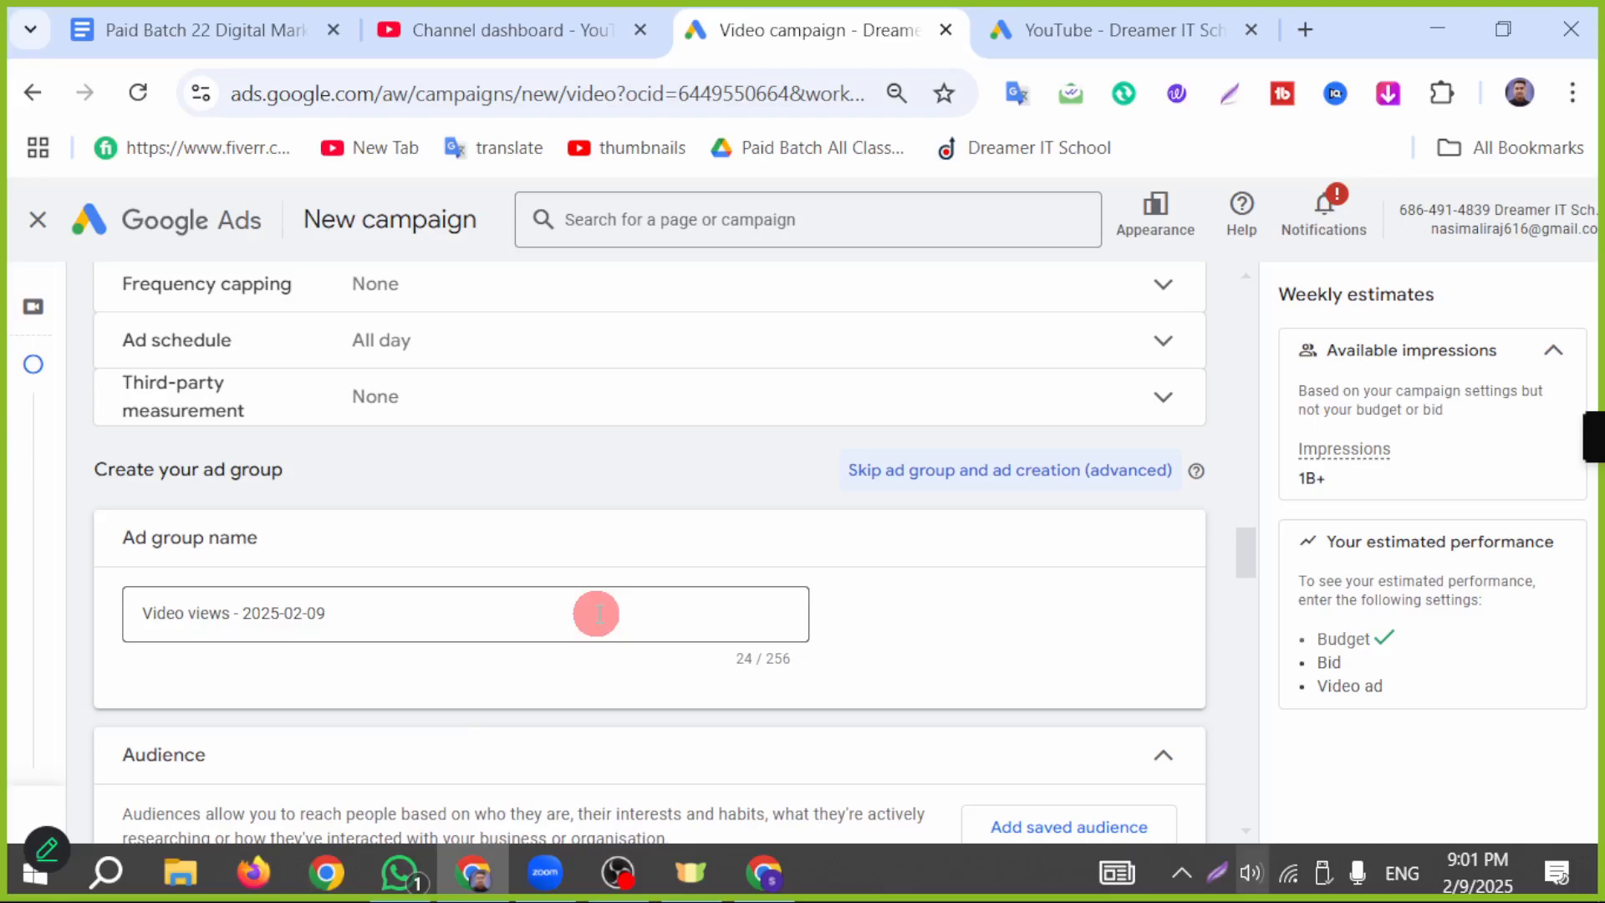
pyautogui.scroll(-2, 497, 576)
pyautogui.click(465, 475)
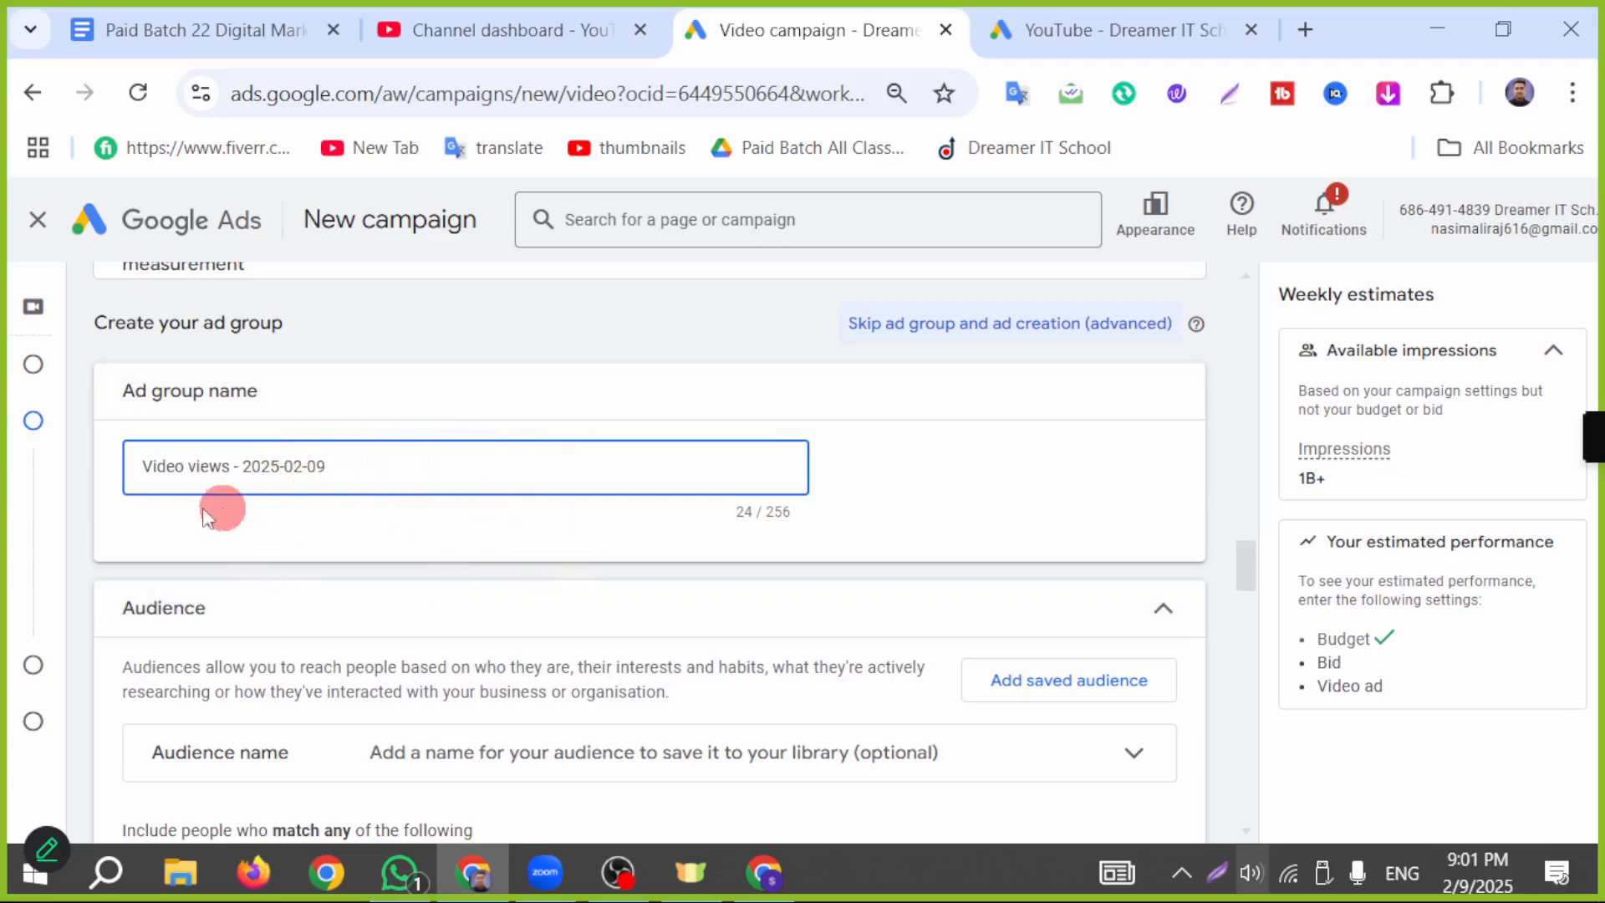
pyautogui.scroll(-2, 349, 631)
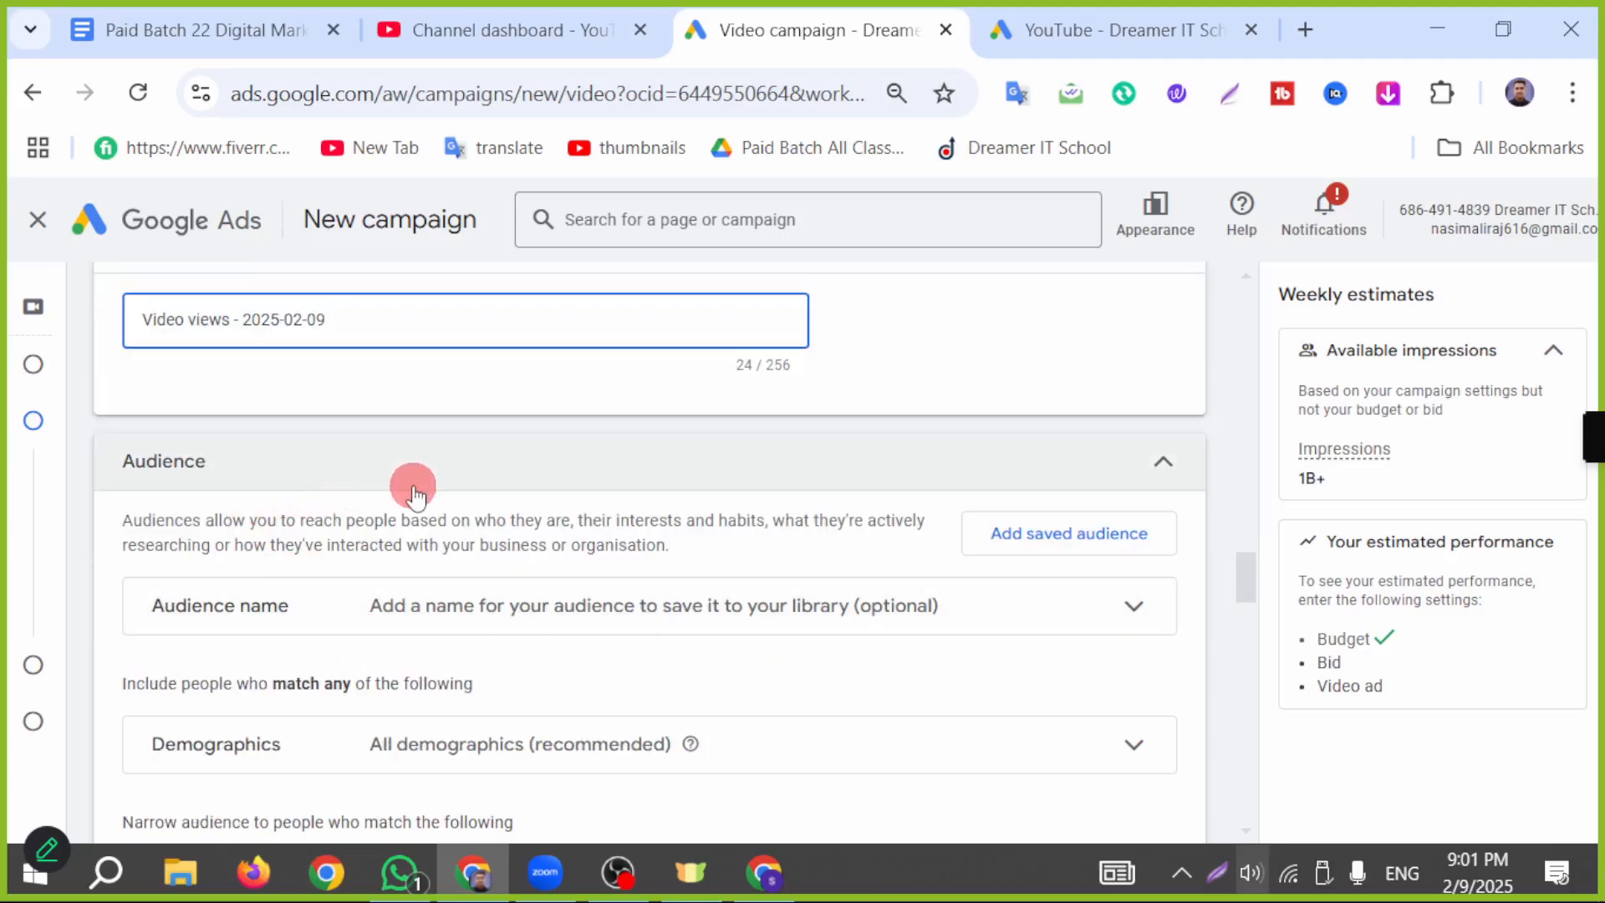
pyautogui.click(415, 609)
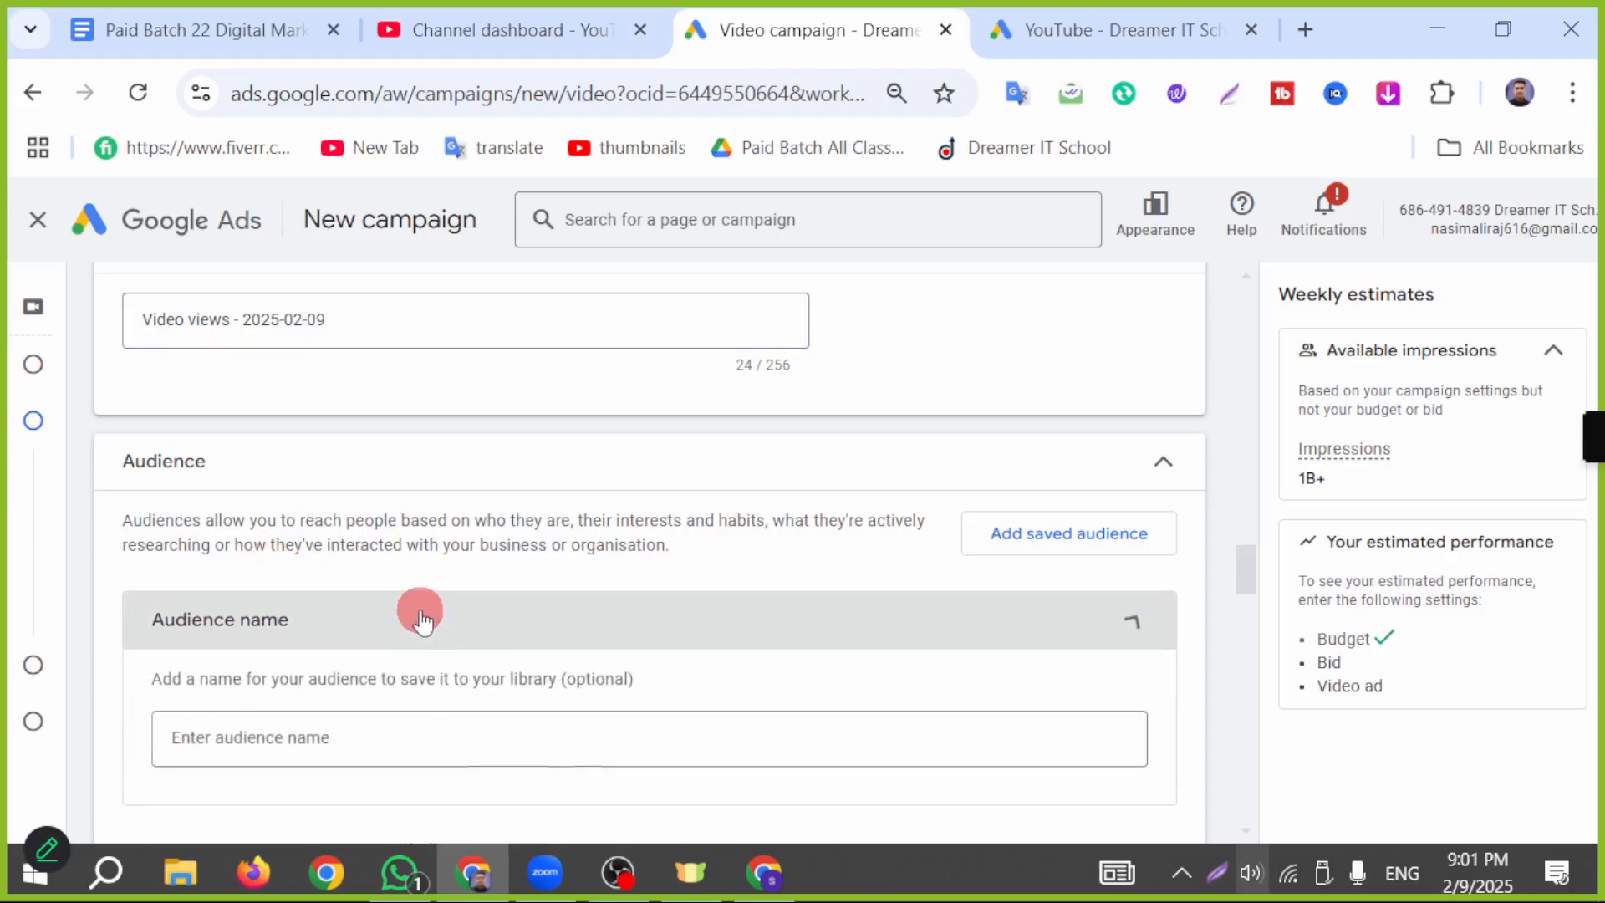
pyautogui.scroll(-2, 418, 682)
pyautogui.click(287, 615)
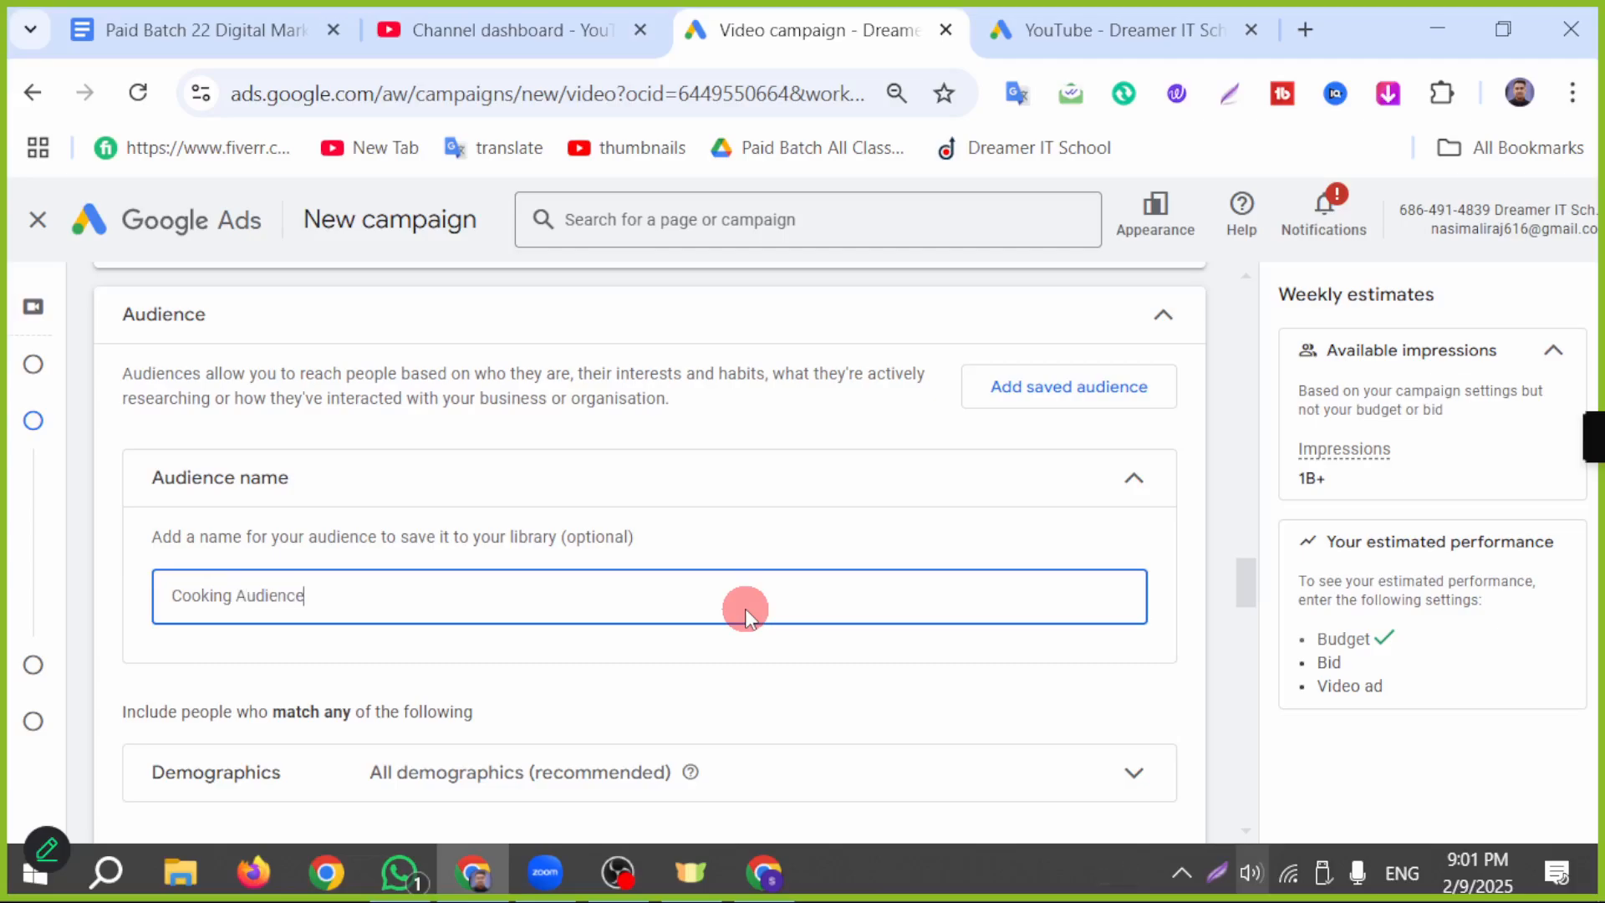
# Step: In the audience demographics, exclude people of unknown gender and limit the age range to 18 to 44
pyautogui.scroll(-2, 745, 609)
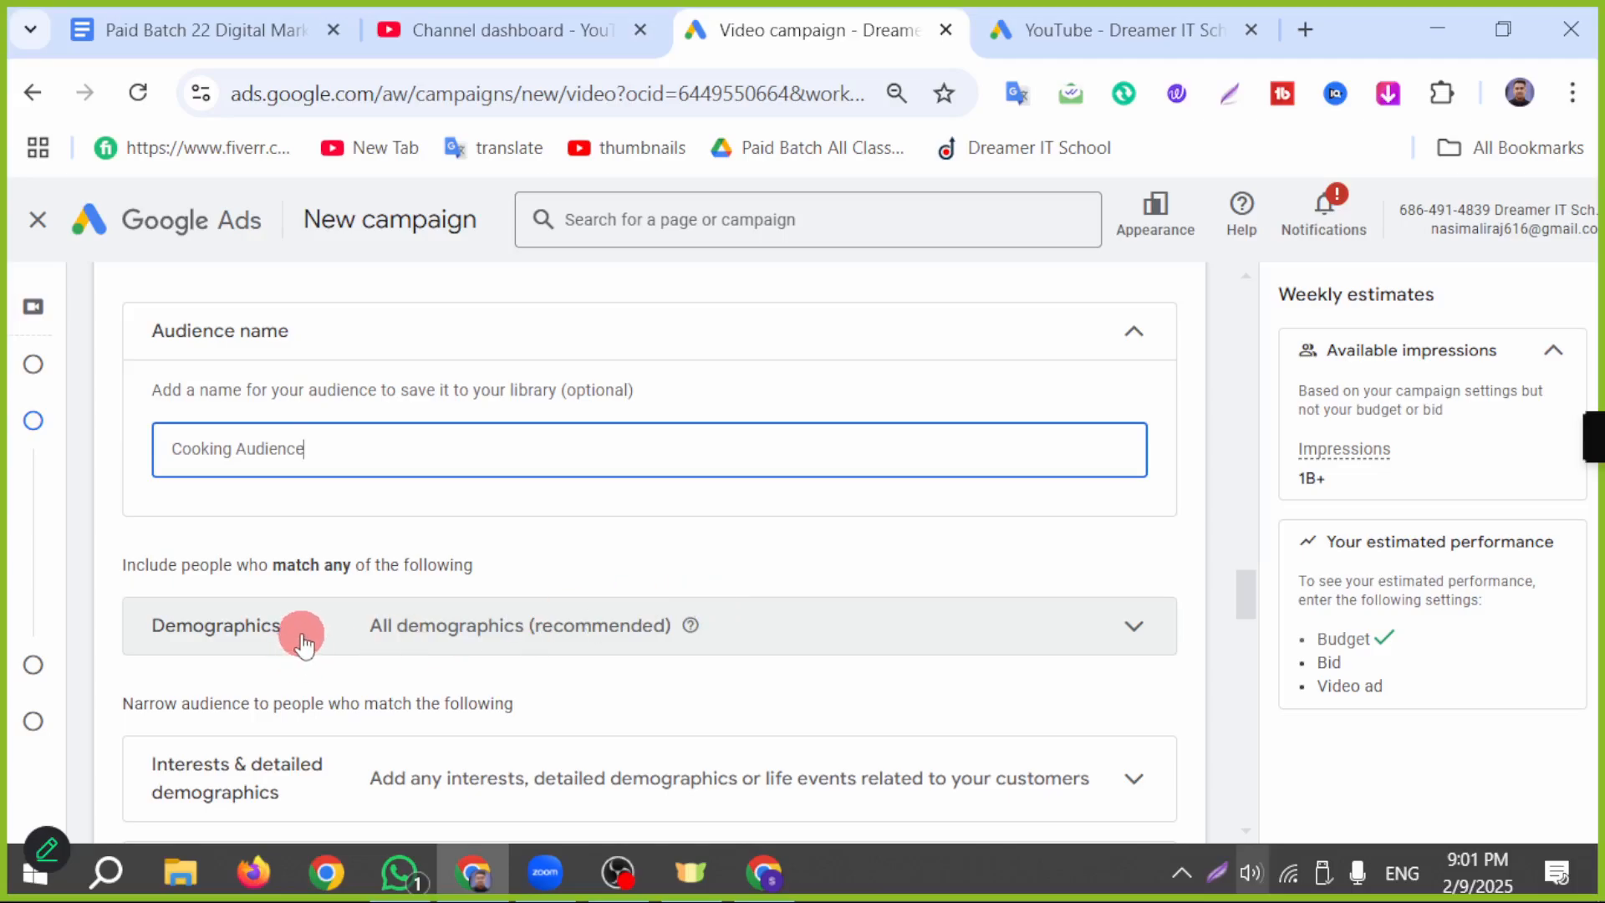
pyautogui.click(429, 635)
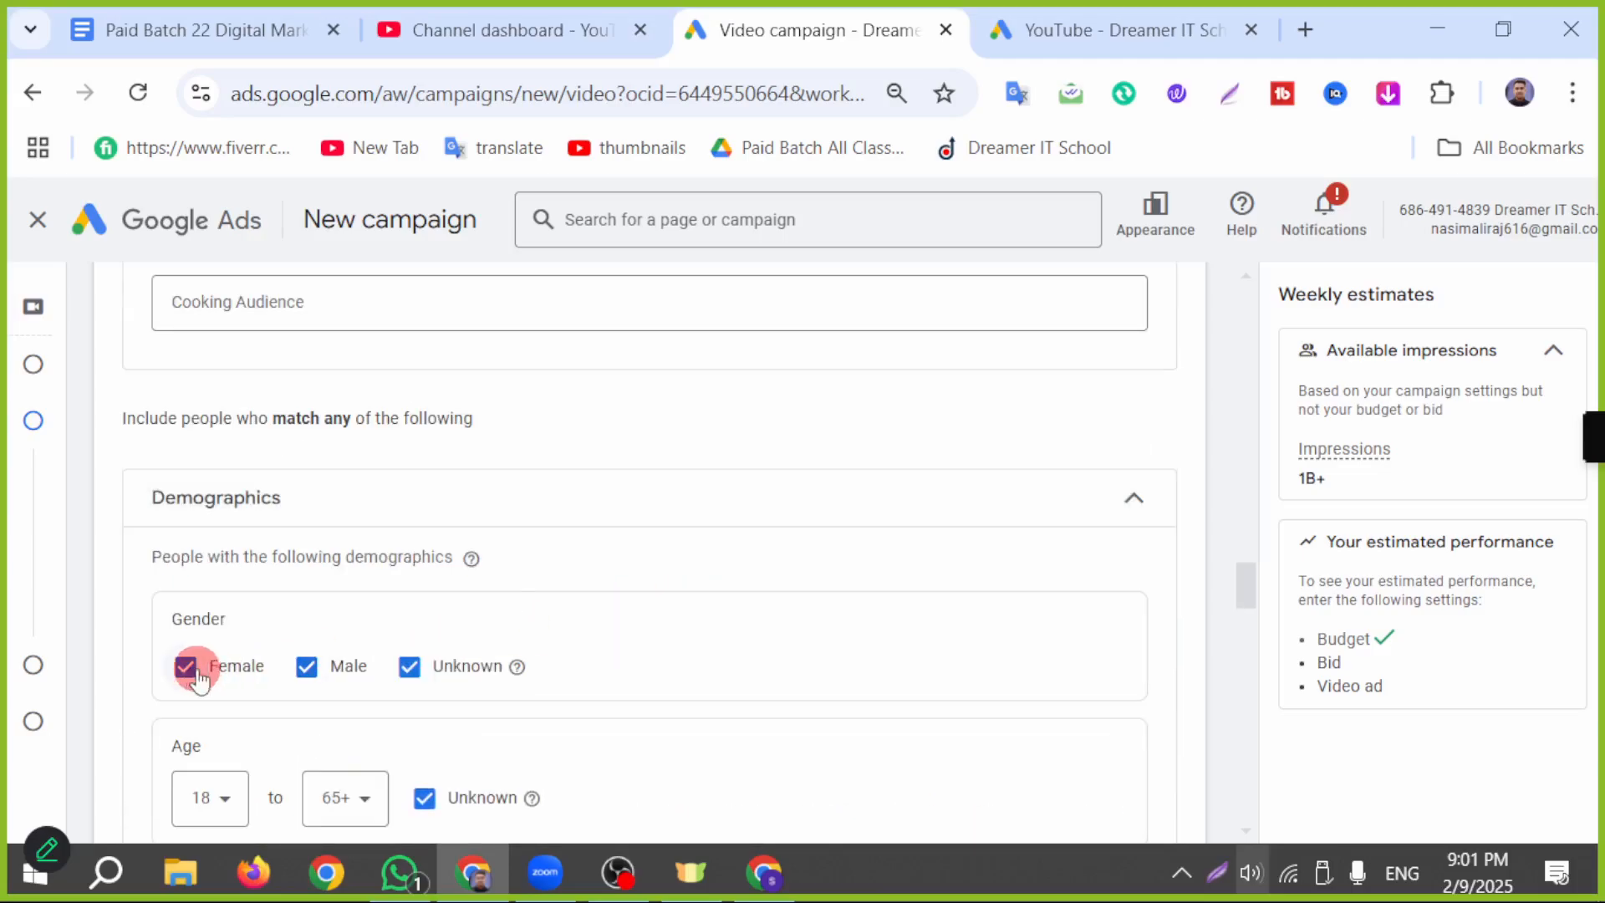
pyautogui.click(408, 666)
pyautogui.scroll(-2, 410, 675)
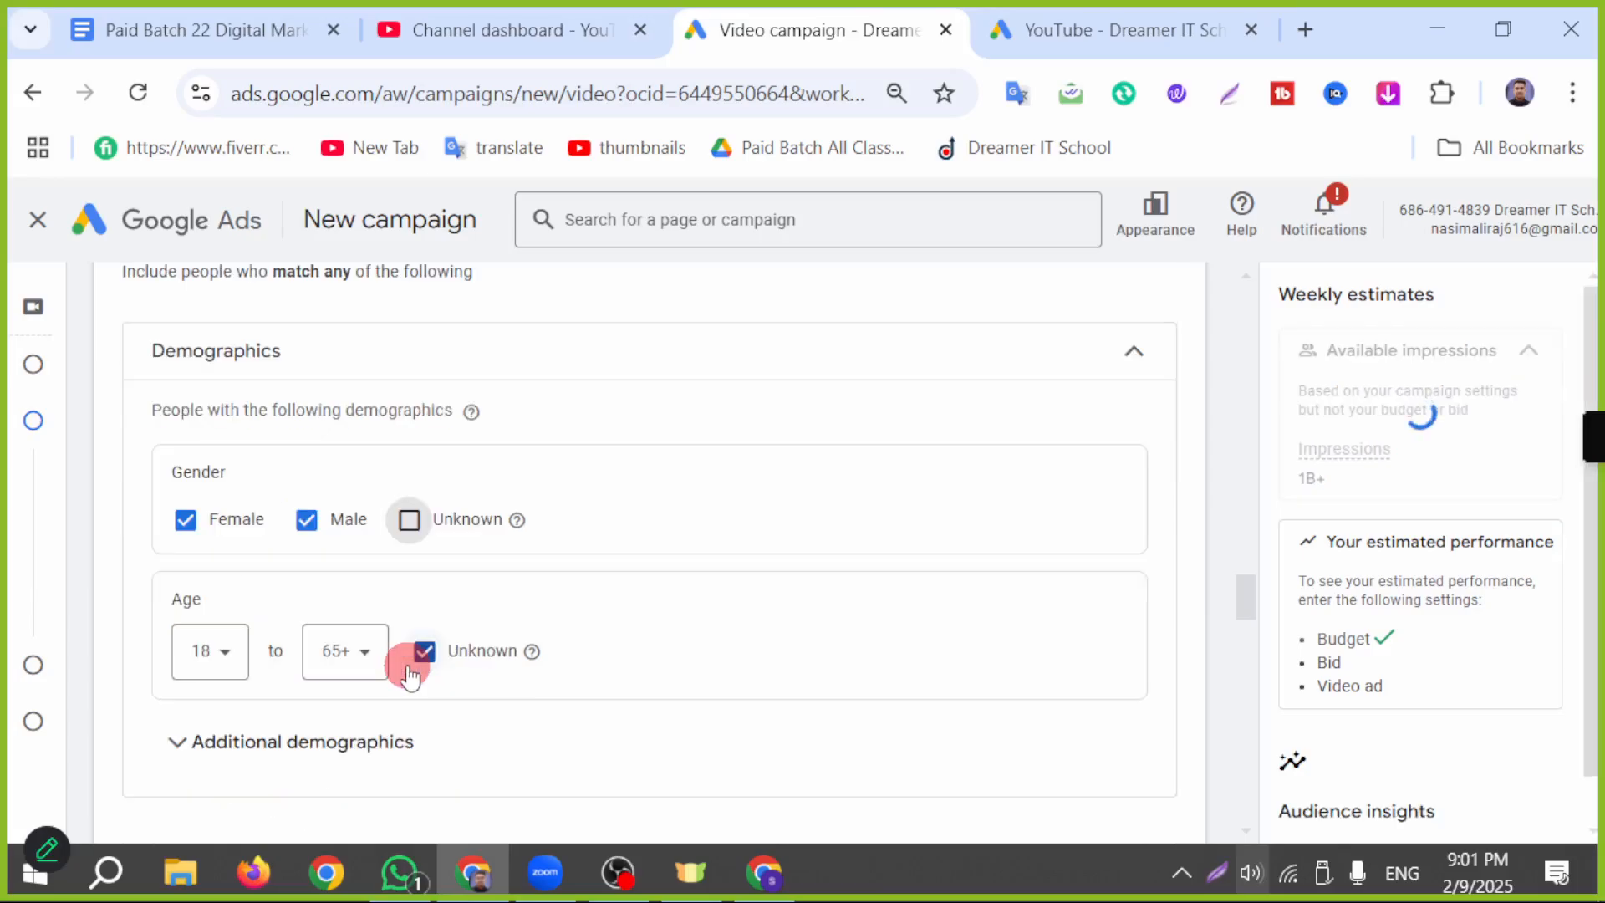
pyautogui.click(365, 668)
pyautogui.scroll(4, 365, 648)
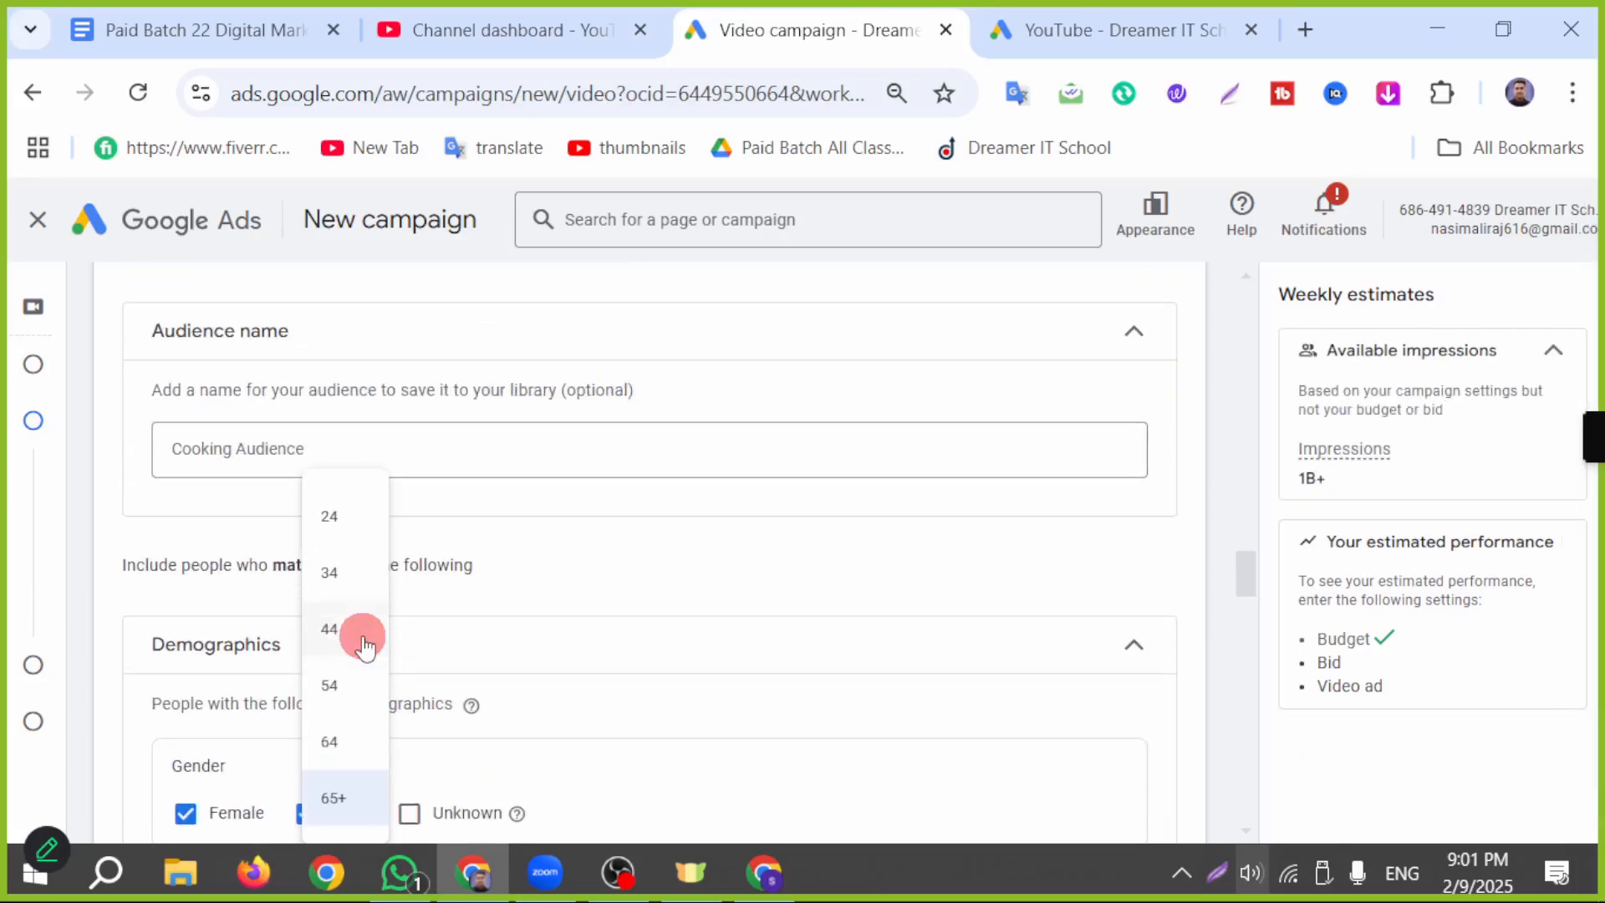
pyautogui.click(364, 641)
pyautogui.scroll(-2, 769, 651)
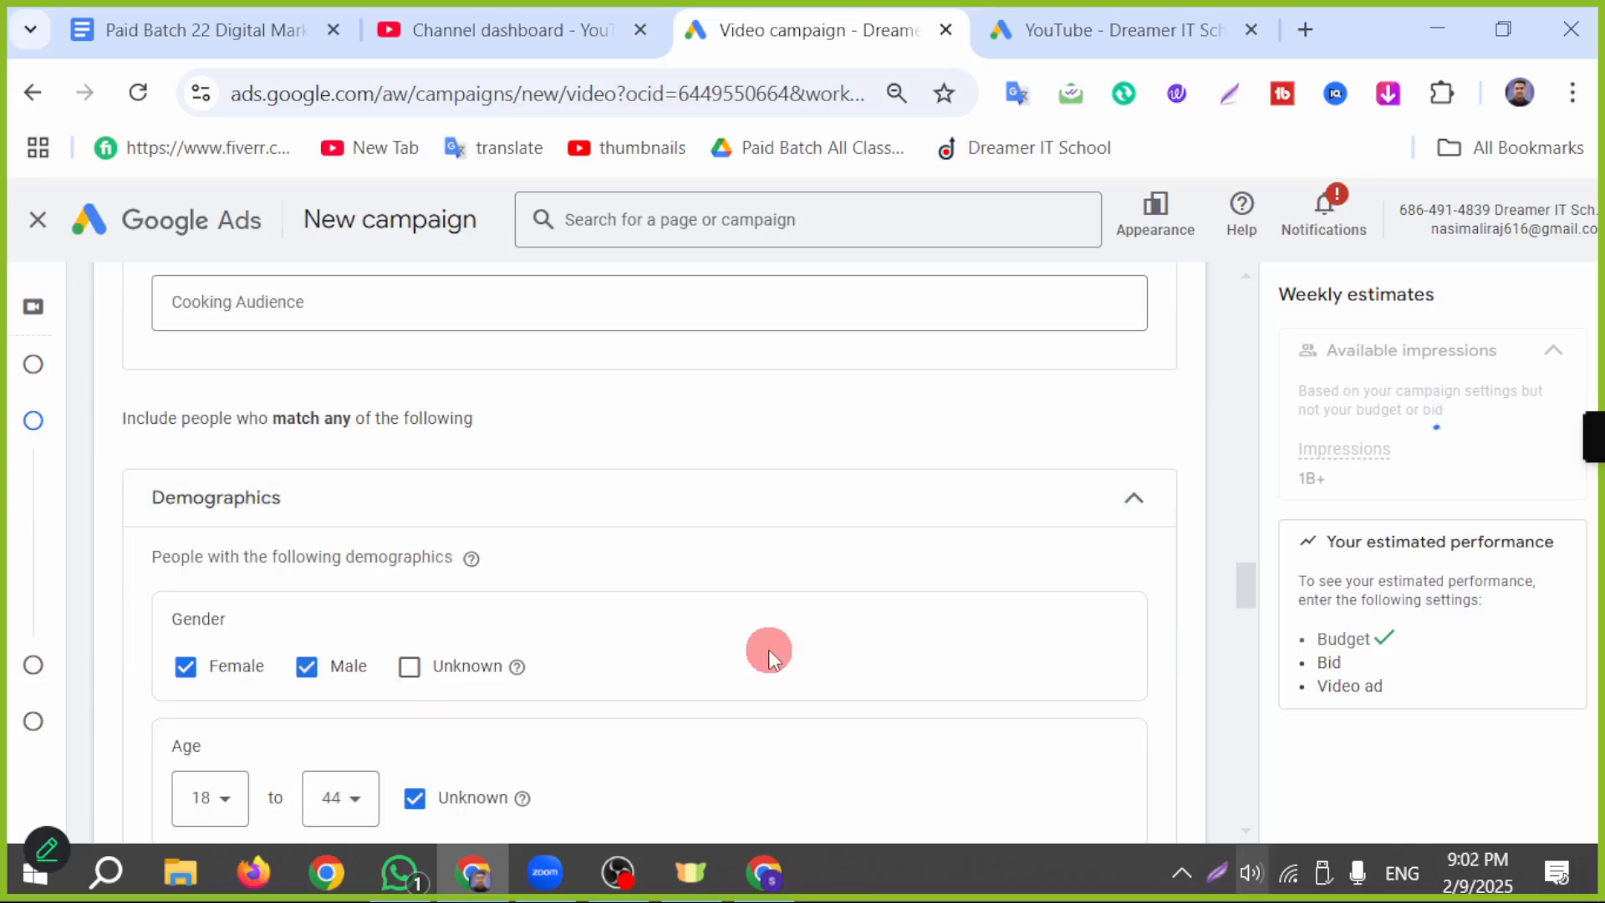
pyautogui.scroll(-2, 755, 675)
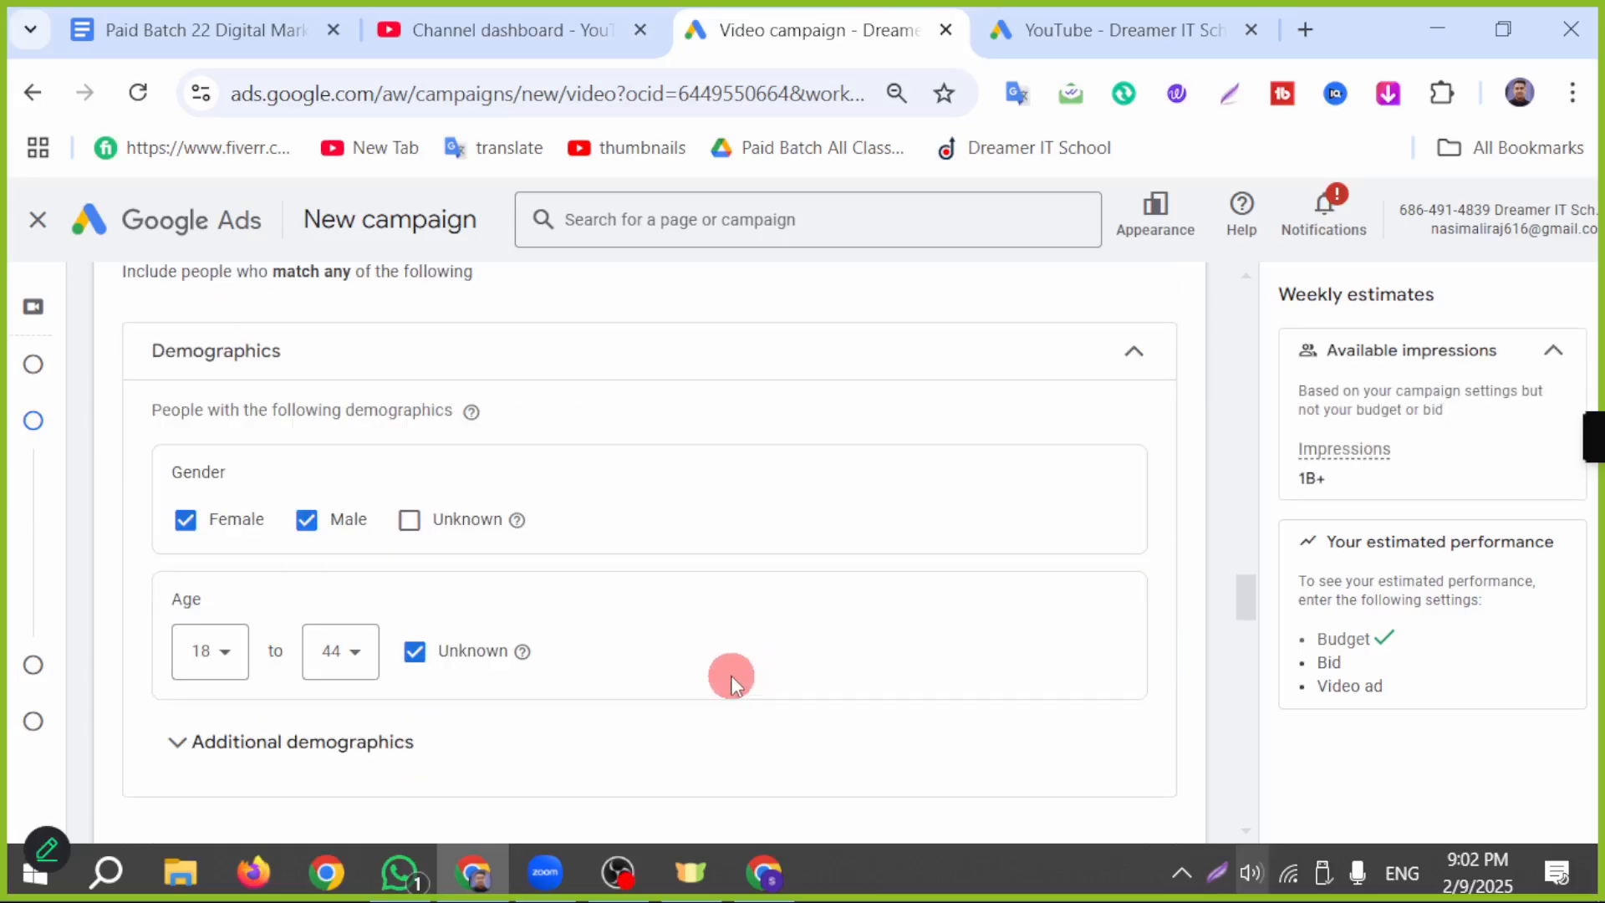
pyautogui.click(779, 864)
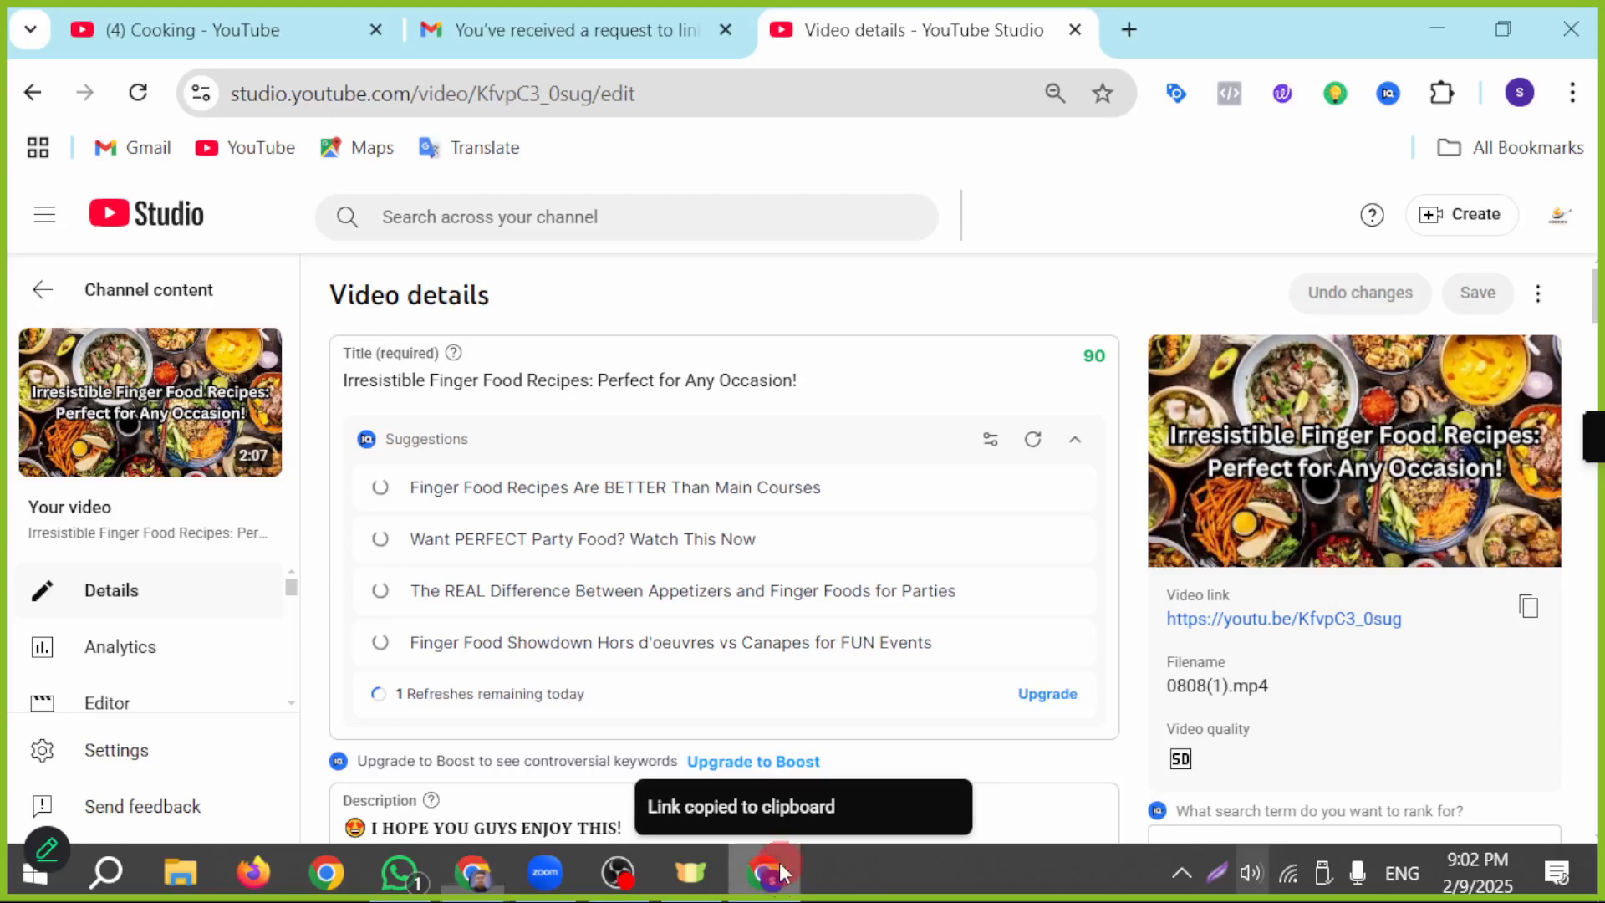
pyautogui.scroll(-2, 1500, 644)
pyautogui.scroll(2, 1508, 677)
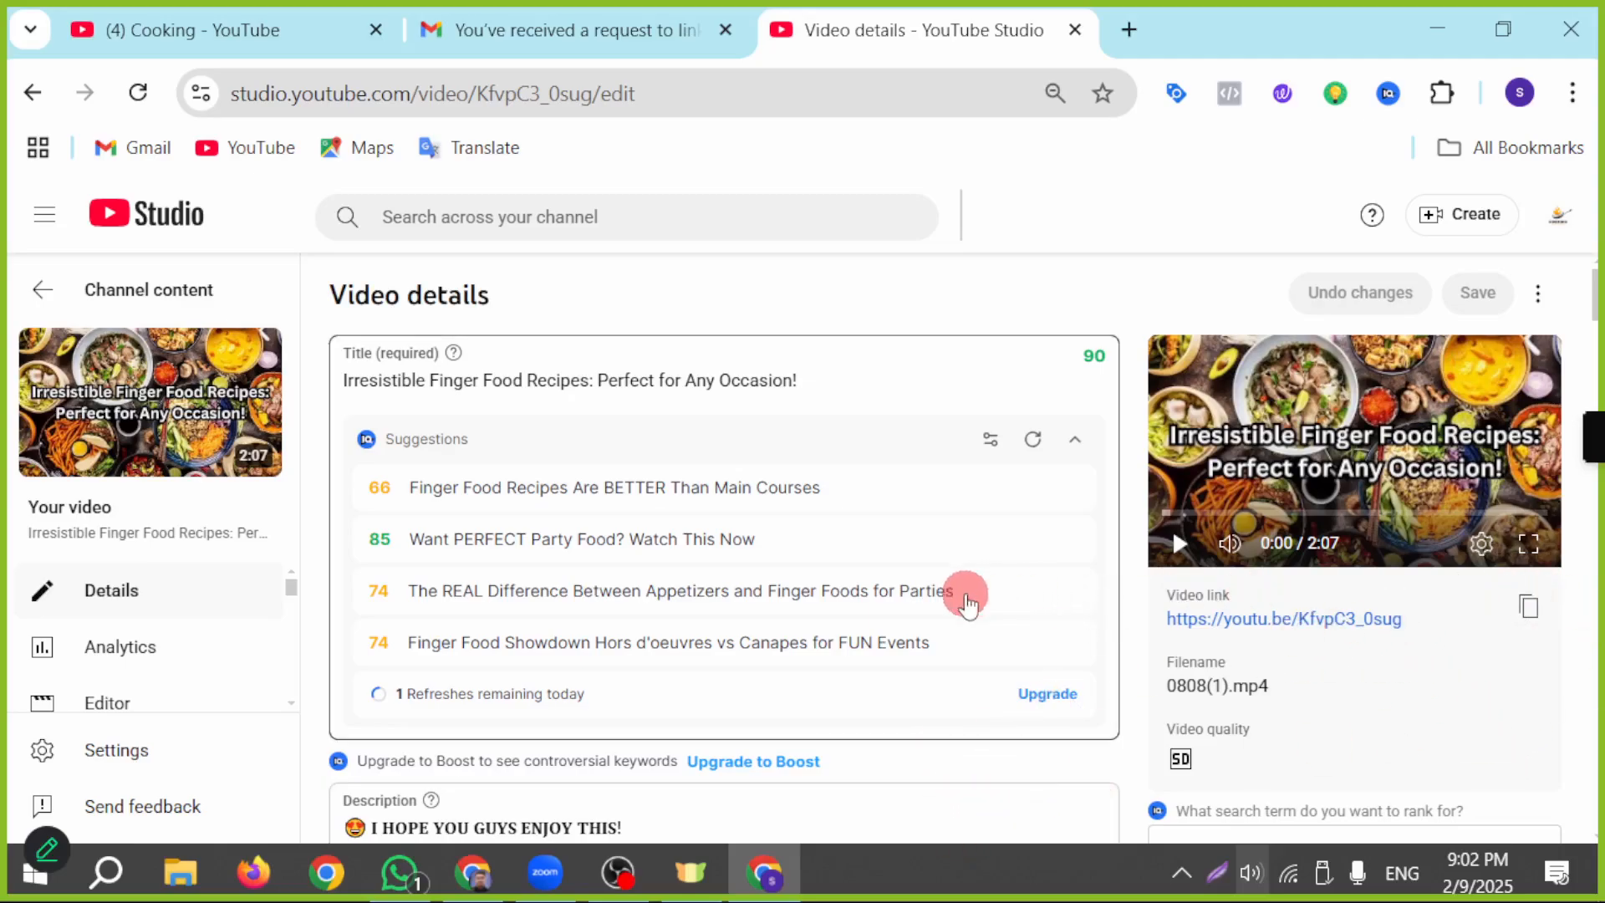
pyautogui.click(474, 872)
pyautogui.scroll(2, 813, 720)
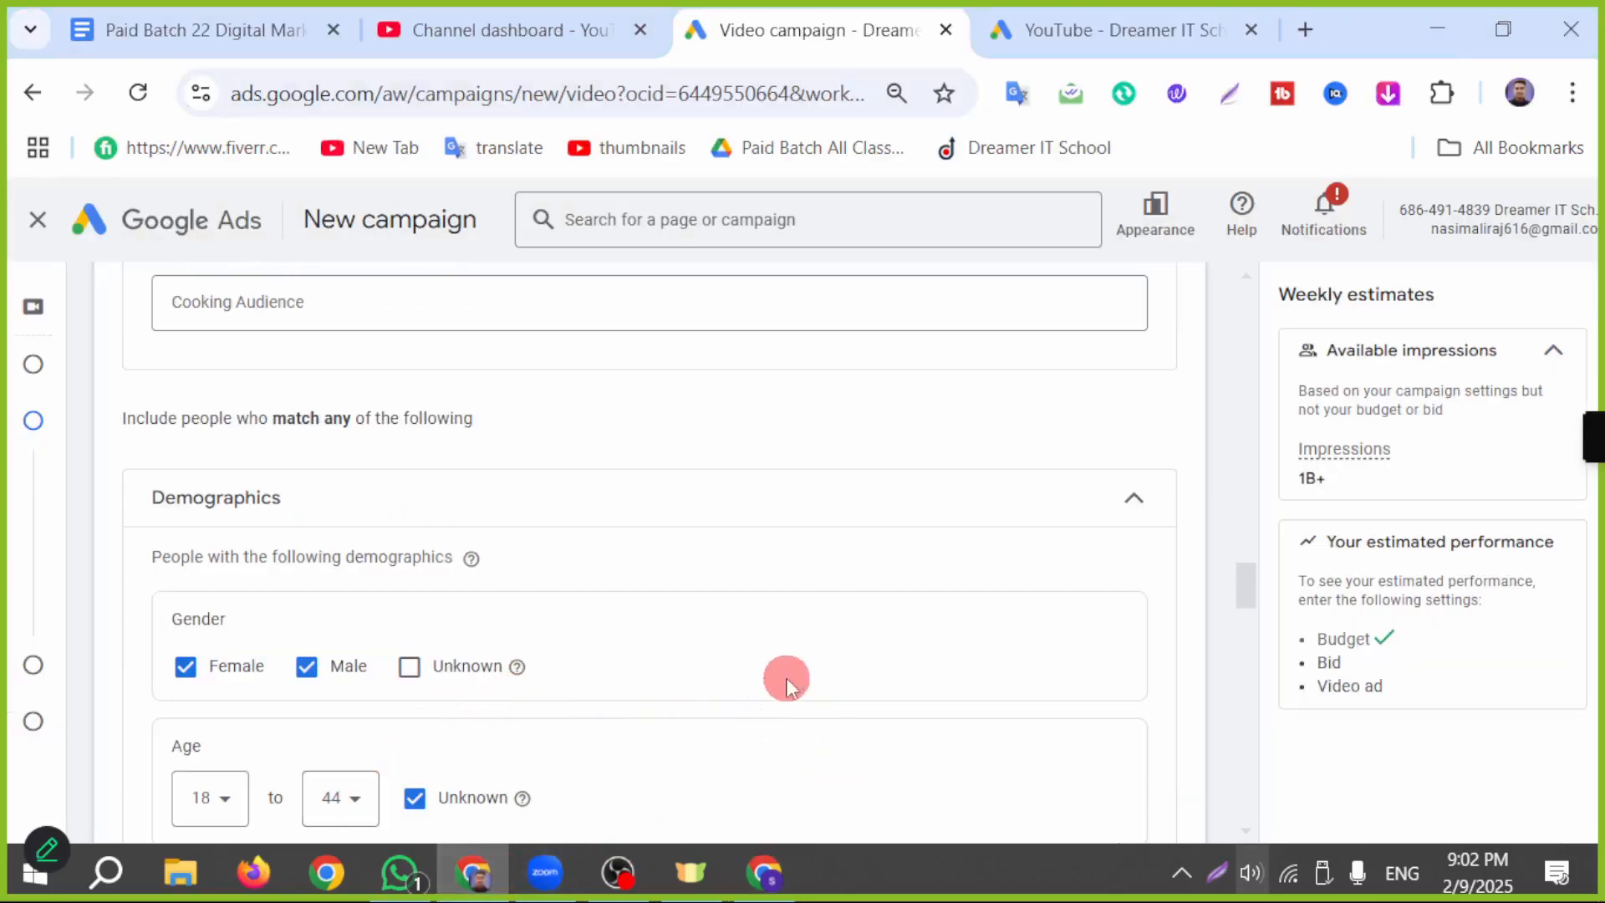
# Step: Expand the additional demographics, exclude people of unknown parental status, and review the household income options
pyautogui.scroll(-2, 813, 656)
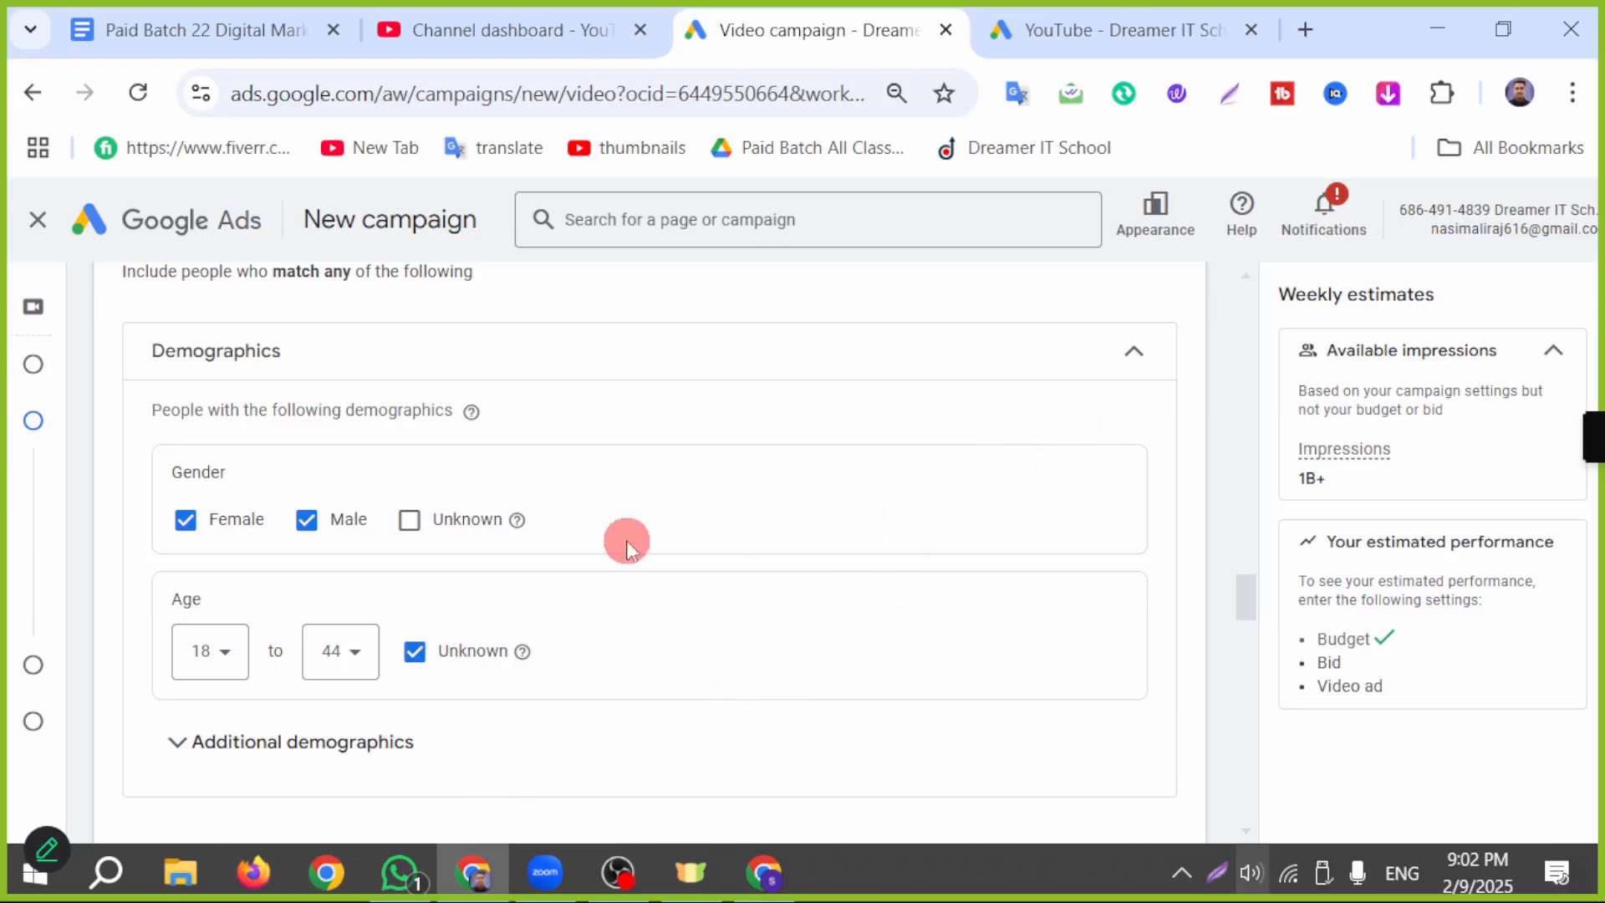
pyautogui.scroll(-2, 688, 541)
pyautogui.moveTo(167, 641)
pyautogui.scroll(-2, 602, 465)
pyautogui.click(434, 447)
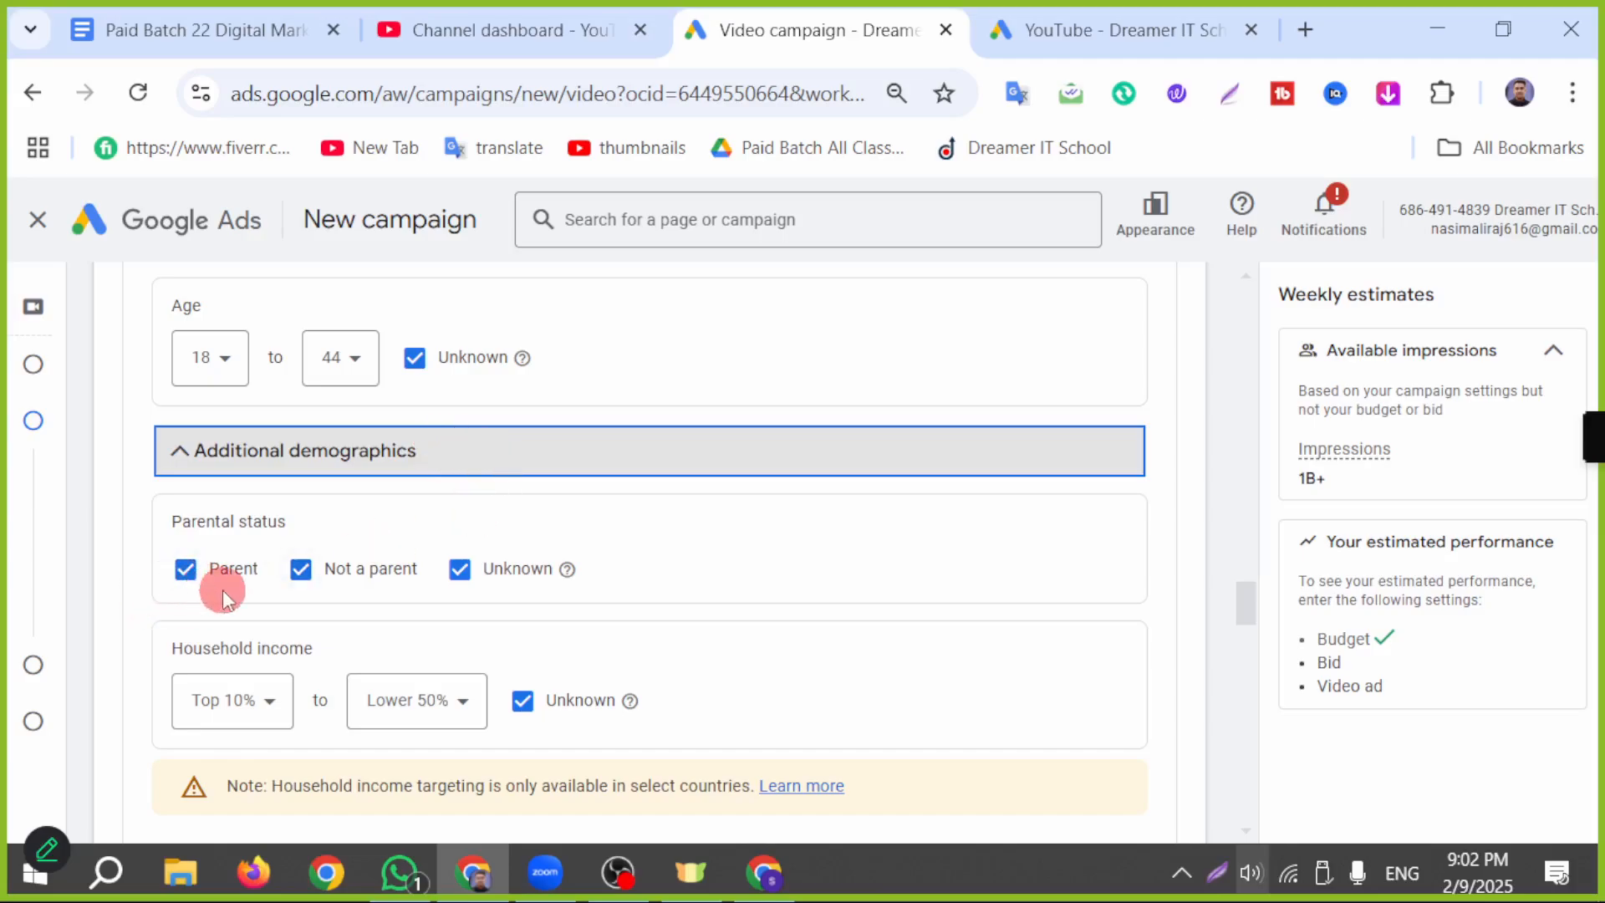
pyautogui.click(460, 569)
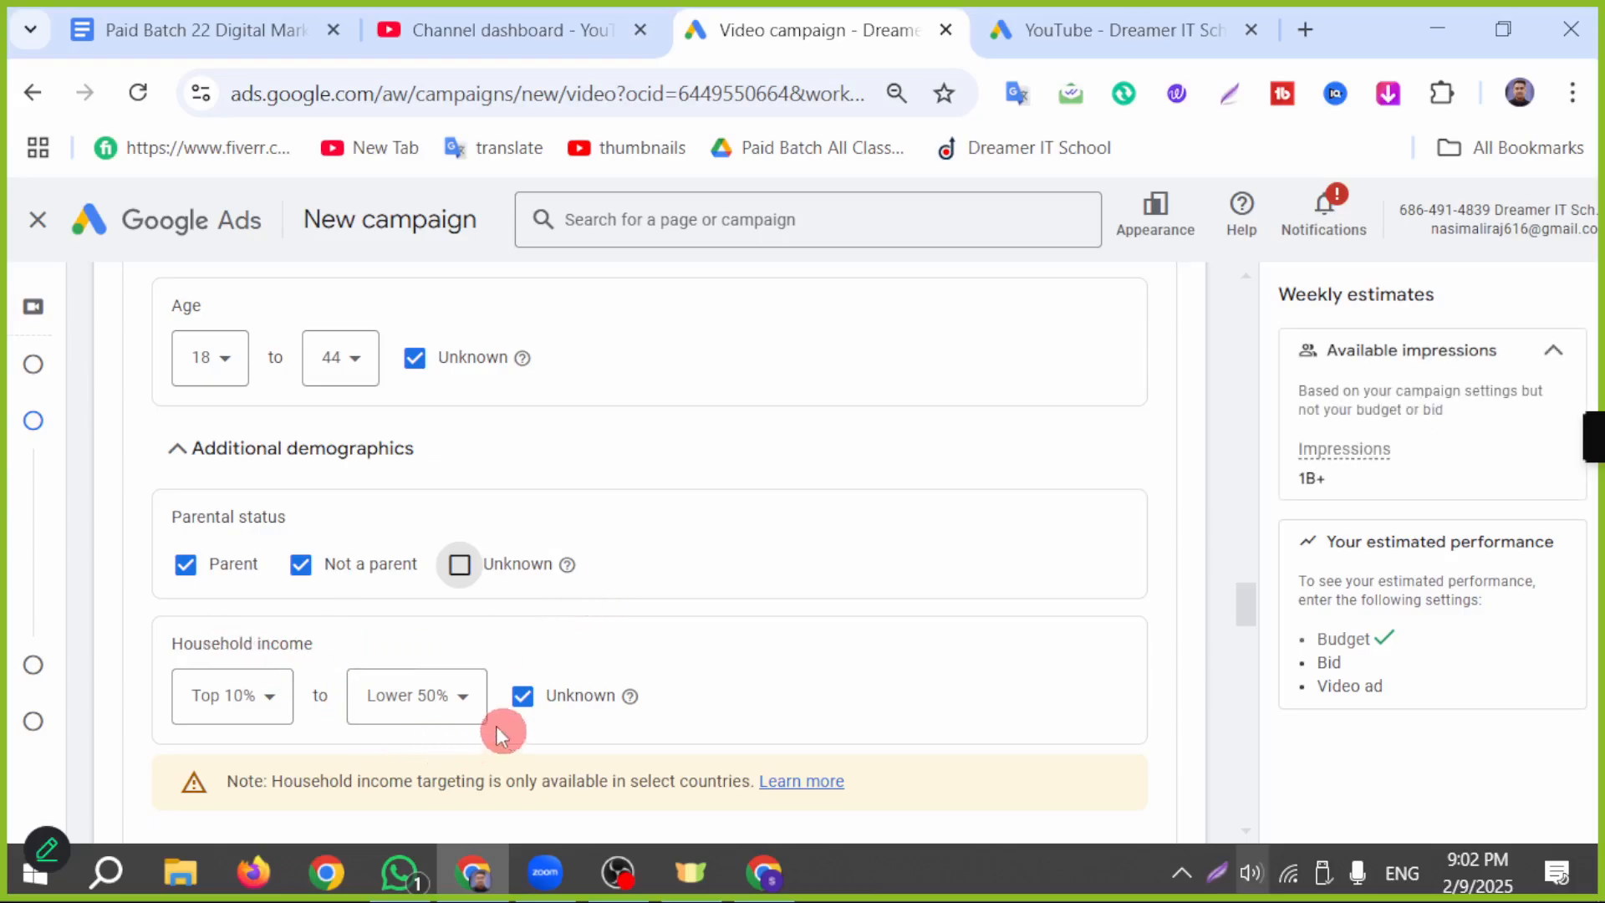
pyautogui.scroll(-2, 608, 642)
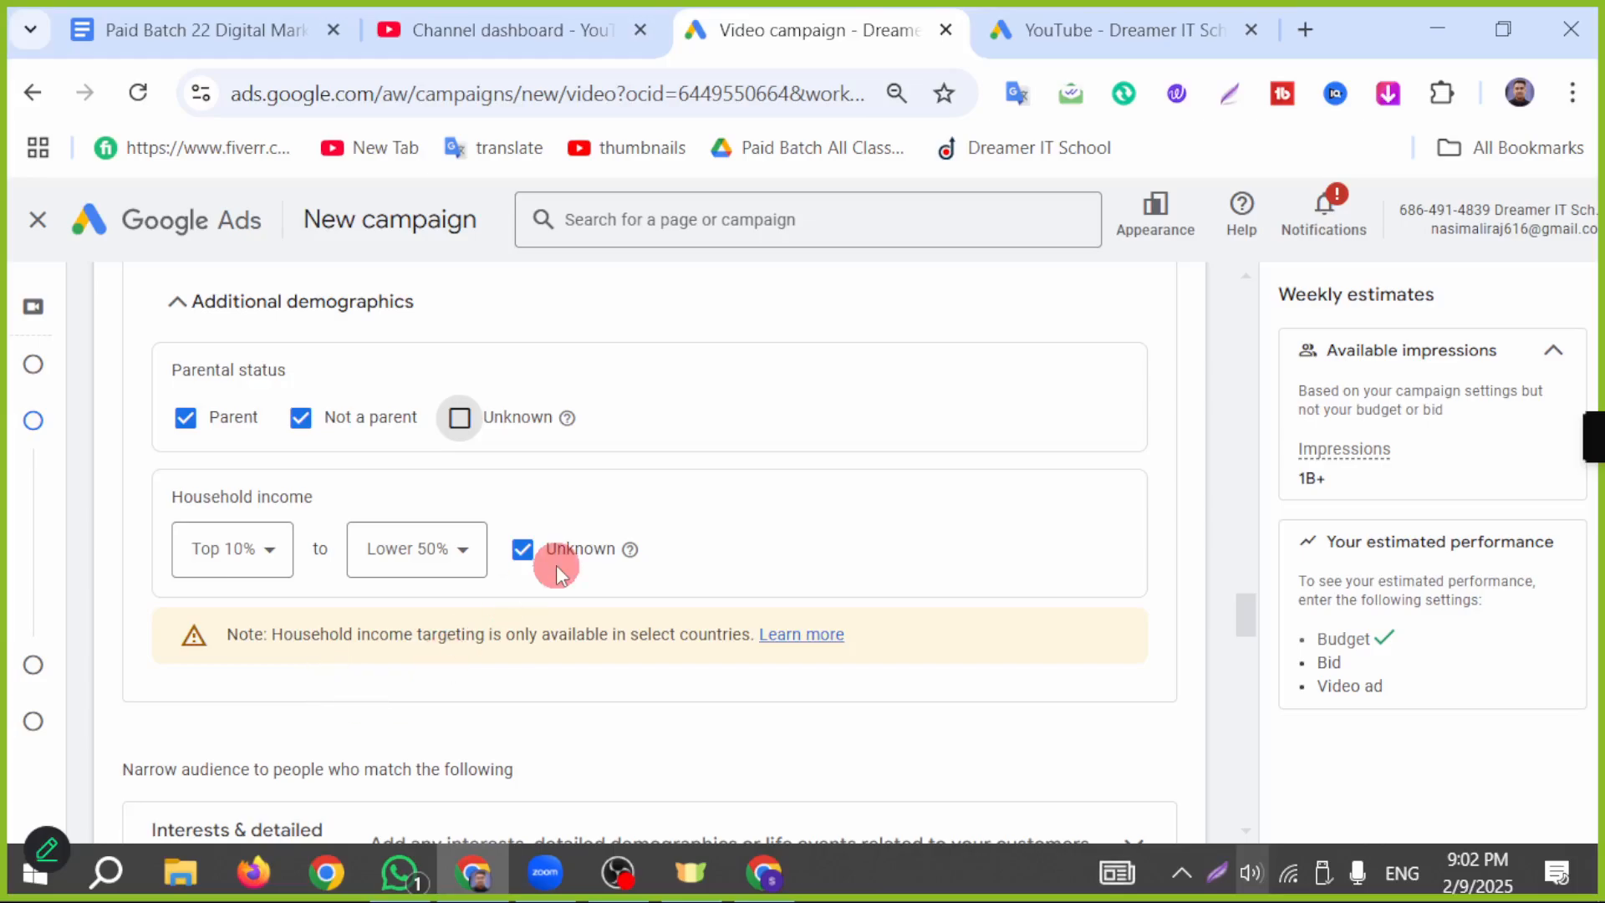
pyautogui.scroll(3, 370, 592)
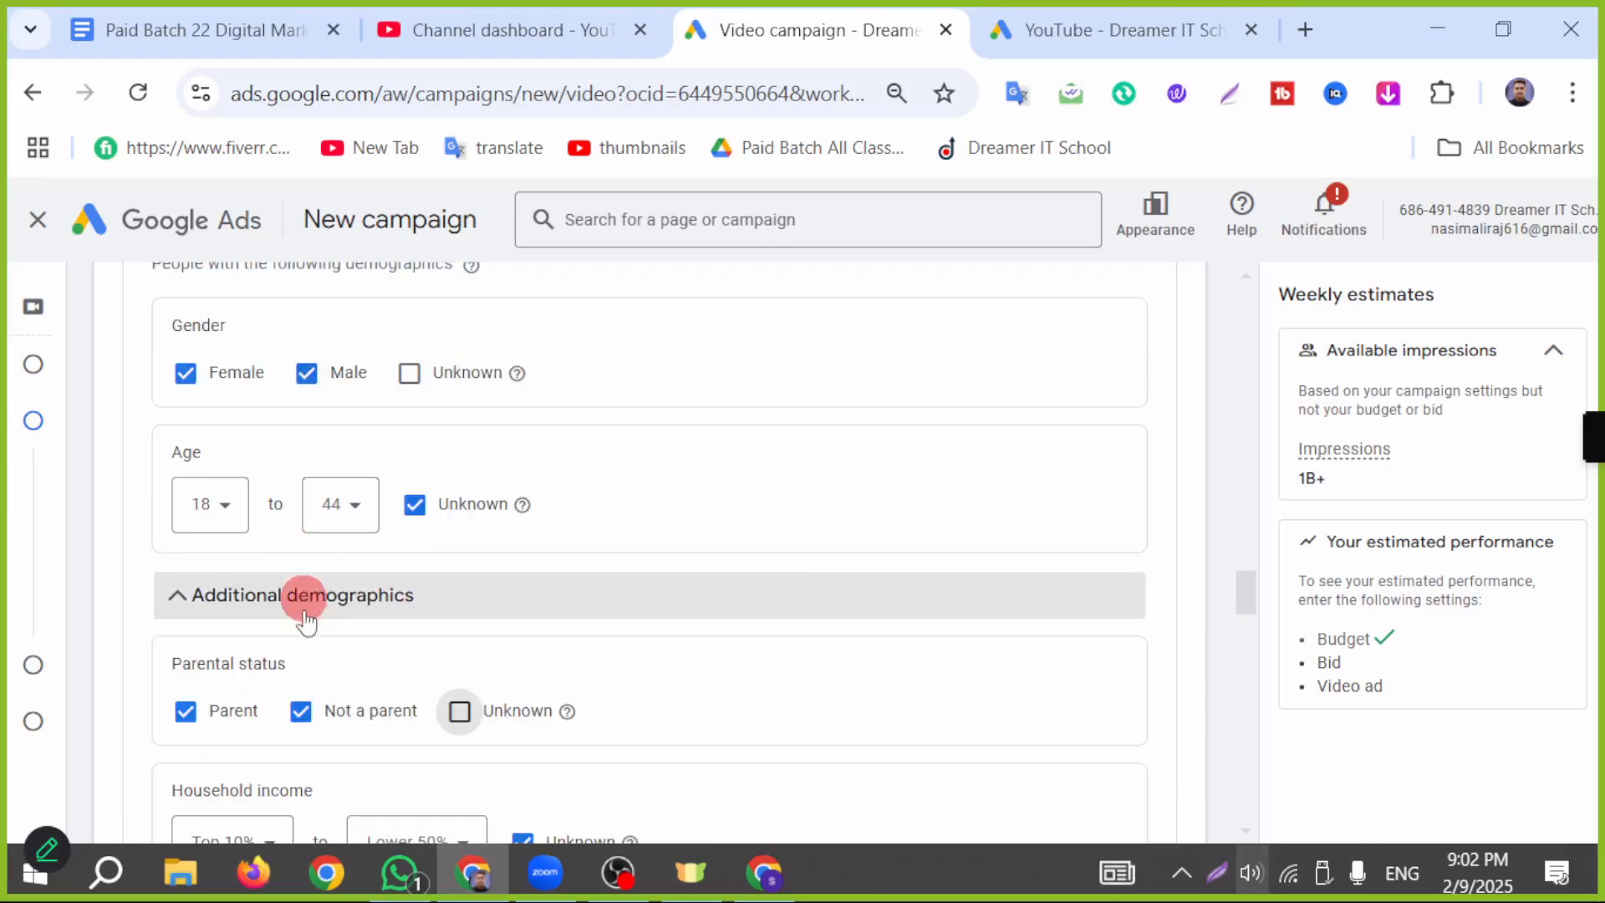
pyautogui.scroll(-5, 297, 660)
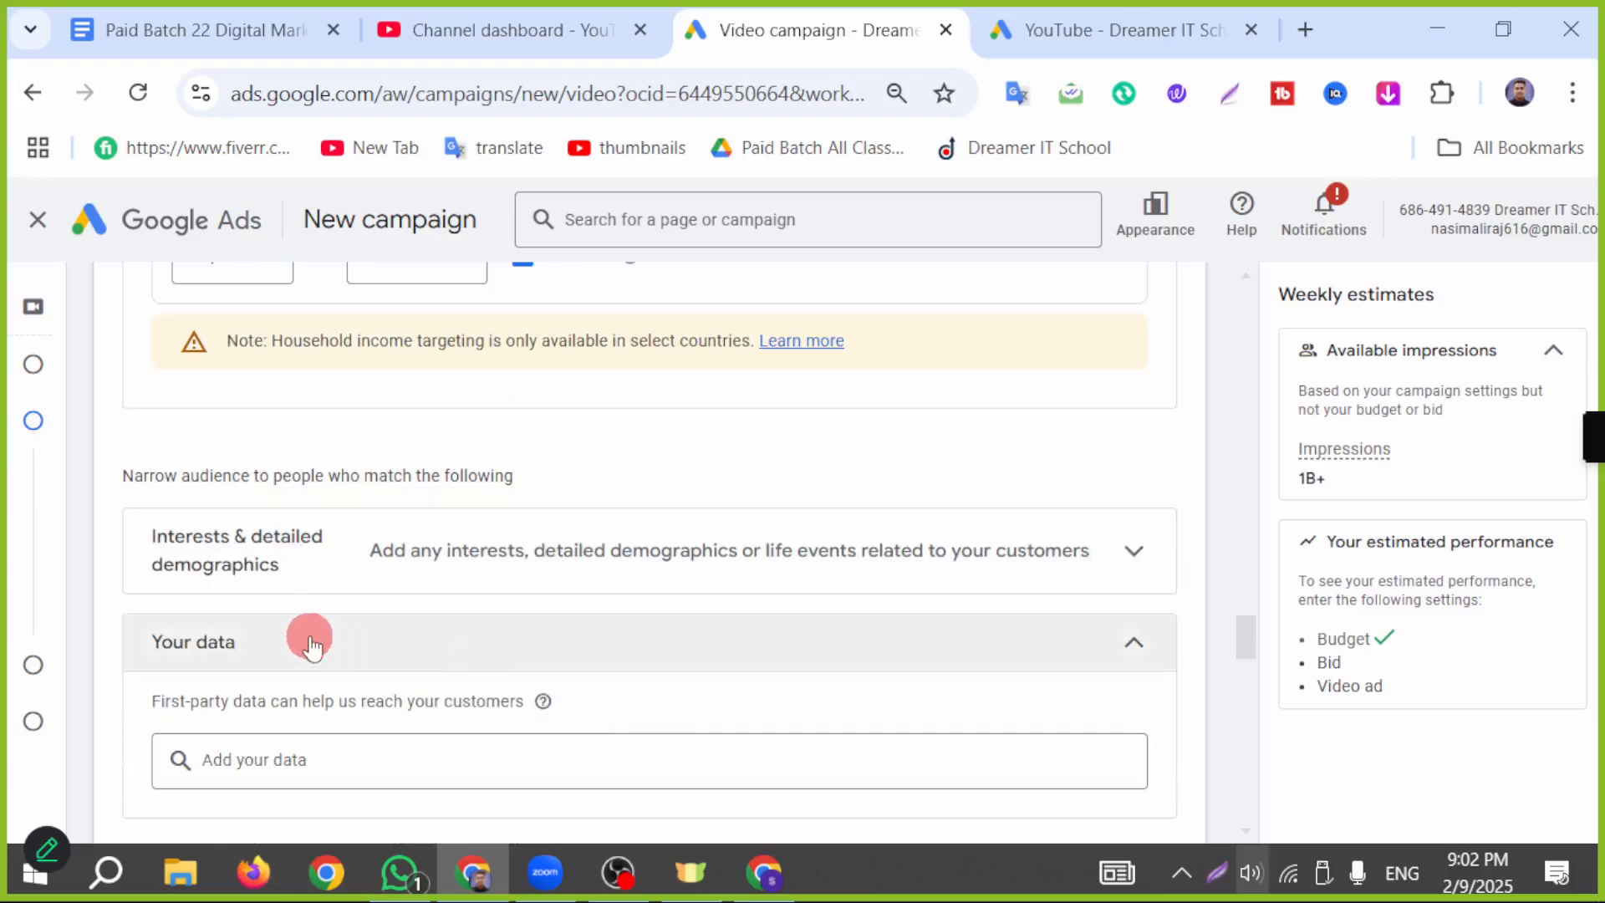
# Step: Expand the audience's interests and detailed demographics, and search the segments for "cooking"
pyautogui.click(404, 562)
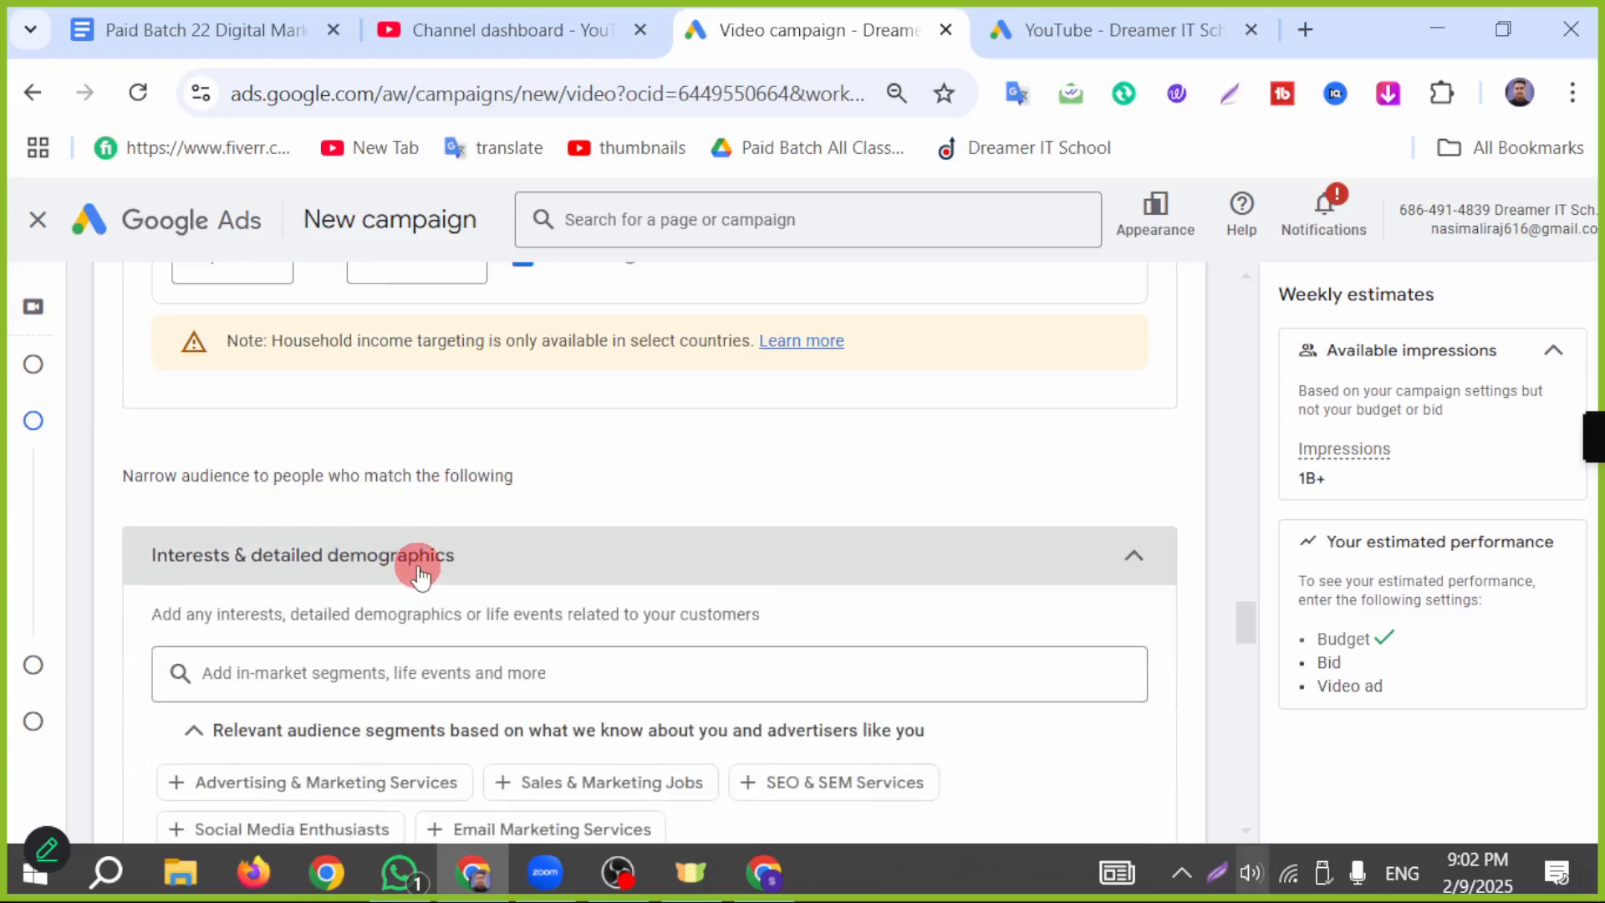
pyautogui.scroll(-2, 698, 609)
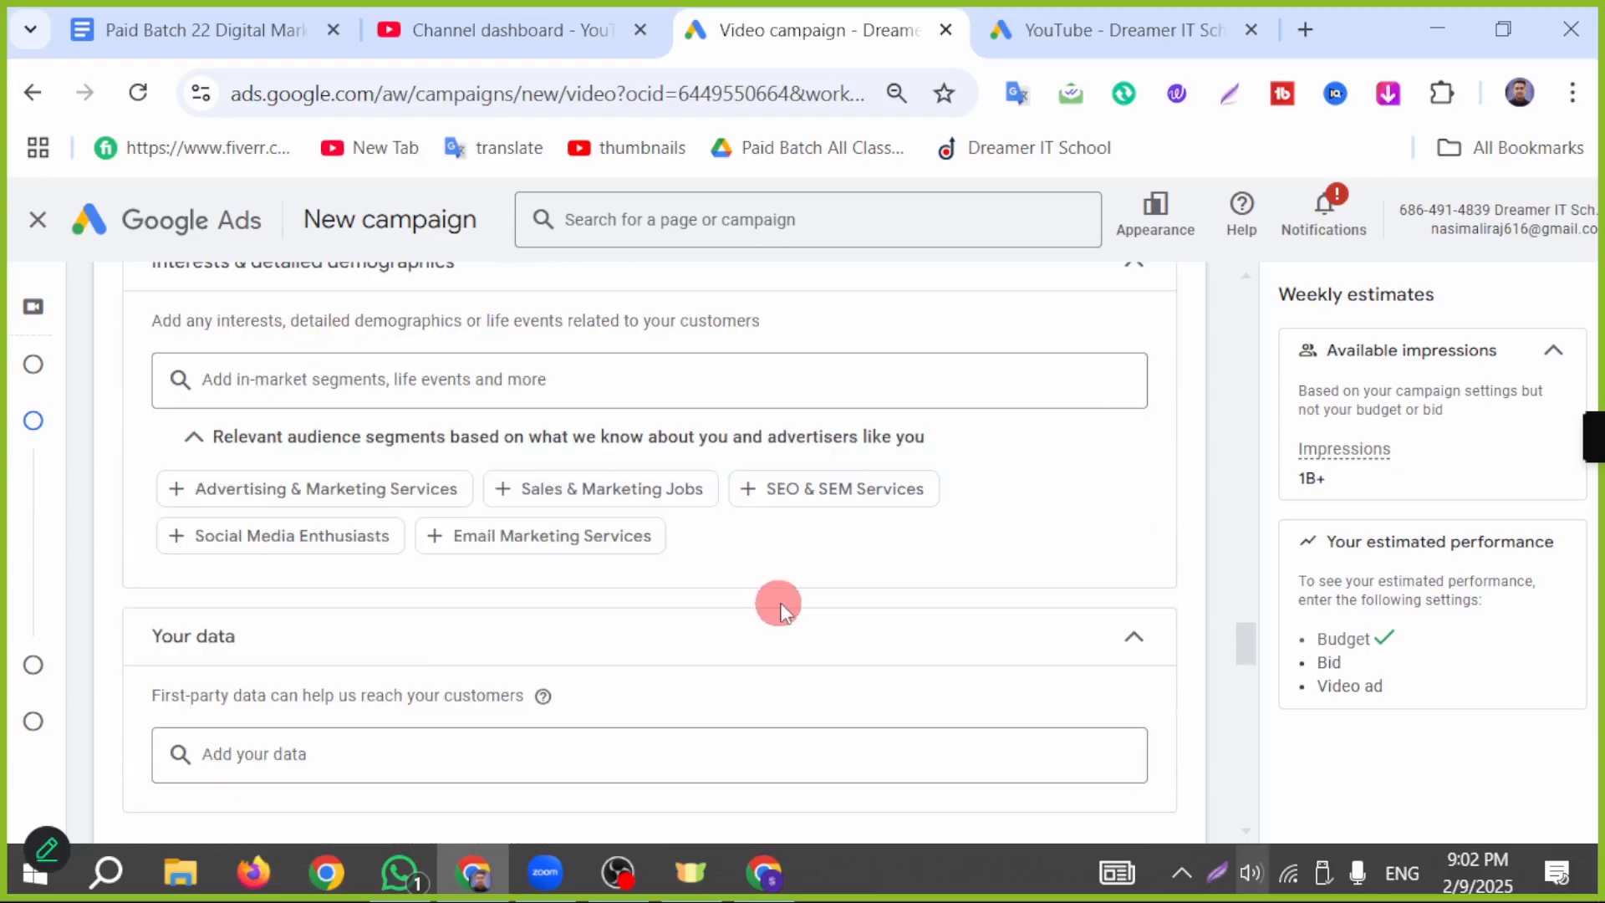
pyautogui.click(411, 361)
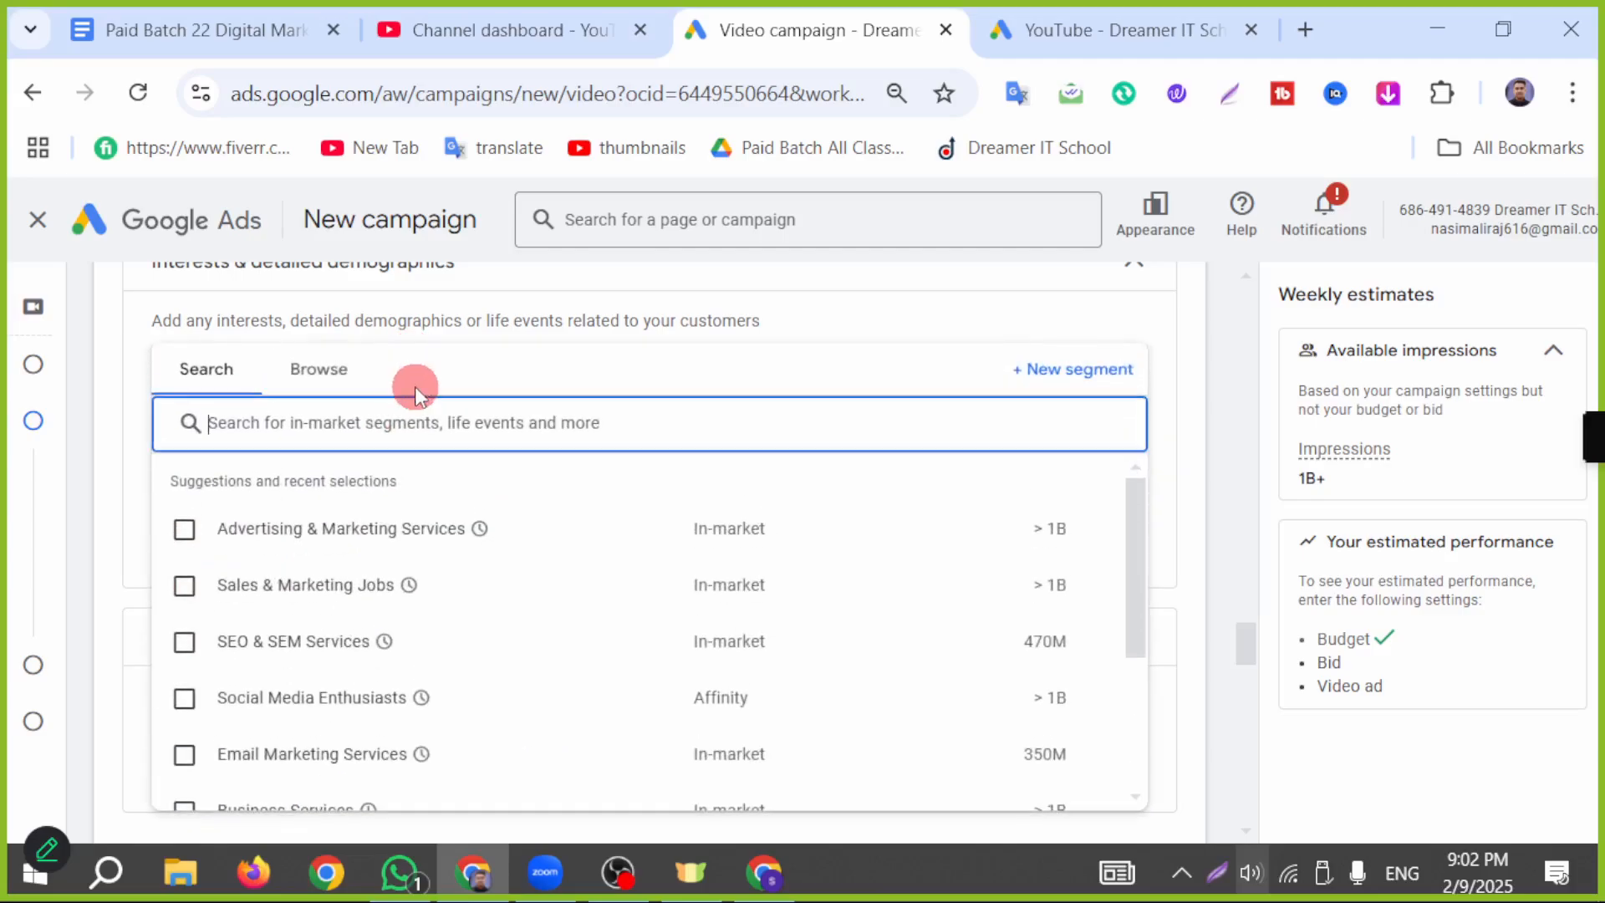
pyautogui.write('cookein')
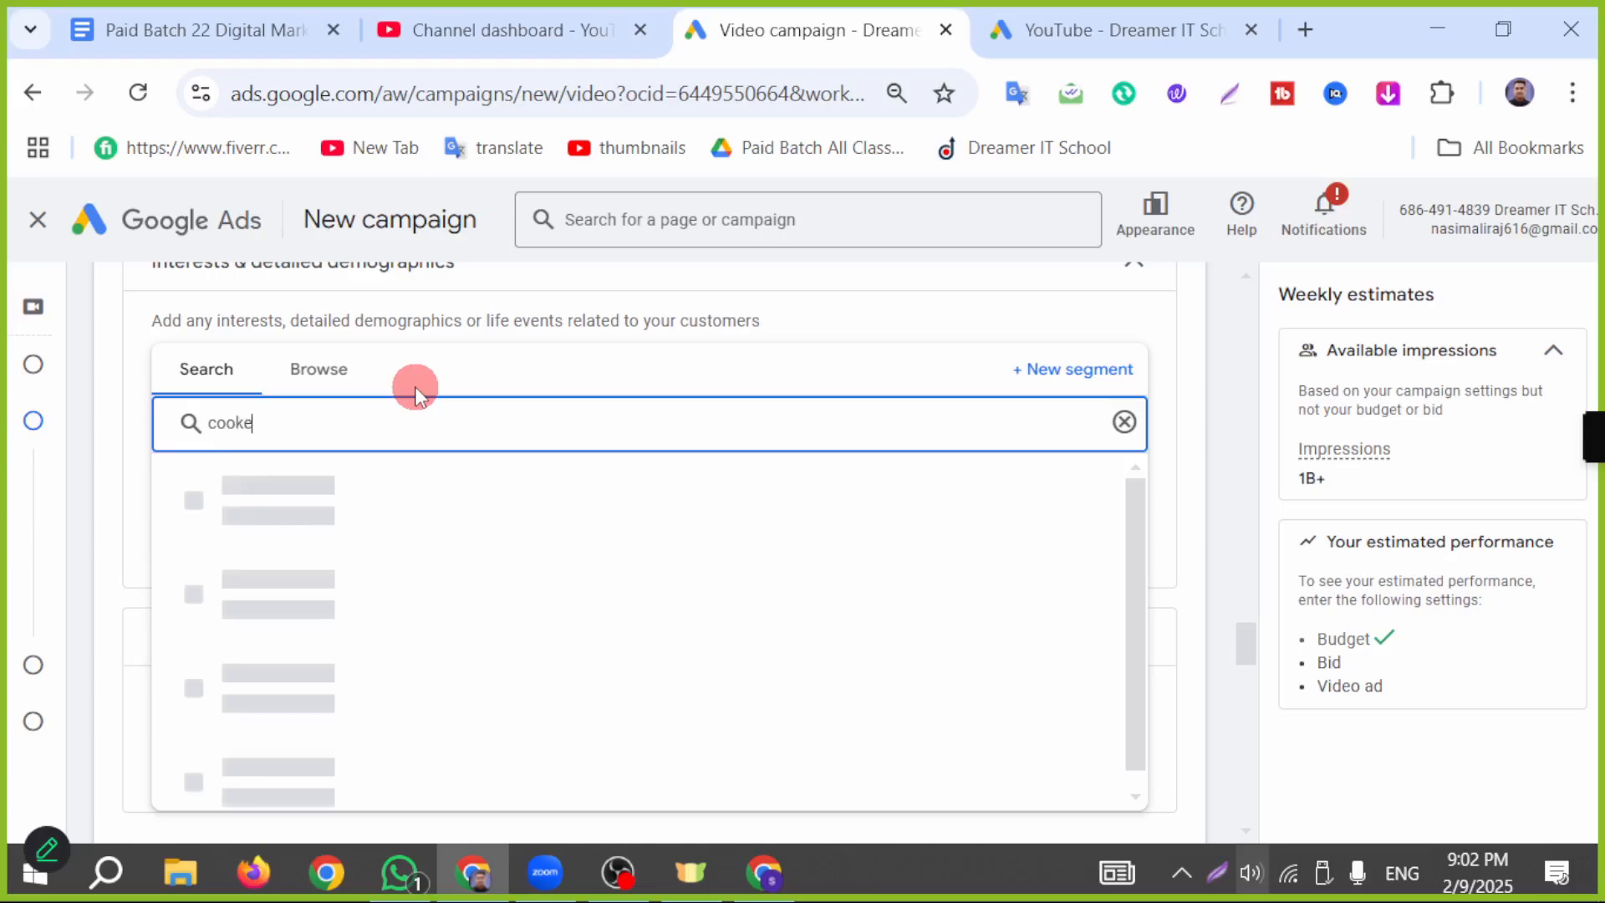
pyautogui.press('BackSpace')
pyautogui.press('BackSpace')
pyautogui.press('BackSpace')
pyautogui.write('ing')
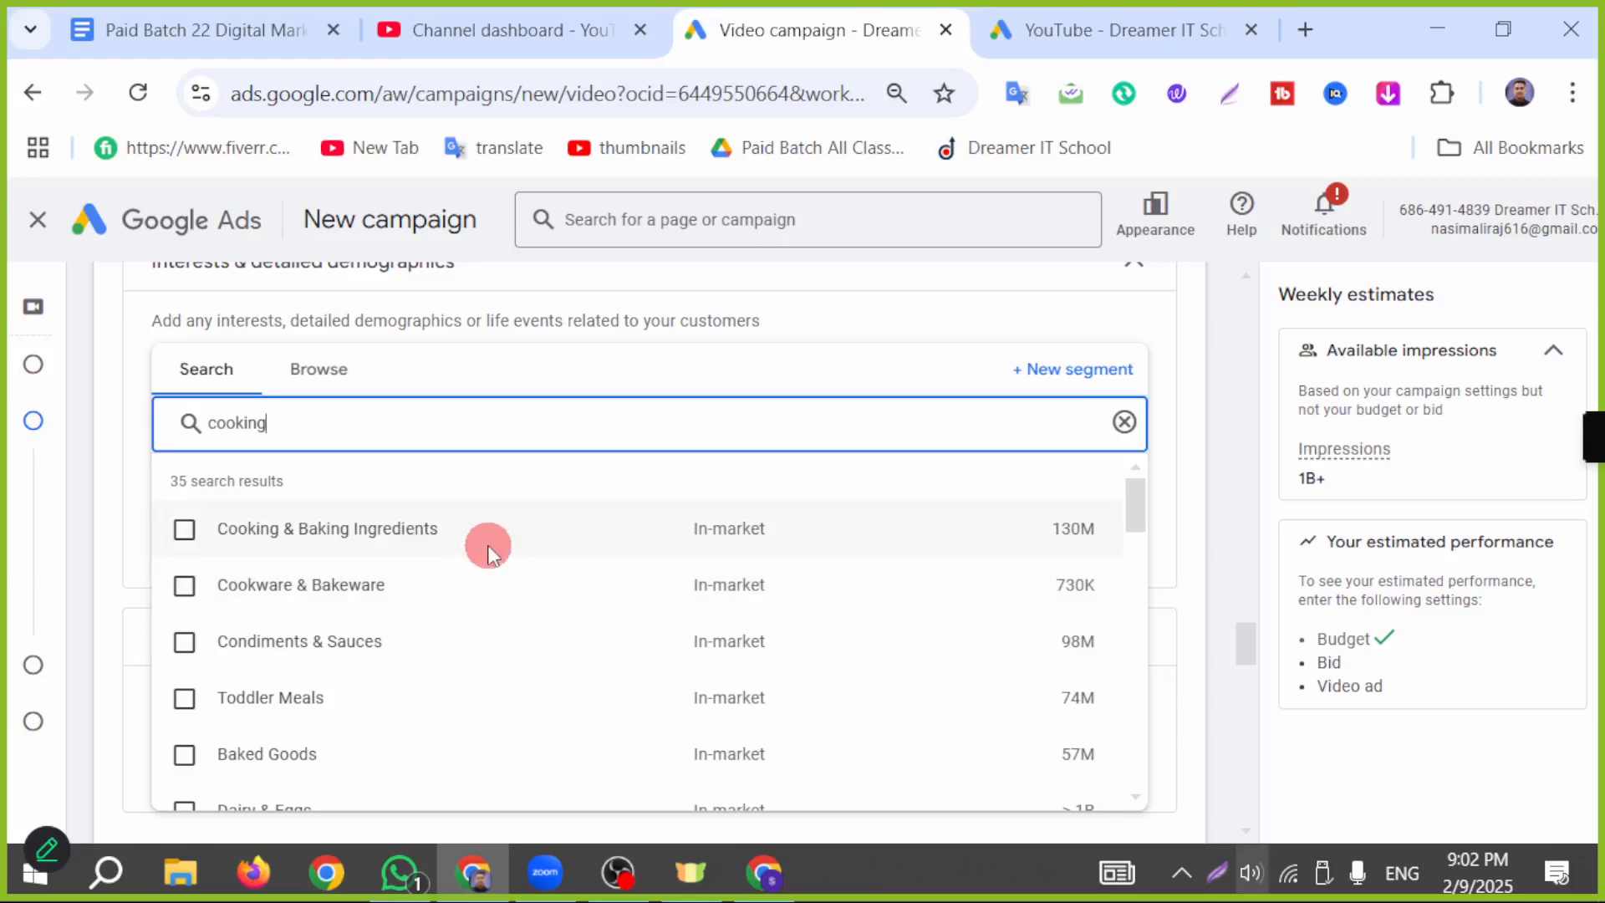
# Step: Add the in-market segments Cooking & Baking Ingredients, Cookware & Bakeware, Dairy & Eggs, Food, and Cooking Ranges & Stoves to the audience
pyautogui.click(185, 530)
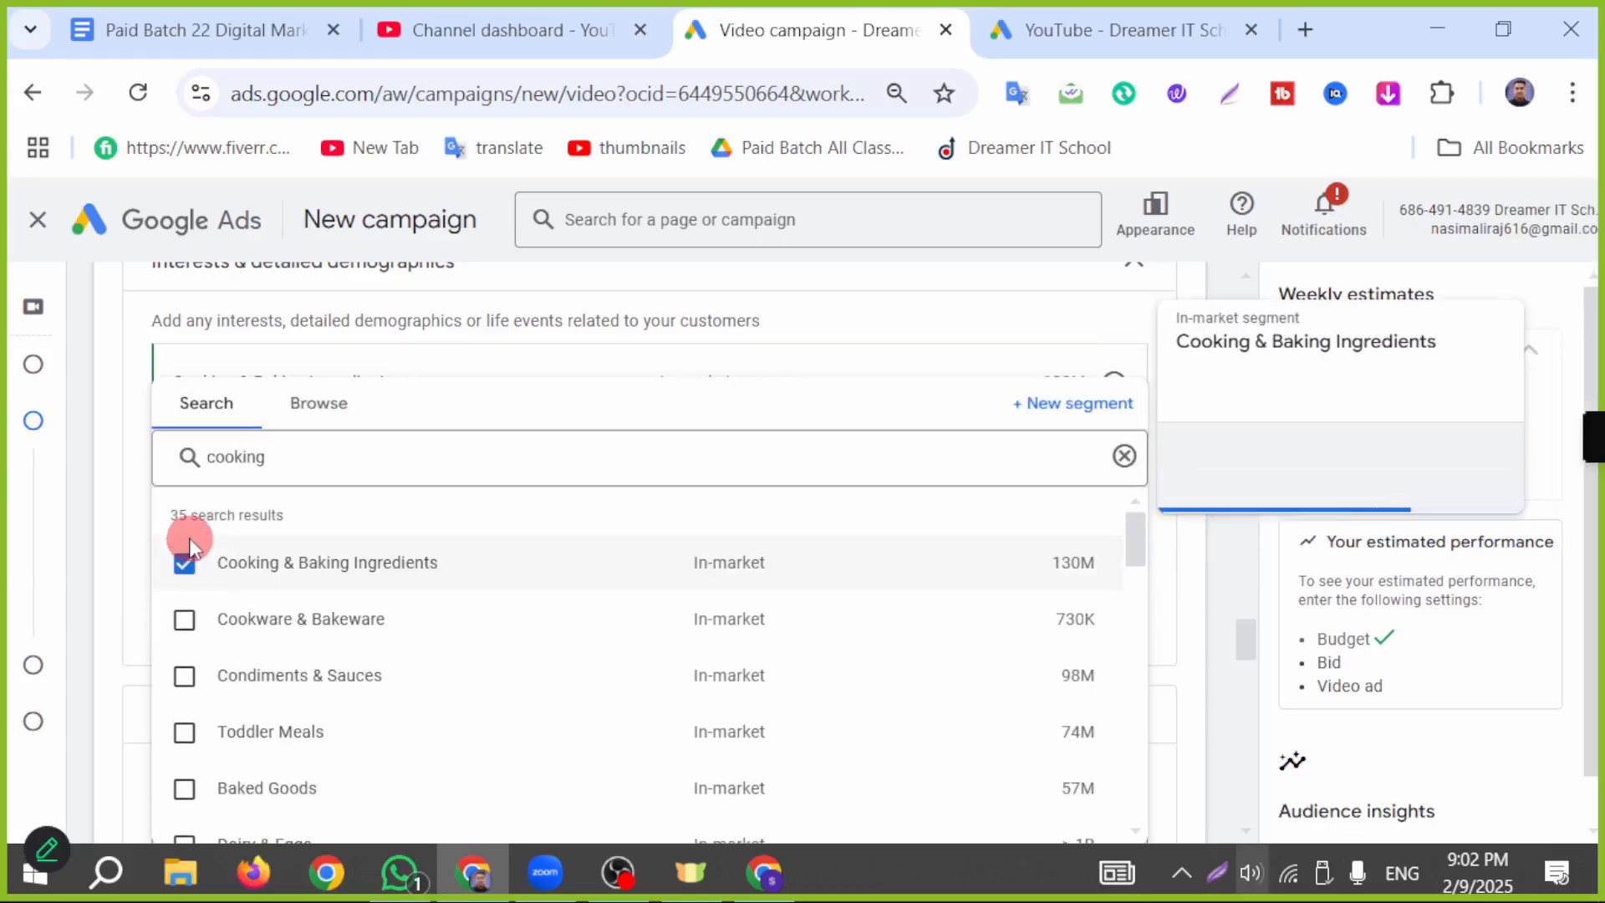
pyautogui.moveTo(185, 623)
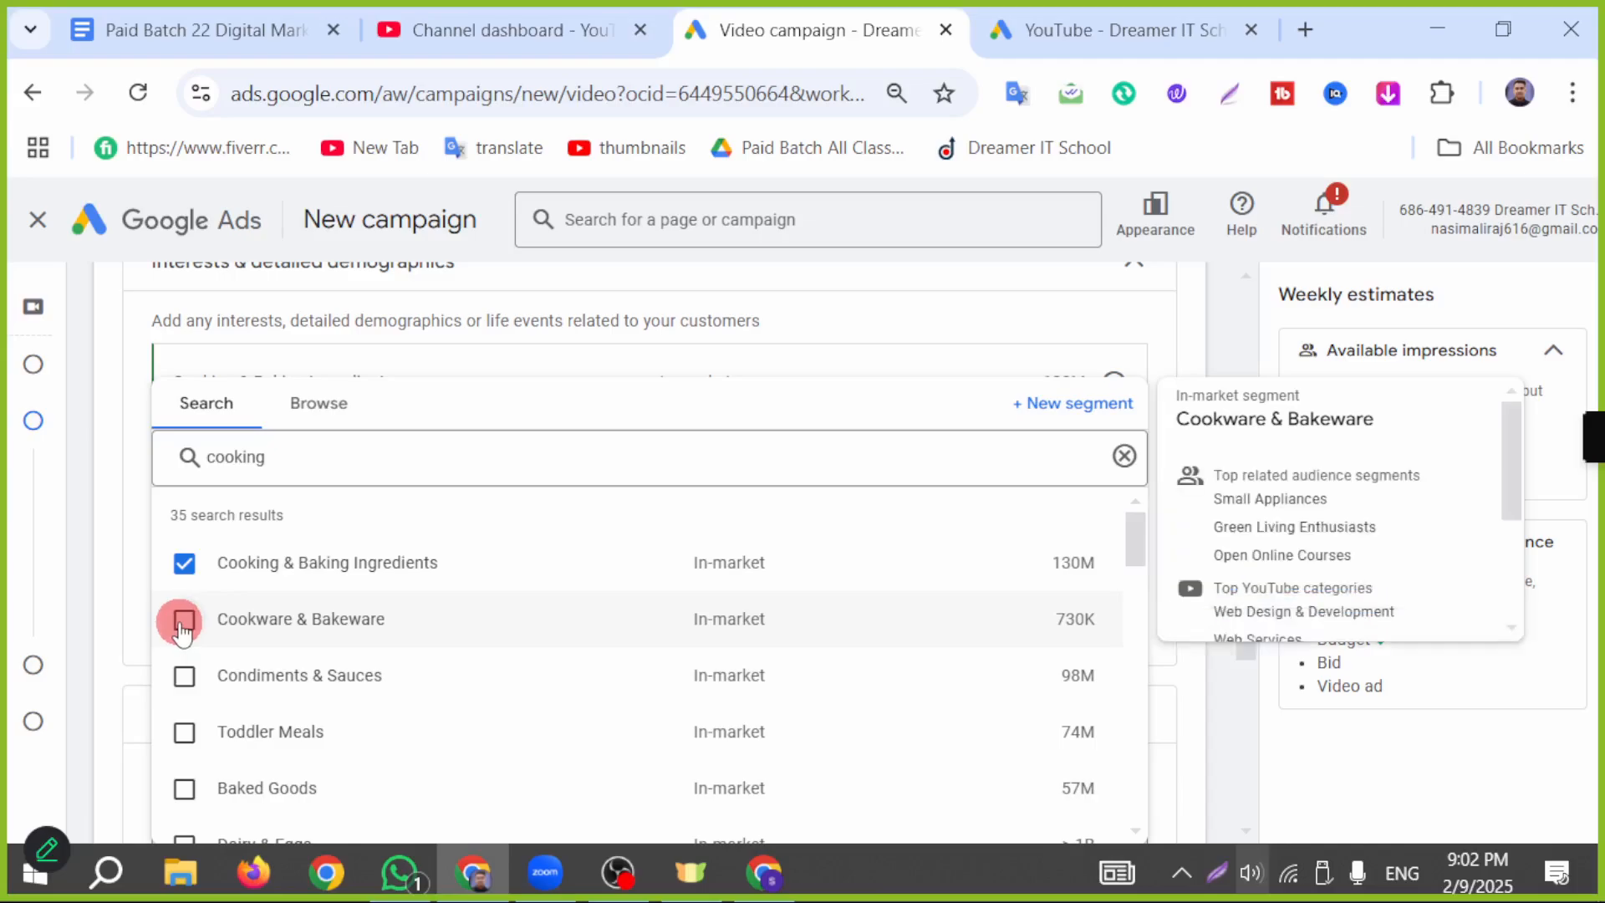
pyautogui.click(185, 619)
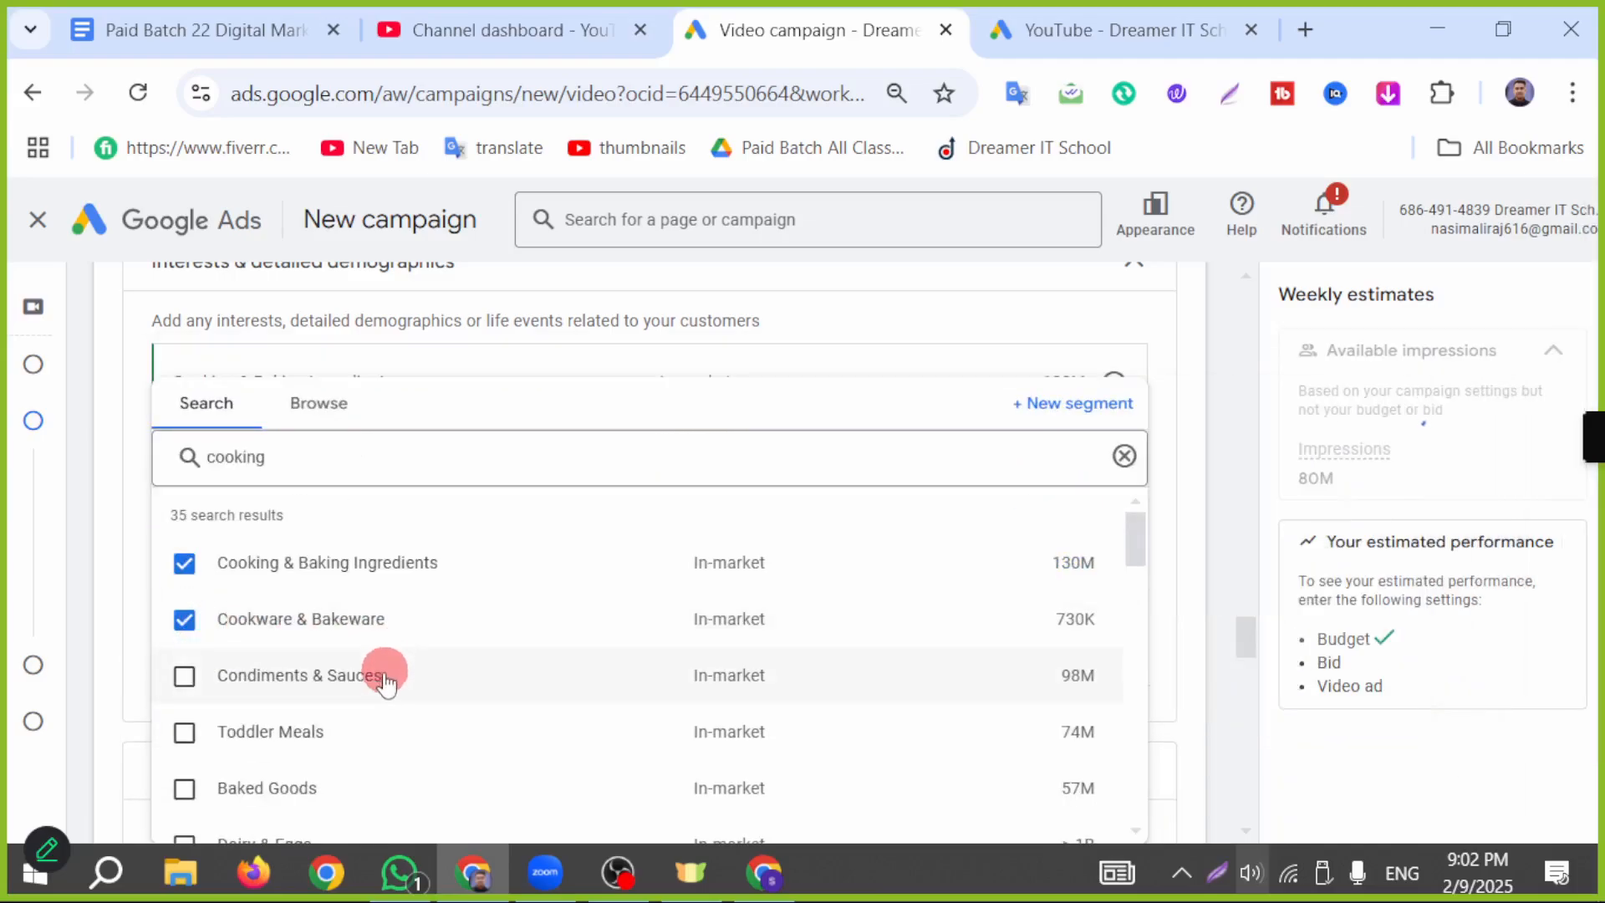
pyautogui.scroll(-2, 383, 668)
pyautogui.click(185, 697)
pyautogui.scroll(-1, 478, 640)
pyautogui.scroll(-1, 477, 639)
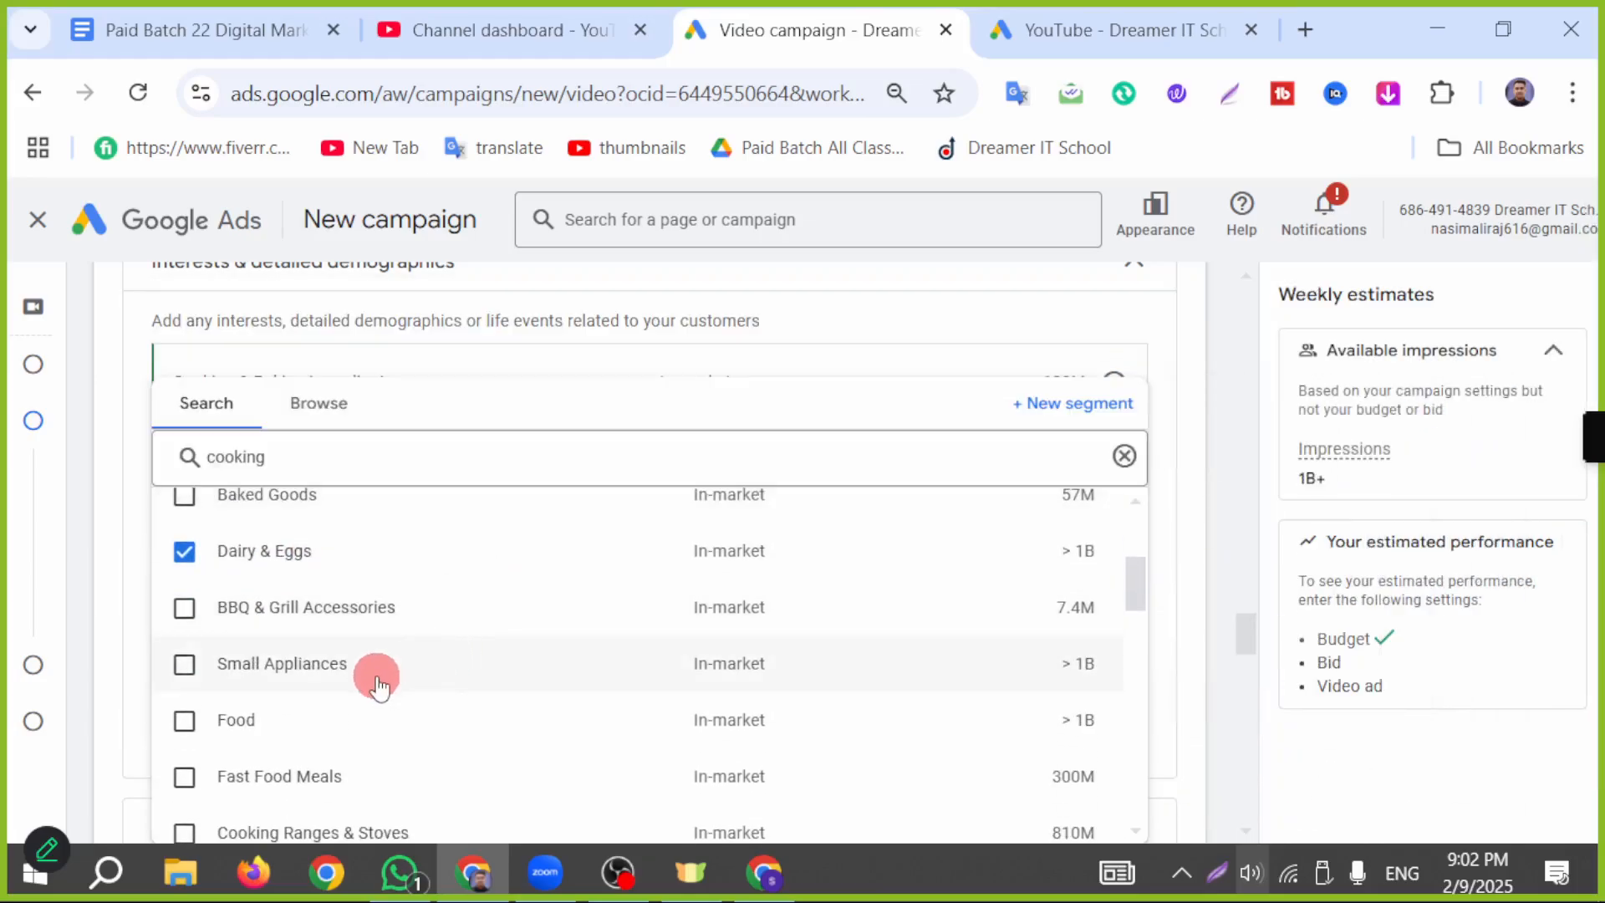
pyautogui.click(186, 720)
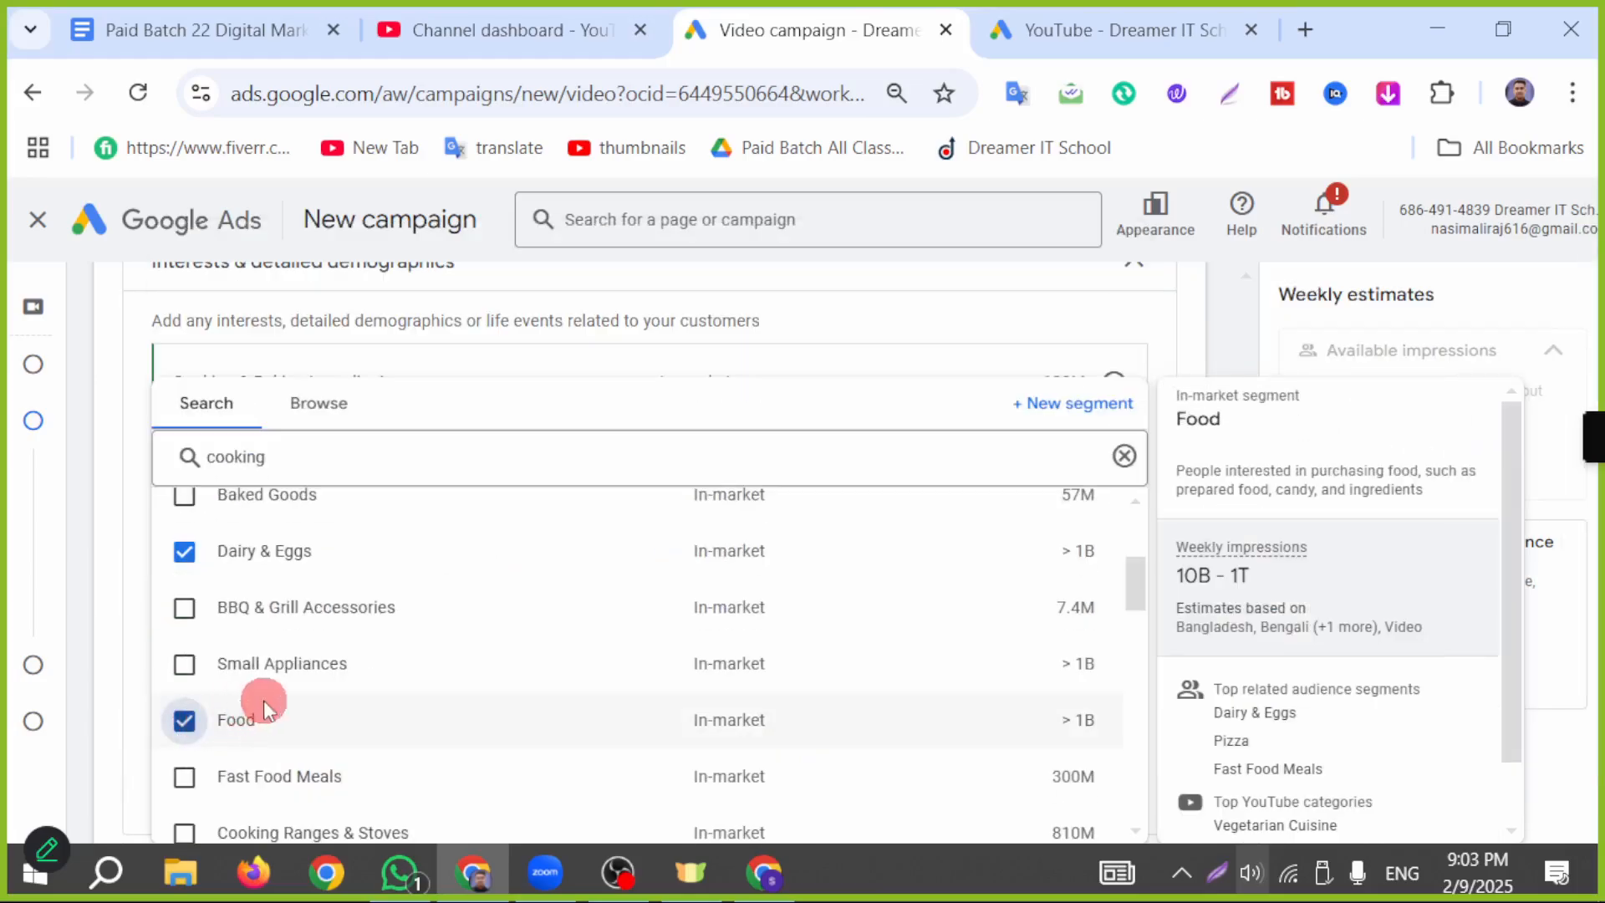
pyautogui.scroll(-2, 259, 700)
pyautogui.click(184, 686)
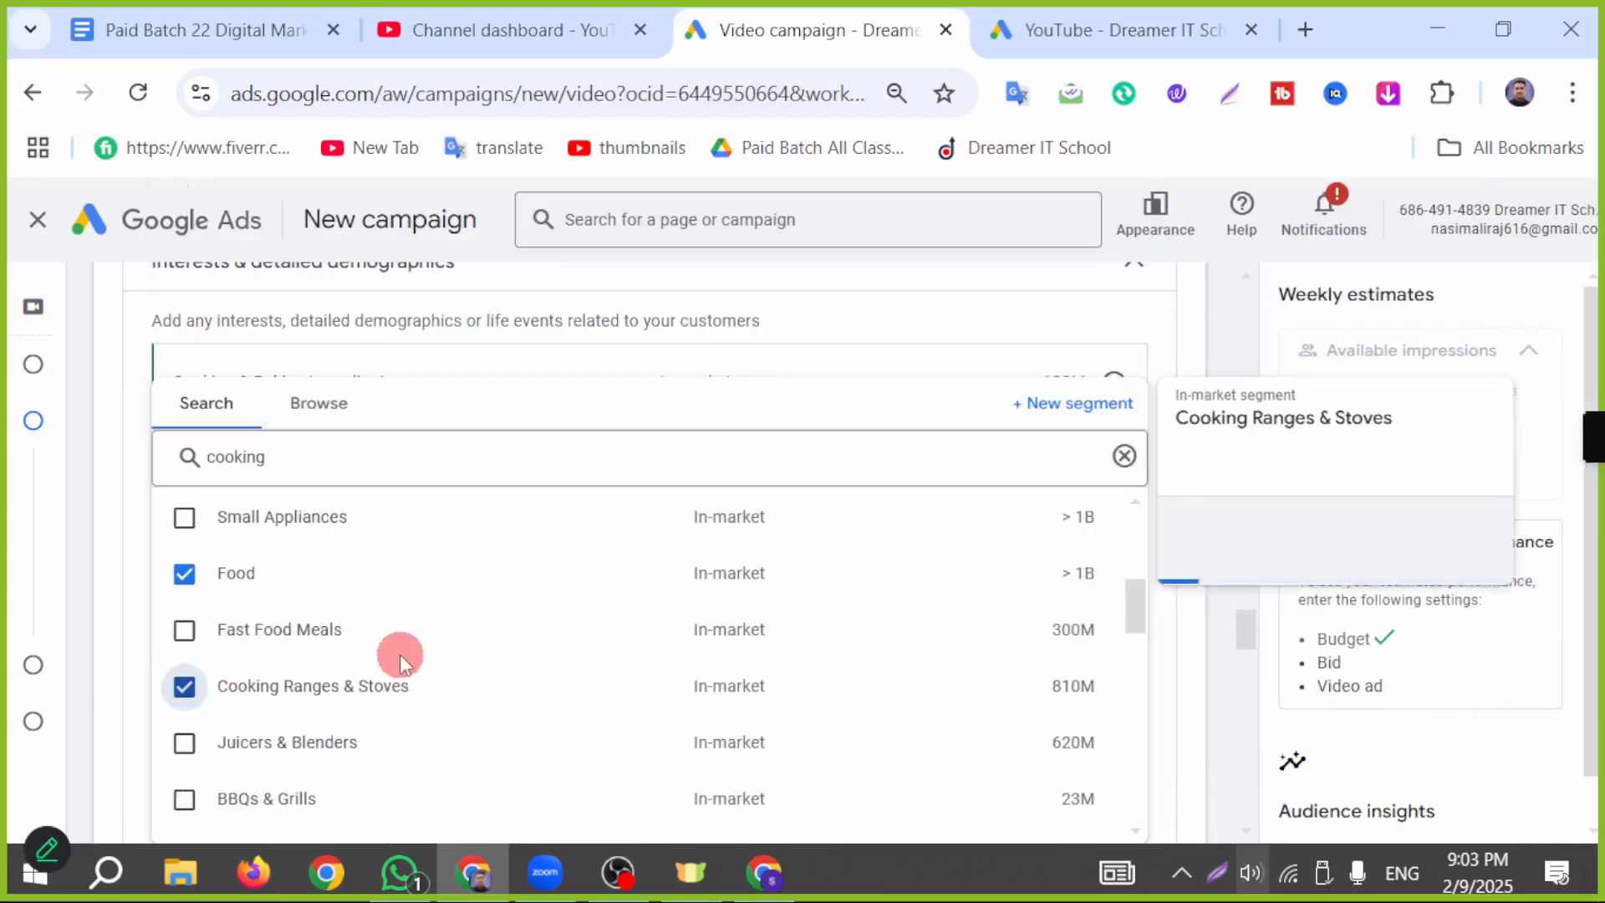
# Step: Add the segments Food & Dining, Cooking Information and Recipe Apps to the audience, and close the segment list
pyautogui.scroll(-4, 418, 656)
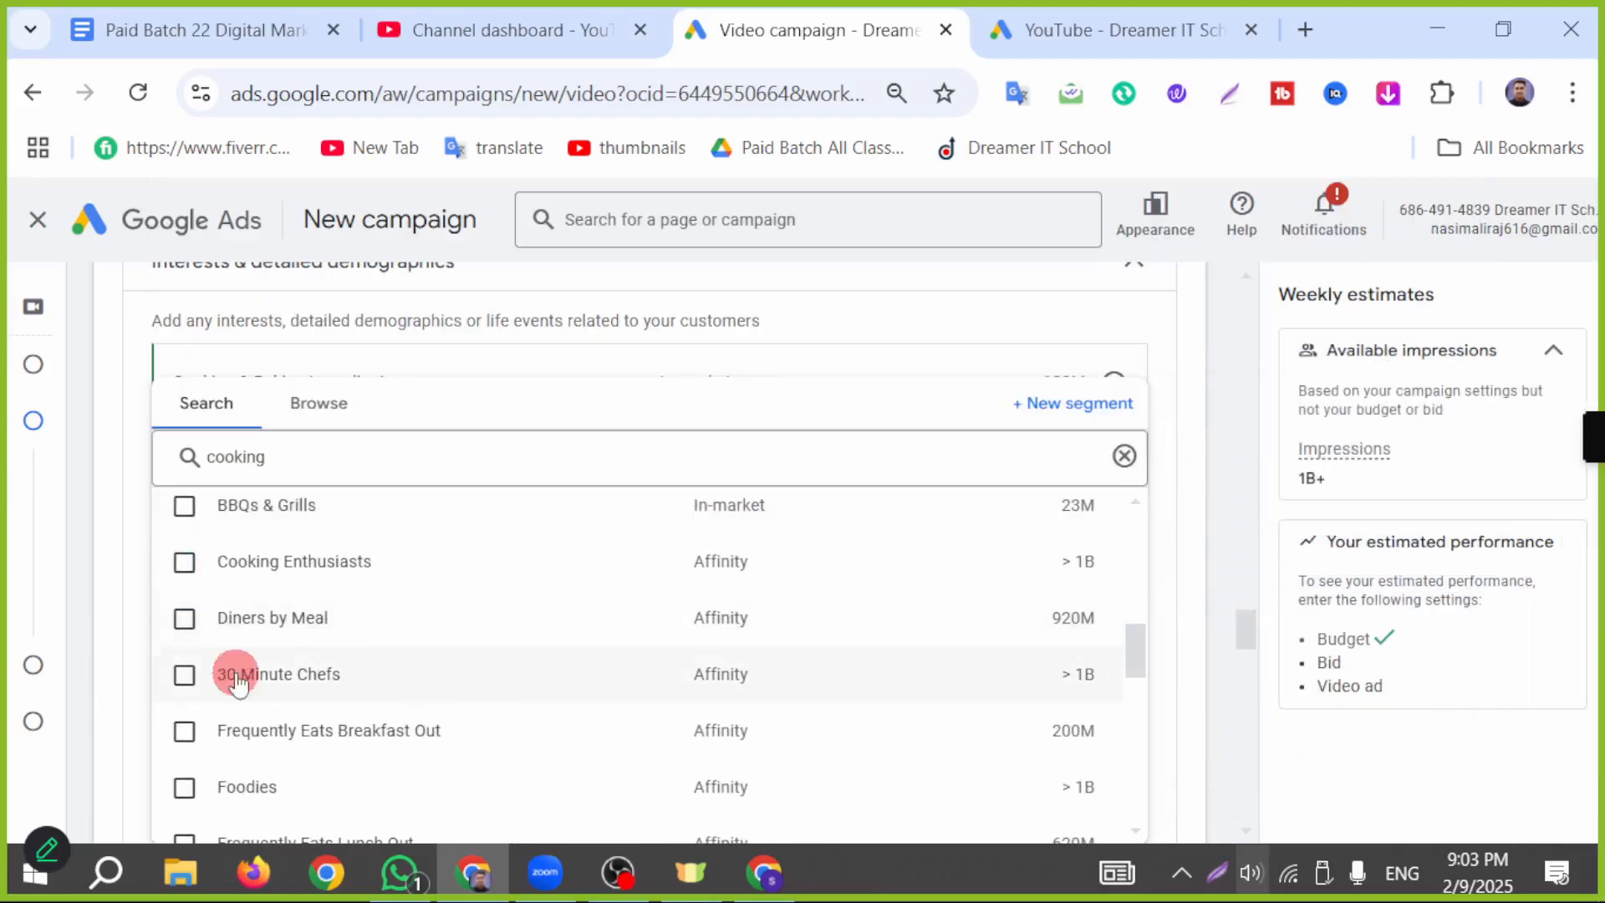
pyautogui.scroll(-4, 648, 627)
pyautogui.click(184, 662)
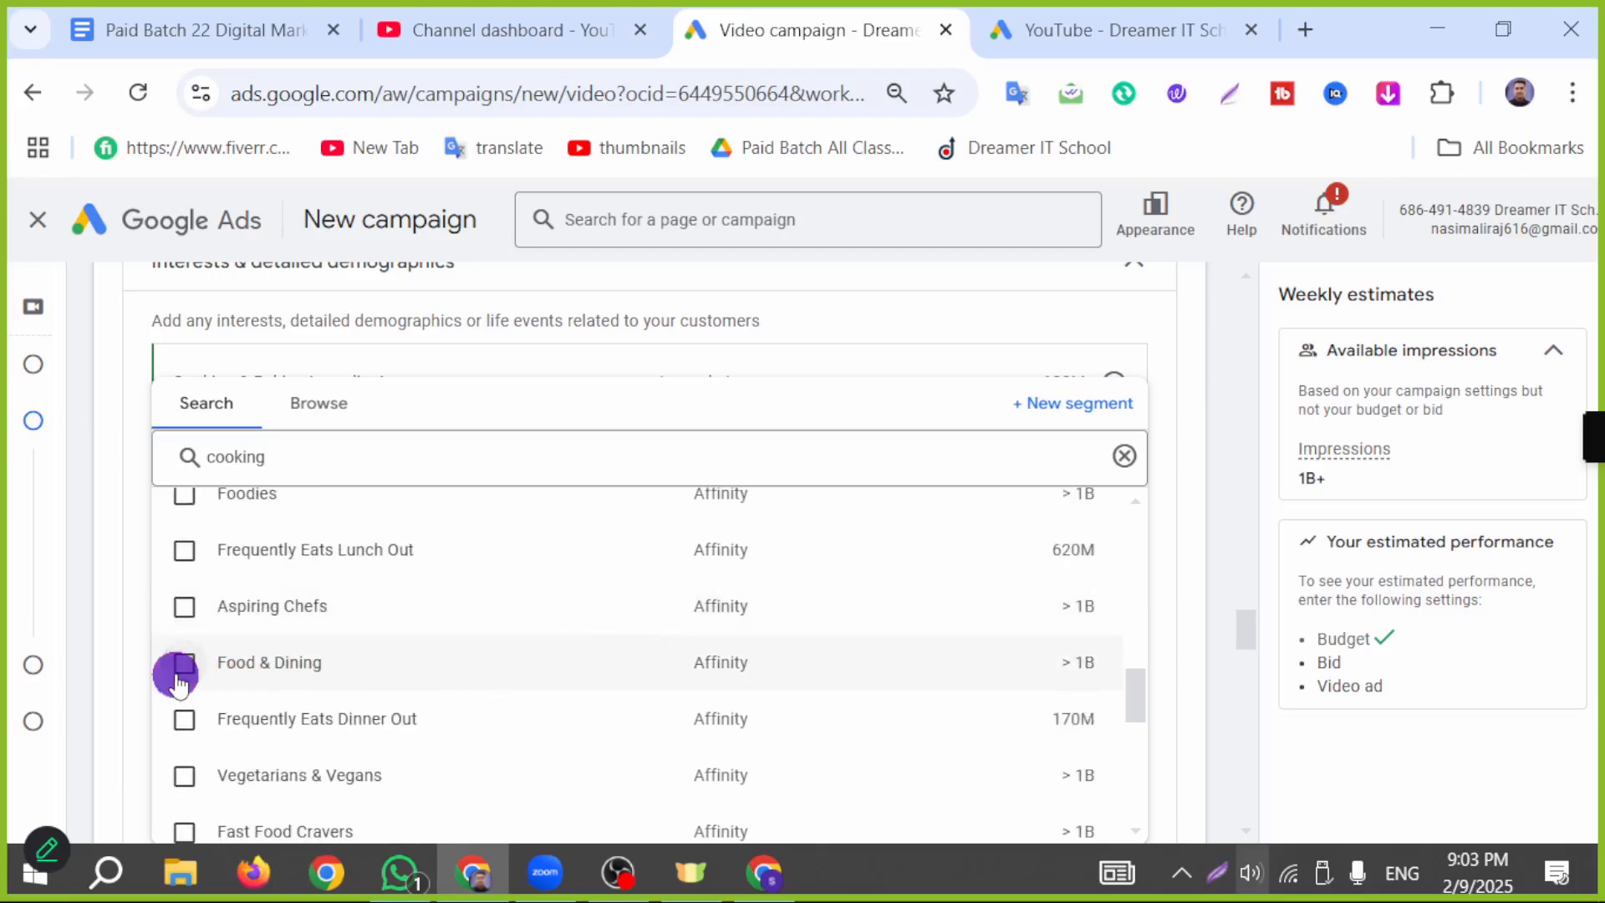
pyautogui.scroll(-4, 493, 640)
pyautogui.scroll(4, 493, 637)
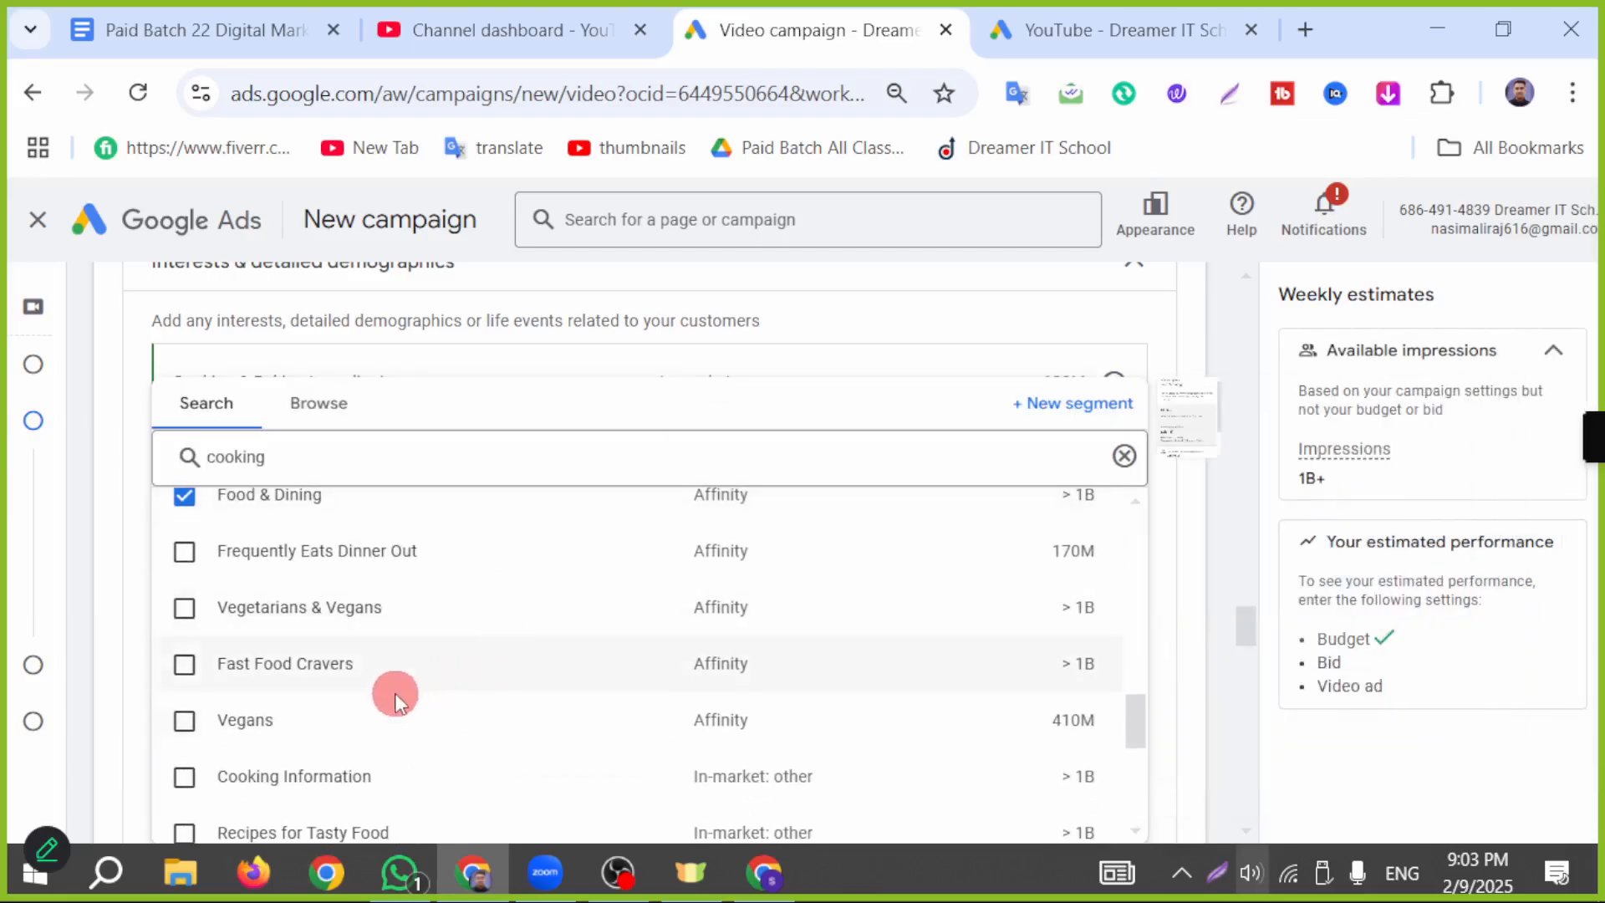
pyautogui.scroll(-2, 393, 693)
pyautogui.click(188, 642)
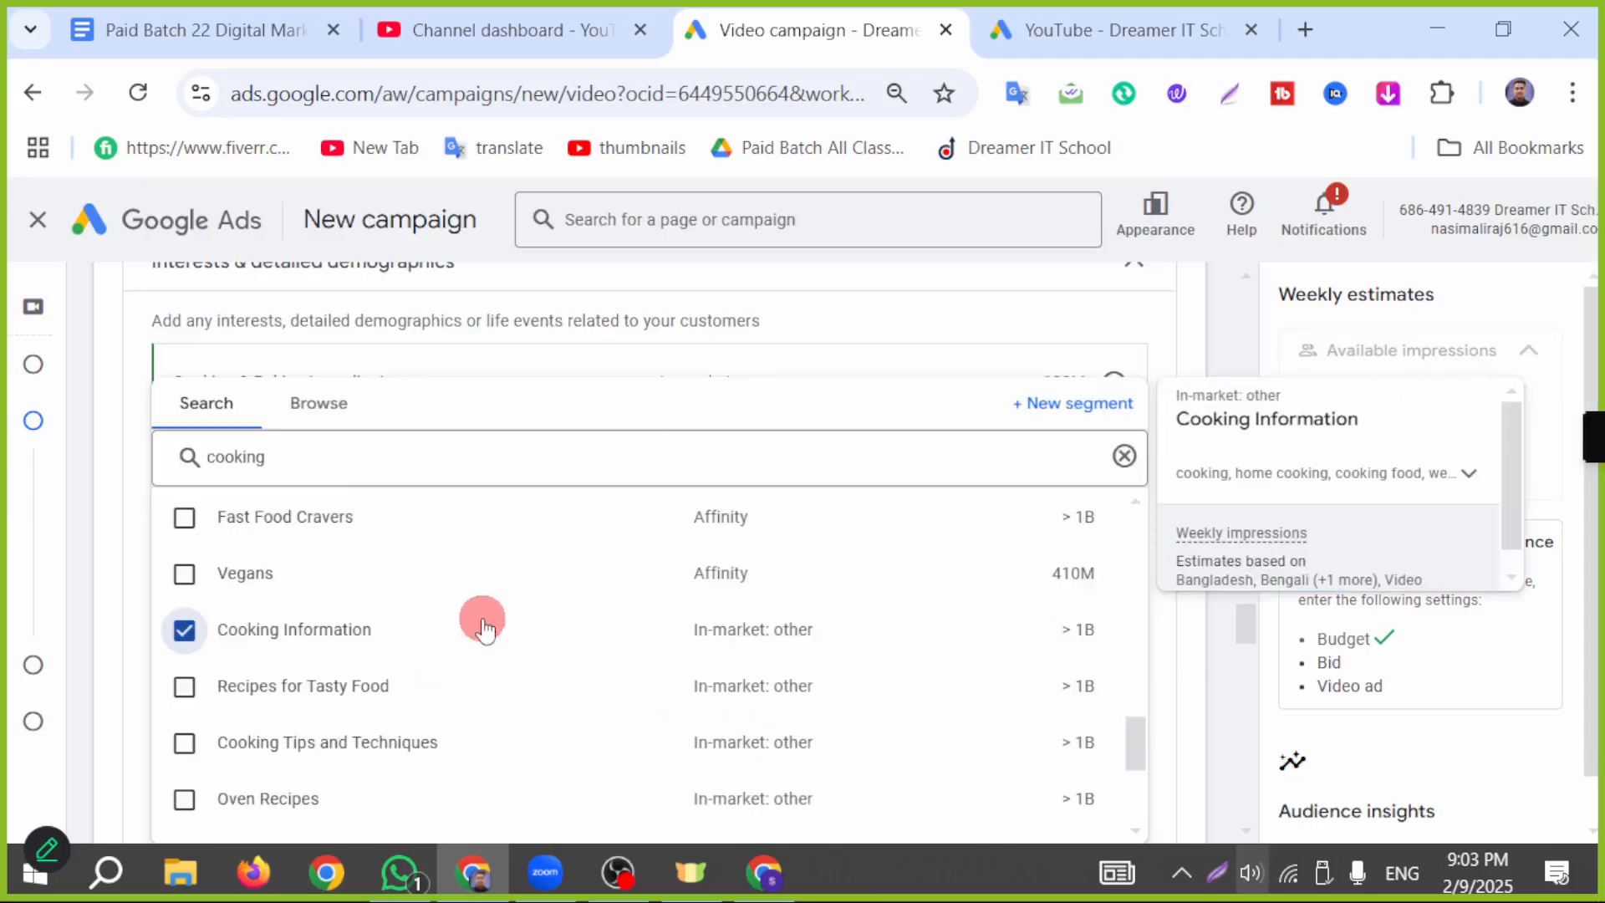
pyautogui.scroll(1, 530, 612)
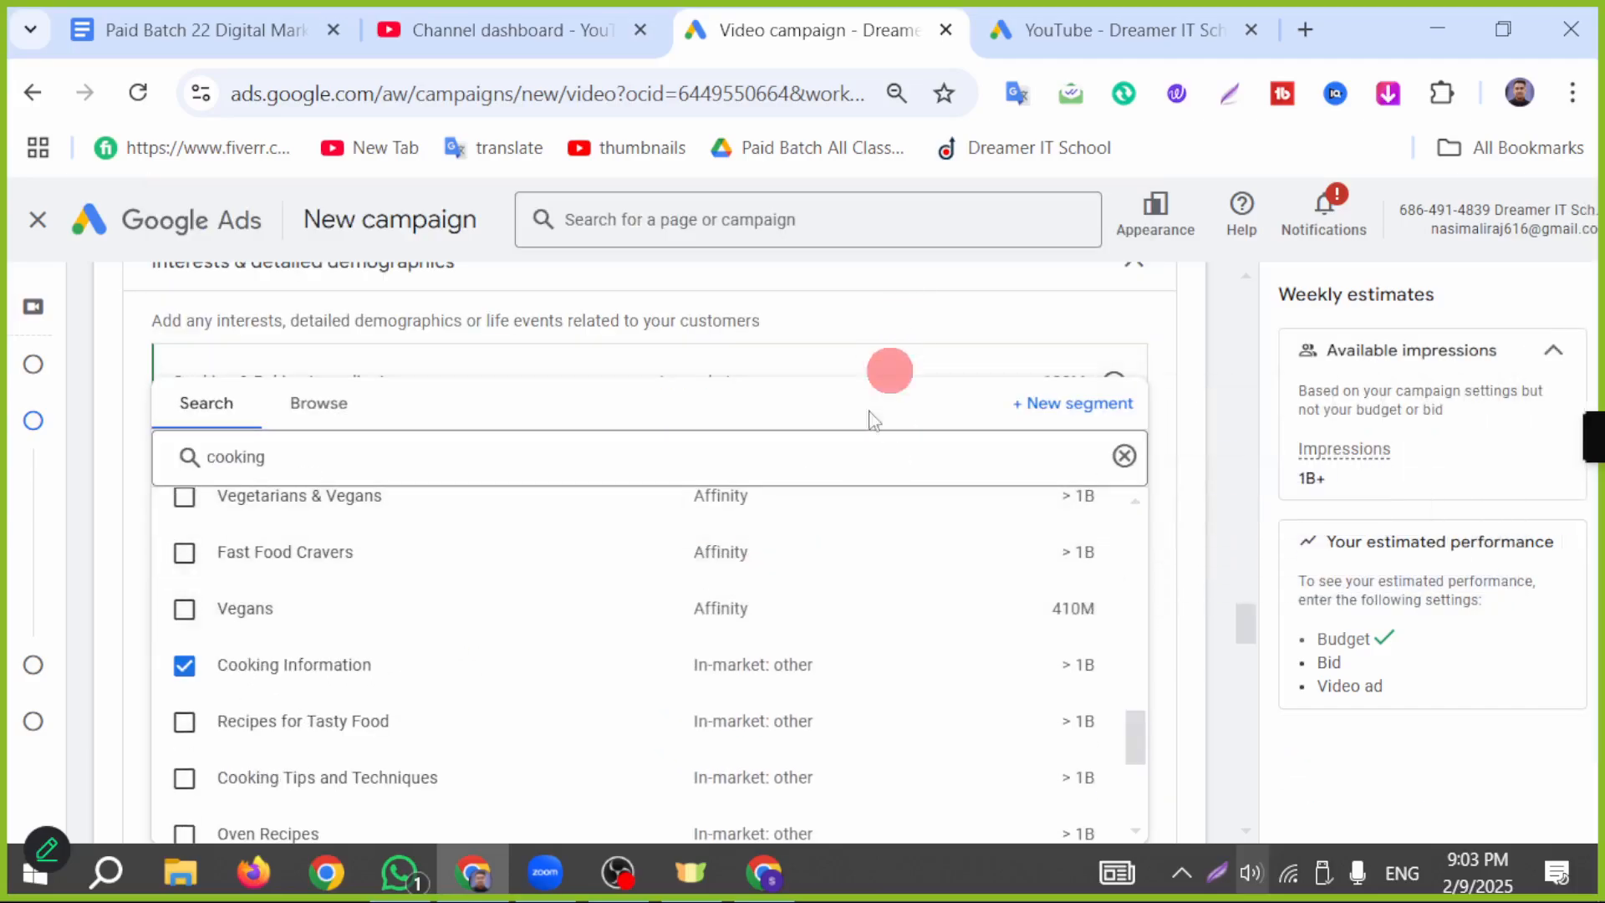
pyautogui.scroll(-4, 769, 652)
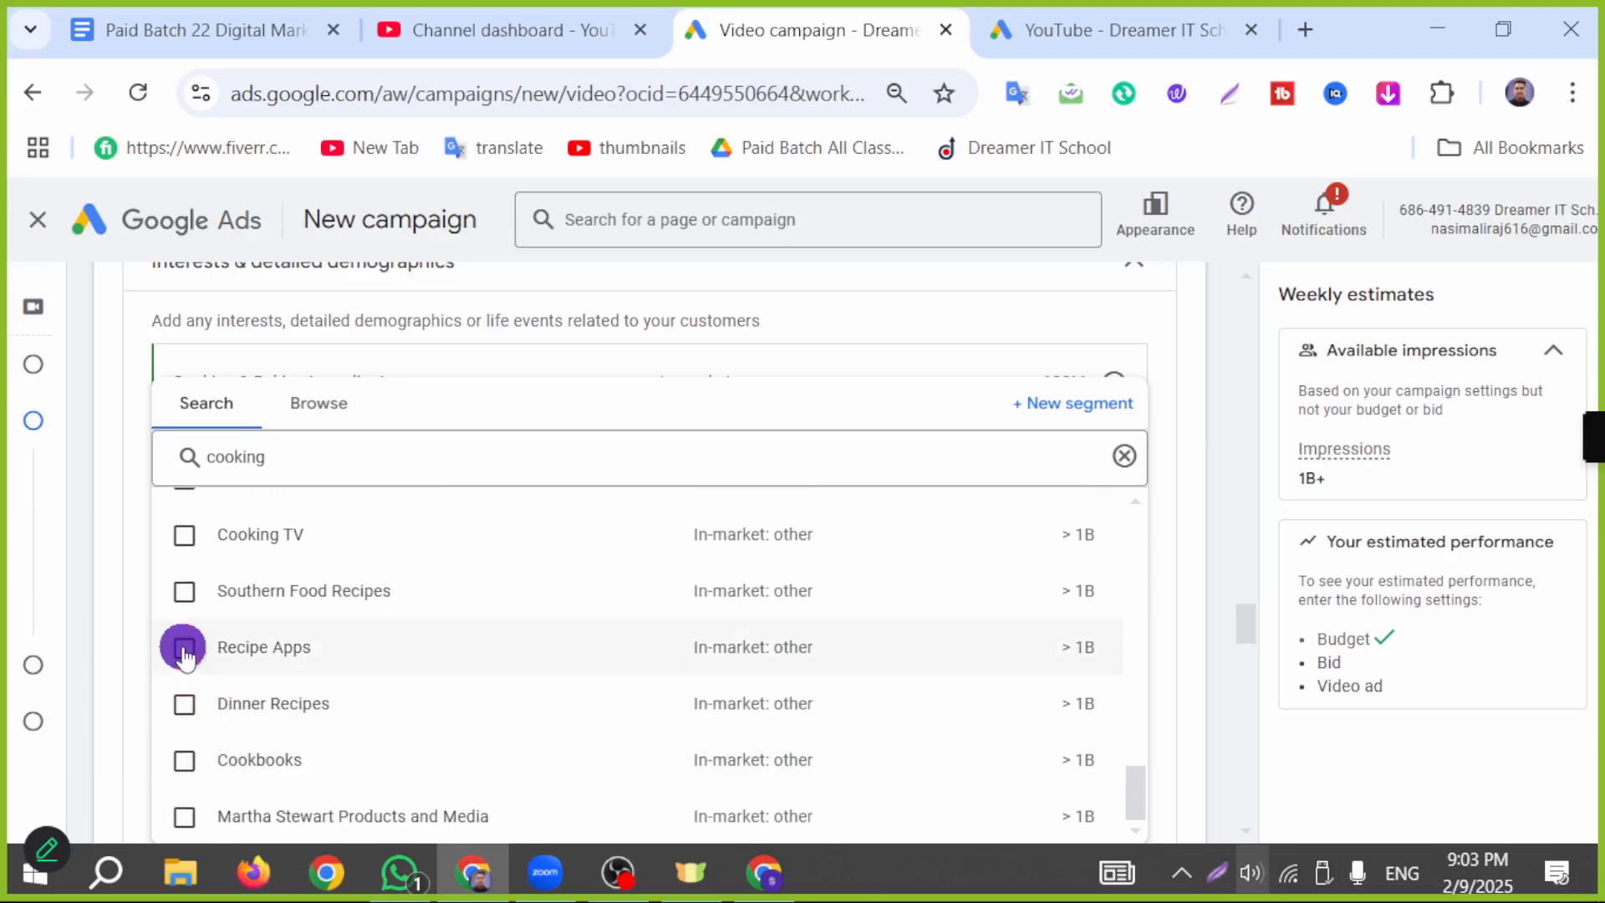
pyautogui.click(184, 648)
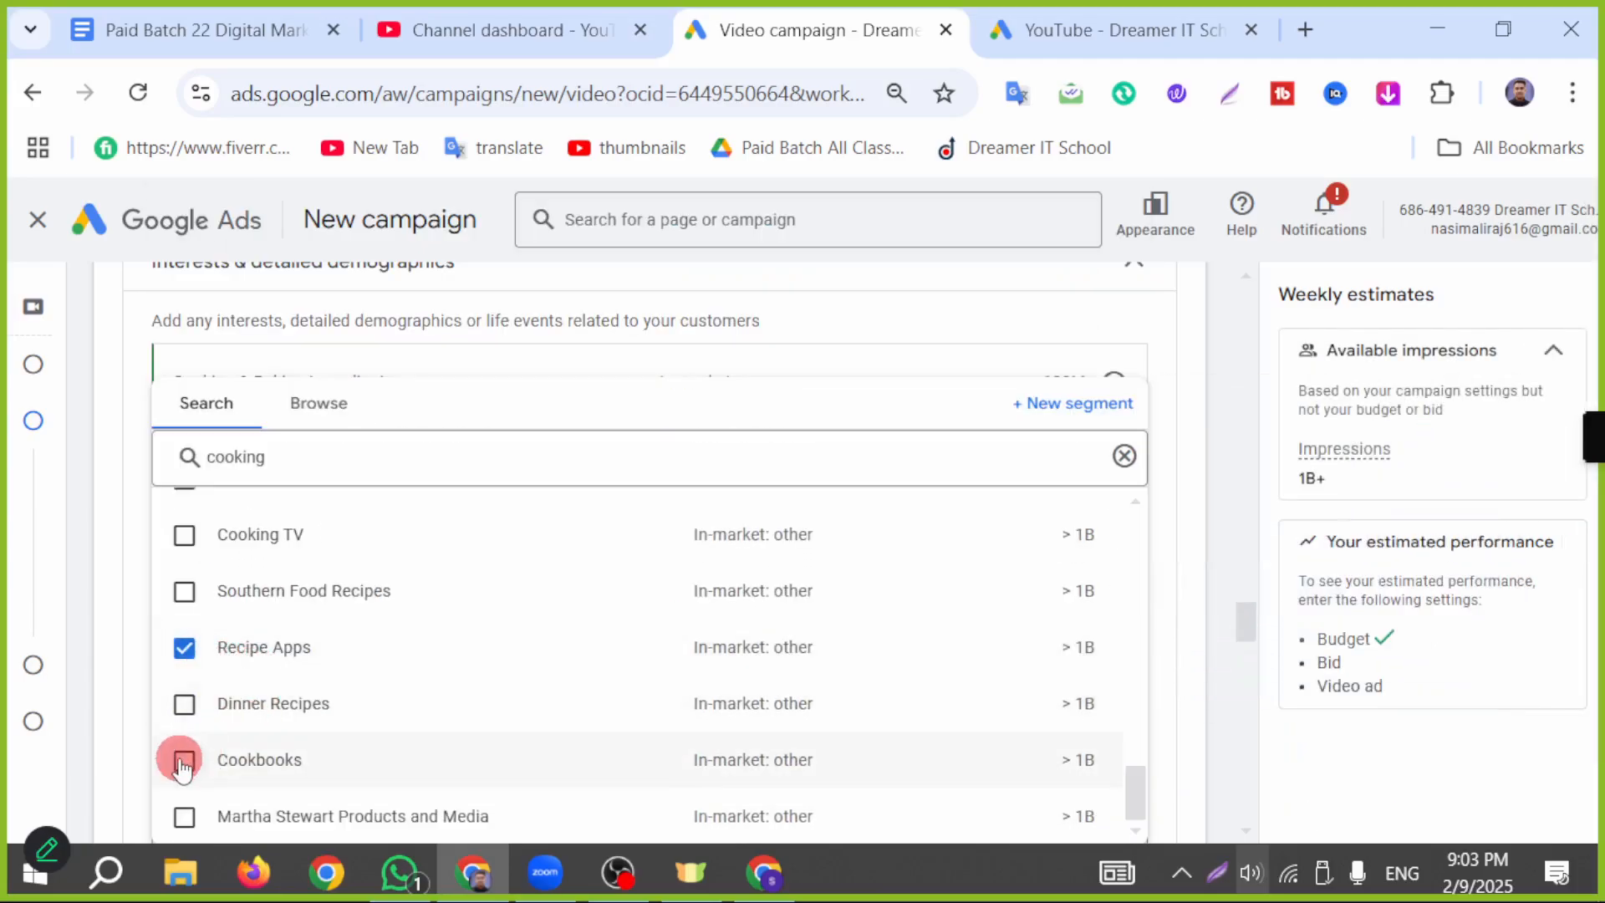
pyautogui.click(127, 508)
# Step: Expand the additional audience segments to review the custom search terms and exclusions options
pyautogui.scroll(-4, 730, 365)
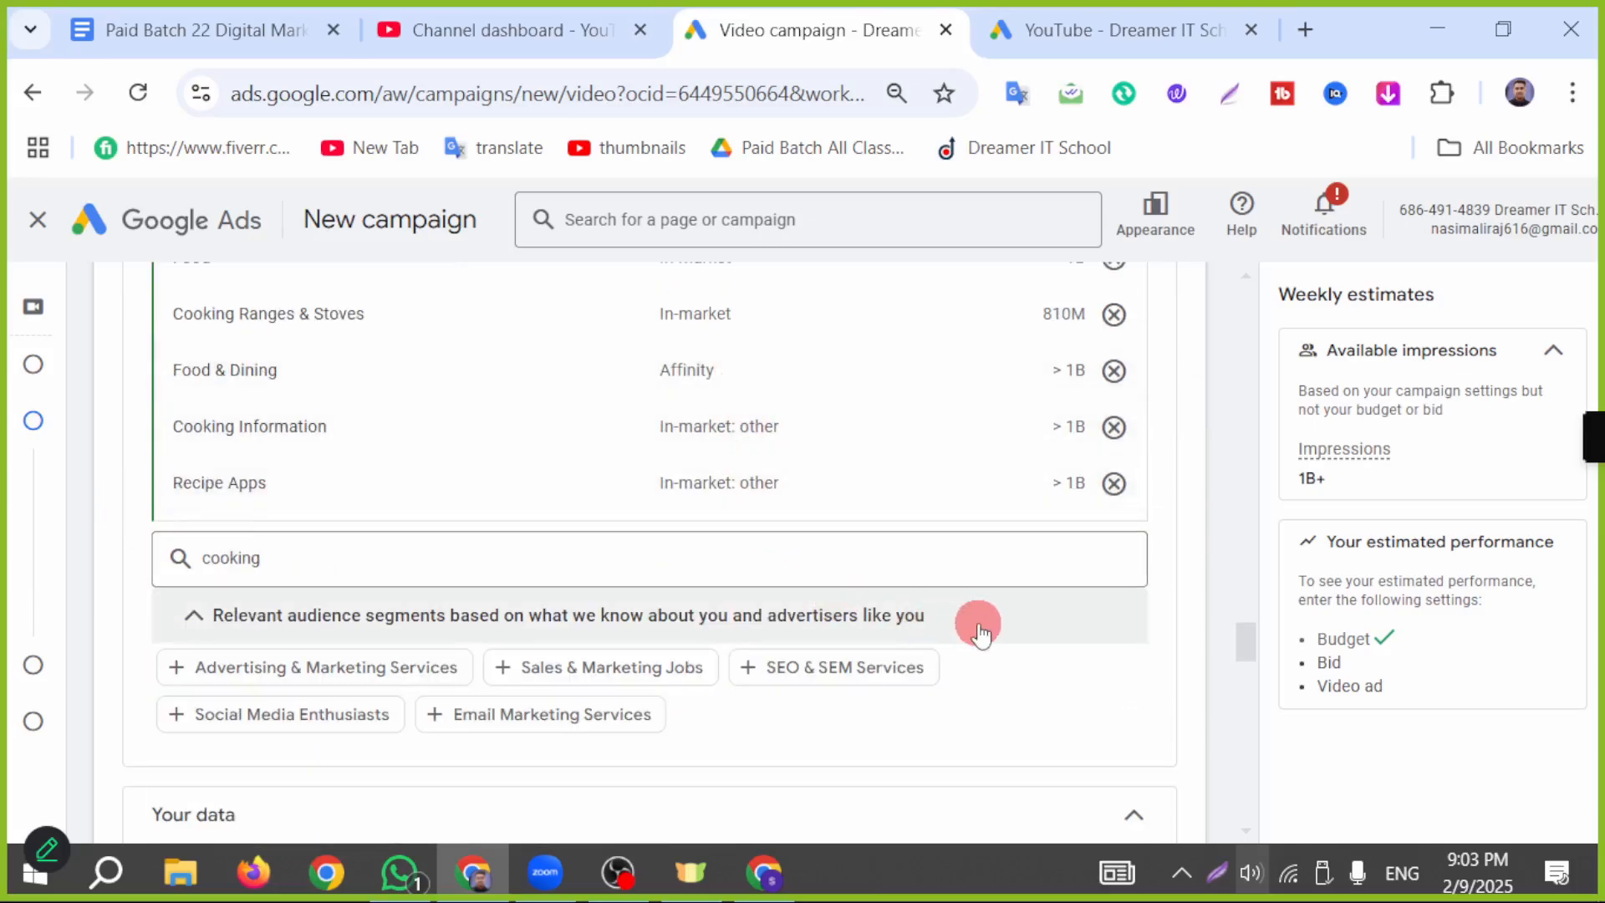
pyautogui.scroll(-2, 791, 614)
pyautogui.scroll(-2, 644, 618)
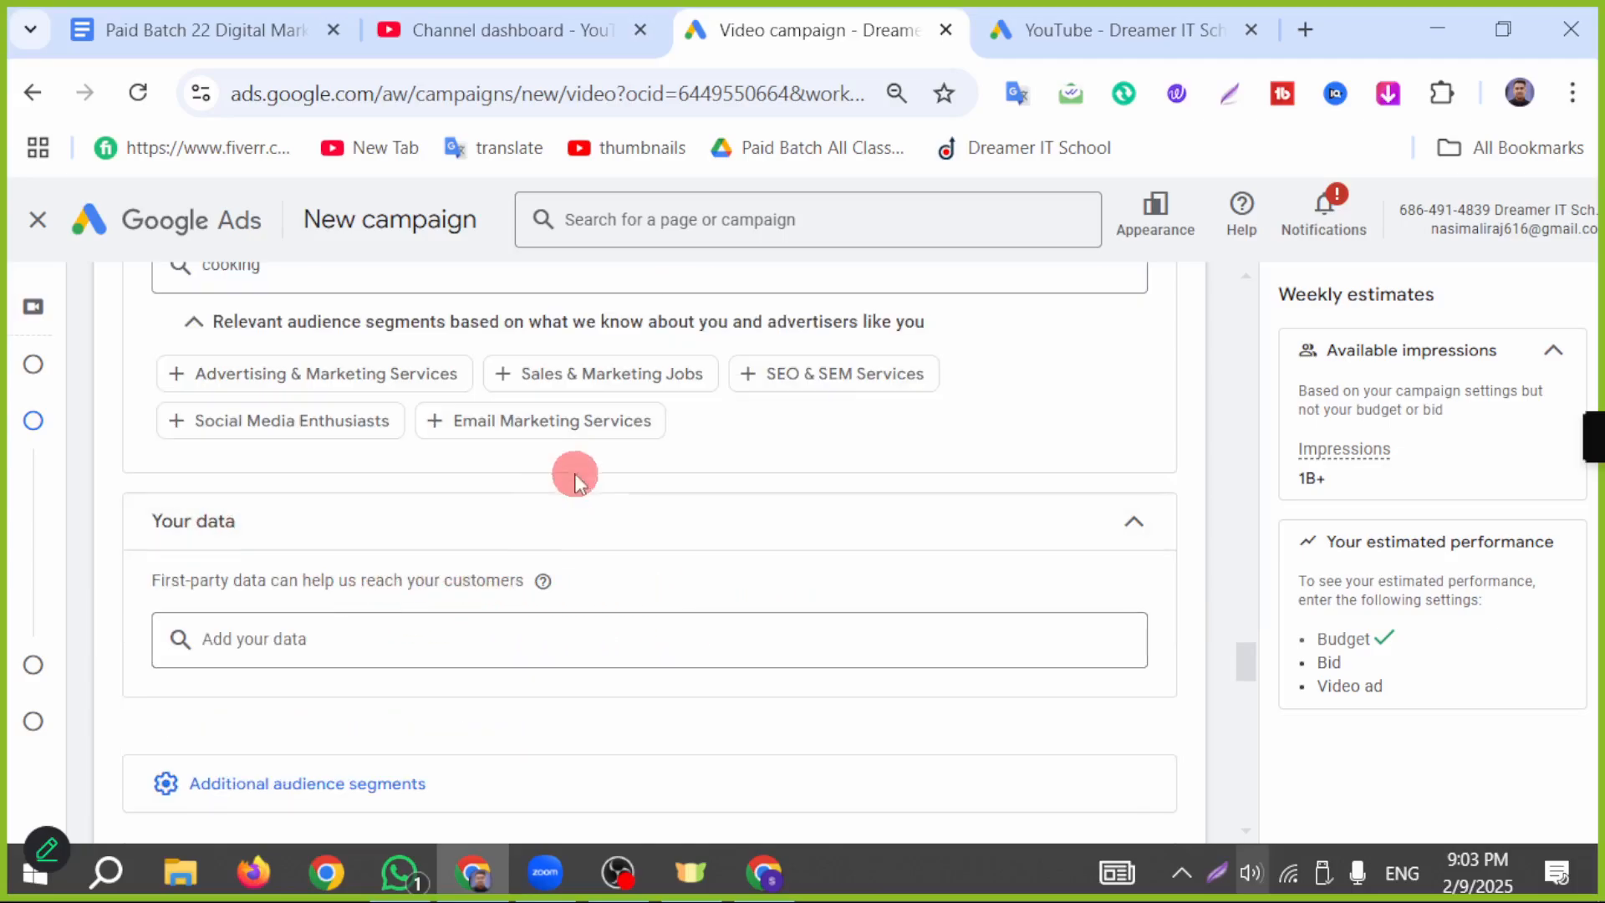
pyautogui.scroll(-2, 476, 501)
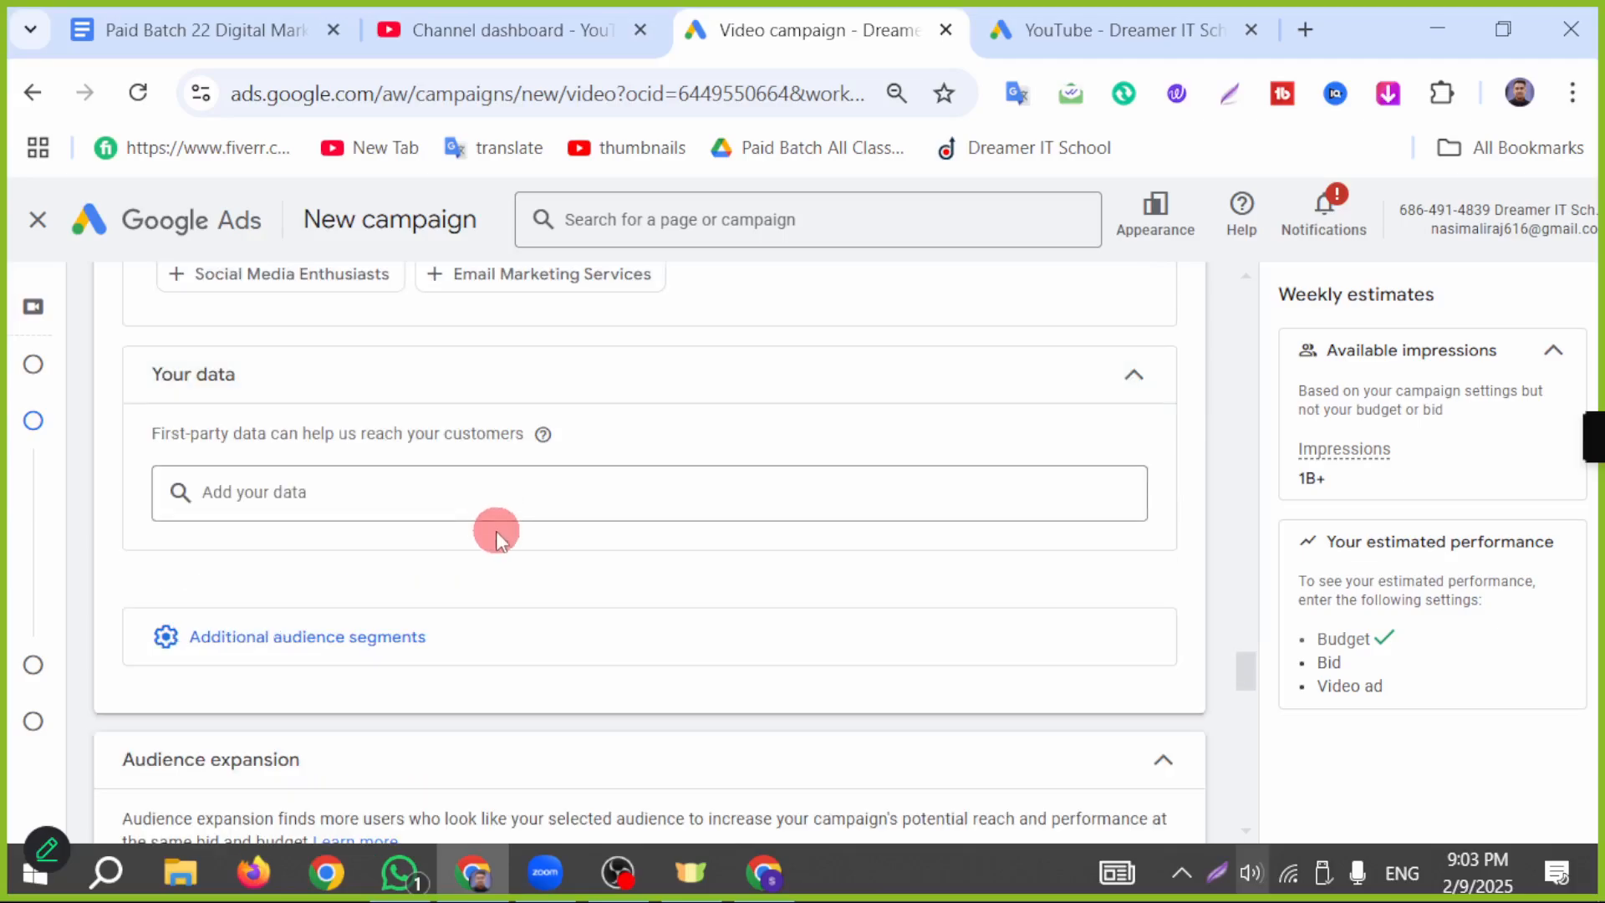
pyautogui.click(343, 645)
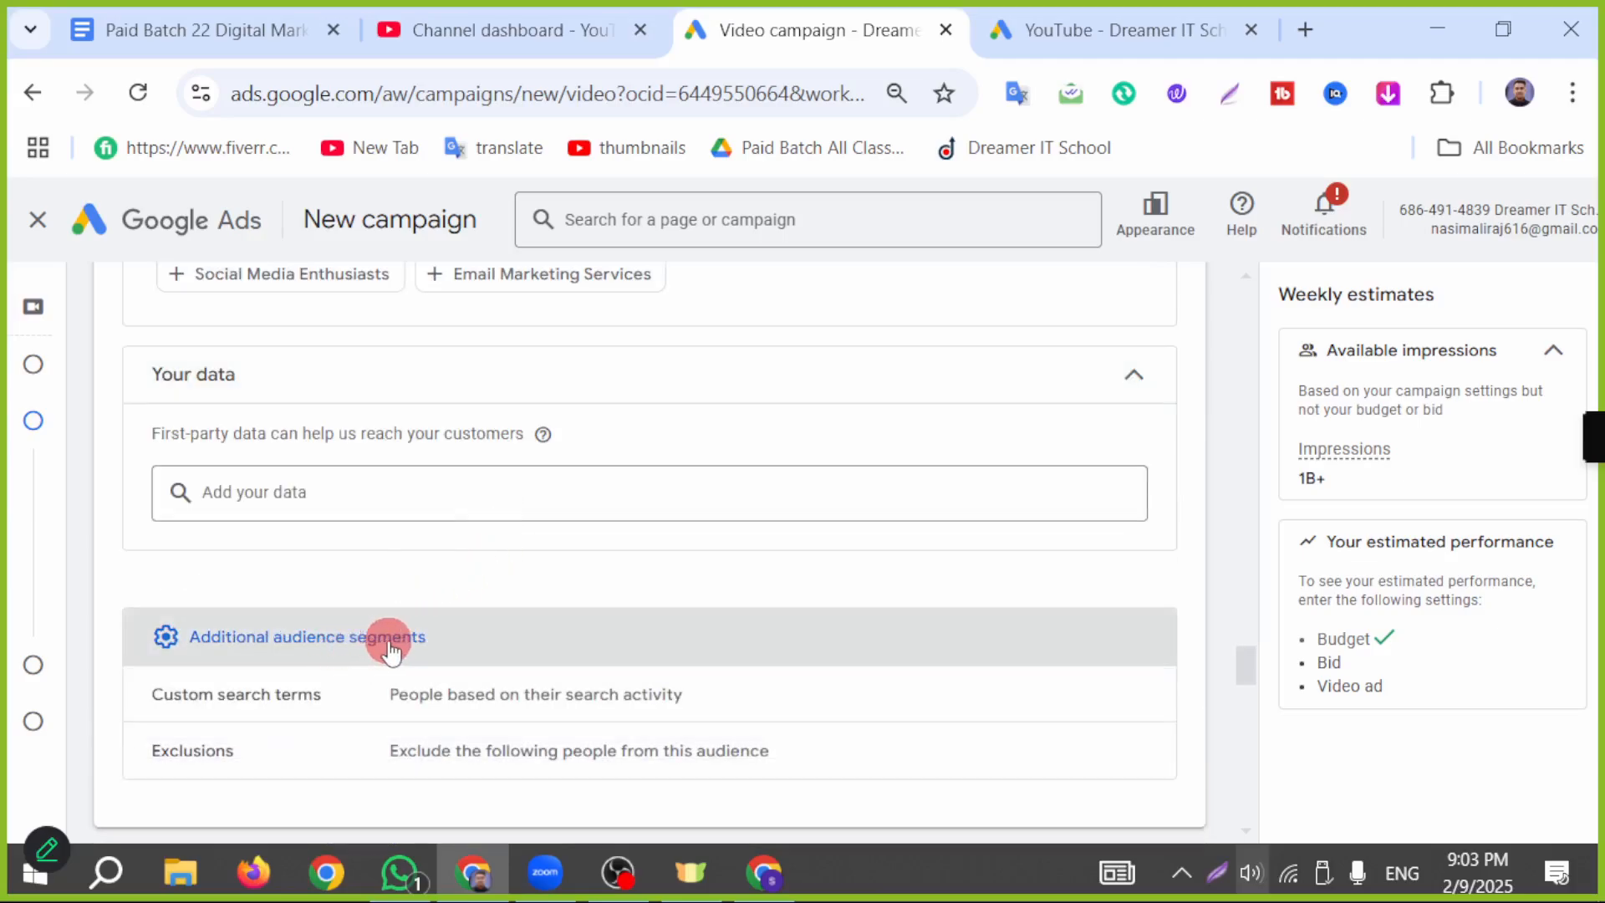
pyautogui.scroll(-2, 387, 627)
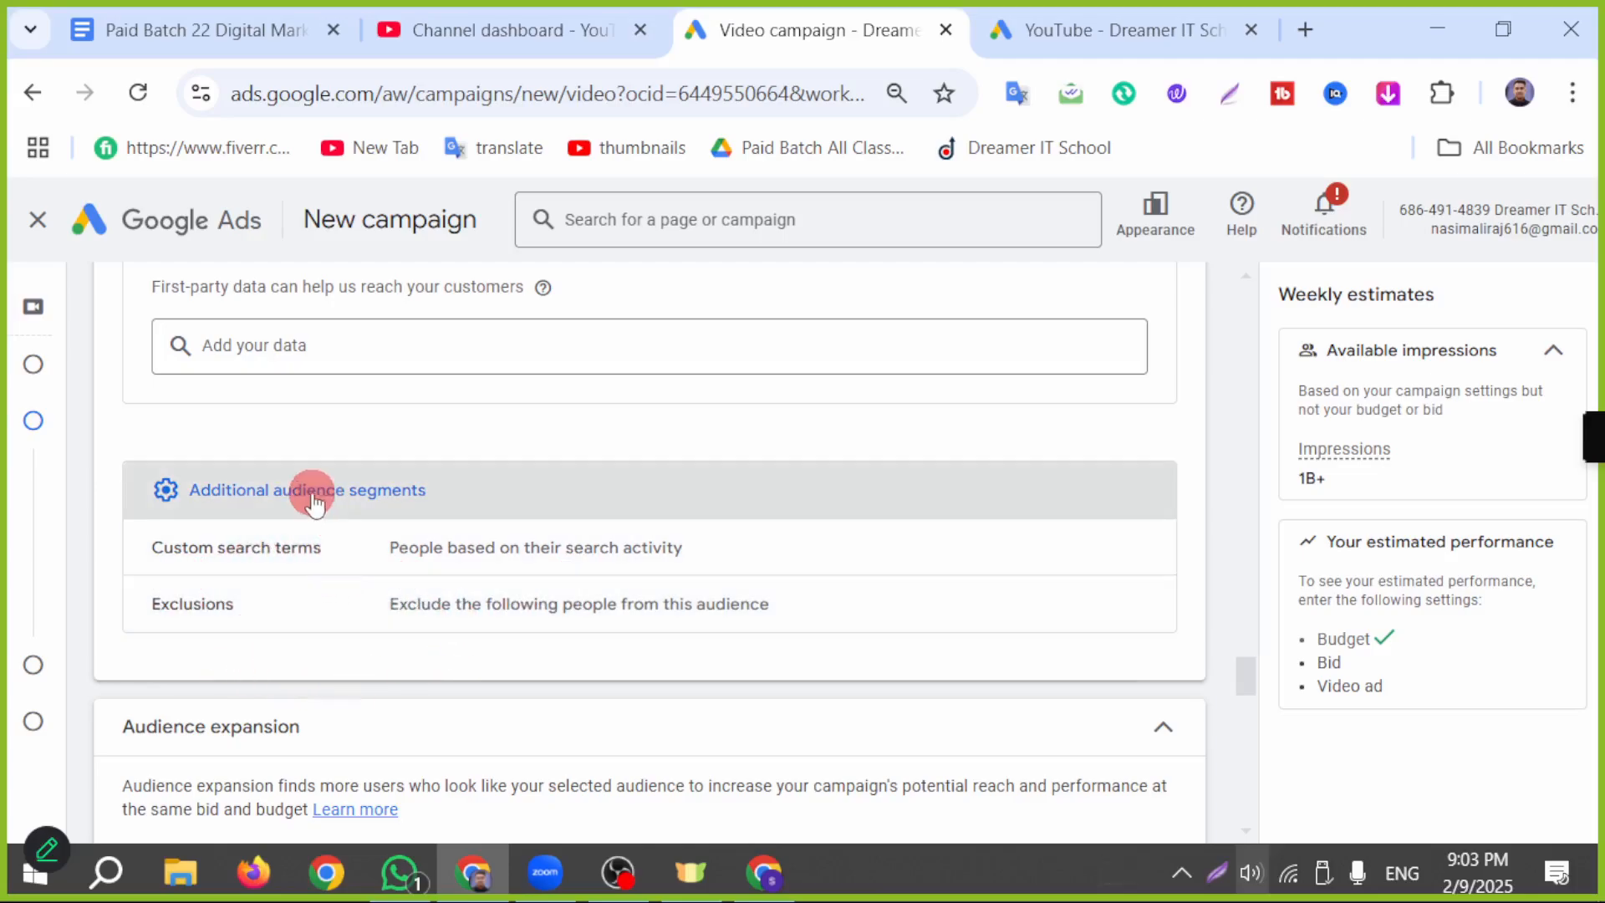
pyautogui.scroll(-2, 178, 637)
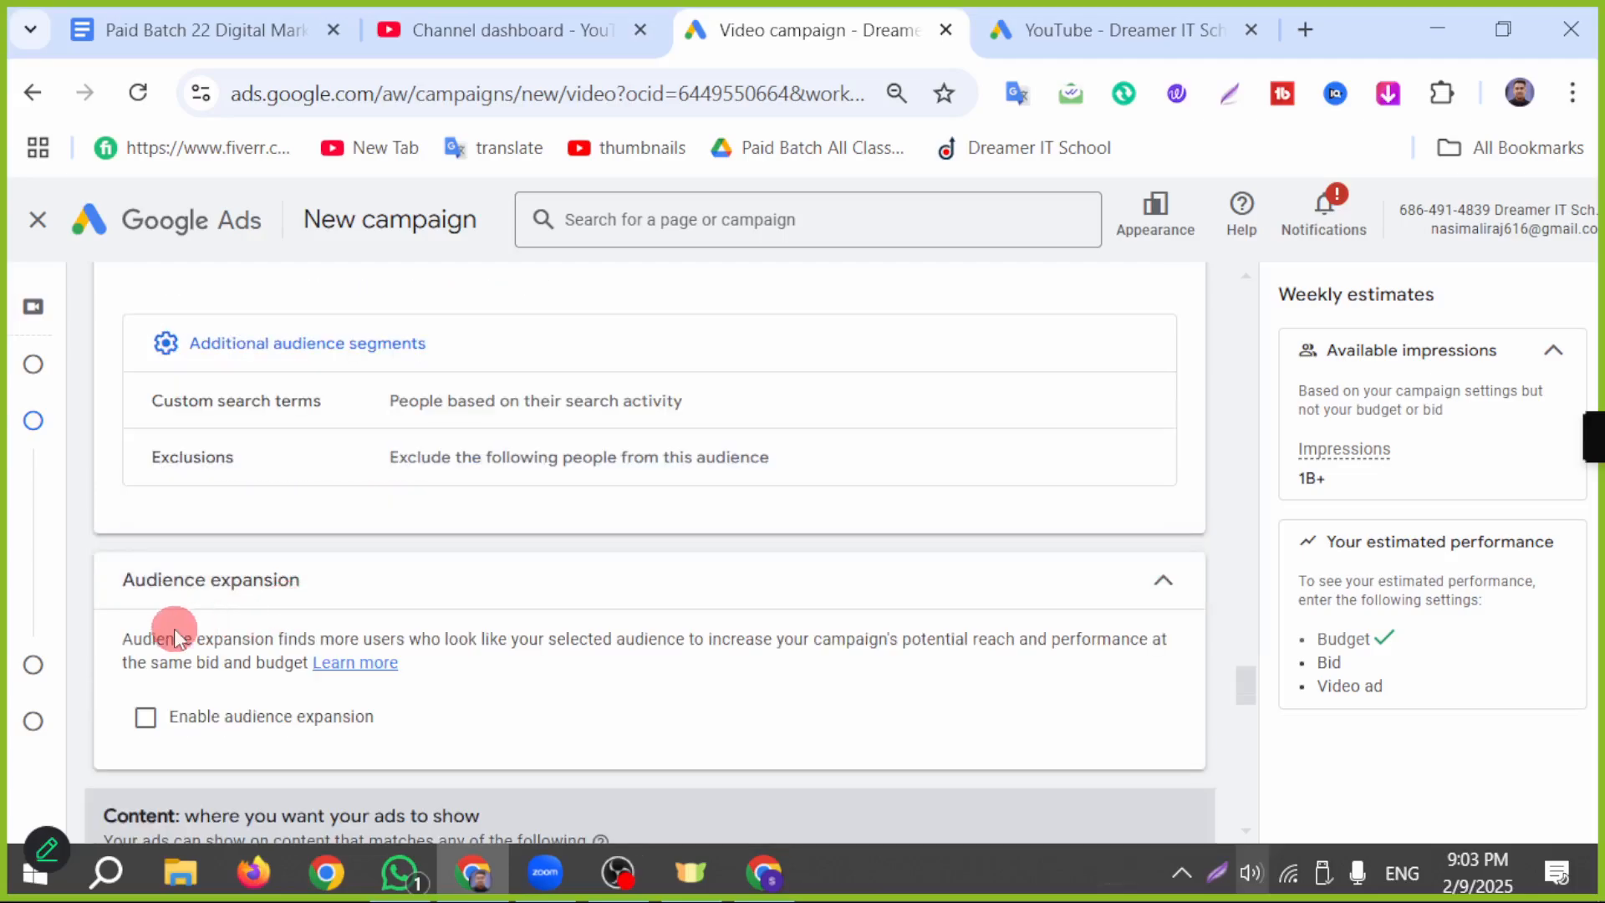
# Step: Try enabling audience expansion for the ad group, and switch it off again
pyautogui.click(385, 595)
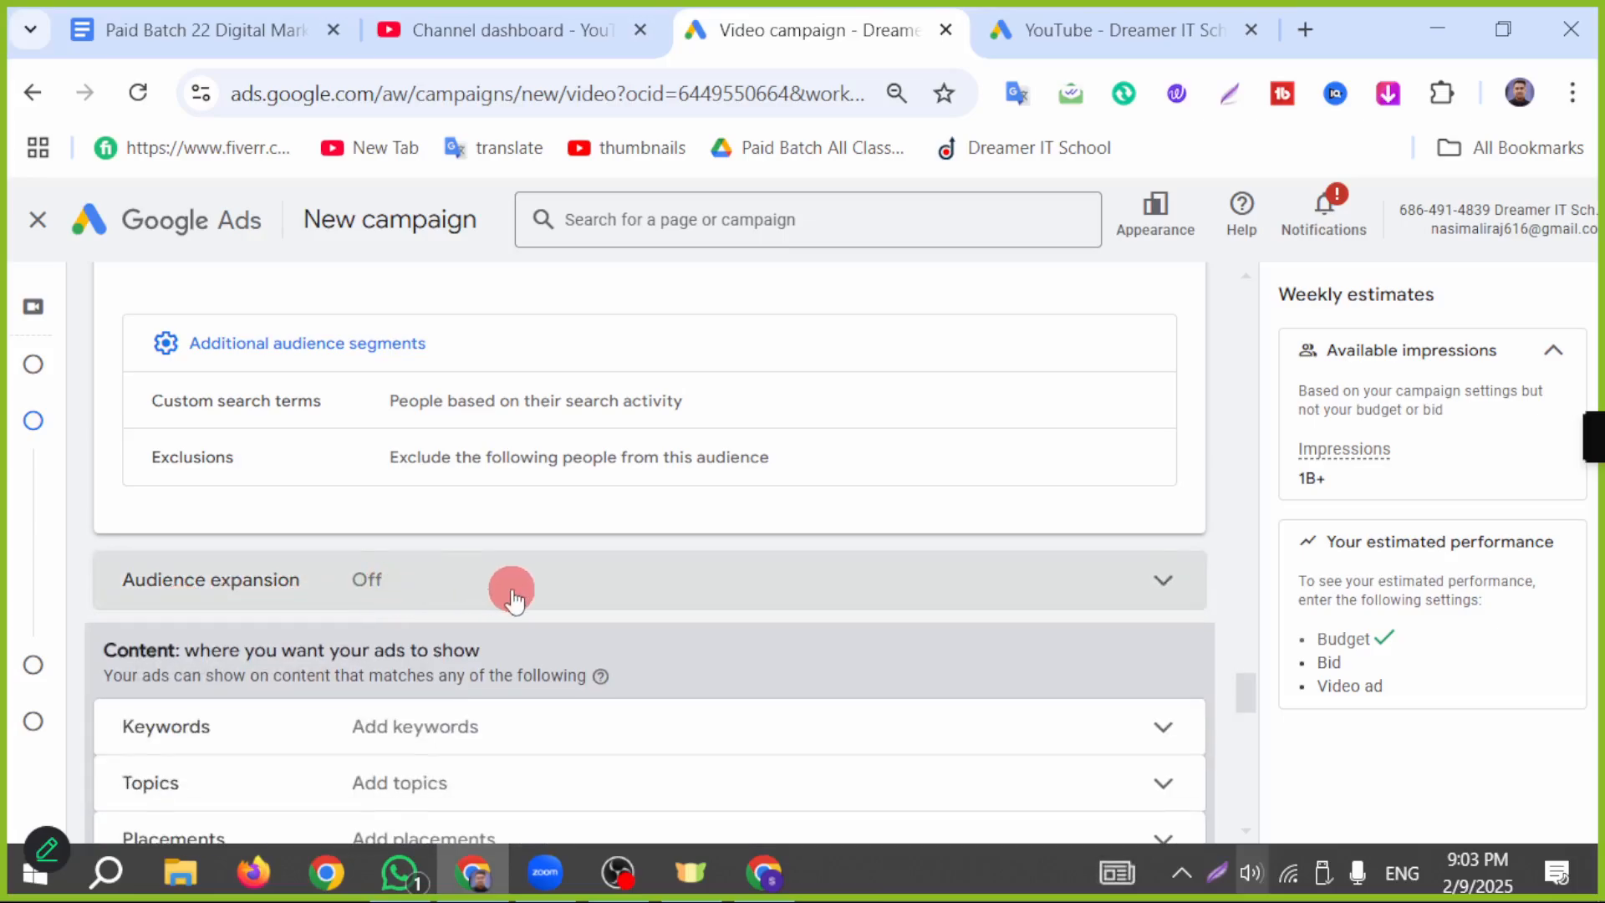
pyautogui.scroll(-2, 468, 594)
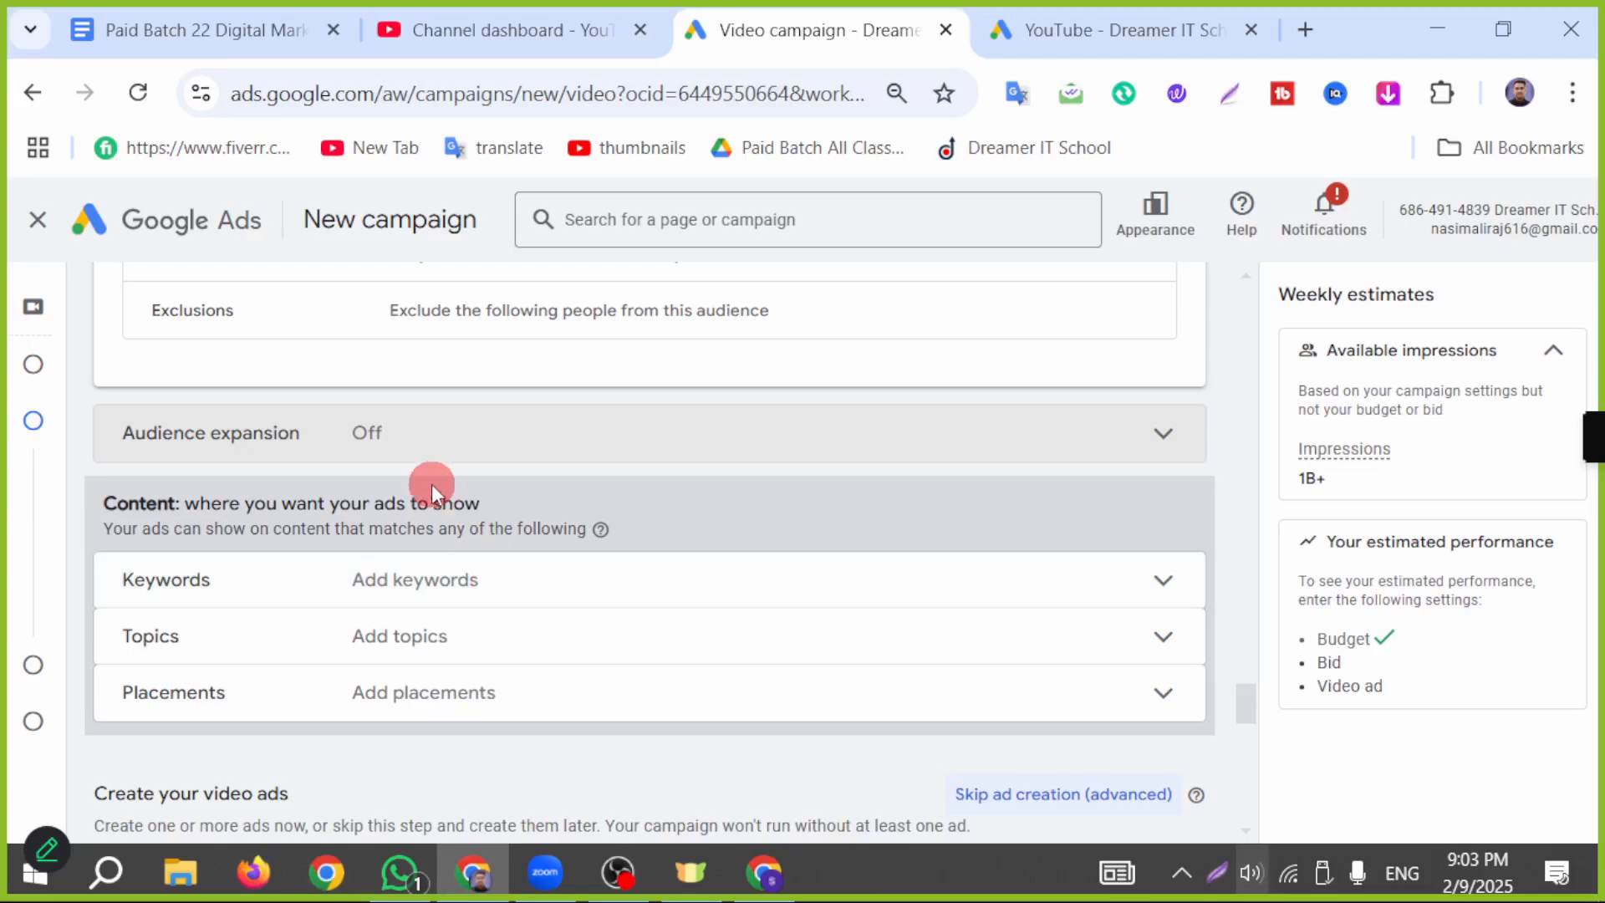
pyautogui.click(618, 456)
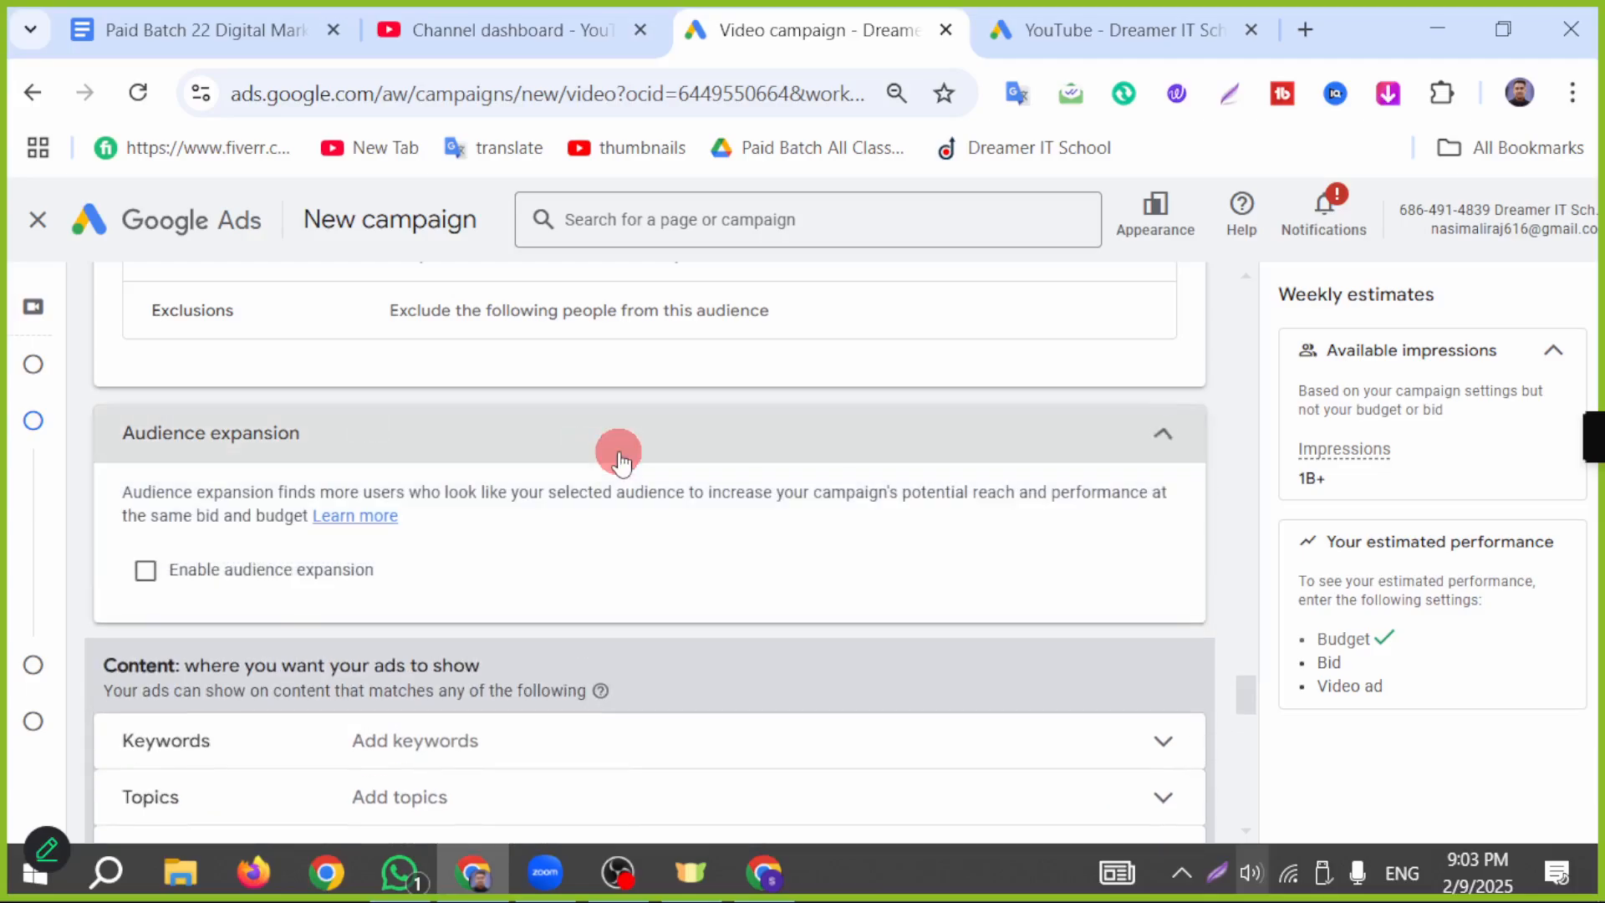
pyautogui.click(147, 572)
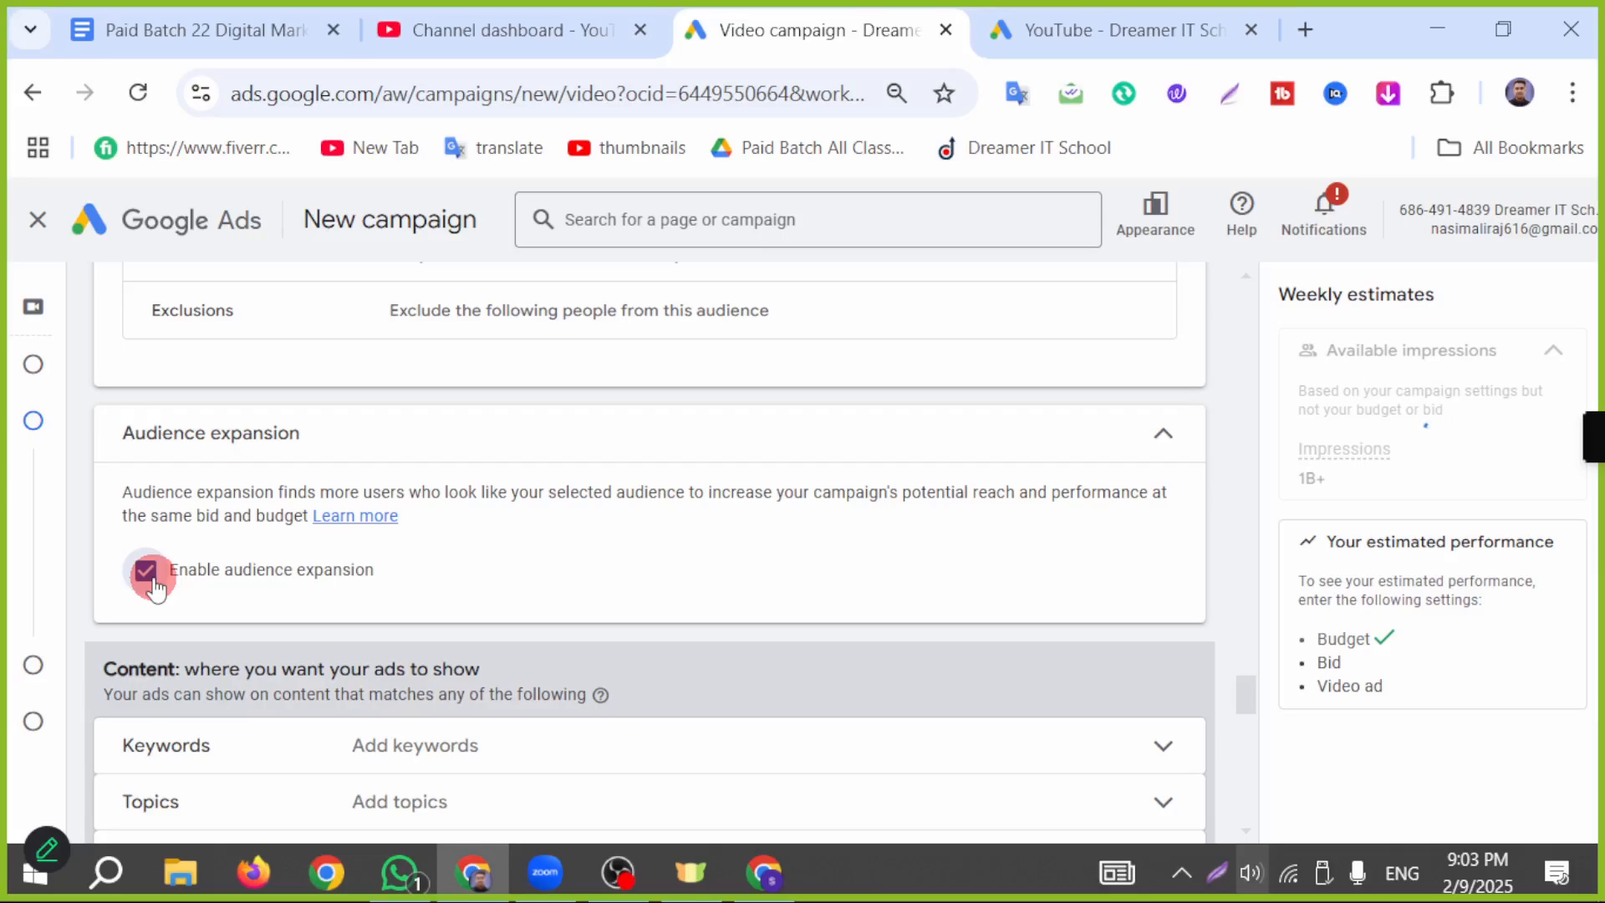
pyautogui.click(154, 580)
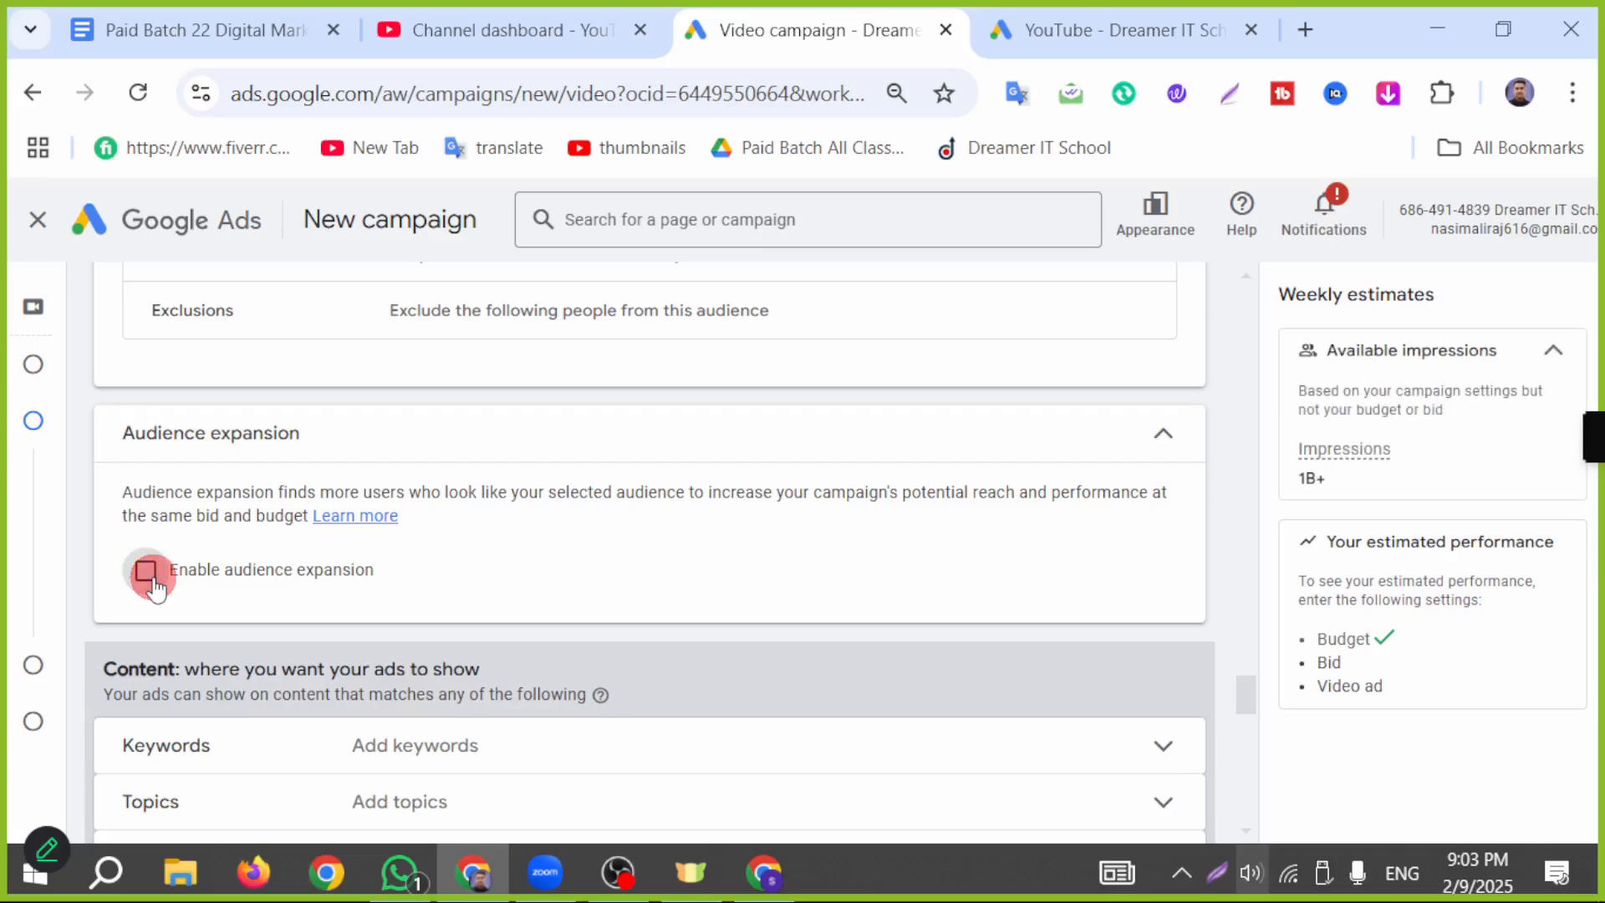
# Step: Expand the keywords in the ad group's content targeting and start editing the keyword list
pyautogui.scroll(-2, 652, 653)
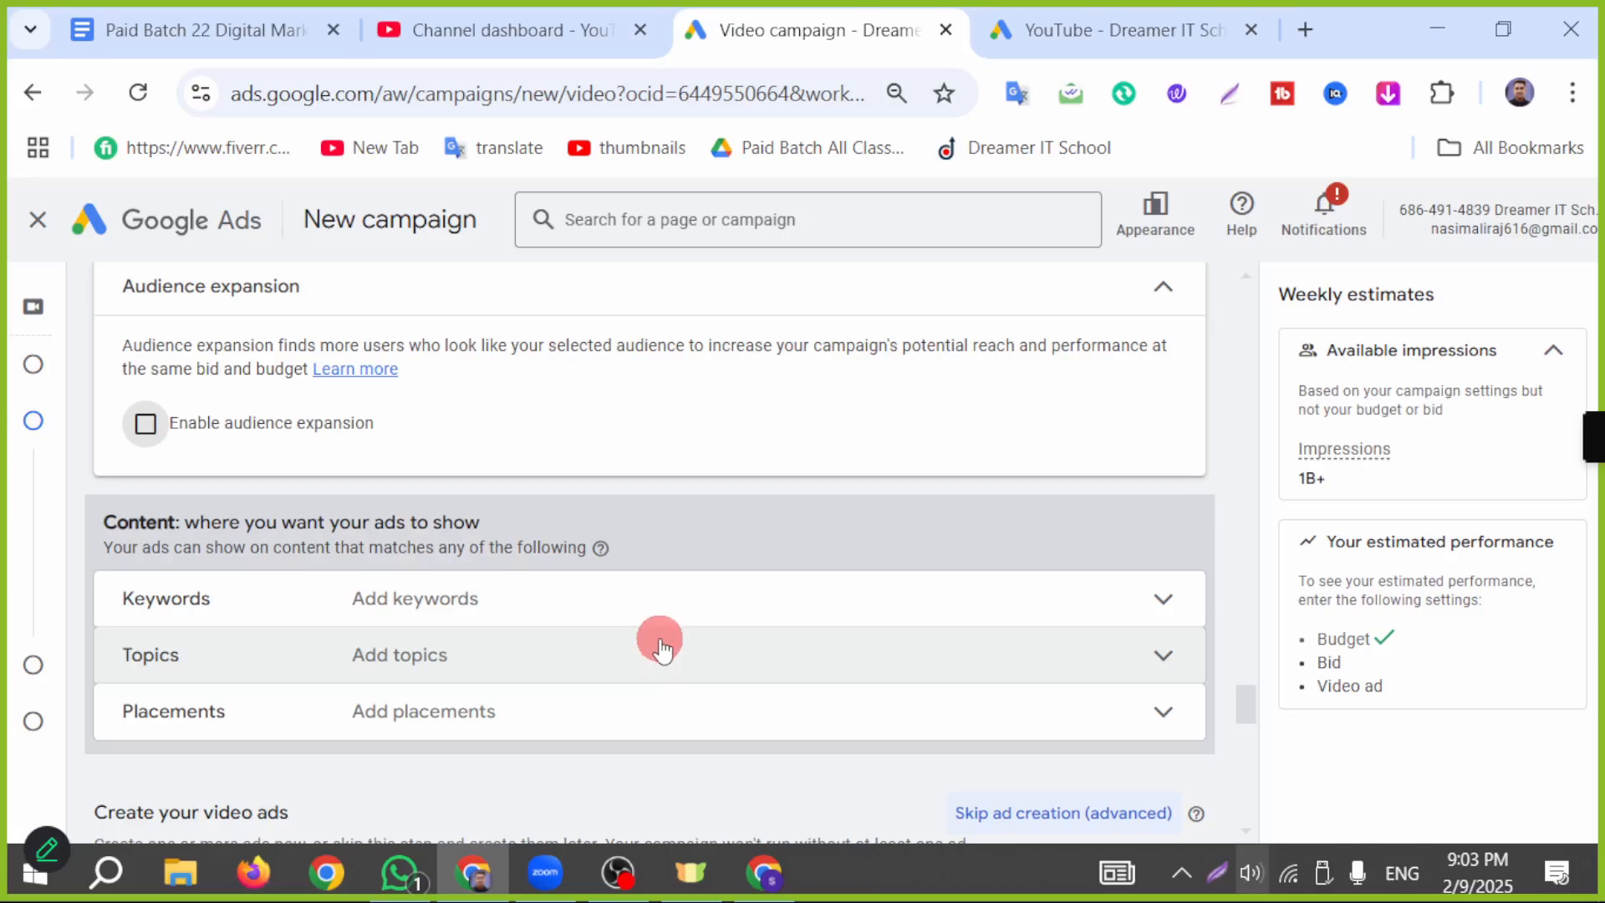
pyautogui.click(688, 628)
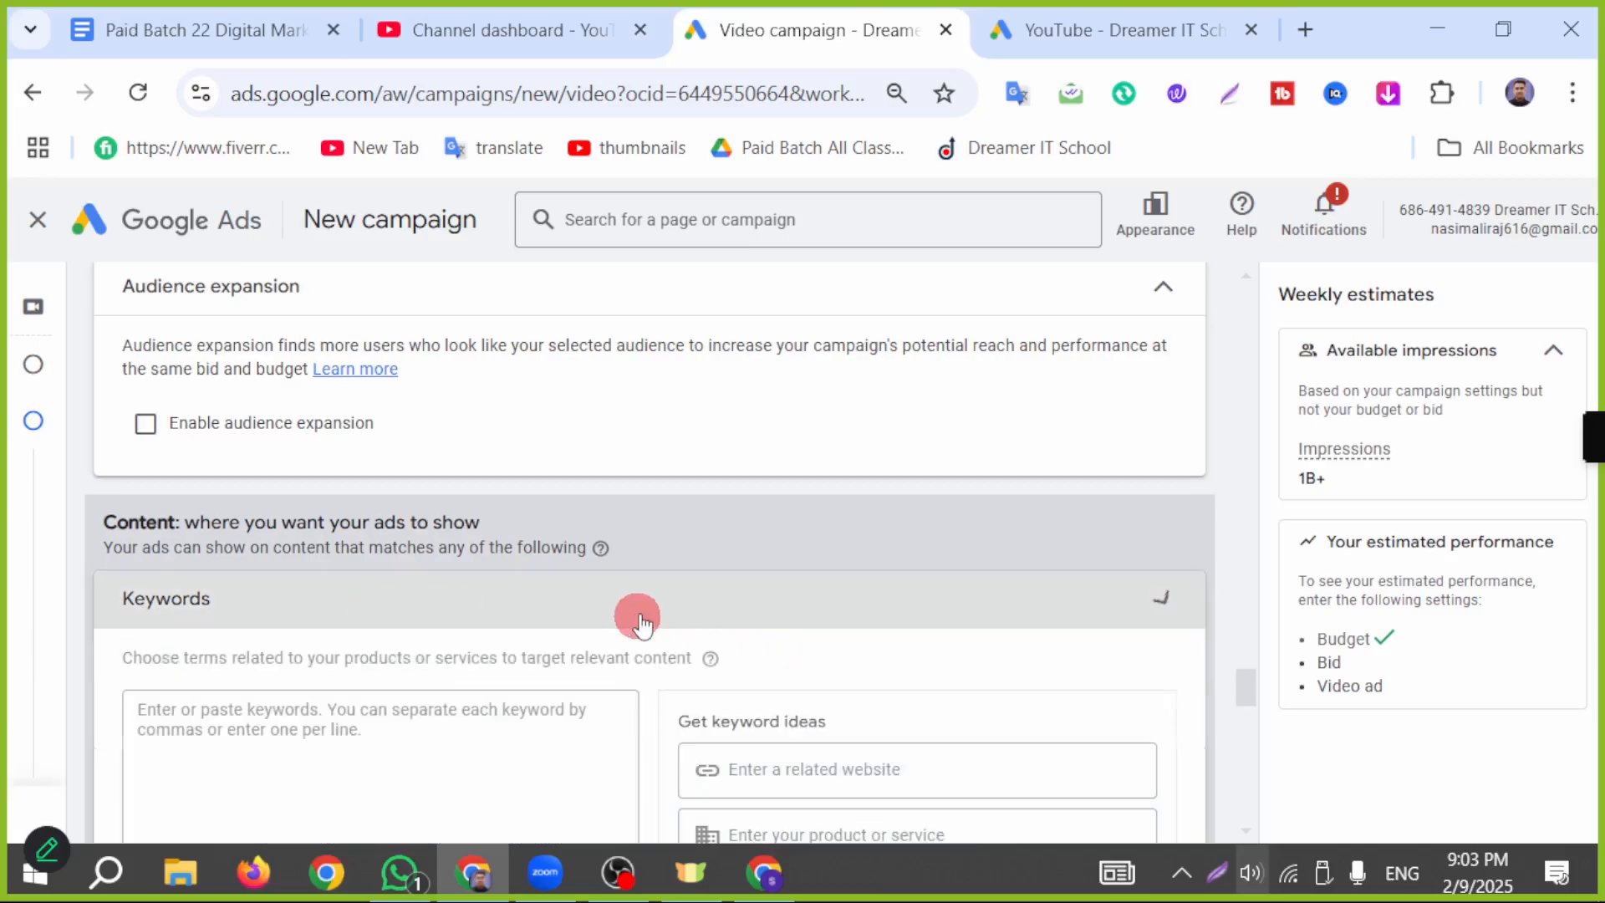
pyautogui.scroll(-2, 669, 612)
pyautogui.click(268, 595)
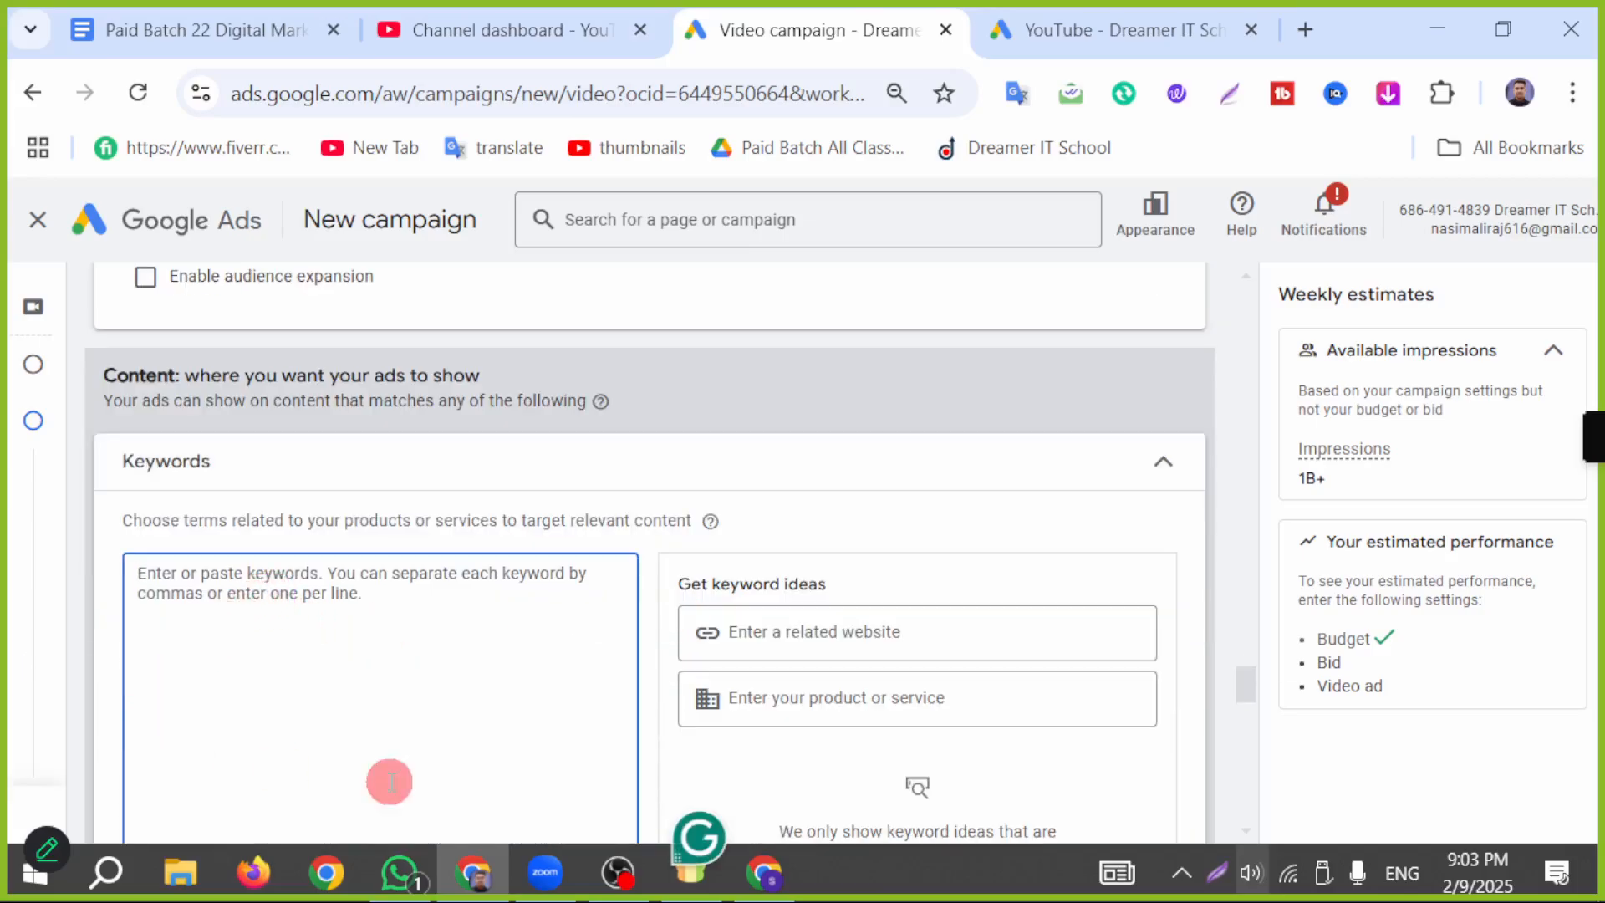
# Step: Switch to YouTube Studio and find the tags in the details of the finger food recipes video
pyautogui.click(790, 872)
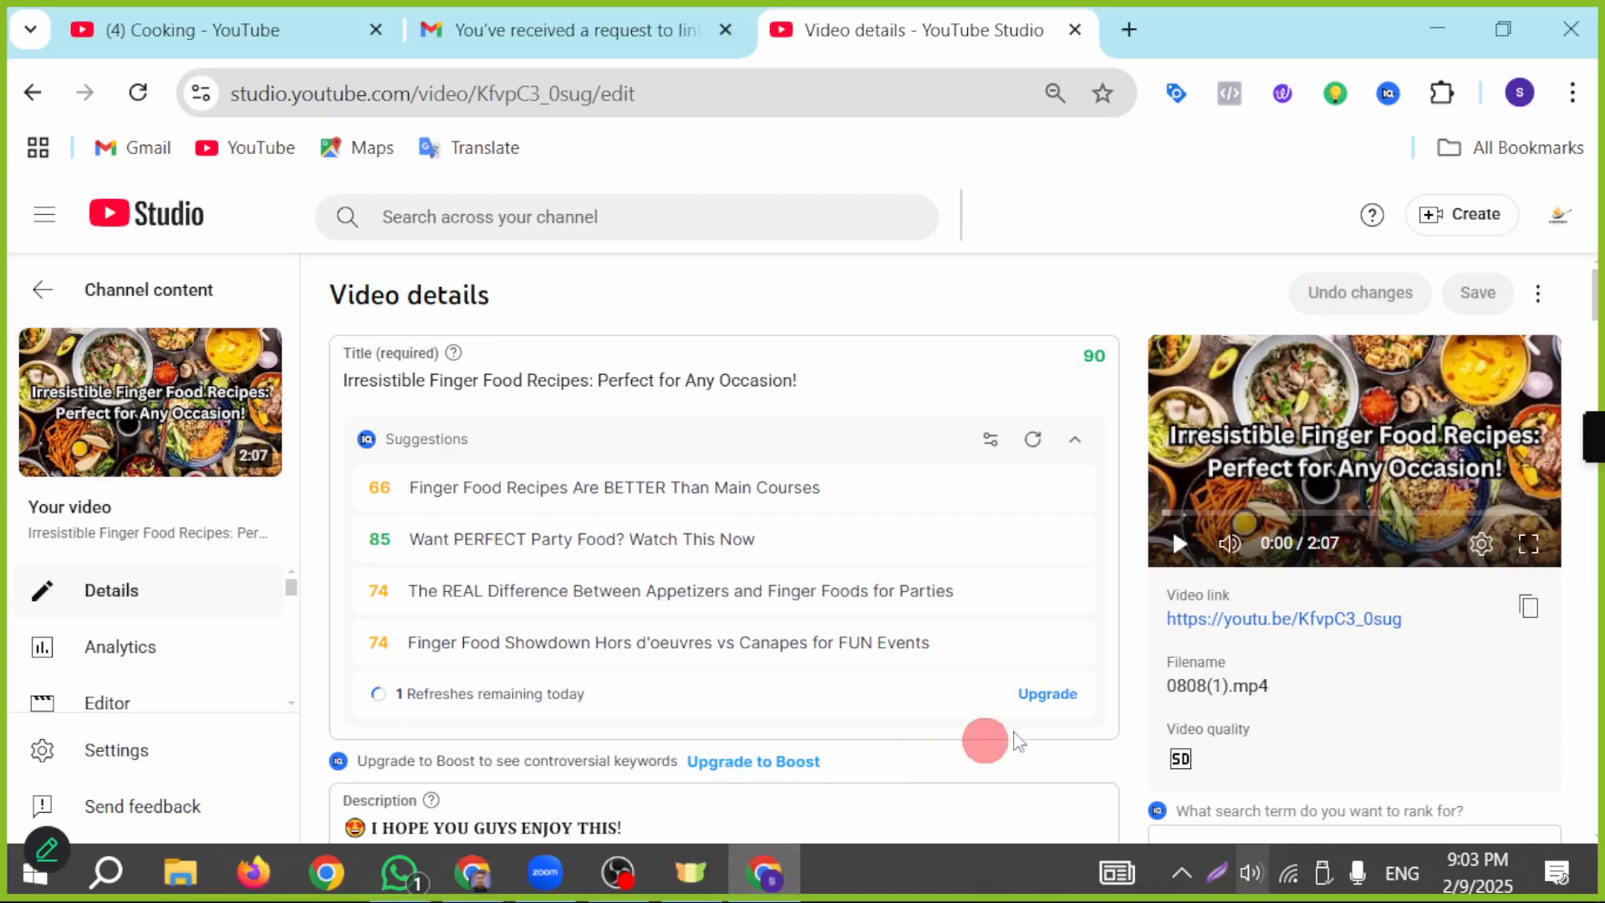
pyautogui.scroll(-20, 926, 614)
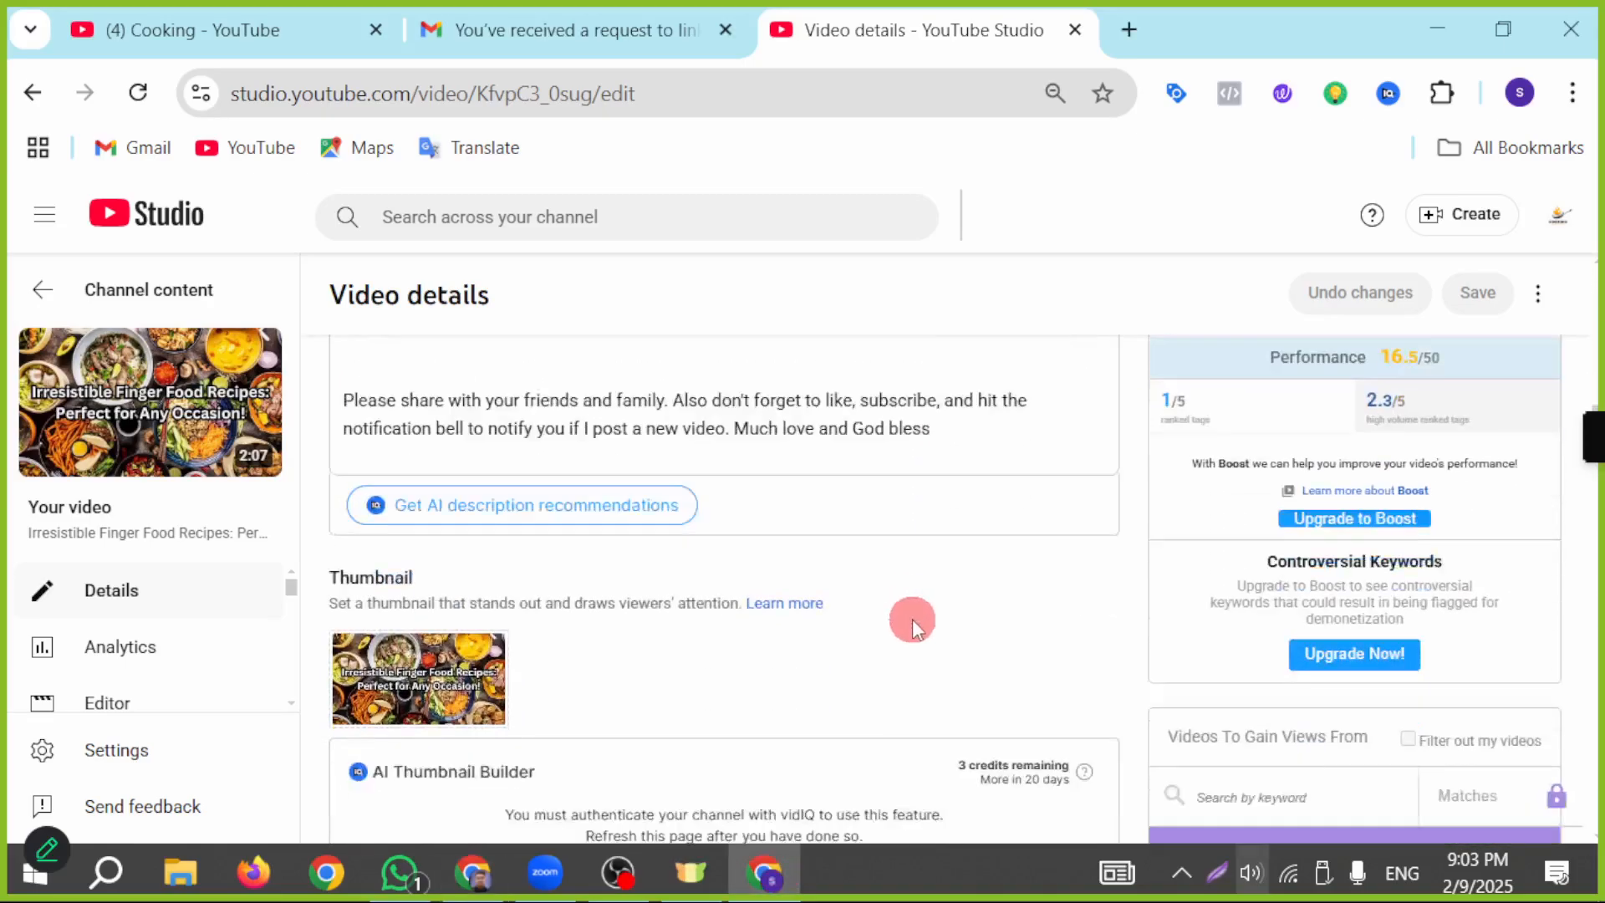
pyautogui.scroll(-15, 896, 631)
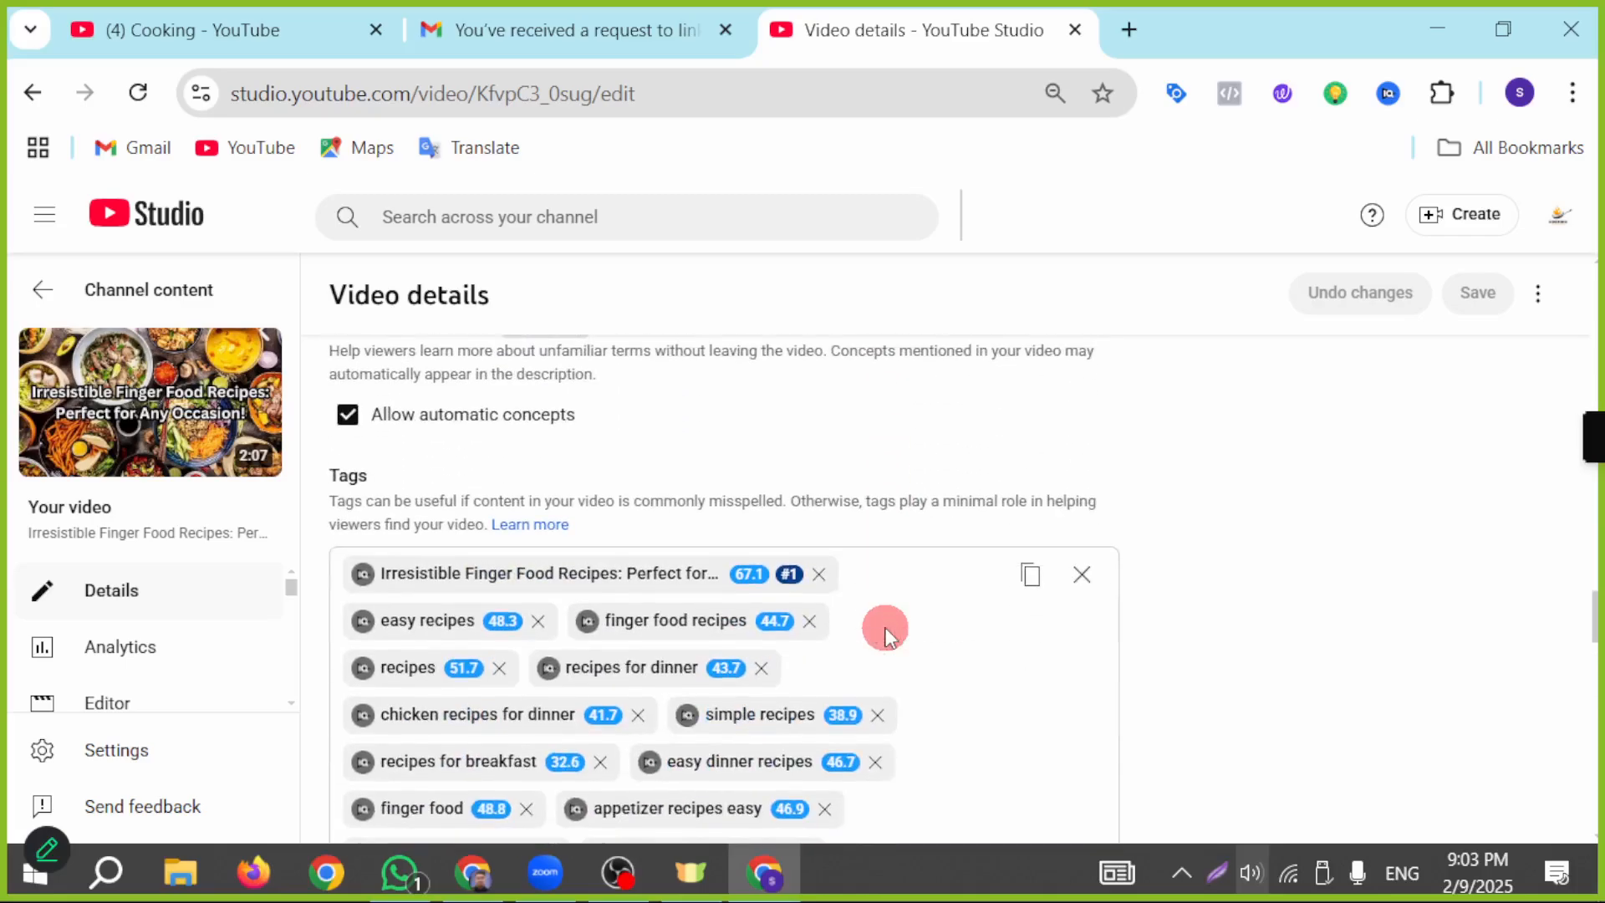
pyautogui.scroll(2, 902, 552)
pyautogui.scroll(2, 661, 652)
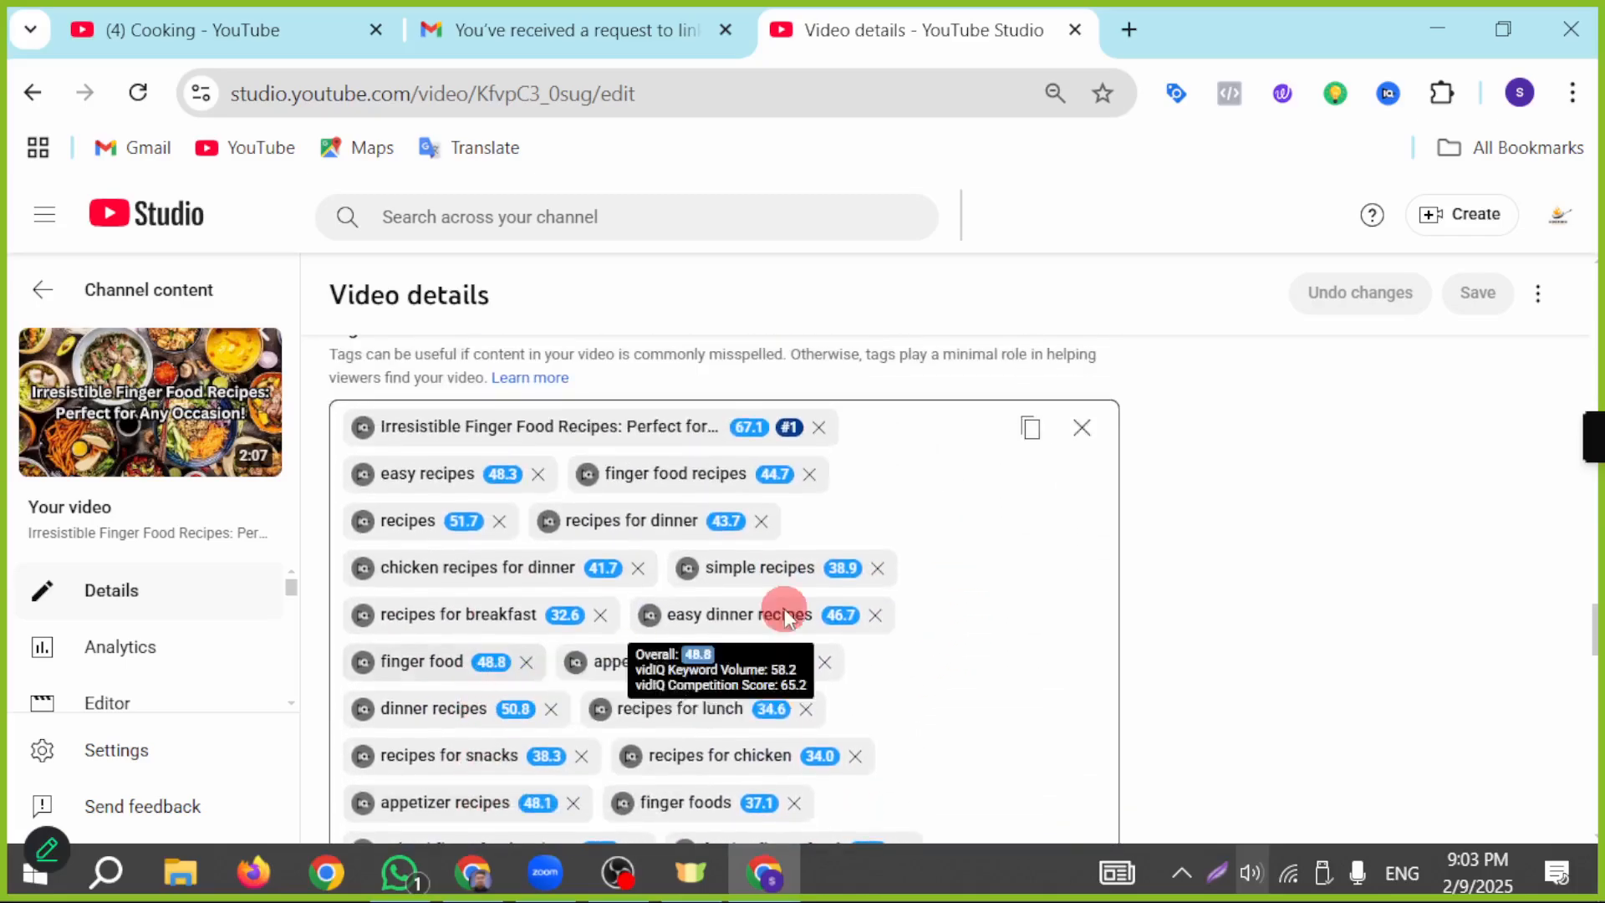
pyautogui.click(1219, 877)
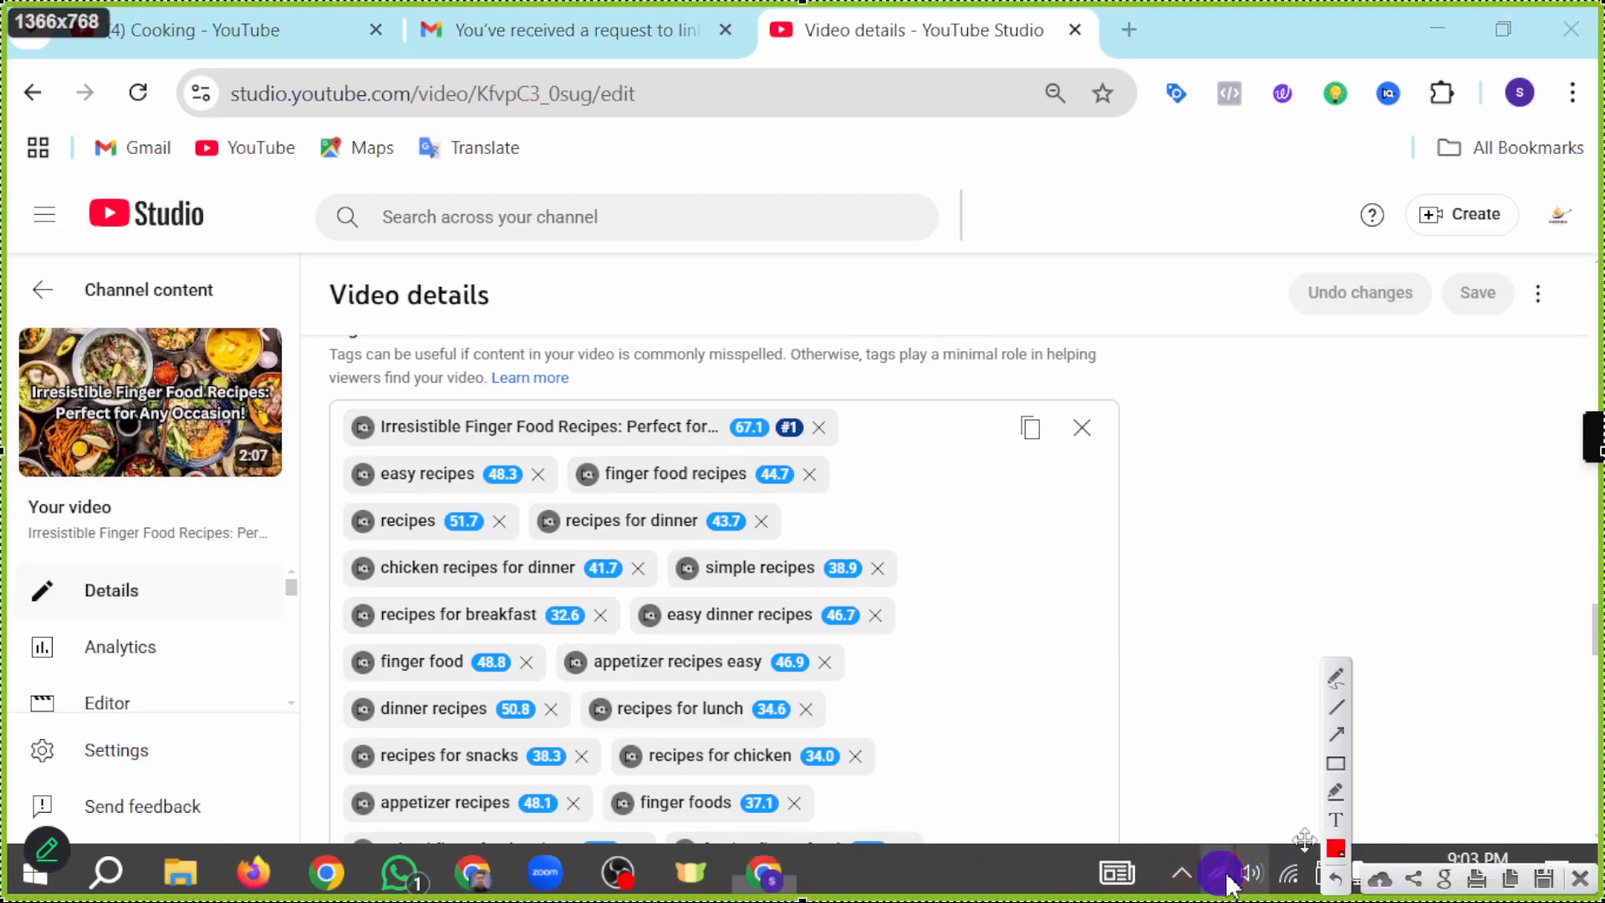
pyautogui.moveTo(934, 794)
pyautogui.mouseDown()
pyautogui.moveTo(1028, 693)
pyautogui.moveTo(1024, 473)
pyautogui.mouseUp()
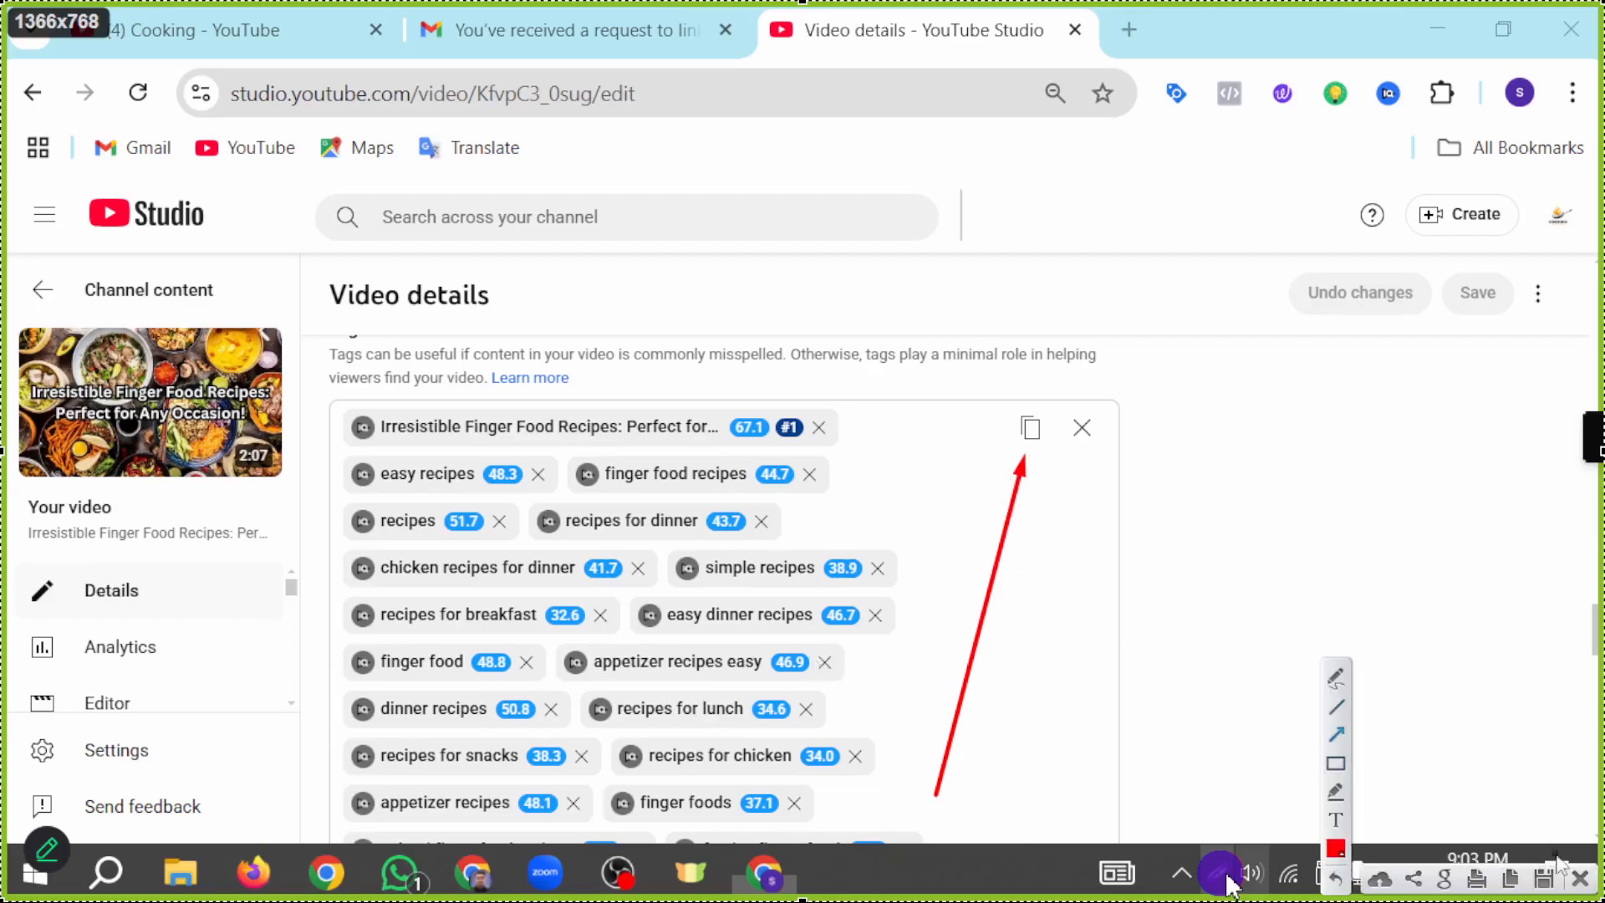
pyautogui.click(1575, 879)
# Step: Copy all the tags of the finger food recipes video and paste them into the ad group's keyword list in Google Ads
pyautogui.click(1024, 426)
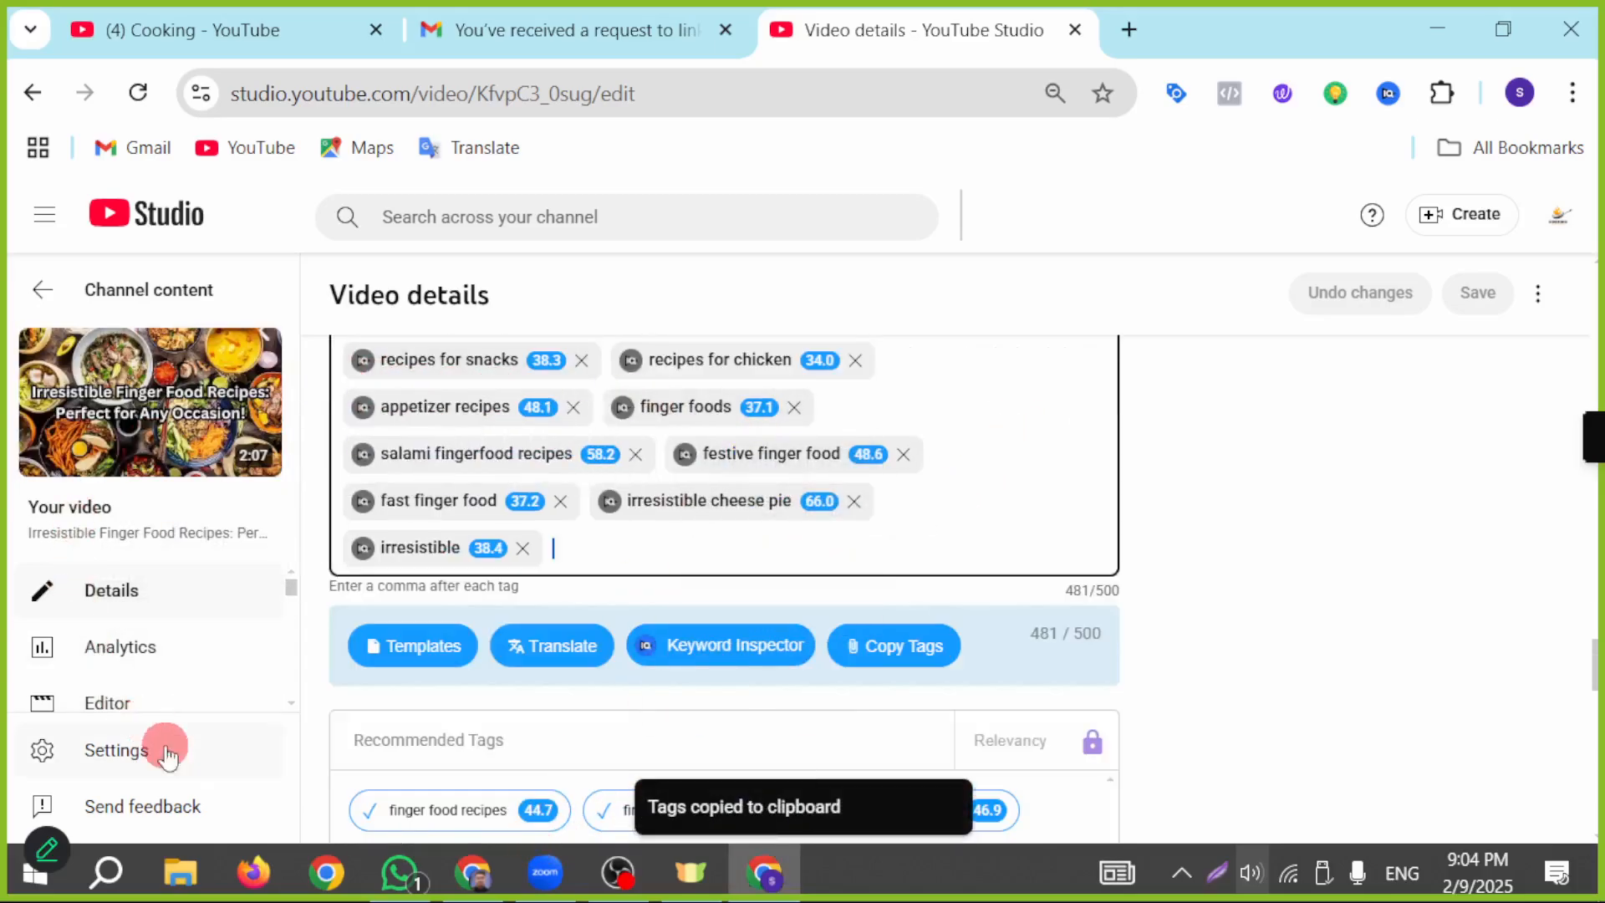
pyautogui.scroll(3, 880, 589)
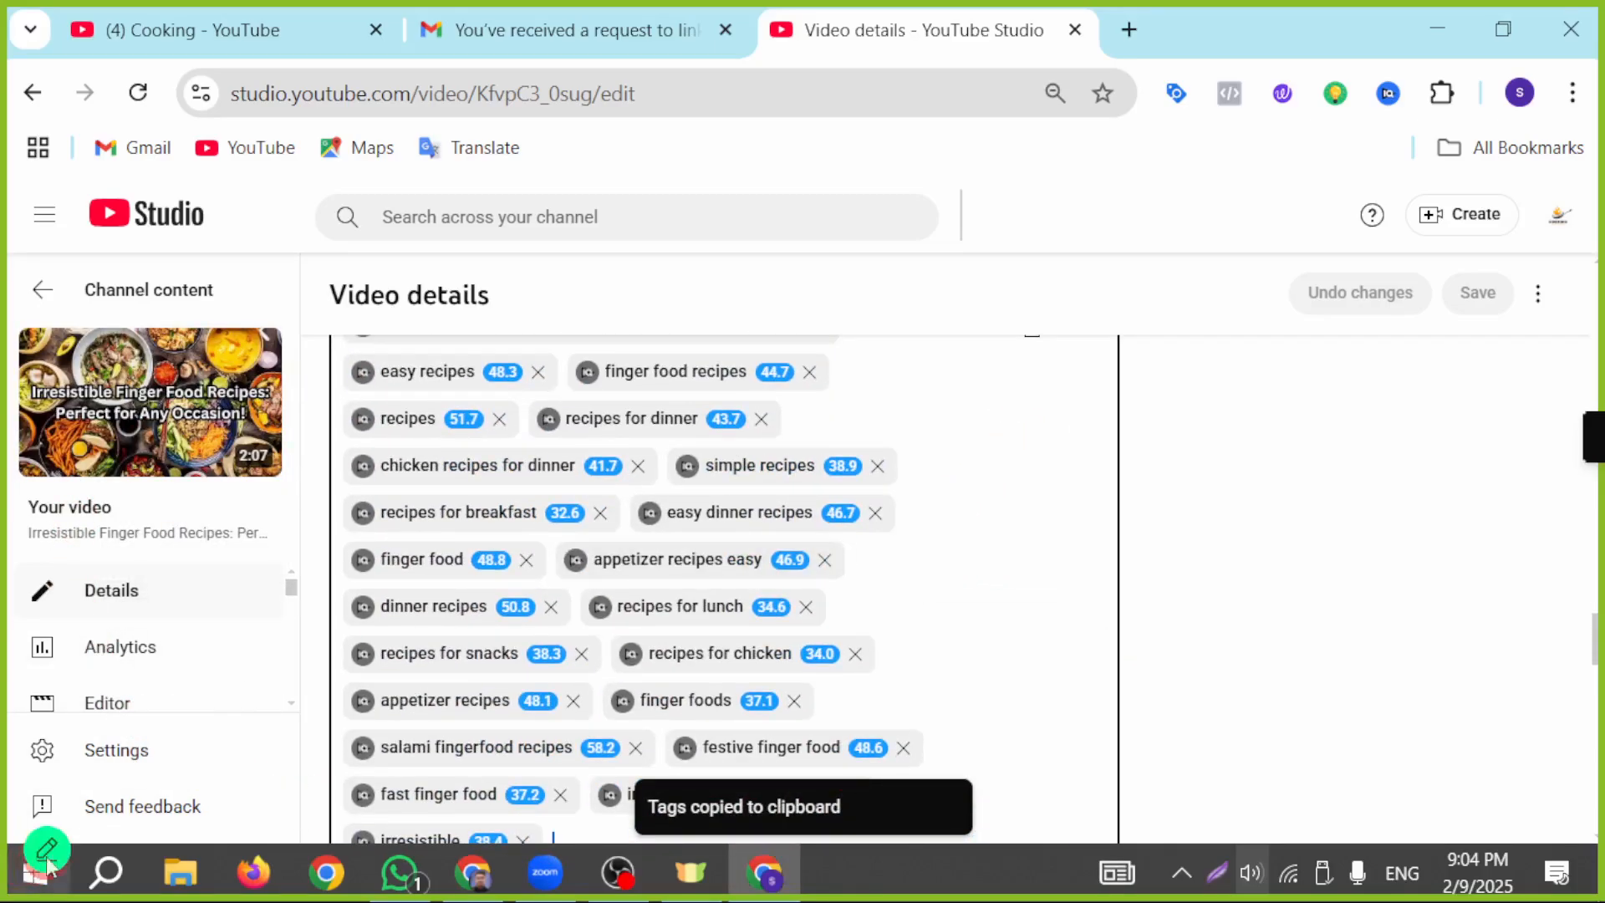
pyautogui.click(476, 873)
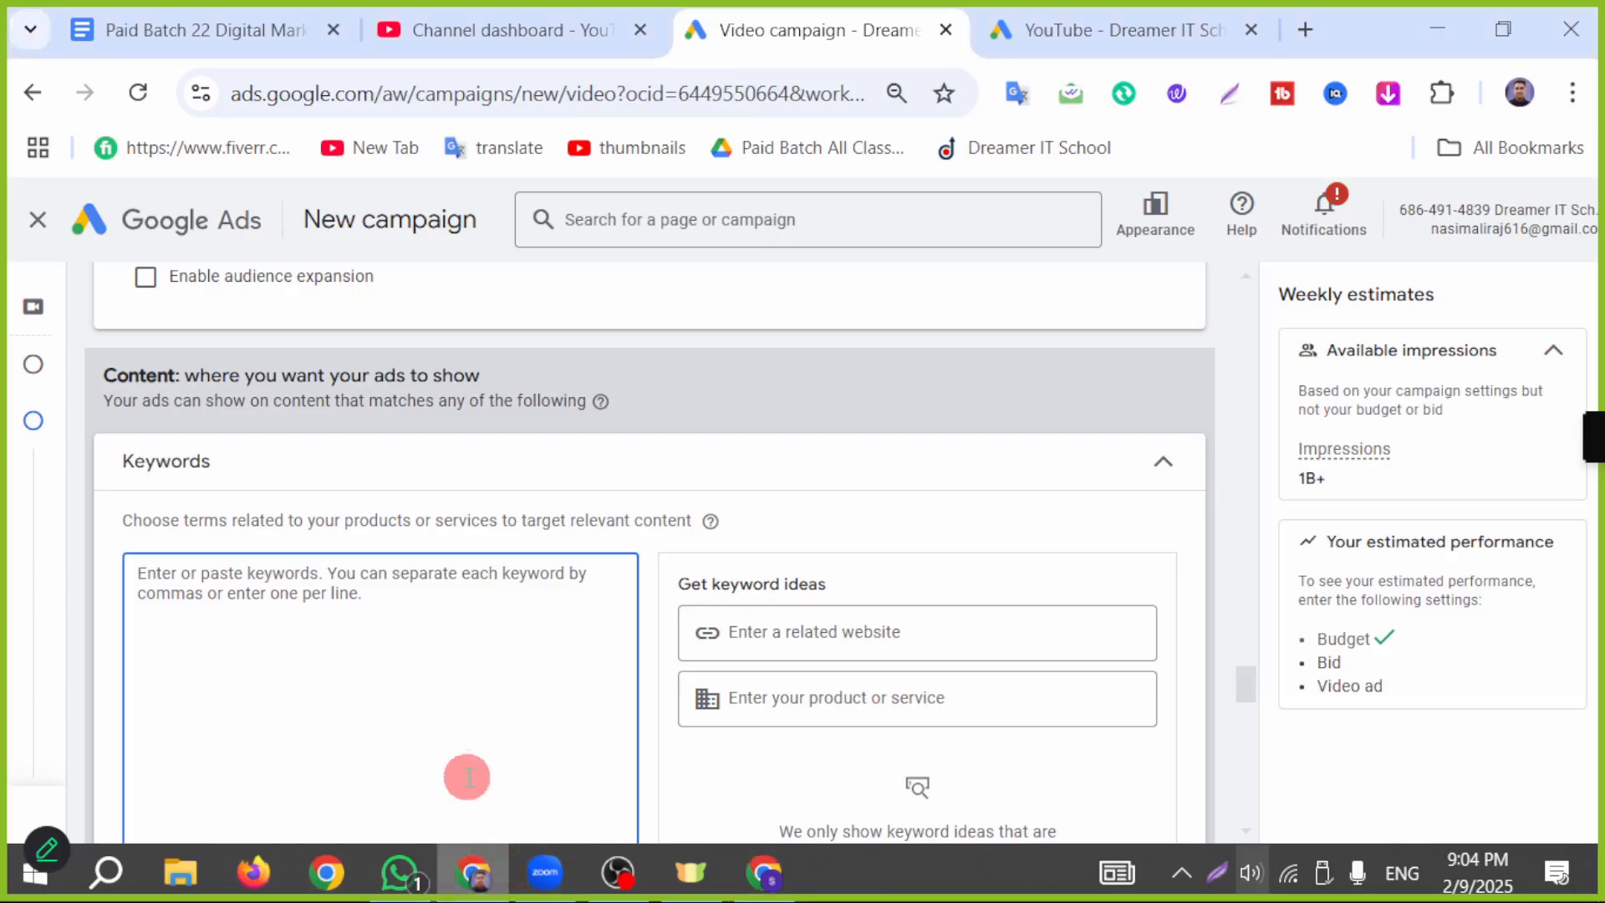
pyautogui.click(407, 662)
pyautogui.hotkey('ctrl', 'v')
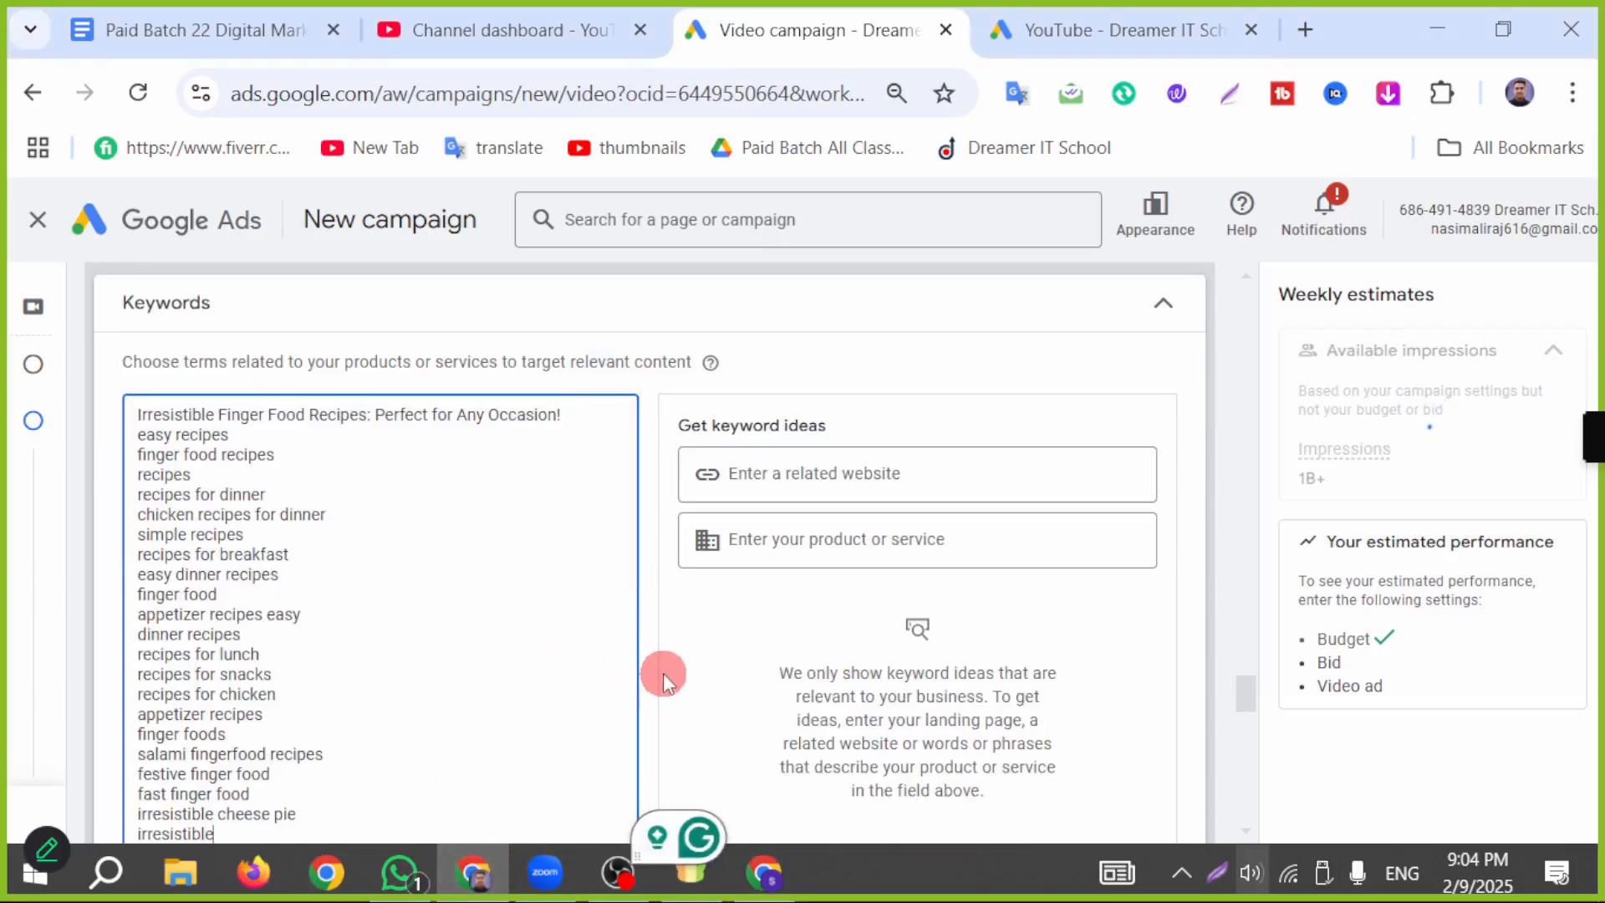
pyautogui.scroll(-3, 869, 573)
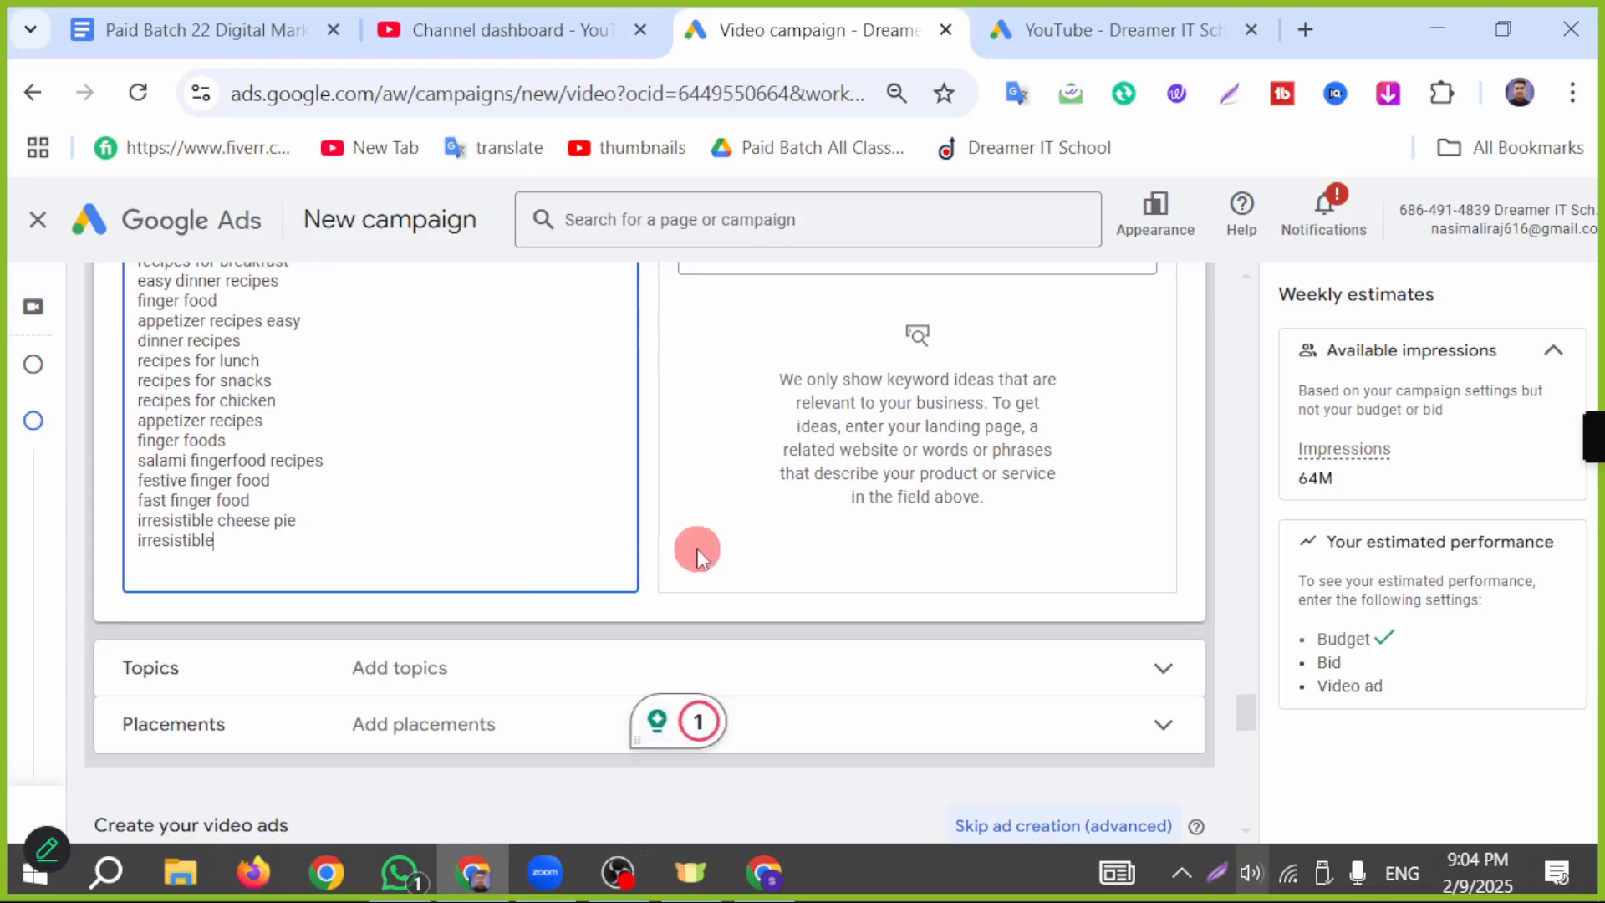
pyautogui.scroll(5, 680, 403)
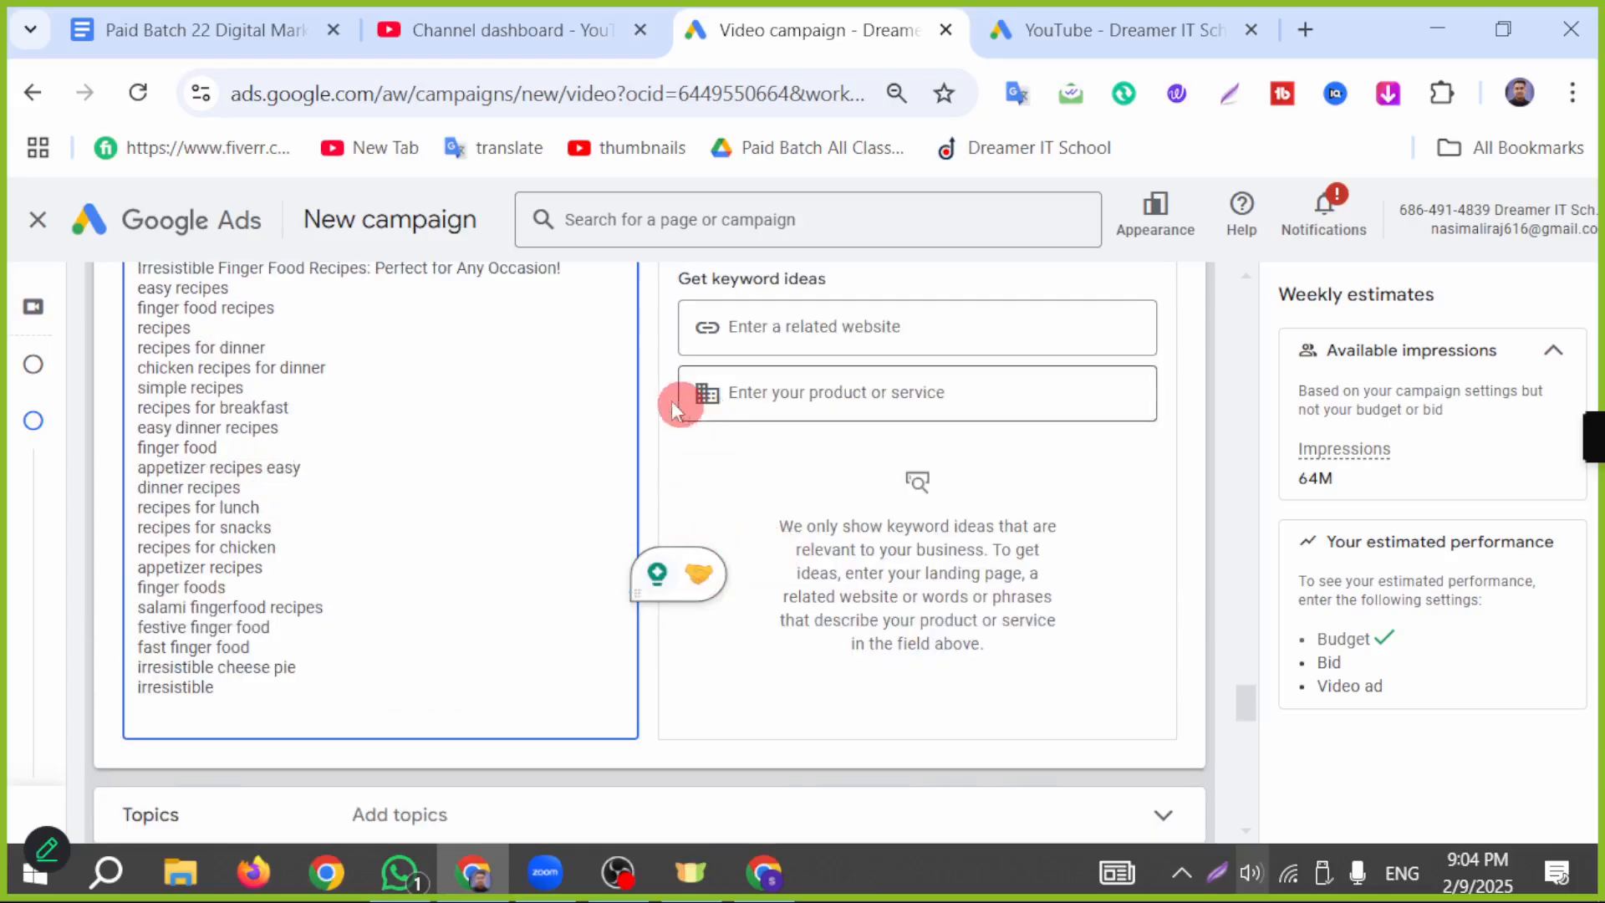
pyautogui.scroll(-2, 302, 675)
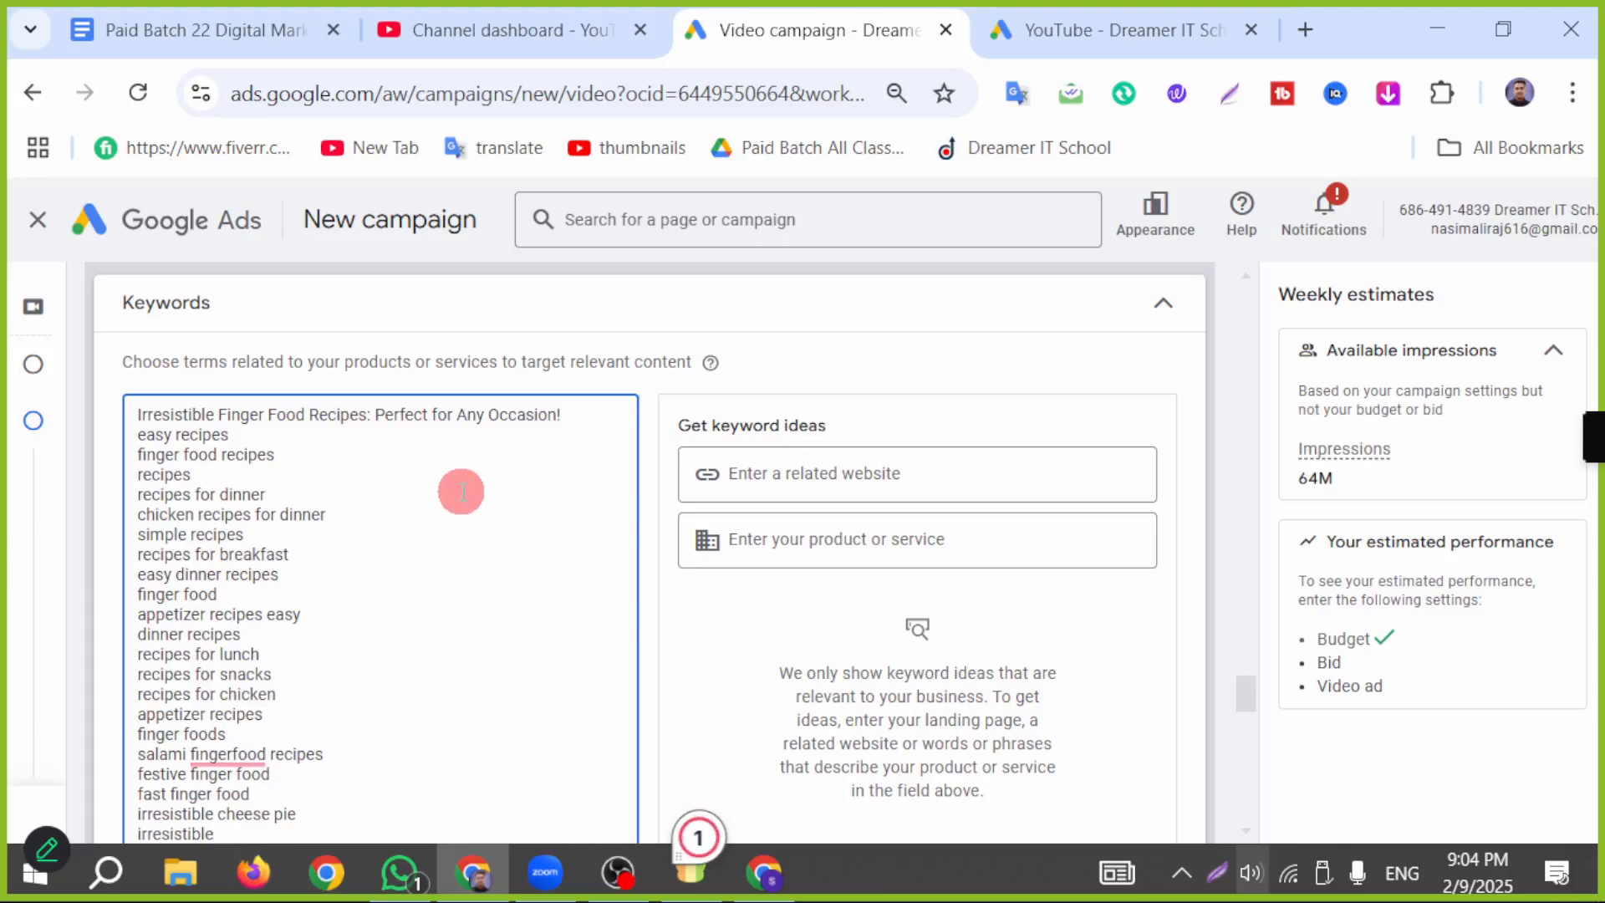
# Step: Expand the topics and placements in the content targeting to review their options, and look over the video ad creation section
pyautogui.scroll(-2, 340, 469)
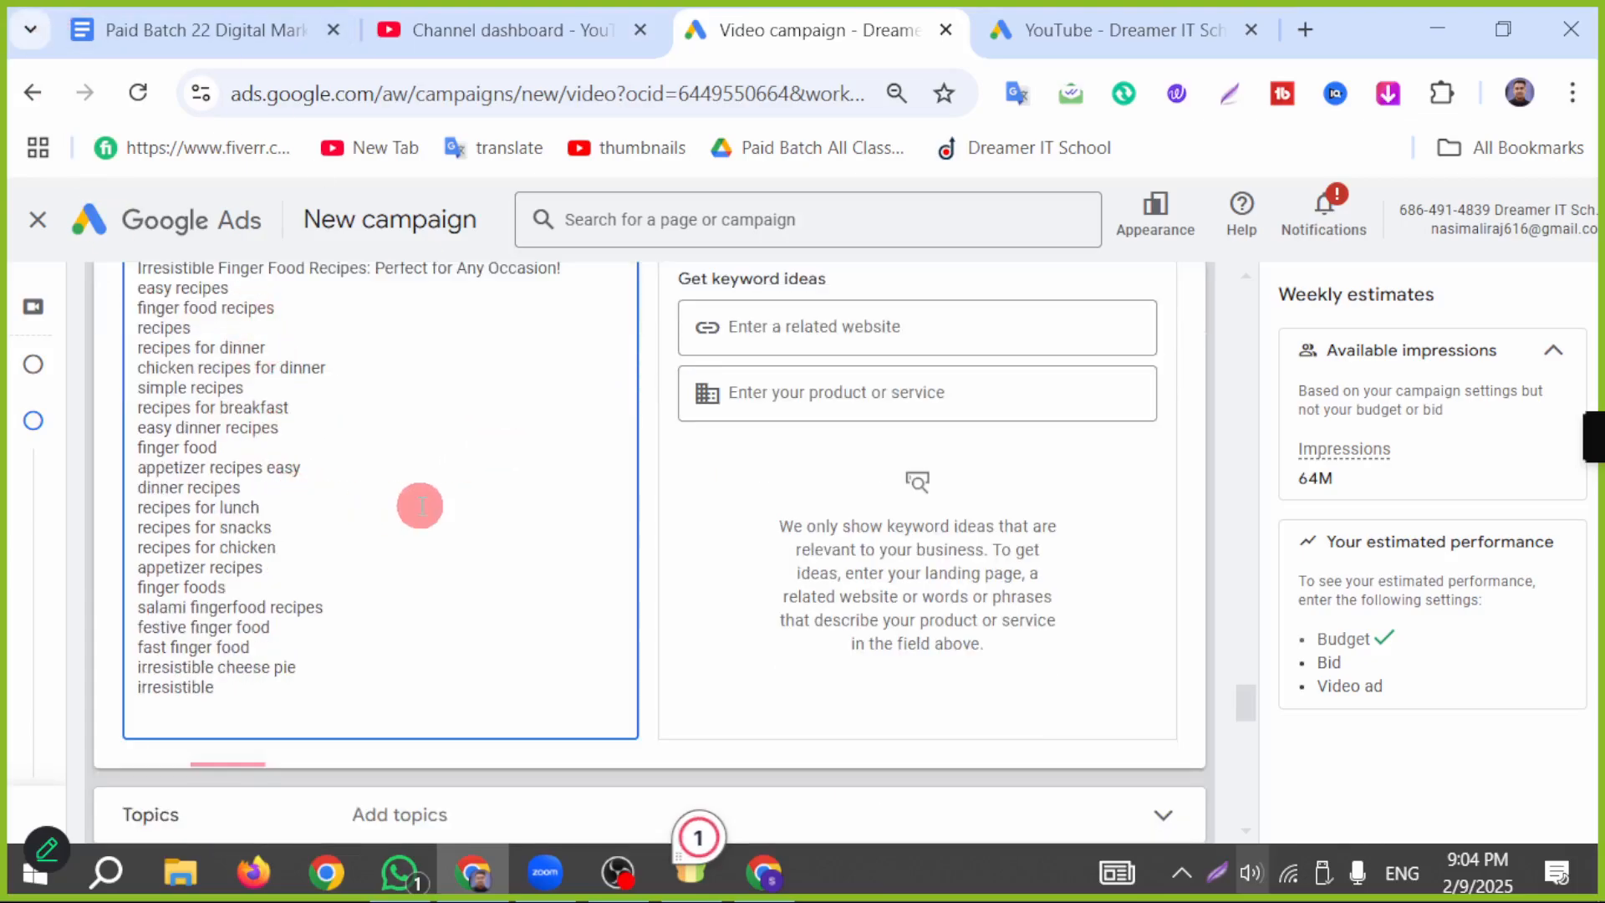
pyautogui.scroll(-3, 419, 506)
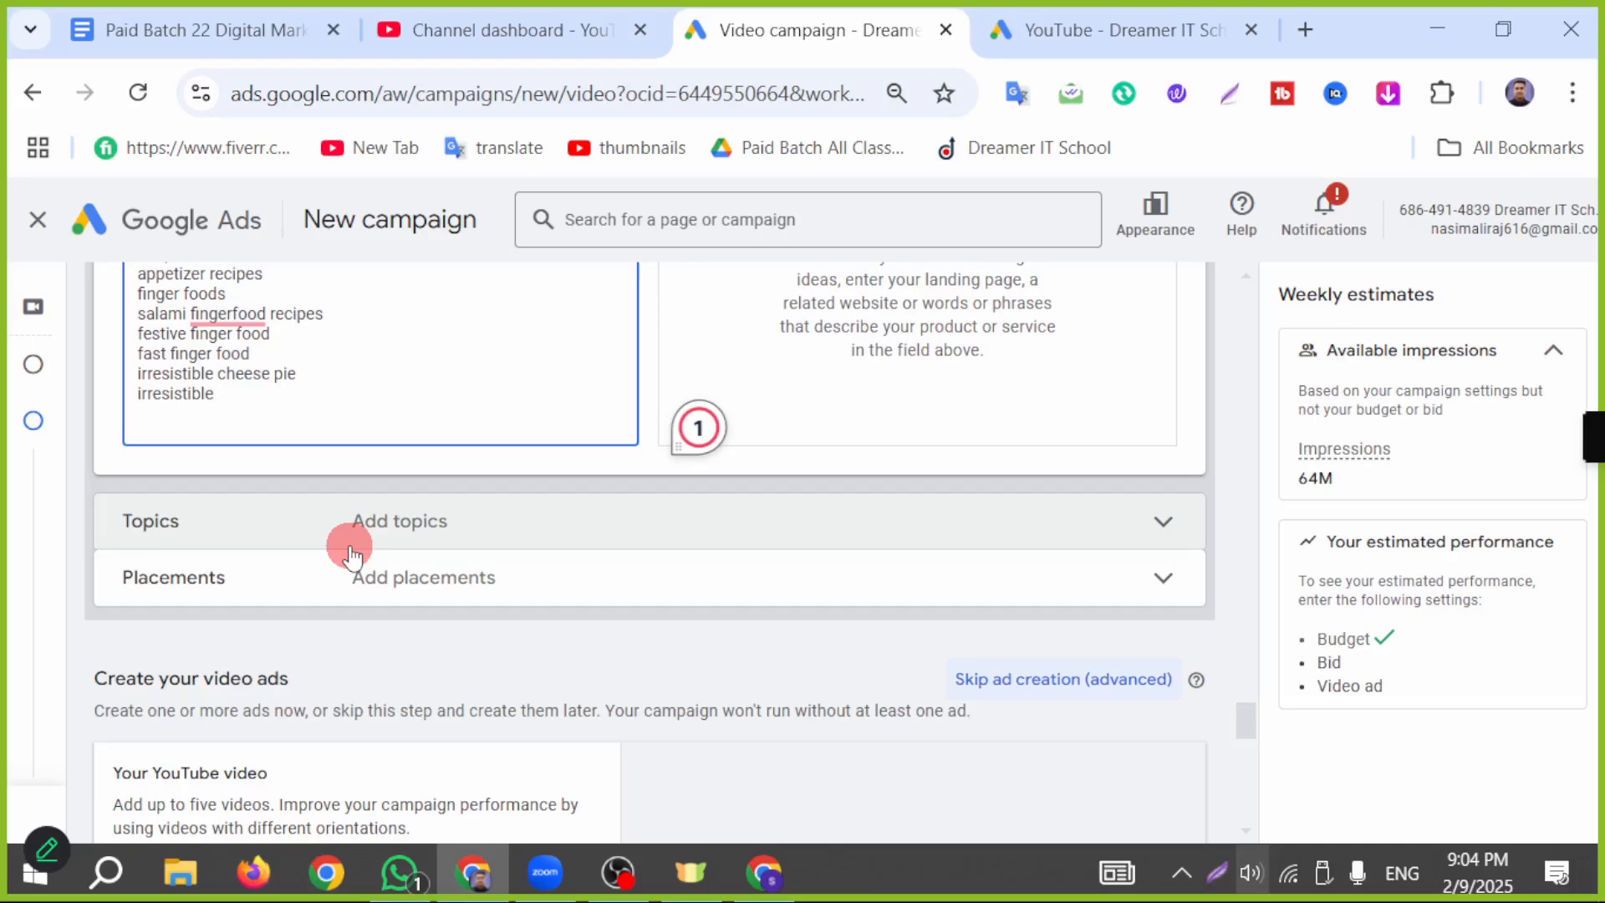
pyautogui.click(349, 542)
pyautogui.scroll(-2, 400, 558)
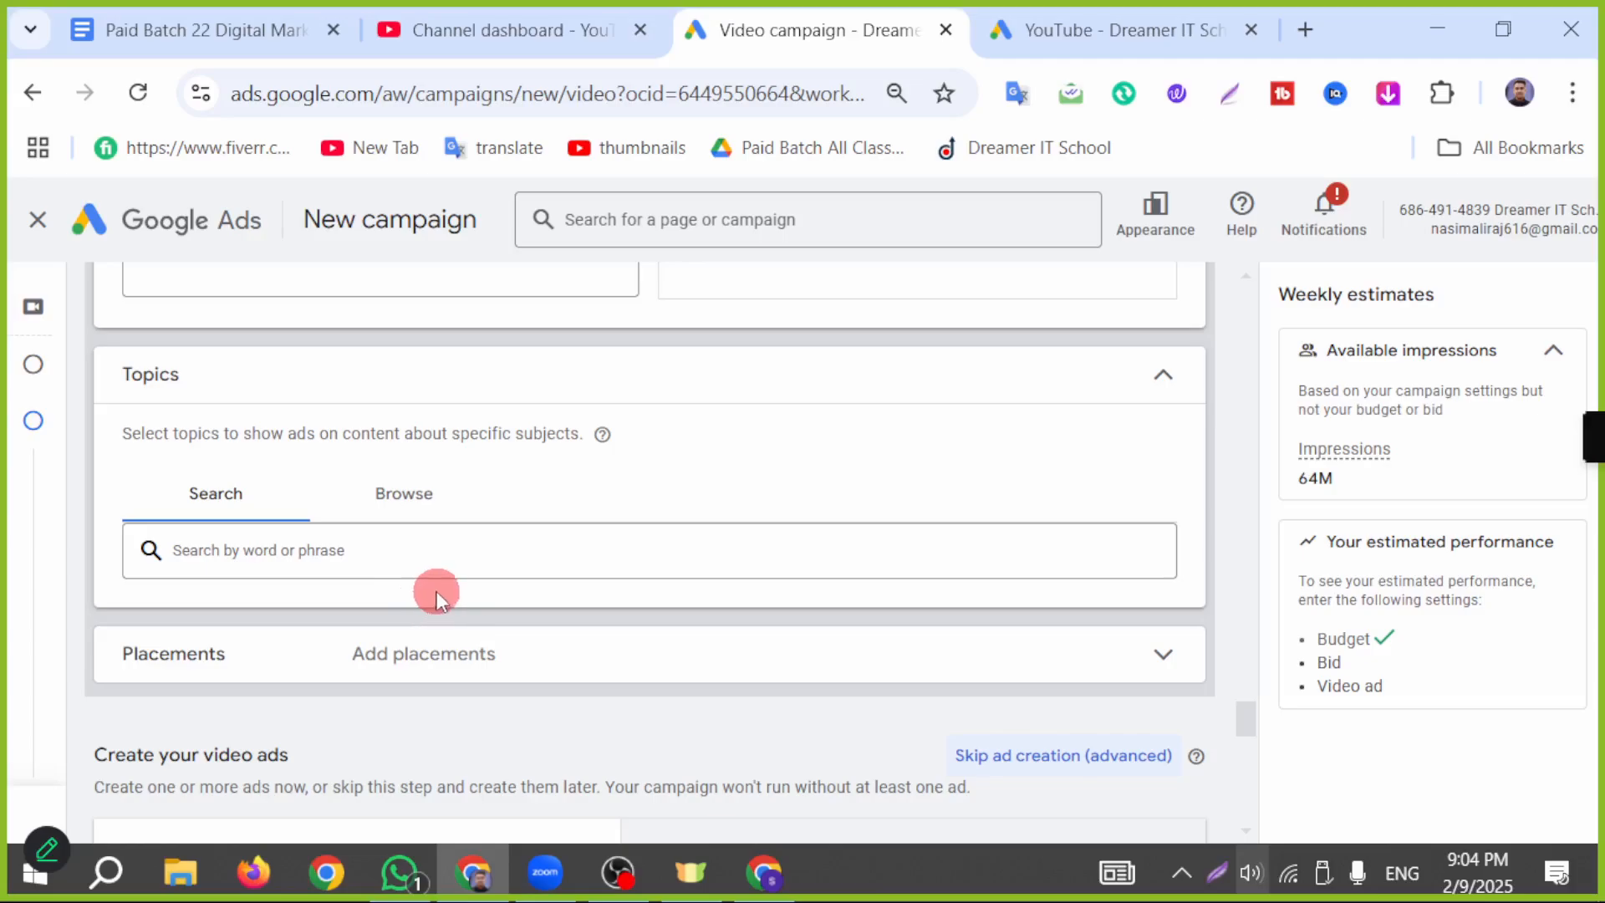
pyautogui.click(465, 658)
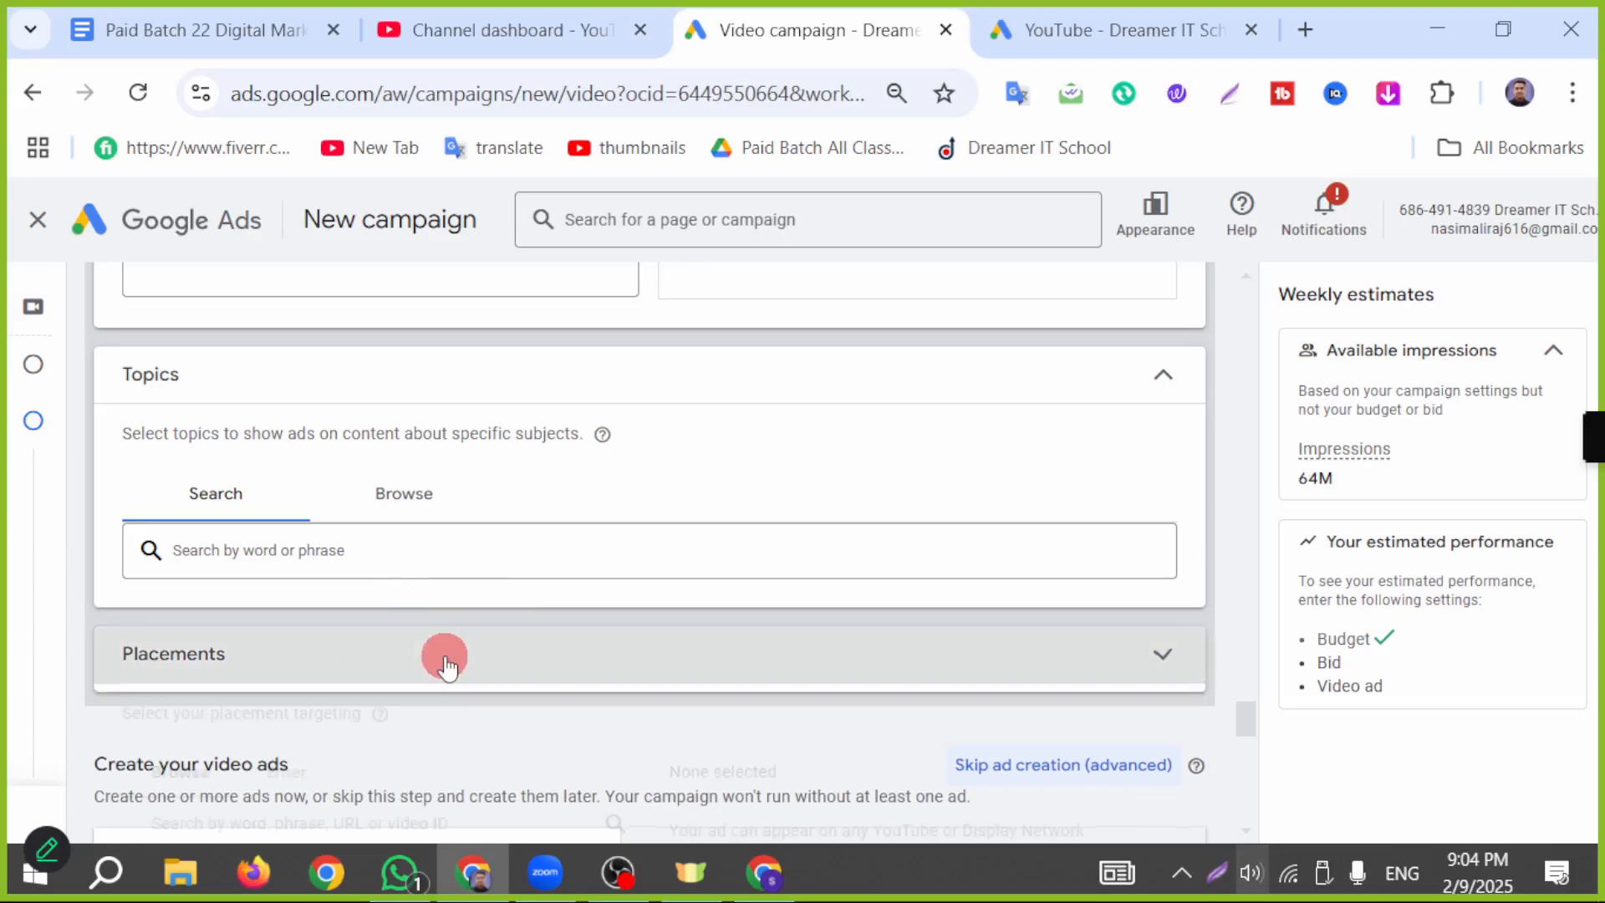
pyautogui.scroll(-4, 451, 645)
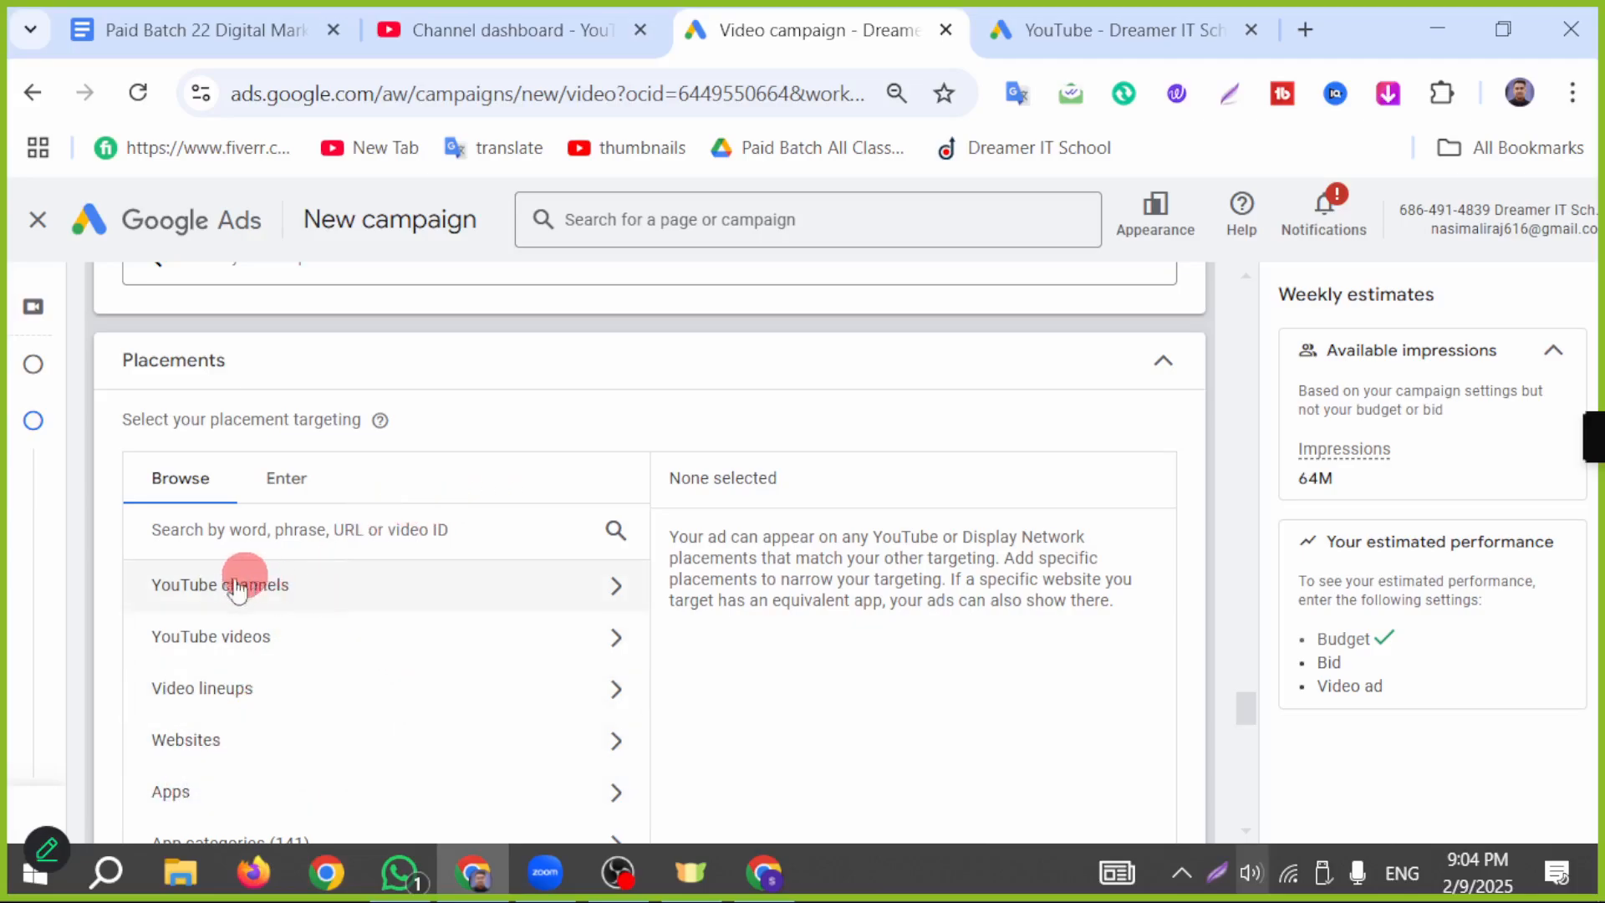
pyautogui.scroll(-10, 380, 670)
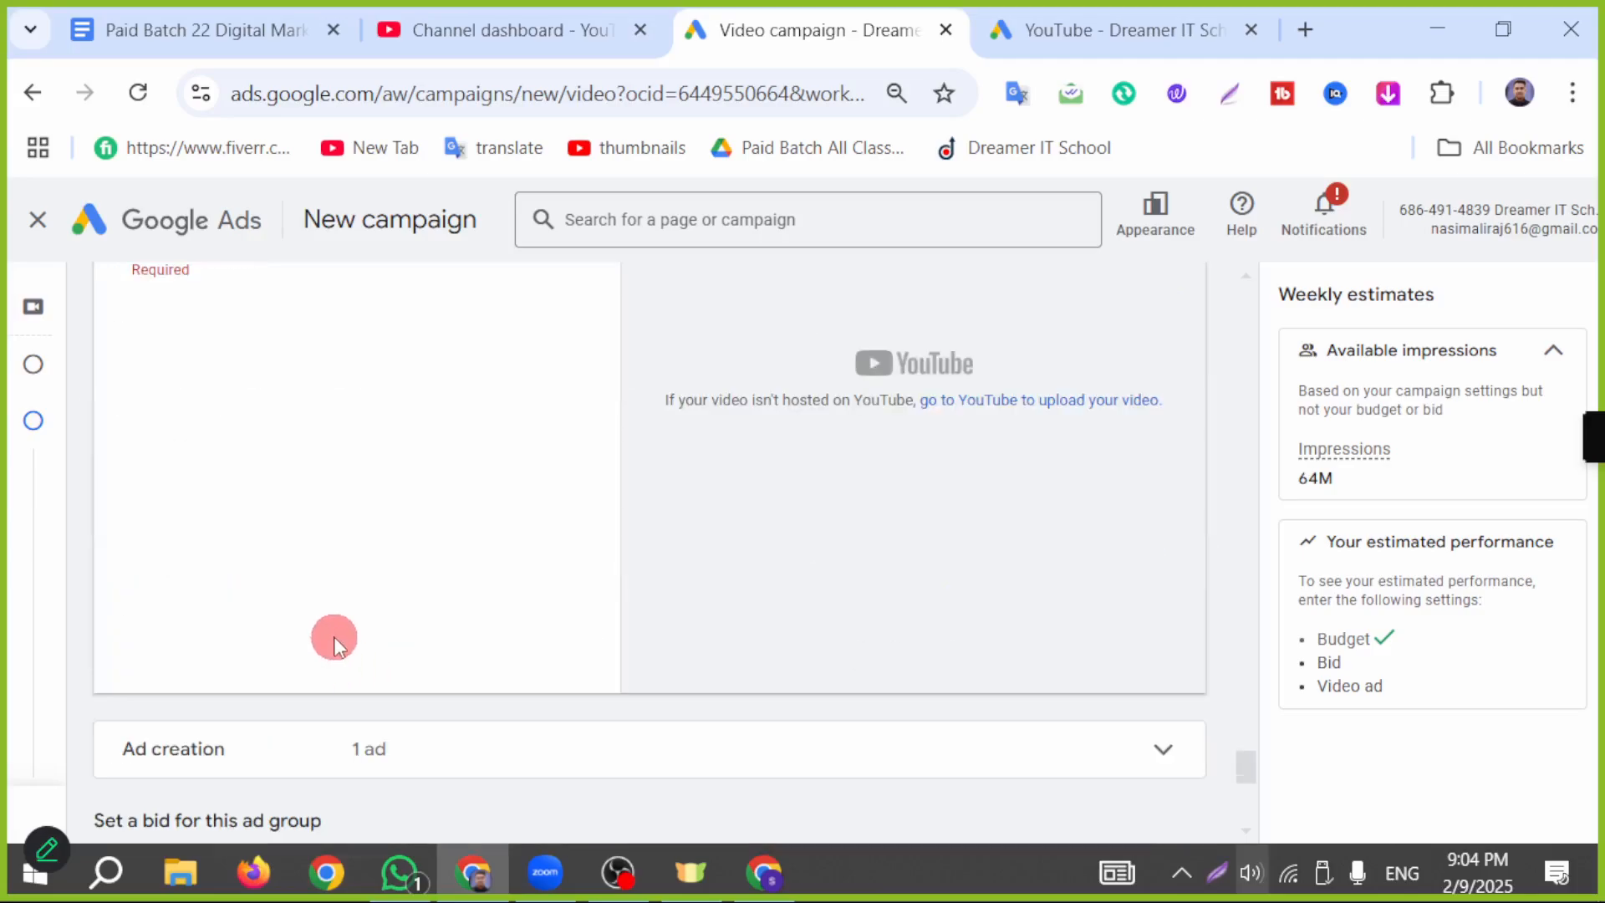
pyautogui.scroll(5, 333, 635)
pyautogui.scroll(2, 445, 617)
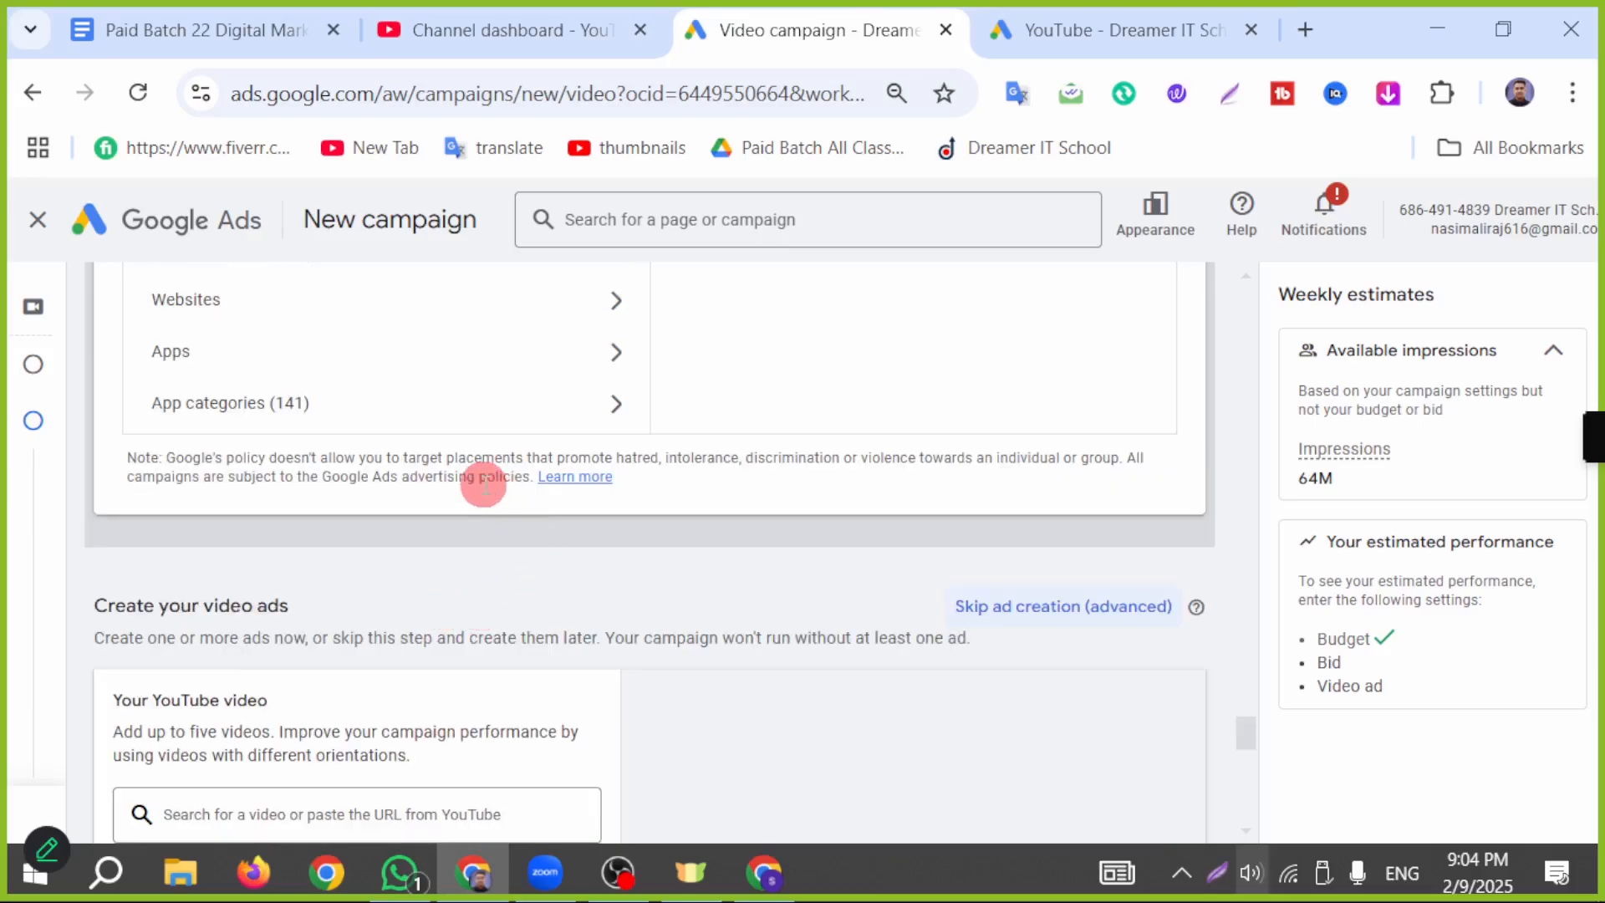
pyautogui.scroll(-2, 528, 610)
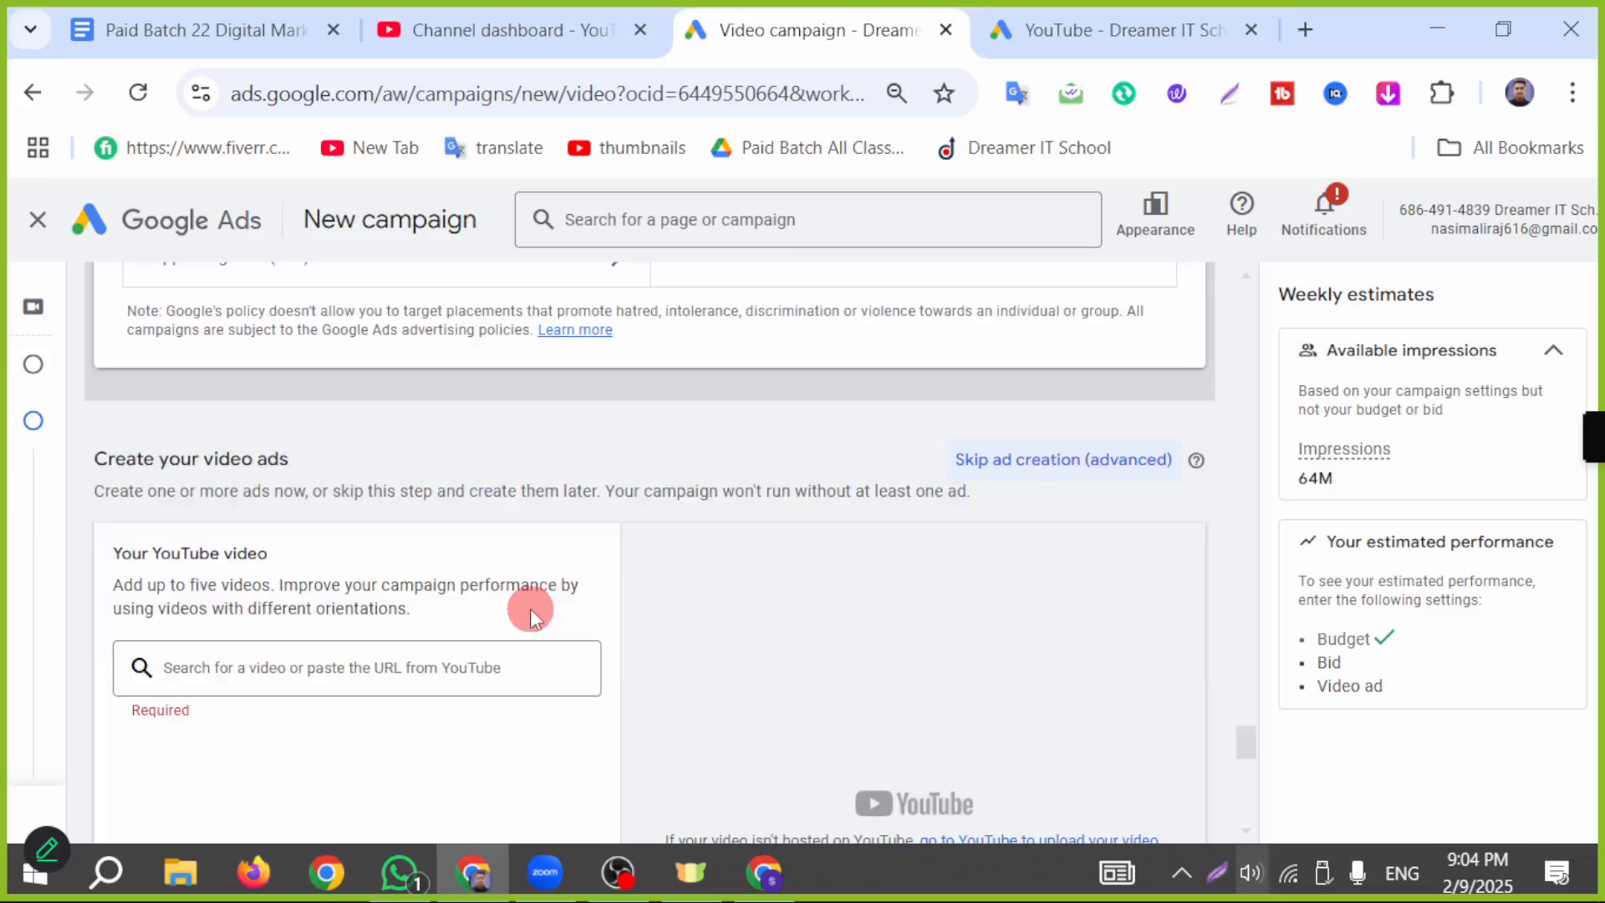
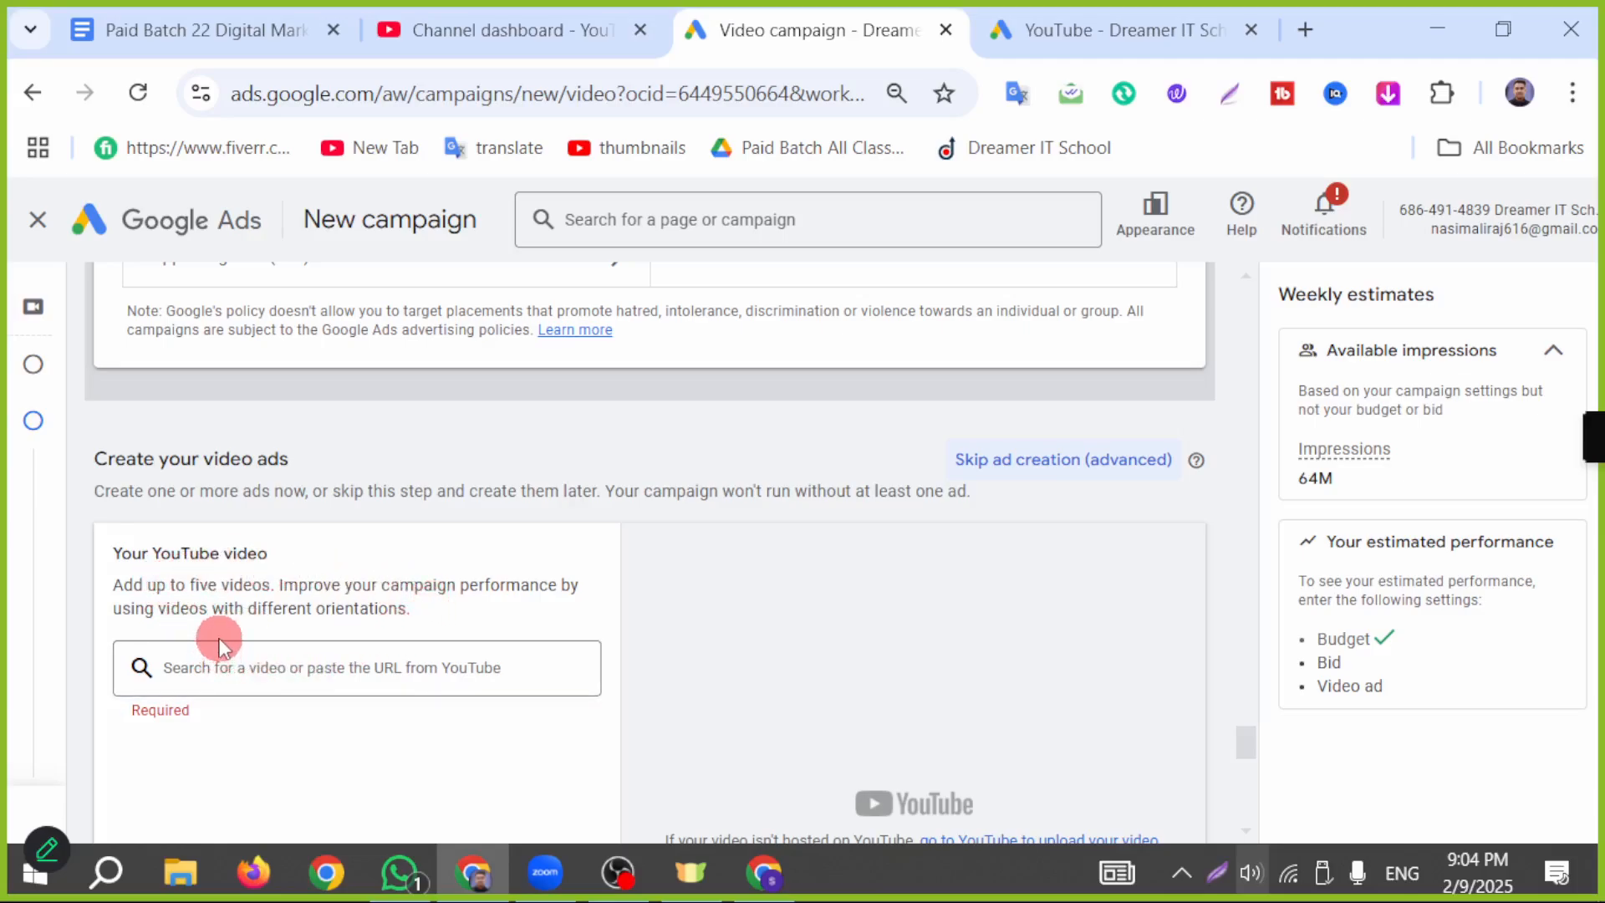
# Step: Copy the link of the finger food recipes video from YouTube Studio and add the video to the ad in Google Ads
pyautogui.click(253, 664)
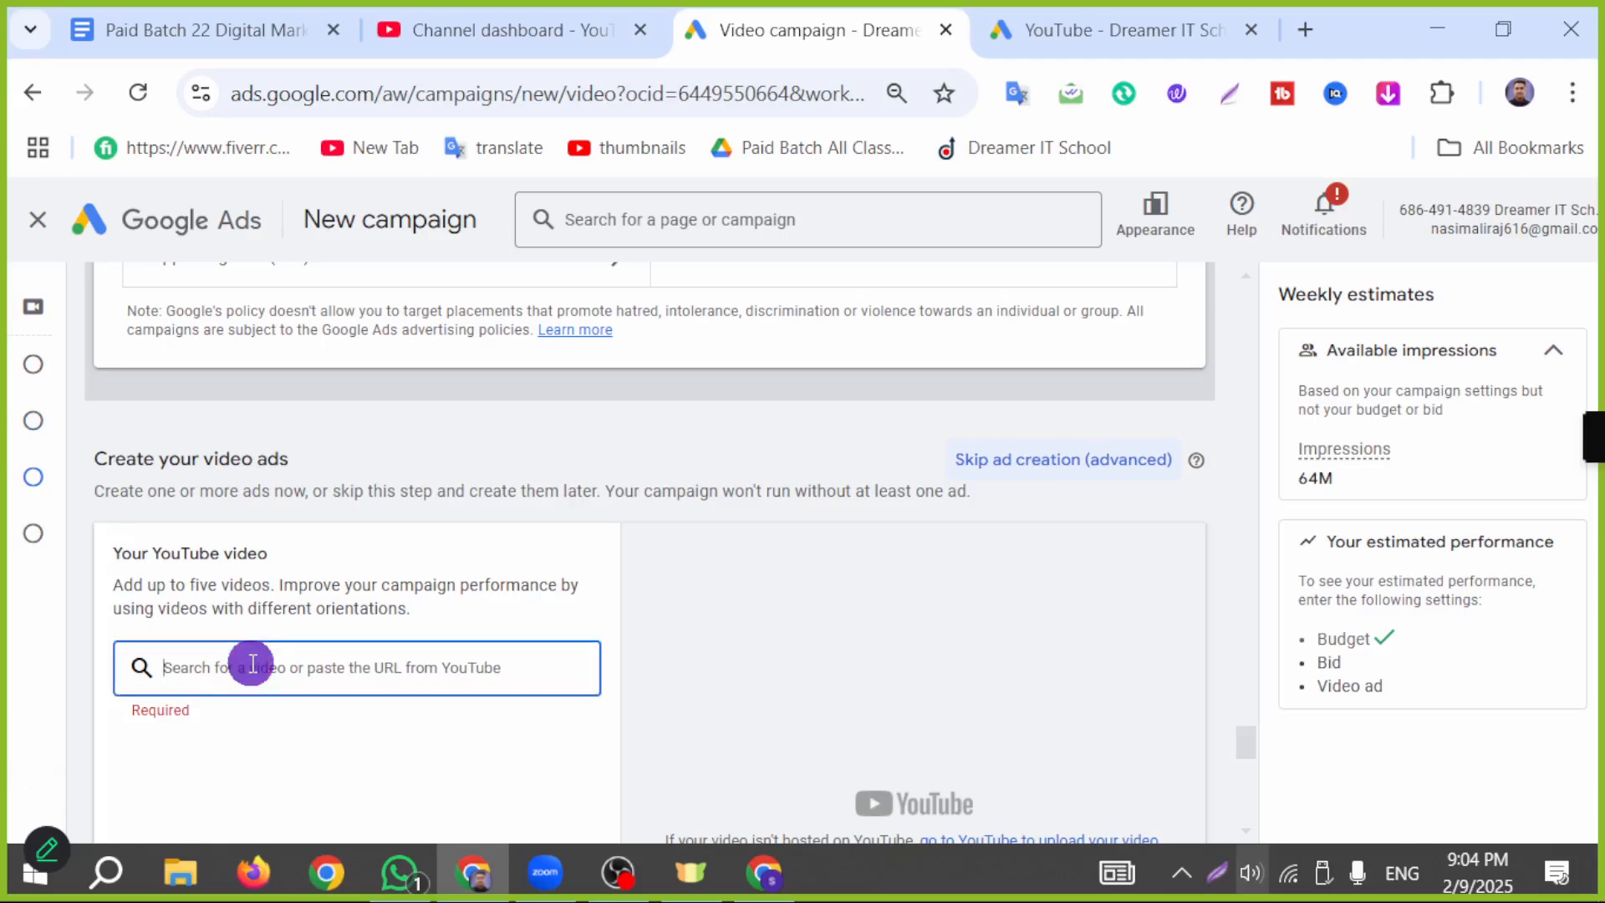
pyautogui.click(762, 874)
pyautogui.scroll(20, 714, 833)
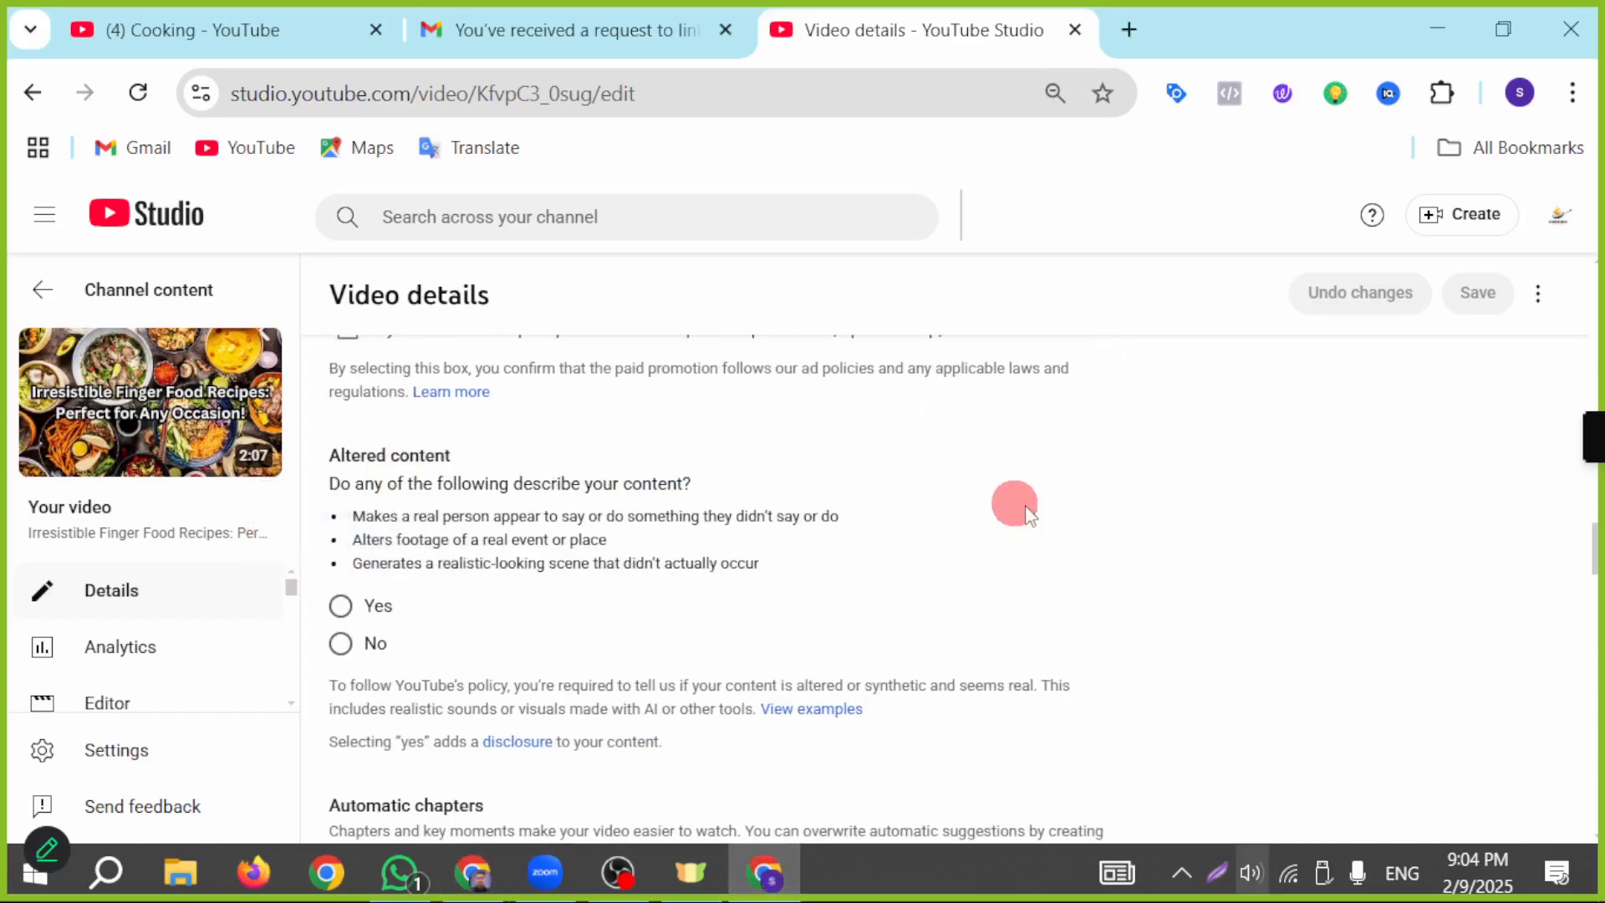
pyautogui.scroll(12, 1045, 610)
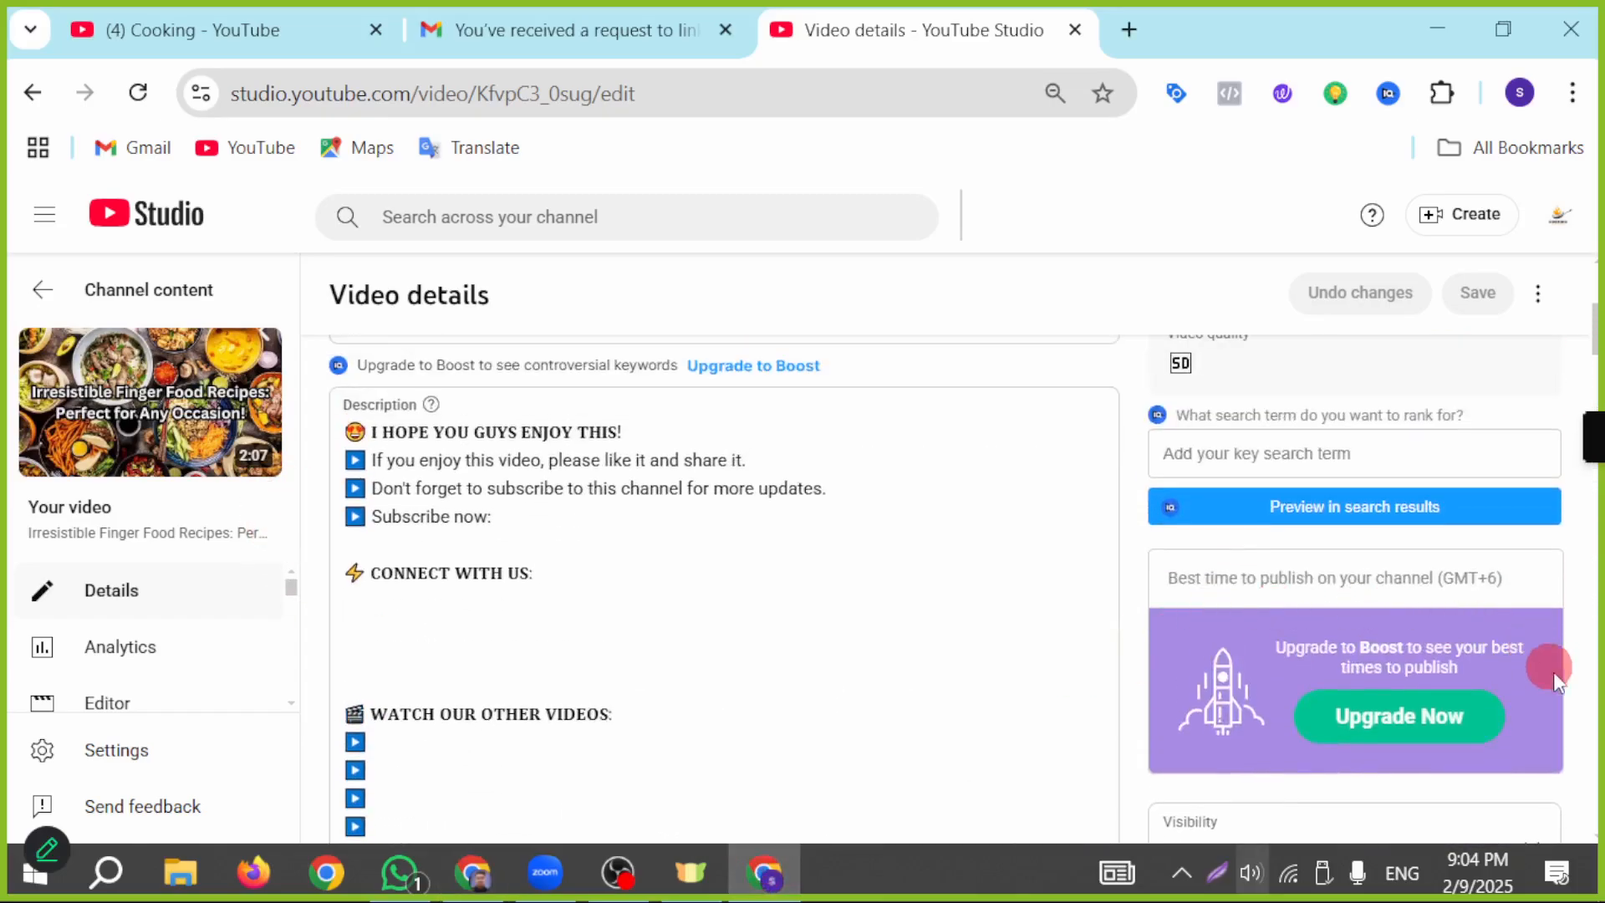
pyautogui.click(1529, 504)
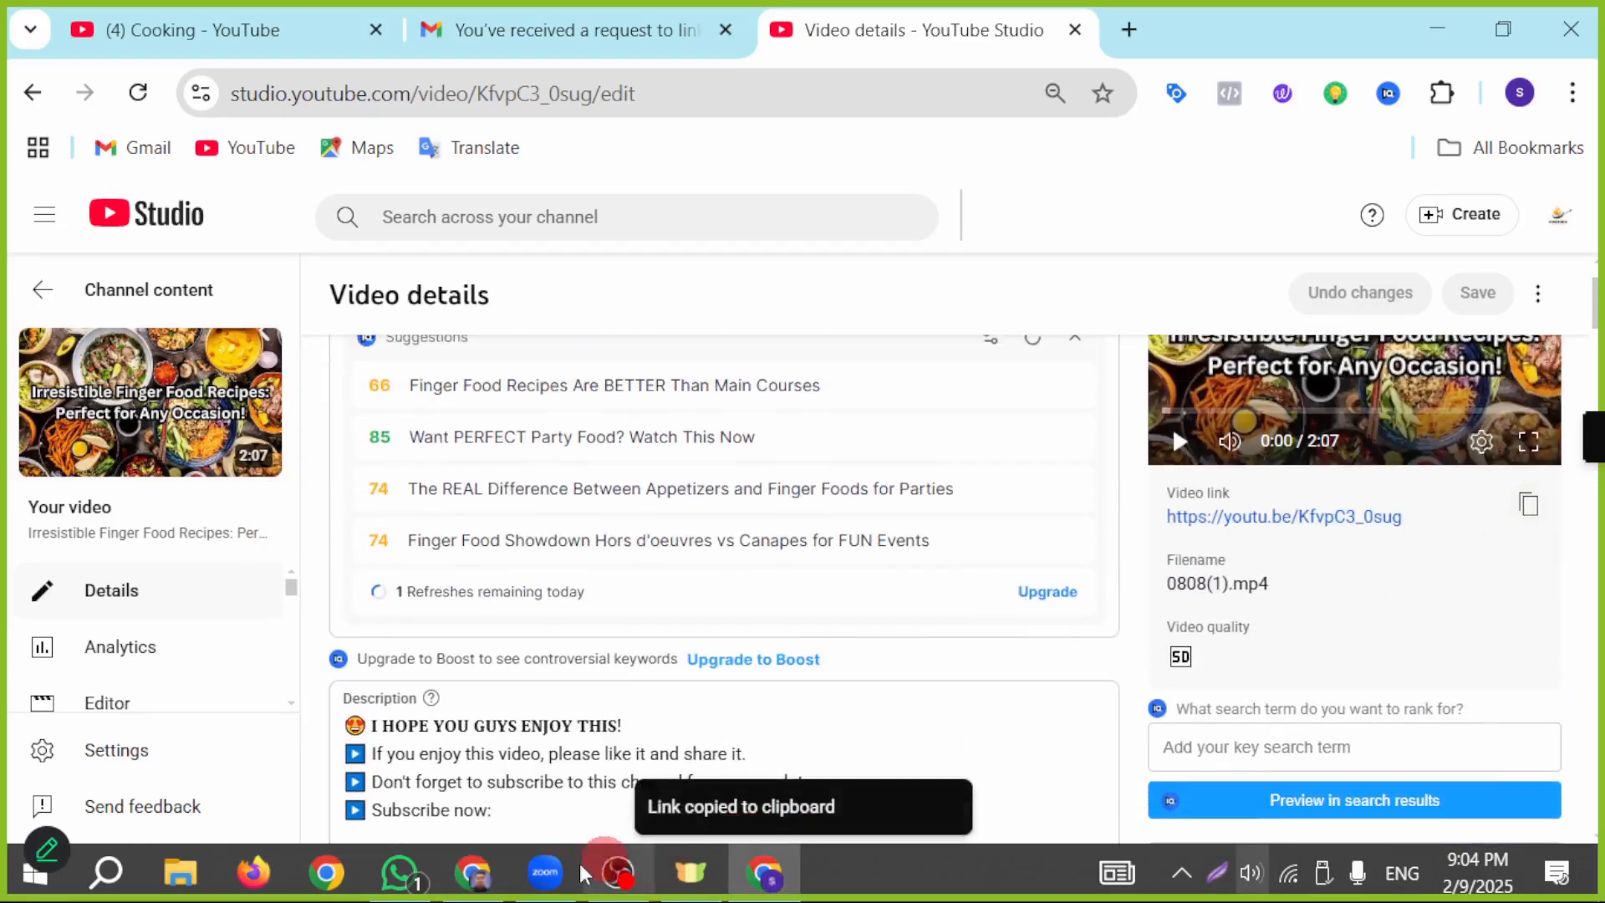
pyautogui.click(474, 871)
pyautogui.hotkey('ctrl', 'v')
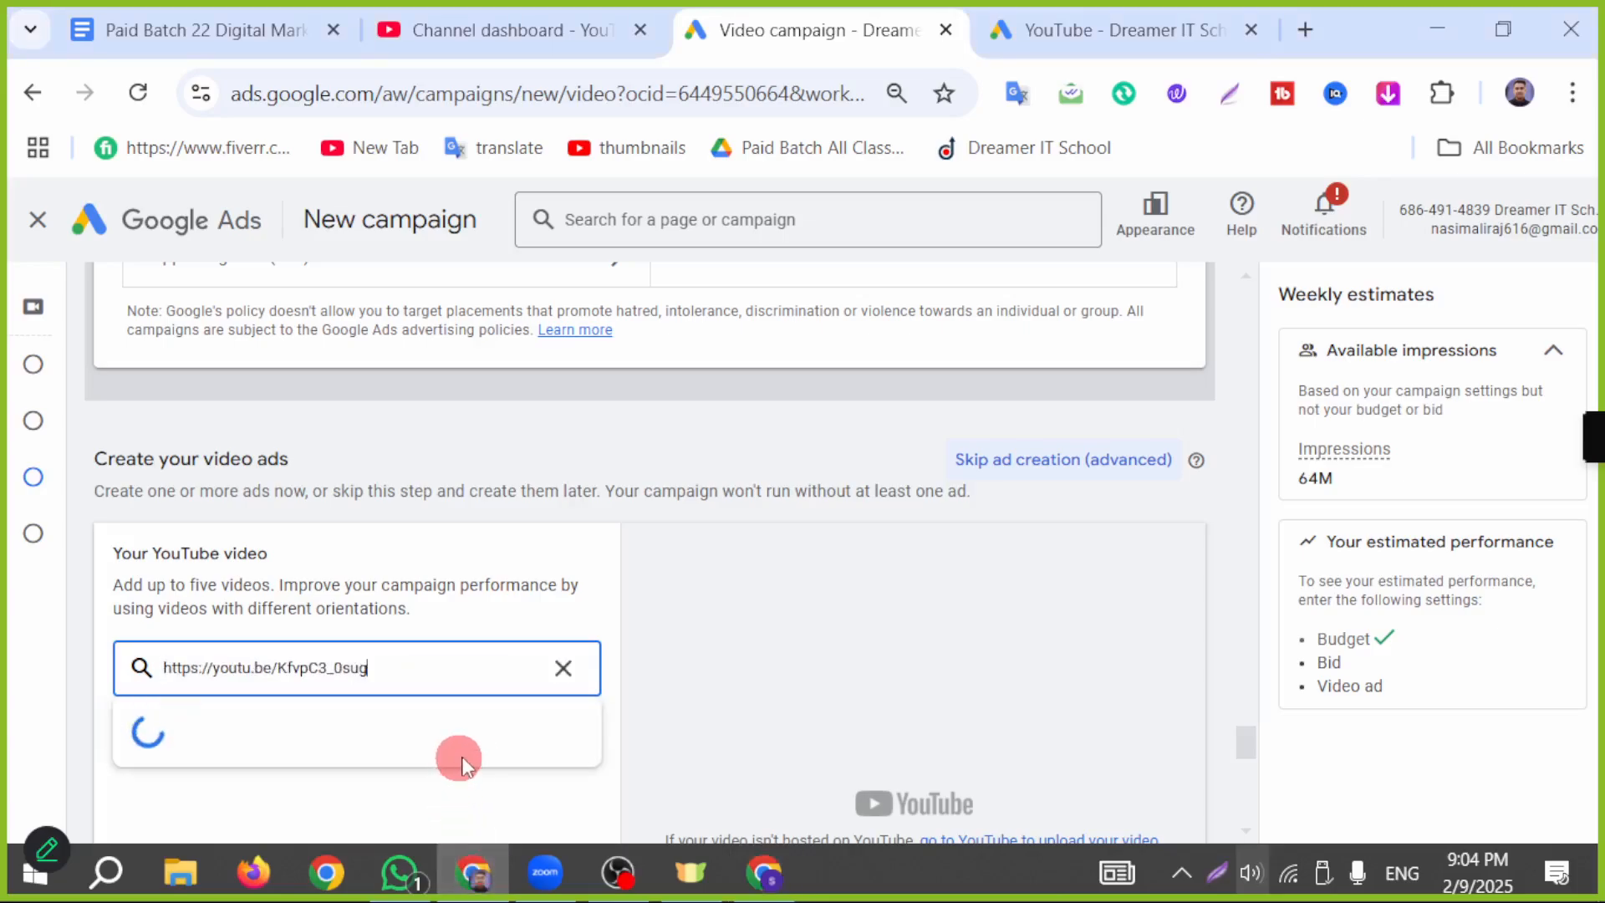
pyautogui.click(494, 737)
pyautogui.scroll(-2, 476, 752)
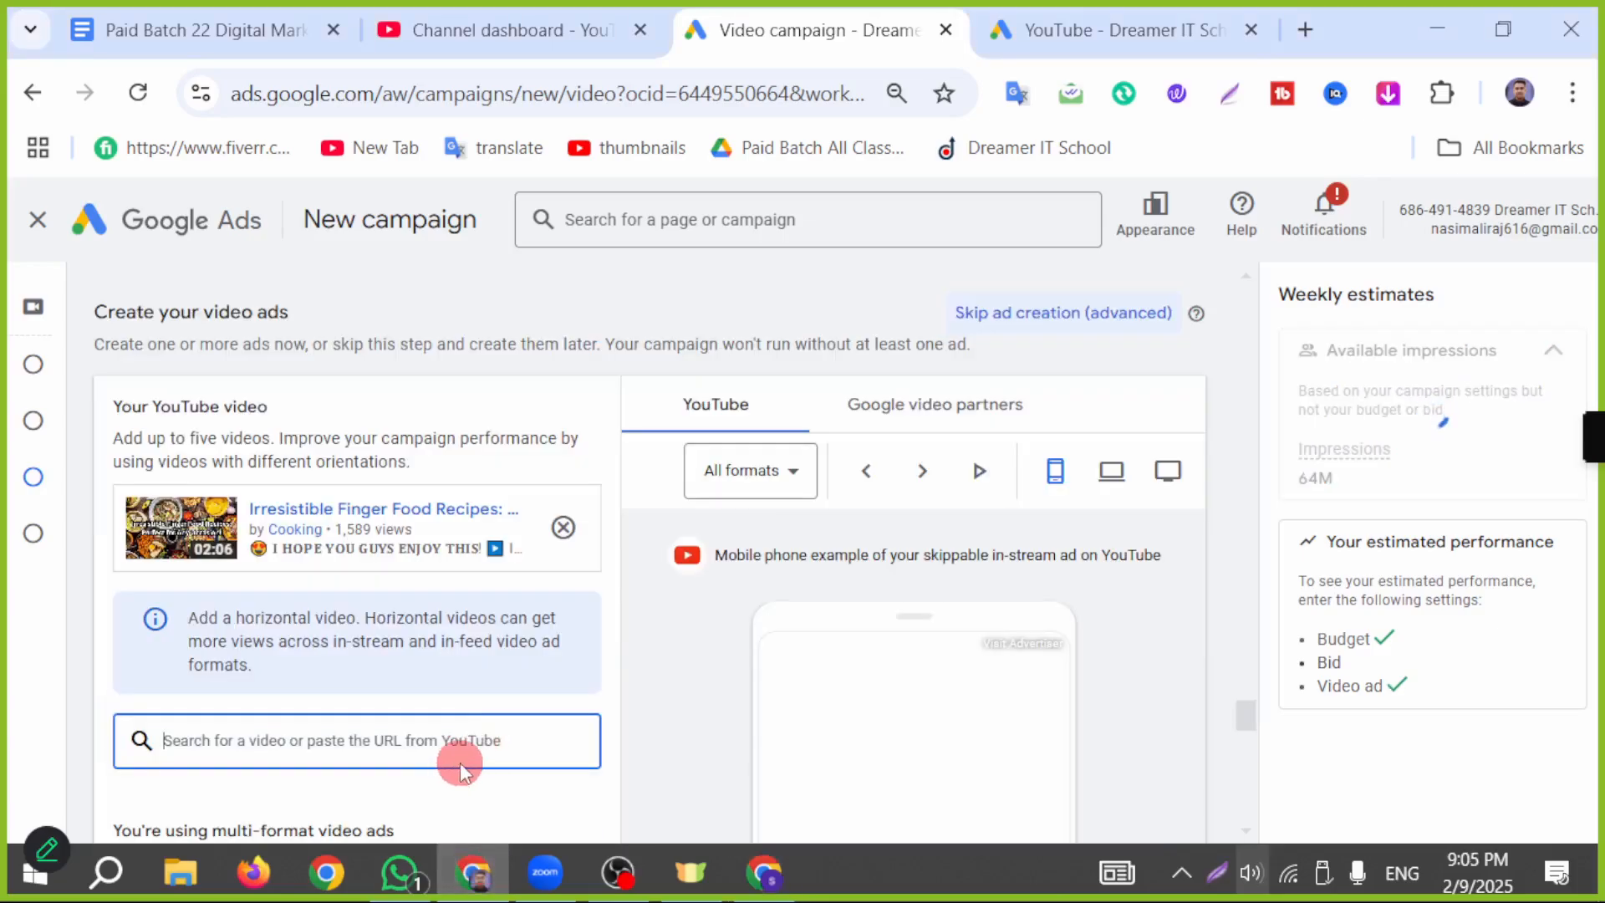
pyautogui.scroll(-3, 544, 738)
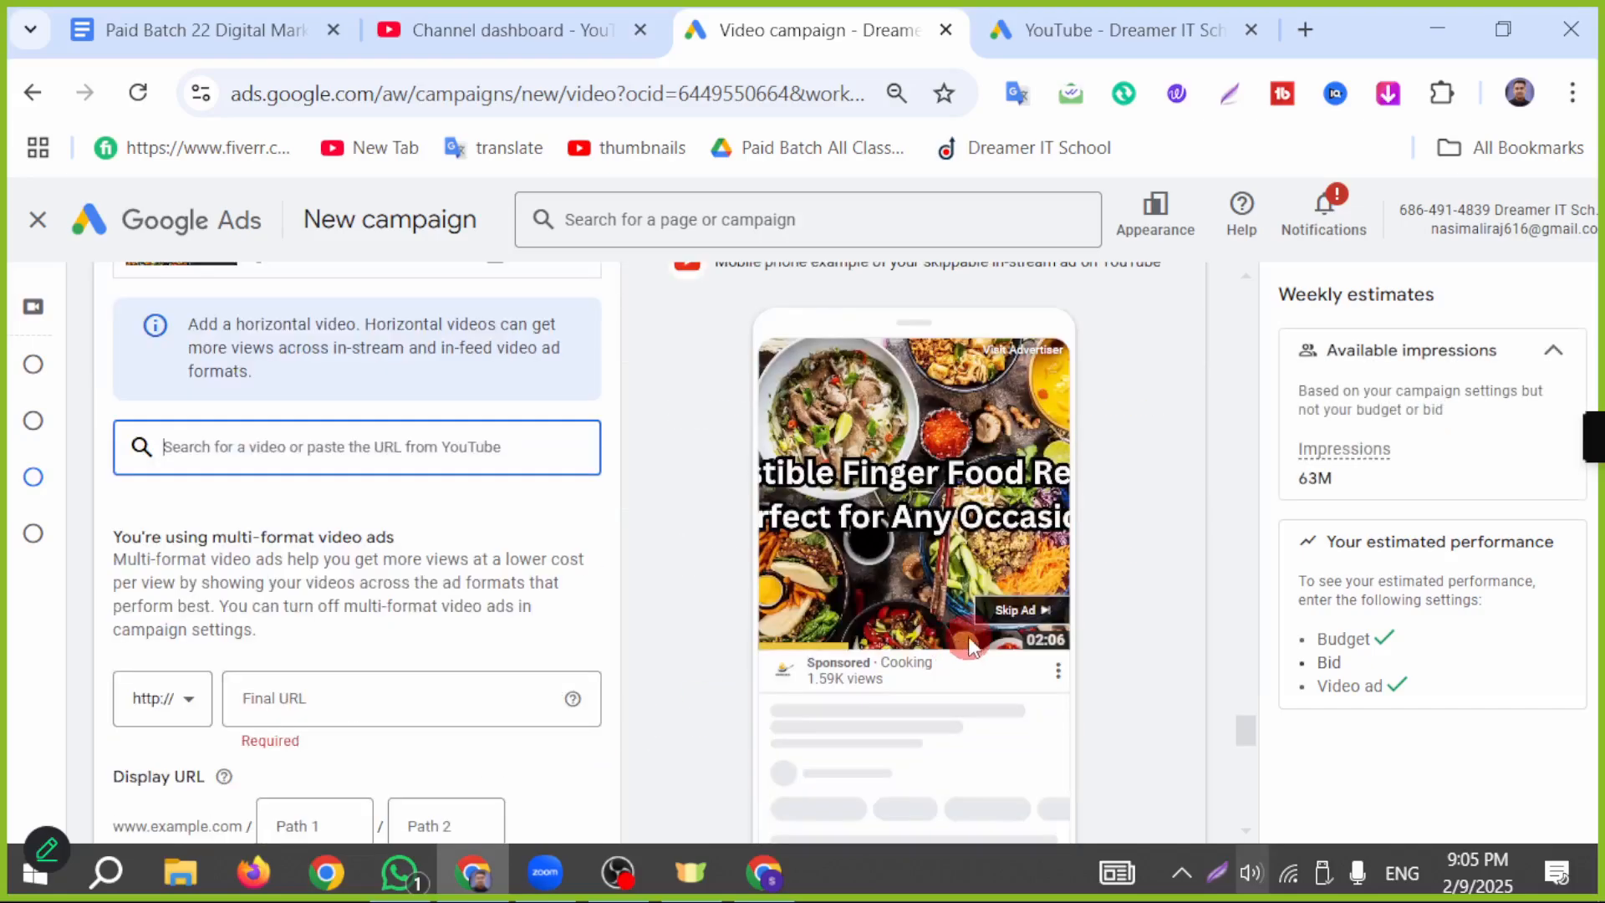
# Step: Copy the link of the Irresistible Fruit Platters video from YouTube Studio and add that video to the ad
pyautogui.click(750, 892)
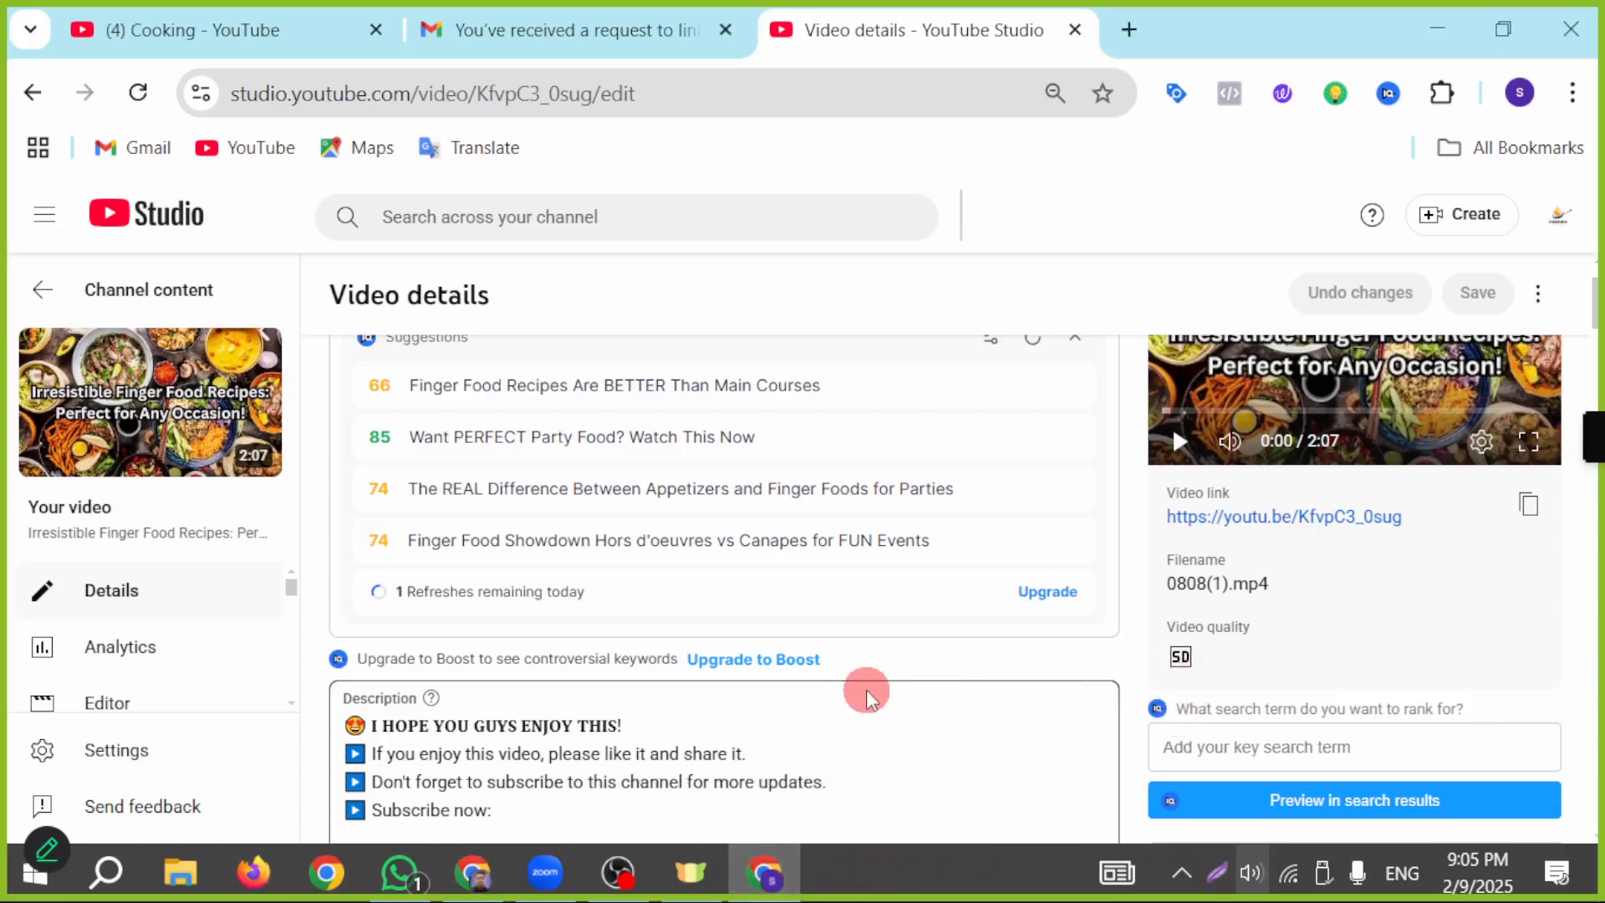
pyautogui.scroll(1, 937, 694)
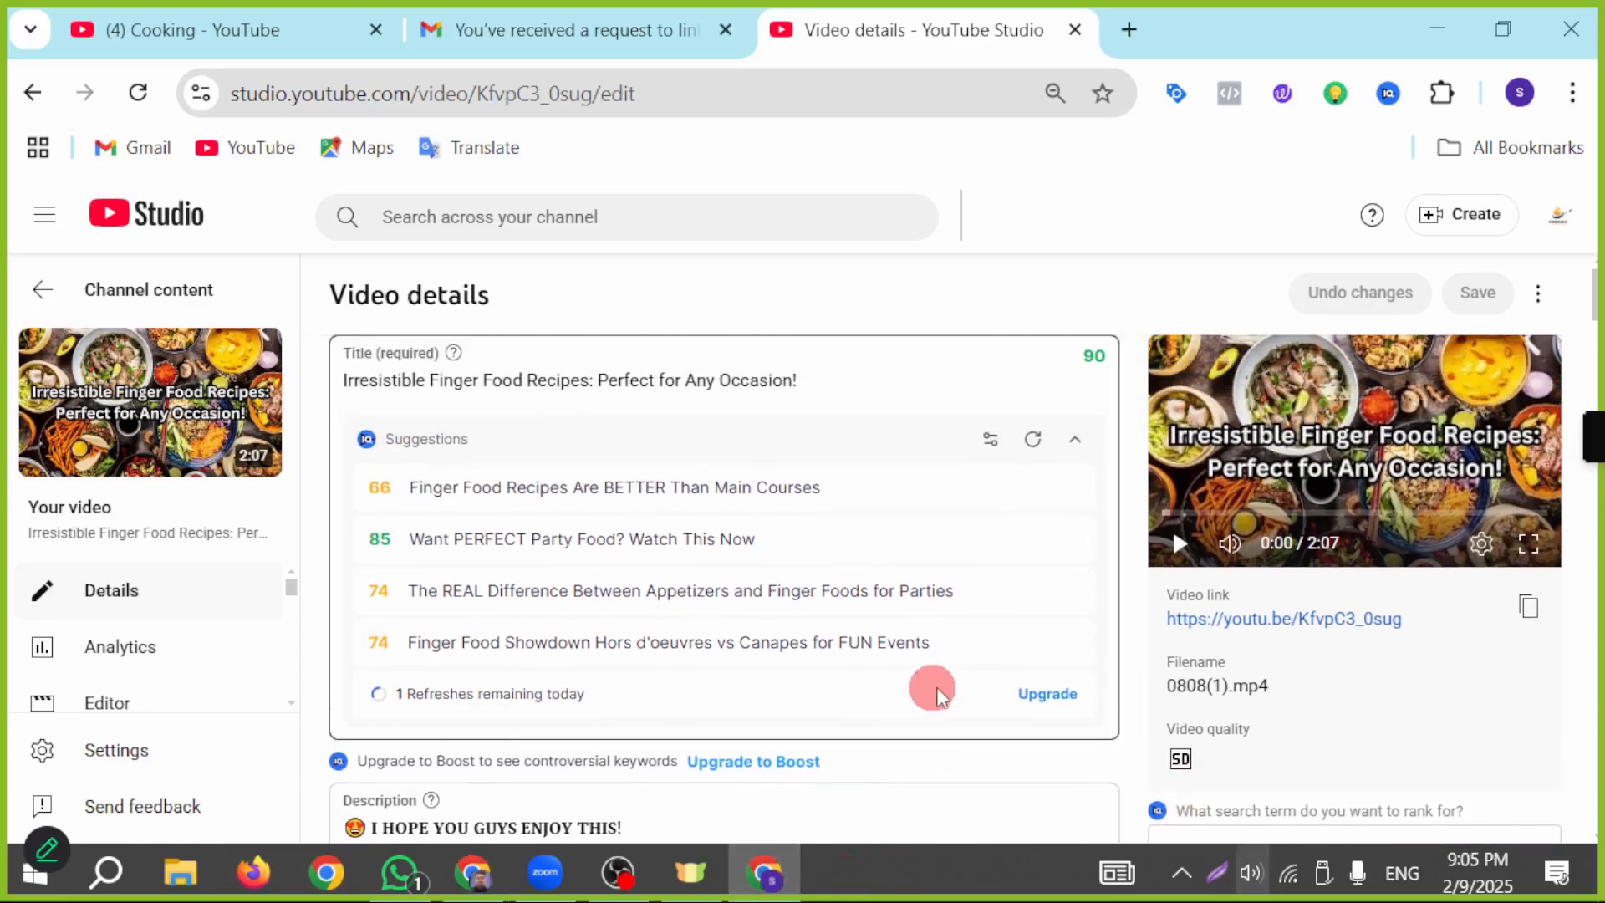
pyautogui.click(39, 297)
pyautogui.click(555, 575)
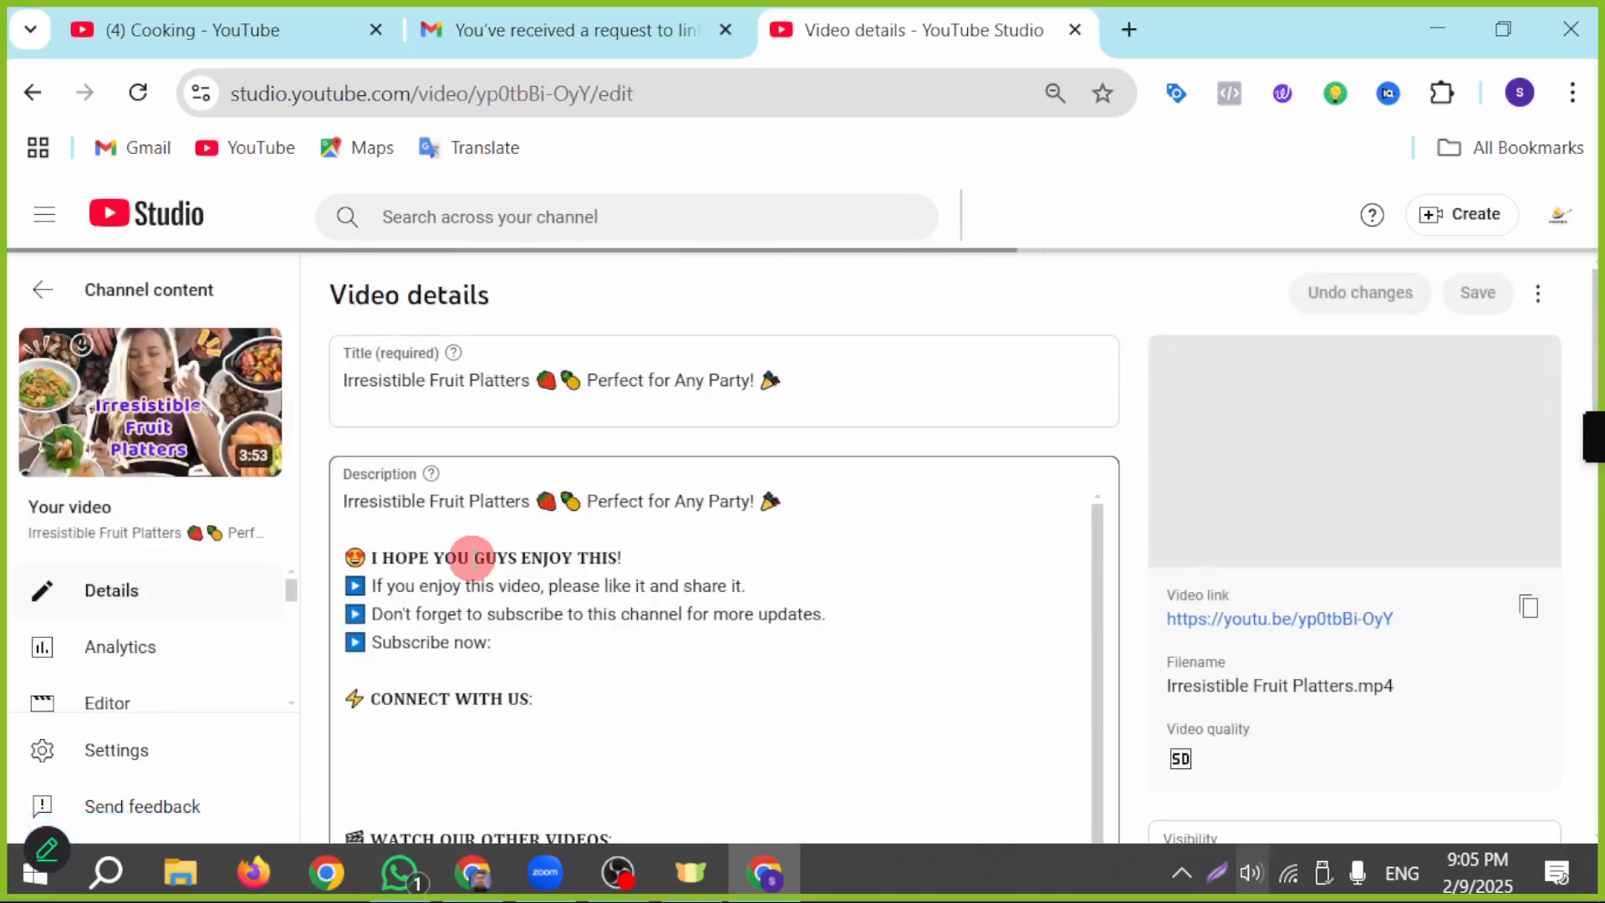
pyautogui.click(1528, 606)
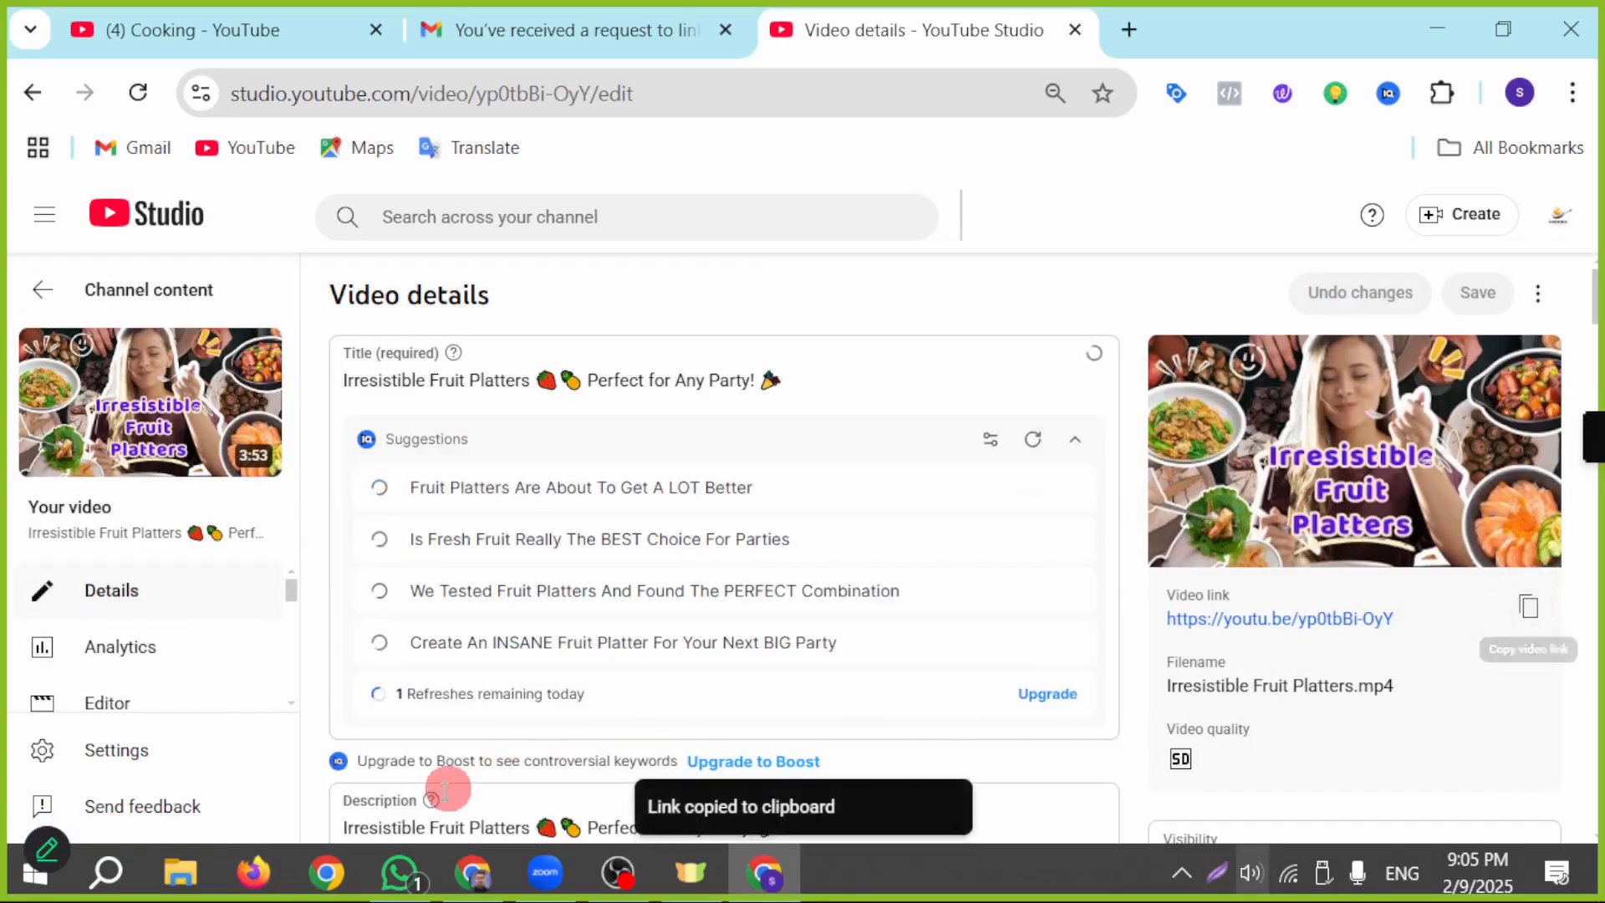
pyautogui.hotkey('alt', 'Tab')
pyautogui.hotkey('ctrl', 'v')
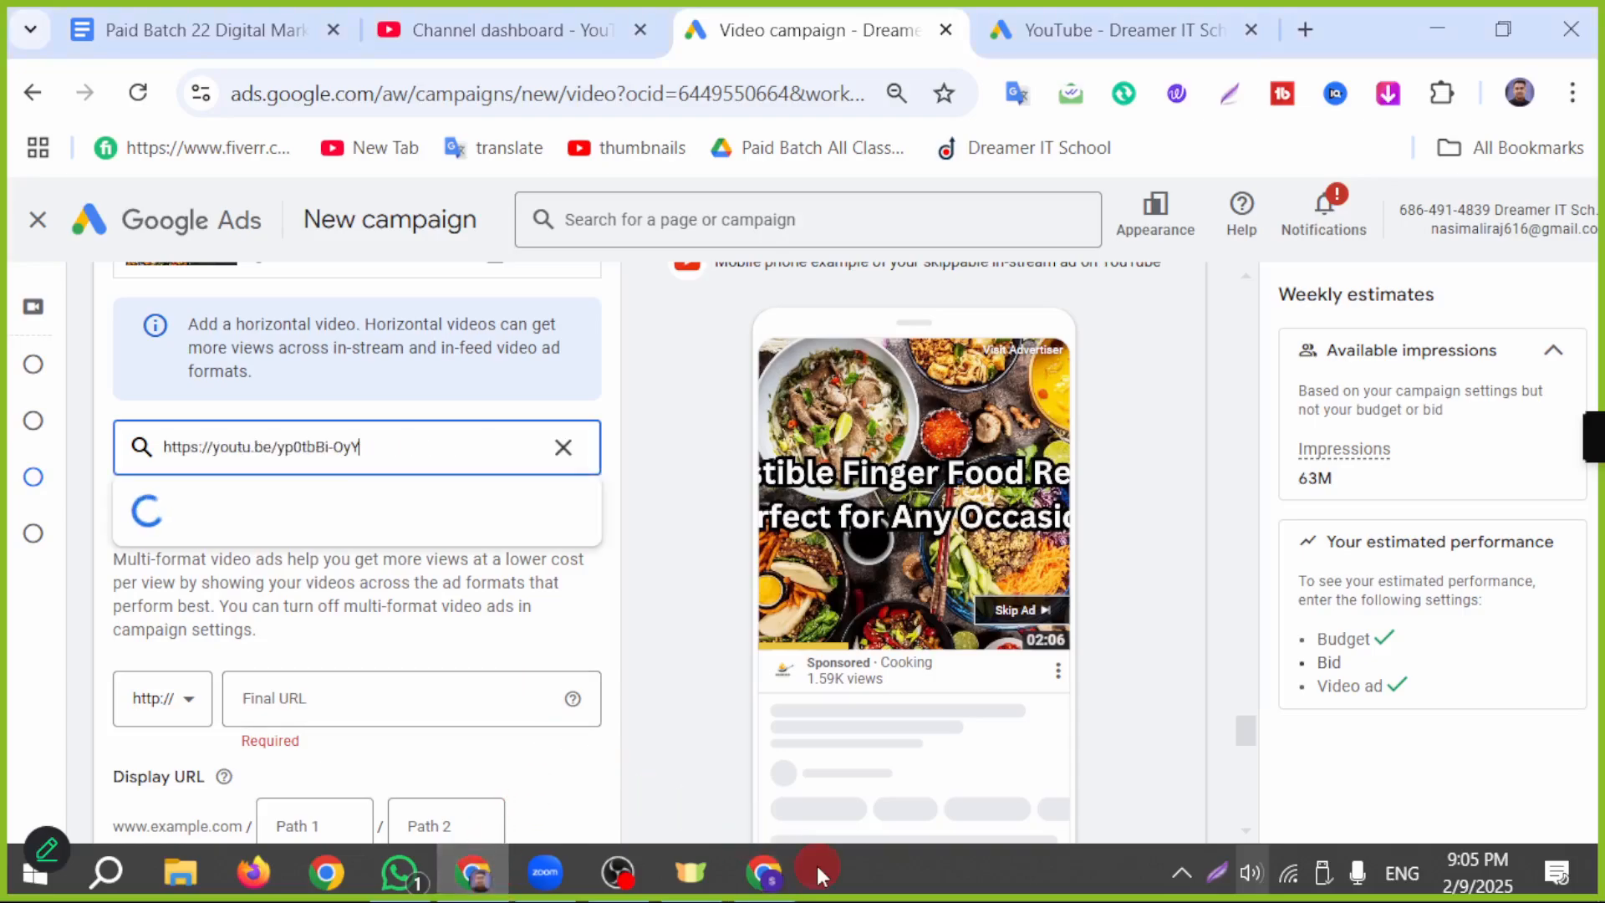
# Step: Get the link of the Grilled Chicken Spicy-Spicy Food Challenge video from YouTube Studio and add it to the ad's videos
pyautogui.click(773, 882)
pyautogui.click(38, 289)
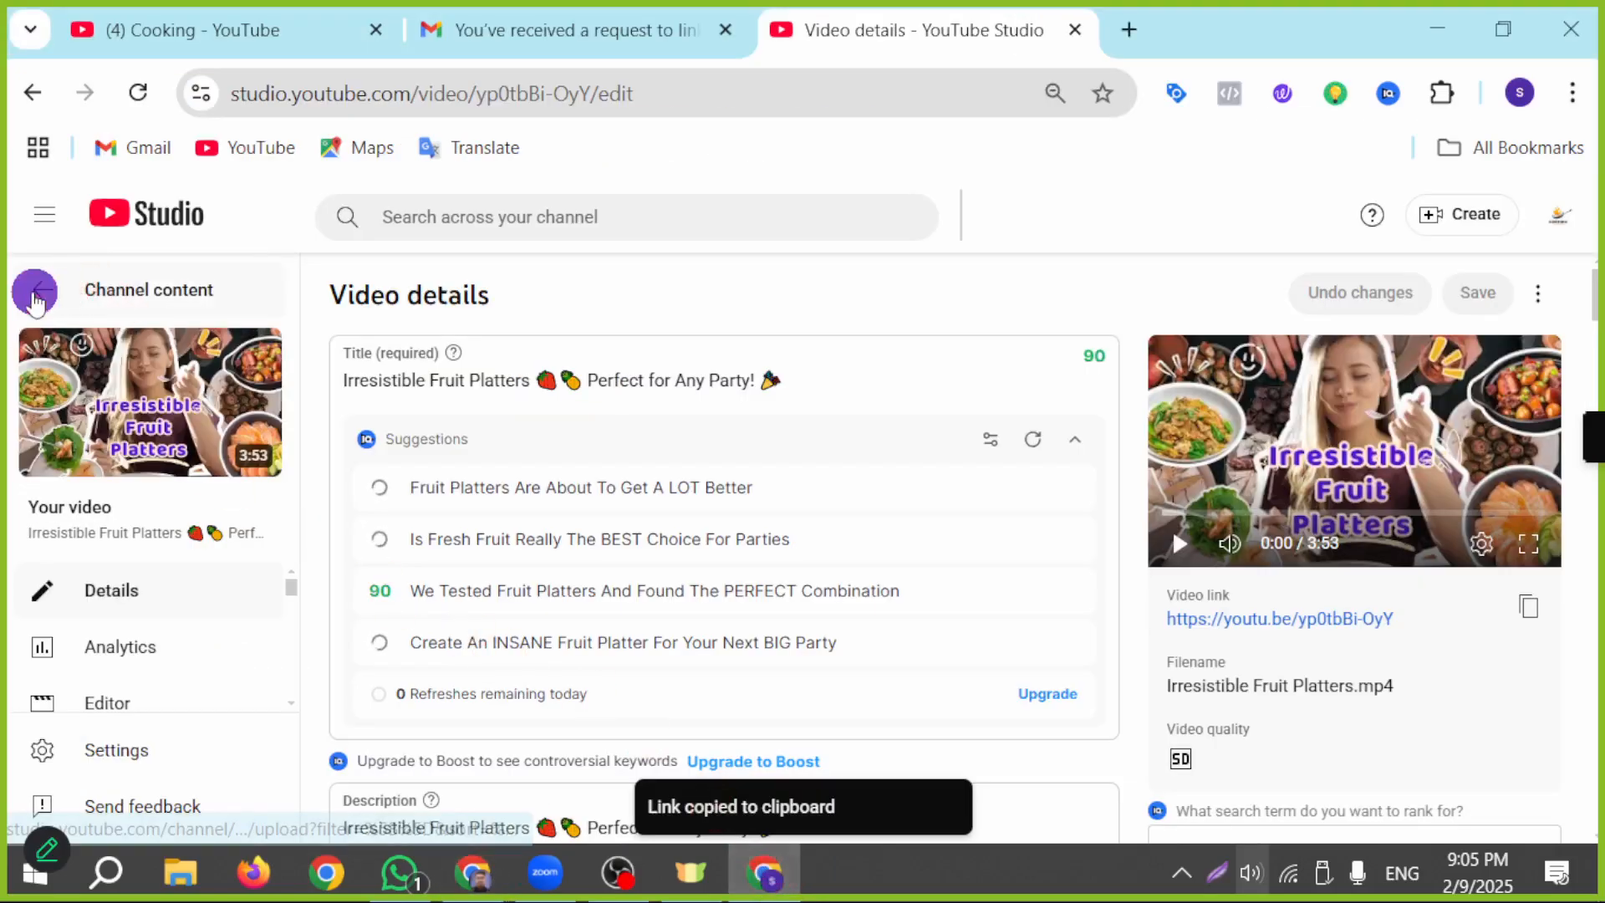
pyautogui.scroll(-2, 747, 664)
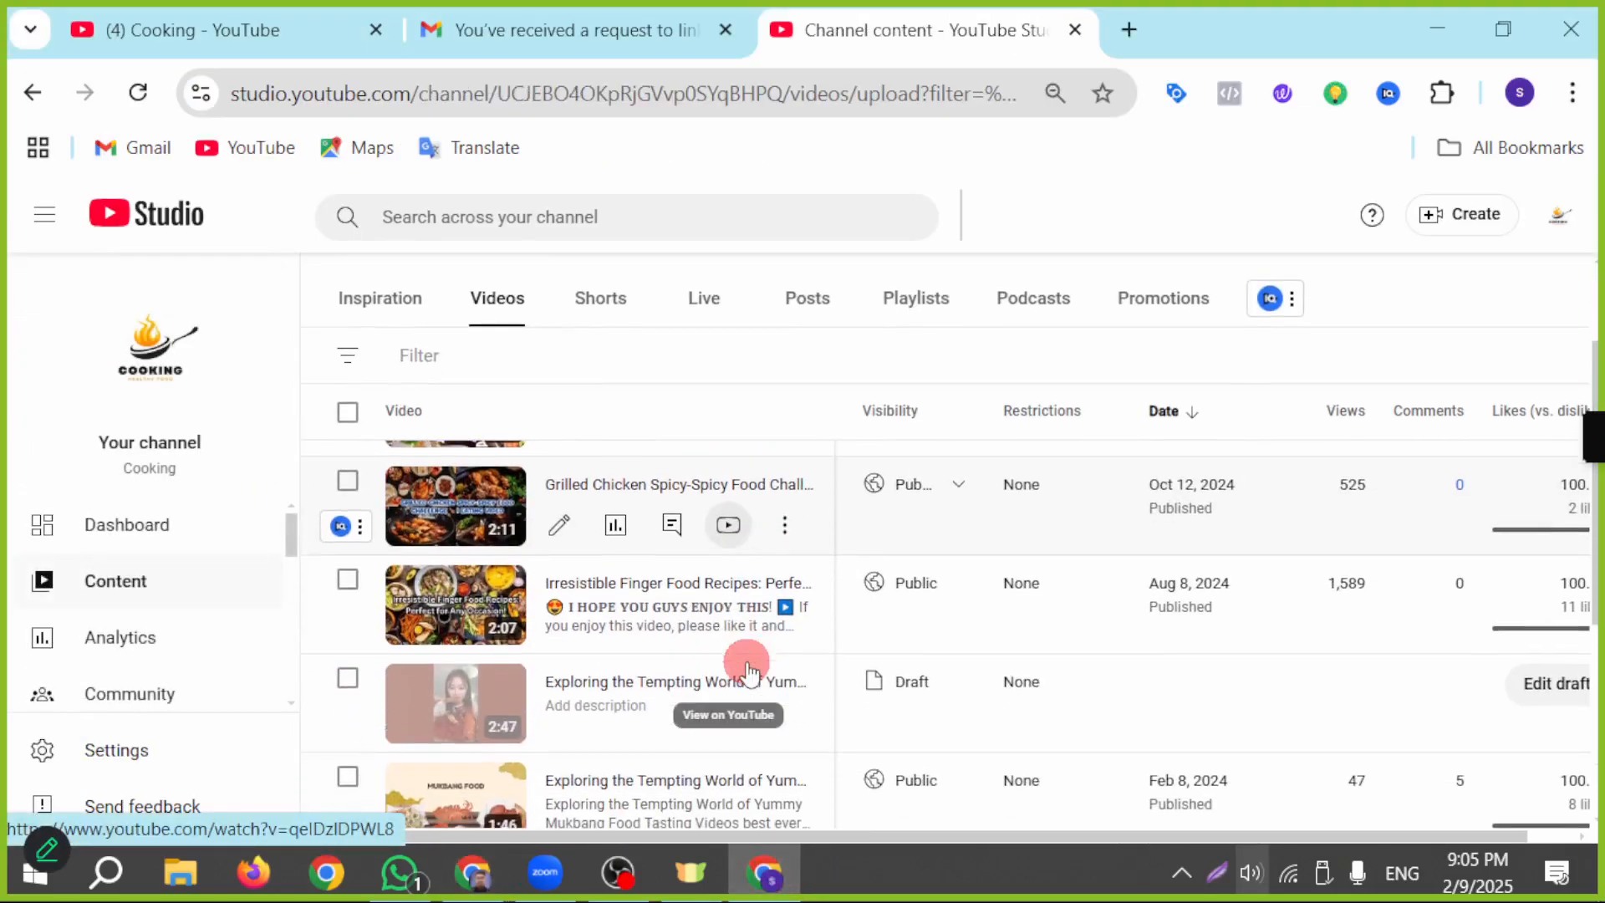
pyautogui.scroll(2, 740, 661)
pyautogui.click(472, 677)
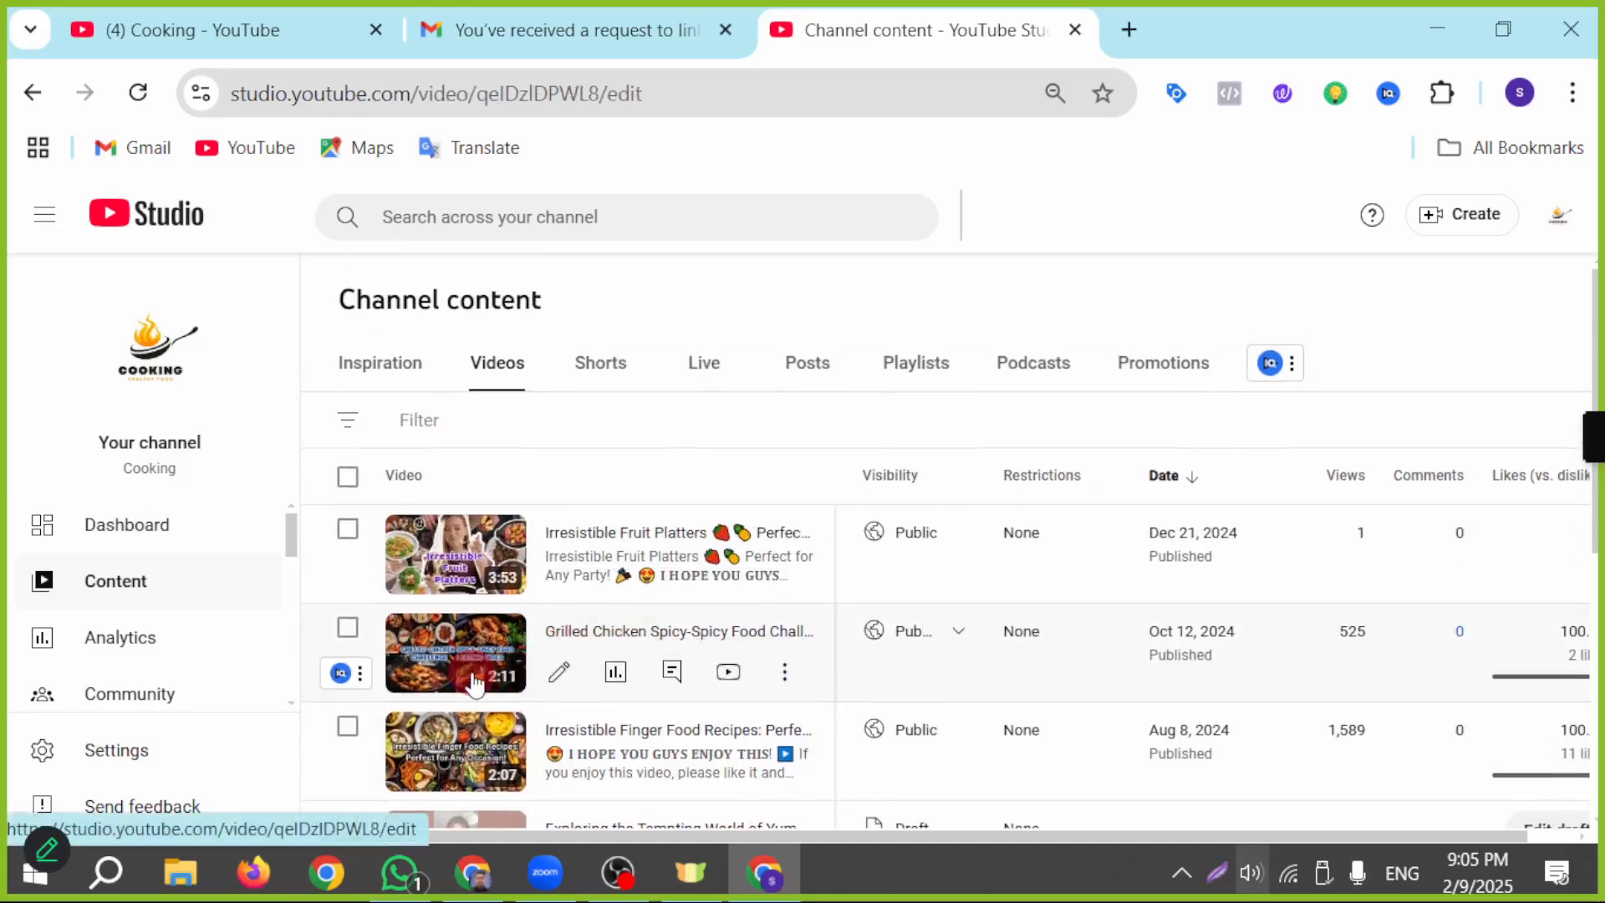
pyautogui.click(1522, 605)
pyautogui.click(475, 869)
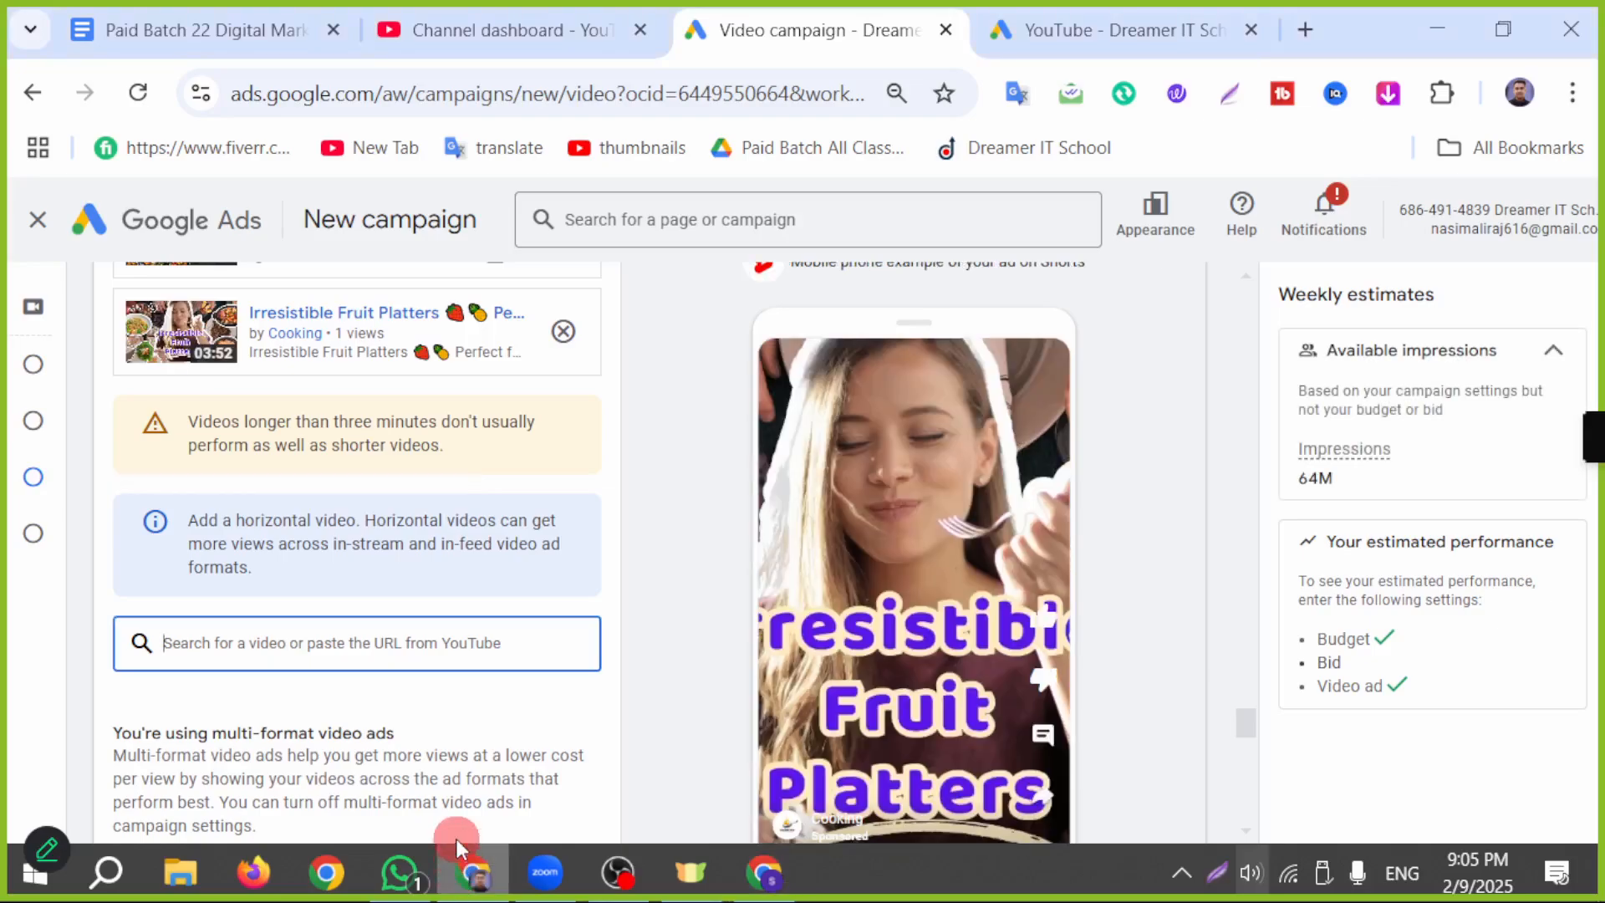
pyautogui.hotkey('ctrl', 'v')
pyautogui.click(451, 708)
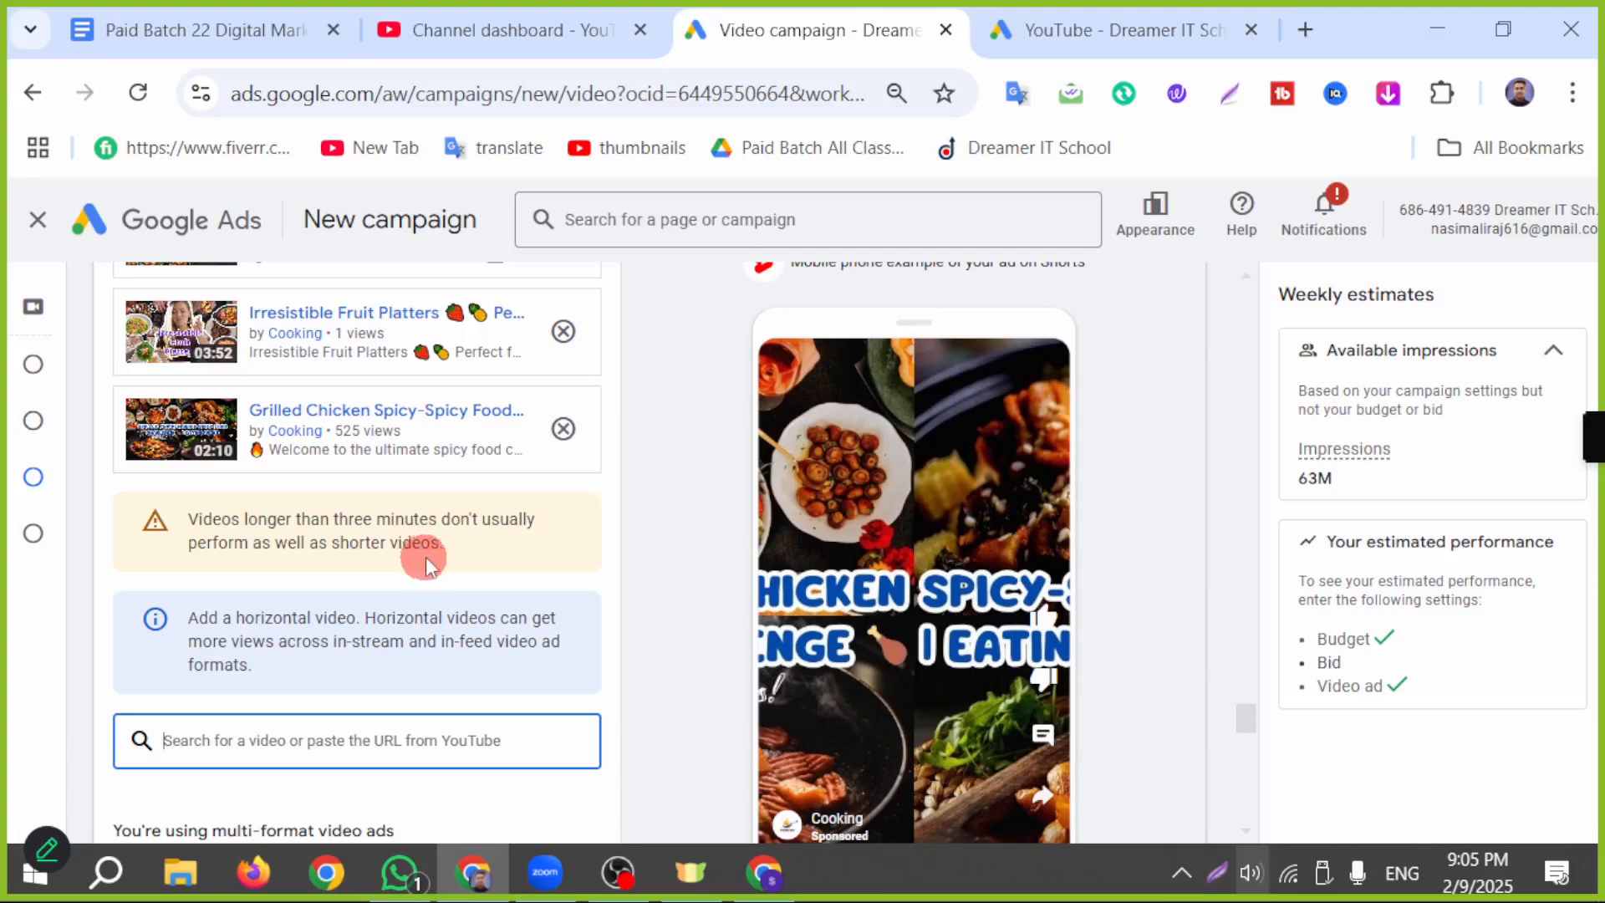
# Step: Return to the channel's video list in YouTube Studio and open the details of the published Mukbang food tasting video
pyautogui.scroll(-4, 945, 664)
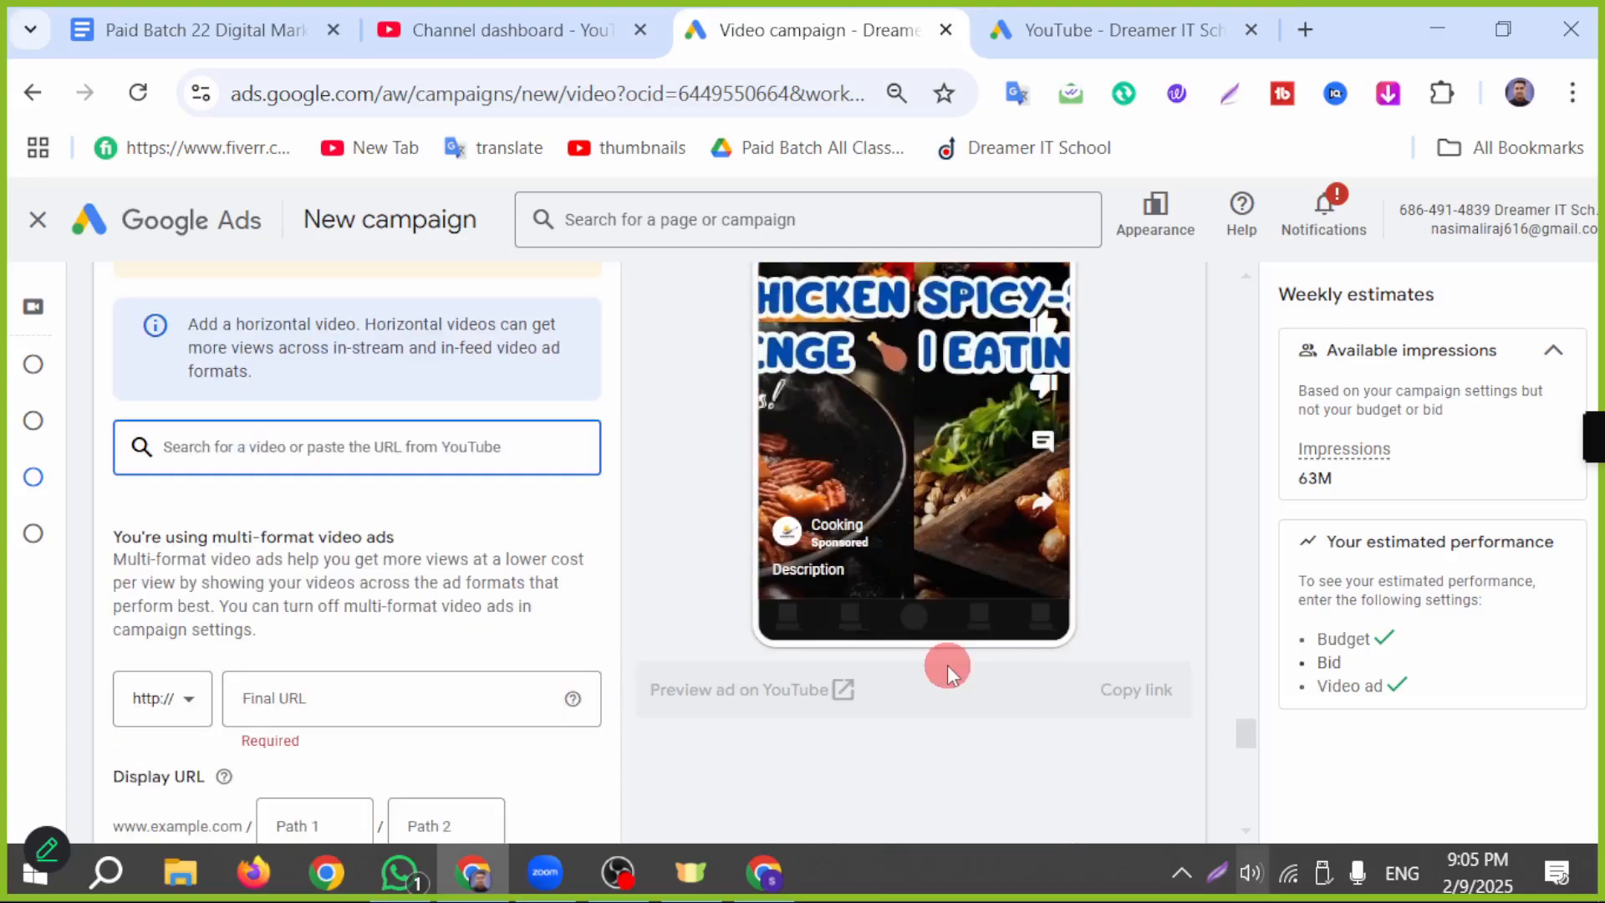
pyautogui.scroll(10, 961, 656)
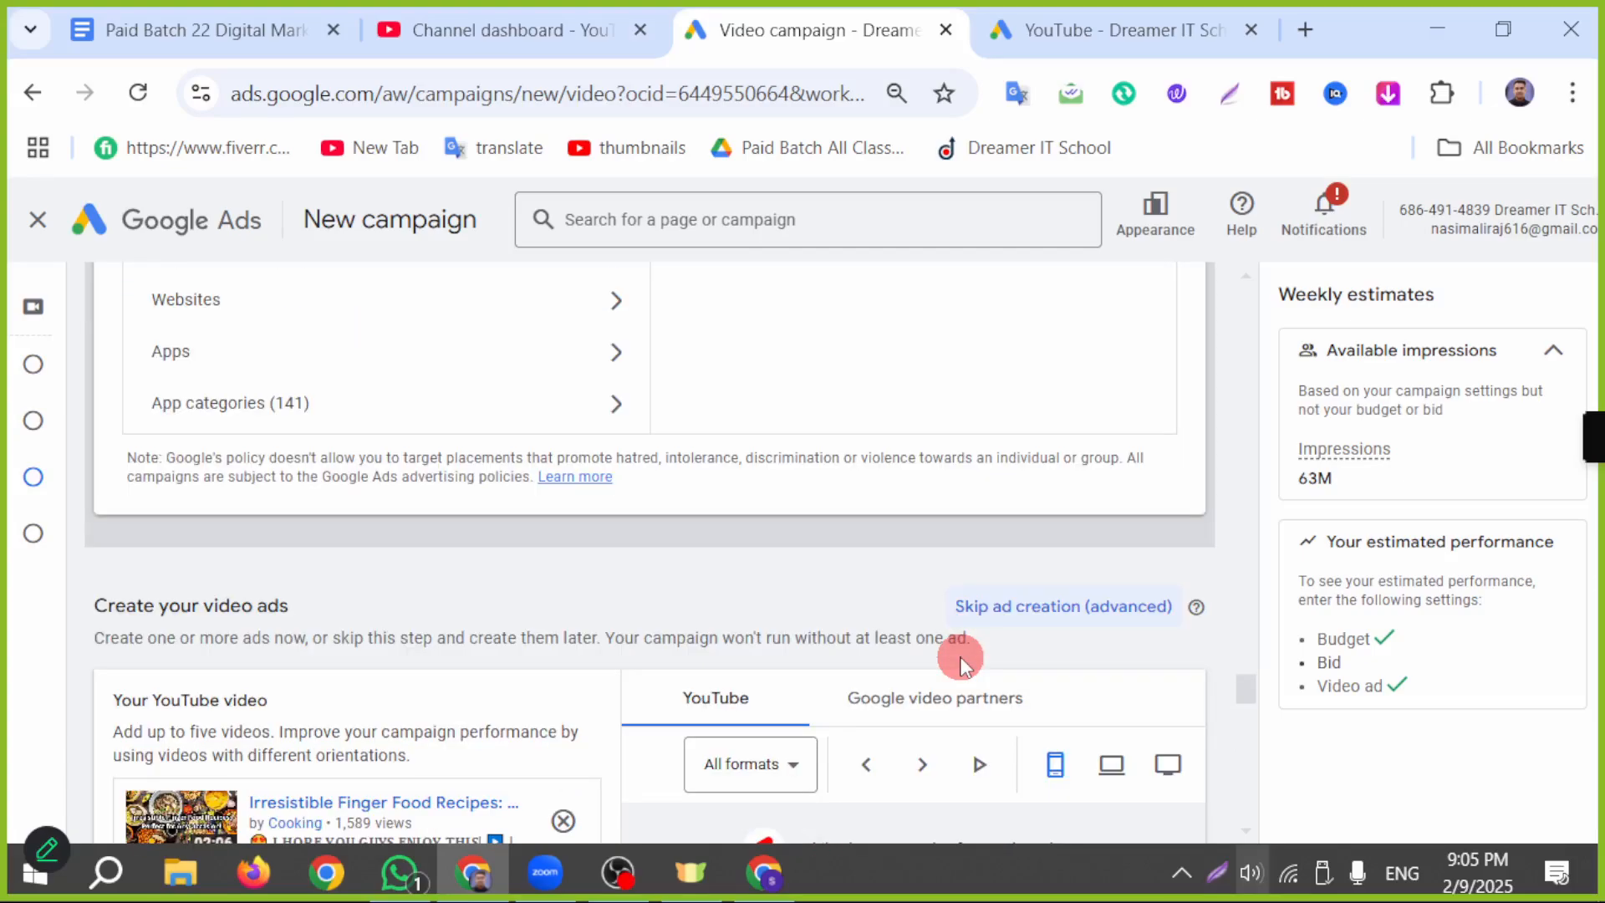
pyautogui.scroll(-4, 783, 735)
pyautogui.click(763, 871)
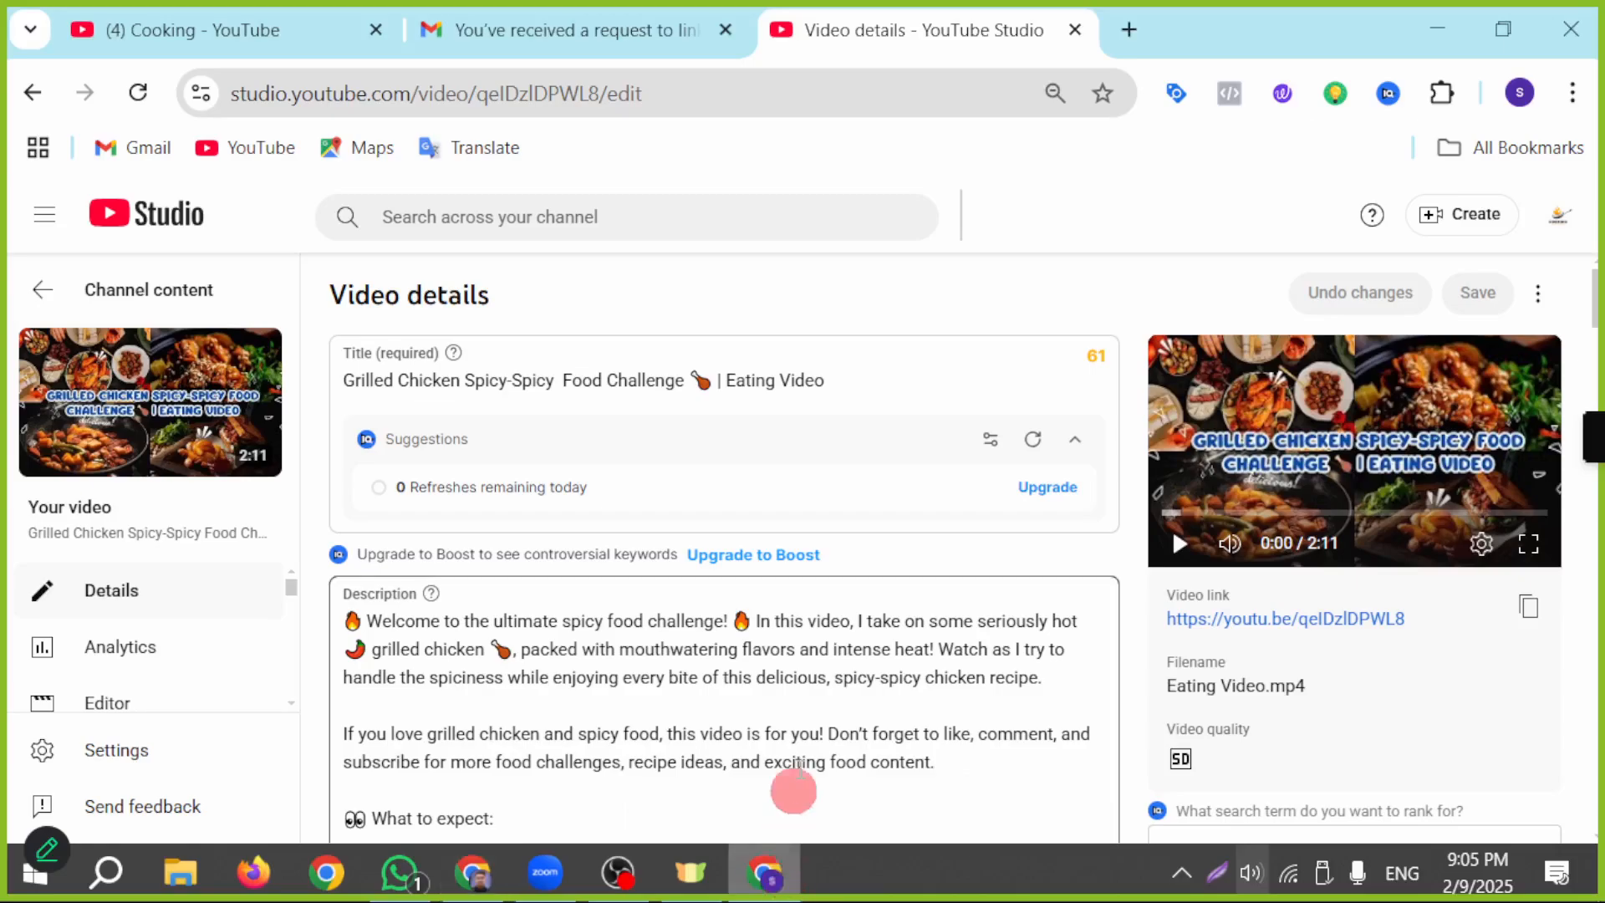
pyautogui.scroll(-4, 836, 710)
pyautogui.scroll(5, 894, 671)
pyautogui.scroll(-7, 893, 671)
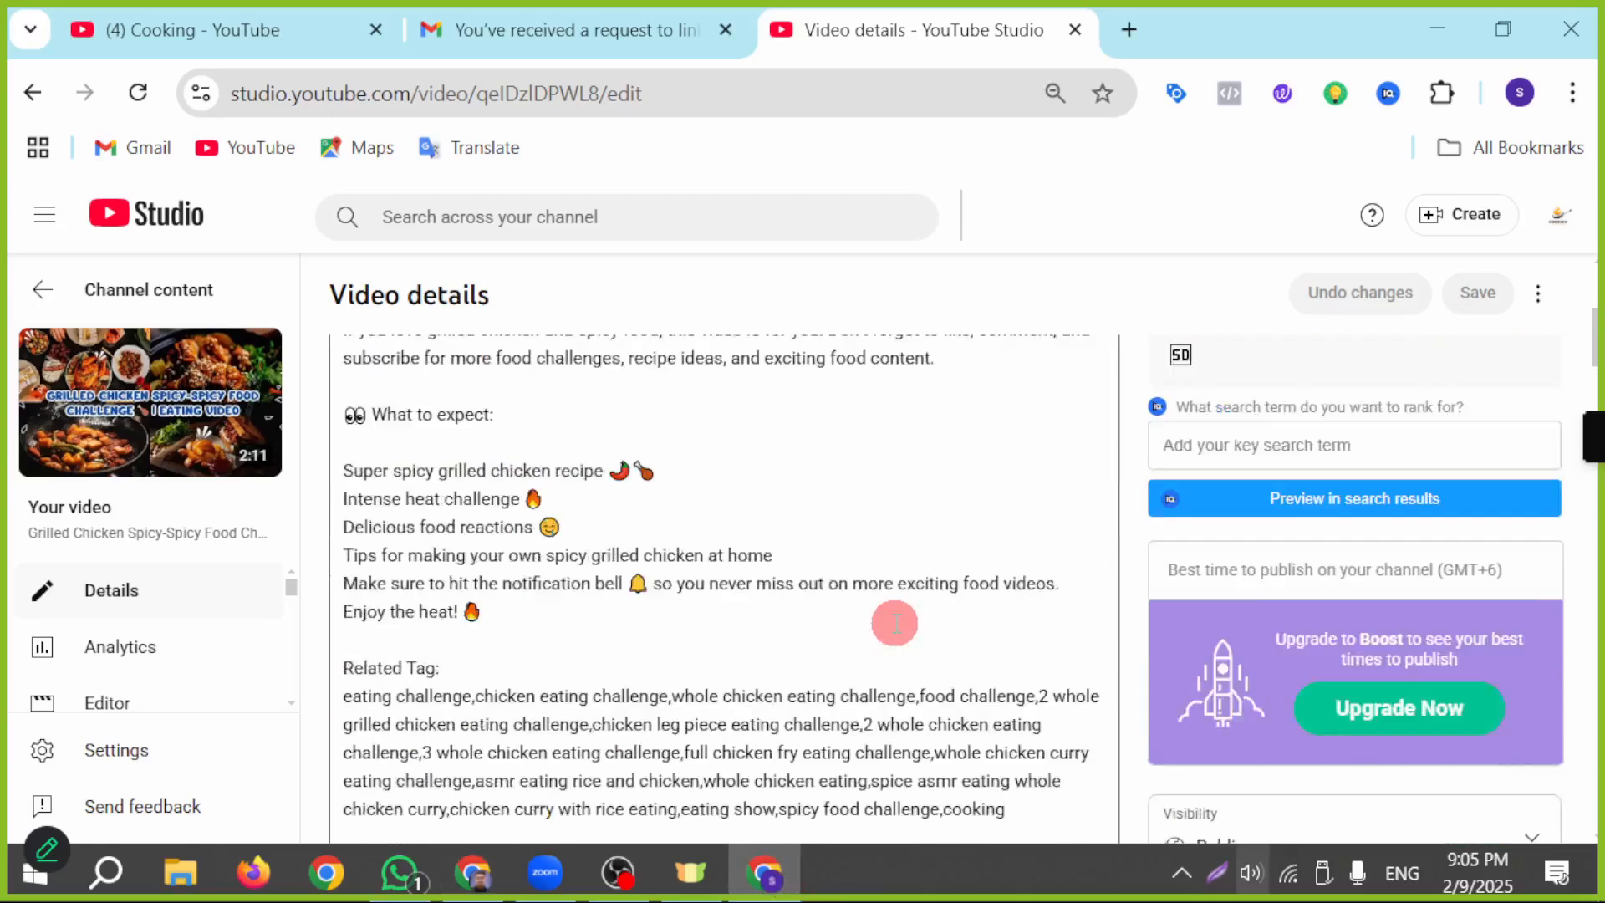
pyautogui.click(49, 311)
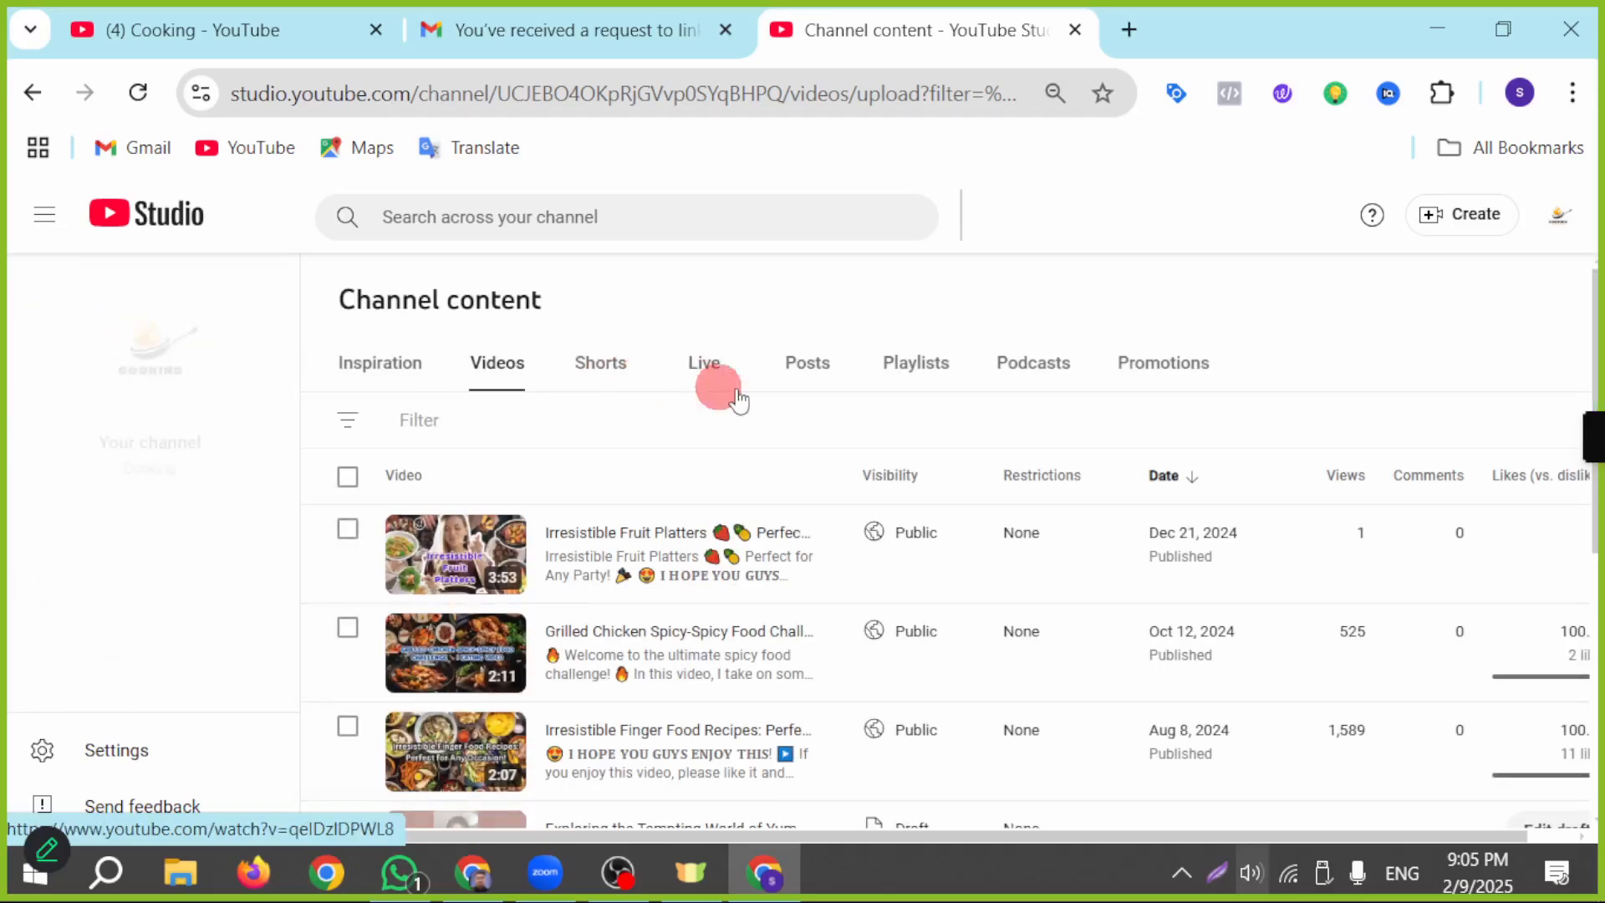
pyautogui.scroll(-2, 825, 603)
pyautogui.scroll(-3, 793, 731)
pyautogui.scroll(2, 698, 635)
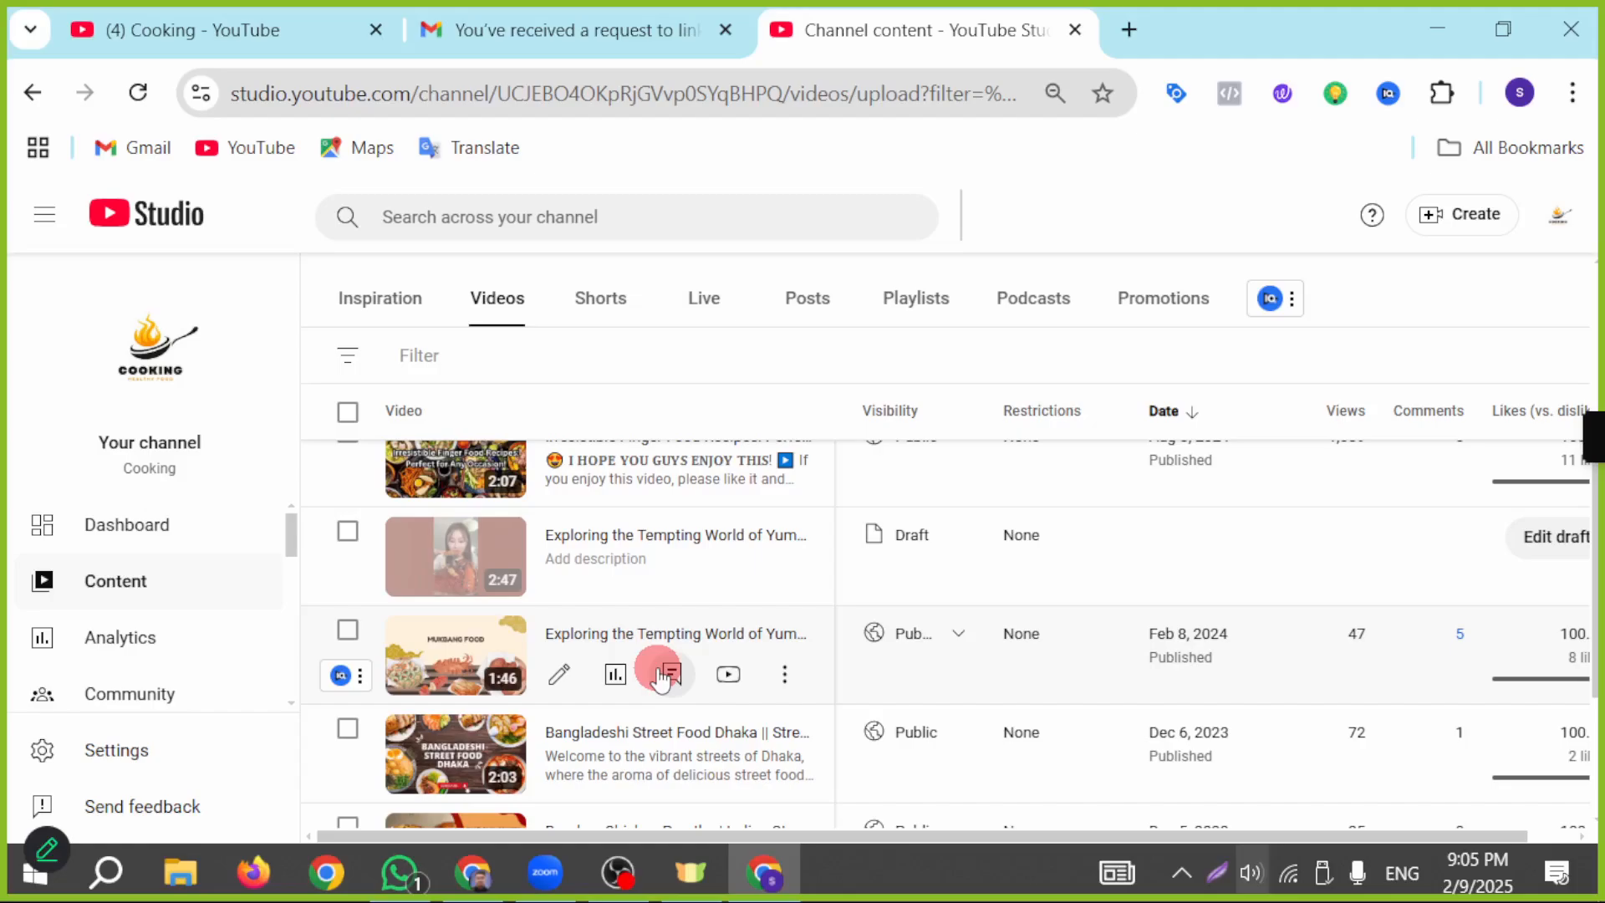
pyautogui.click(471, 673)
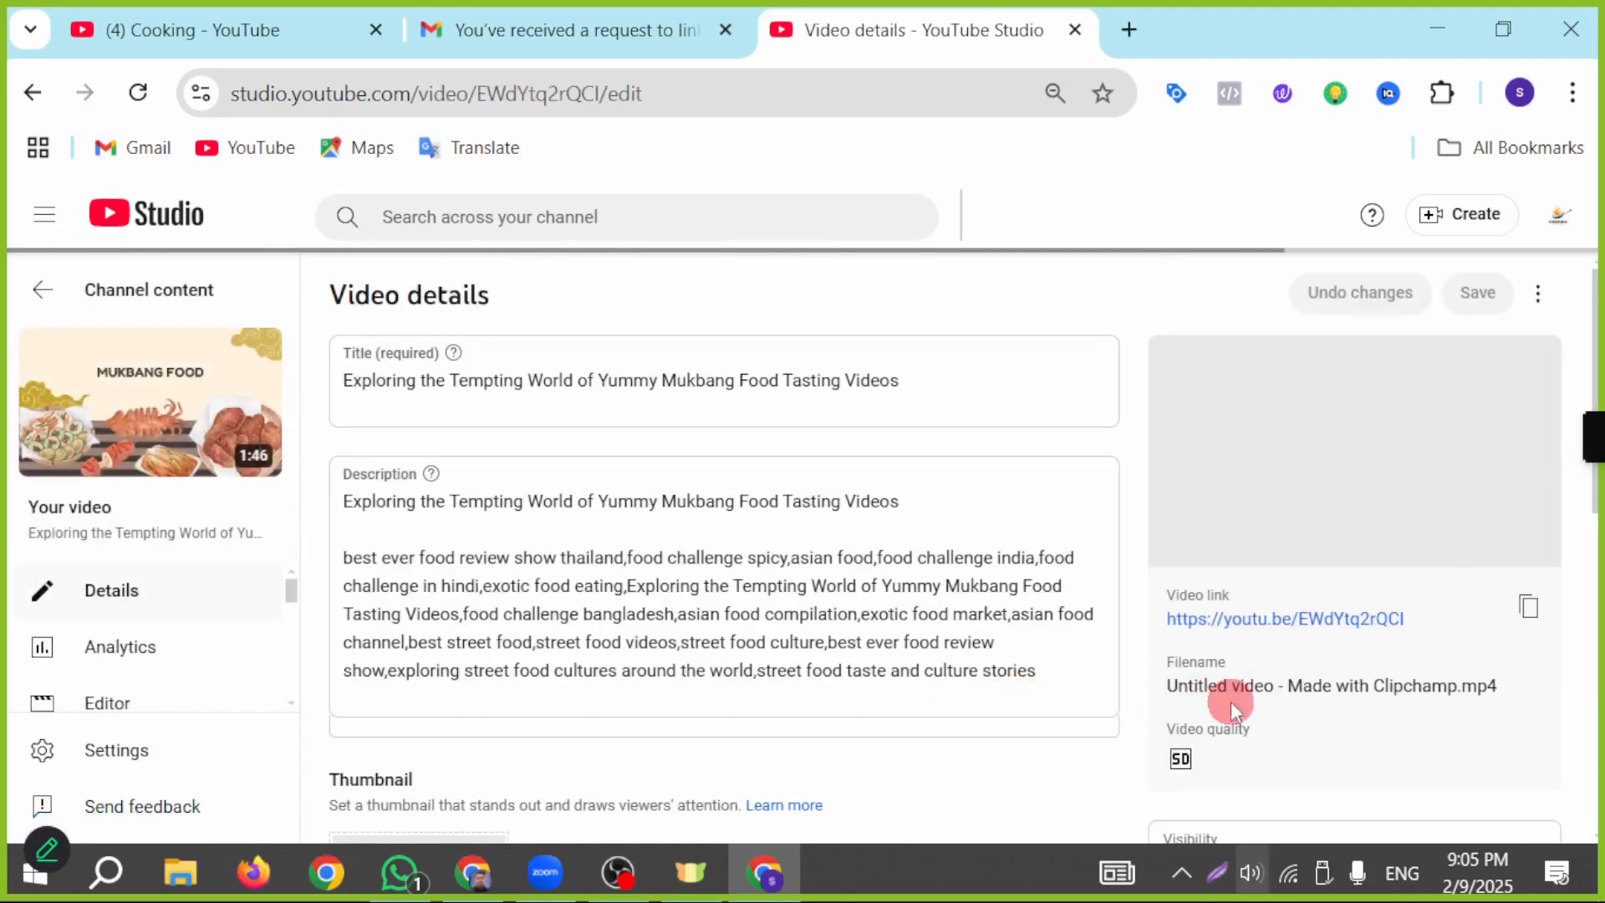
# Step: Copy the Mukbang food tasting video's link and paste it into the ad's video search in Google Ads
pyautogui.click(1529, 607)
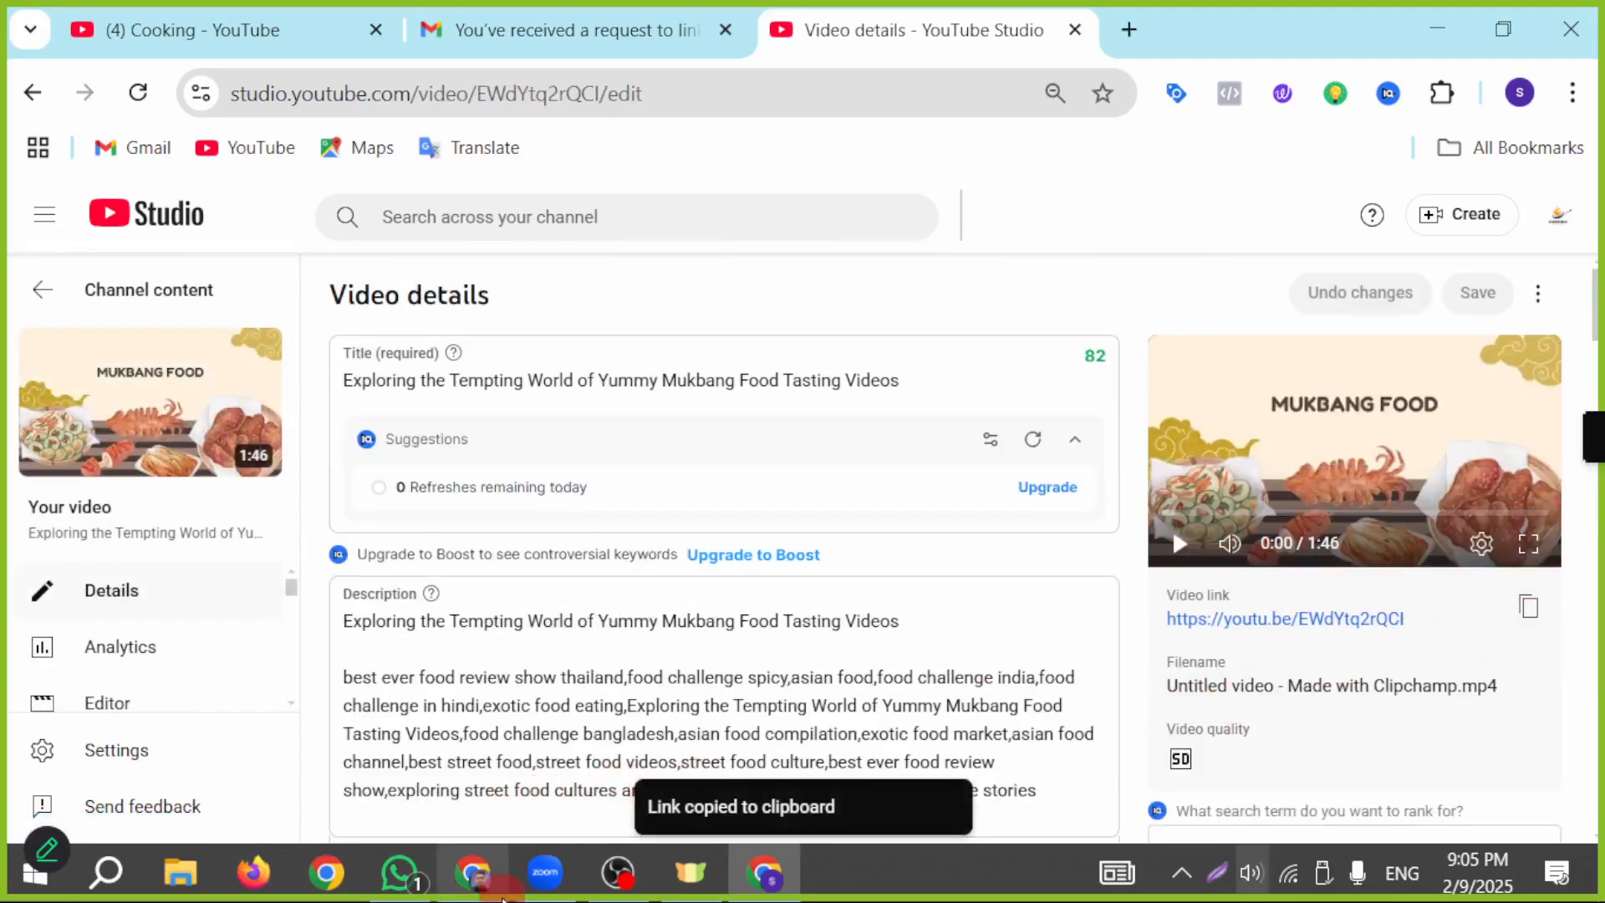
pyautogui.click(498, 888)
pyautogui.scroll(5, 433, 470)
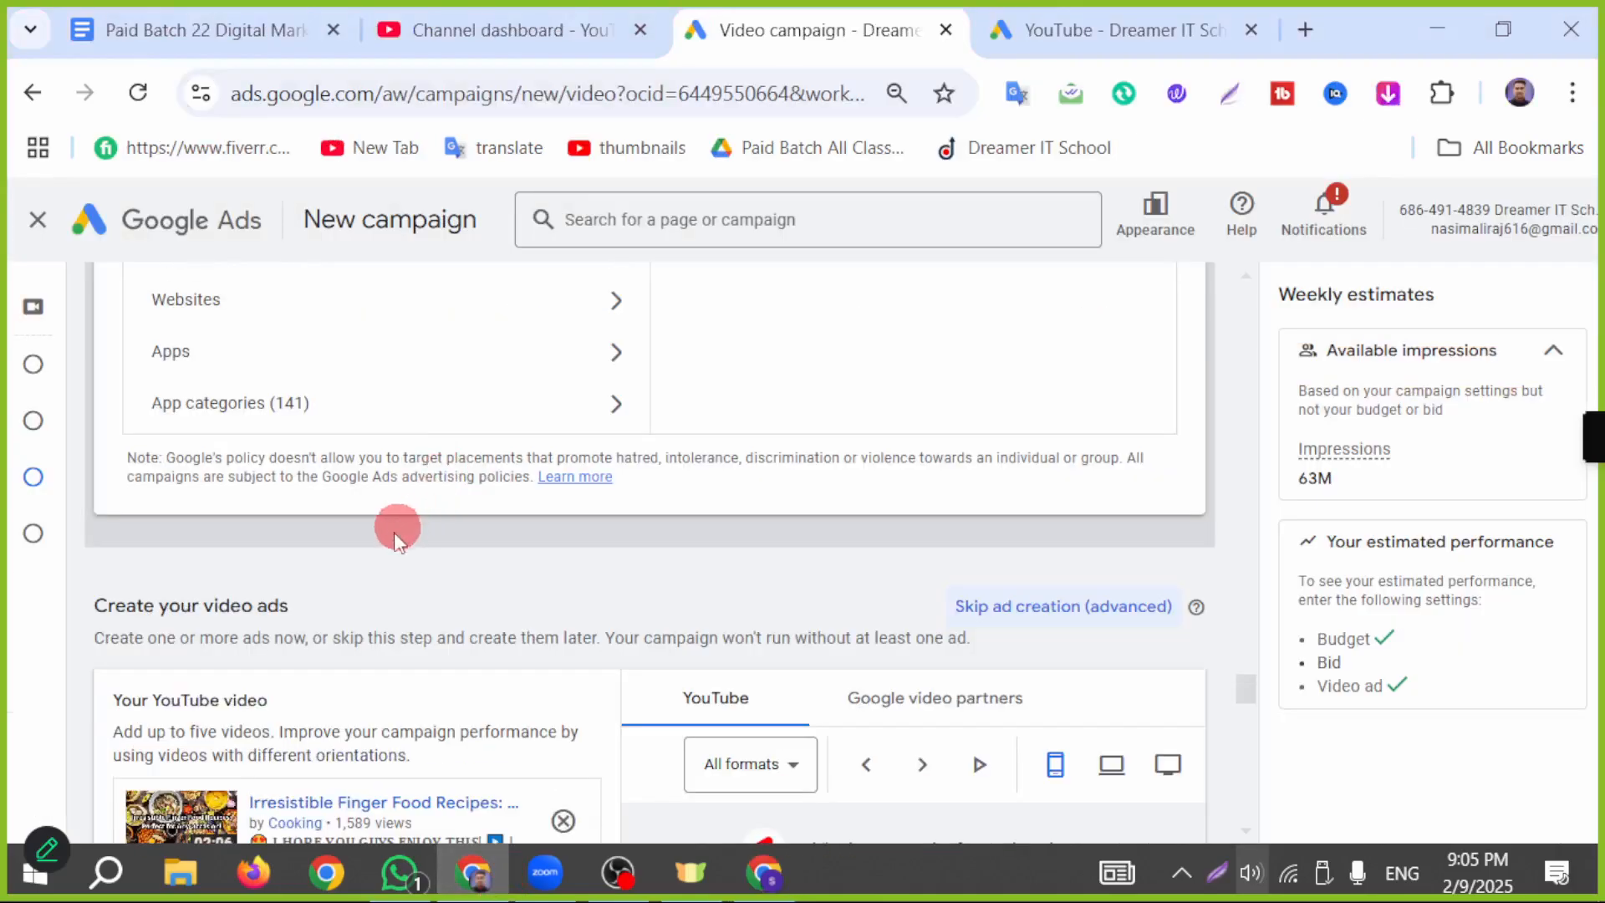
pyautogui.scroll(-8, 398, 526)
pyautogui.hotkey('ctrl', 'v')
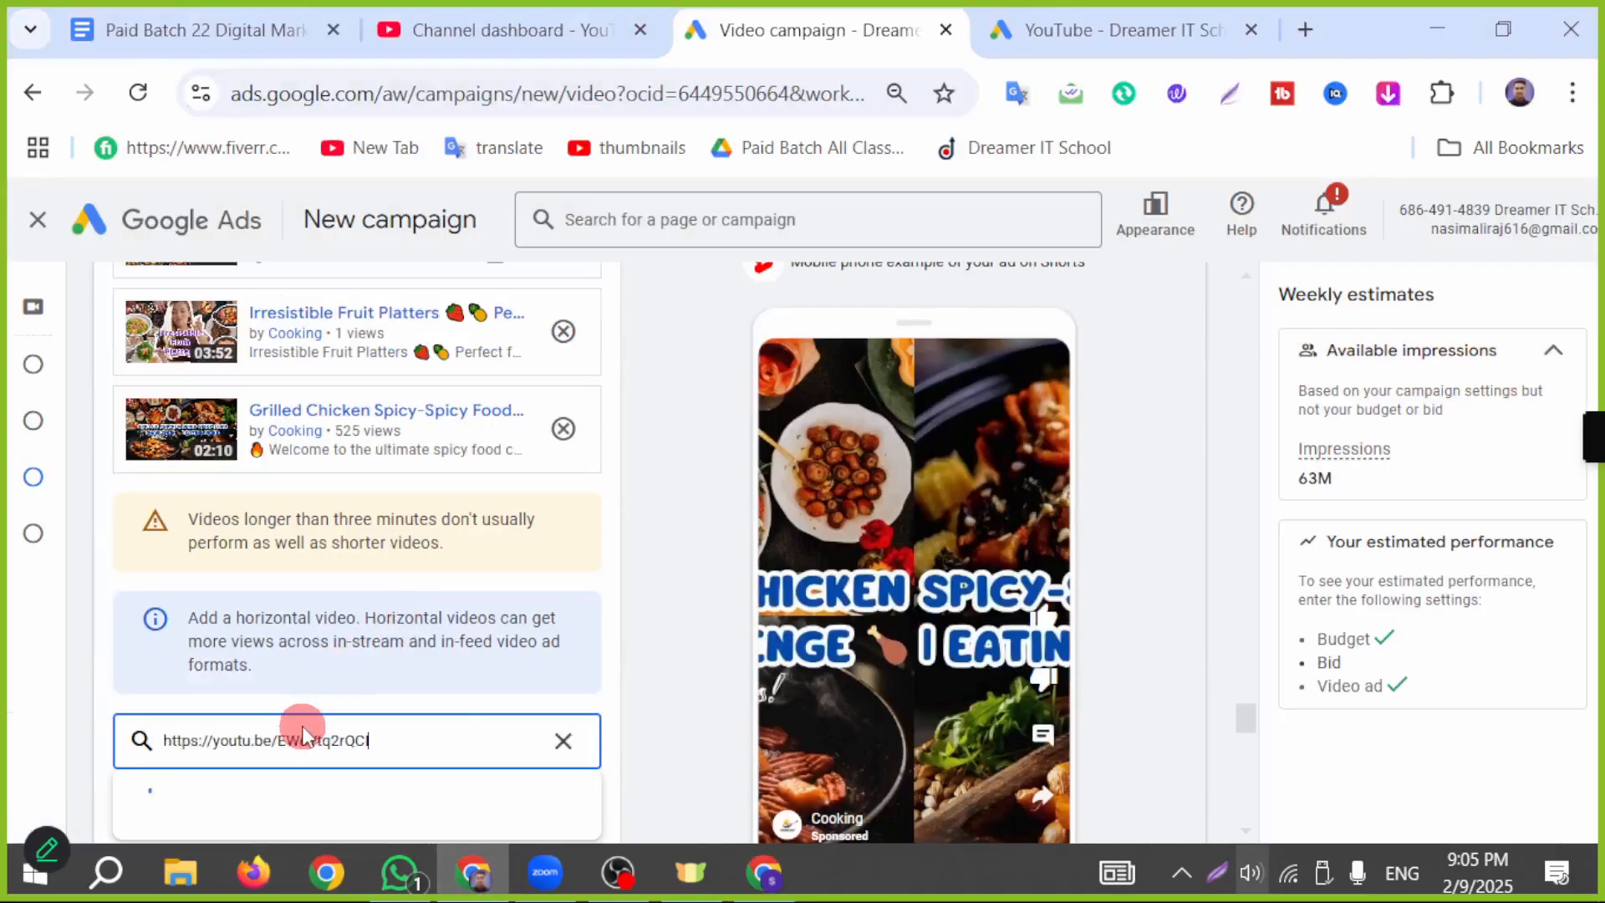
# Step: Open the Bangladeshi Street Food Dhaka video in YouTube Studio, copy its link and add the video to the Google Ads video ad
pyautogui.click(754, 876)
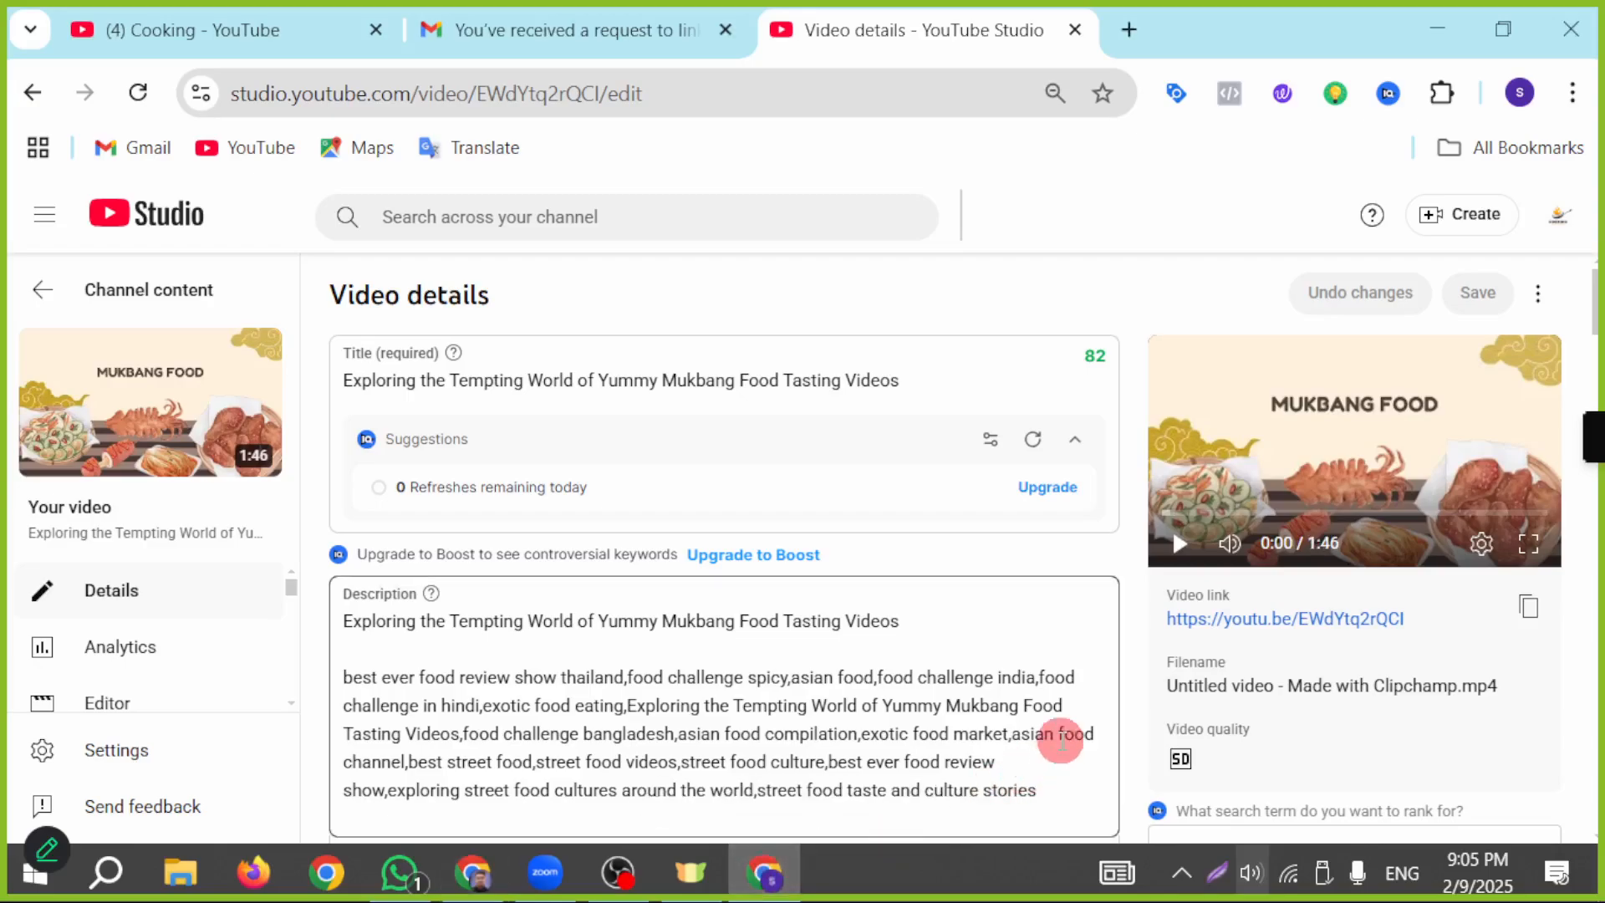
pyautogui.scroll(-5, 863, 655)
pyautogui.scroll(-2, 869, 656)
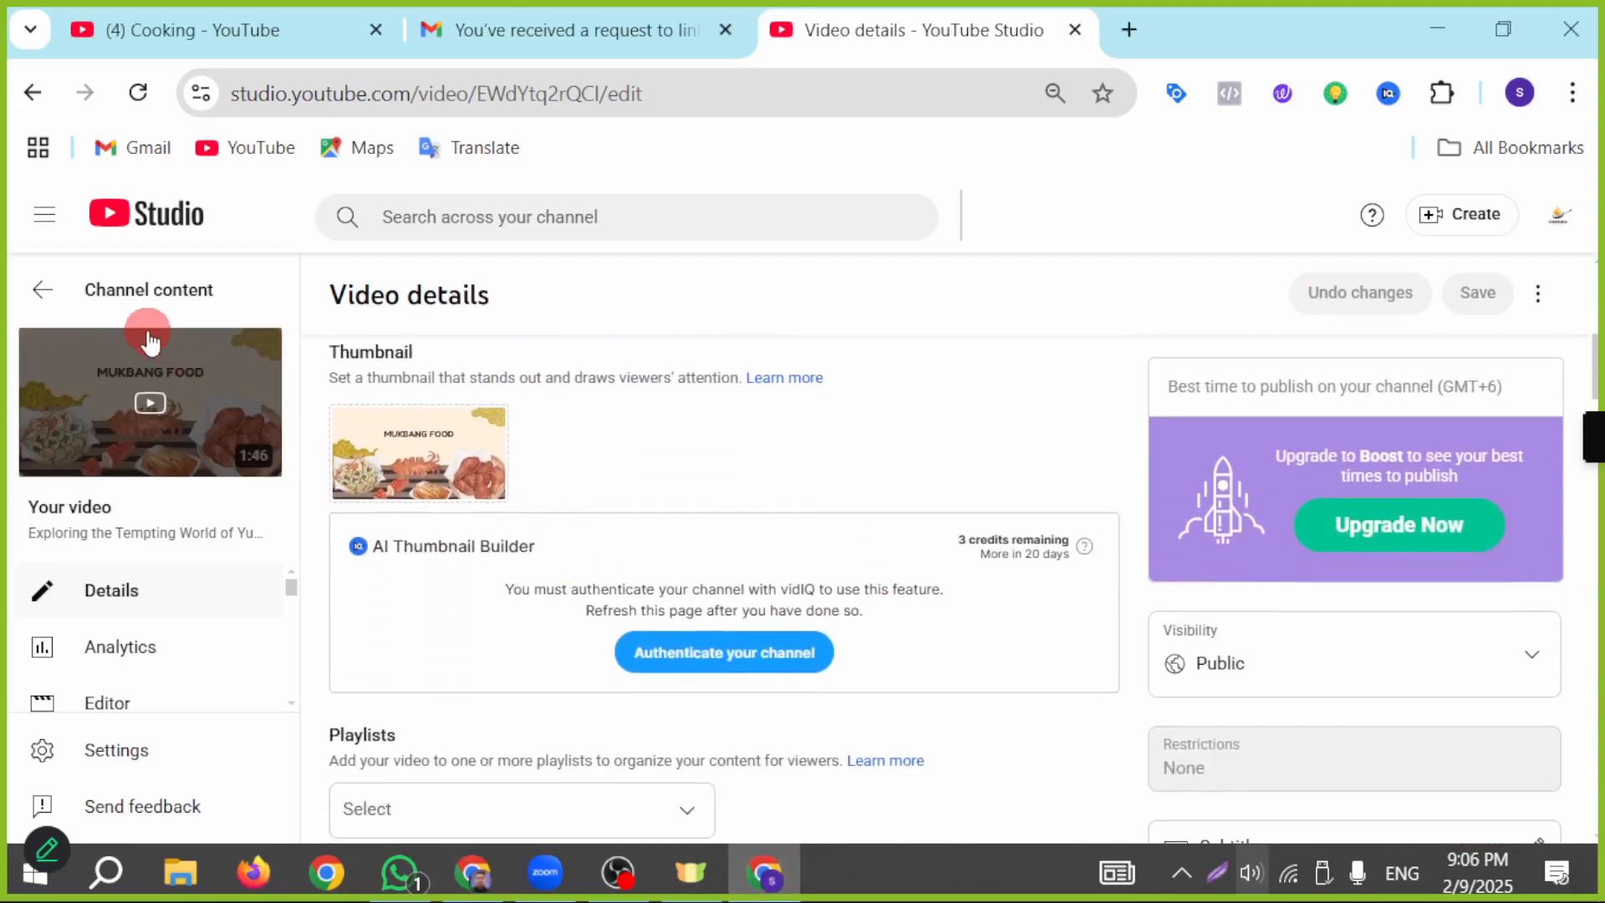
pyautogui.click(57, 304)
pyautogui.scroll(-2, 898, 635)
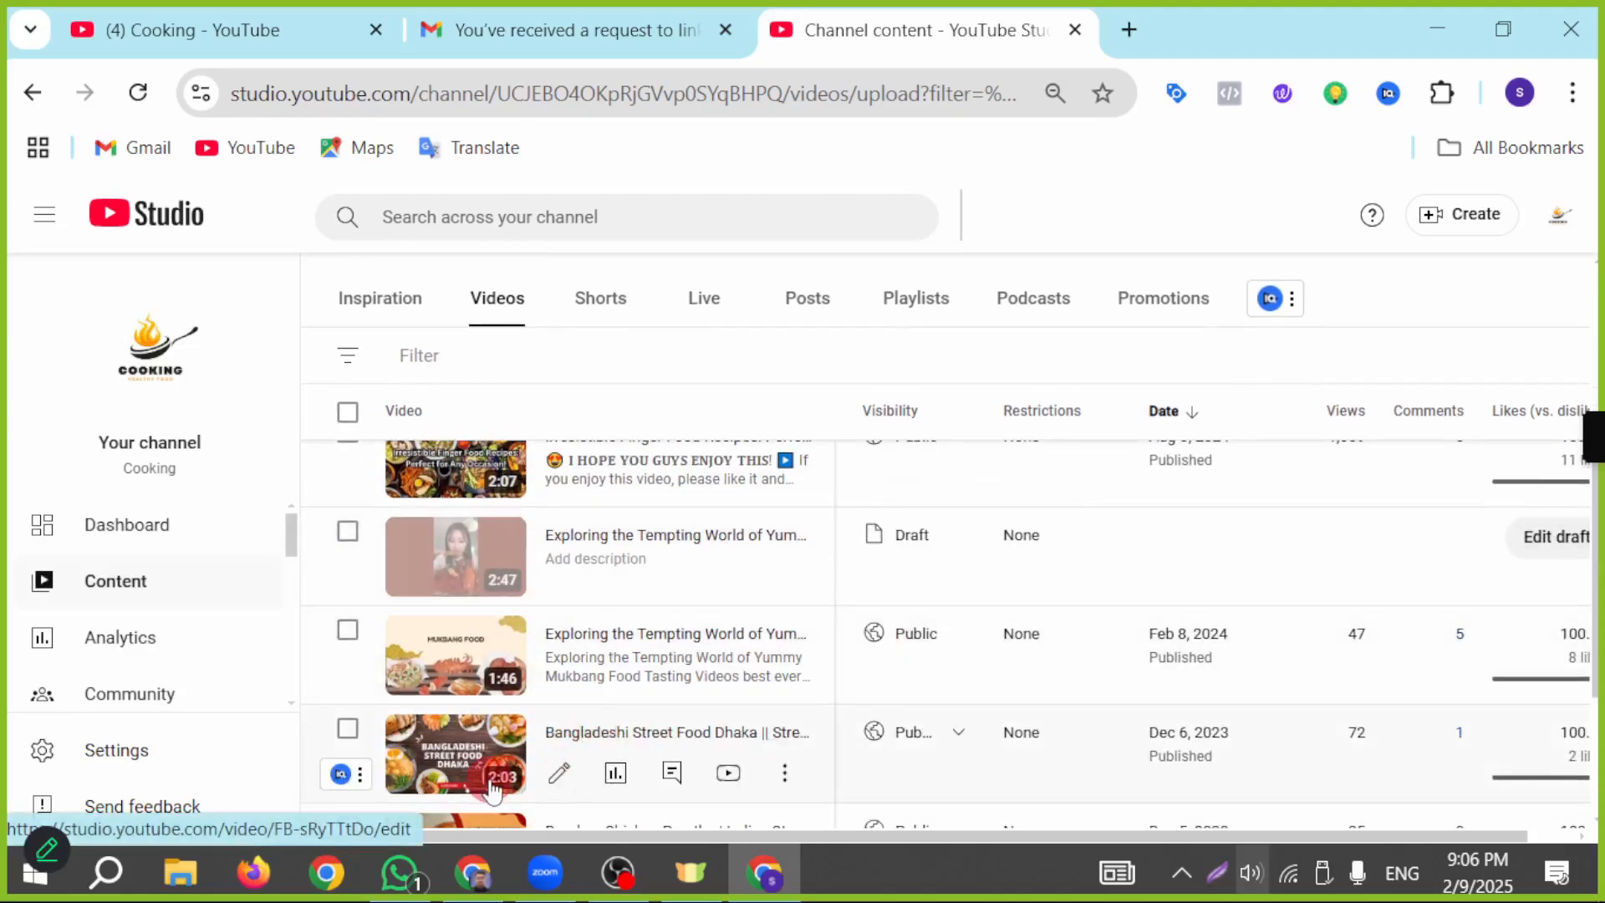
pyautogui.click(559, 772)
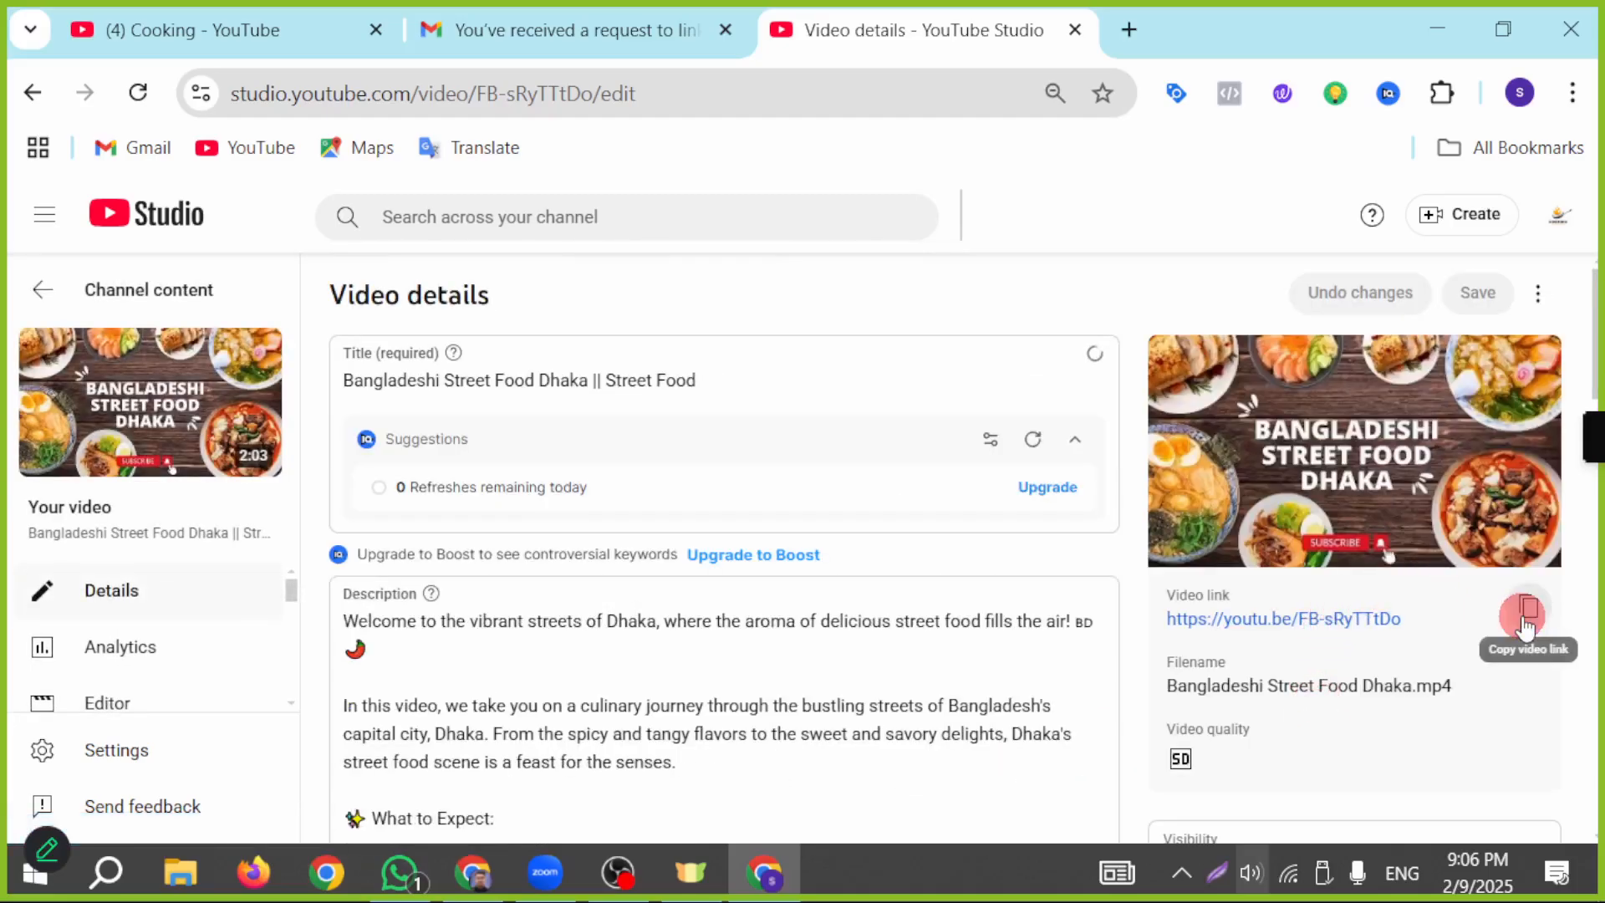
pyautogui.click(1526, 625)
pyautogui.click(473, 872)
pyautogui.hotkey('ctrl', 'v')
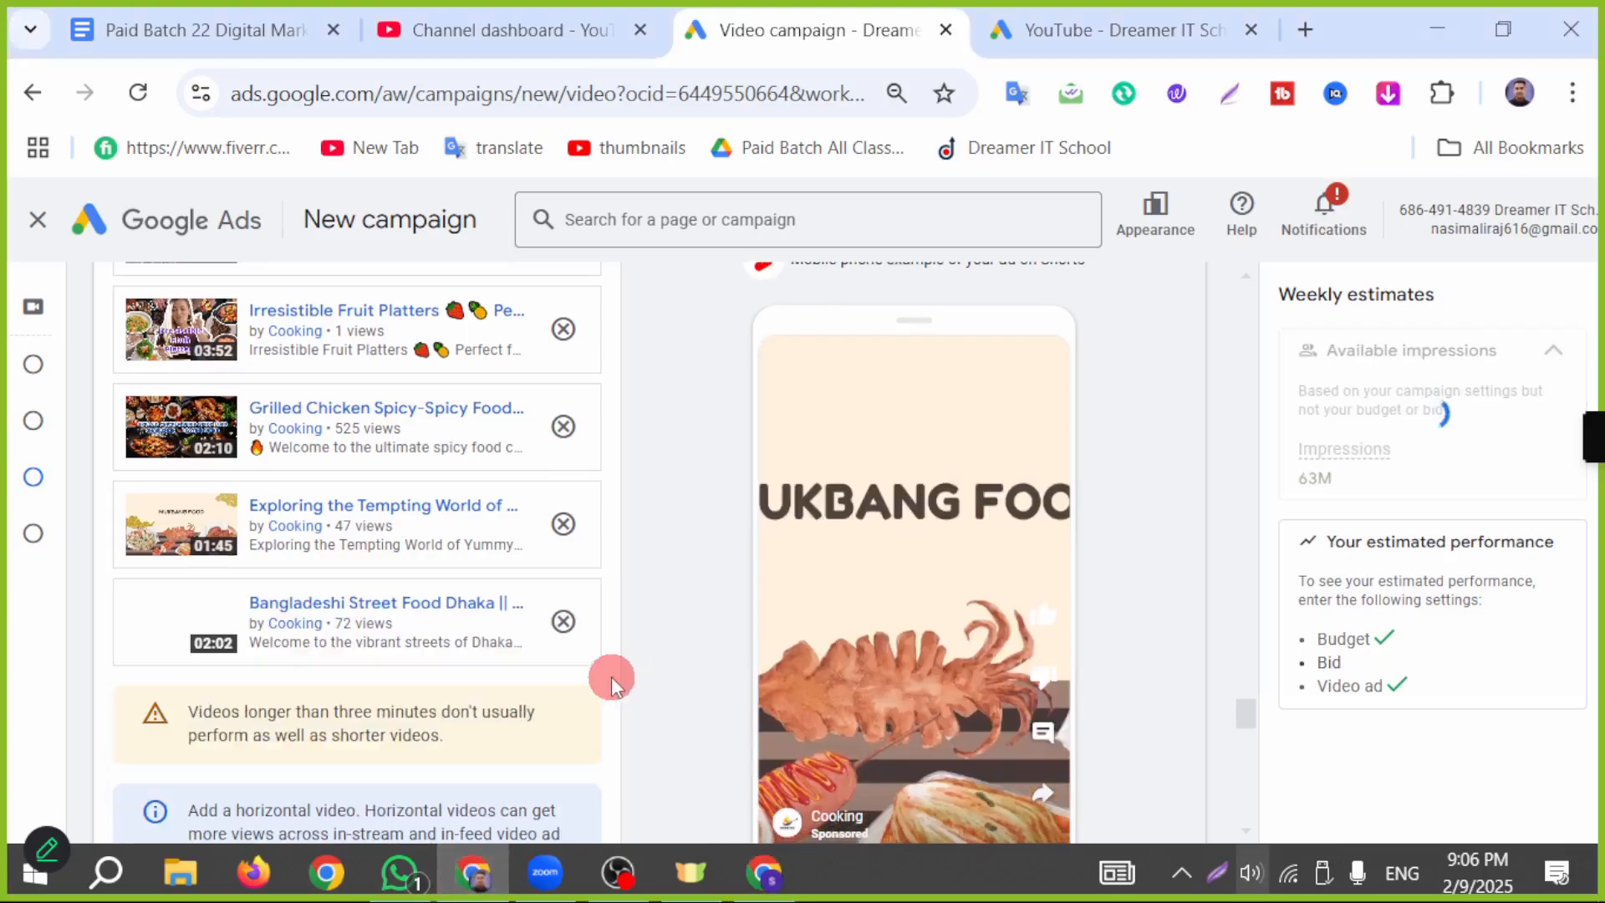
# Step: Look over the list of videos added to the ad and its mobile preview
pyautogui.scroll(1, 535, 564)
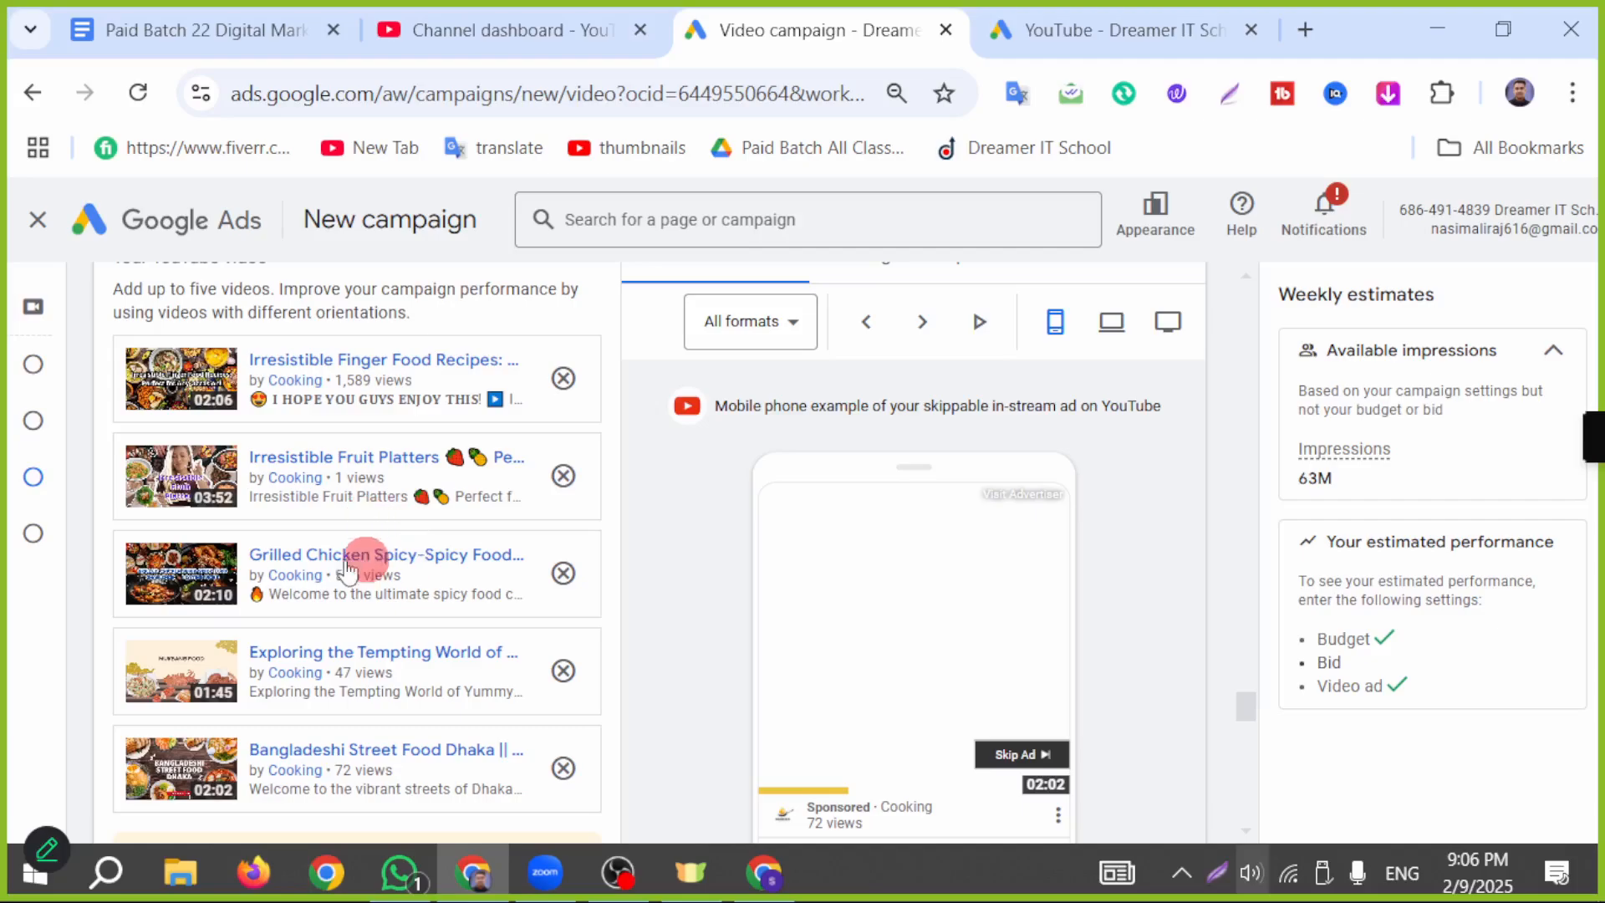
pyautogui.scroll(-2, 338, 719)
pyautogui.scroll(-5, 588, 505)
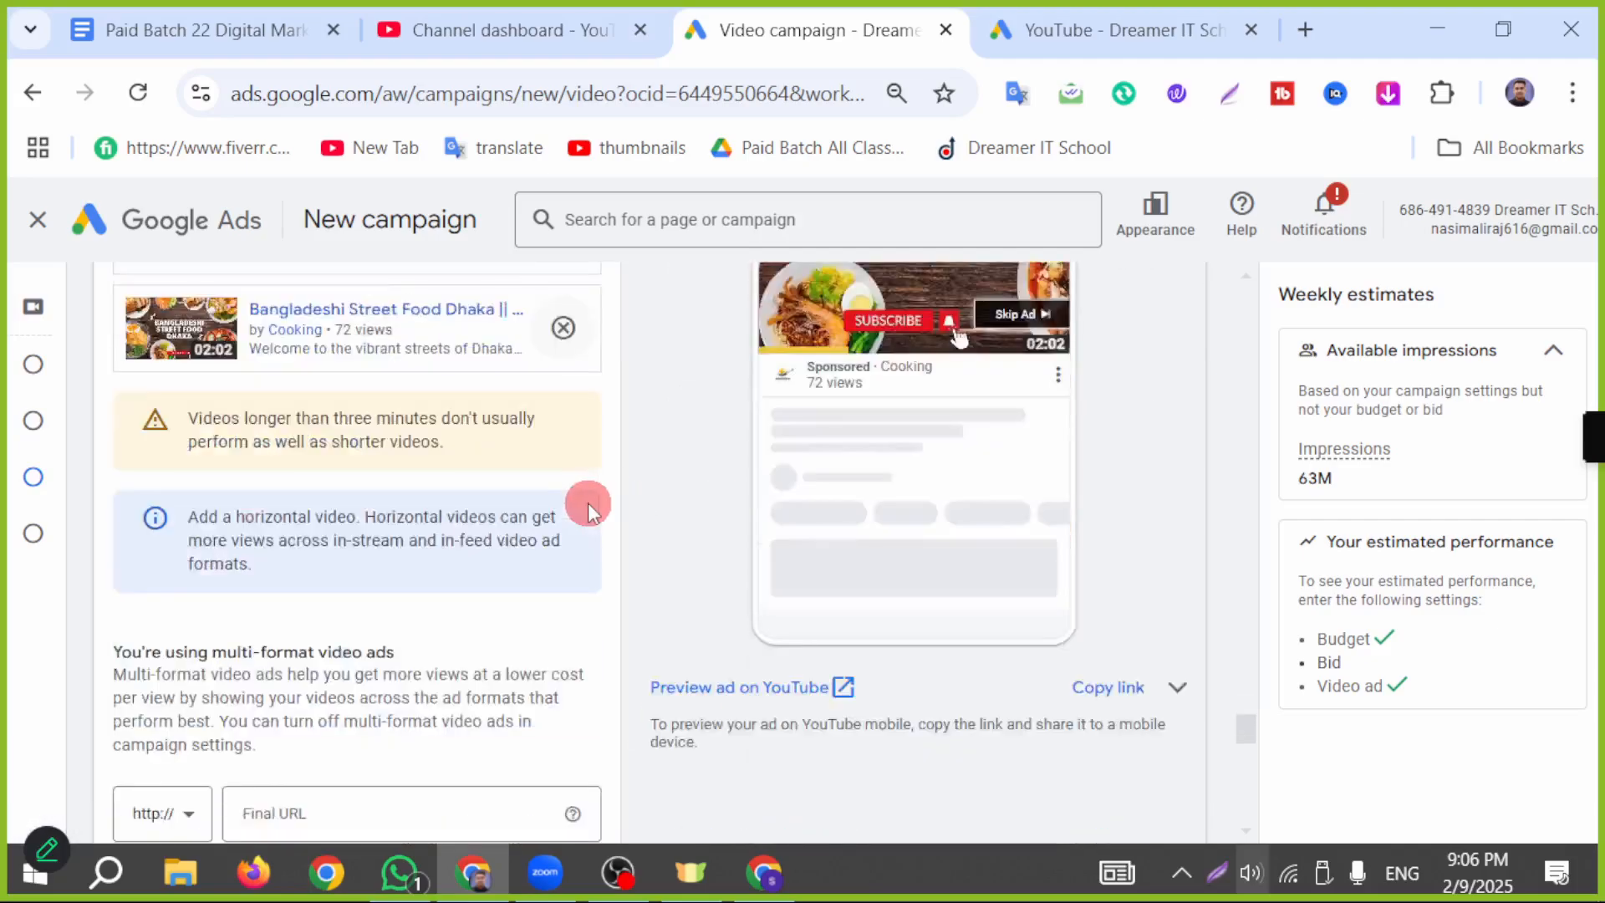
pyautogui.scroll(7, 980, 518)
pyautogui.scroll(2, 956, 459)
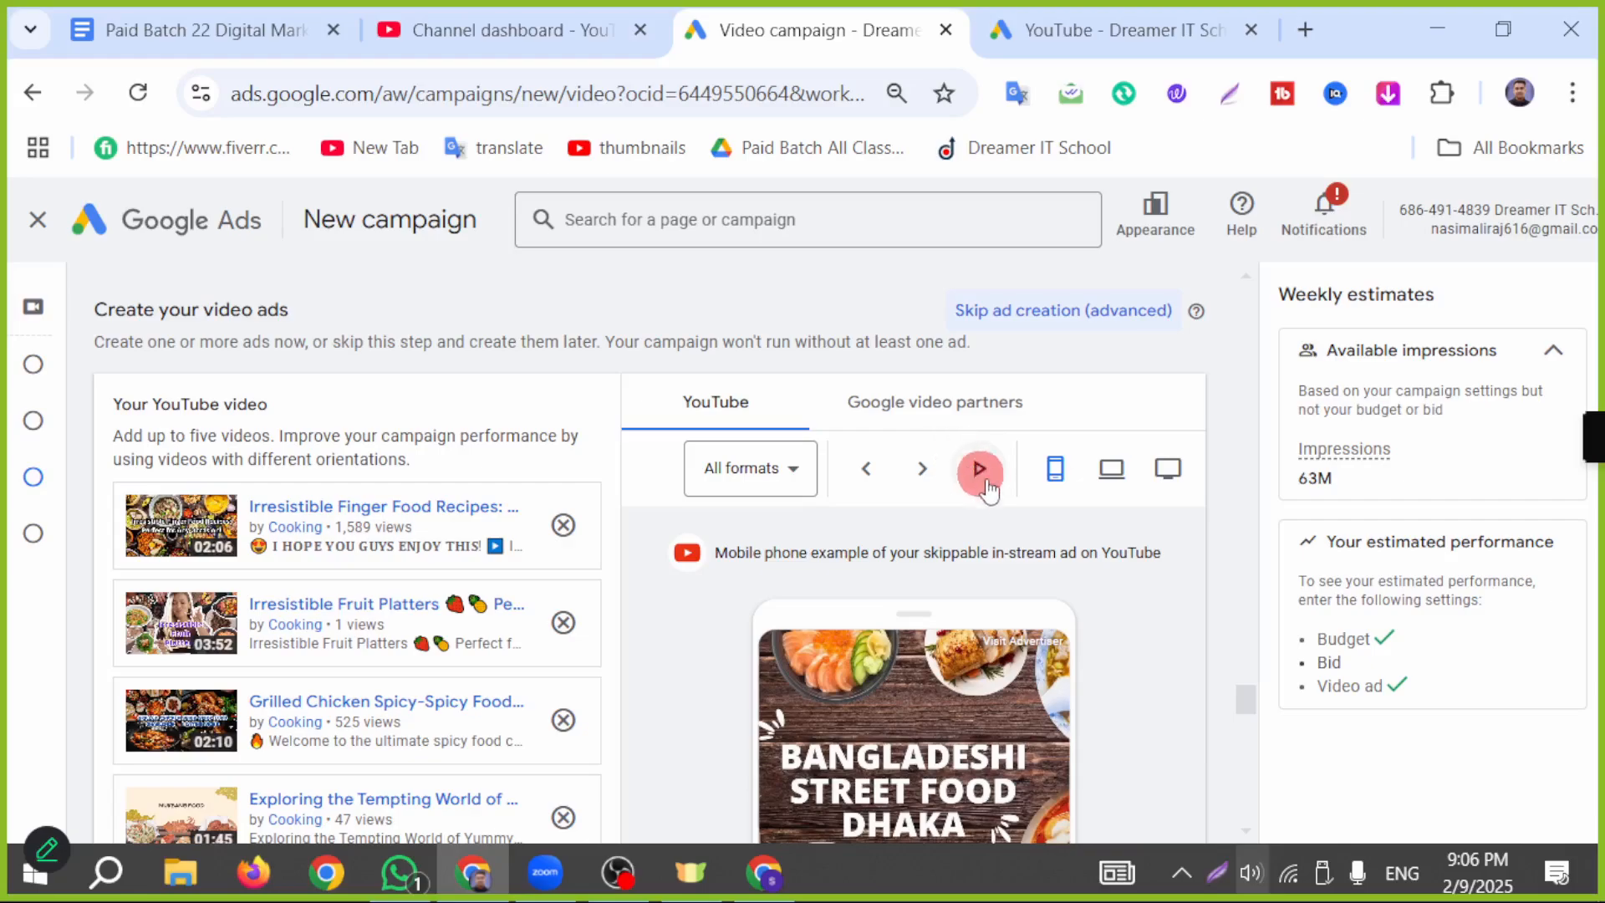
pyautogui.scroll(-4, 958, 631)
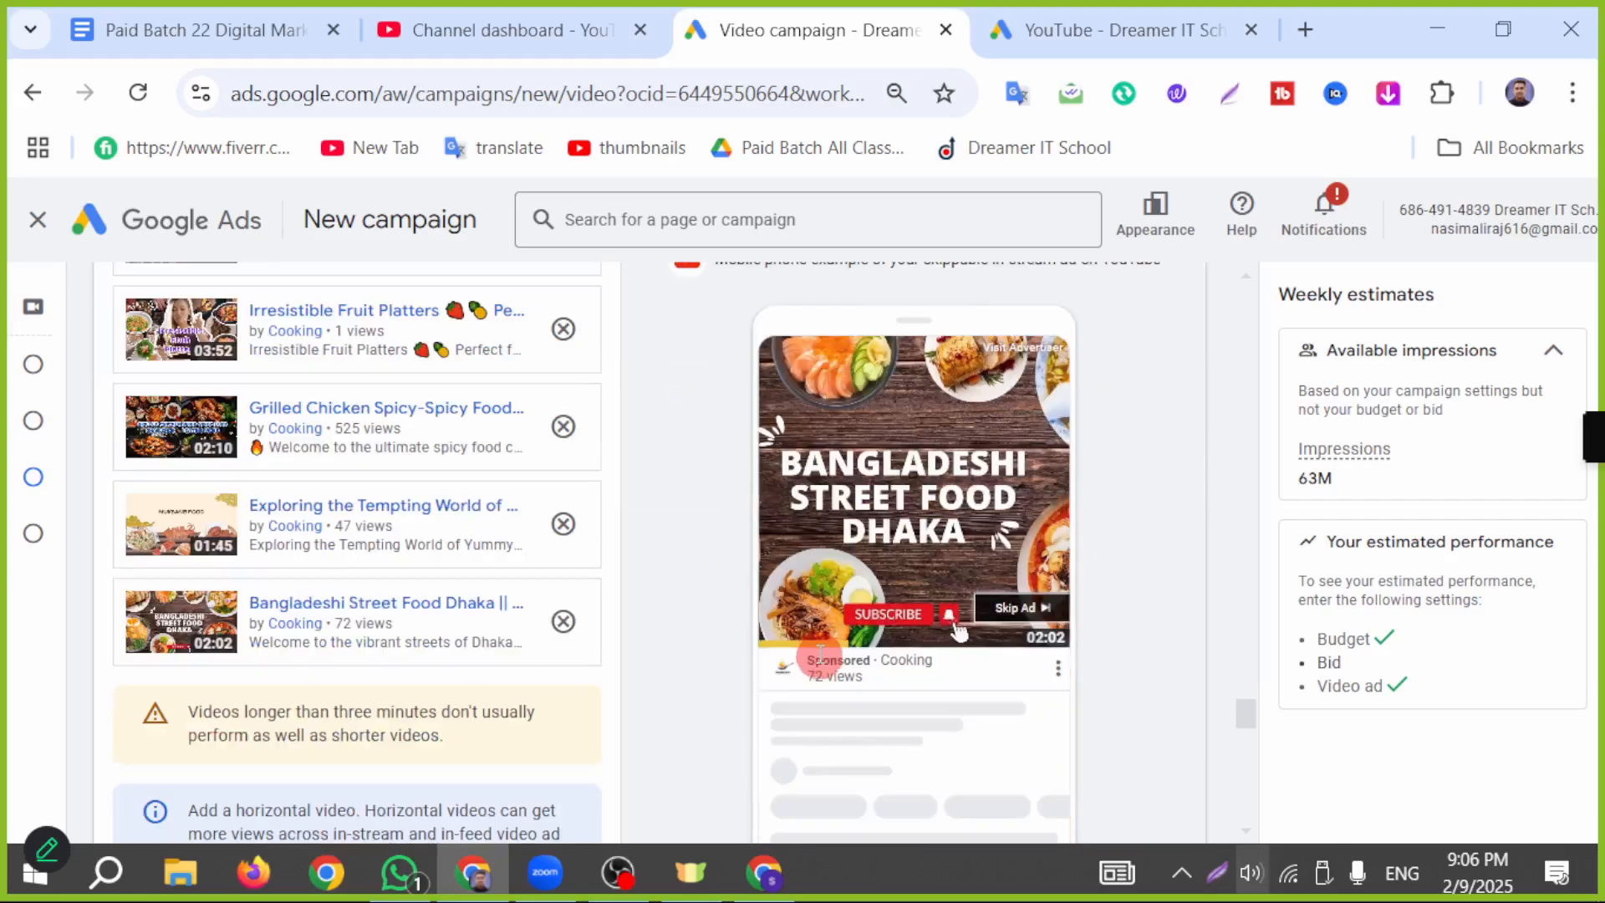
pyautogui.click(294, 429)
pyautogui.click(618, 20)
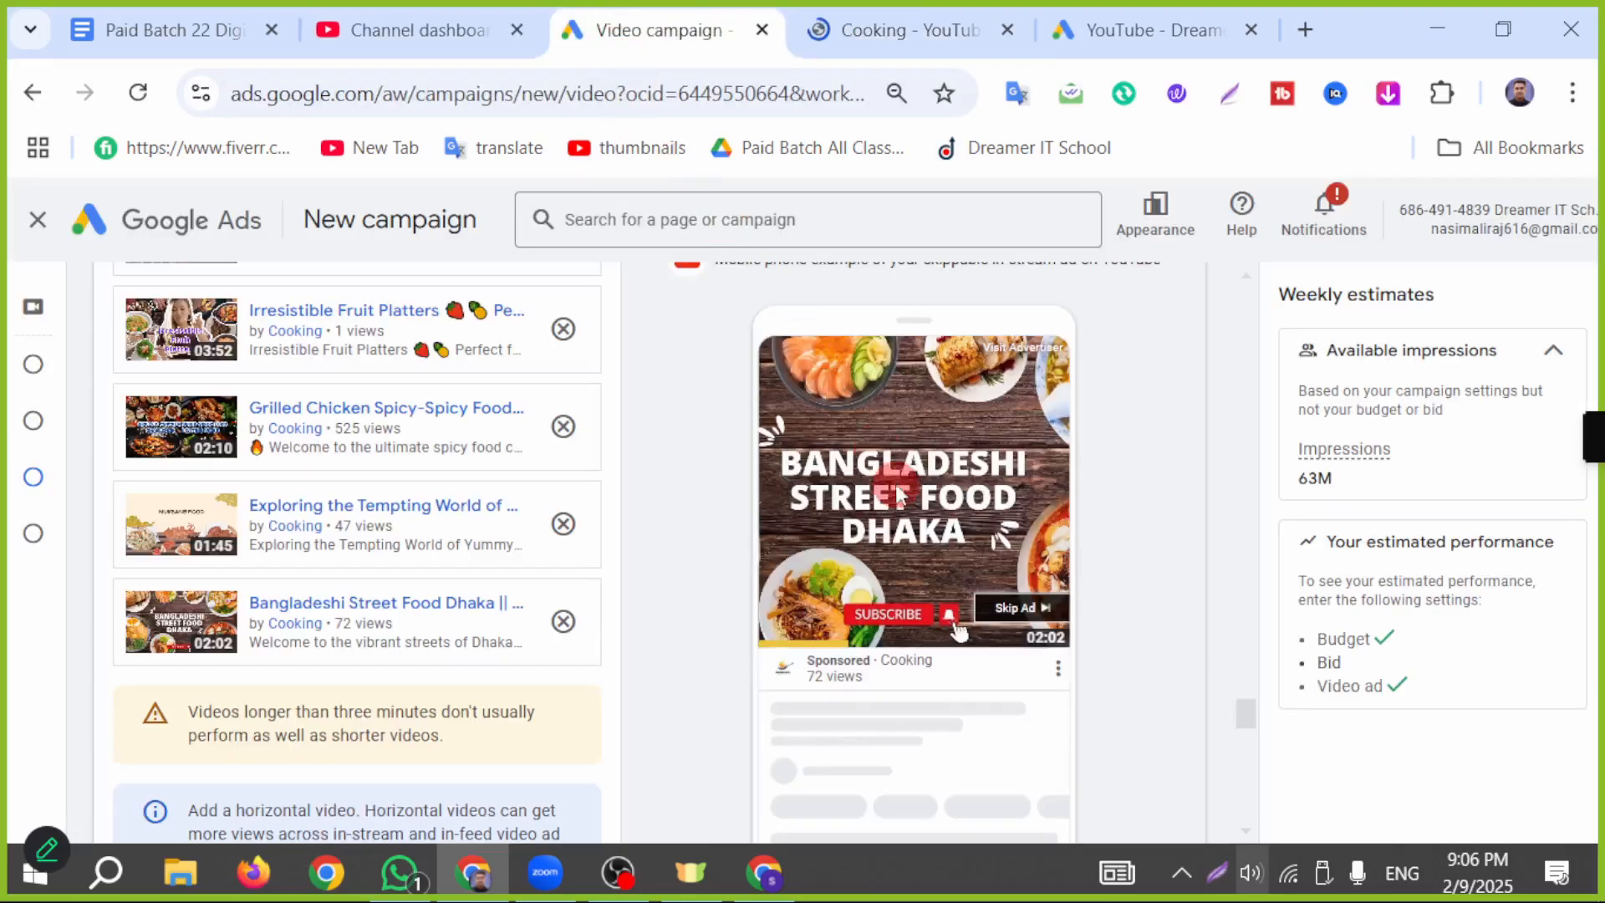
pyautogui.click(1008, 30)
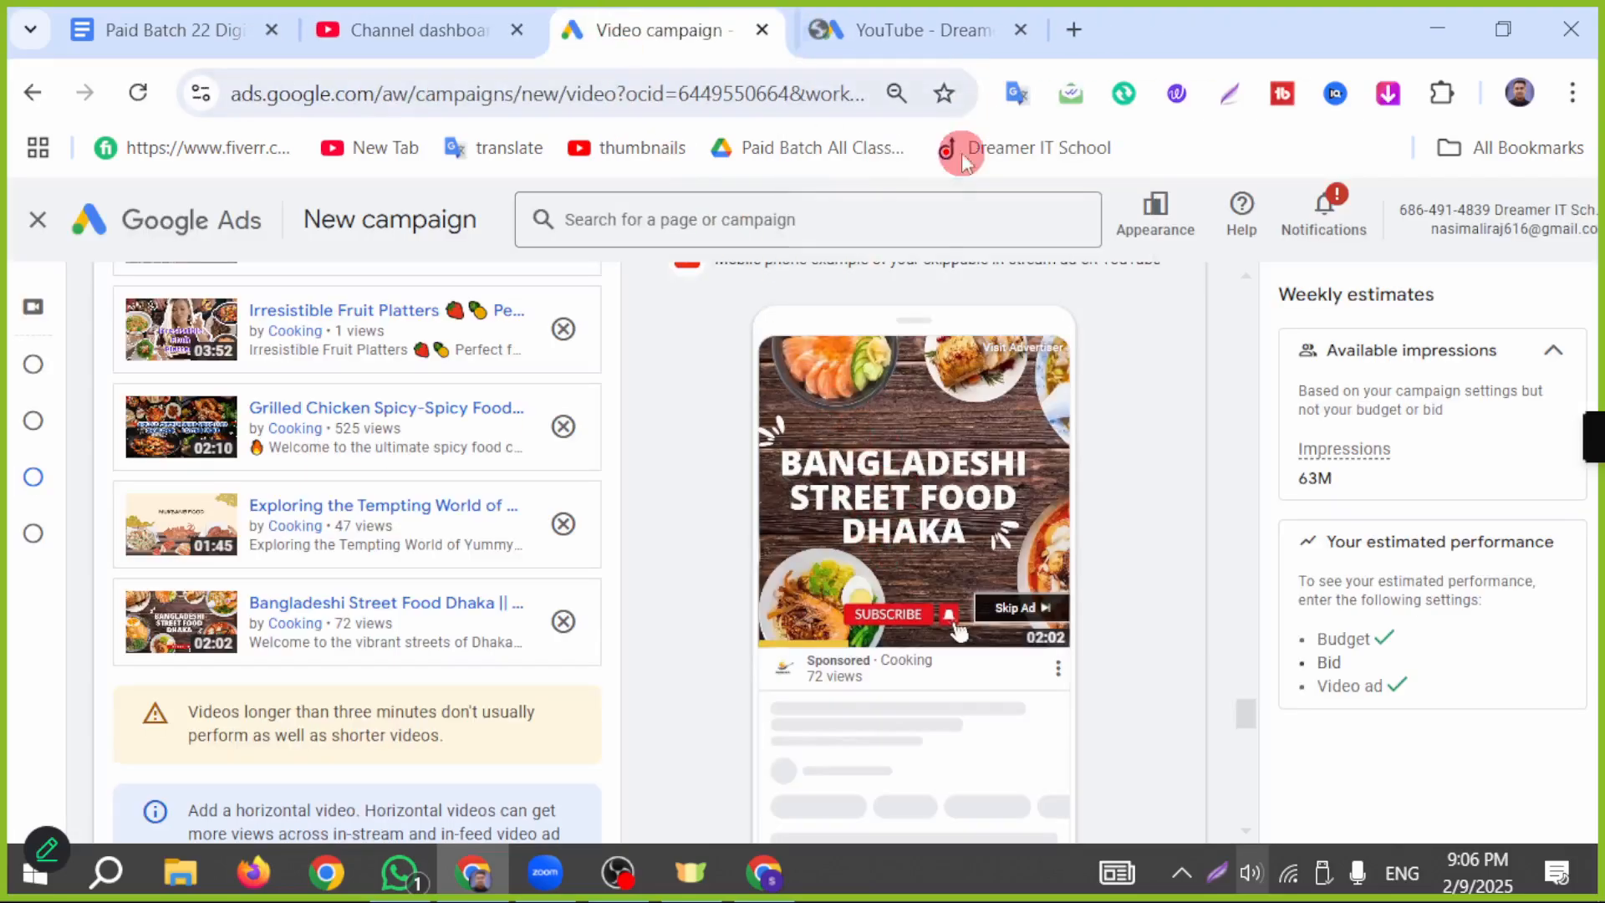
# Step: Copy the Bangladeshi Street Food Dhaka video's link from YouTube Studio and paste it as the ad's final URL in Google Ads
pyautogui.scroll(-3, 711, 593)
pyautogui.scroll(-2, 410, 593)
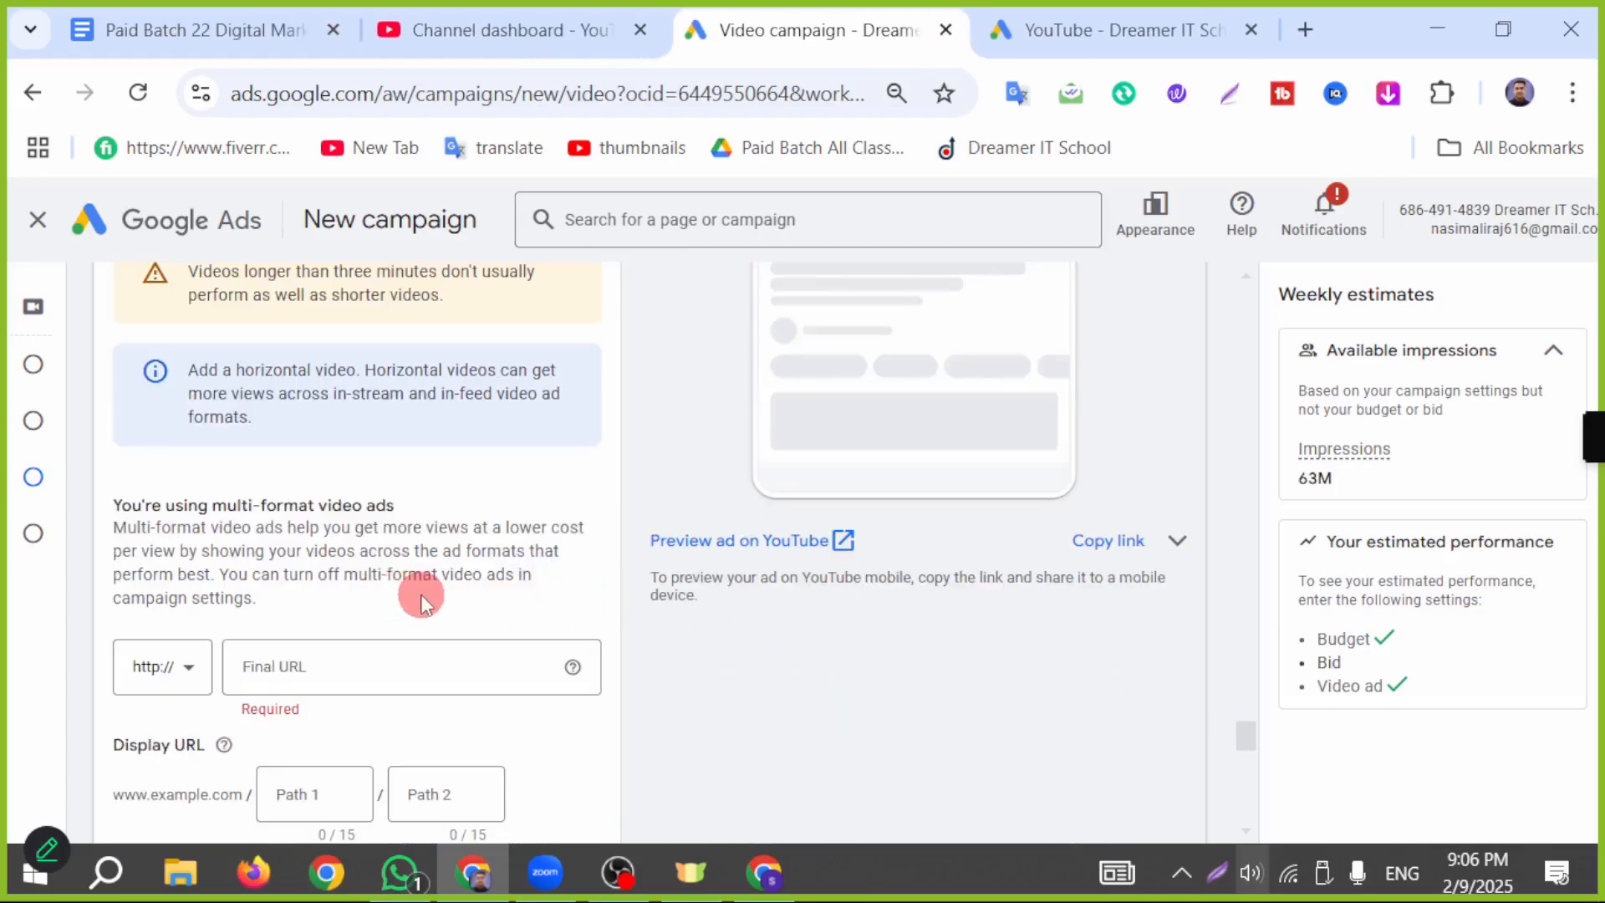
pyautogui.click(323, 671)
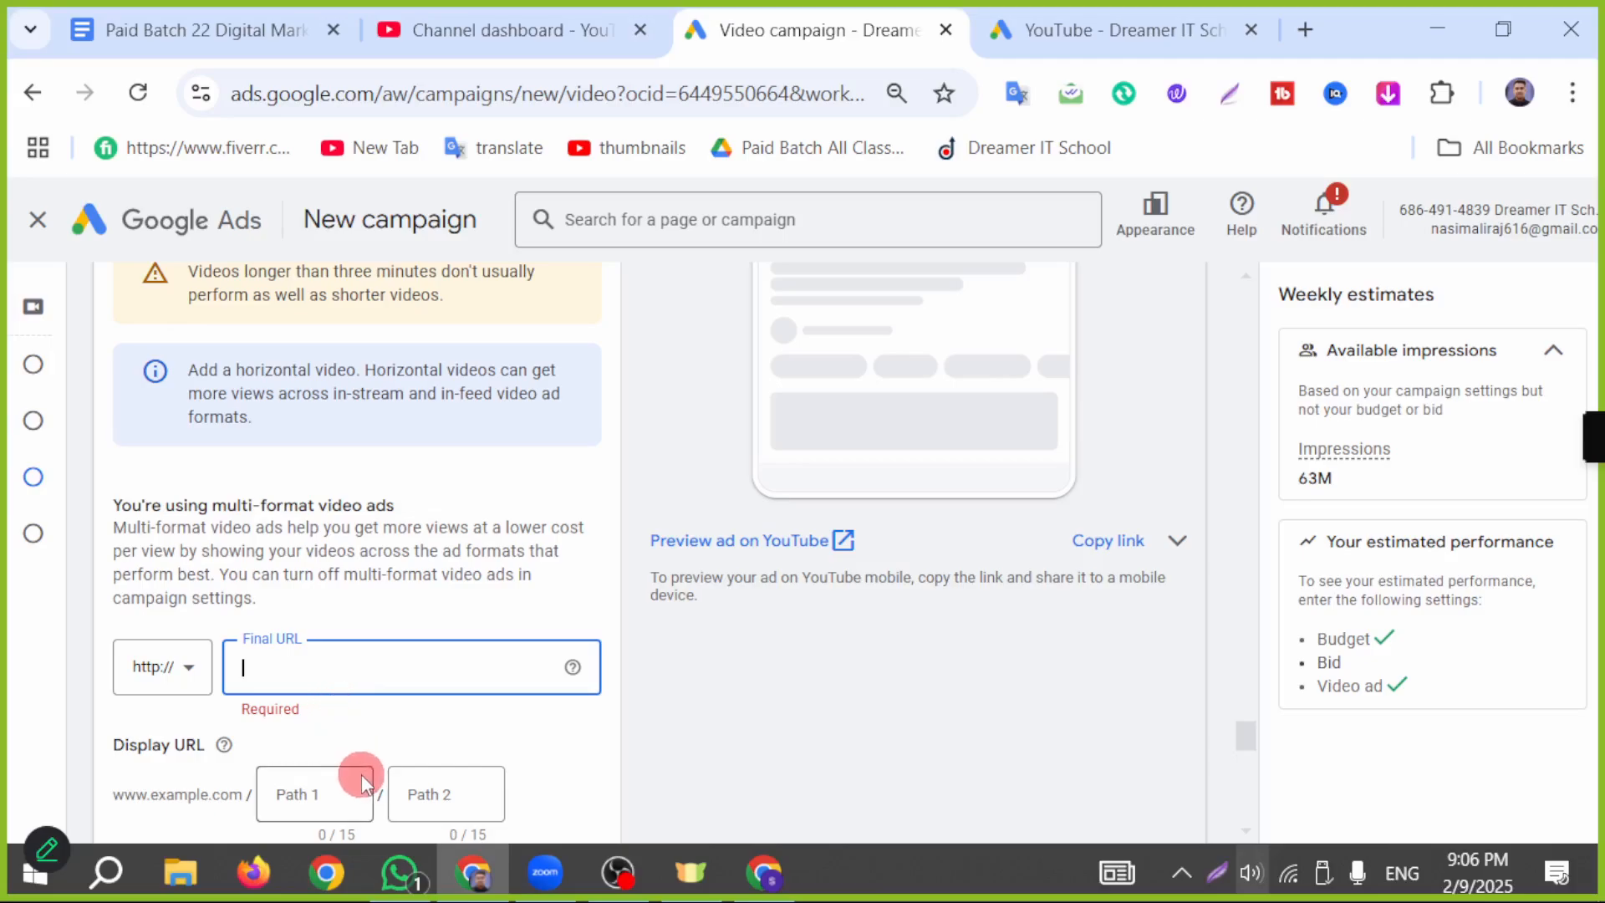
pyautogui.scroll(3, 1116, 485)
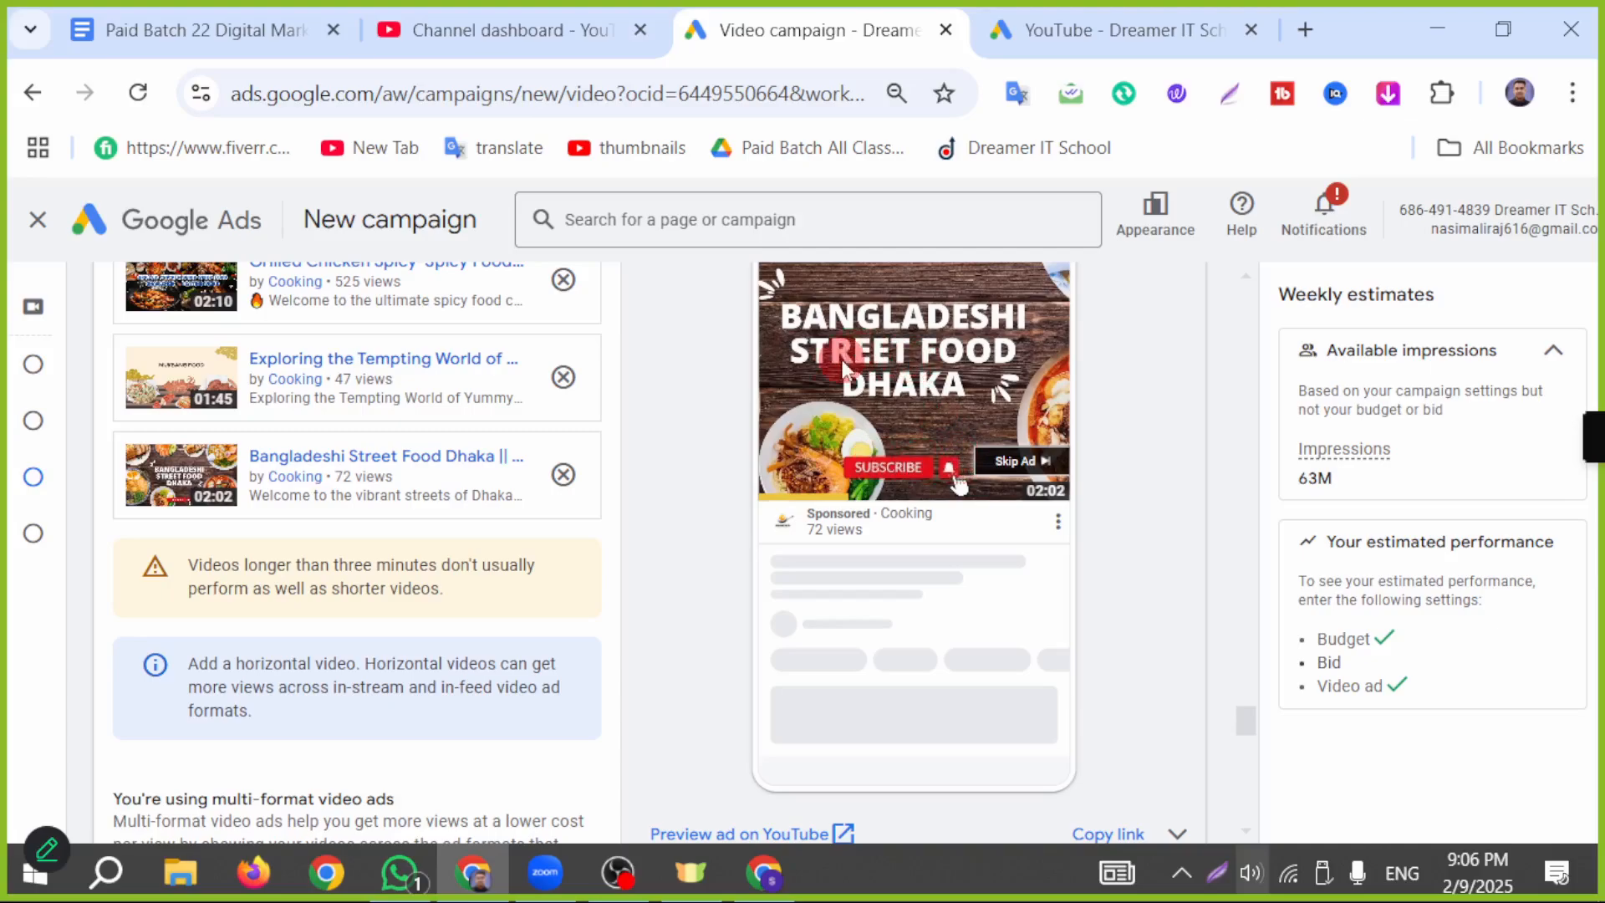
pyautogui.scroll(-3, 558, 463)
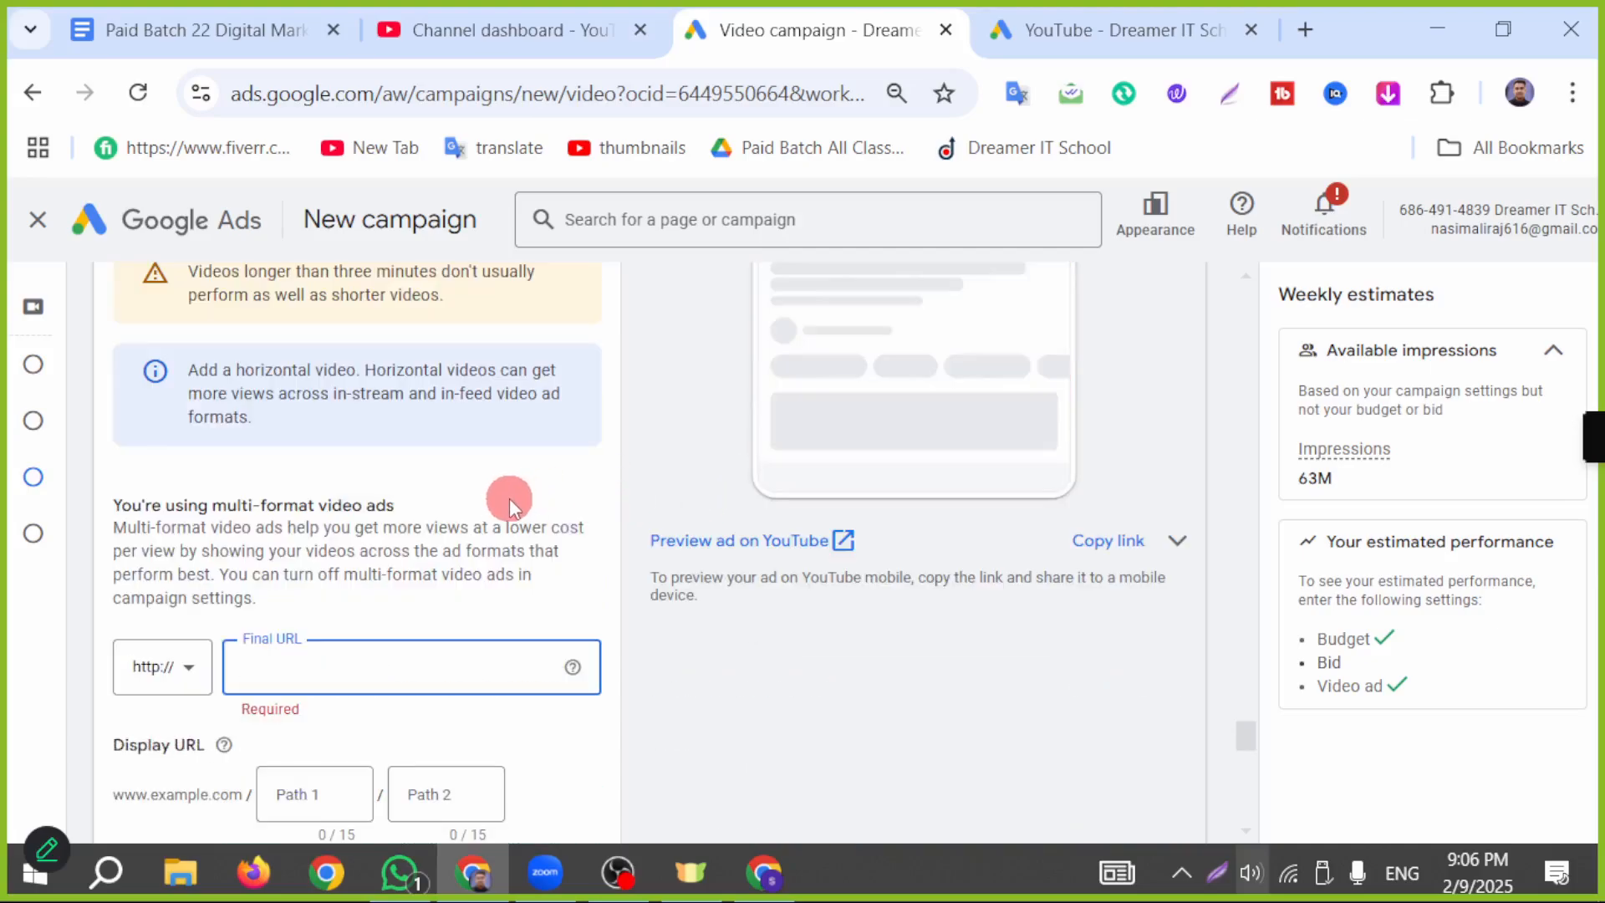
pyautogui.click(762, 872)
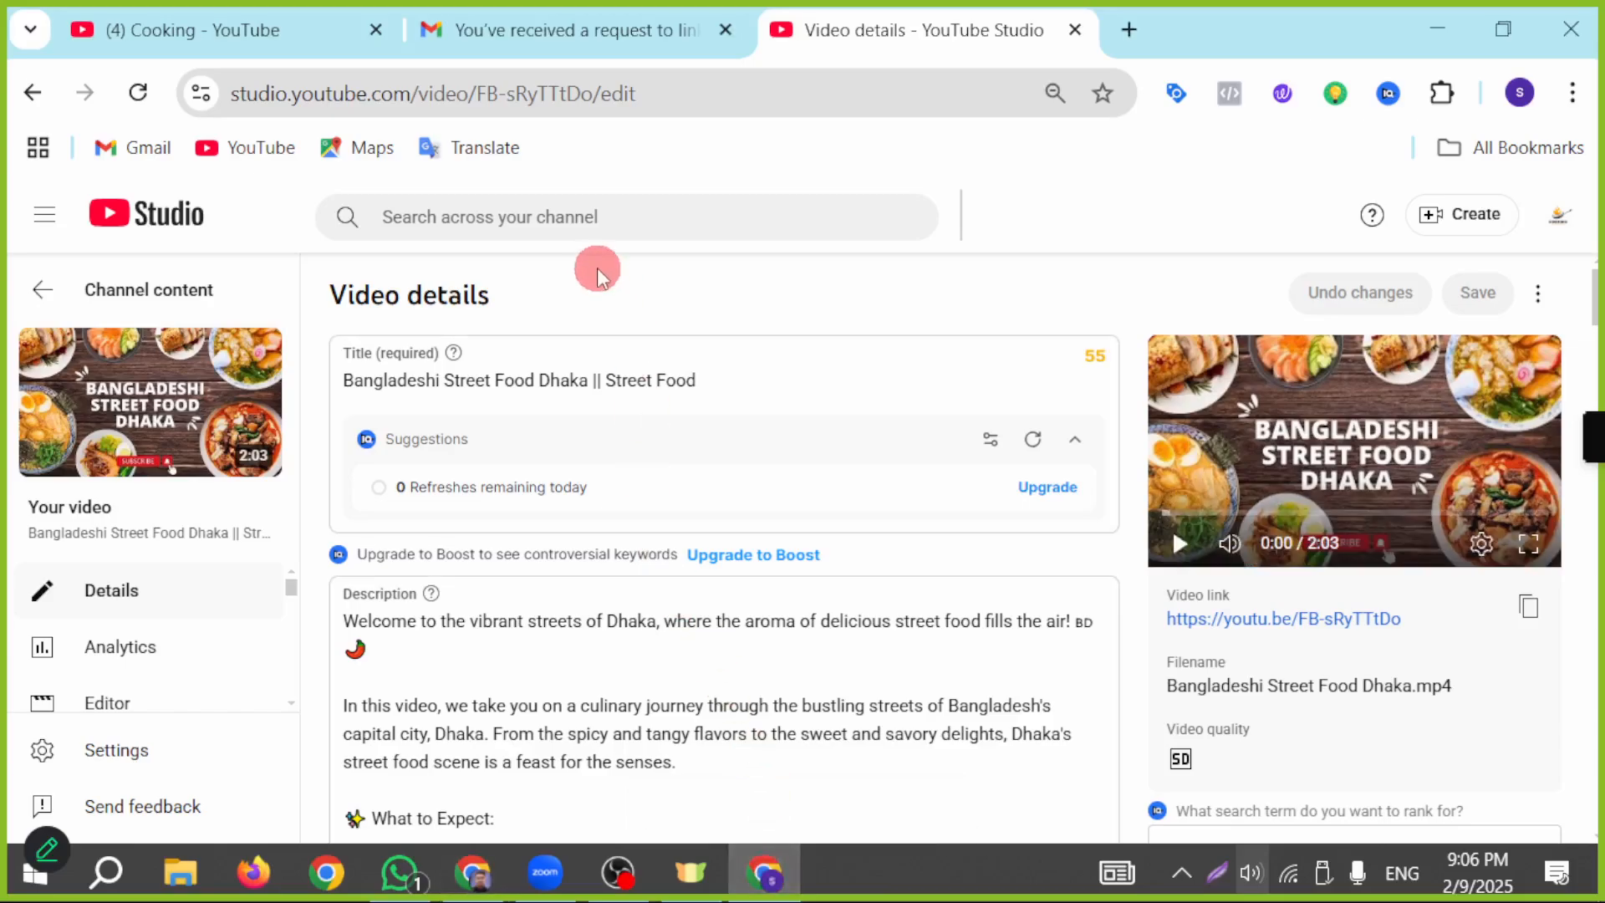
pyautogui.click(1528, 604)
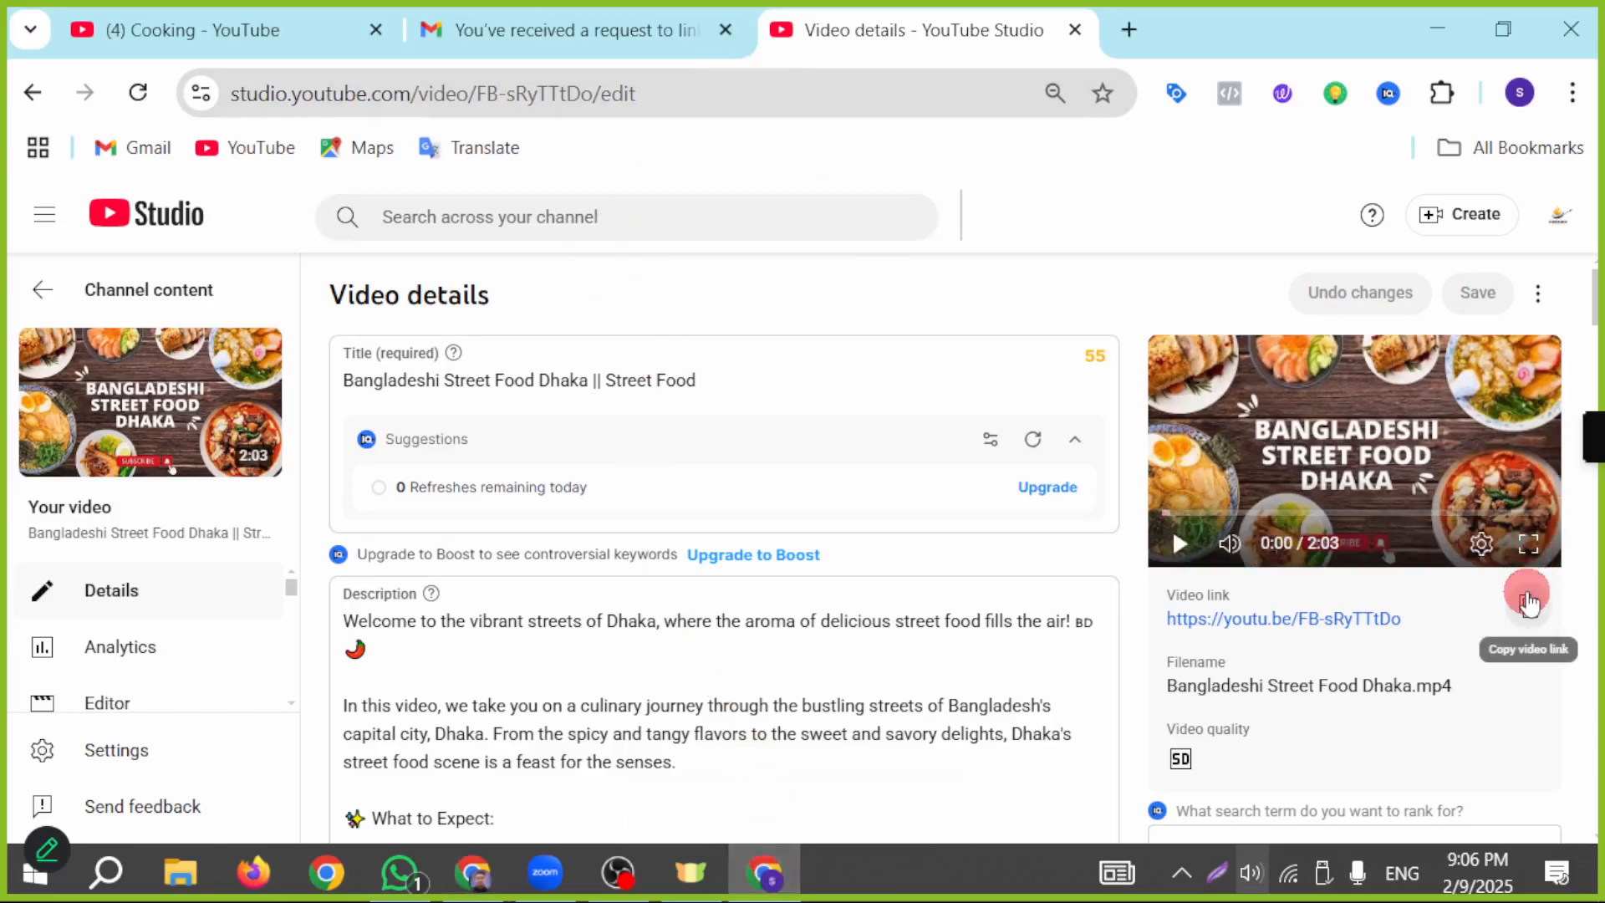
pyautogui.click(472, 878)
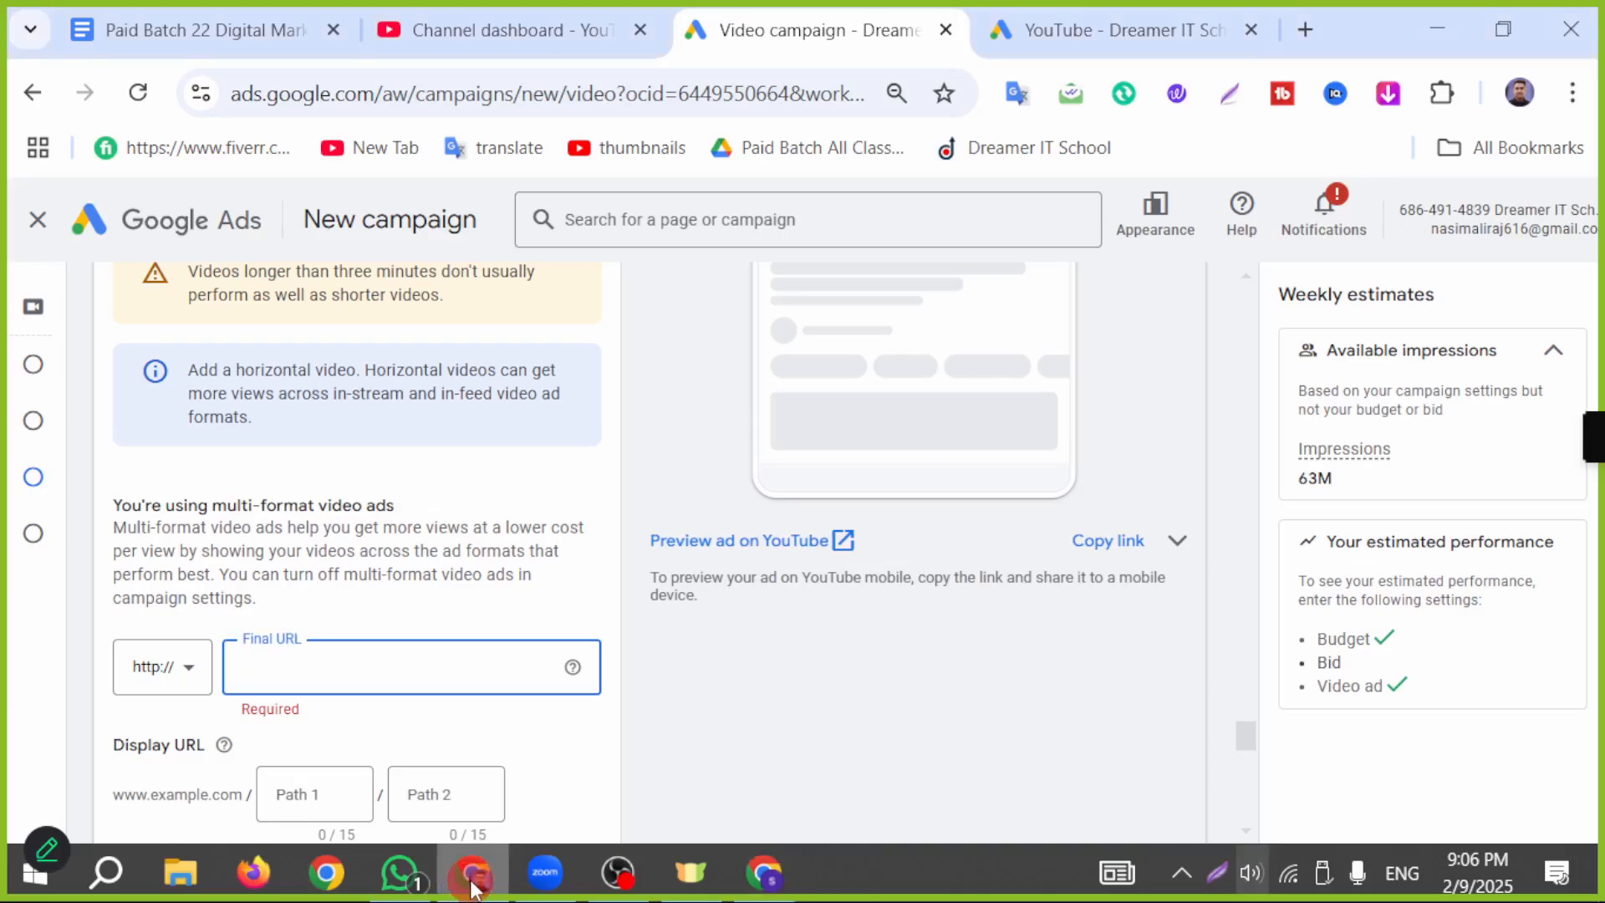
pyautogui.hotkey('ctrl', 'v')
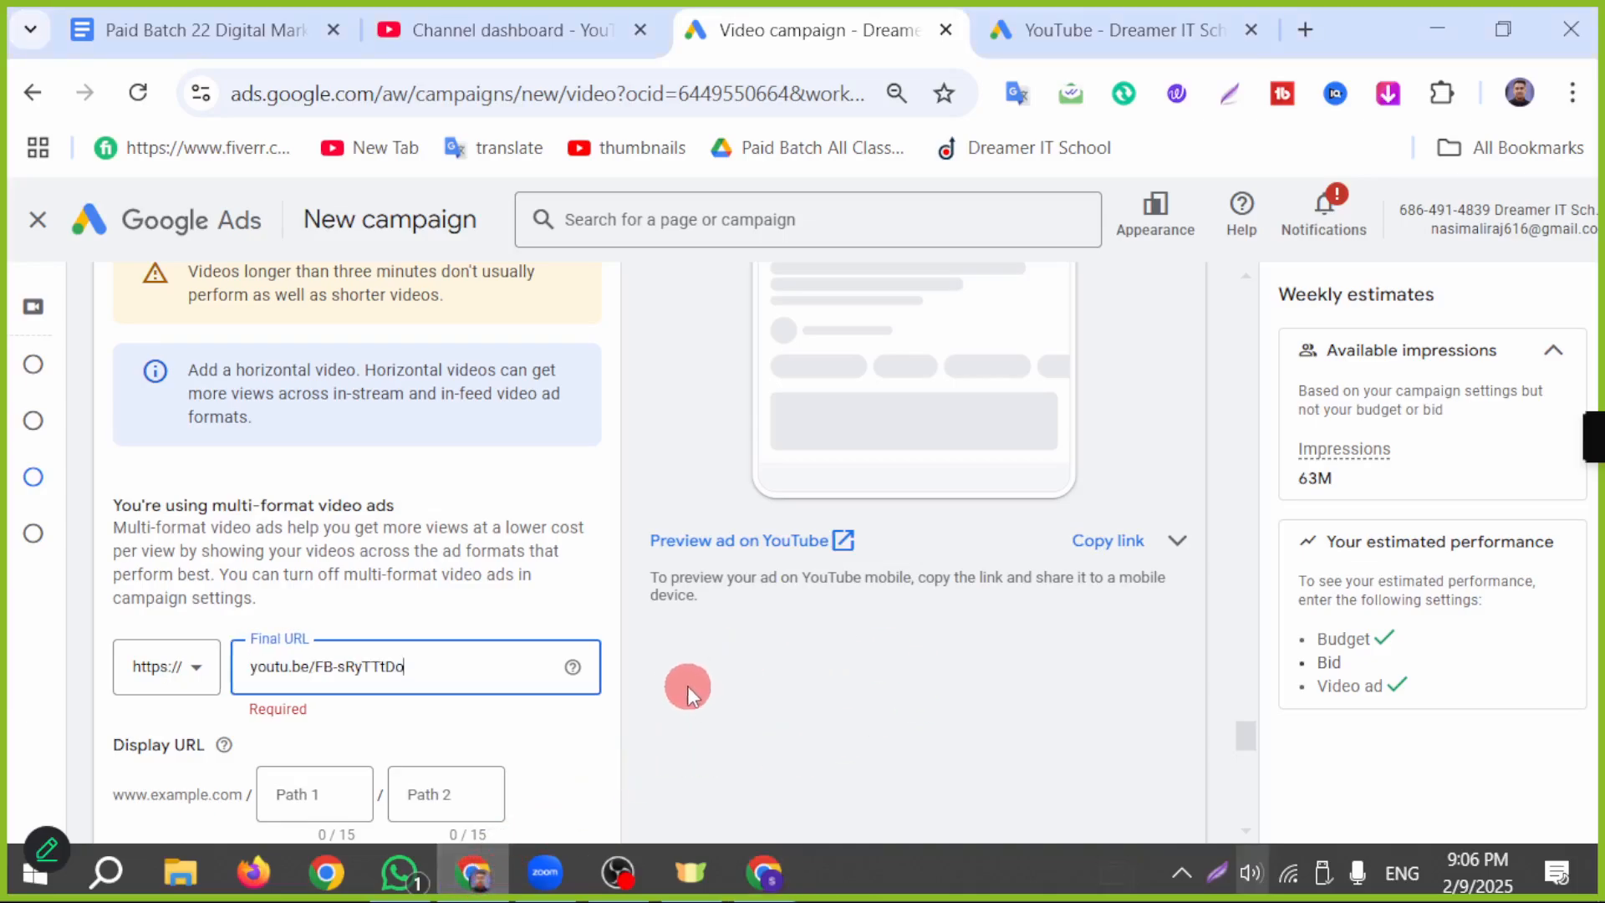
# Step: Enable the ad's call-to-action and set its text to the suggested "Watch now"
pyautogui.scroll(-2, 477, 458)
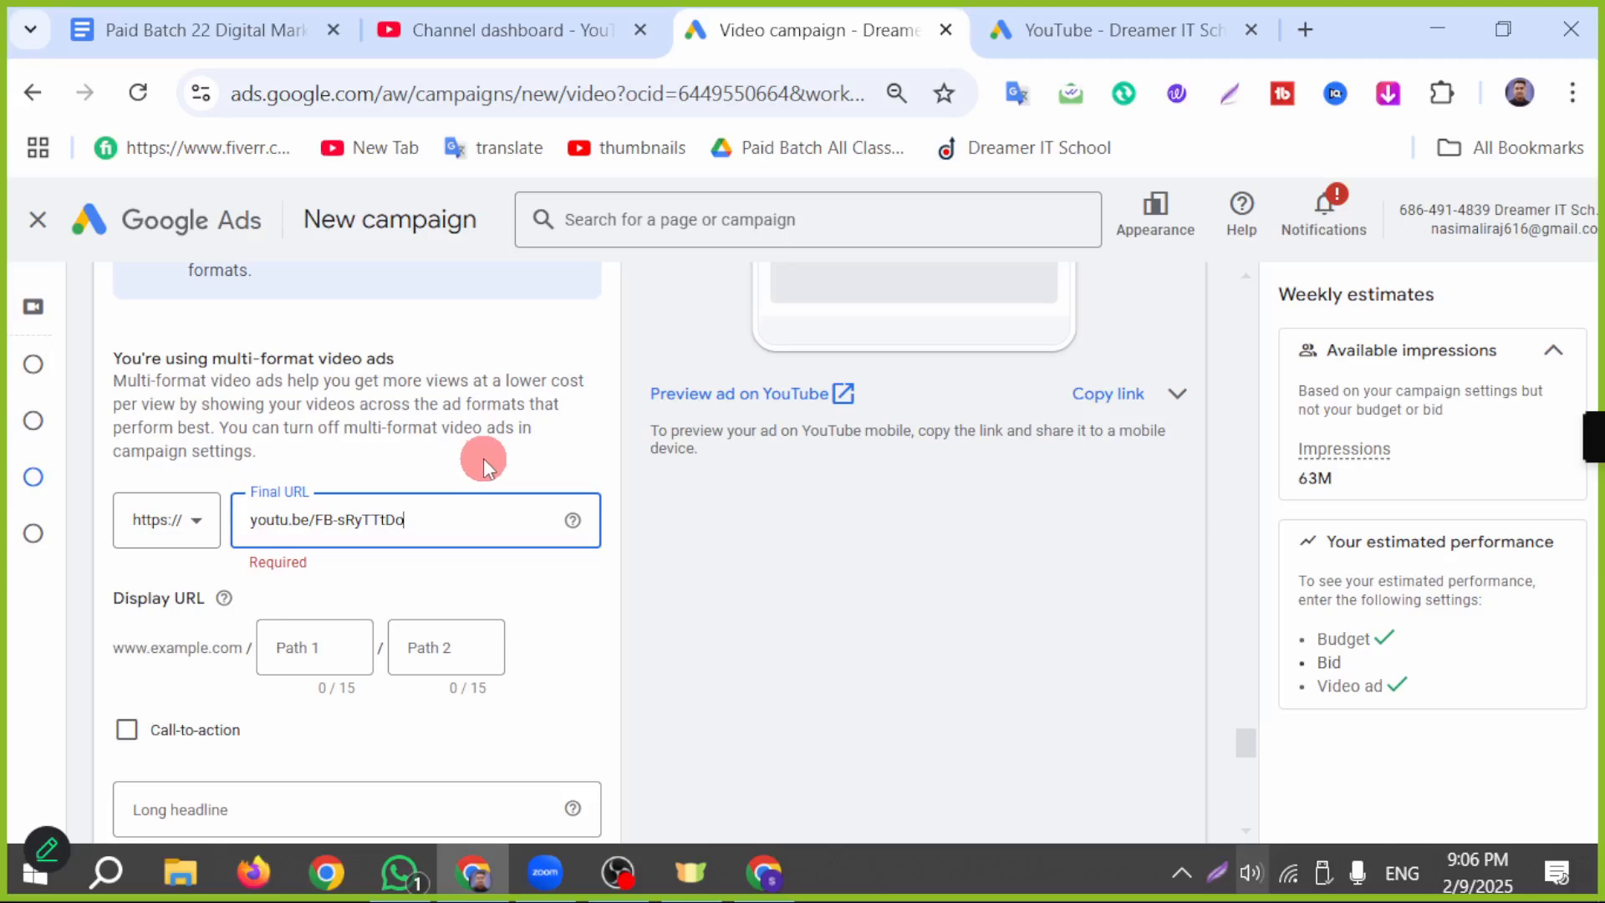
pyautogui.scroll(-2, 483, 458)
pyautogui.click(127, 583)
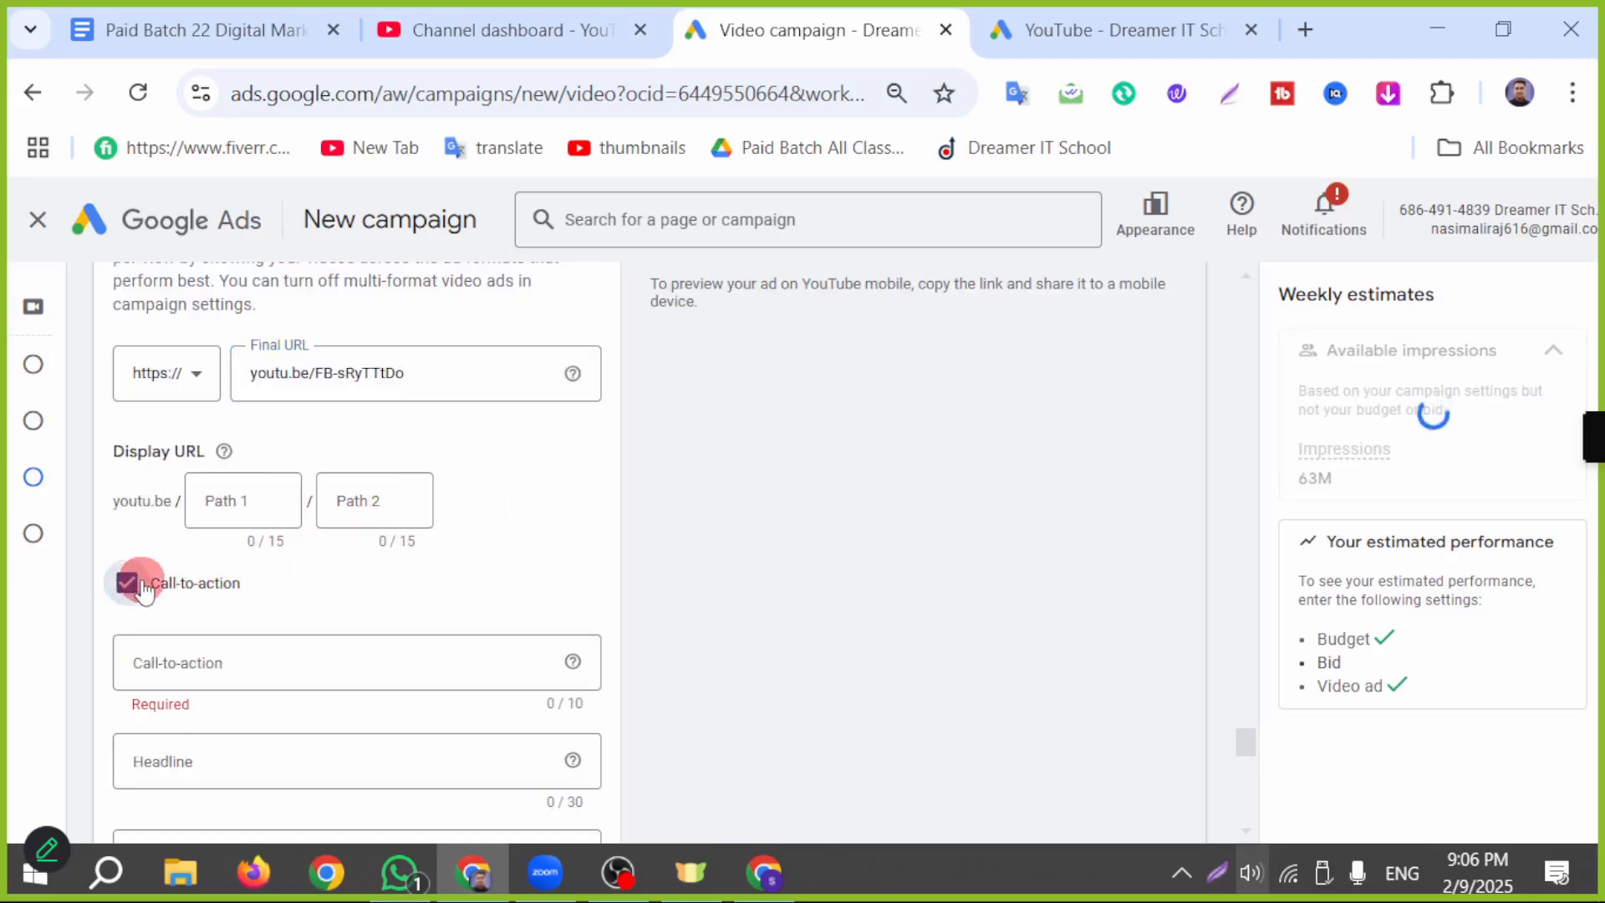
pyautogui.click(293, 666)
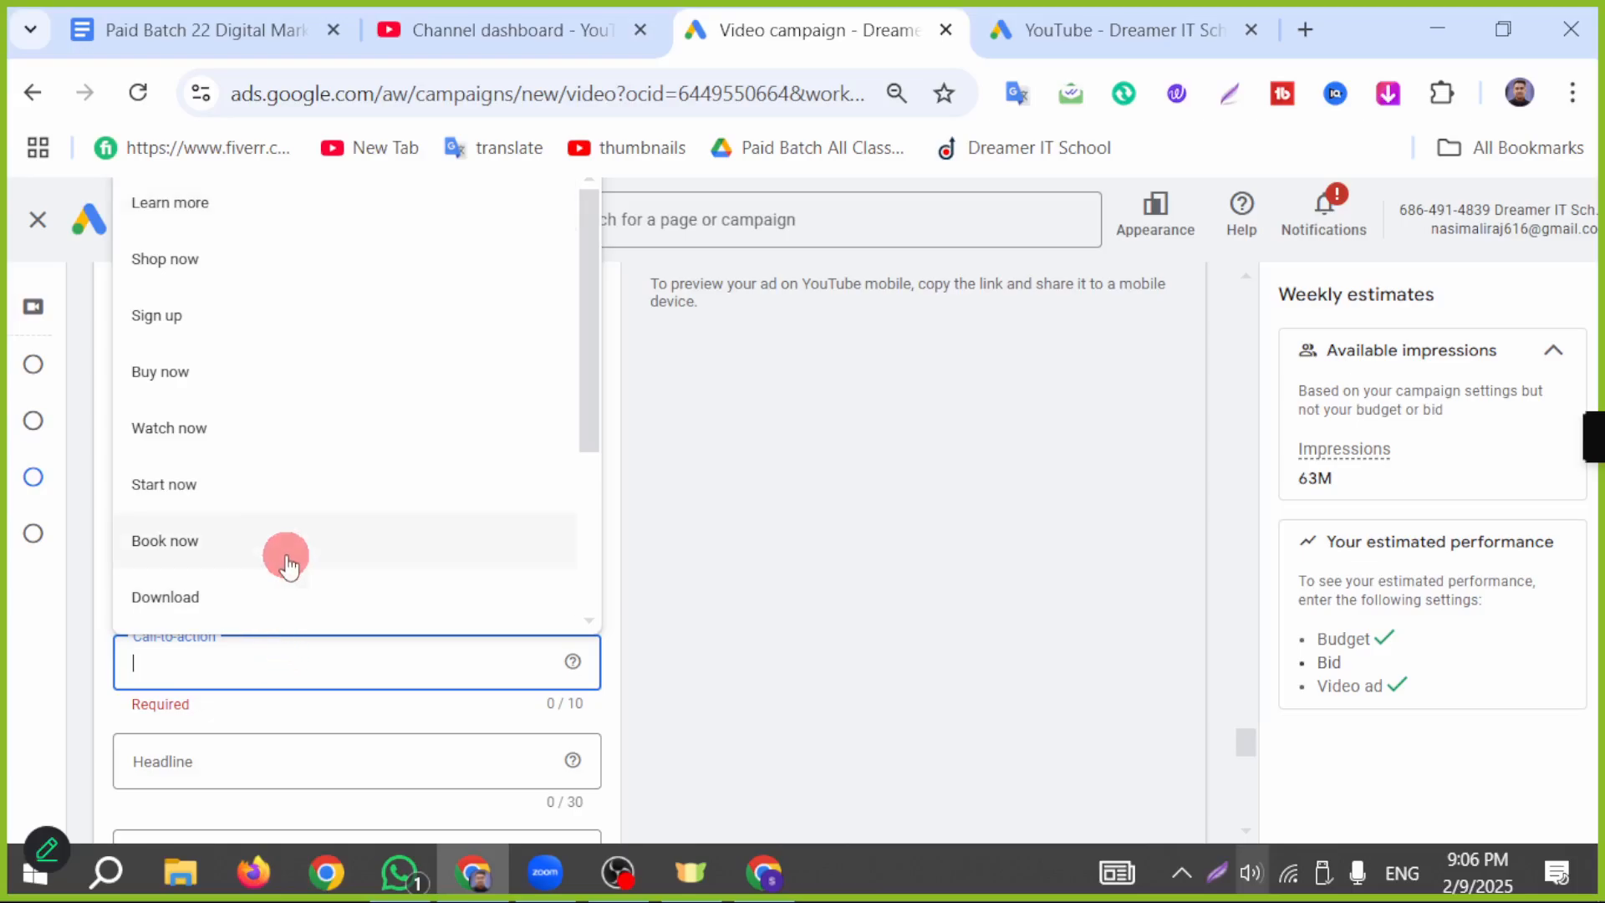
pyautogui.click(228, 427)
# Step: Outline the Watch now banner in the mobile ad preview with a red rectangle and point an arrow at it using a screen-capture overlay
pyautogui.scroll(8, 1195, 618)
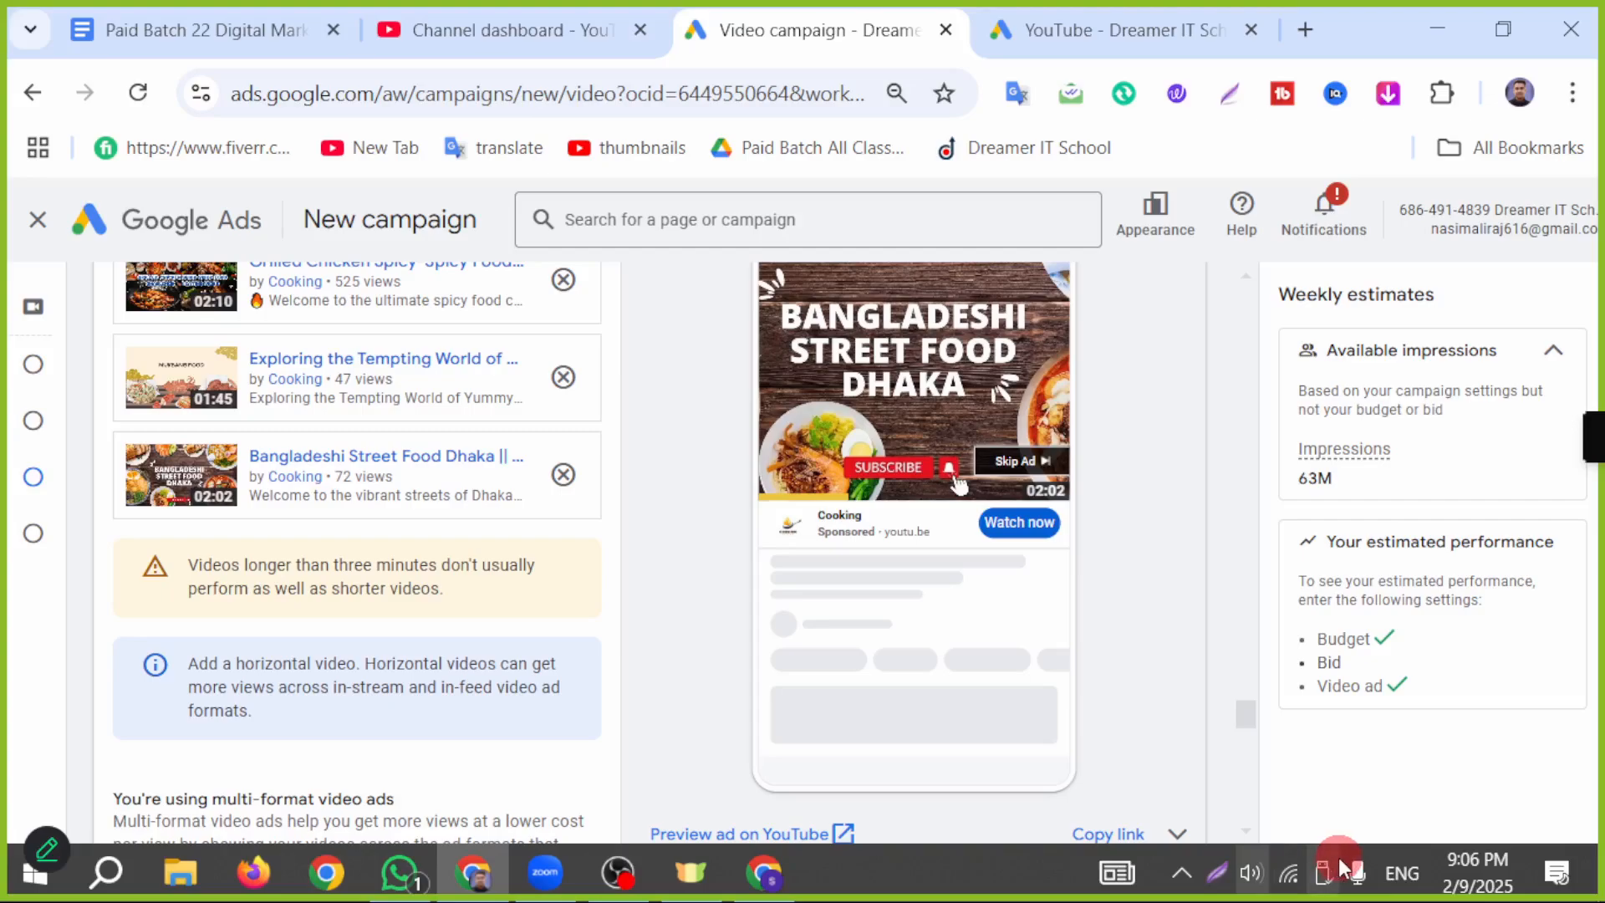
pyautogui.click(1228, 877)
pyautogui.click(1325, 763)
pyautogui.moveTo(761, 500)
pyautogui.mouseDown()
pyautogui.moveTo(926, 575)
pyautogui.moveTo(1077, 550)
pyautogui.mouseUp()
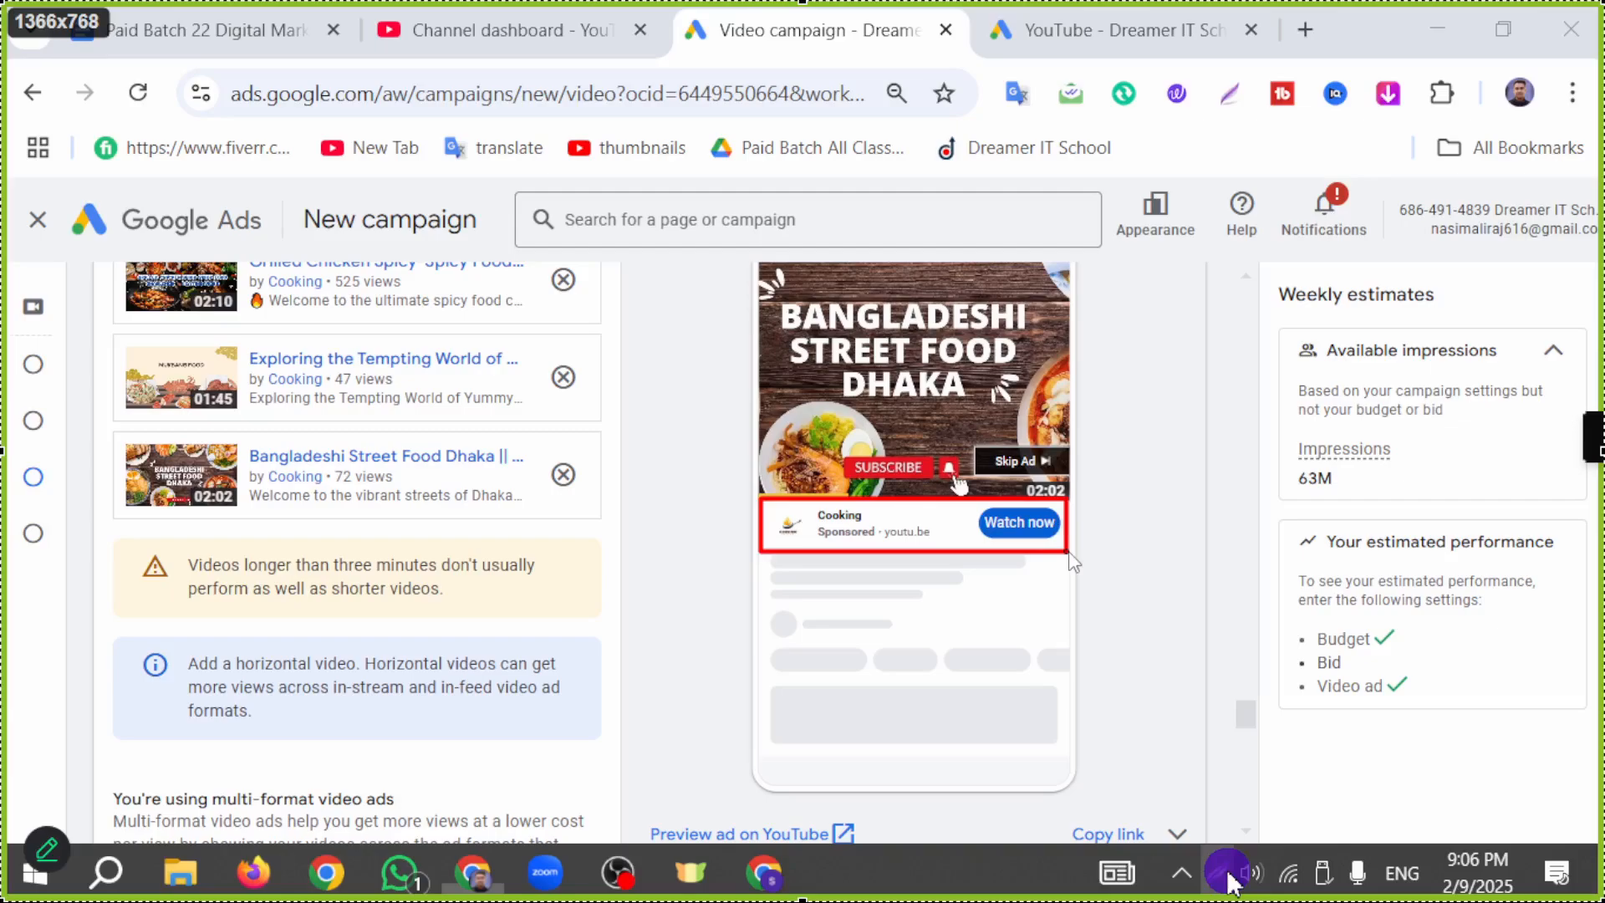
pyautogui.click(1337, 736)
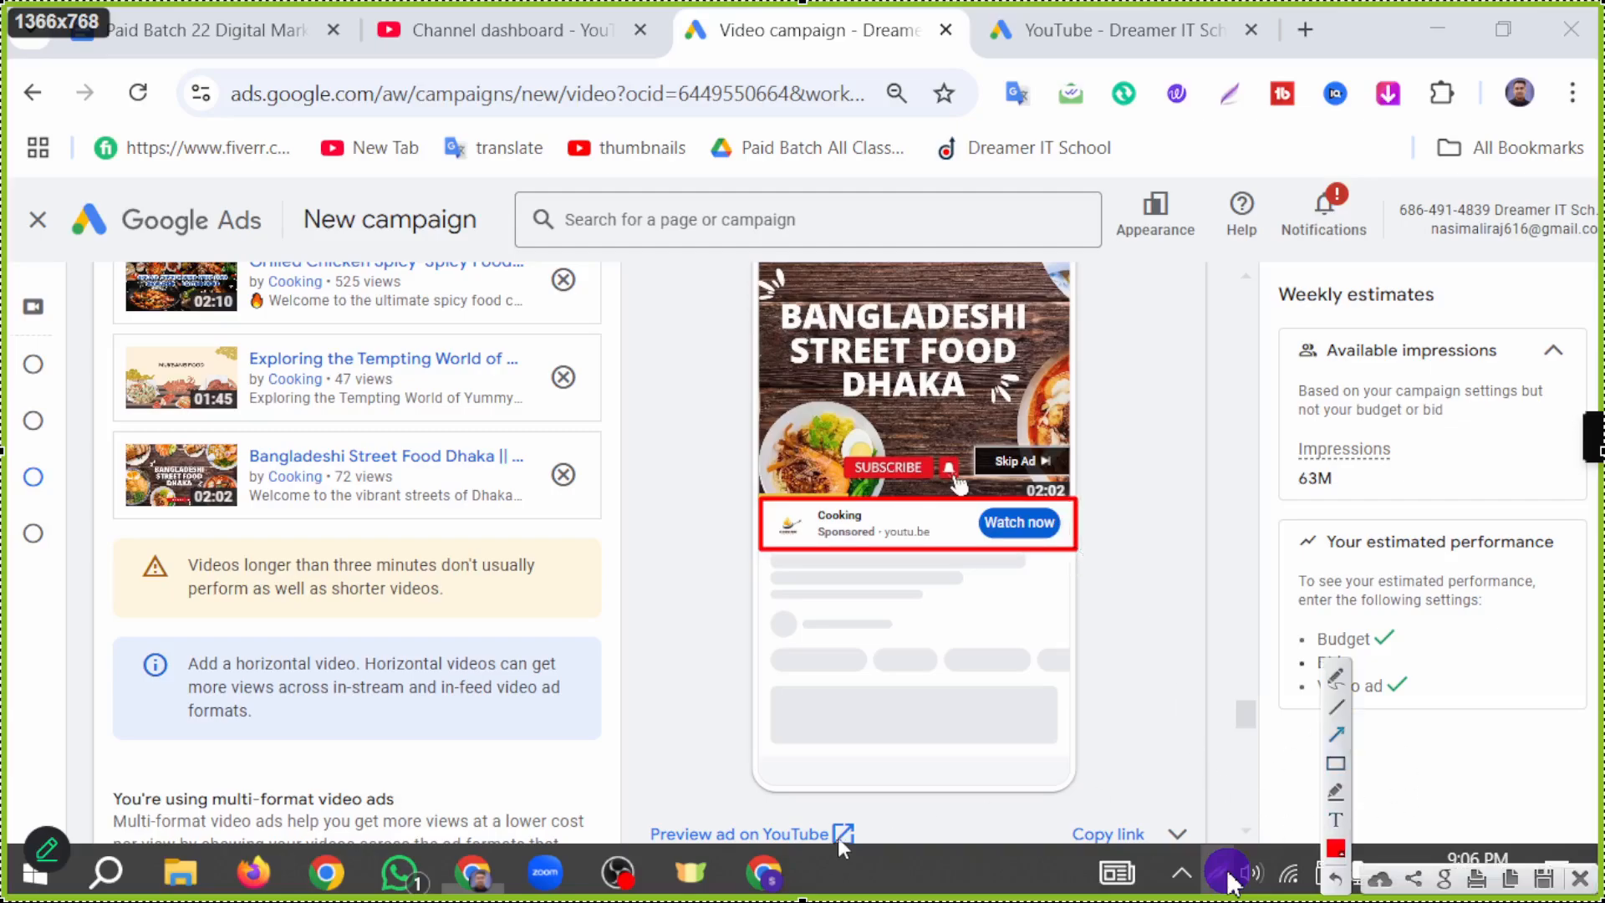
pyautogui.moveTo(844, 821); pyautogui.dragTo(969, 583)
pyautogui.click(1229, 878)
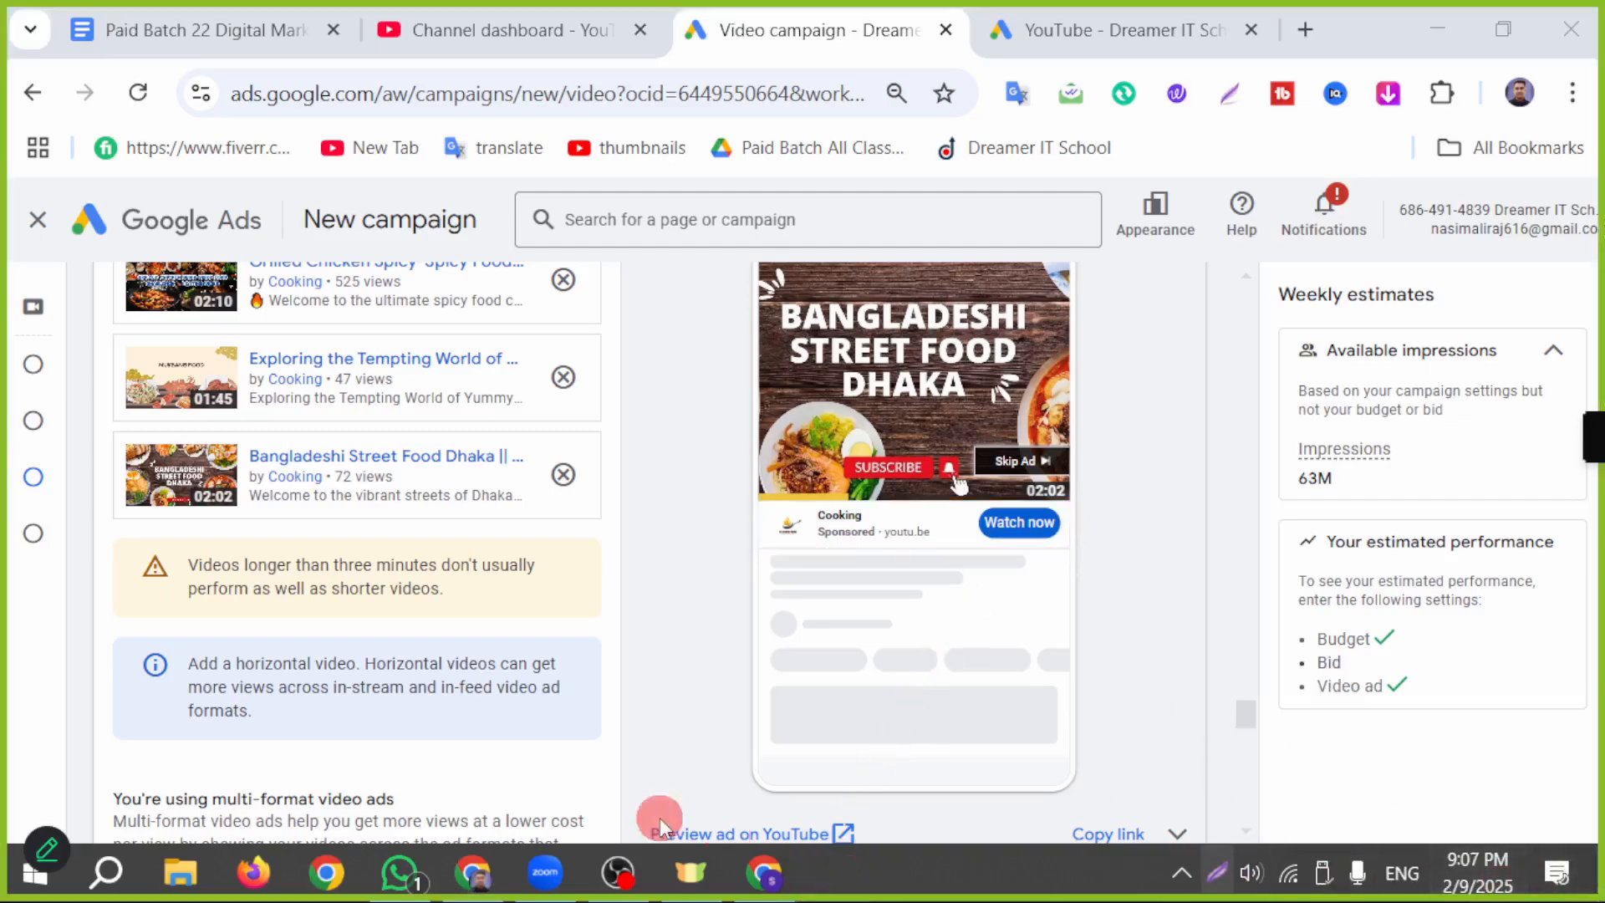
# Step: Set the ad's headline to the suggested "Bangladeshi Street Food Dhaka"
pyautogui.scroll(-3, 398, 645)
pyautogui.scroll(-4, 415, 694)
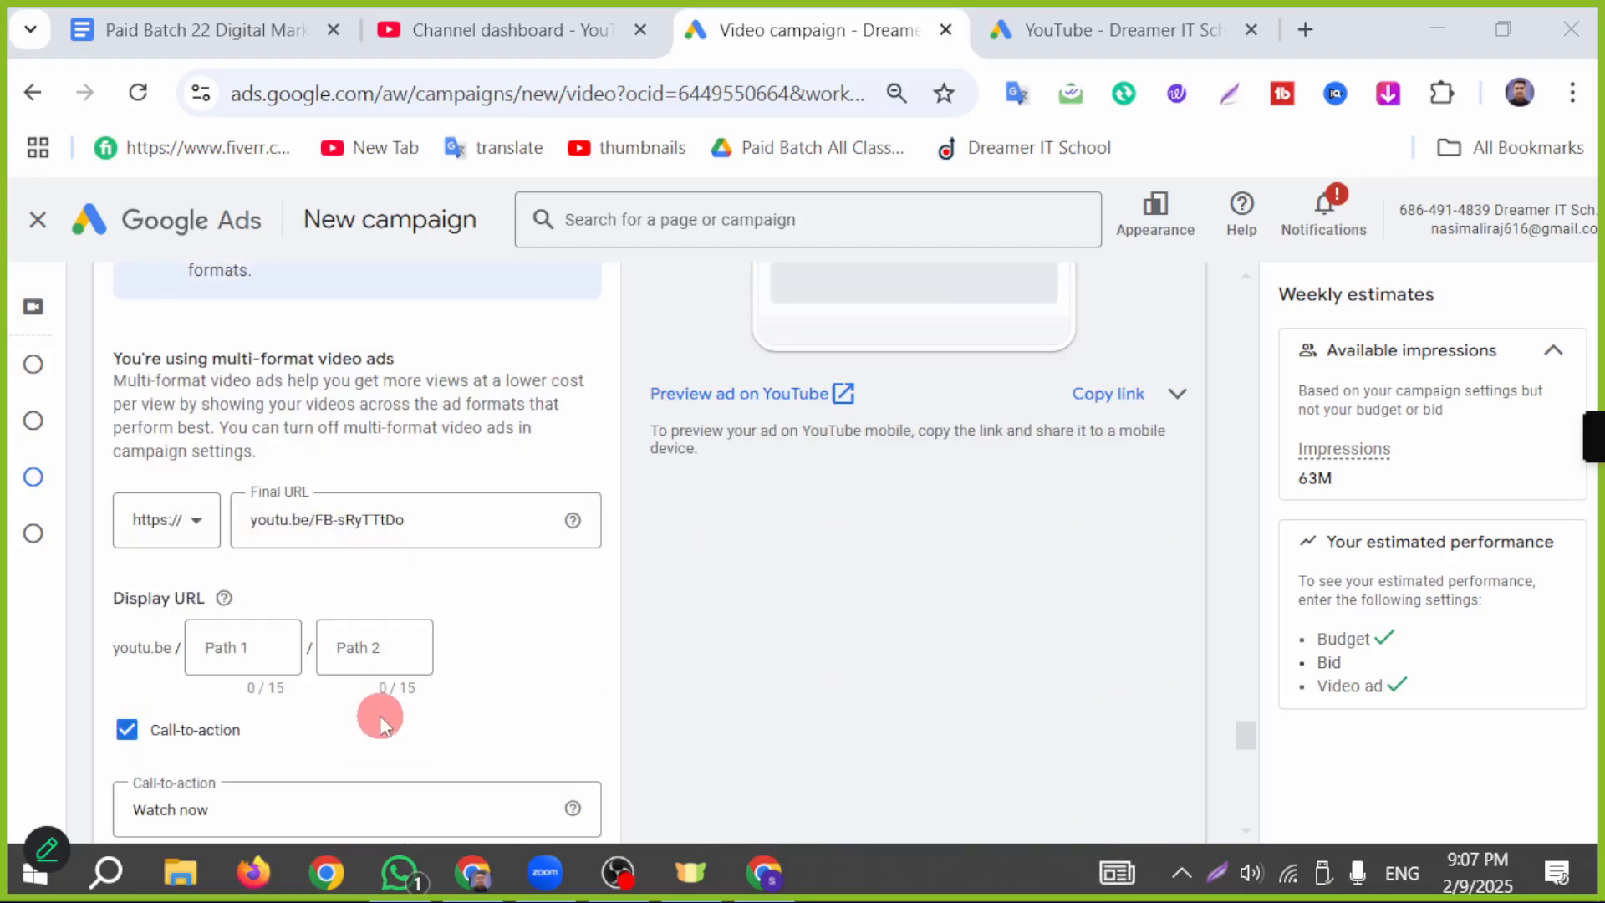
pyautogui.click(394, 678)
pyautogui.click(403, 673)
pyautogui.click(405, 665)
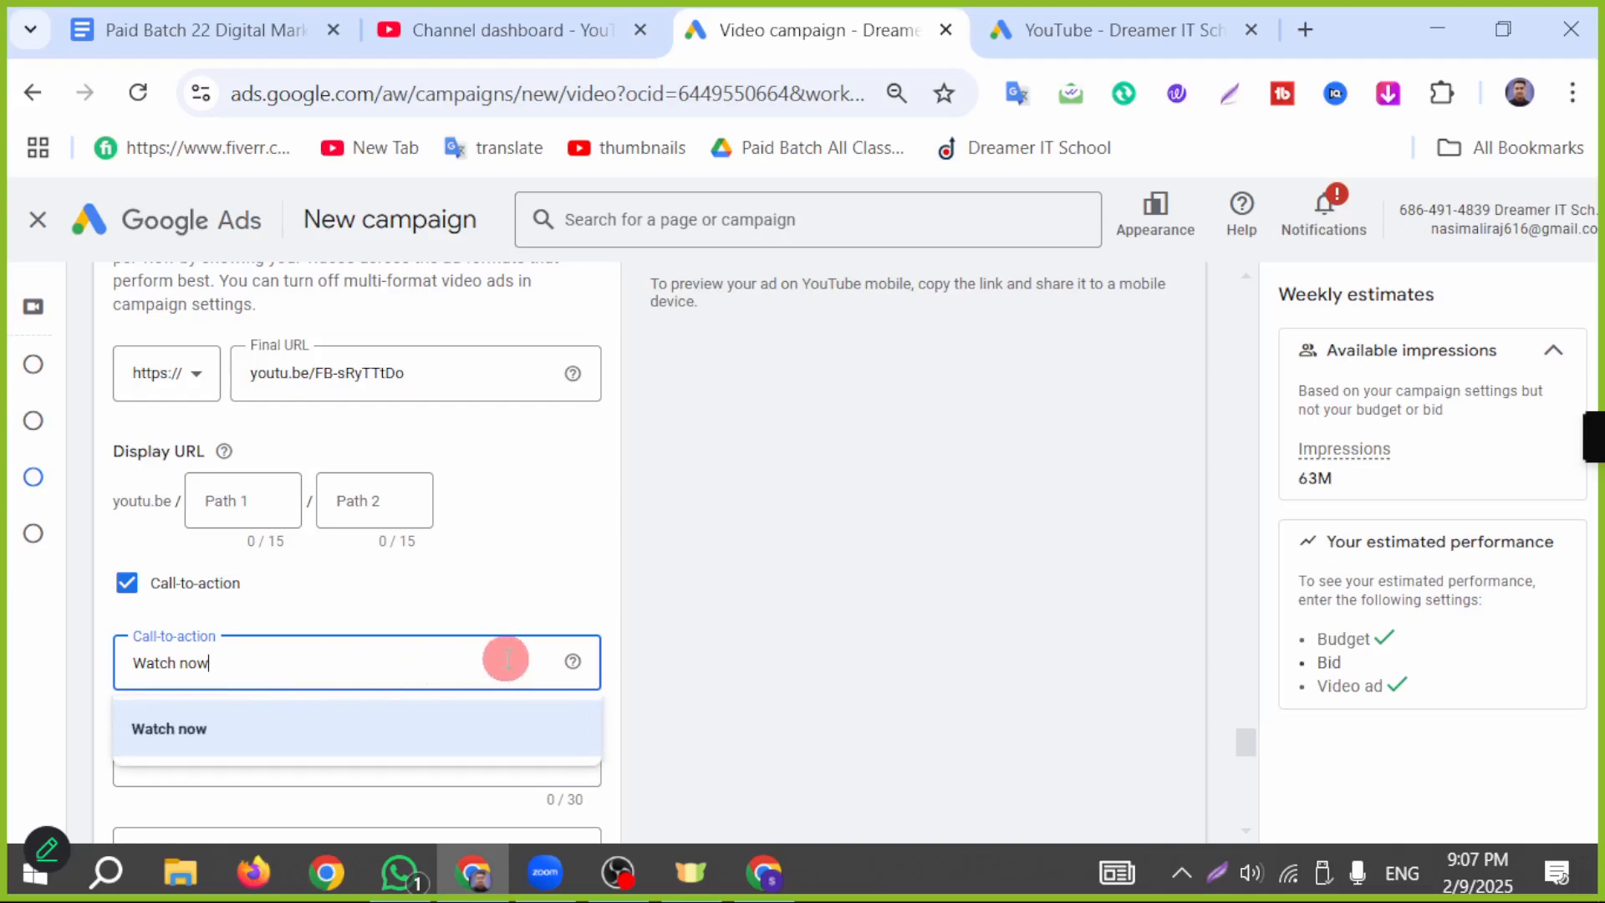
pyautogui.scroll(-2, 504, 659)
pyautogui.click(423, 543)
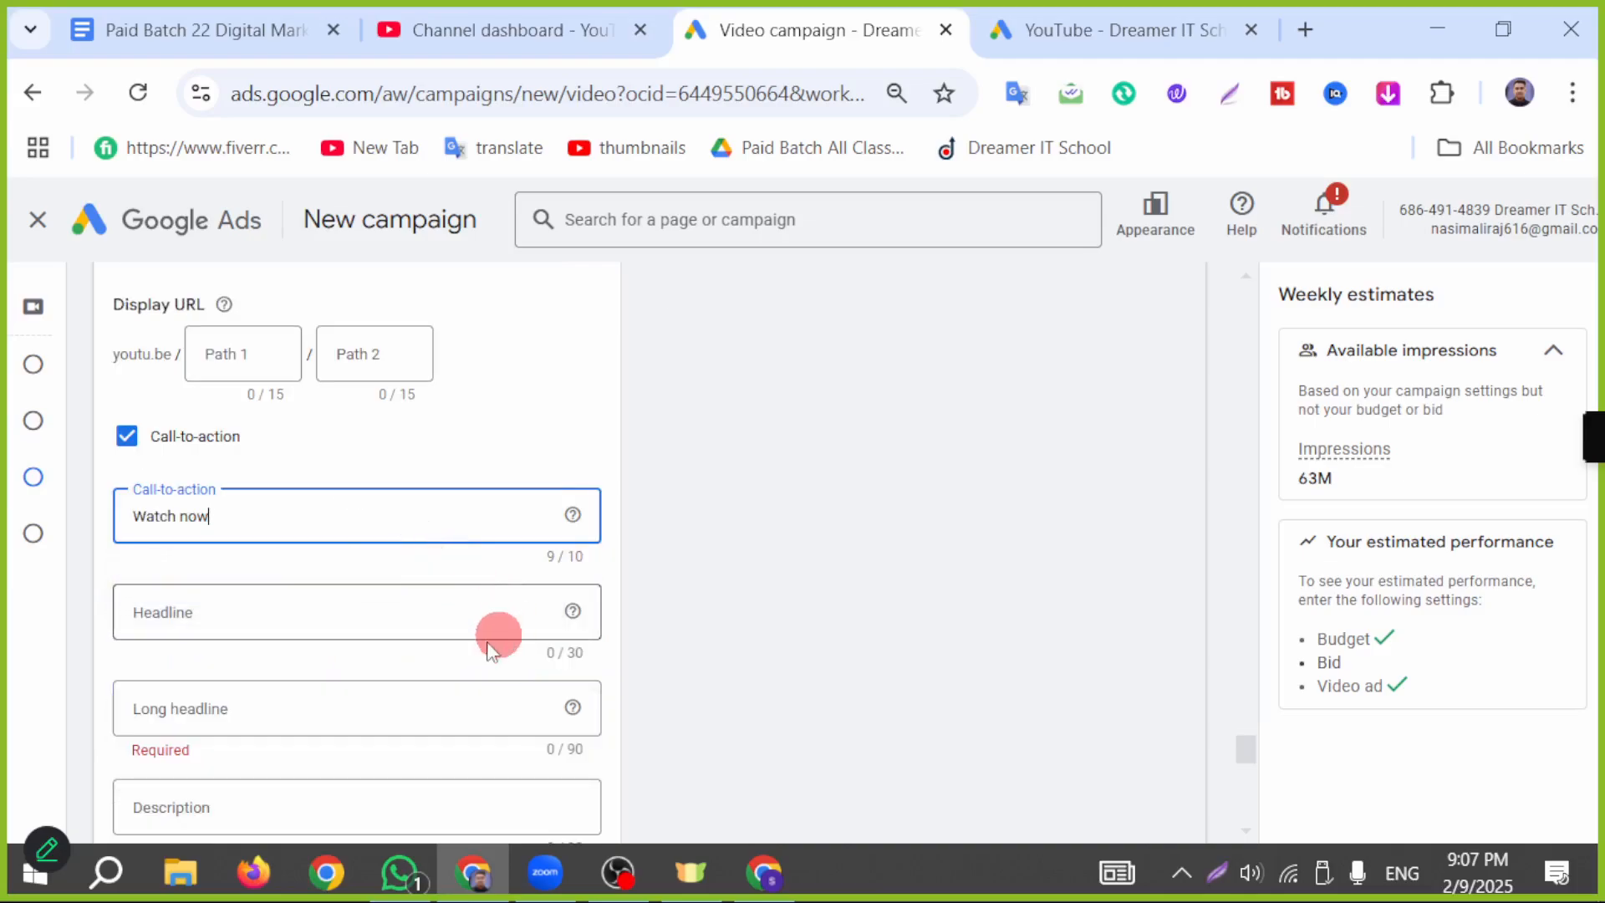
pyautogui.click(260, 620)
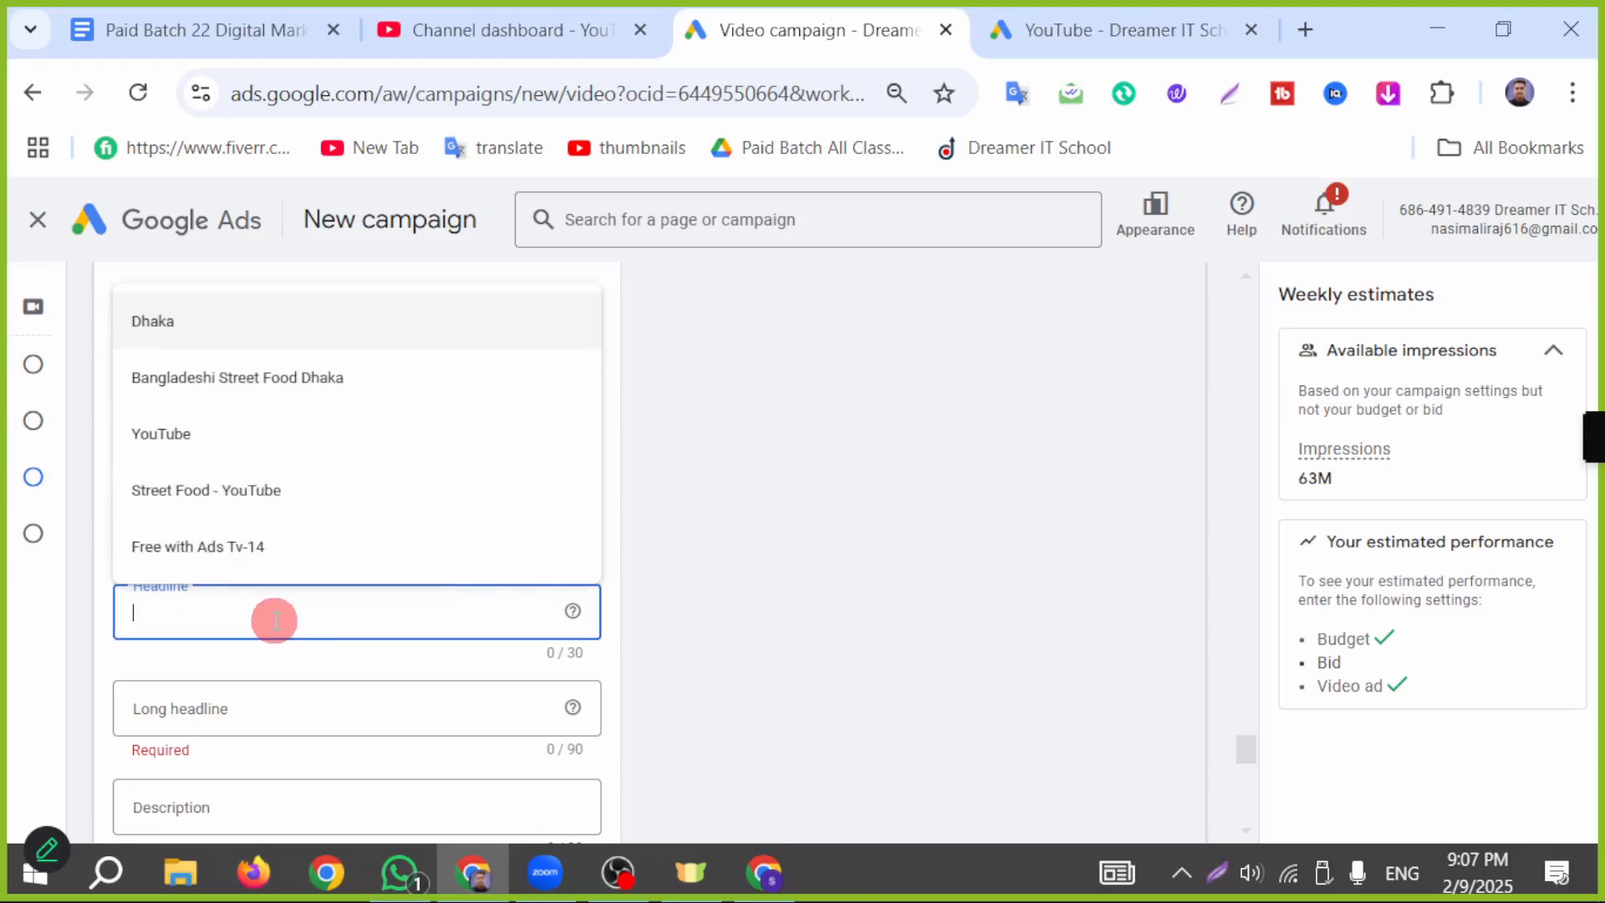
pyautogui.click(322, 377)
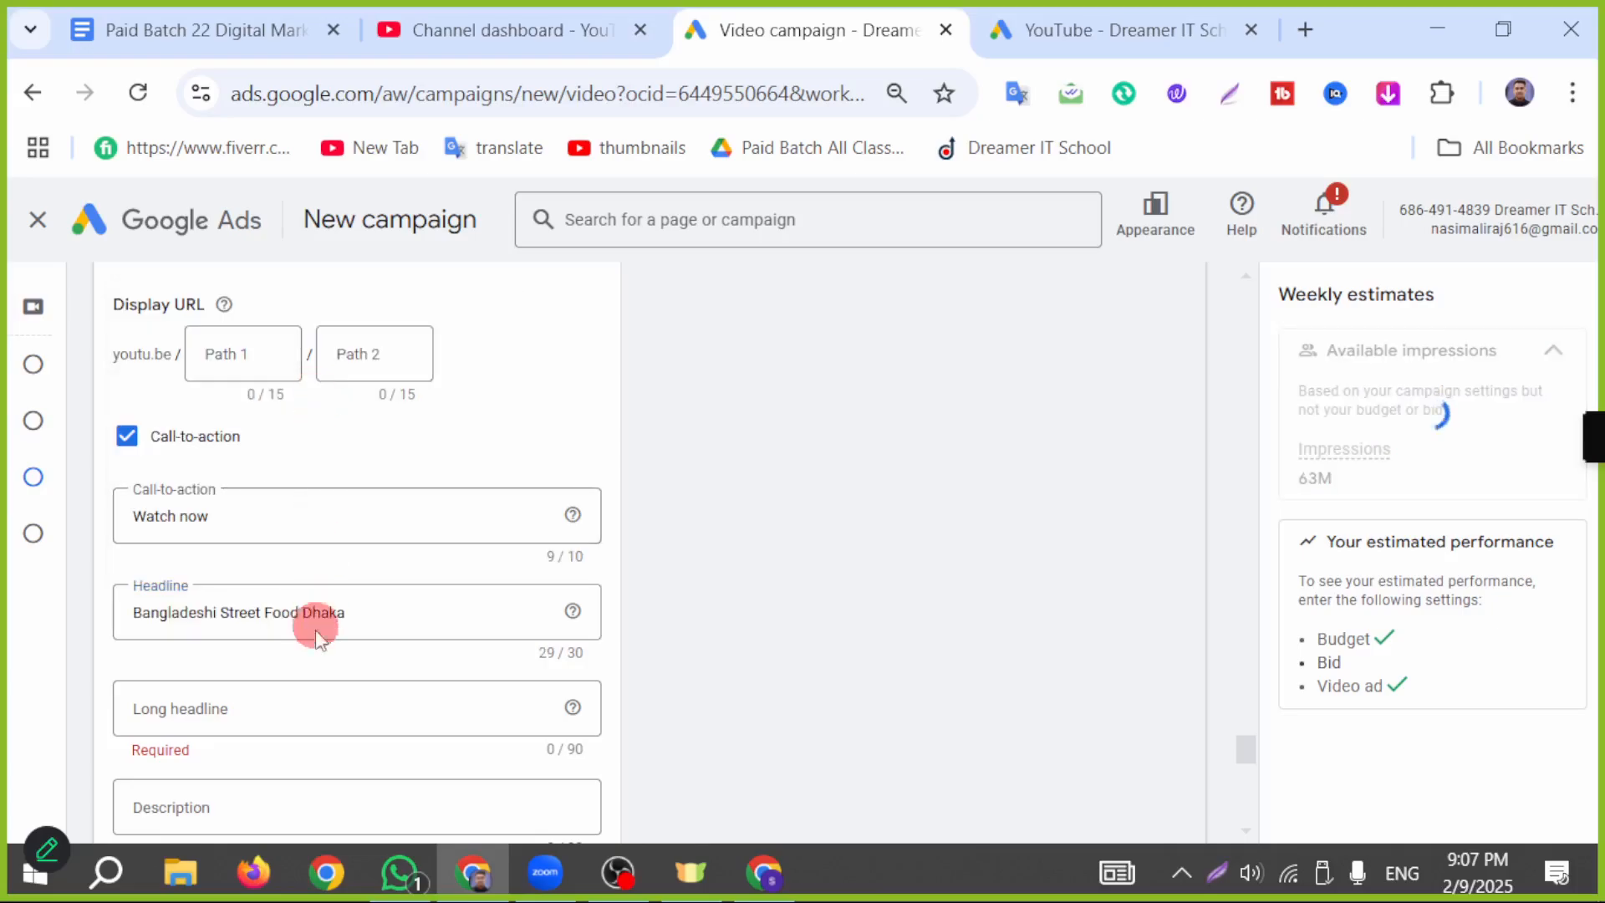
# Step: Fill the ad's description with the suggested text "Bangladeshi Street Food Dhaka || Street Food"
pyautogui.click(265, 706)
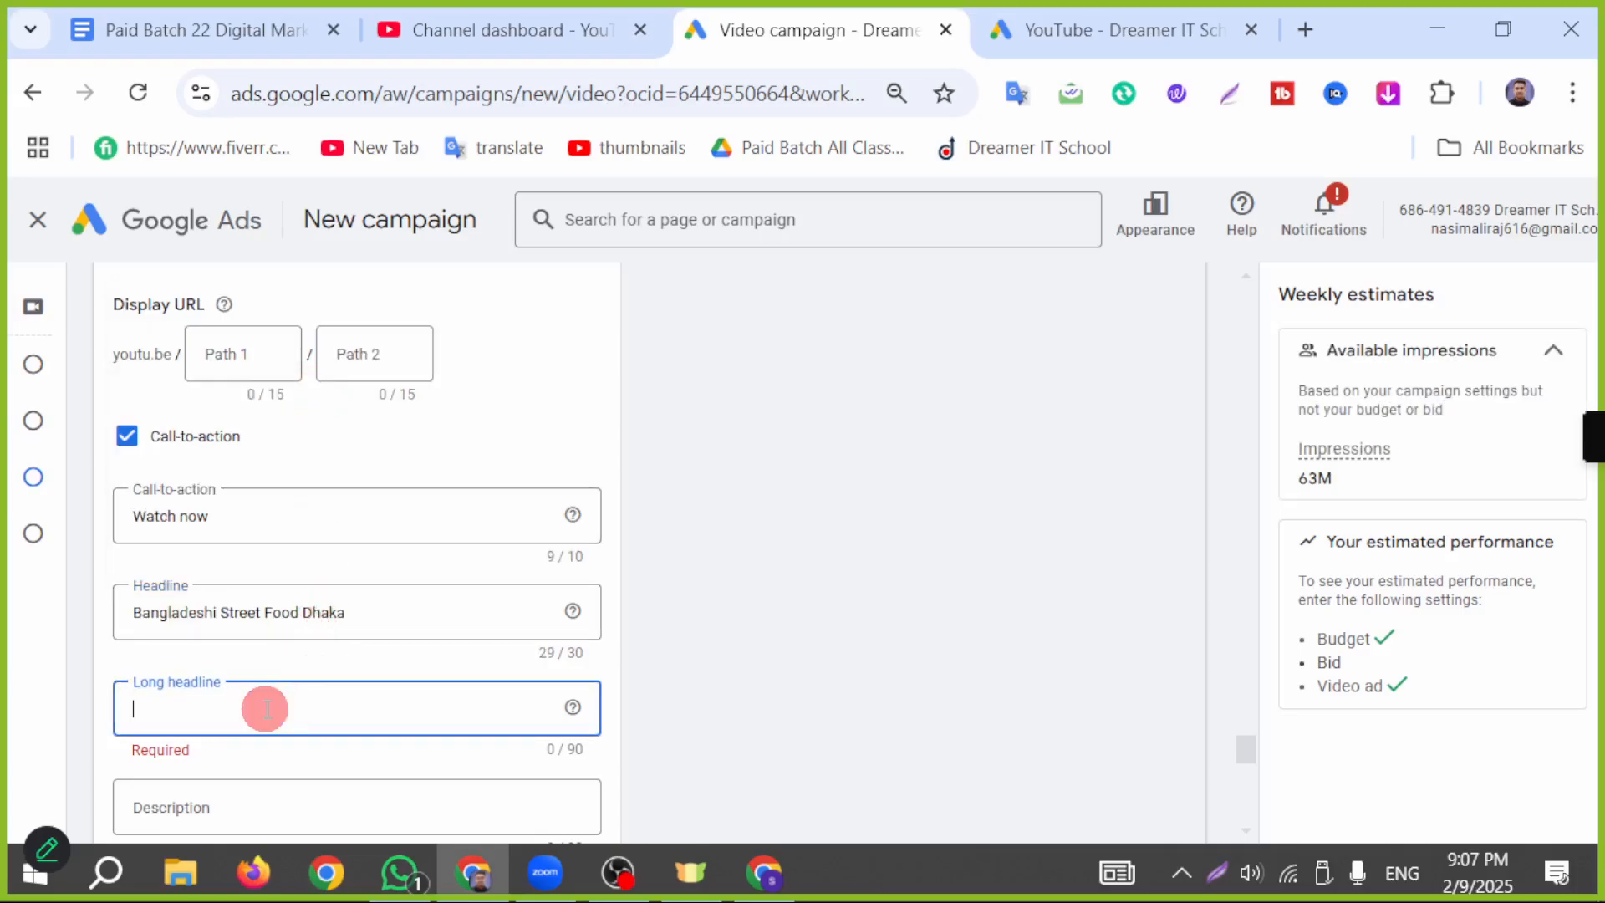
pyautogui.scroll(-2, 293, 606)
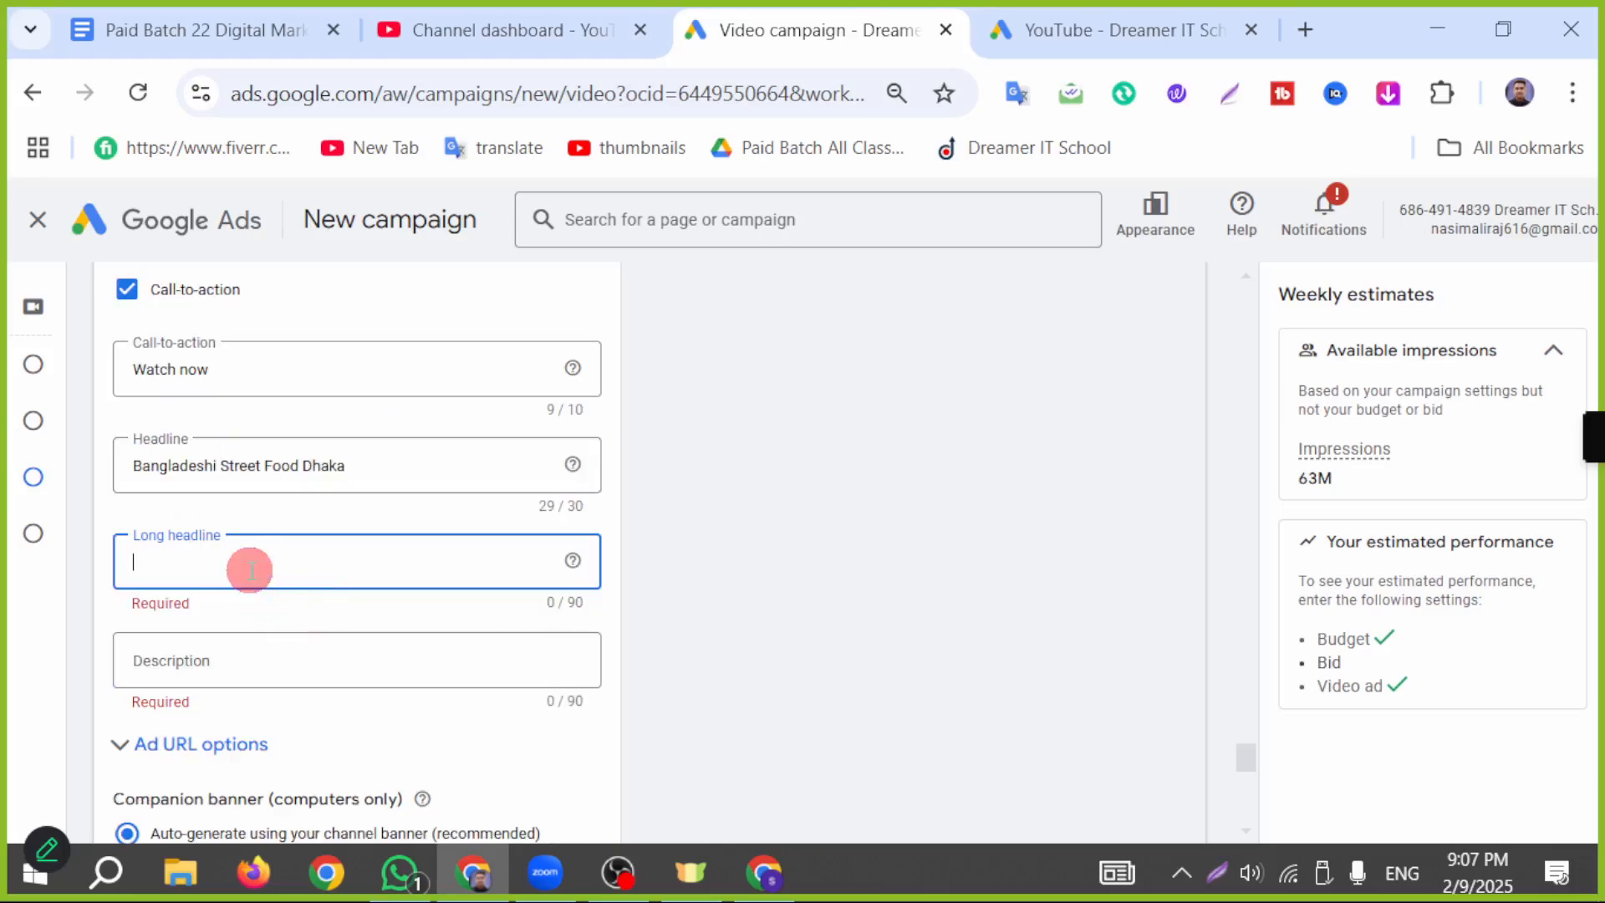
pyautogui.click(368, 466)
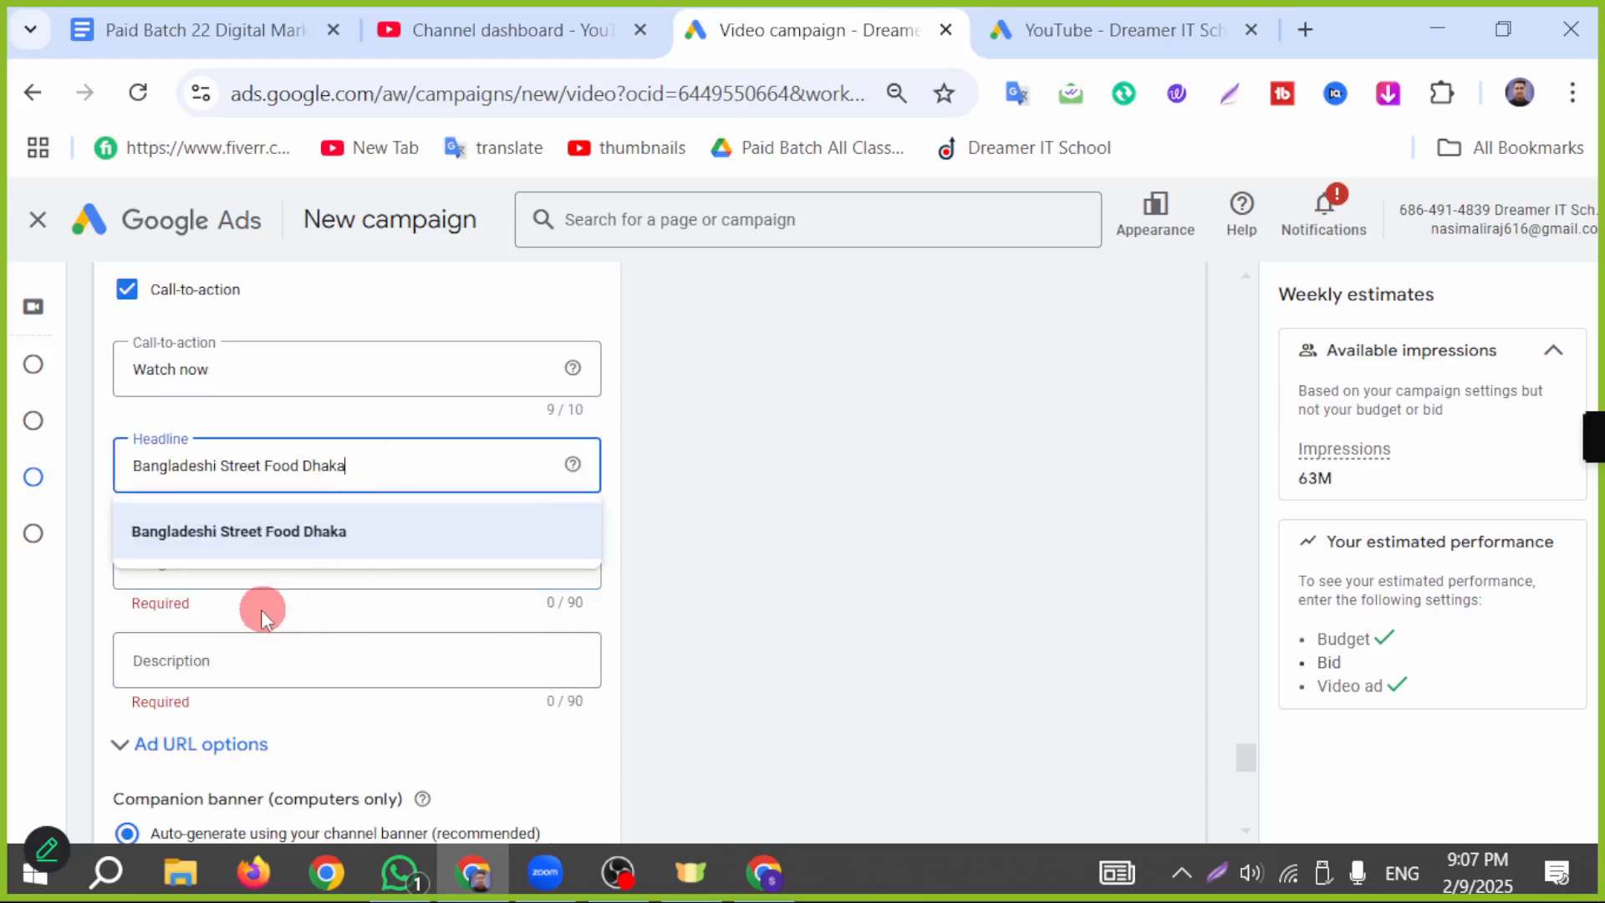
pyautogui.click(308, 661)
pyautogui.click(266, 525)
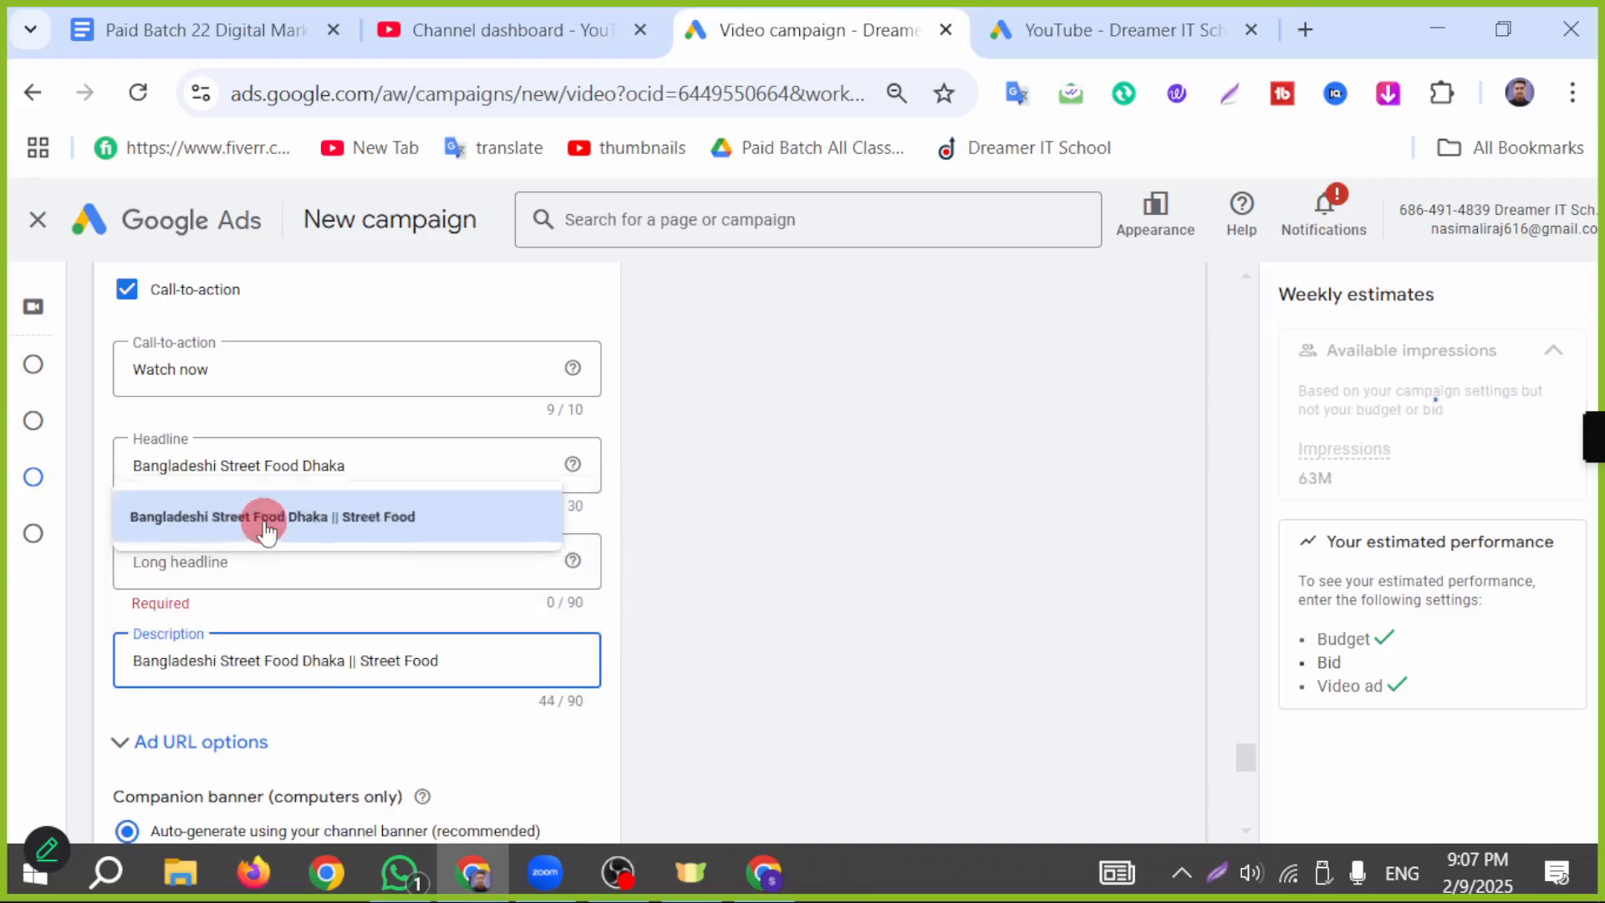
# Step: Copy the description text "Bangladeshi Street Food Dhaka || Street Food" into the ad's long headline
pyautogui.click(242, 562)
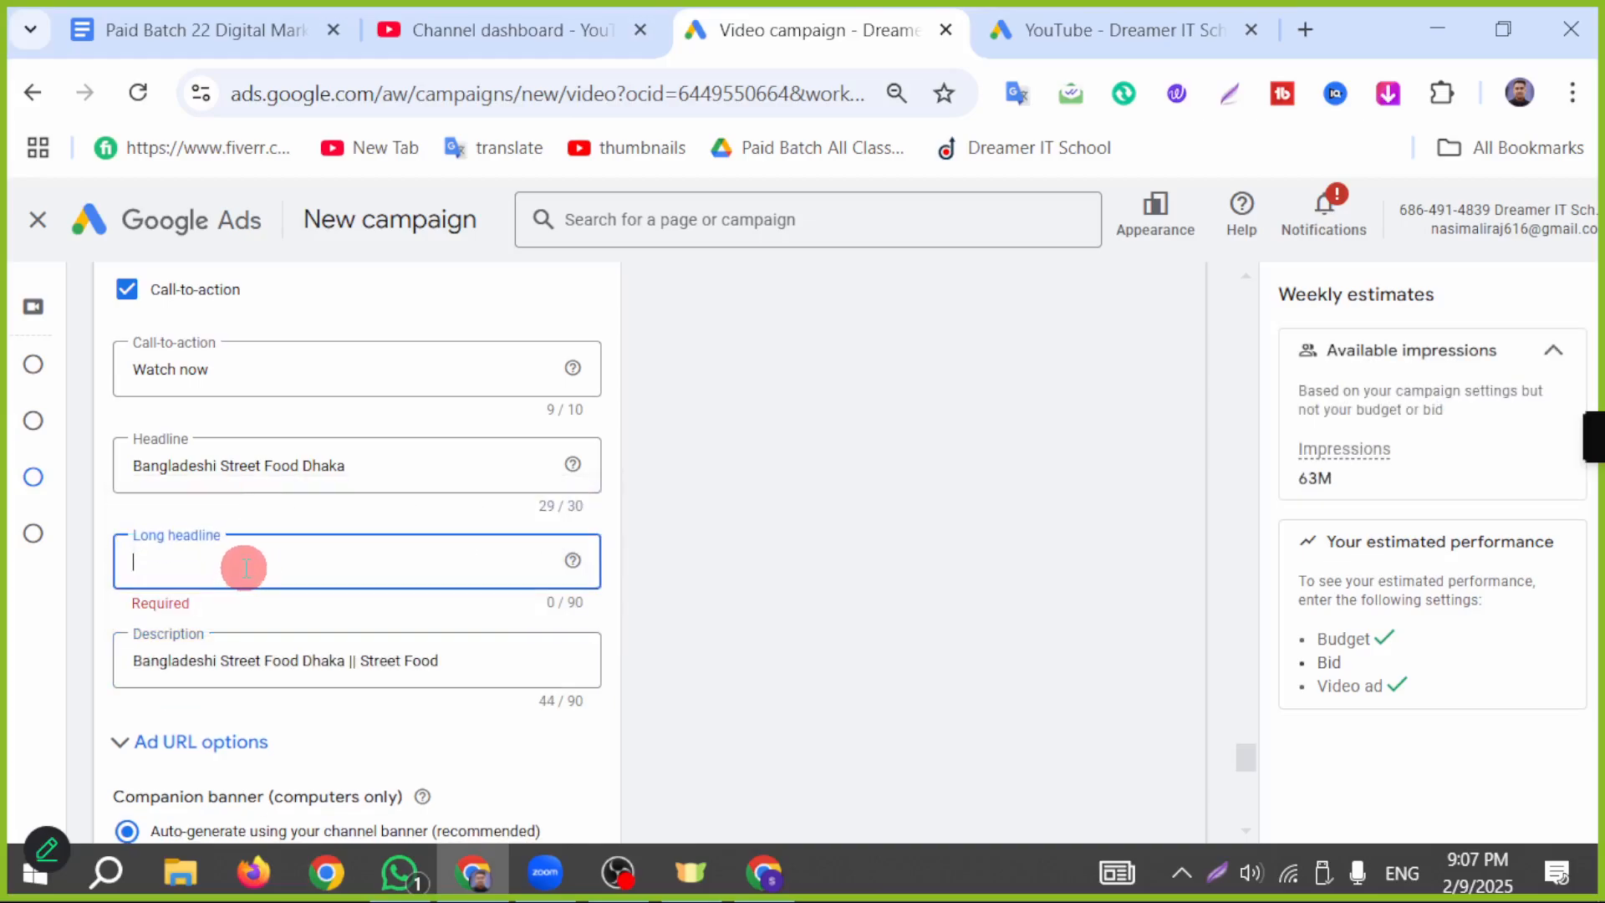
pyautogui.click(464, 672)
pyautogui.click(480, 732)
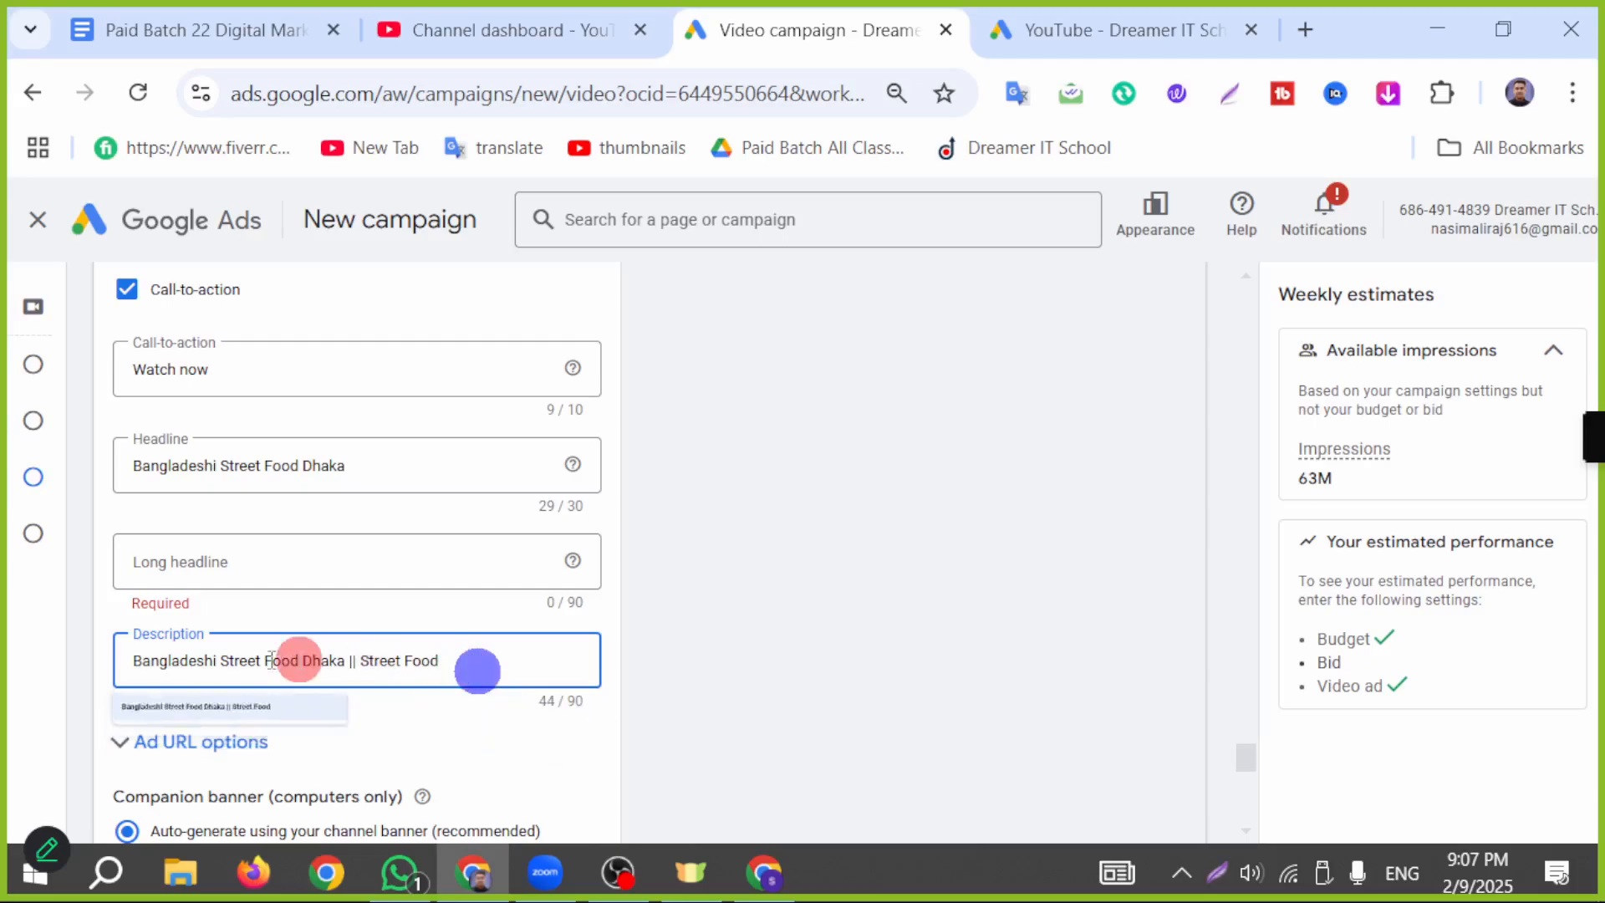
pyautogui.click(346, 579)
pyautogui.scroll(-2, 470, 637)
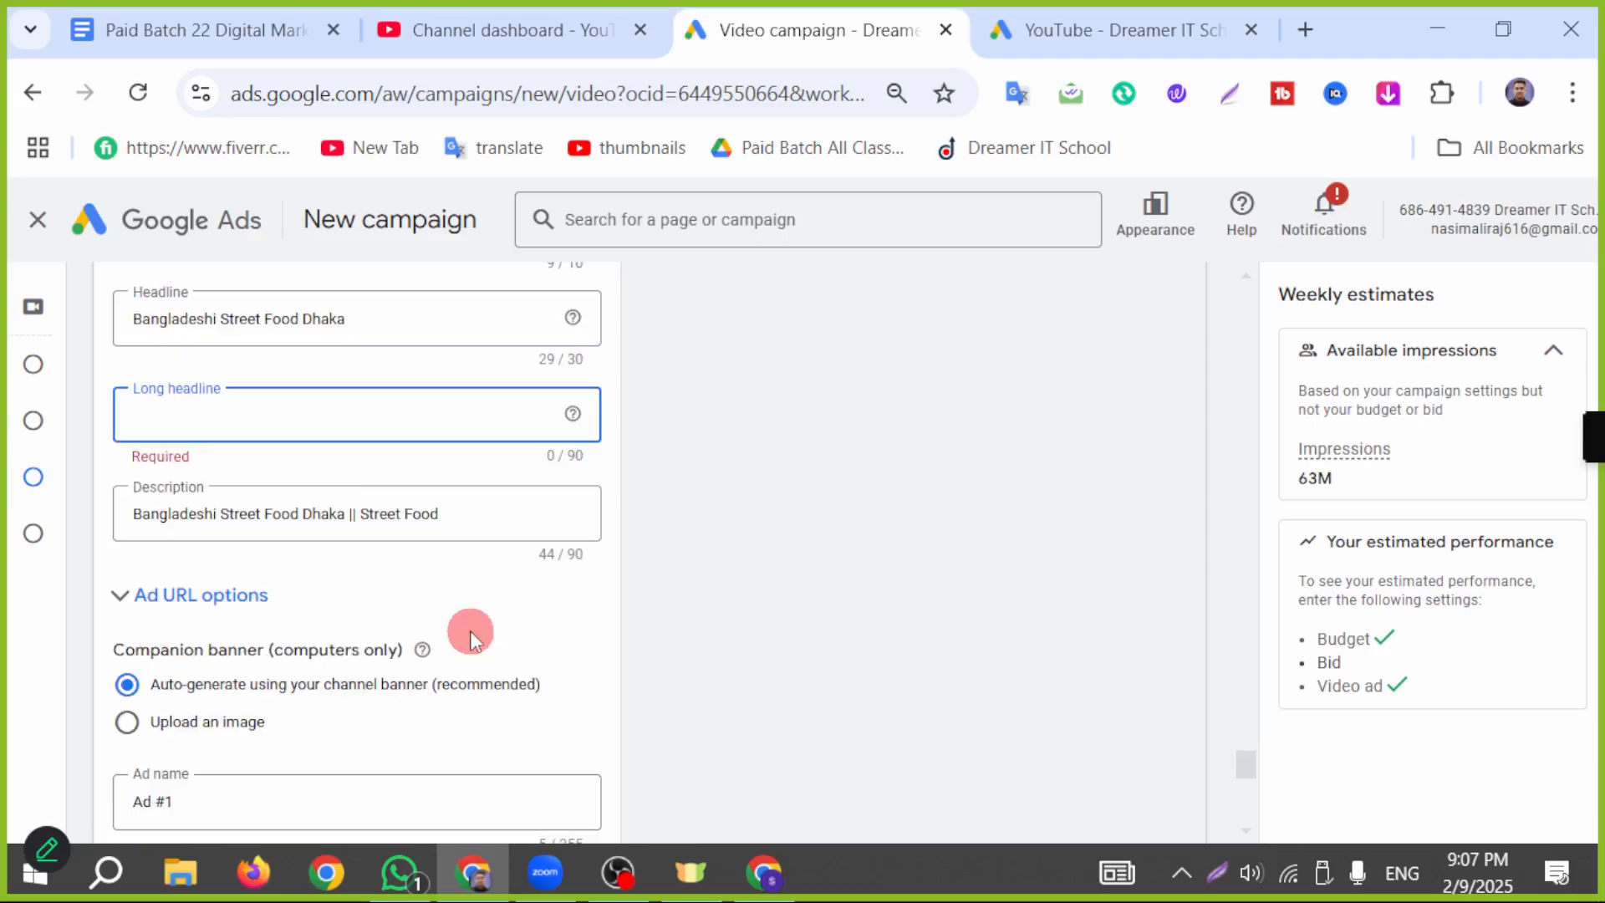
pyautogui.scroll(2, 478, 648)
pyautogui.moveTo(483, 657); pyautogui.dragTo(106, 666)
pyautogui.hotkey('ctrl', 'c')
pyautogui.click(258, 568)
pyautogui.hotkey('ctrl', 'v')
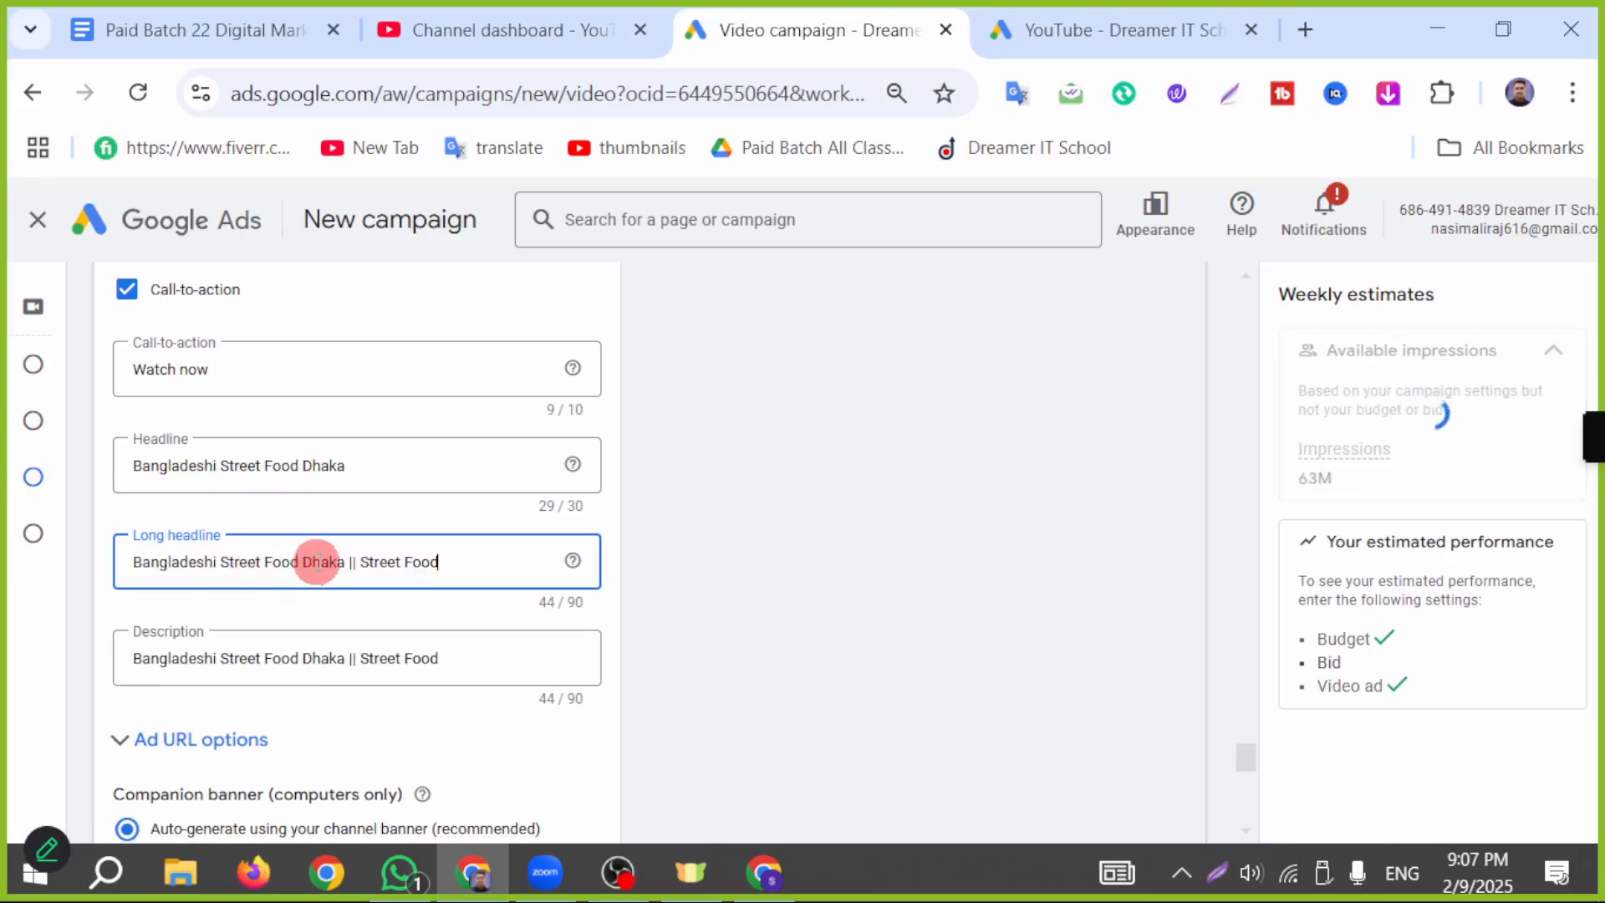
# Step: Replace the ad's description with the suggestion starting "Don't forget to LIKE, COMMENT, and SUBSCRIBE for more delicious food"
pyautogui.moveTo(459, 657); pyautogui.dragTo(50, 662)
pyautogui.press('BackSpace')
pyautogui.click(415, 661)
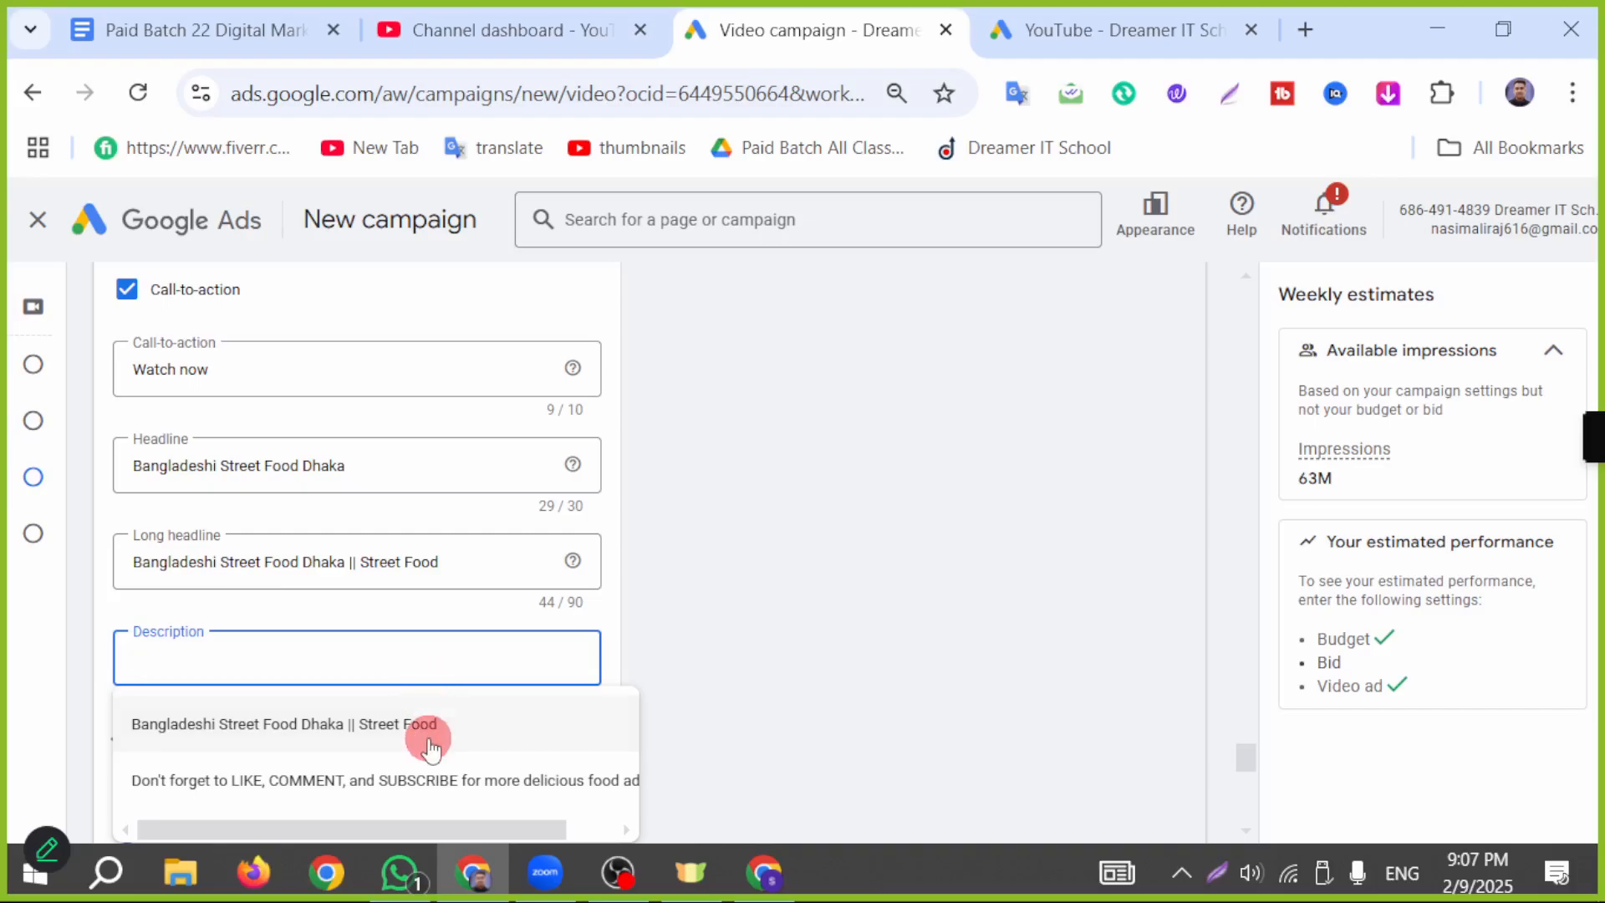
pyautogui.click(376, 779)
# Step: Name the ad "video 9 Feb", keeping the auto-generated companion banner
pyautogui.scroll(-2, 455, 562)
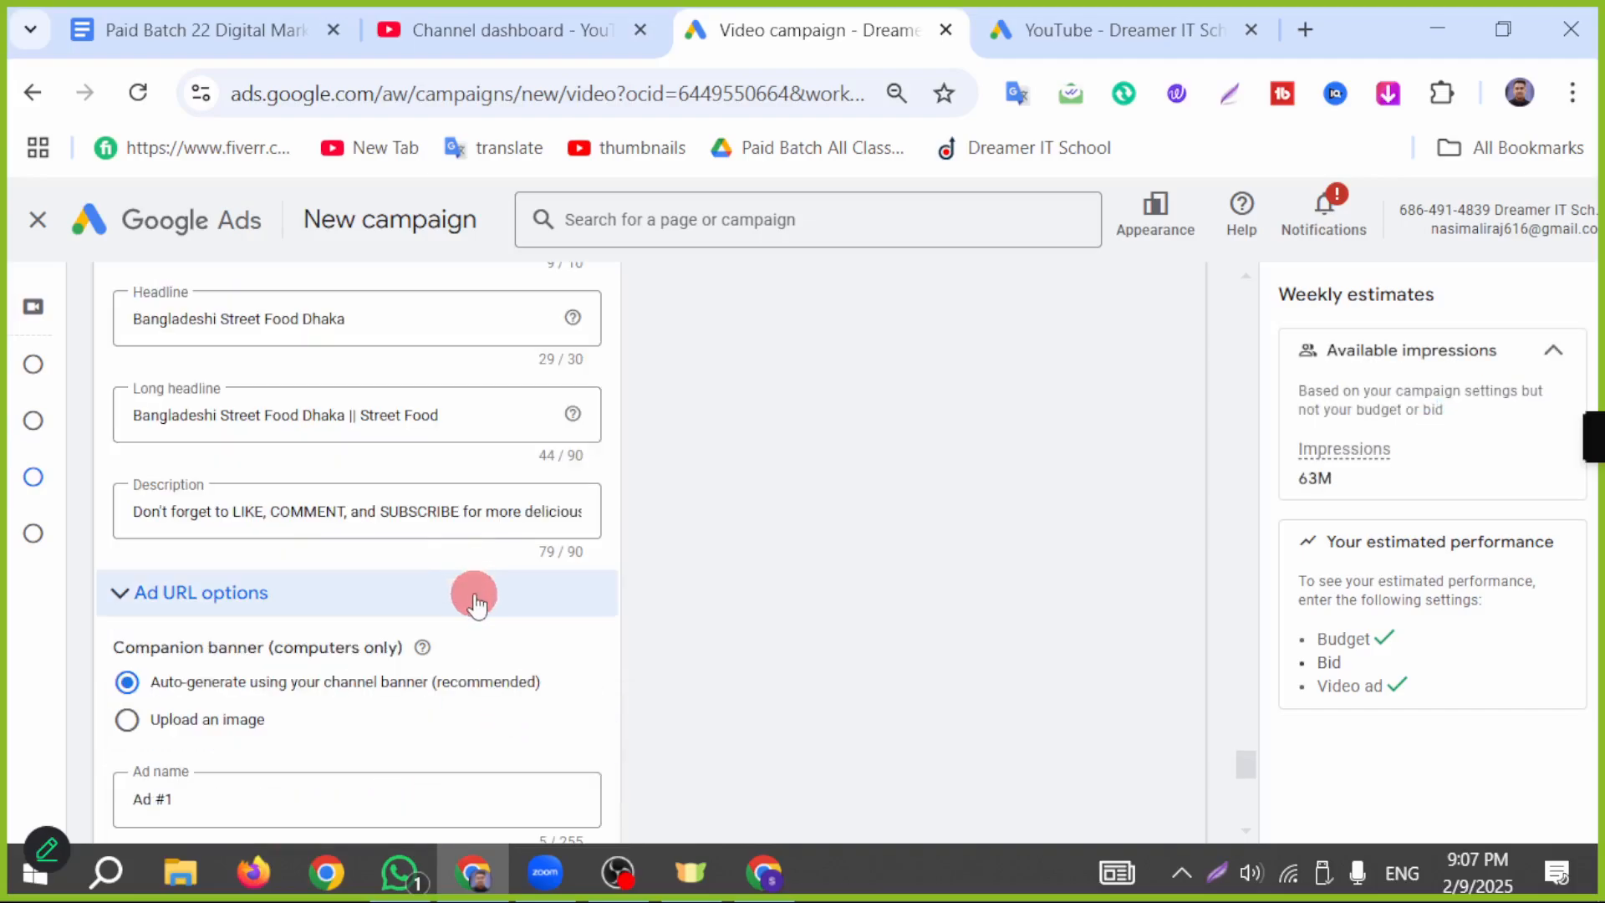
pyautogui.scroll(-2, 473, 600)
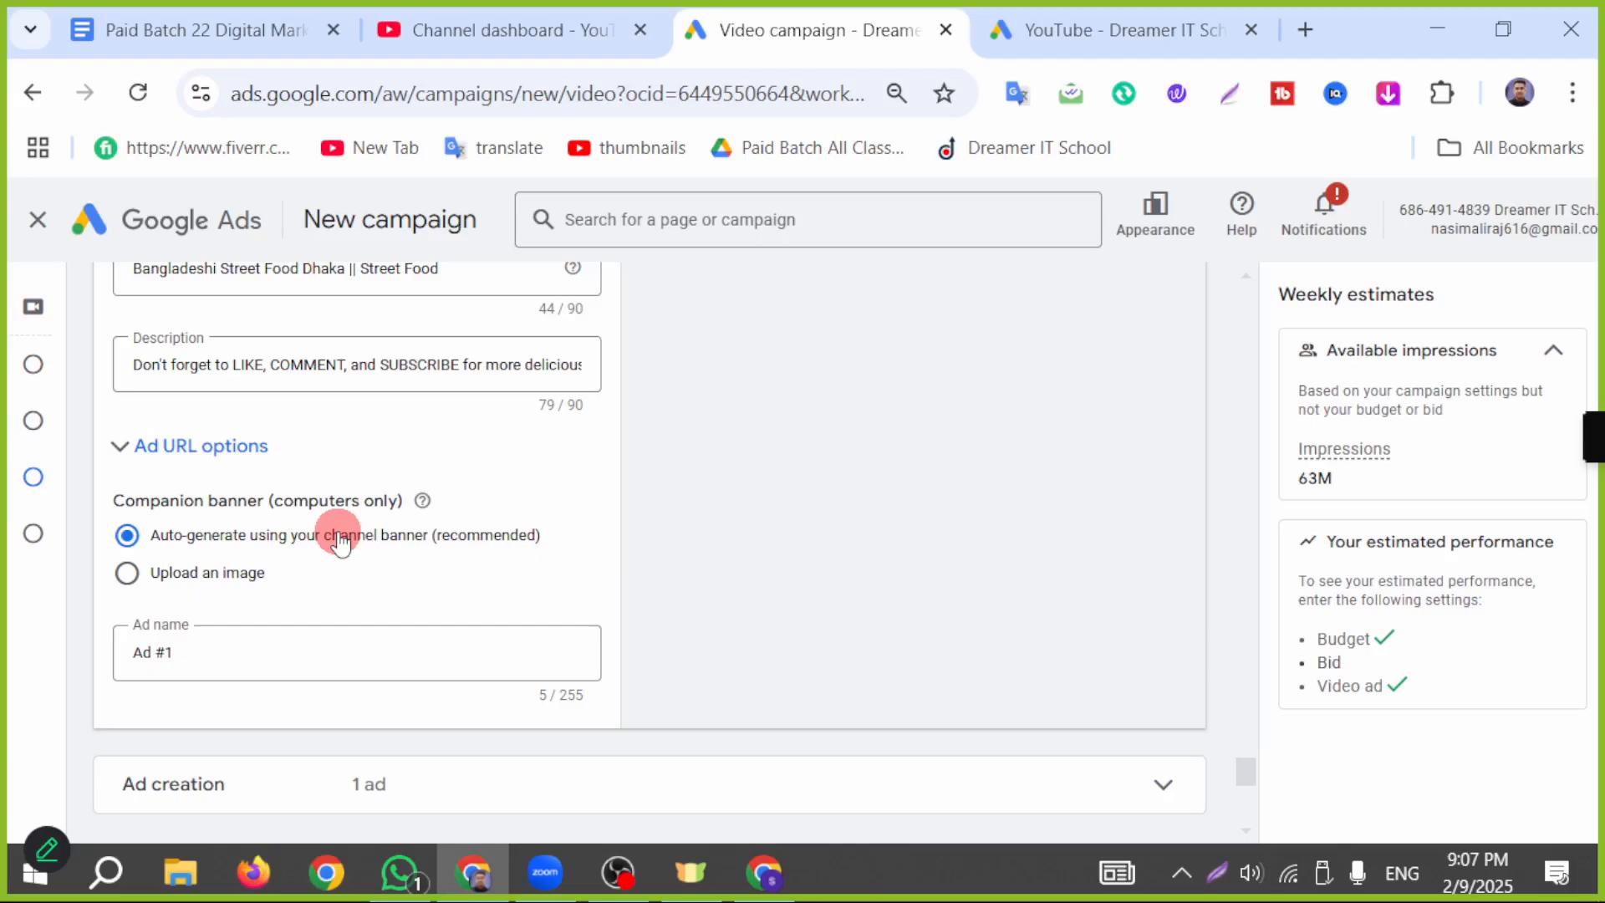
pyautogui.click(245, 662)
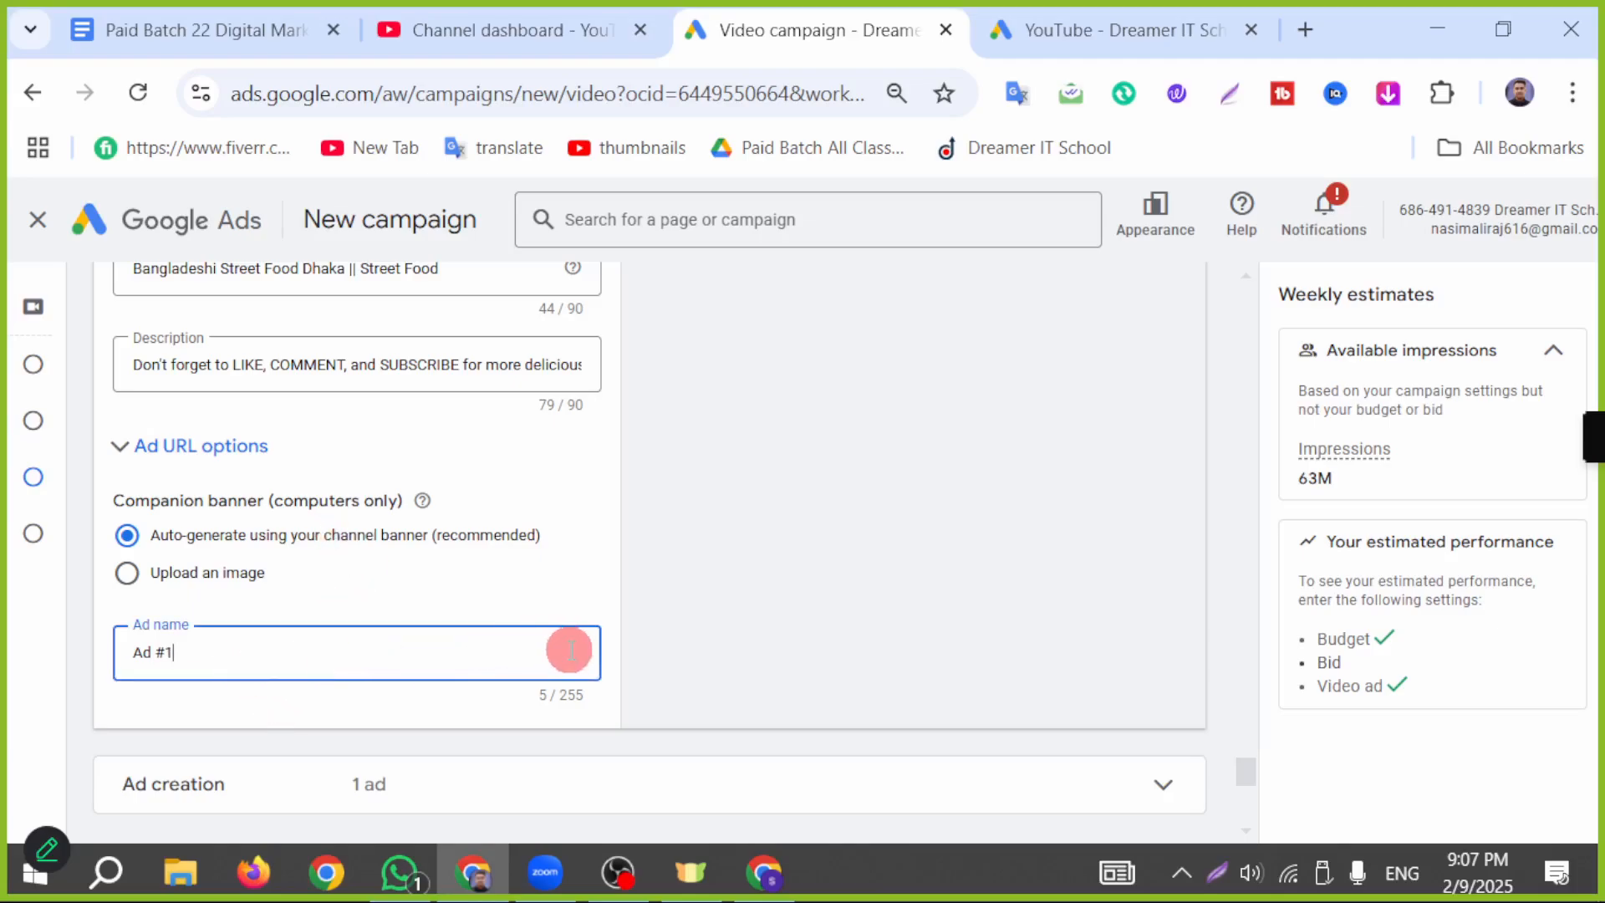
pyautogui.press('BackSpace')
pyautogui.press('BackSpace')
pyautogui.press('BackSpace')
pyautogui.press('BackSpace')
pyautogui.write('video 9 Feb')
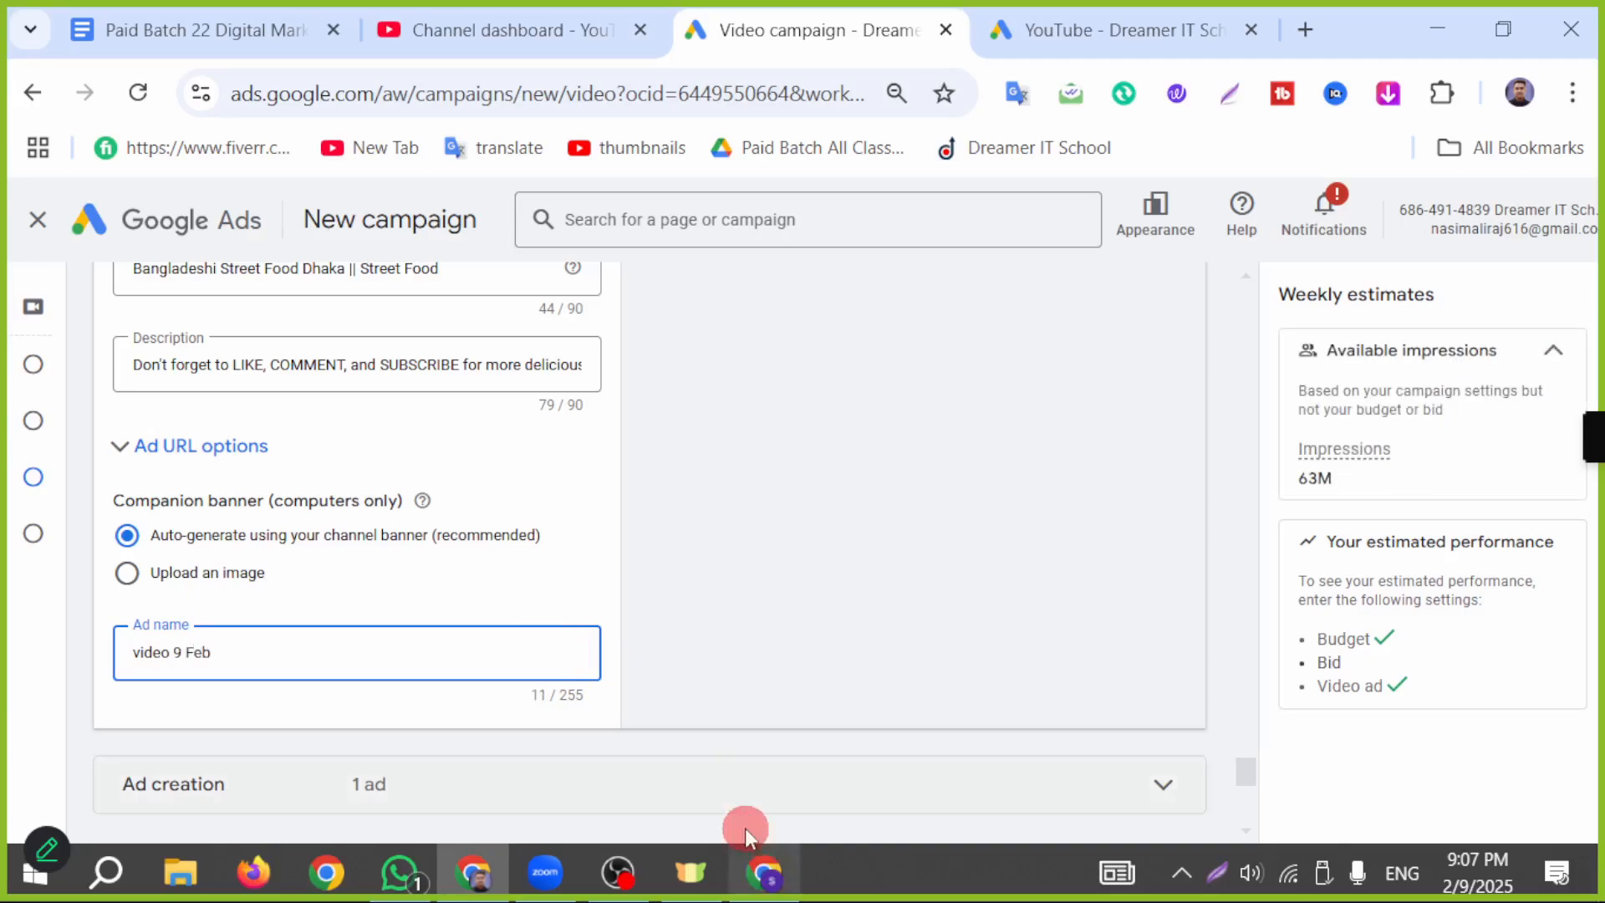
# Step: Expand the ad creation section and set the ad group's target CPV bid to the suggested US$0.01
pyautogui.scroll(-3, 595, 575)
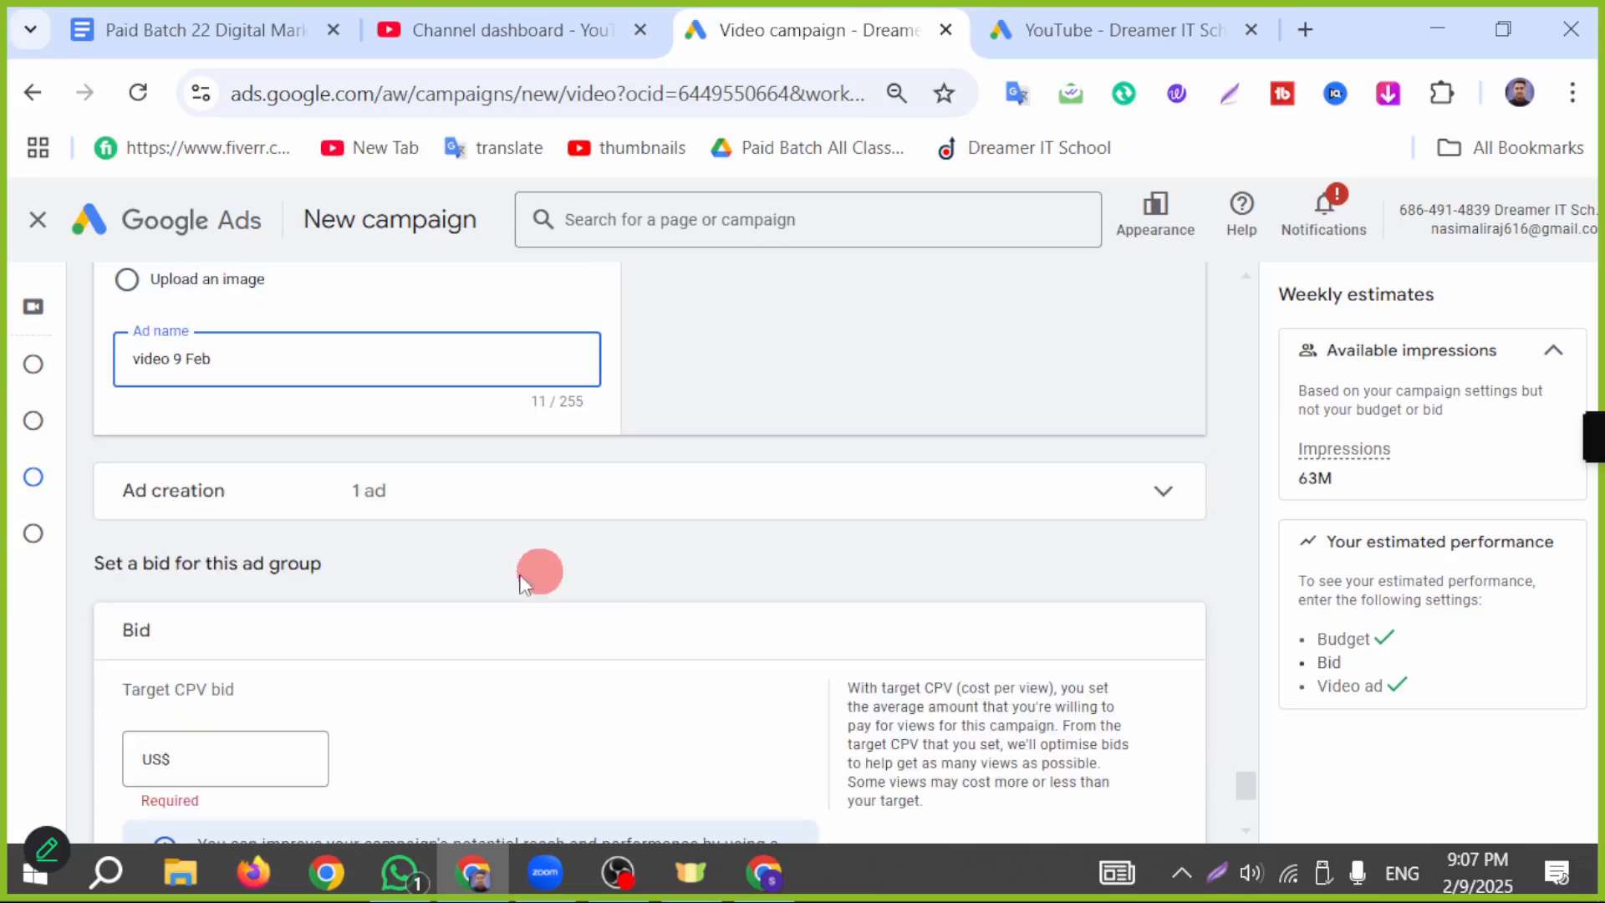
pyautogui.click(402, 508)
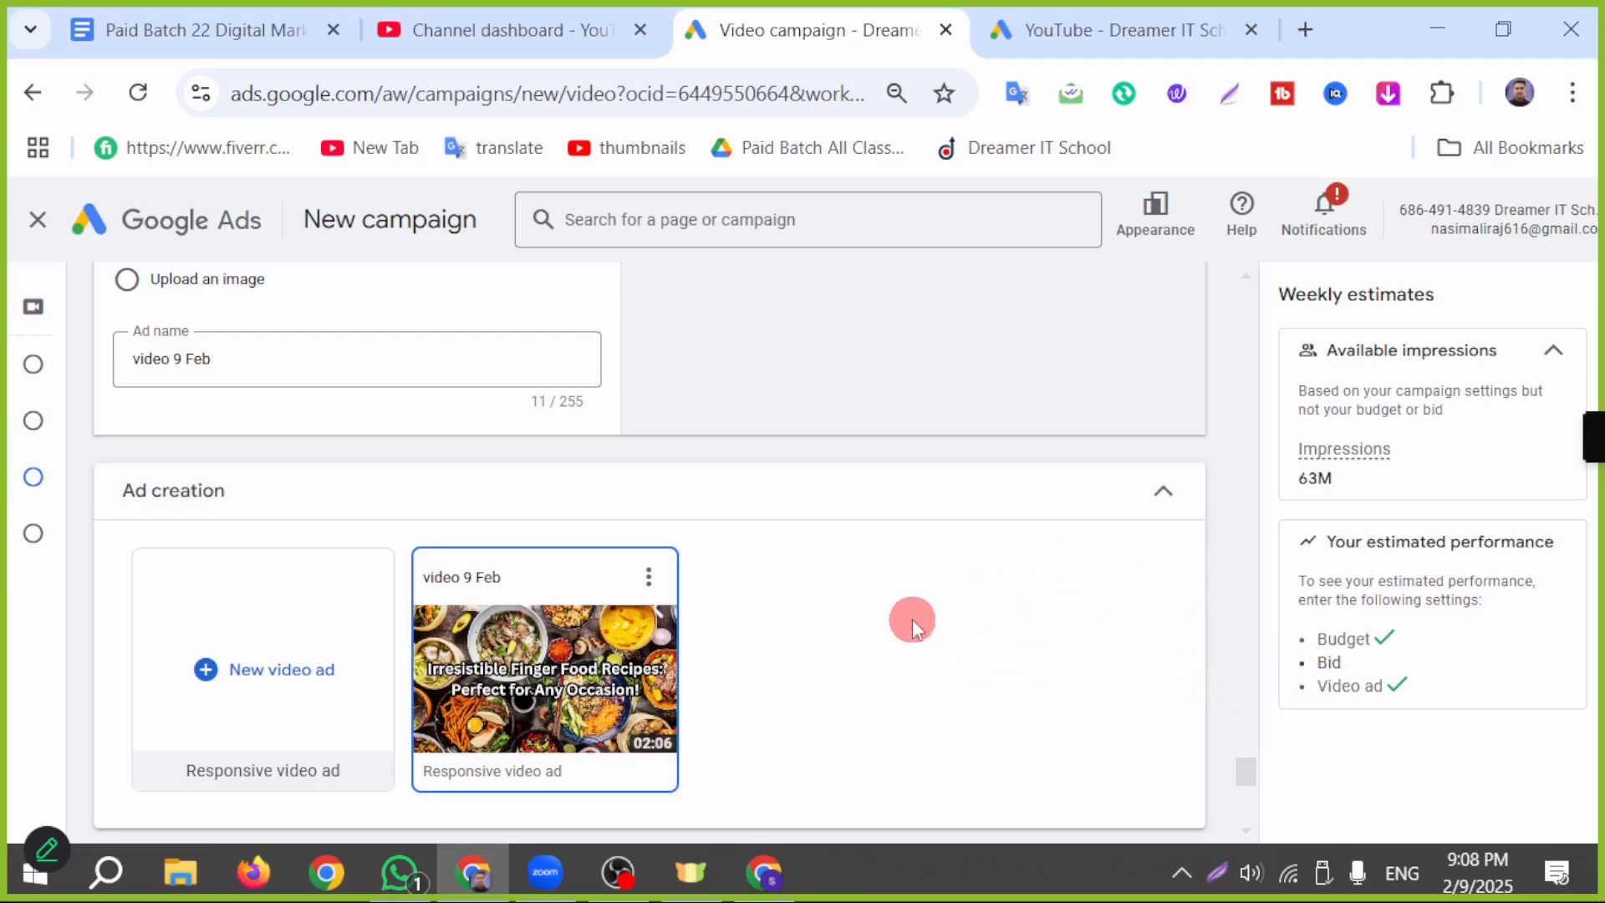
pyautogui.scroll(-2, 752, 435)
pyautogui.scroll(-2, 618, 485)
pyautogui.scroll(-2, 351, 635)
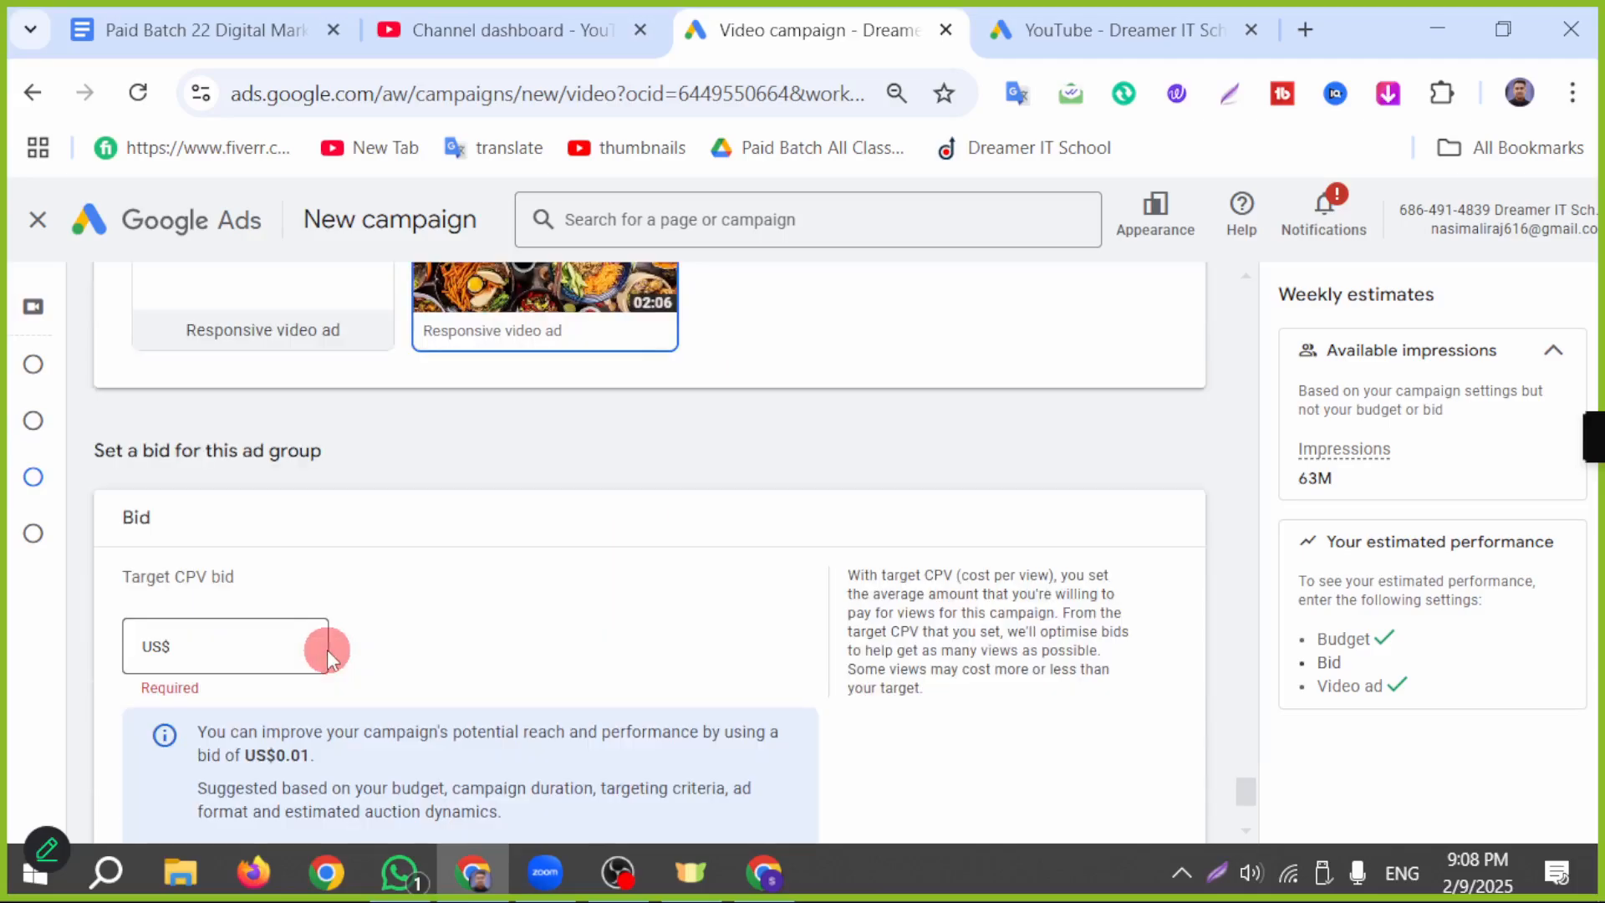
pyautogui.click(255, 651)
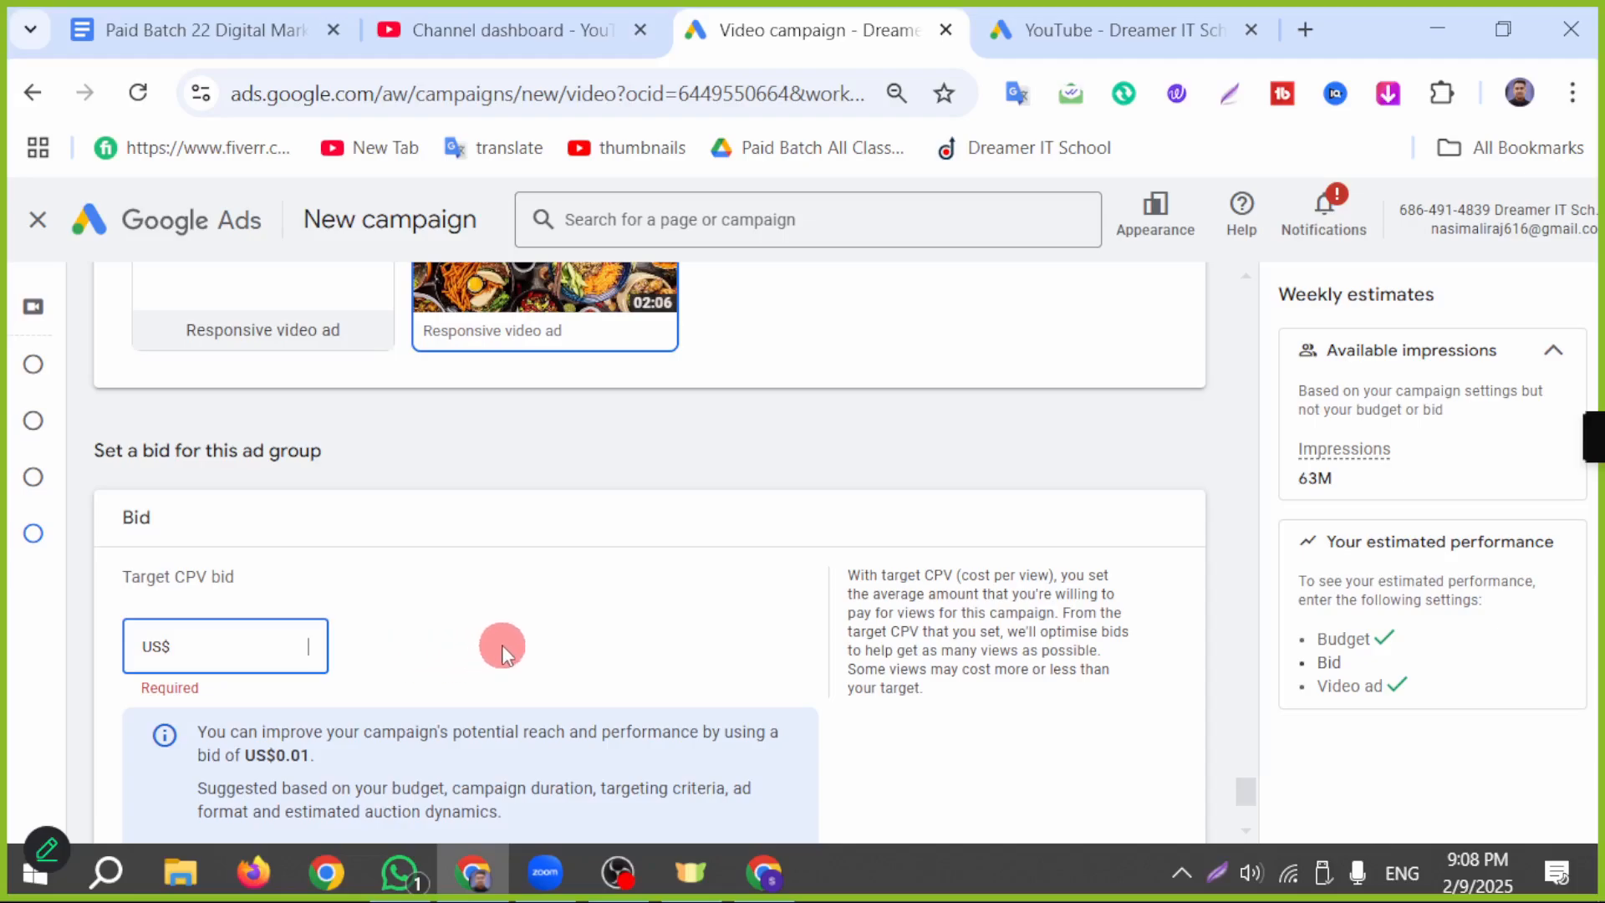
pyautogui.scroll(-2, 481, 535)
pyautogui.click(193, 716)
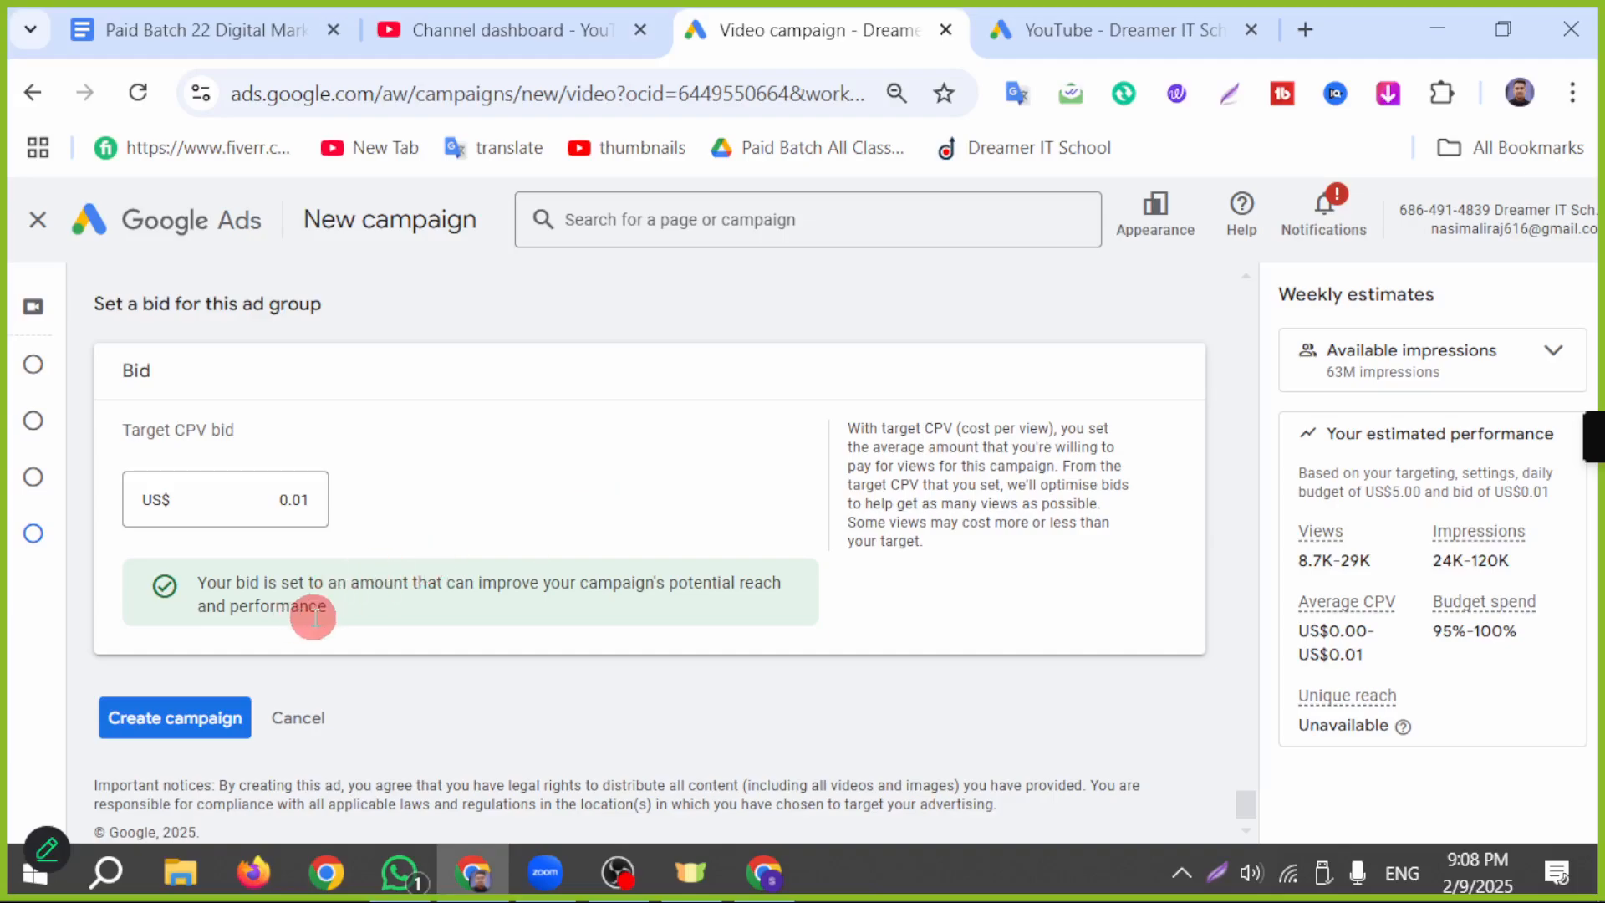
pyautogui.moveTo(4, 696)
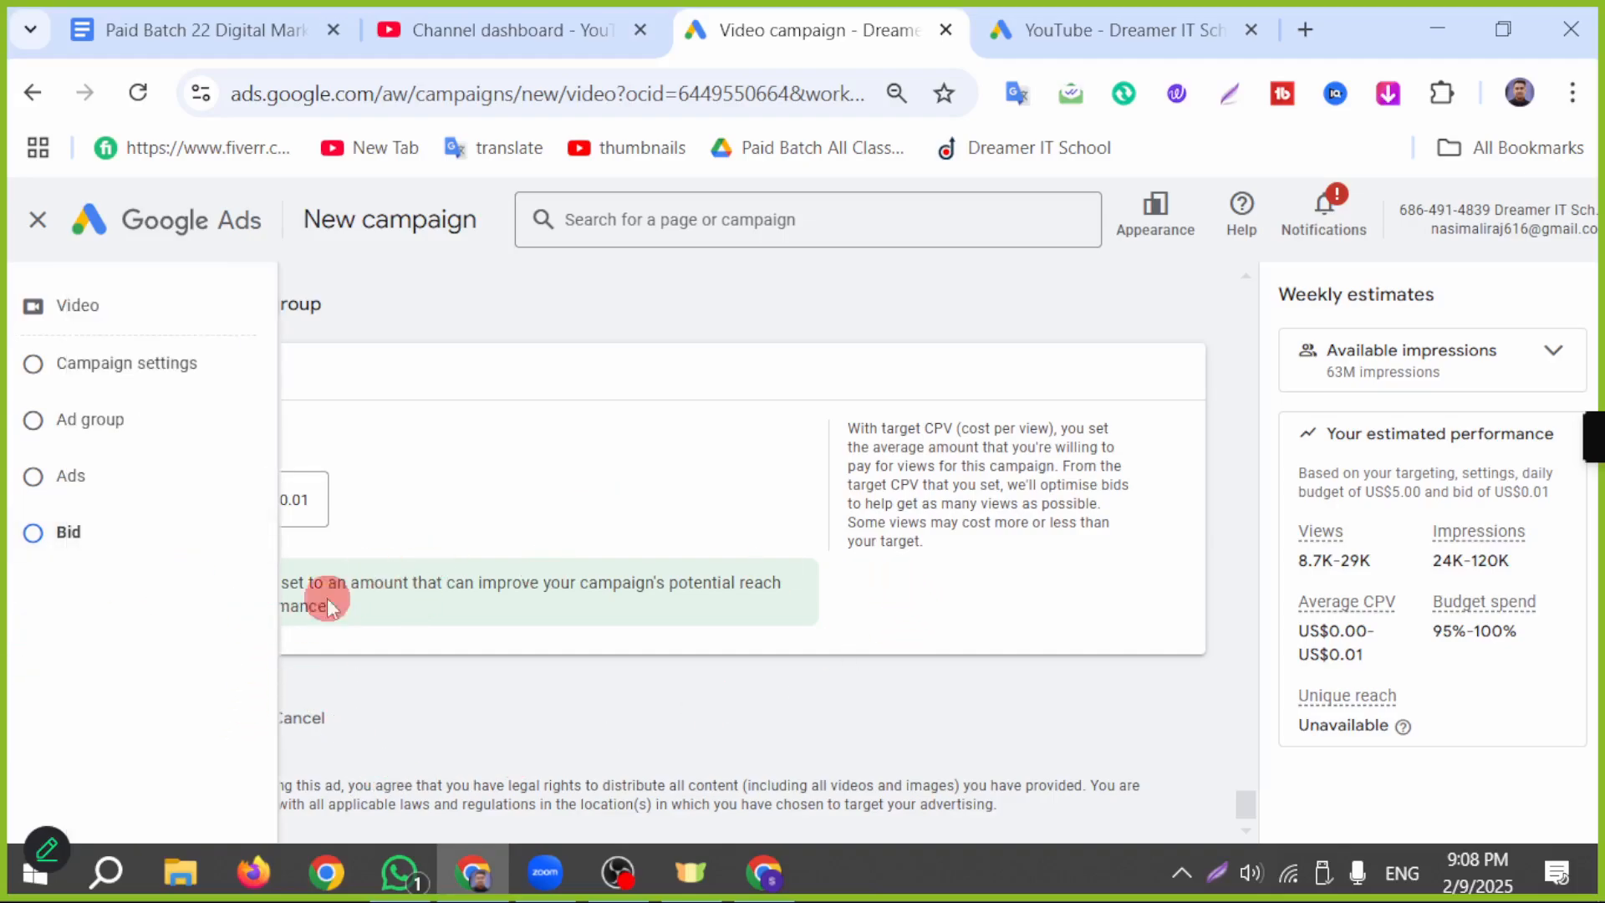
pyautogui.scroll(-1, 563, 427)
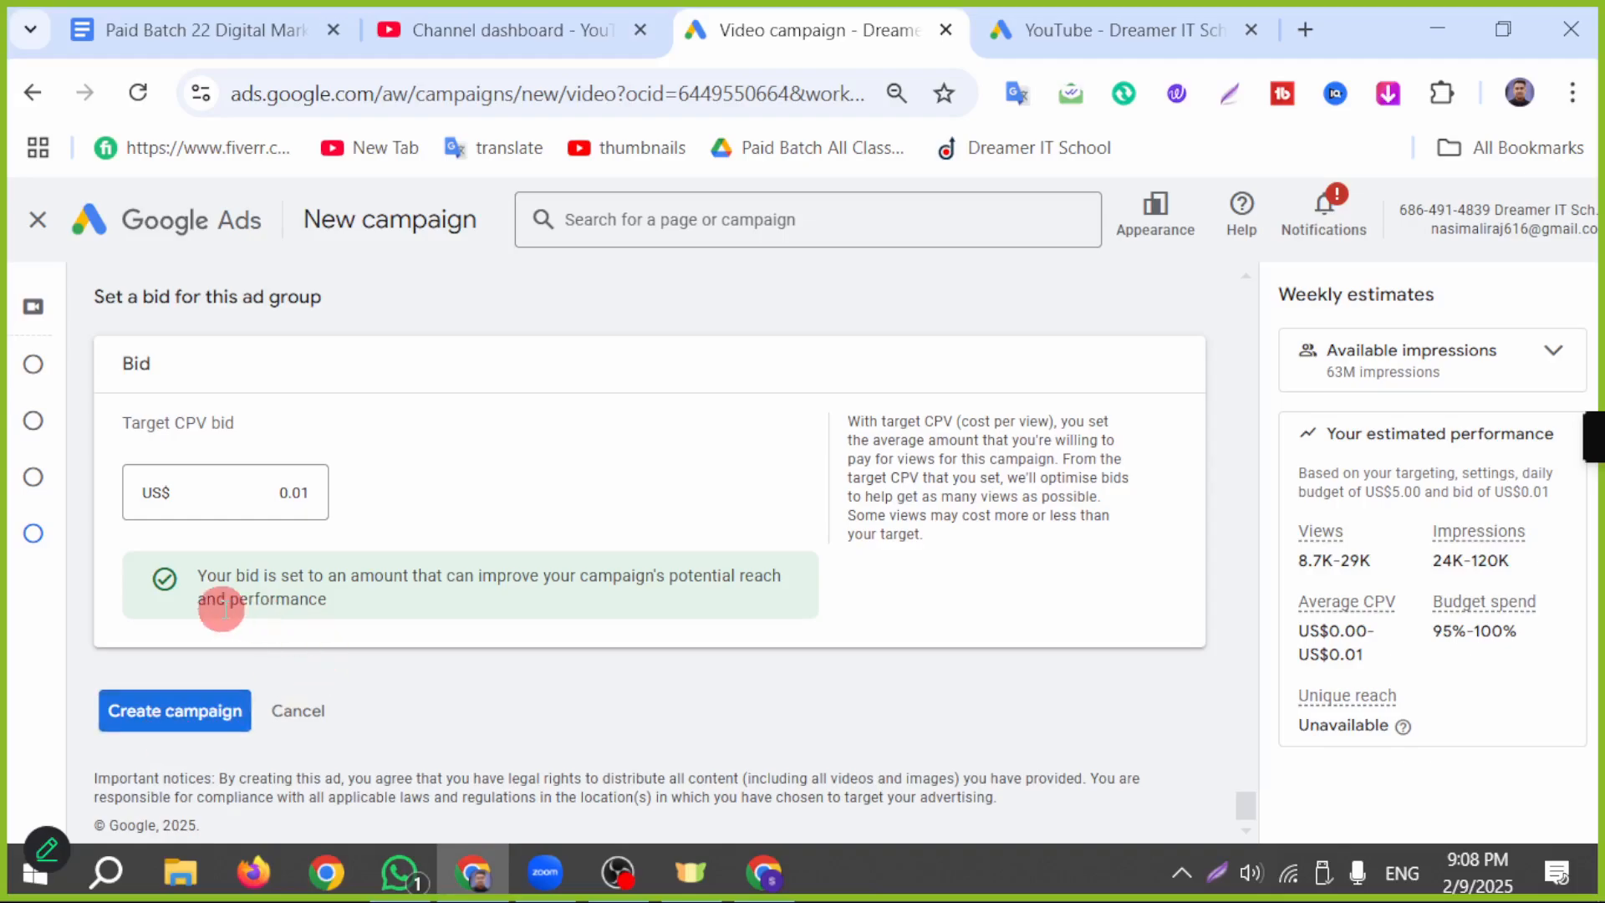
pyautogui.scroll(5, 535, 644)
pyautogui.scroll(-5, 535, 640)
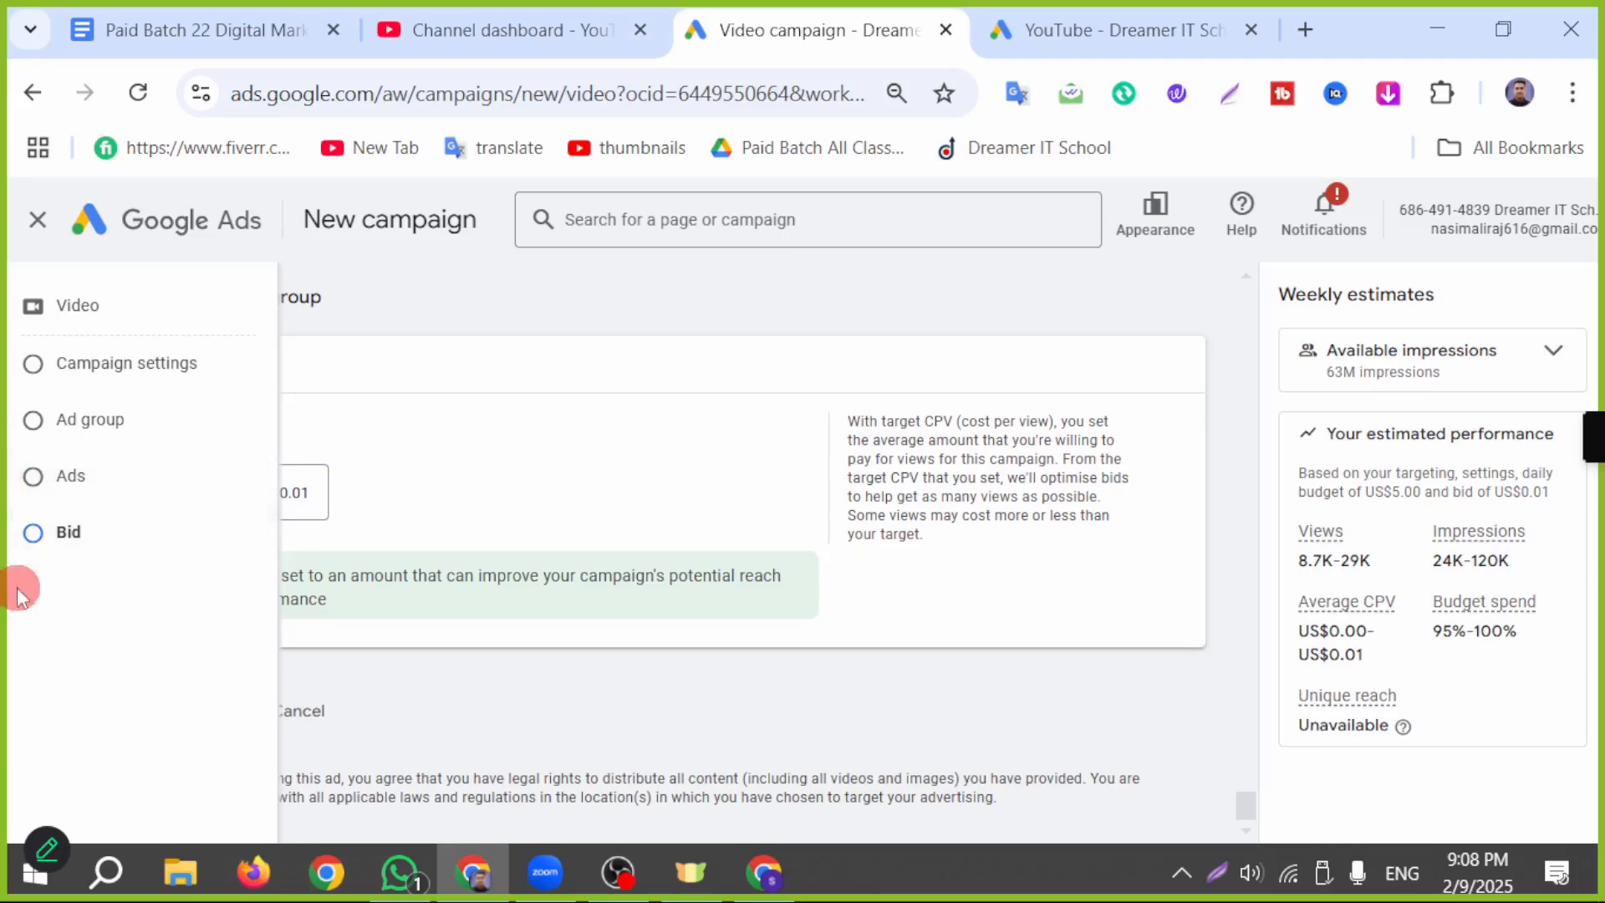
pyautogui.scroll(2, 796, 702)
pyautogui.scroll(-2, 794, 694)
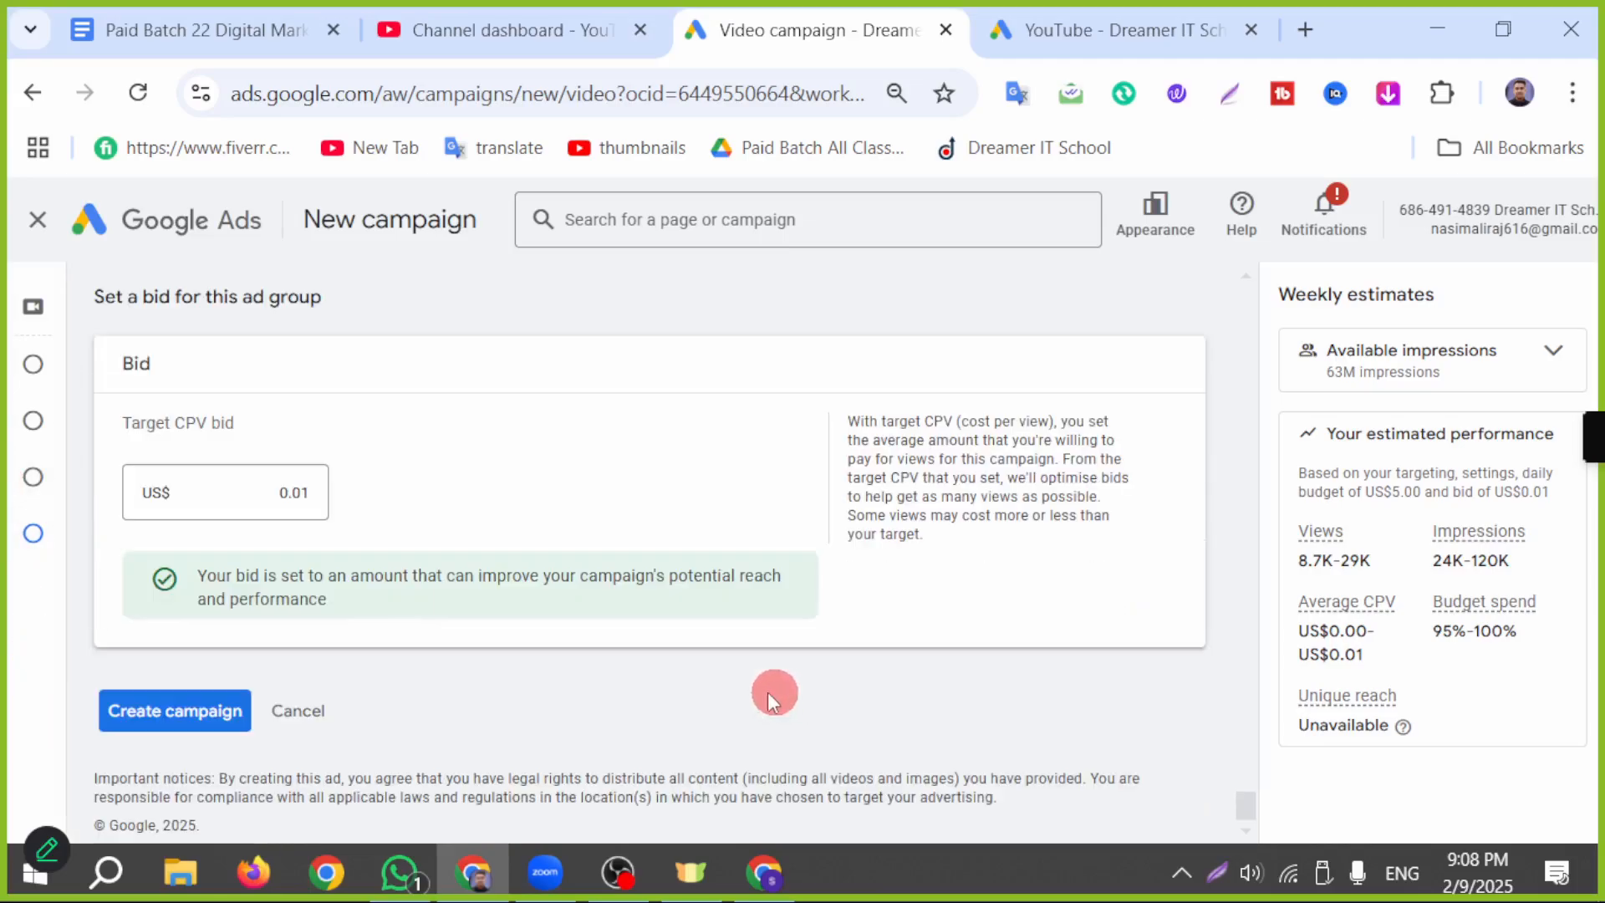
# Step: Go through the mobile phone previews of the ad's videos and open the list of preview formats
pyautogui.scroll(15, 563, 695)
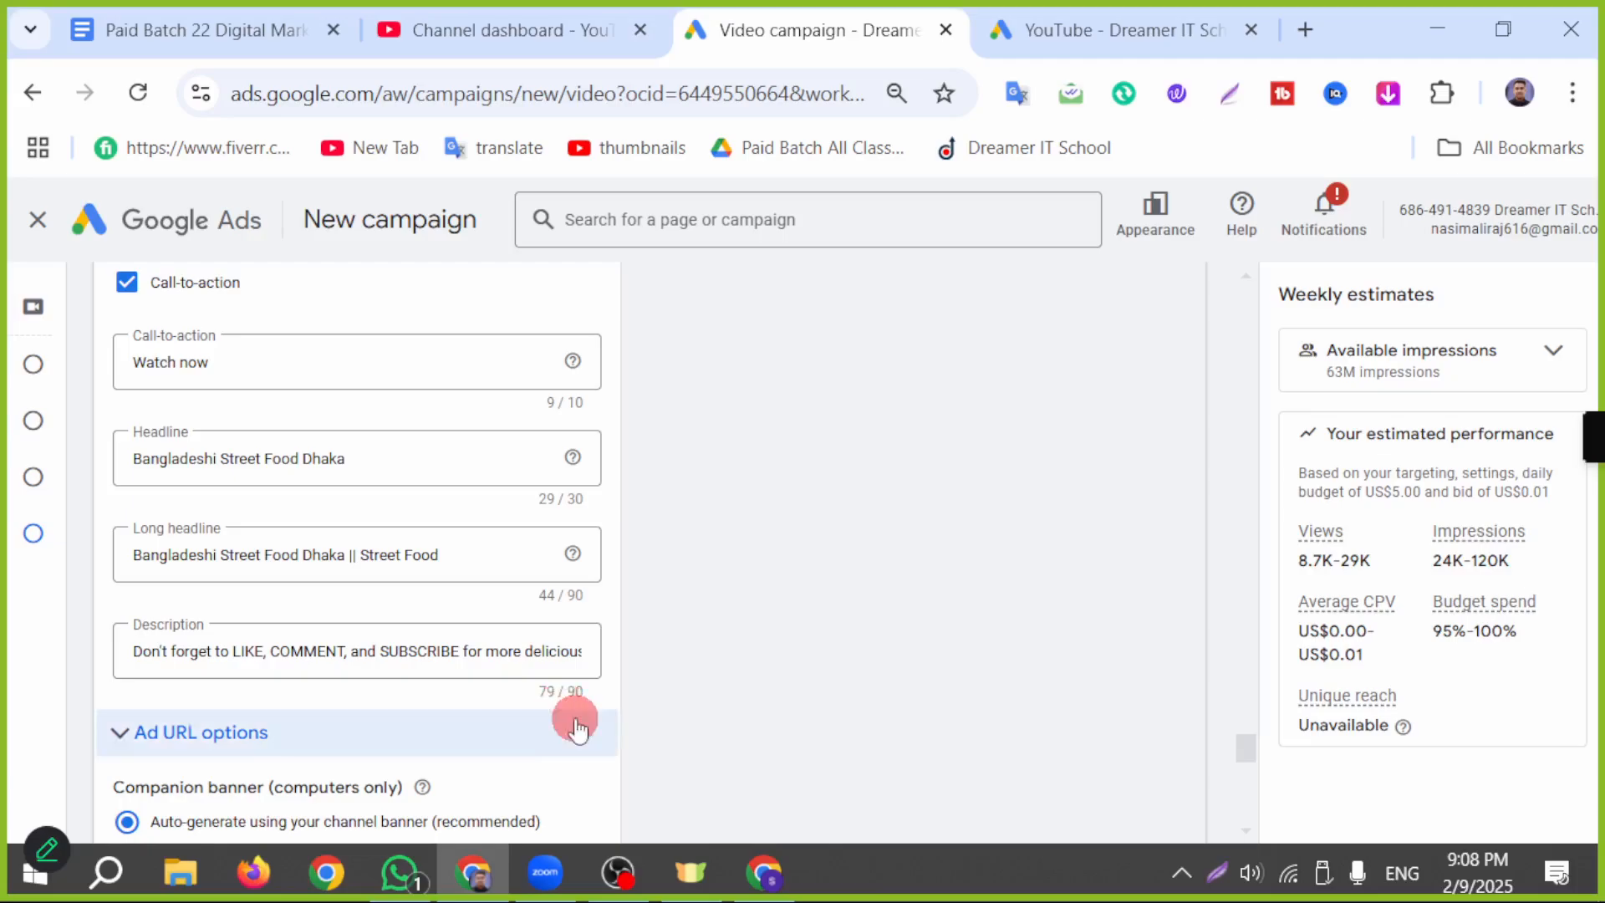
pyautogui.scroll(8, 576, 729)
pyautogui.scroll(2, 952, 702)
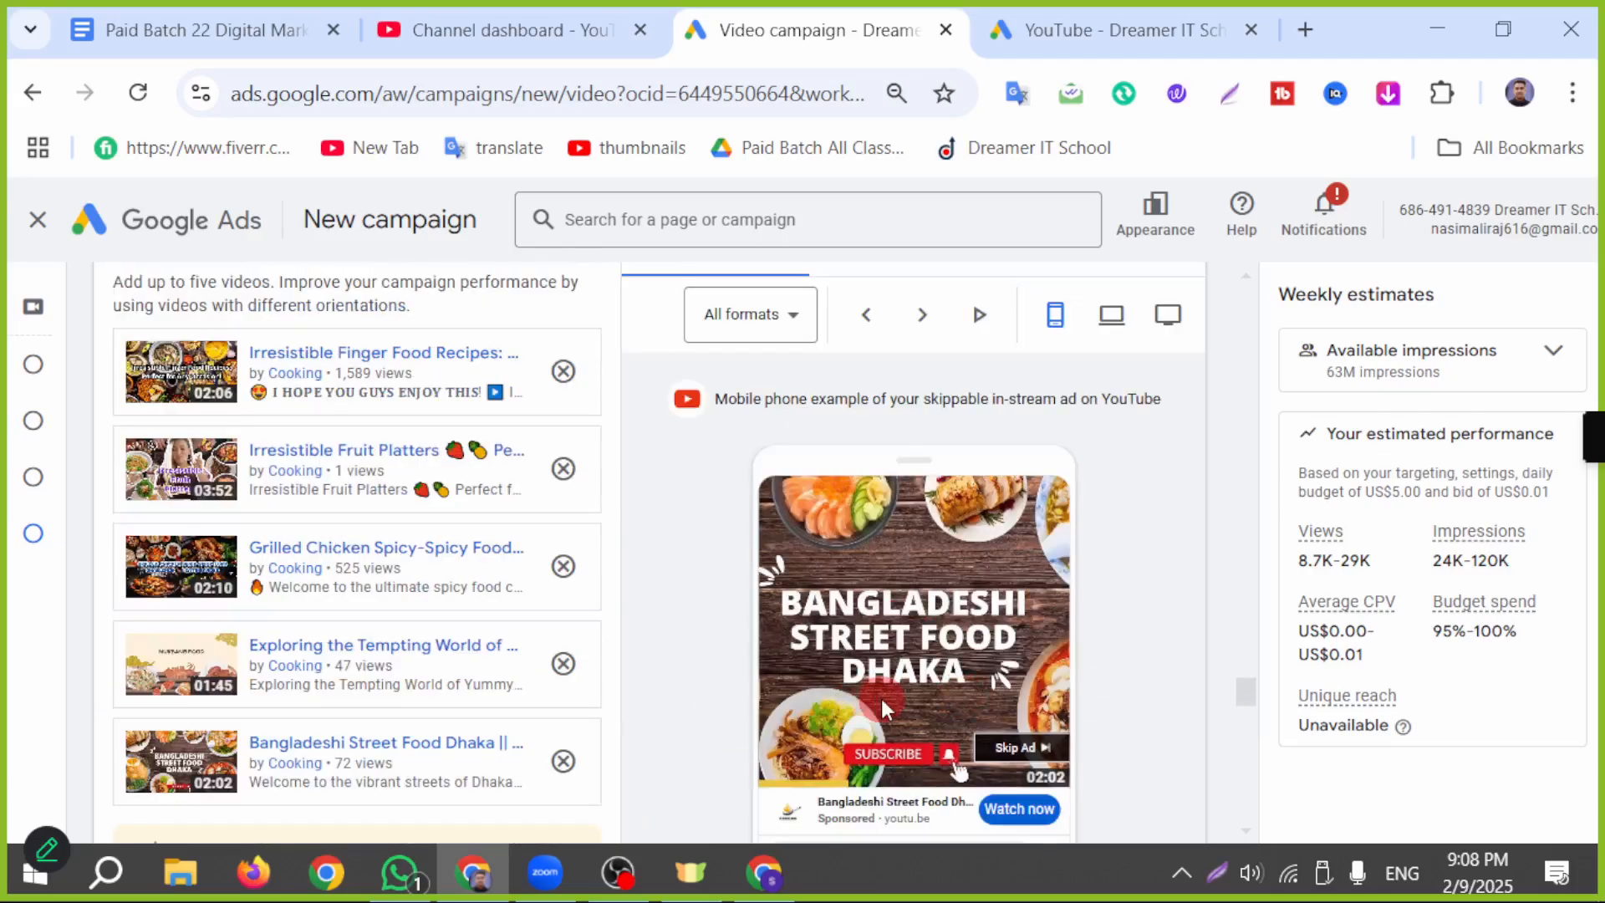
pyautogui.click(922, 317)
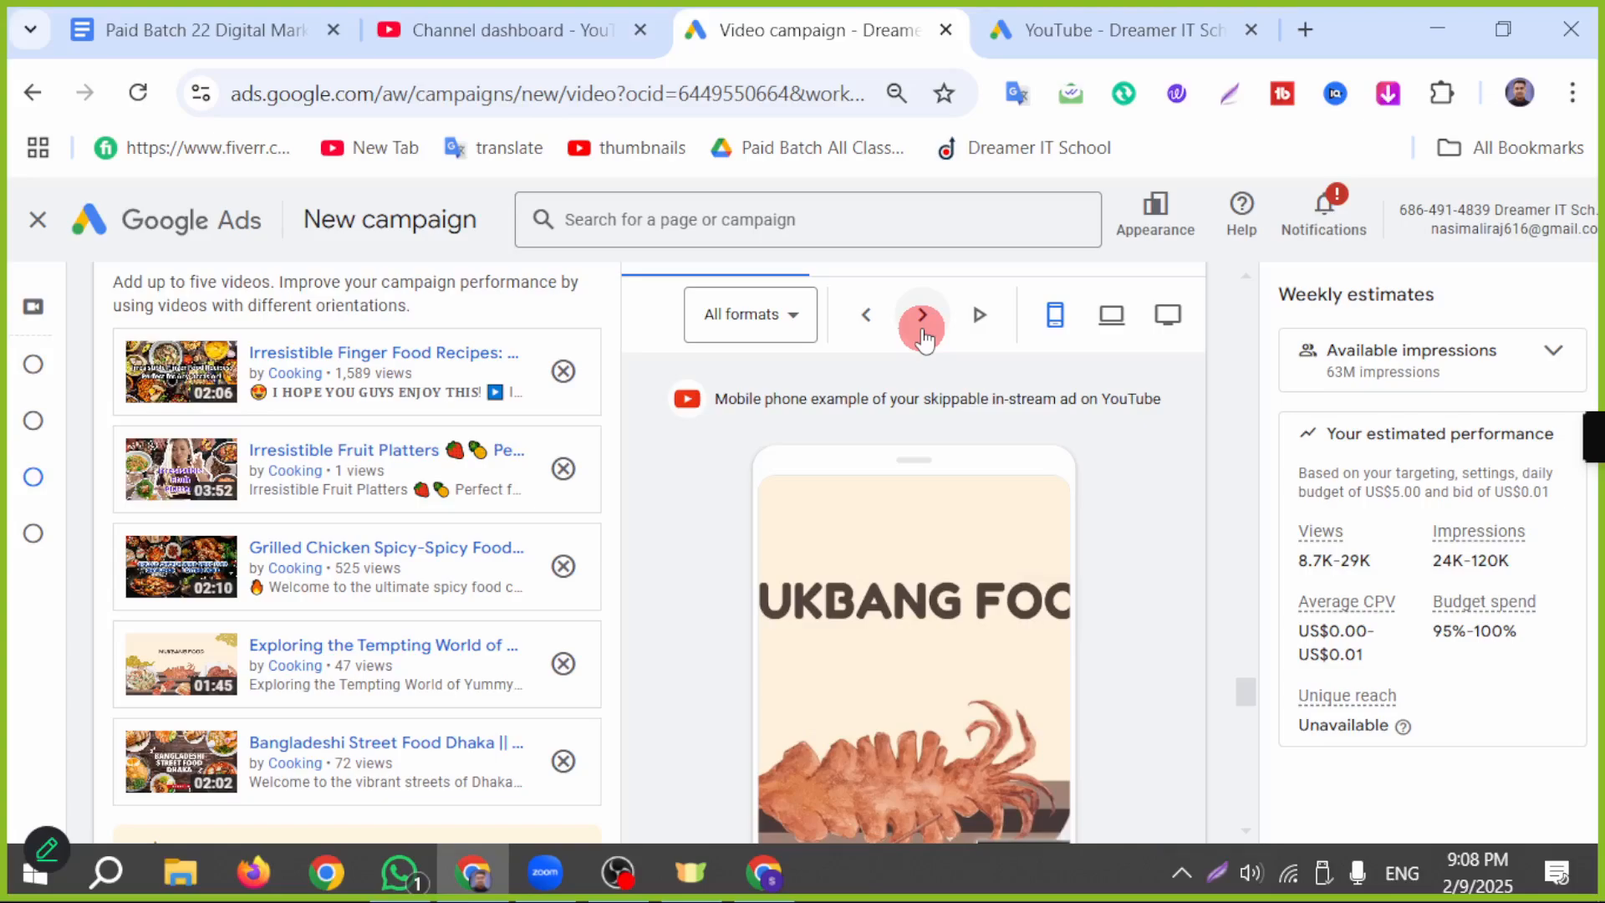
pyautogui.click(922, 317)
pyautogui.click(922, 318)
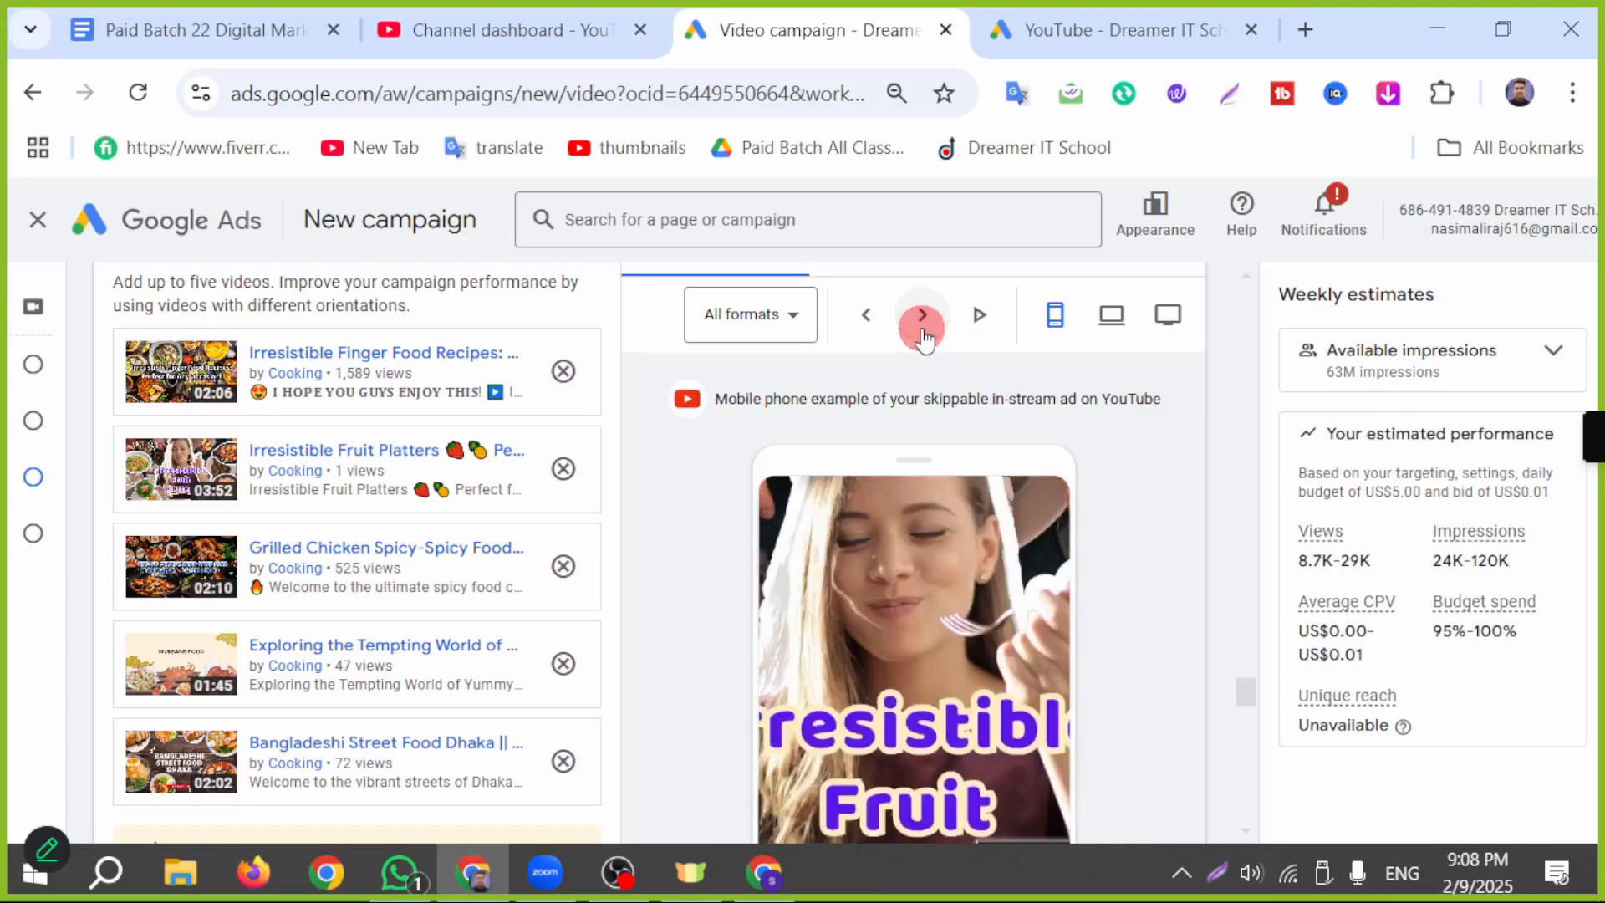
pyautogui.click(790, 334)
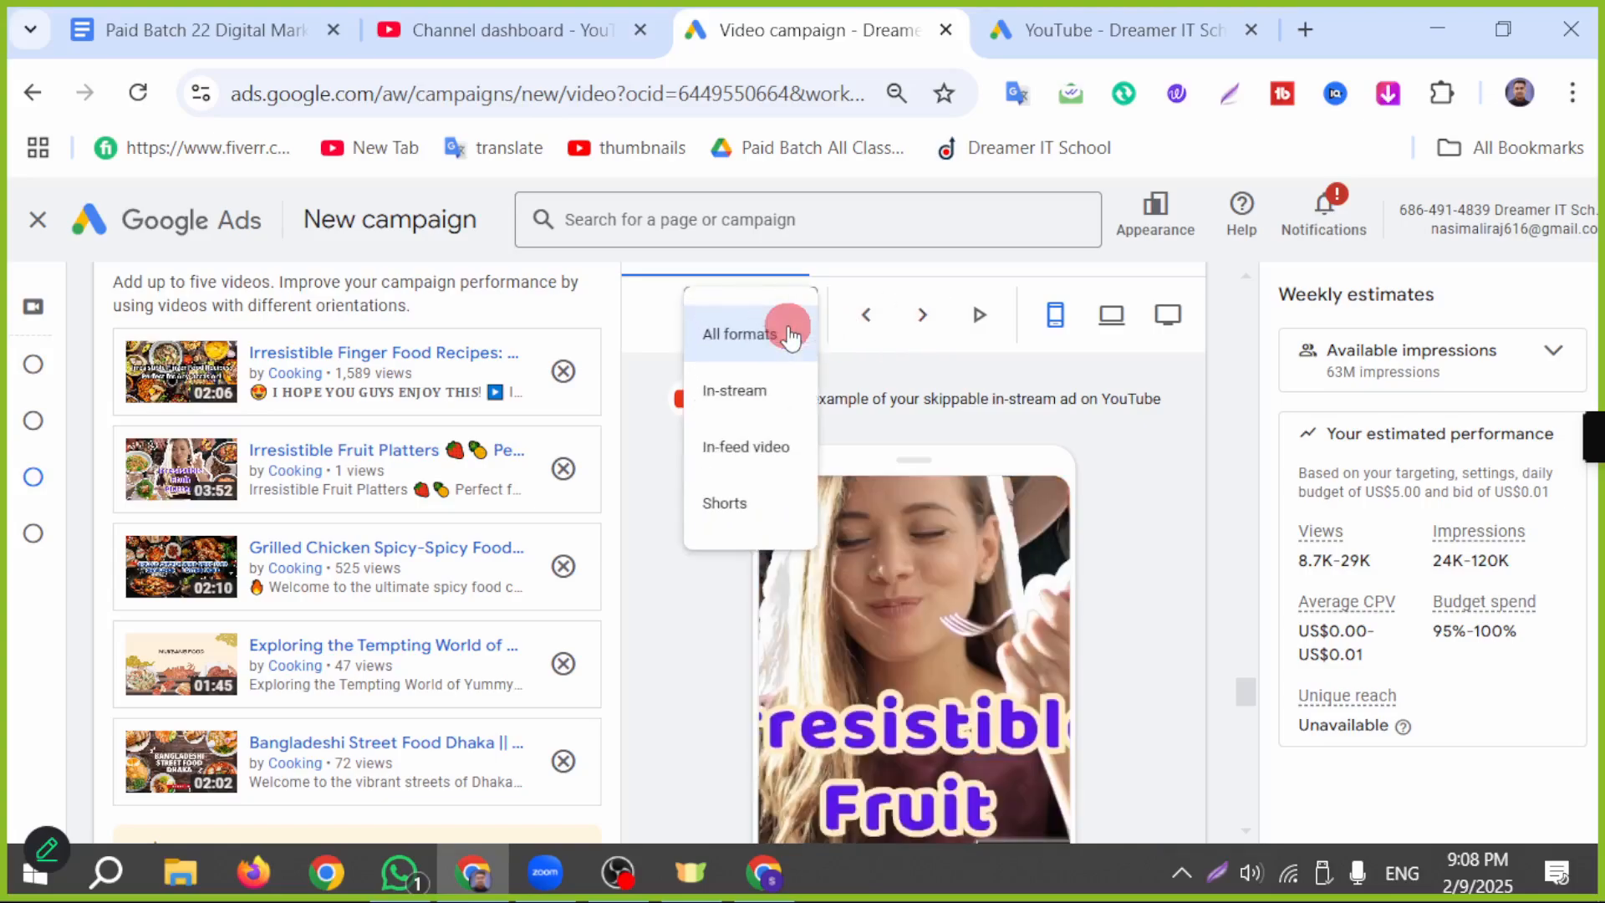
# Step: Preview the skippable in-stream ad as shown on a computer, followed by a TV screen
pyautogui.click(1124, 332)
pyautogui.scroll(-2, 1112, 556)
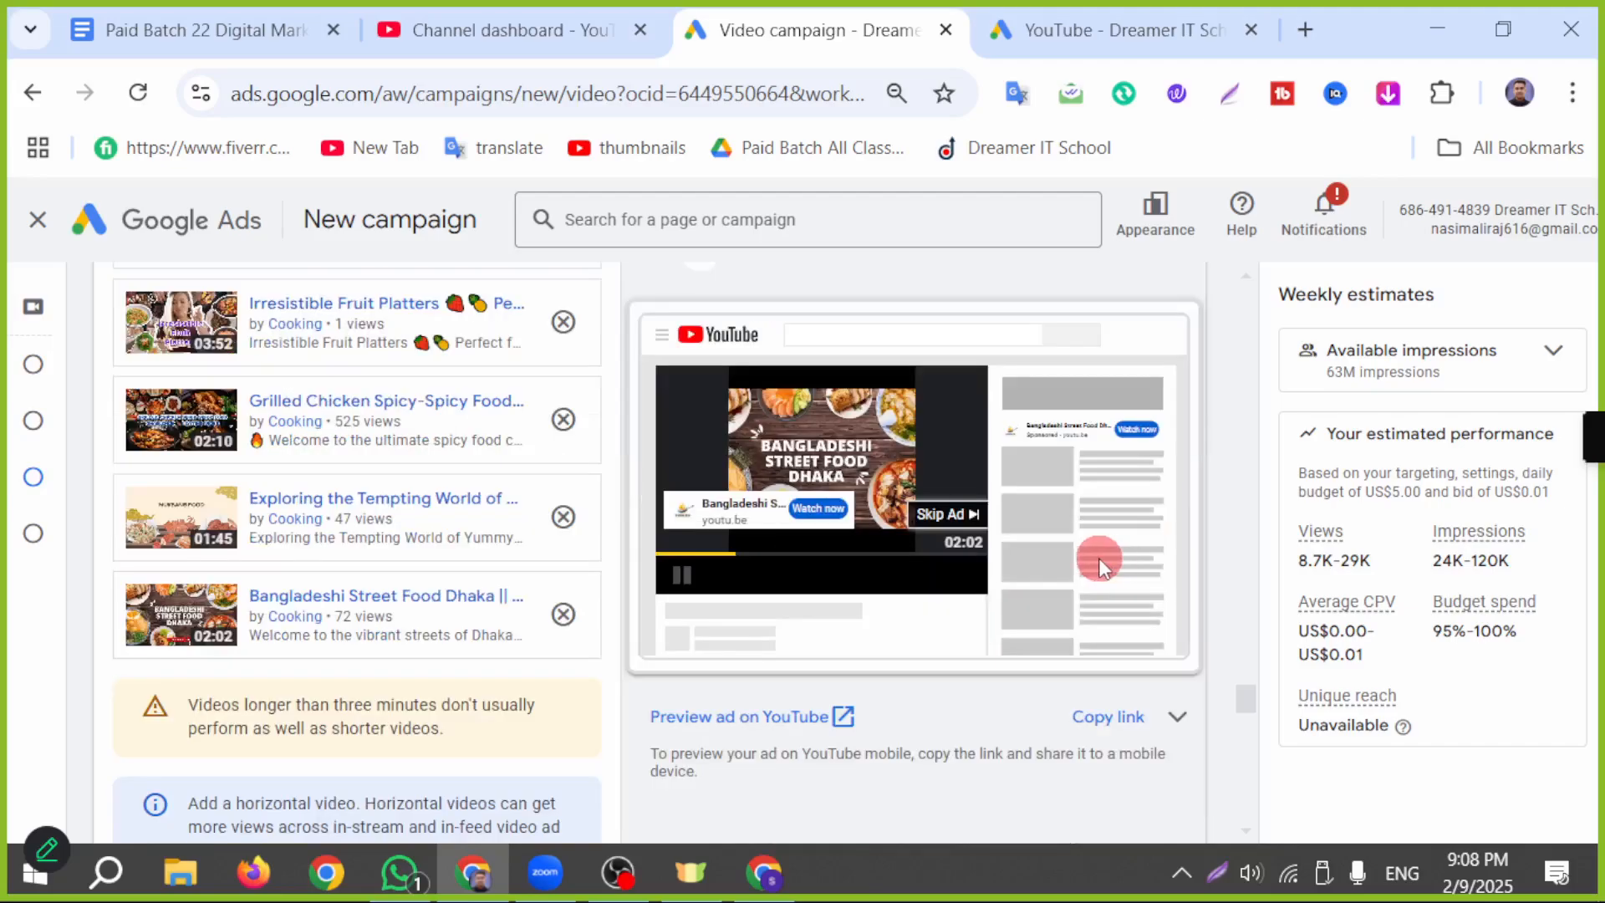
pyautogui.scroll(3, 1057, 563)
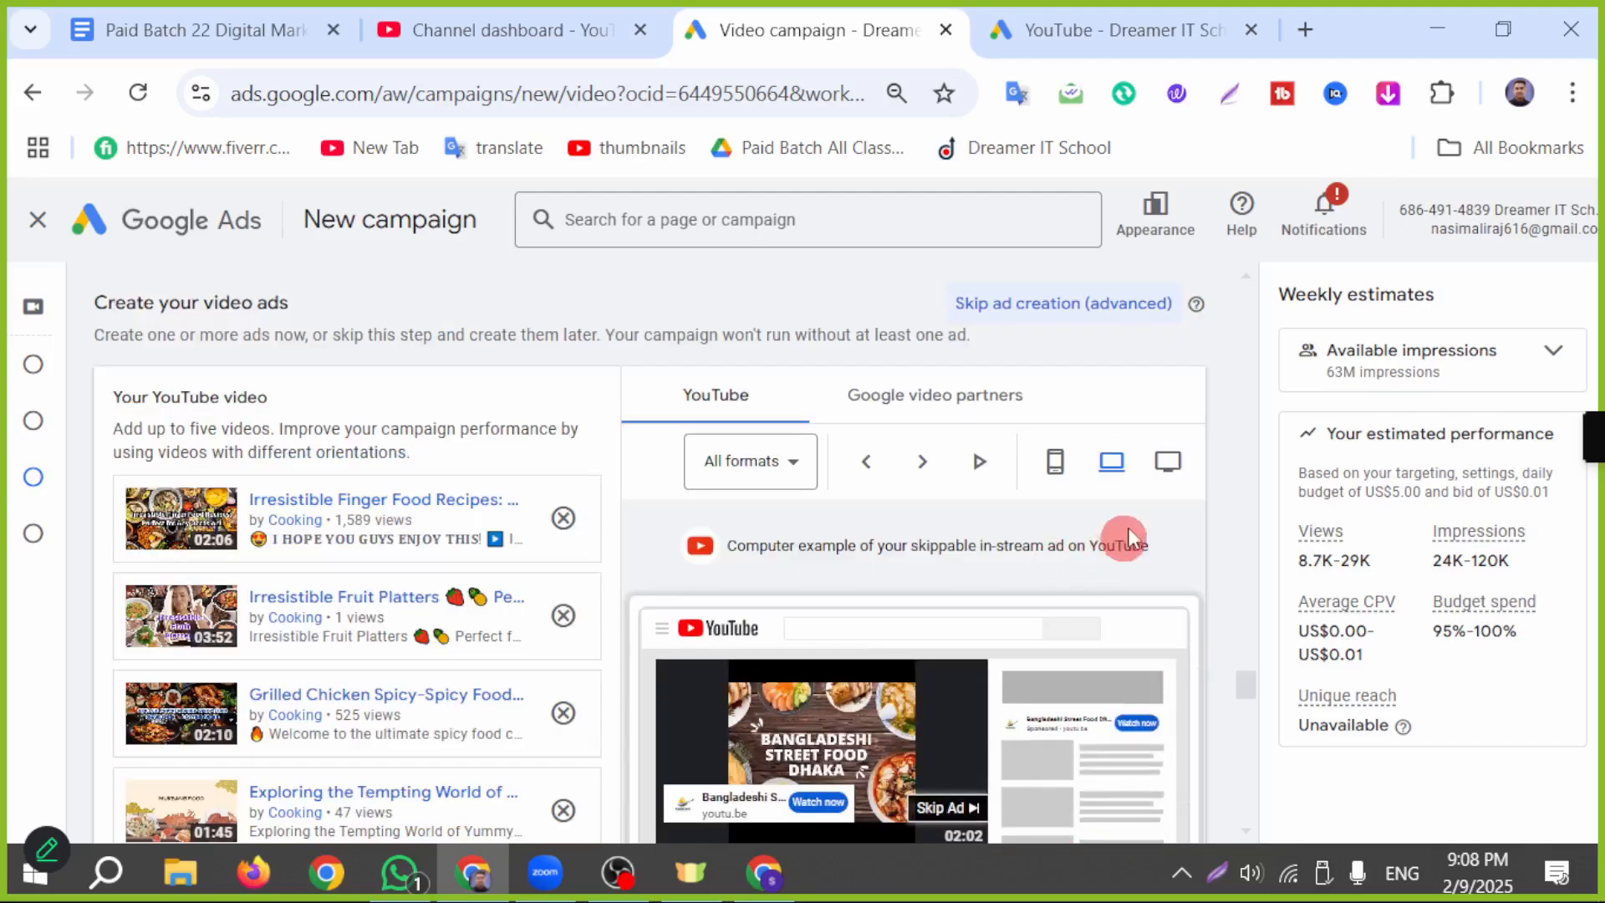
pyautogui.click(1167, 461)
pyautogui.scroll(-3, 1145, 603)
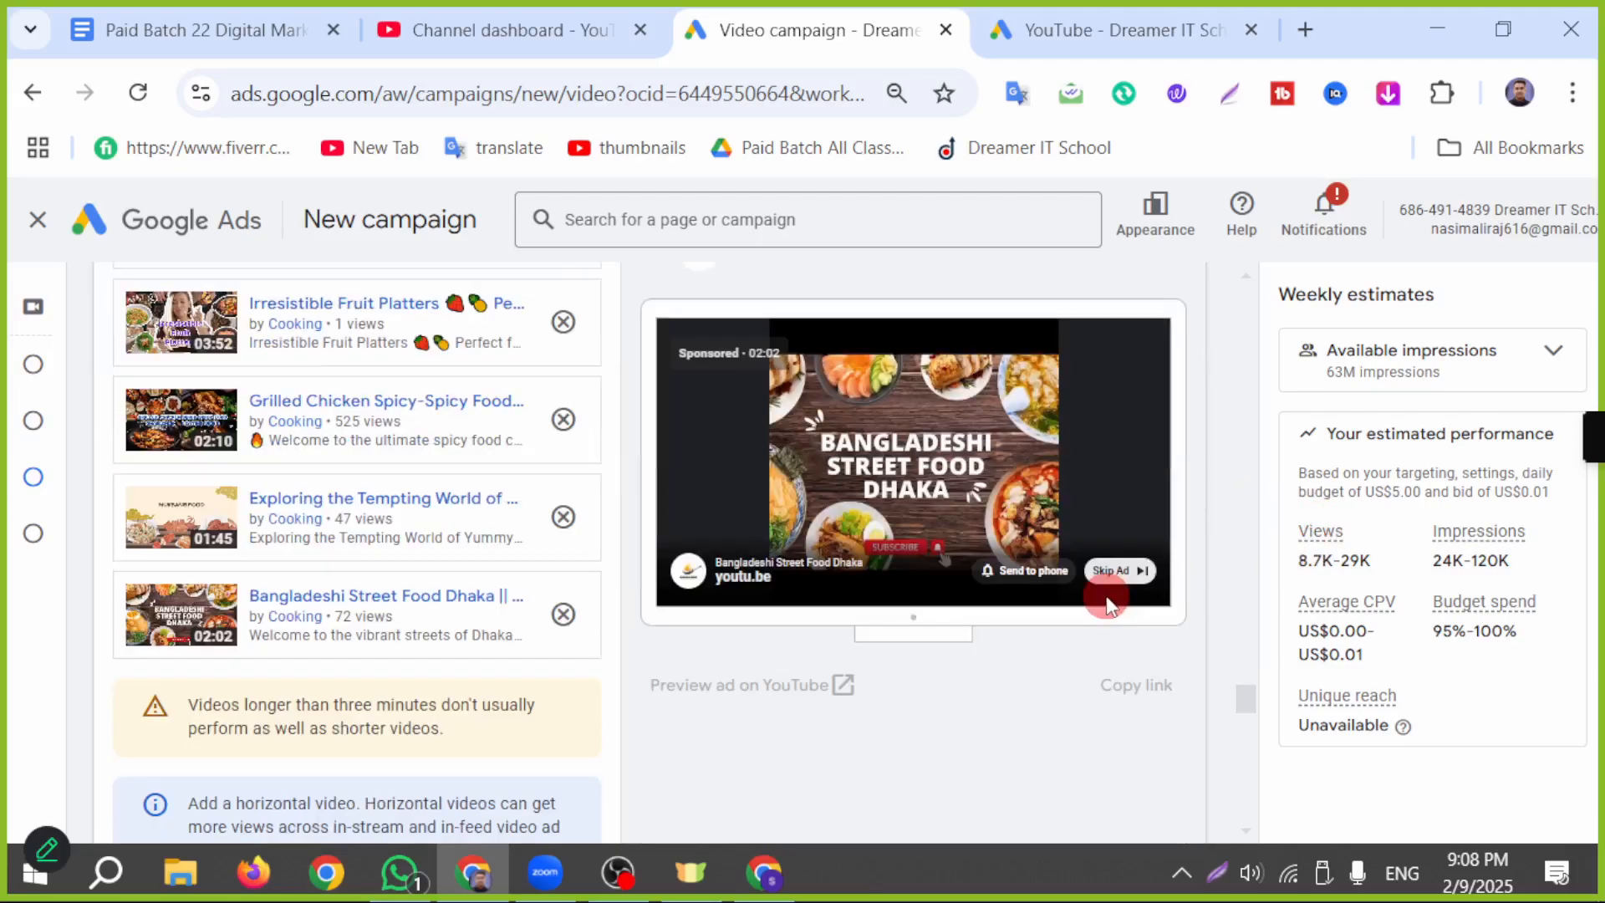
pyautogui.scroll(2, 1020, 656)
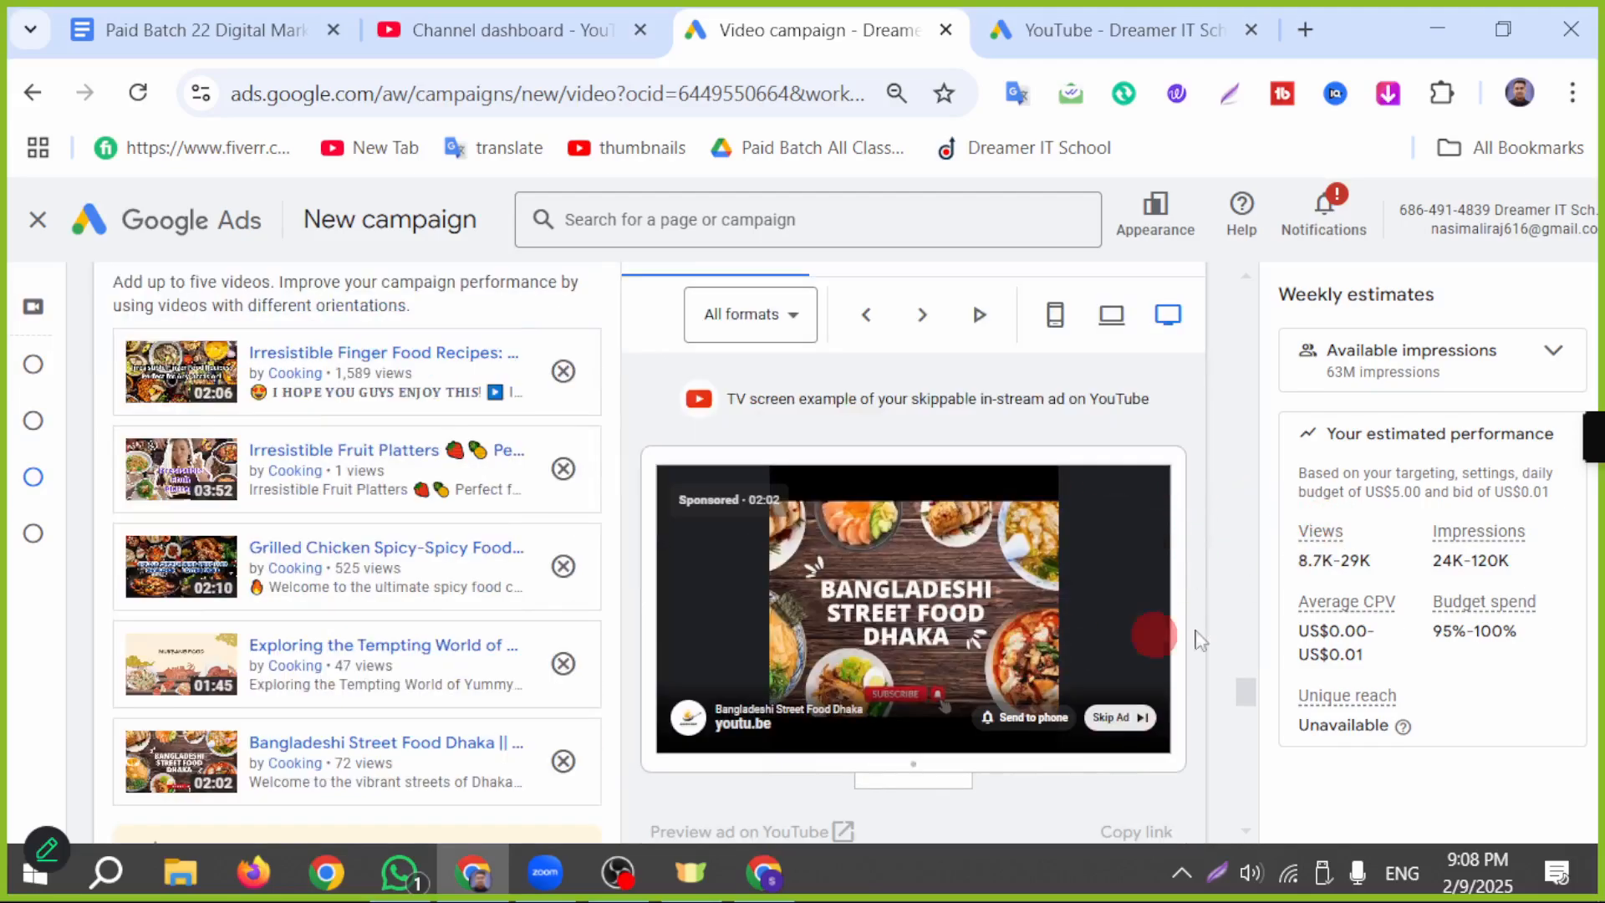
pyautogui.scroll(-2, 1178, 590)
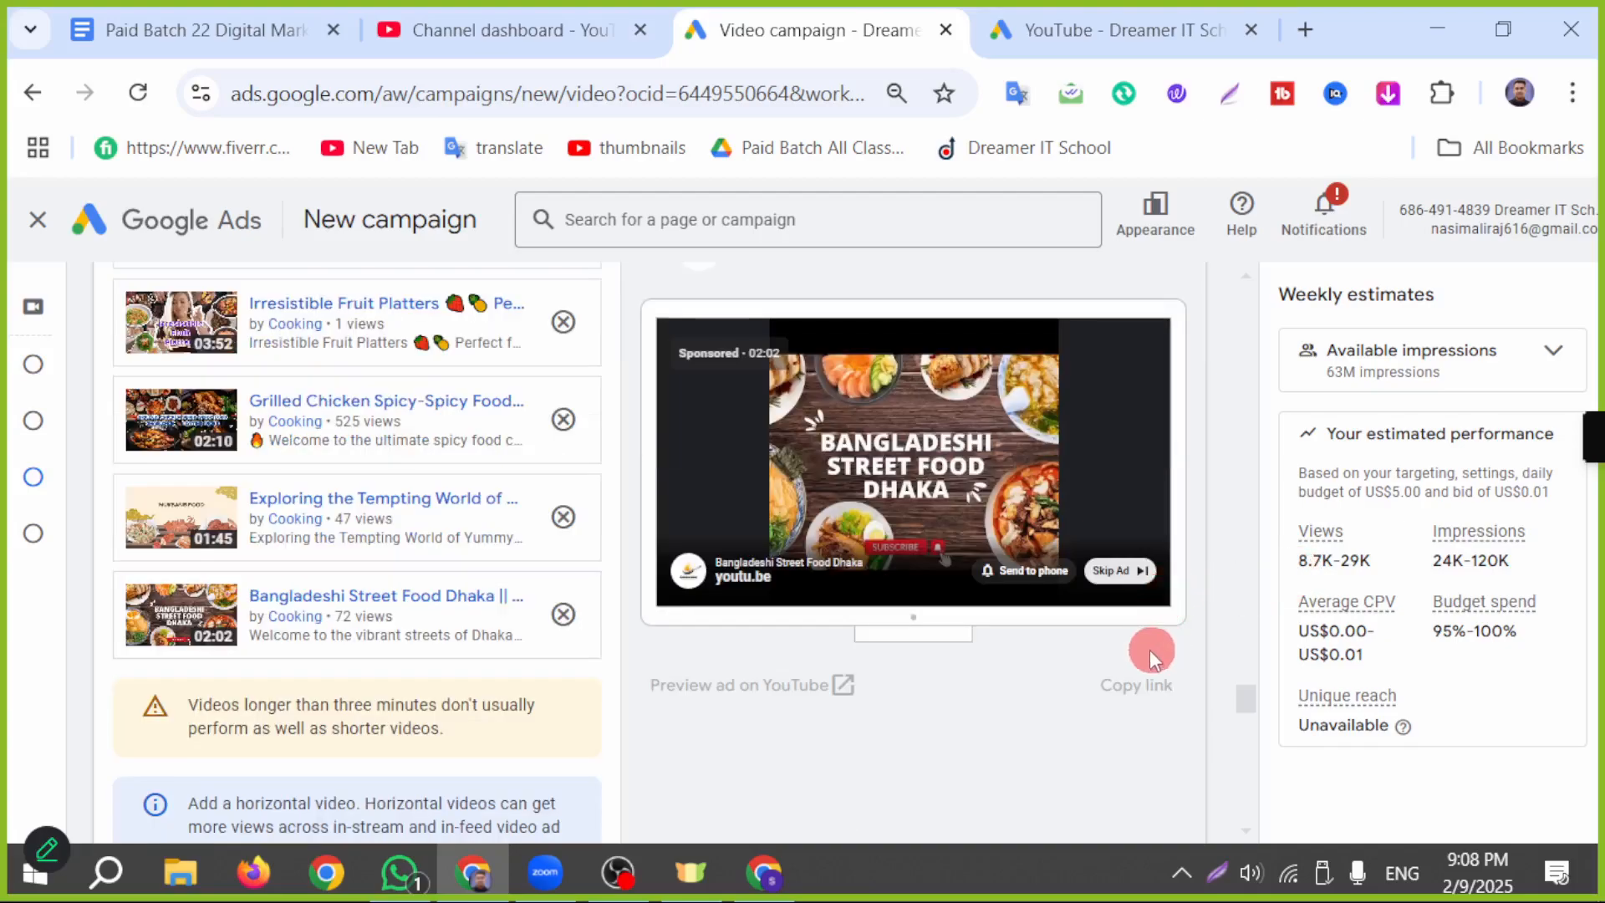
pyautogui.scroll(3, 894, 623)
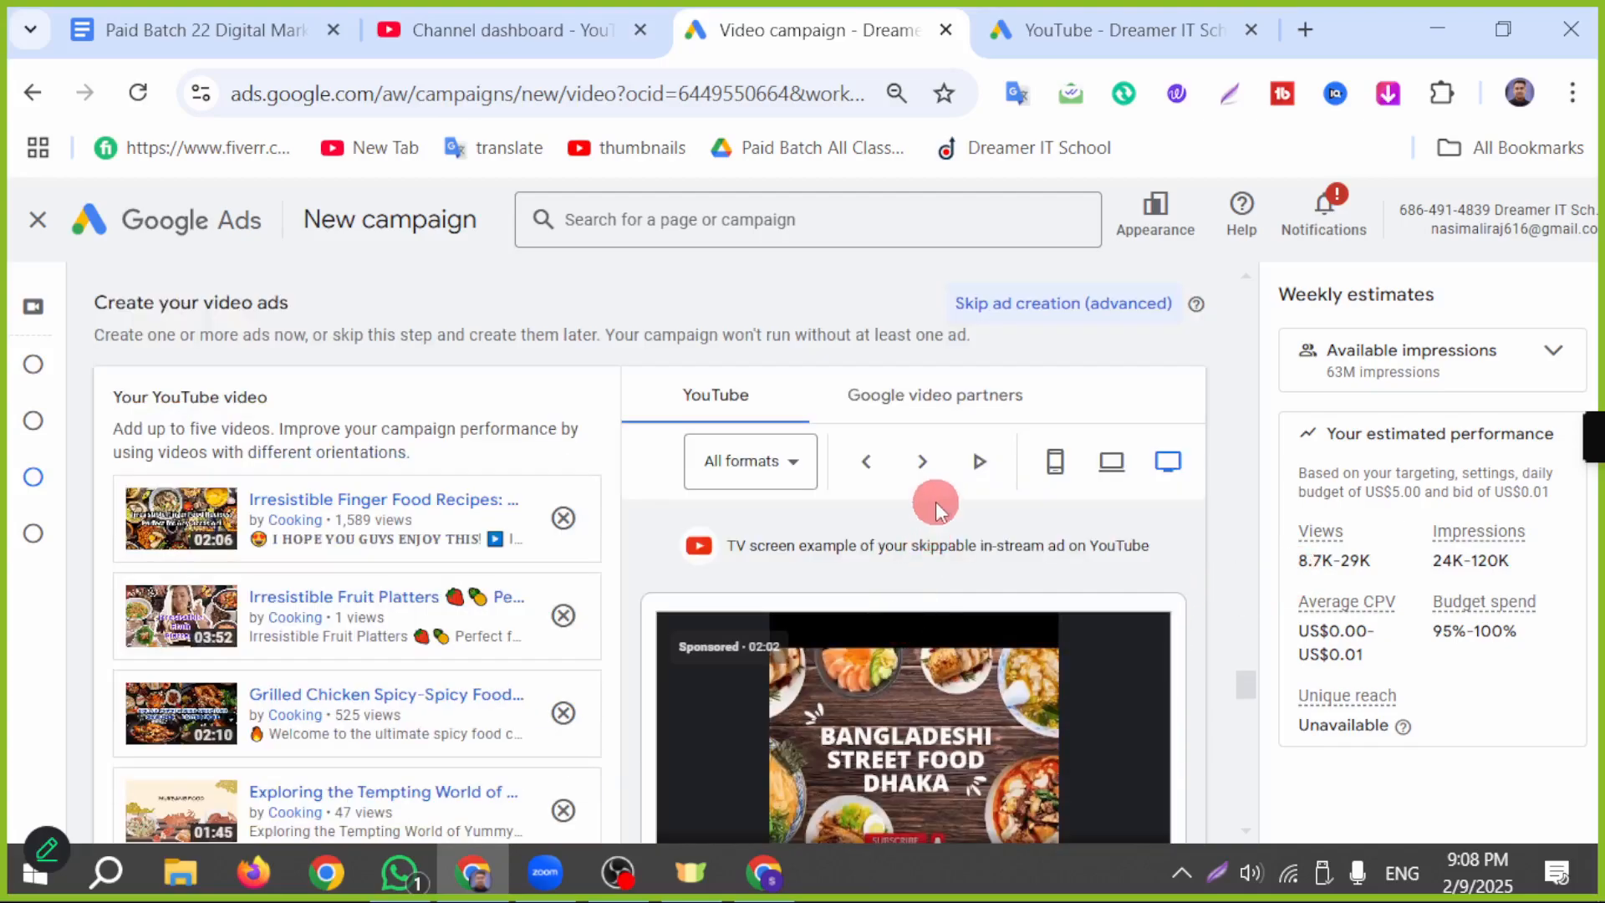
# Step: Go through the TV screen previews of the ad's other videos and start automatic playback of the previews
pyautogui.click(921, 461)
pyautogui.click(921, 461)
pyautogui.scroll(-3, 975, 584)
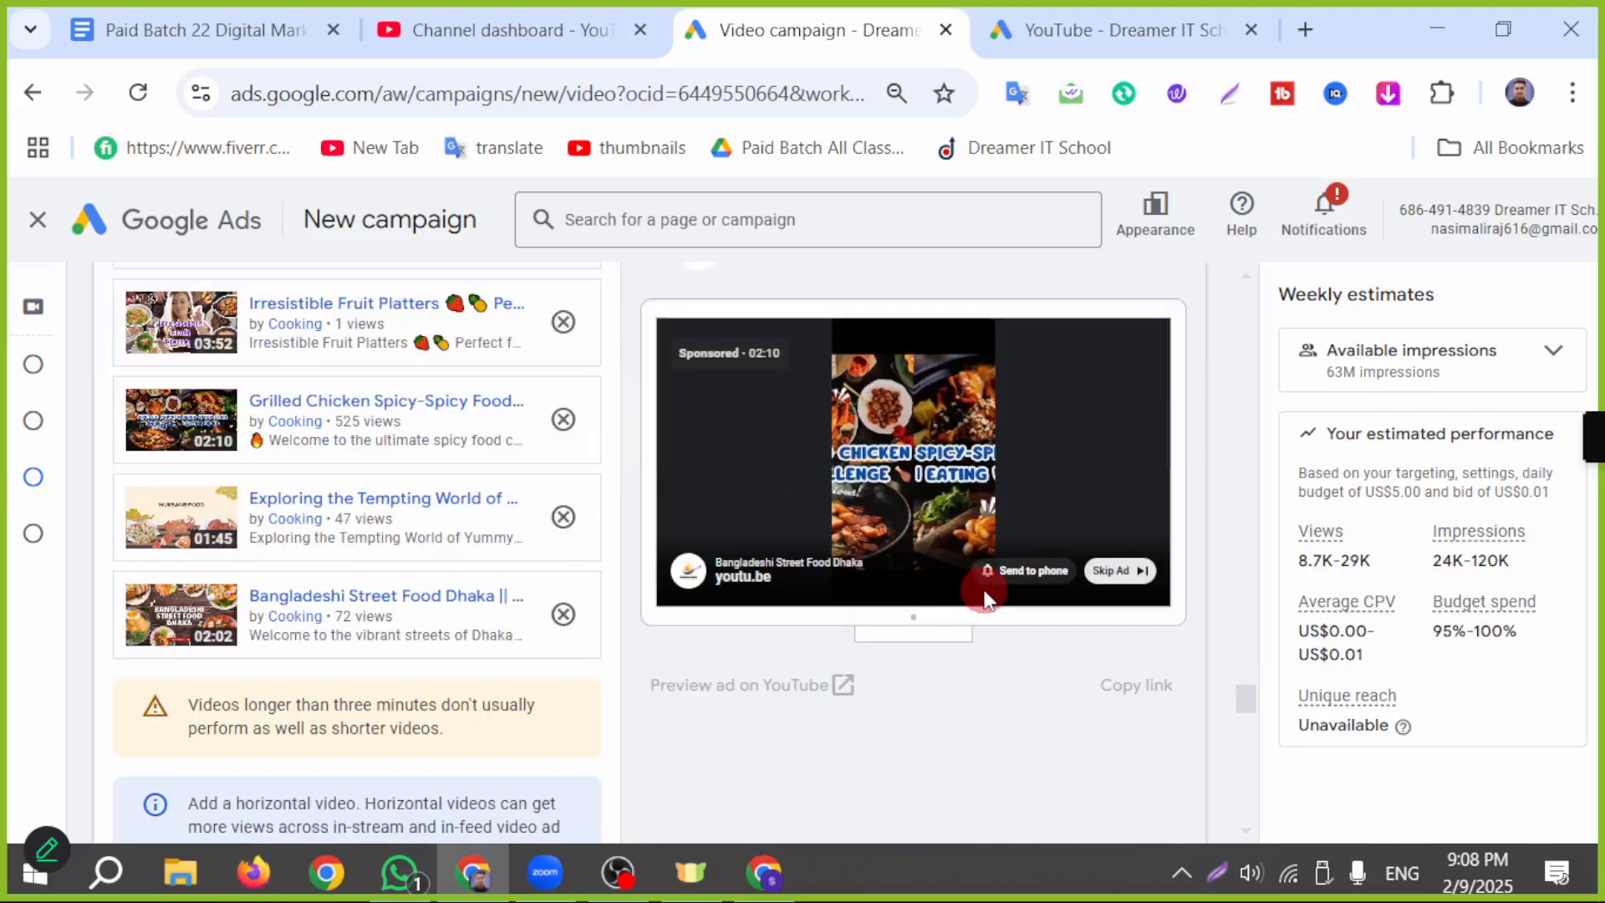
pyautogui.scroll(3, 985, 598)
pyautogui.click(922, 461)
pyautogui.click(978, 461)
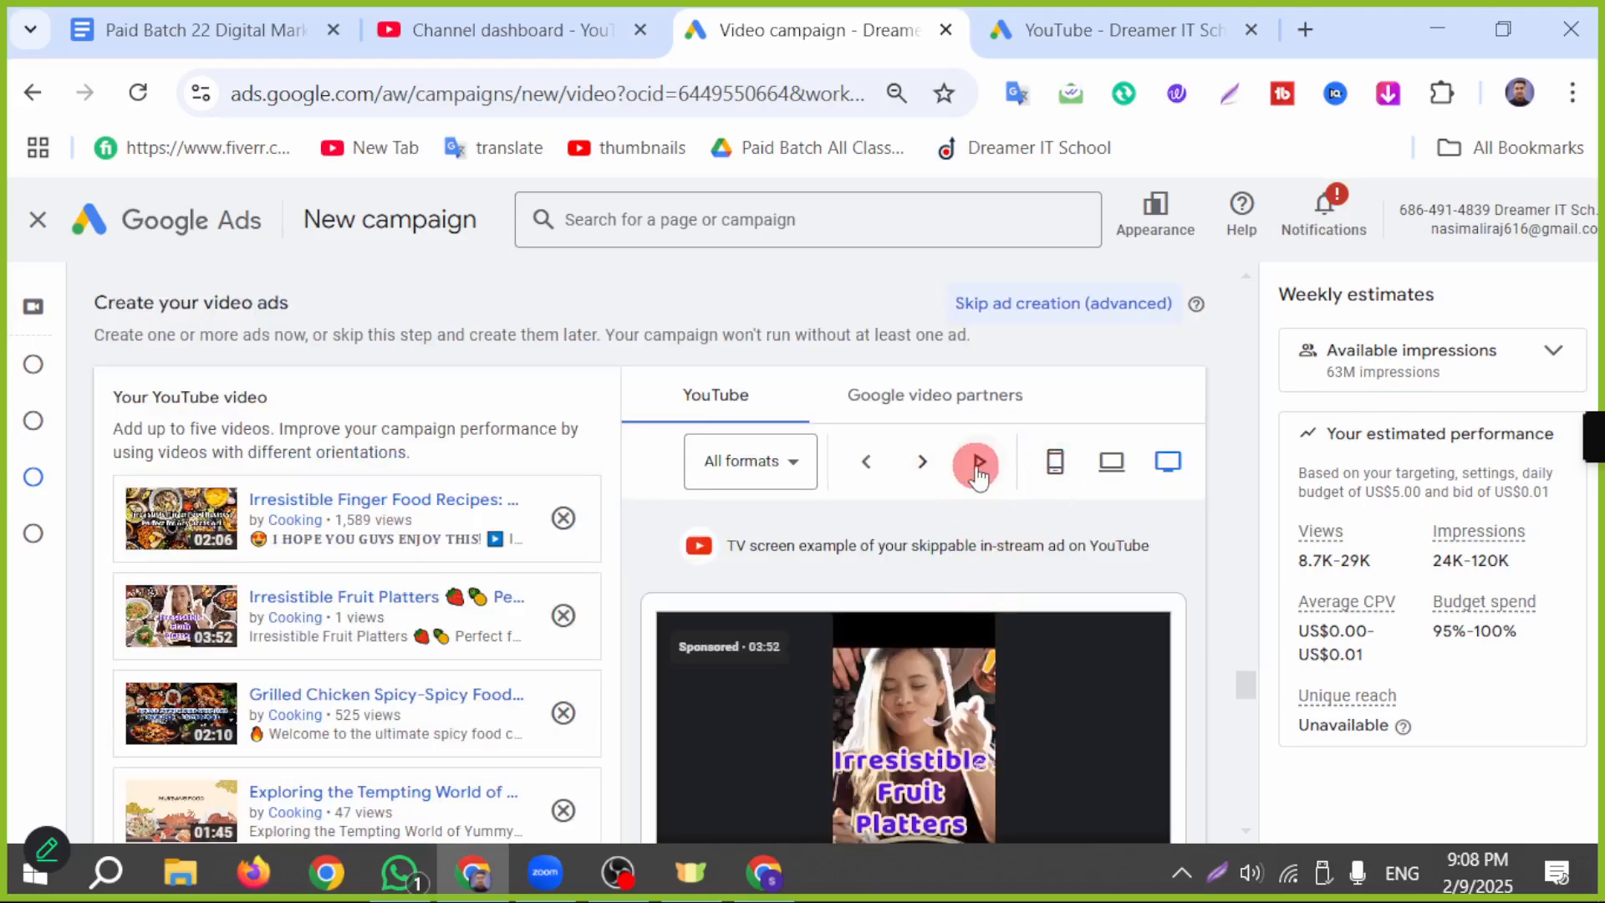
pyautogui.scroll(-2, 972, 610)
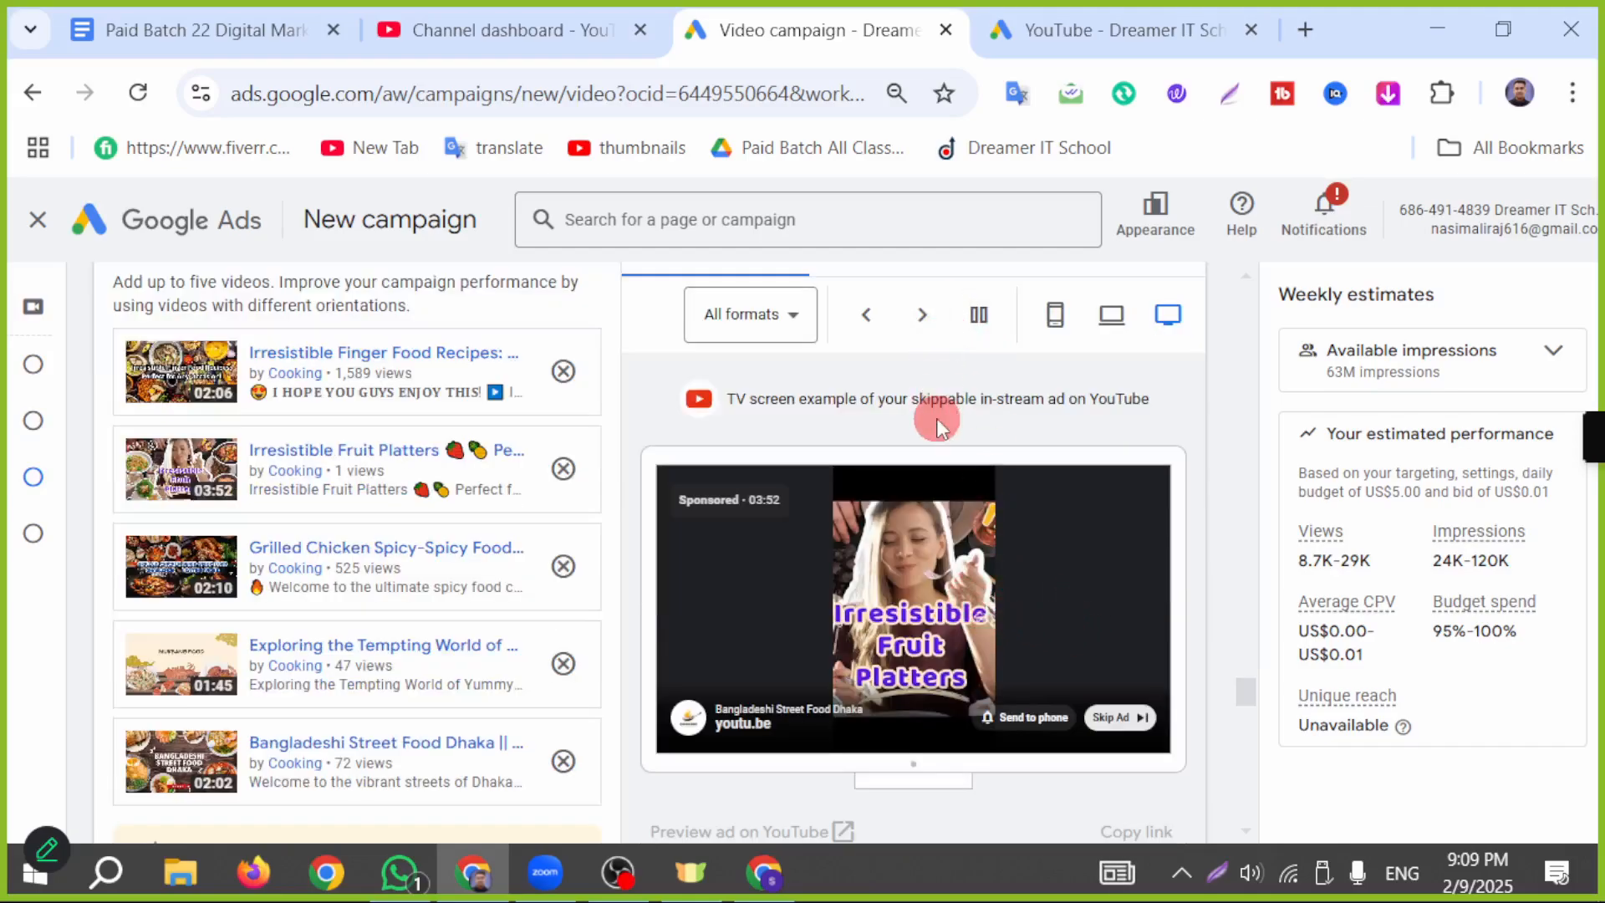
pyautogui.click(923, 314)
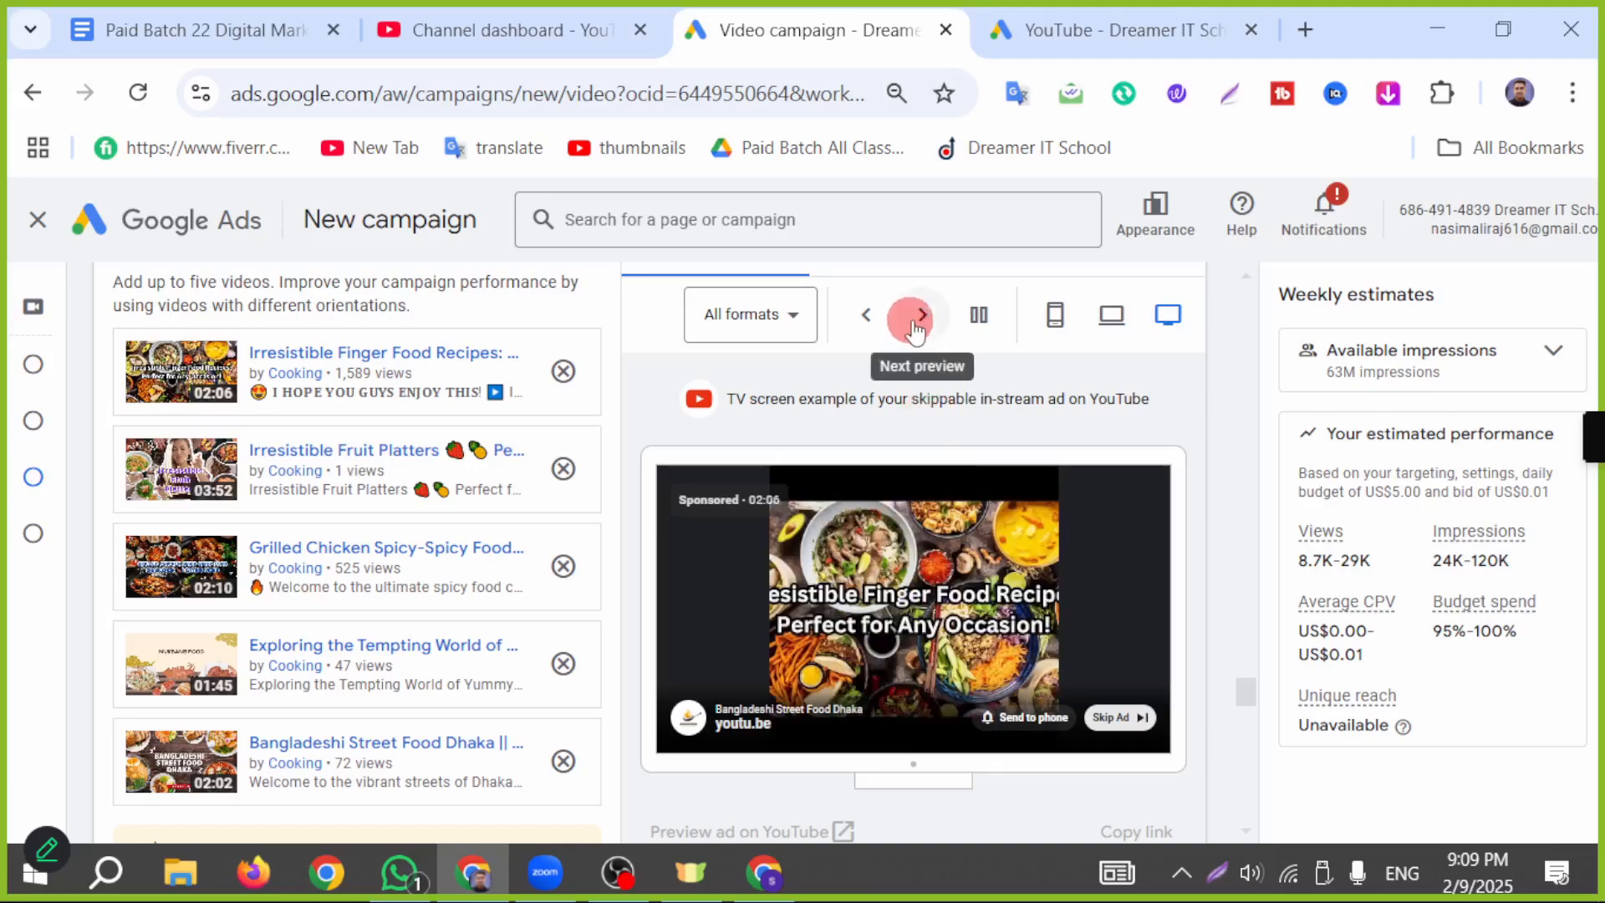
pyautogui.click(1169, 651)
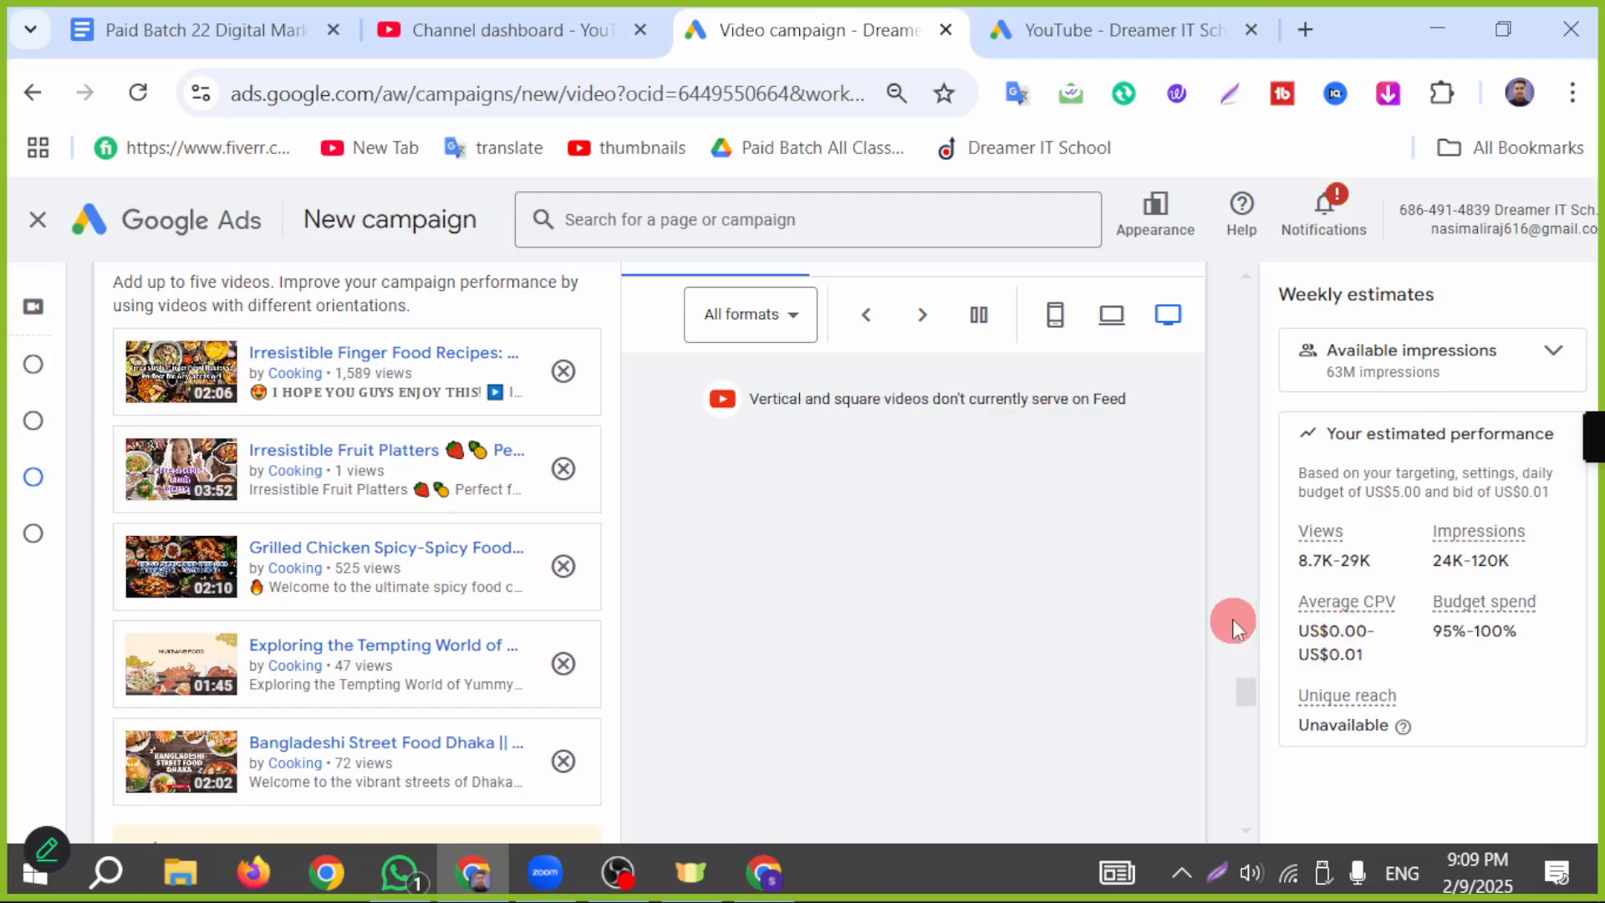
# Step: Frame the Views, Impressions, Average CPV and Budget spend estimates with red rectangles in a screen capture overlay, and close the overlay
pyautogui.click(1222, 872)
pyautogui.click(1337, 764)
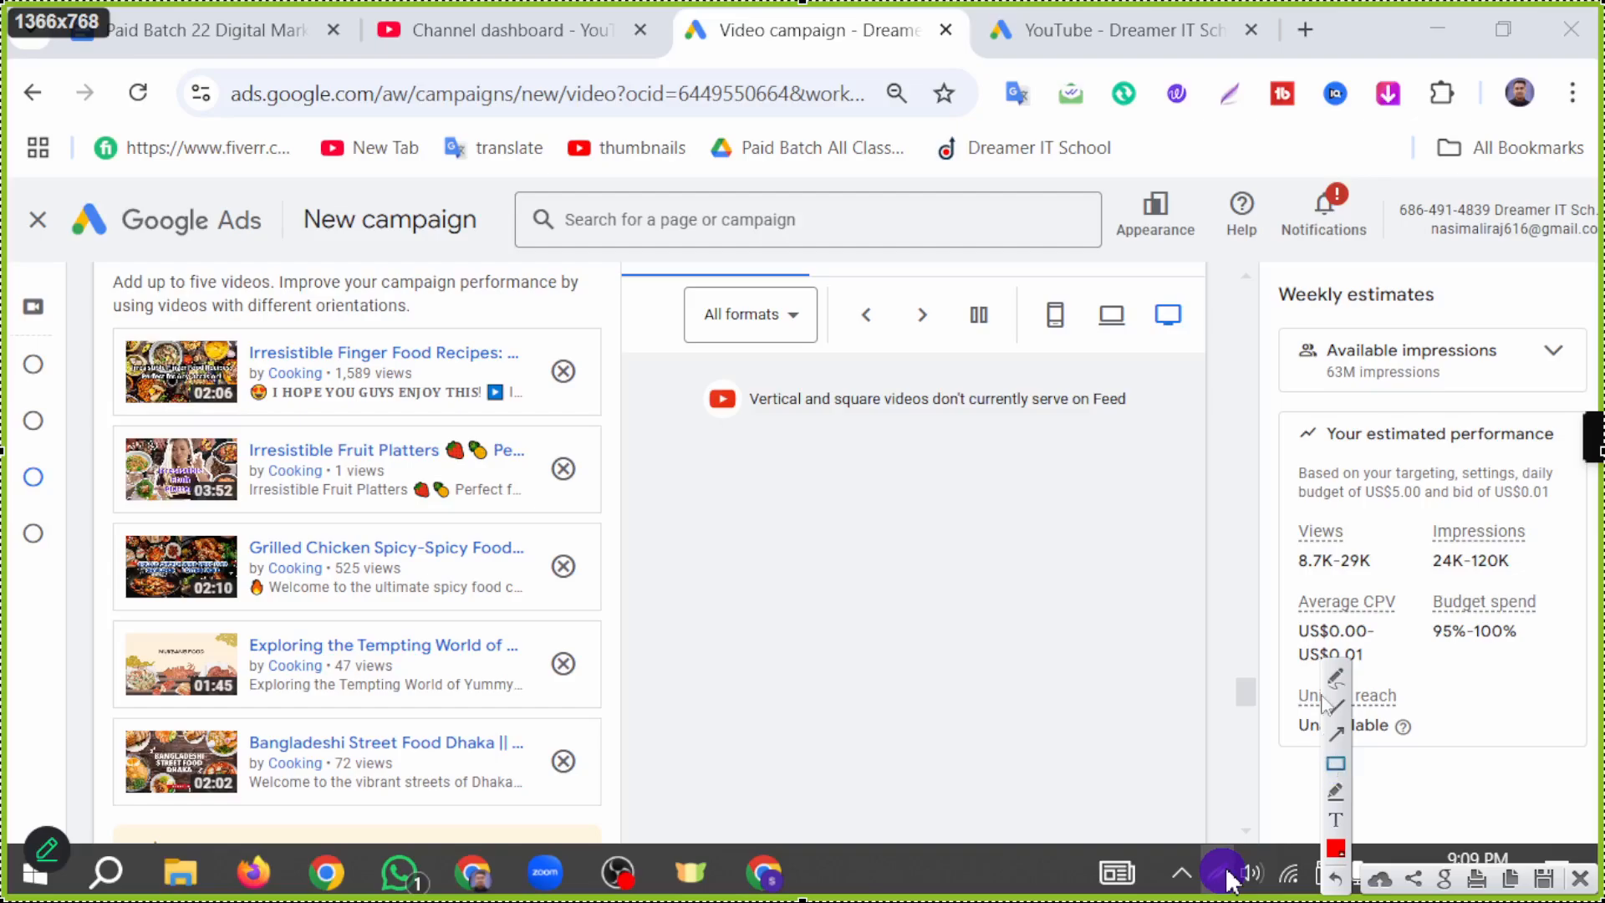
pyautogui.moveTo(1289, 512)
pyautogui.mouseDown()
pyautogui.moveTo(1310, 562)
pyautogui.moveTo(1379, 578)
pyautogui.mouseUp()
pyautogui.moveTo(1422, 515)
pyautogui.mouseDown()
pyautogui.moveTo(1438, 543)
pyautogui.moveTo(1511, 585)
pyautogui.moveTo(1547, 580)
pyautogui.mouseUp()
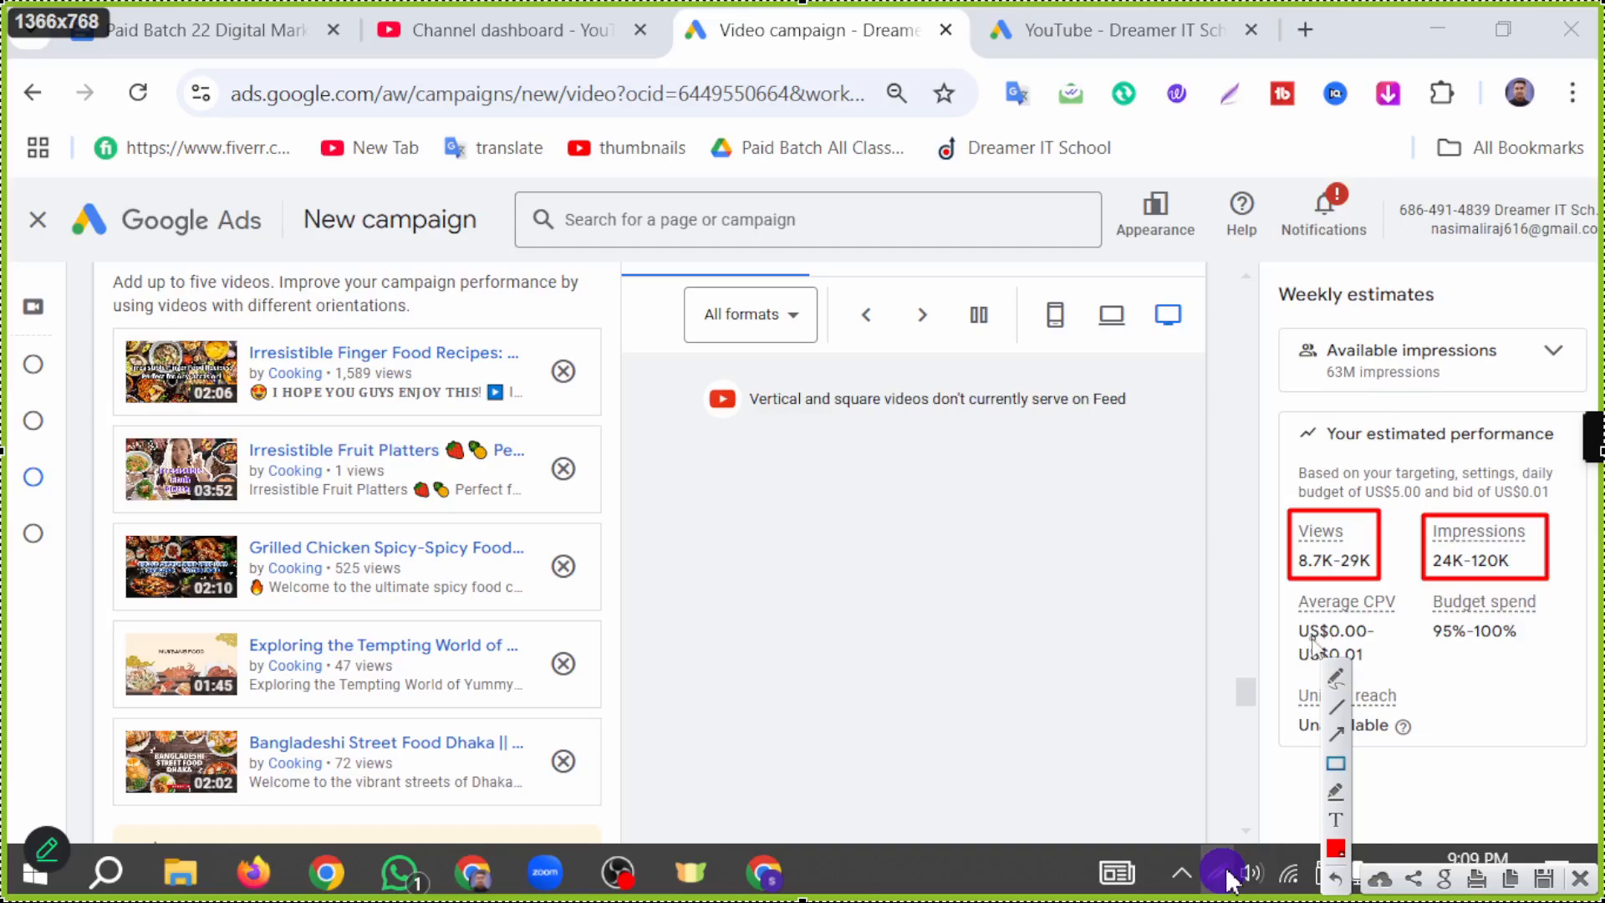
pyautogui.moveTo(1285, 595); pyautogui.dragTo(1393, 675)
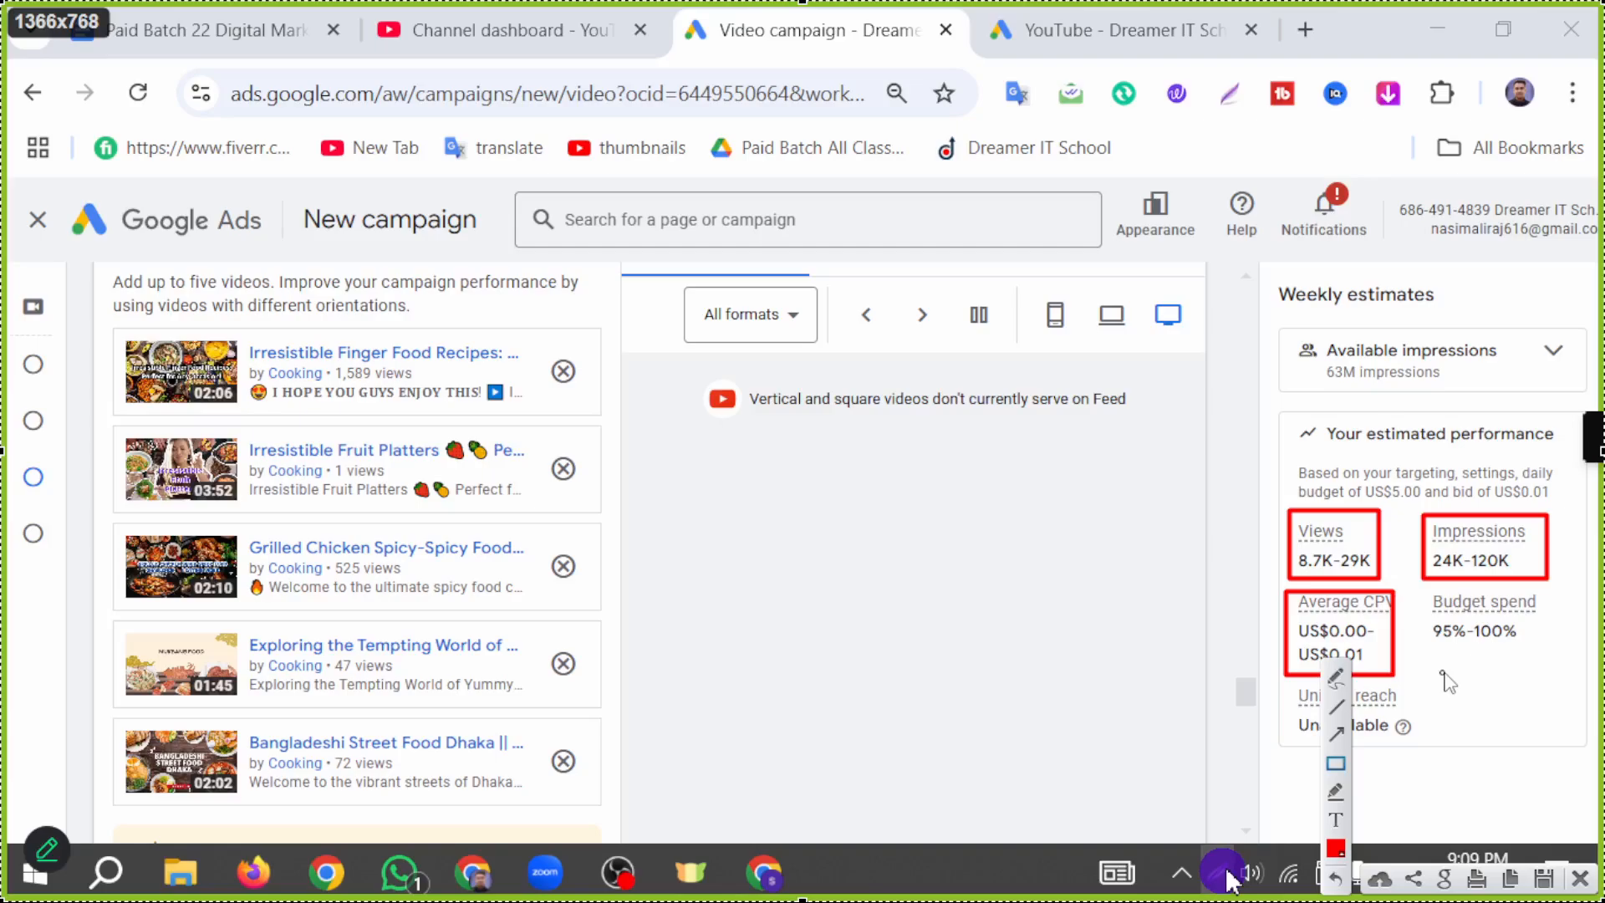
pyautogui.moveTo(1431, 591)
pyautogui.mouseDown()
pyautogui.moveTo(1485, 690)
pyautogui.moveTo(1582, 669)
pyautogui.moveTo(1565, 644)
pyautogui.mouseUp()
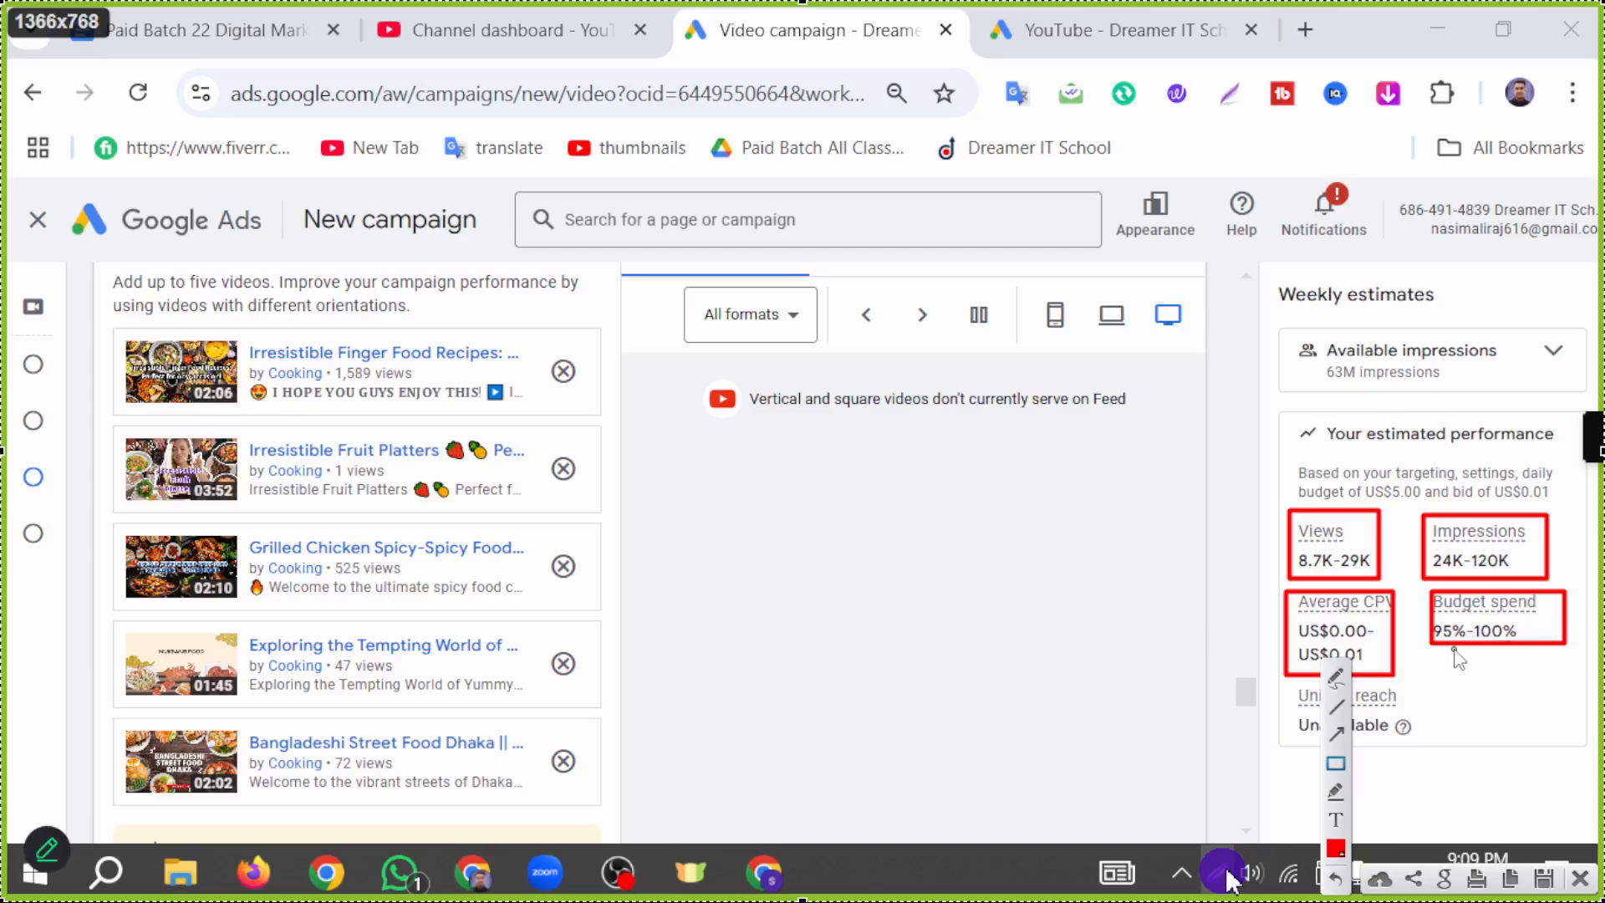
pyautogui.click(1579, 877)
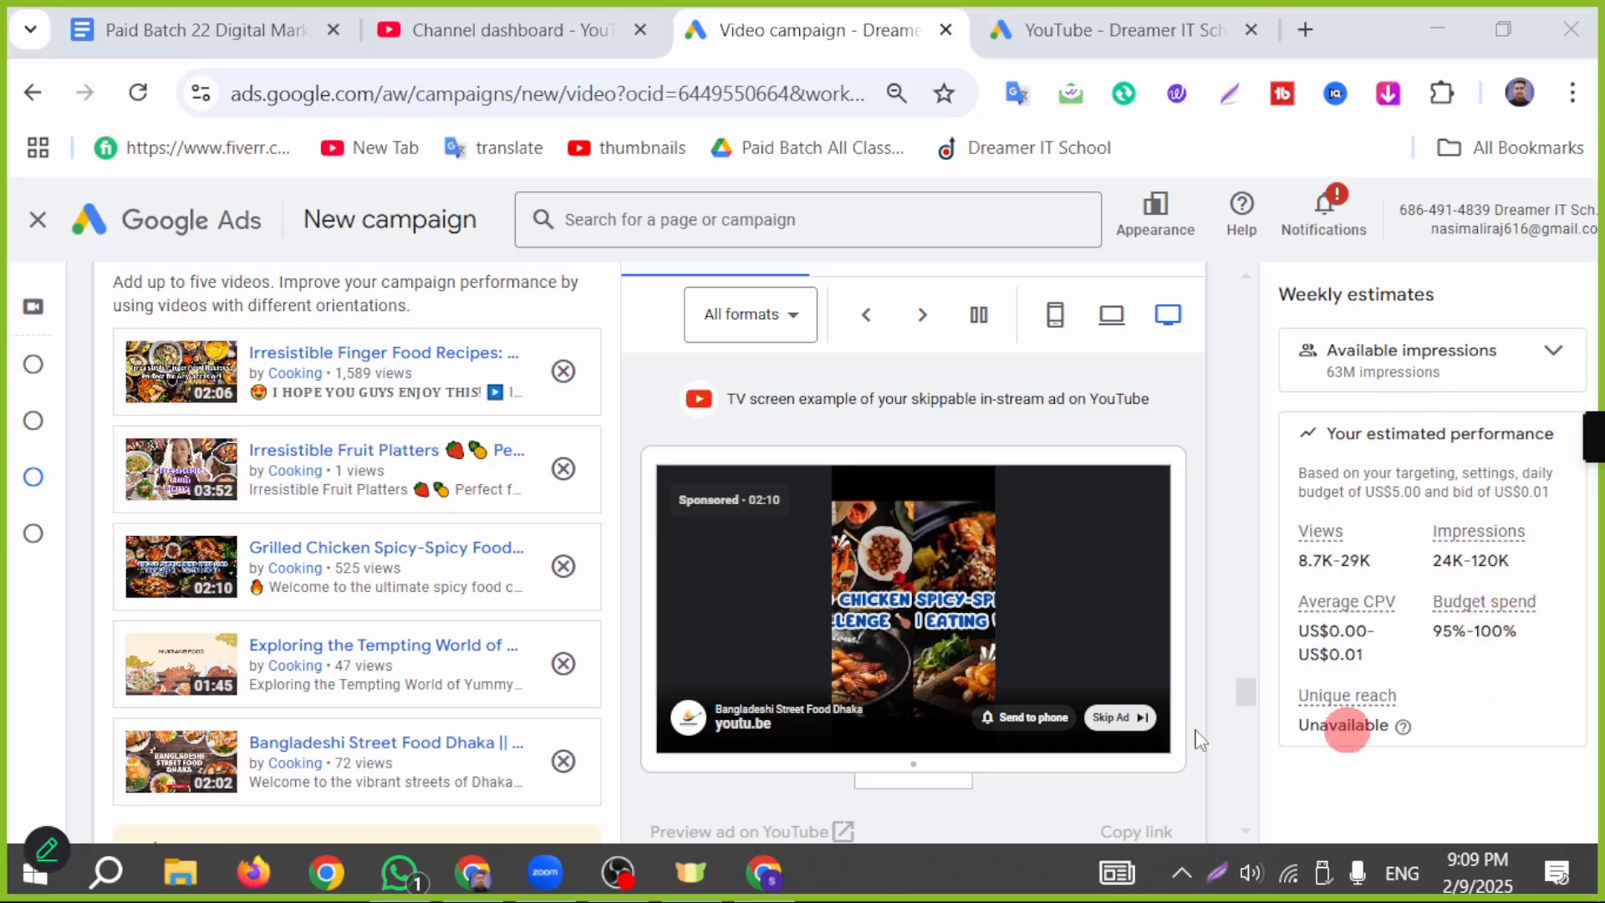
# Step: Review the rest of the campaign form down to the target CPV bid and stop the Zoom screen share
pyautogui.scroll(-3, 420, 534)
pyautogui.scroll(-15, 420, 534)
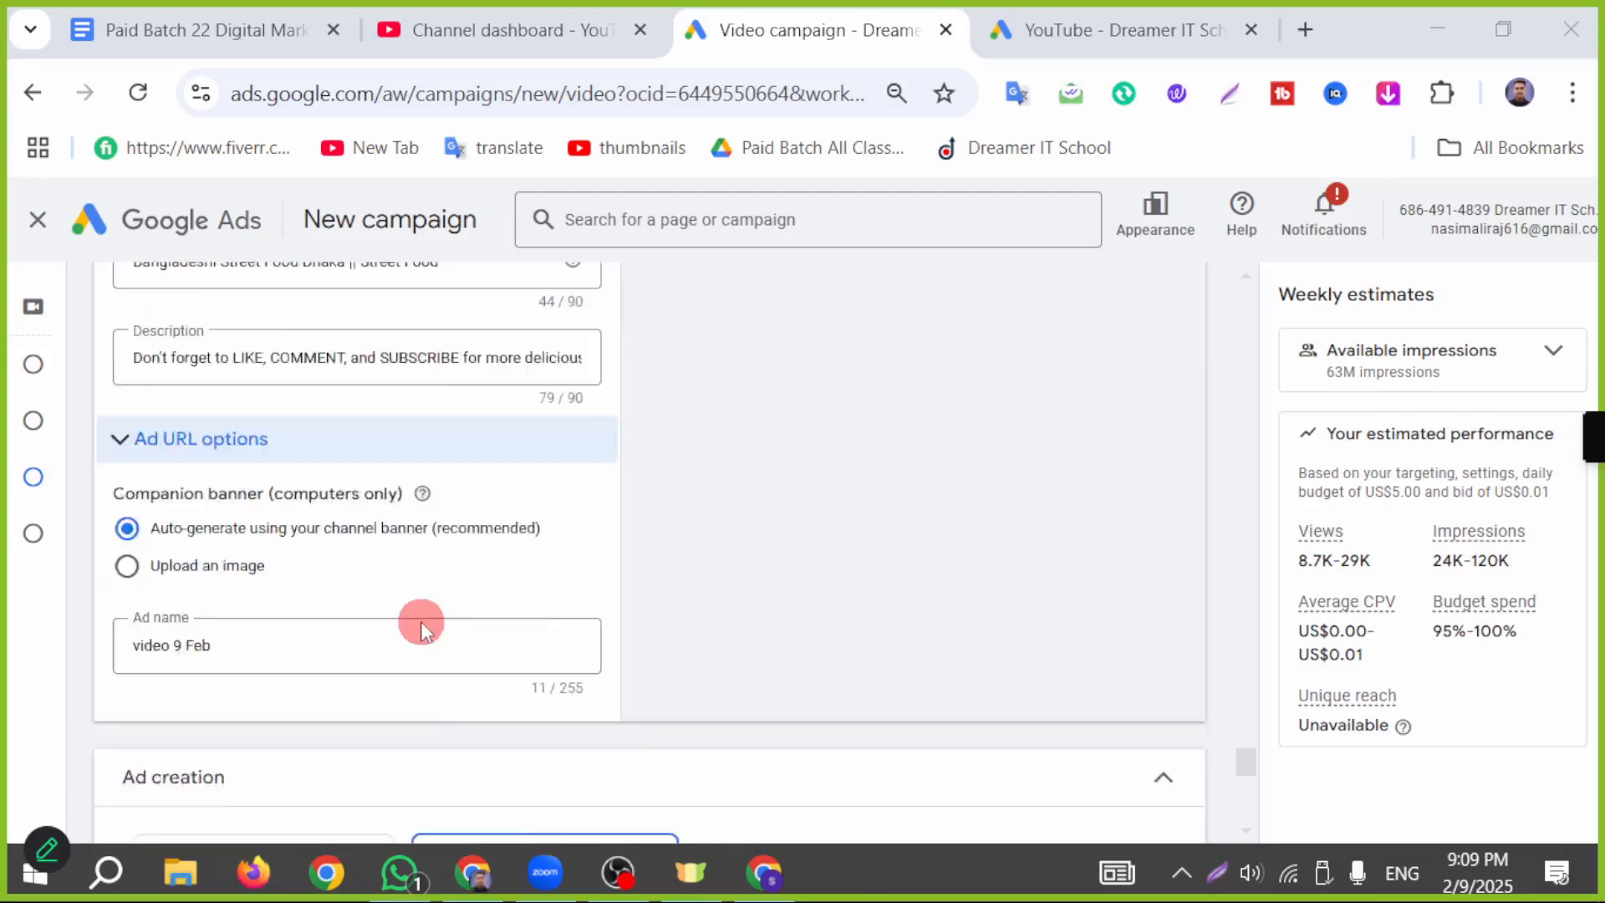
pyautogui.click(919, 111)
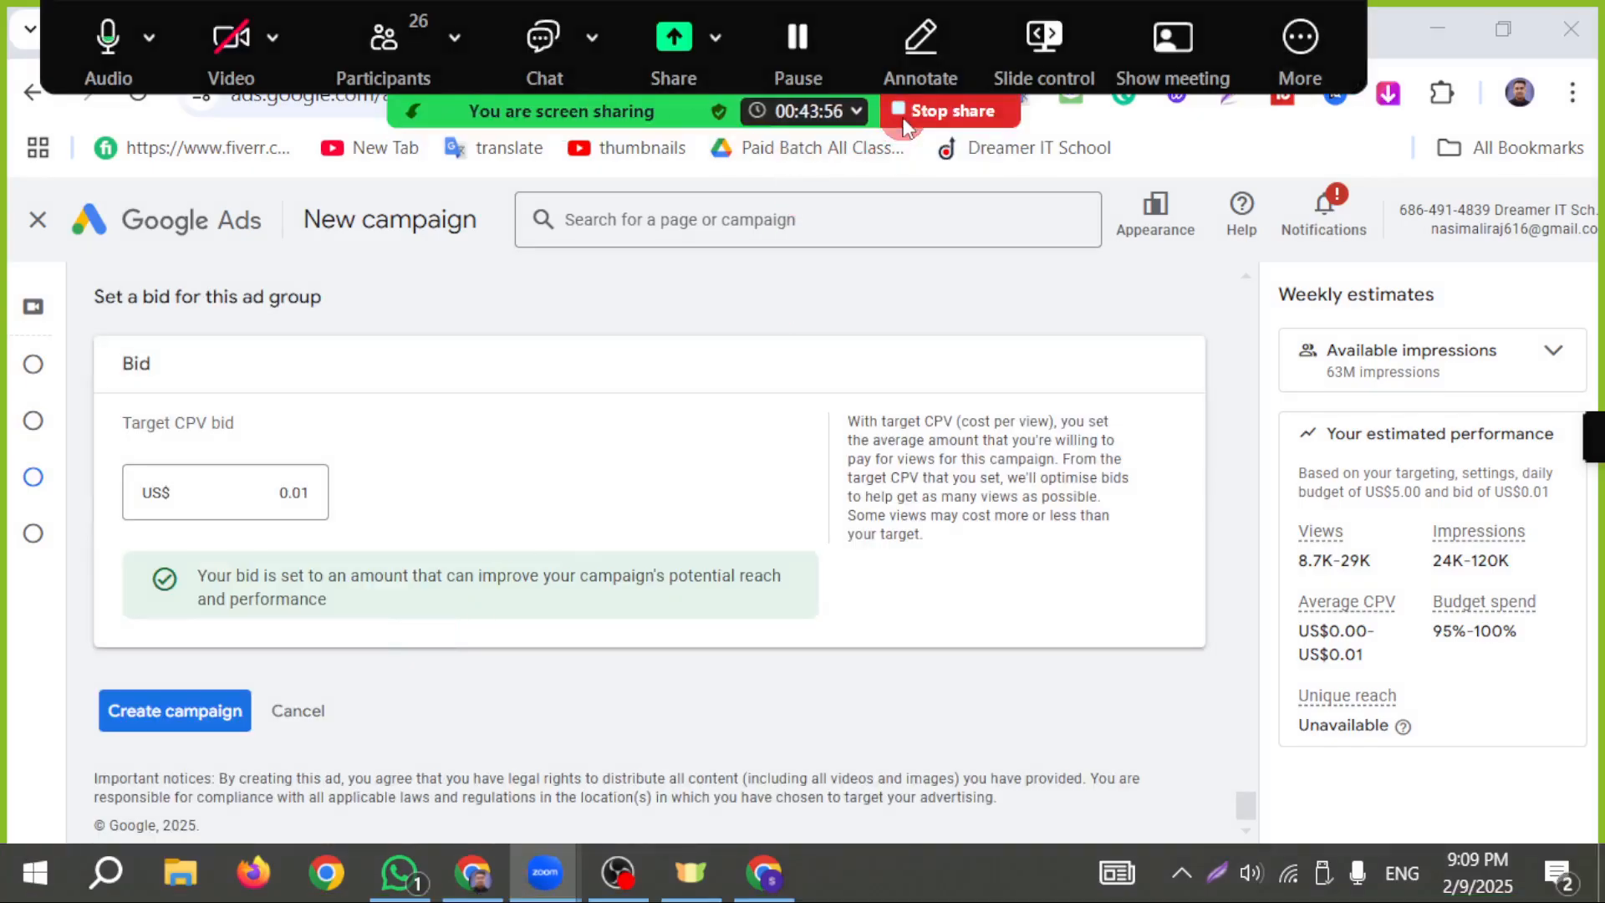
# Step: Open the meeting's participant list and mute all current and new participants while allowing them to unmute themselves
pyautogui.click(451, 806)
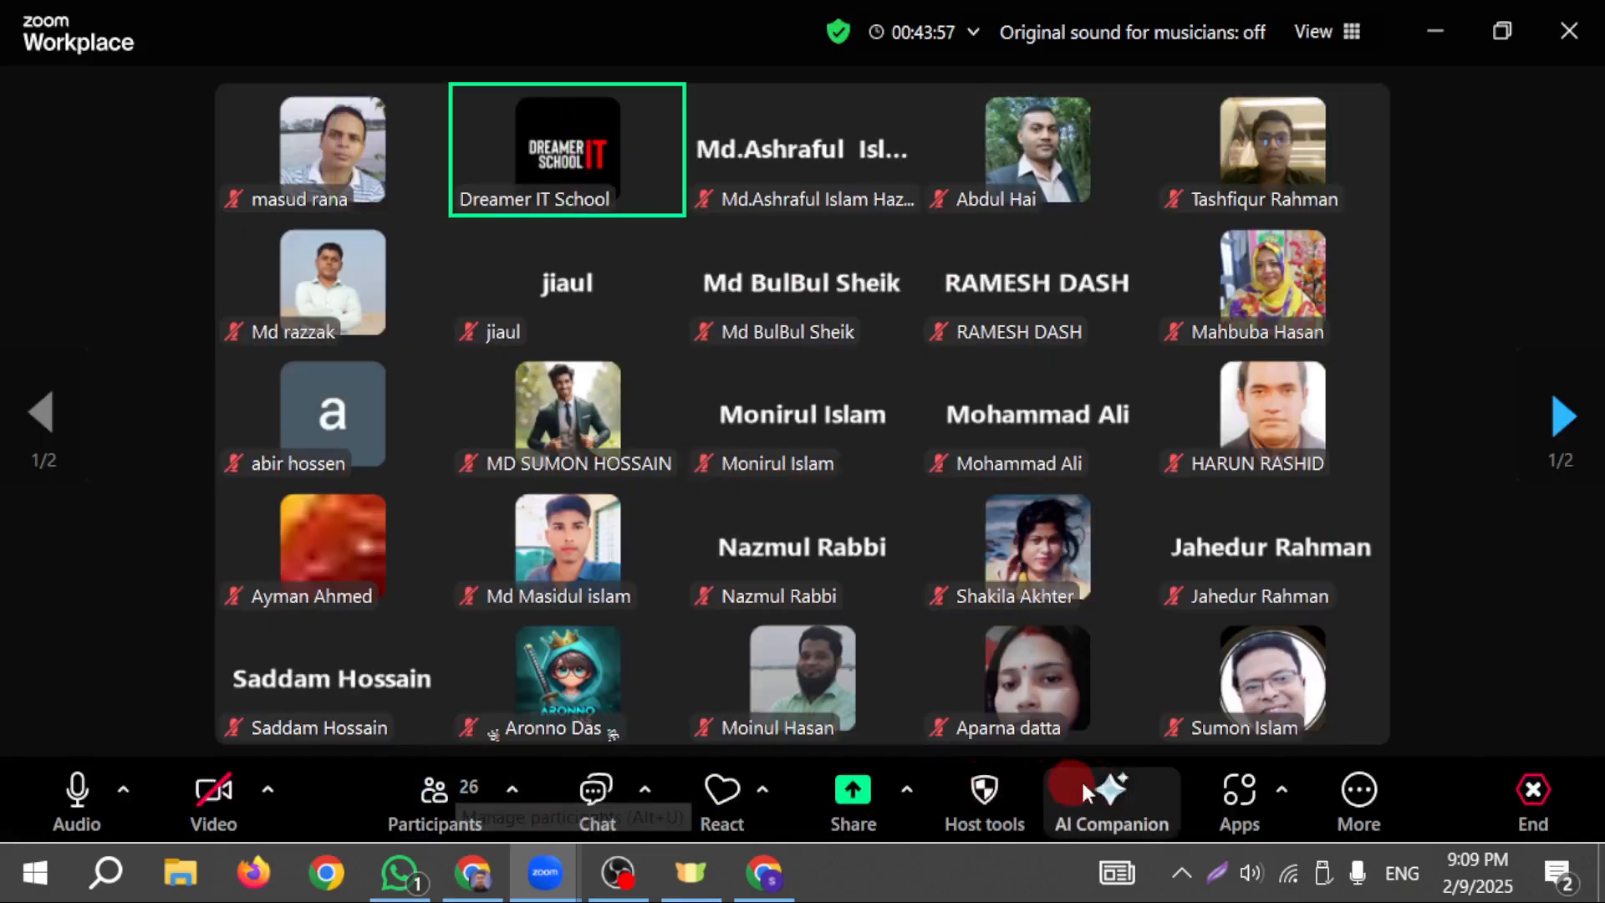
pyautogui.click(443, 829)
pyautogui.click(1352, 800)
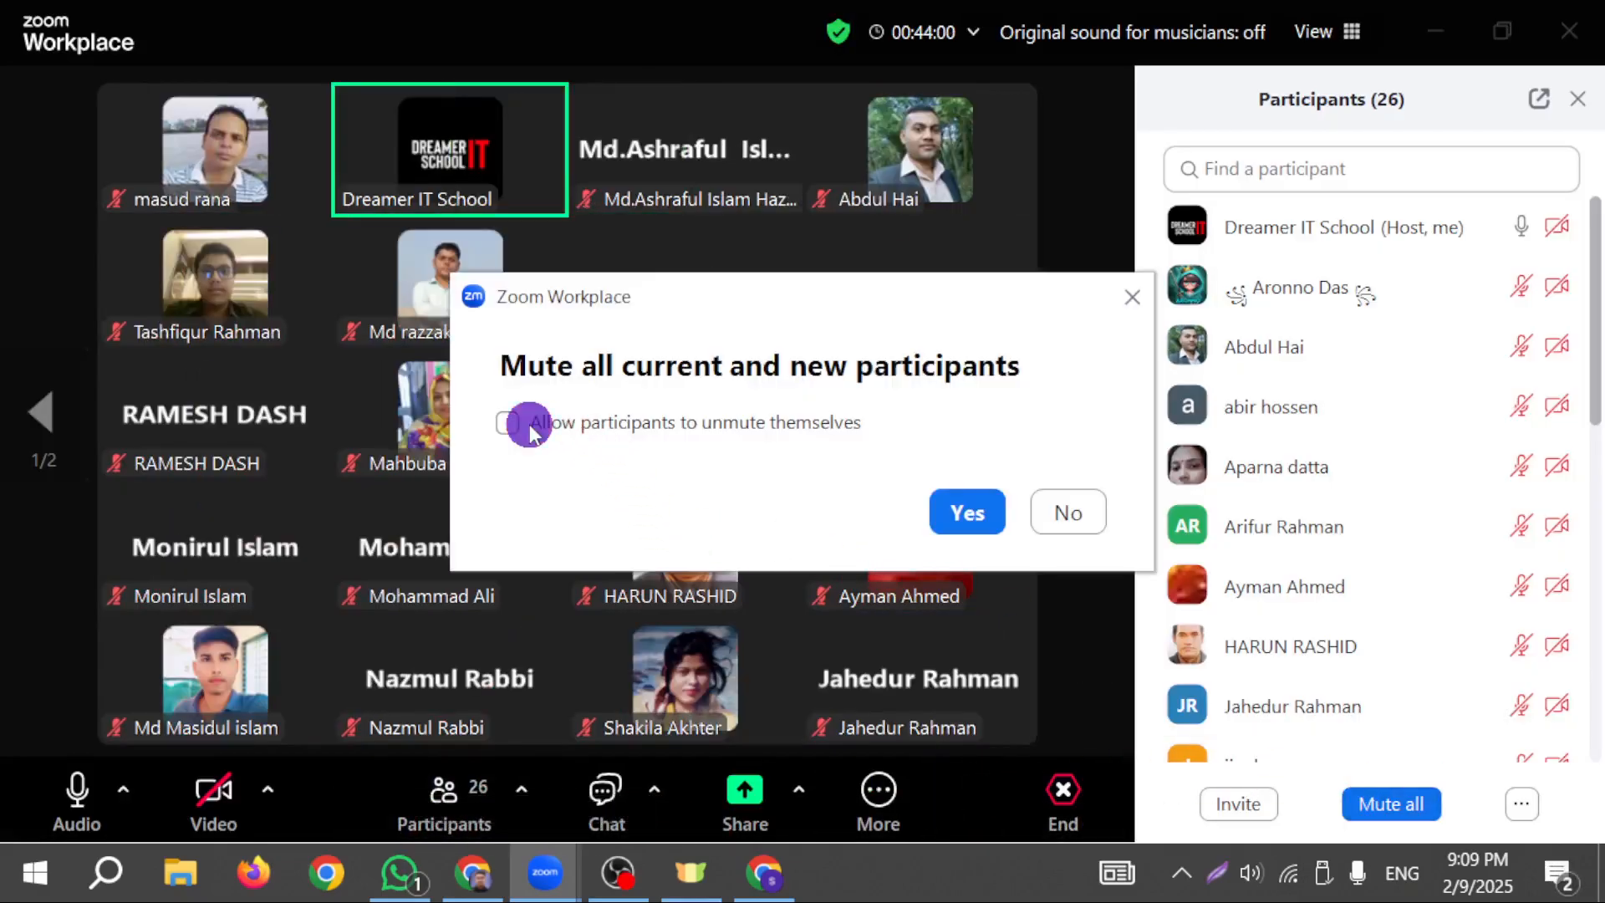
pyautogui.click(988, 499)
# Step: Switch back and forth between the two gallery pages of meeting participants to look through the attendees
pyautogui.click(1094, 443)
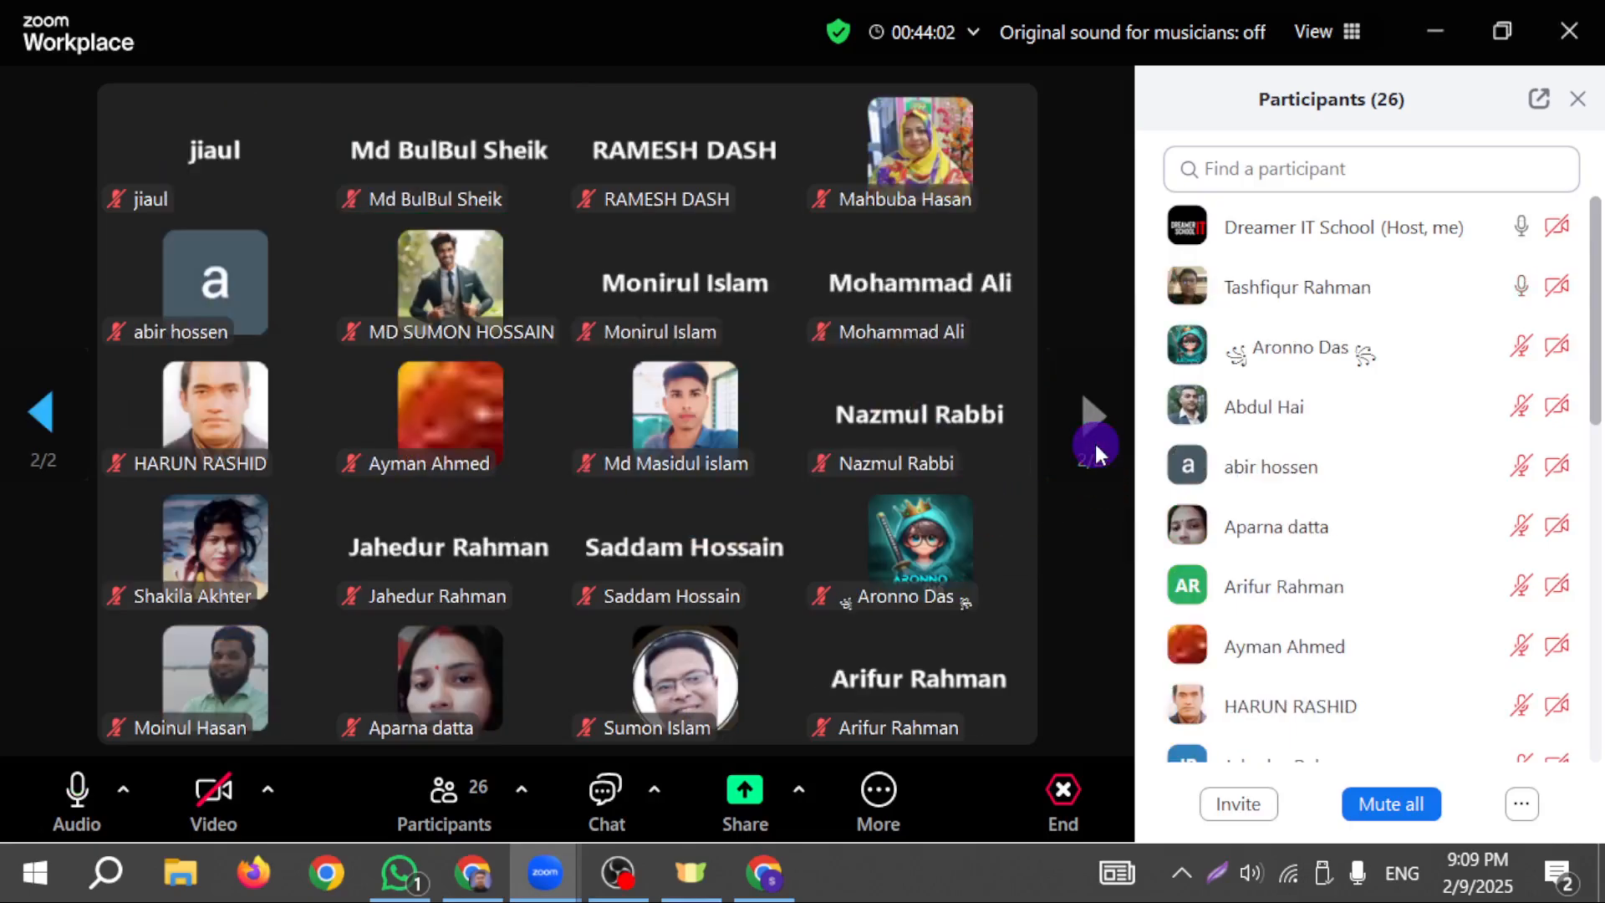
pyautogui.click(42, 439)
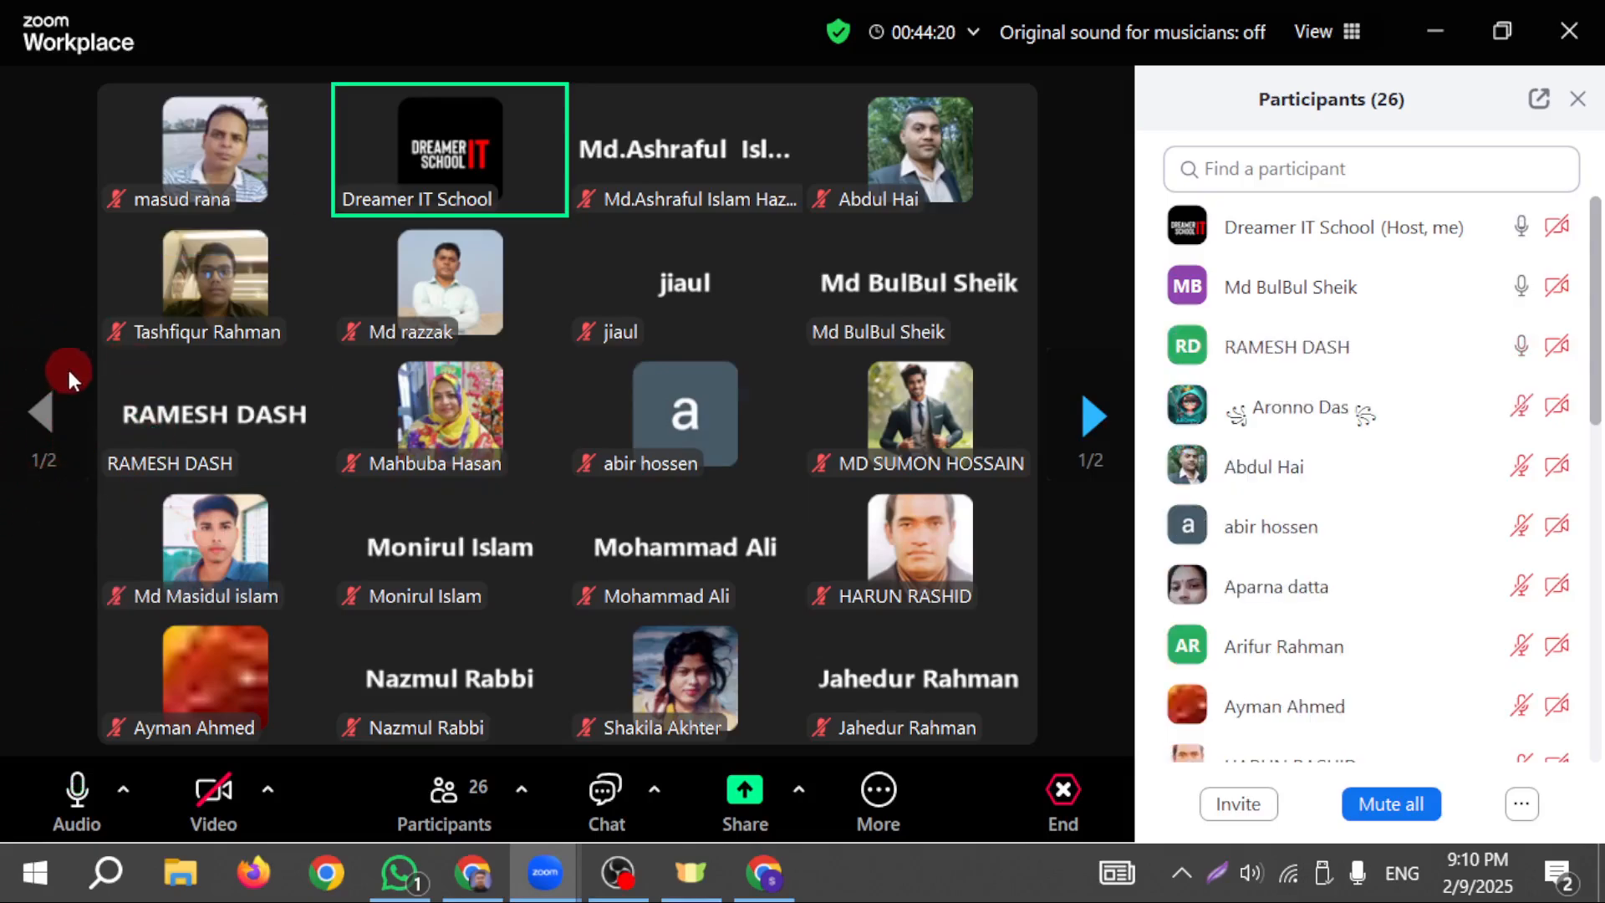
pyautogui.click(1086, 430)
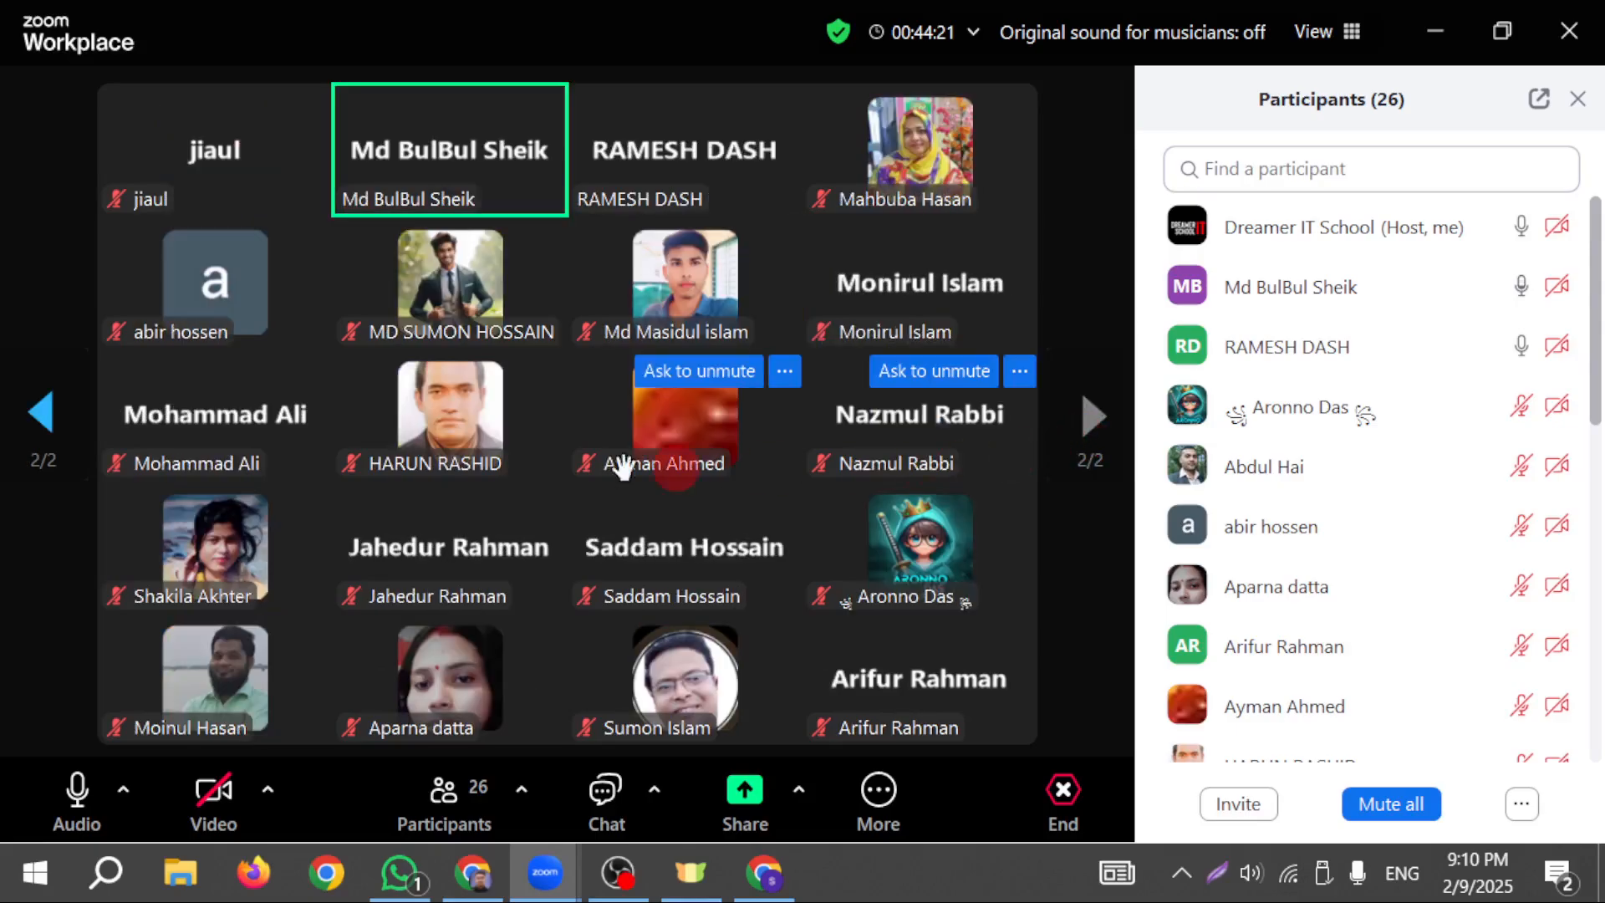
pyautogui.click(25, 435)
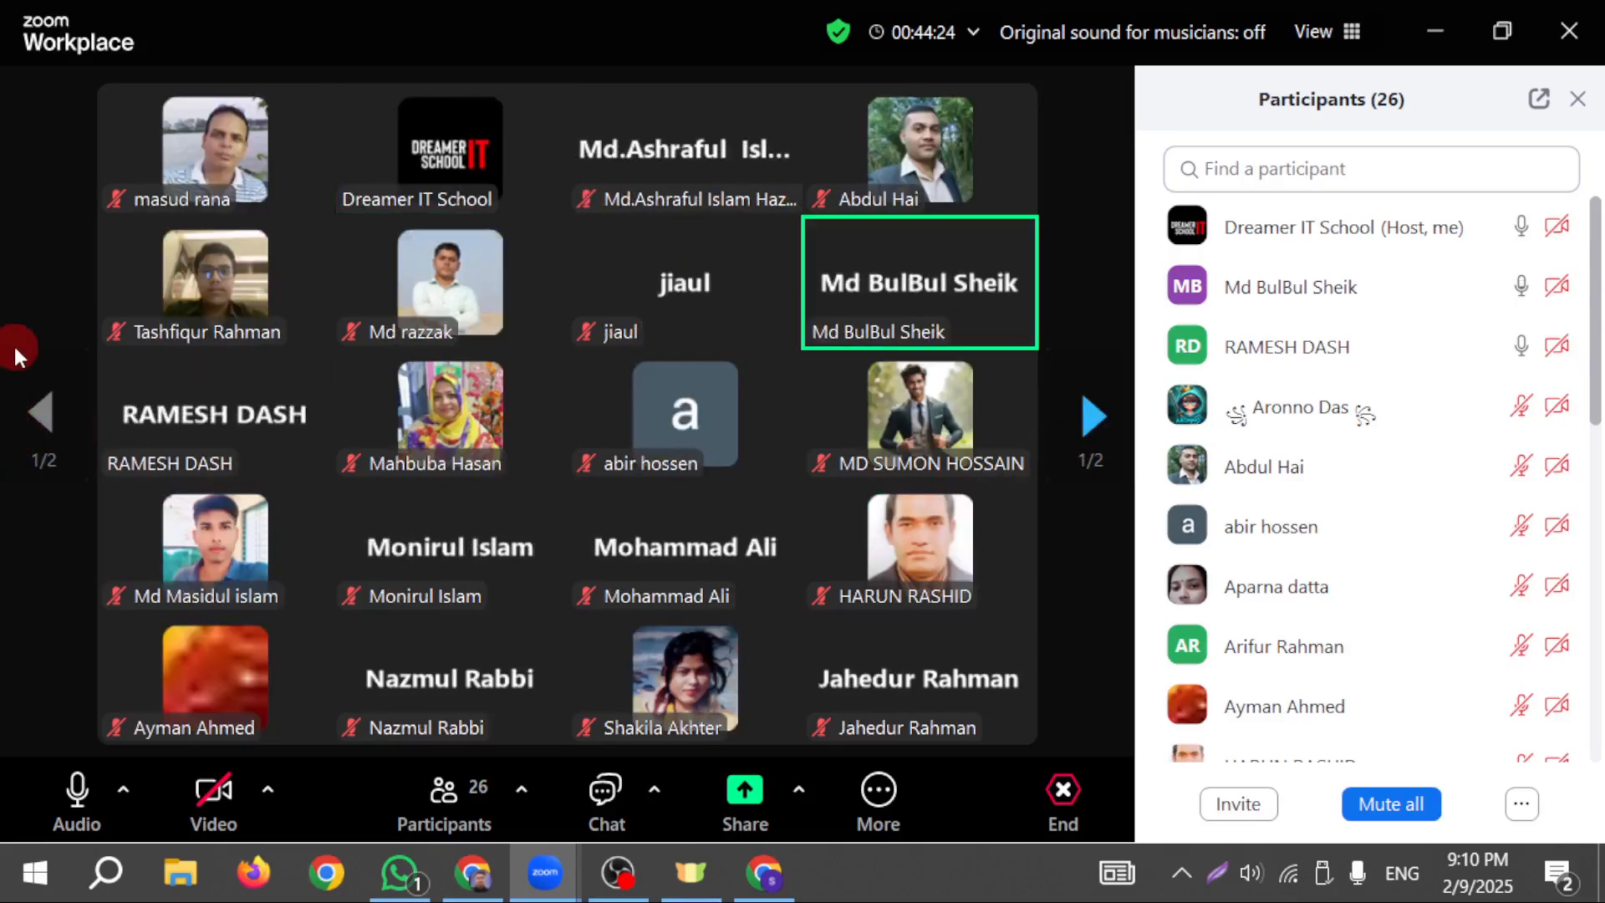
pyautogui.moveTo(168, 626)
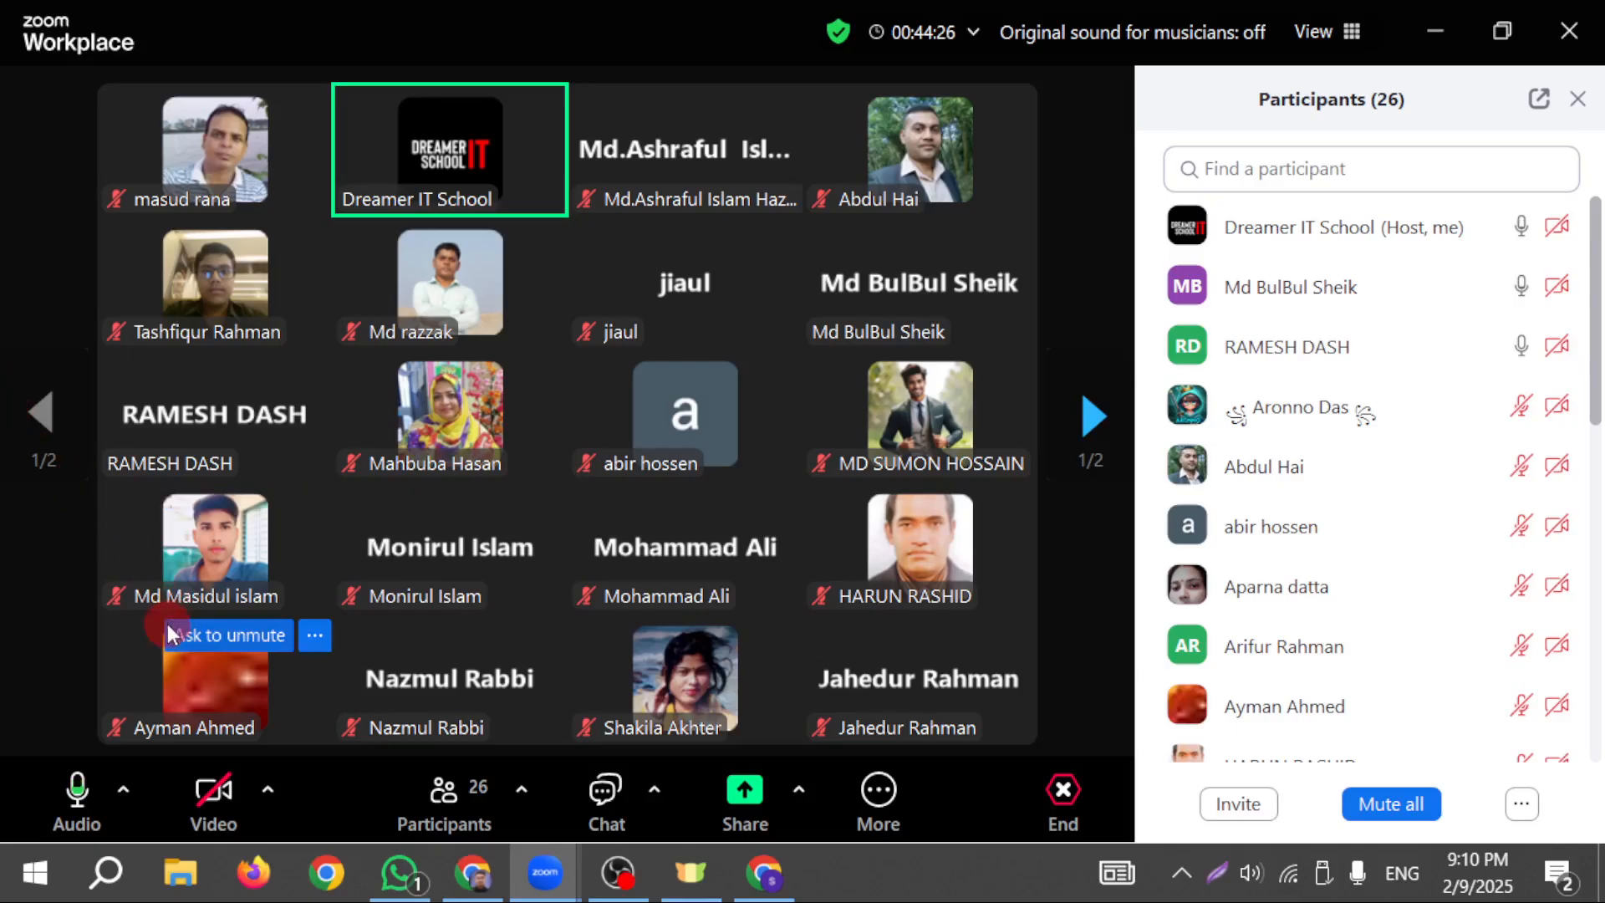